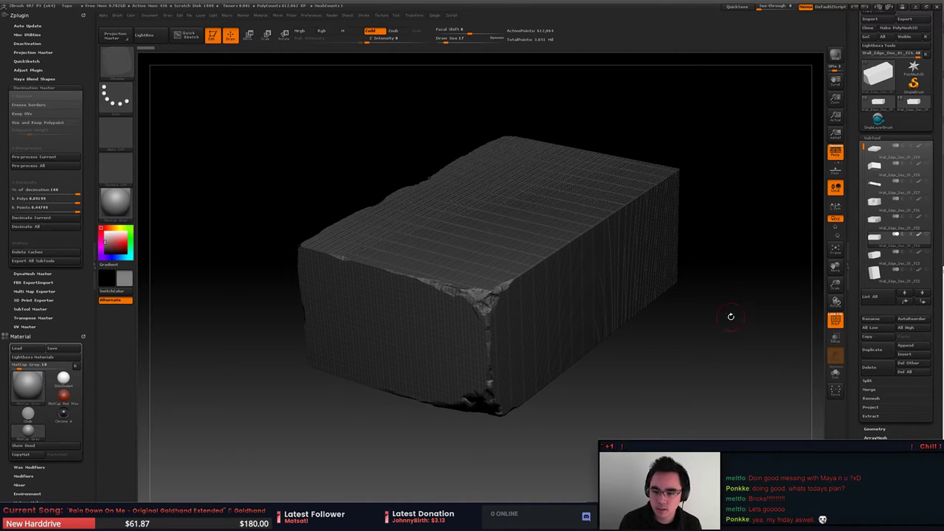
{"action": "left_click_drag", "start_coordinate": [736, 328], "coordinate": [813, 292]}
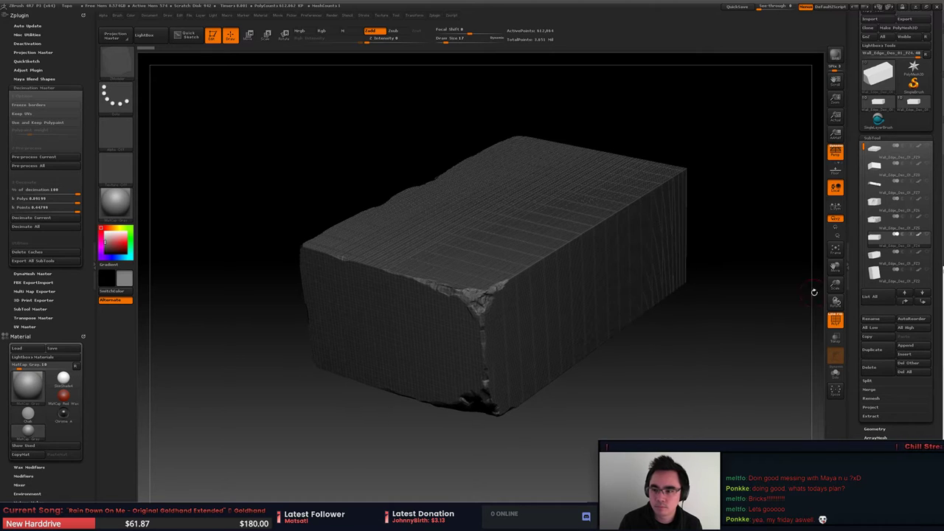
{"action": "left_click", "coordinate": [873, 139]}
{"action": "left_click", "coordinate": [875, 147]}
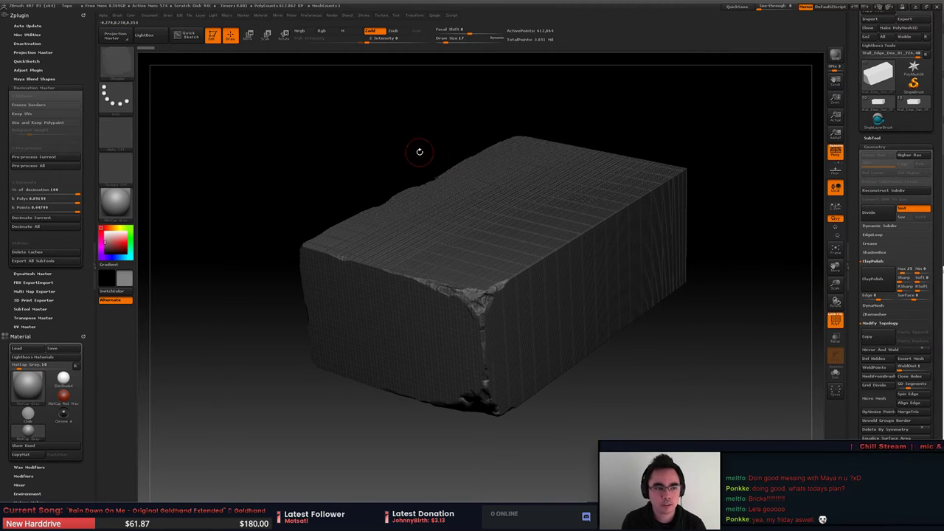
{"action": "left_click_drag", "start_coordinate": [319, 158], "coordinate": [317, 162]}
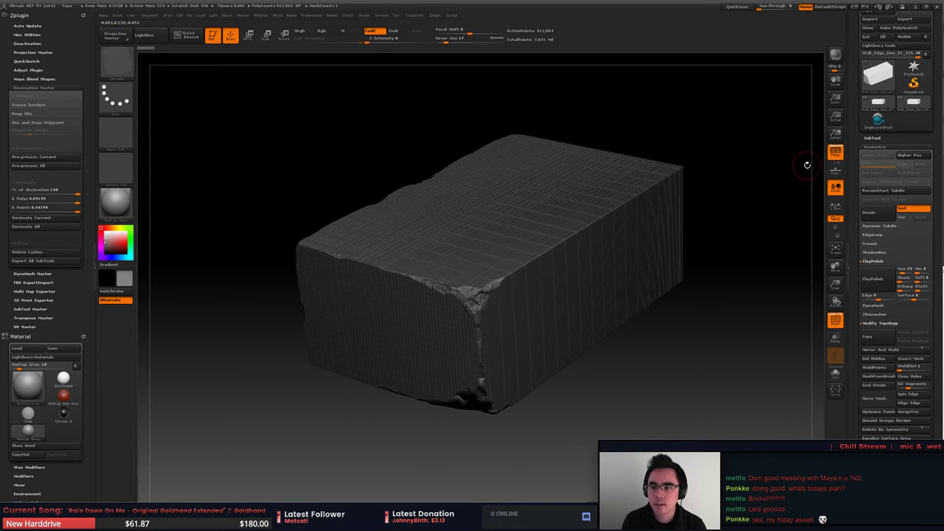
{"action": "mouse_move", "coordinate": [761, 135]}
{"action": "left_mouse_down"}
{"action": "mouse_move", "coordinate": [757, 129]}
{"action": "mouse_move", "coordinate": [765, 143]}
{"action": "left_mouse_up"}
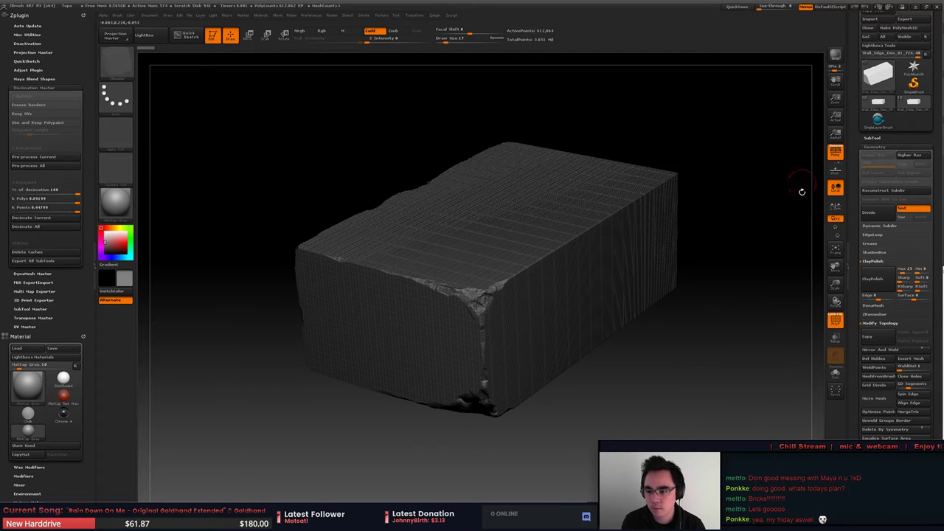
{"action": "left_click_drag", "start_coordinate": [785, 310], "coordinate": [751, 336]}
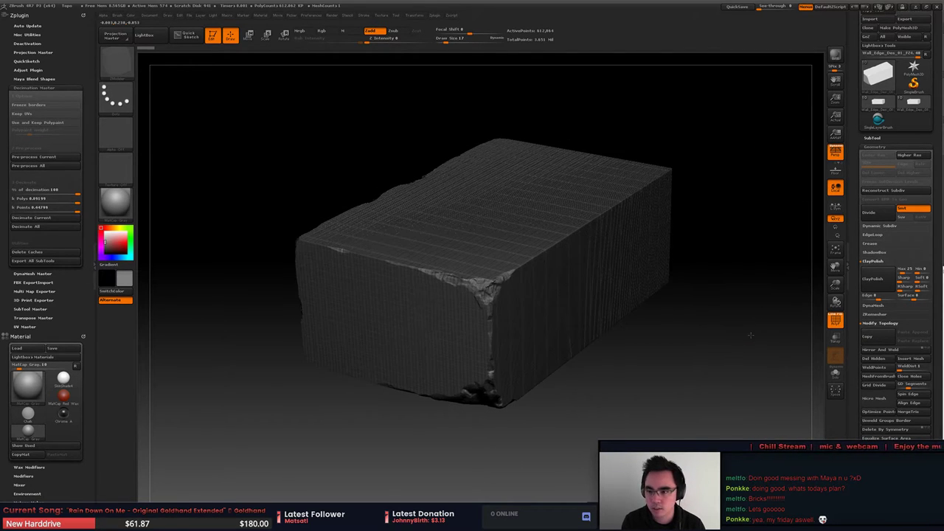
{"action": "left_click", "coordinate": [874, 147]}
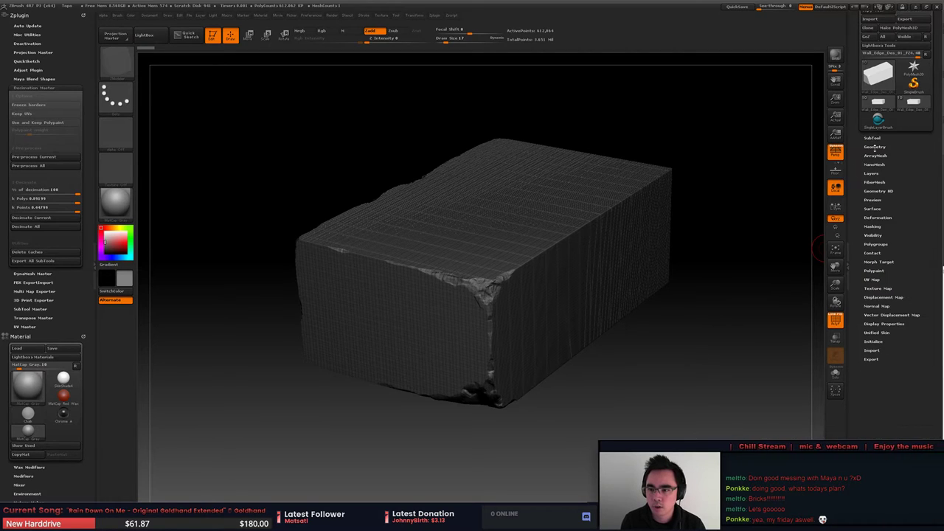
{"action": "left_click", "coordinate": [873, 138]}
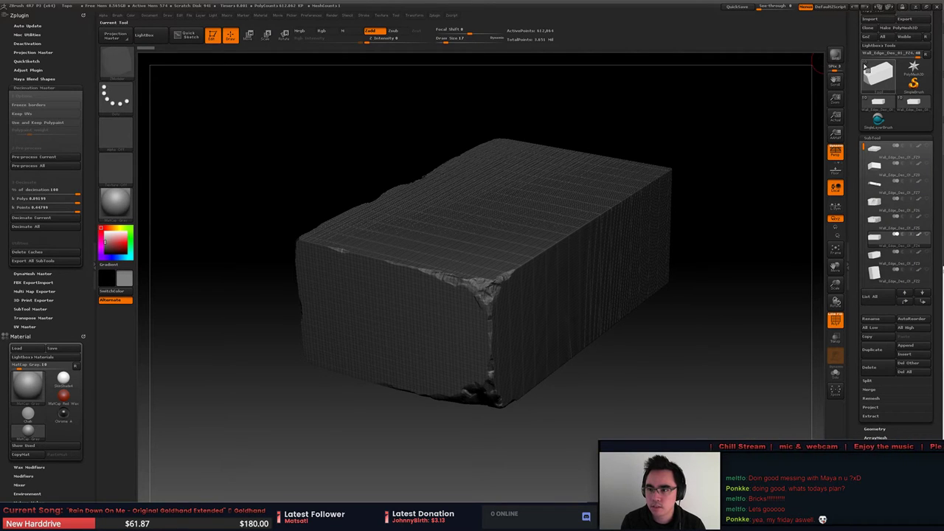
{"action": "left_click_drag", "start_coordinate": [860, 41], "coordinate": [860, 67]}
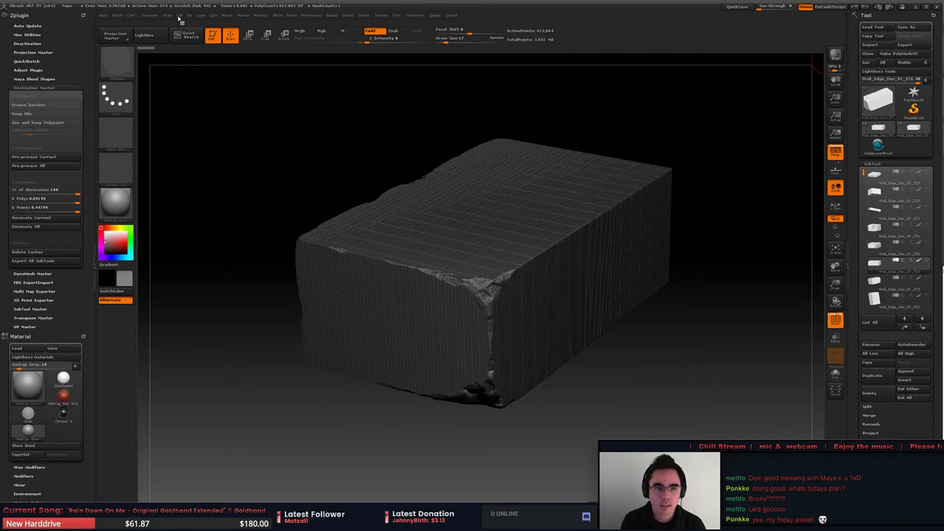
Step: Start saving the project in the WallSet folder and rename the existing ZBrushProject.ZPR file there as Wallset_ZB_Main.ZPR
{"action": "left_click", "coordinate": [189, 16]}
{"action": "key", "text": "ctrl+s"}
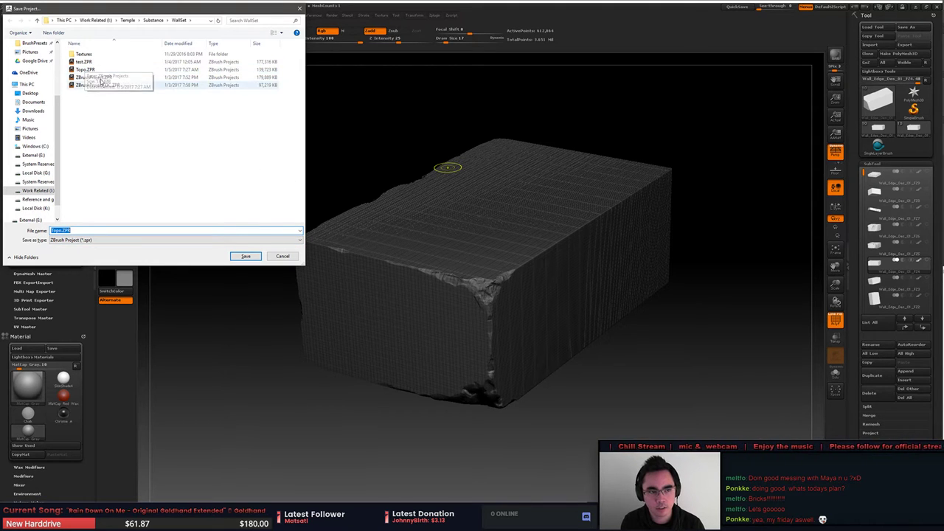
{"action": "left_click", "coordinate": [111, 77]}
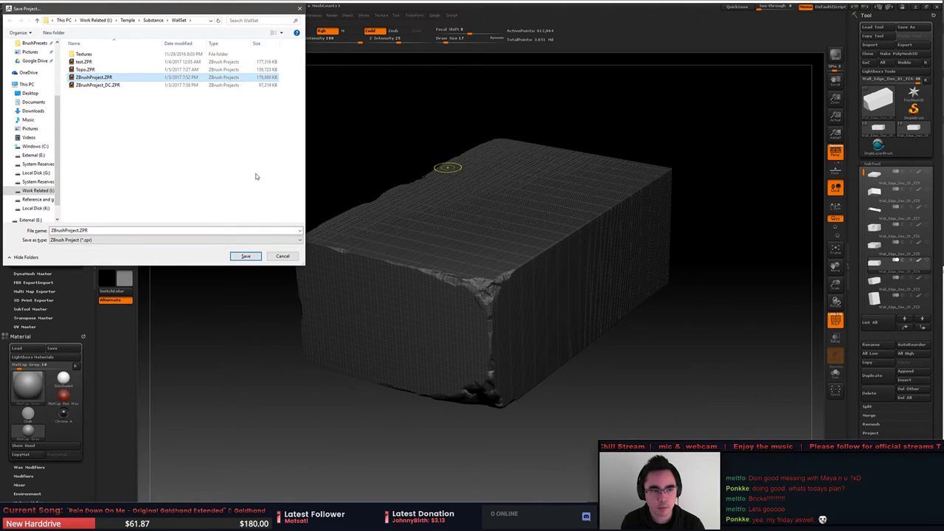
{"action": "key", "text": "F2"}
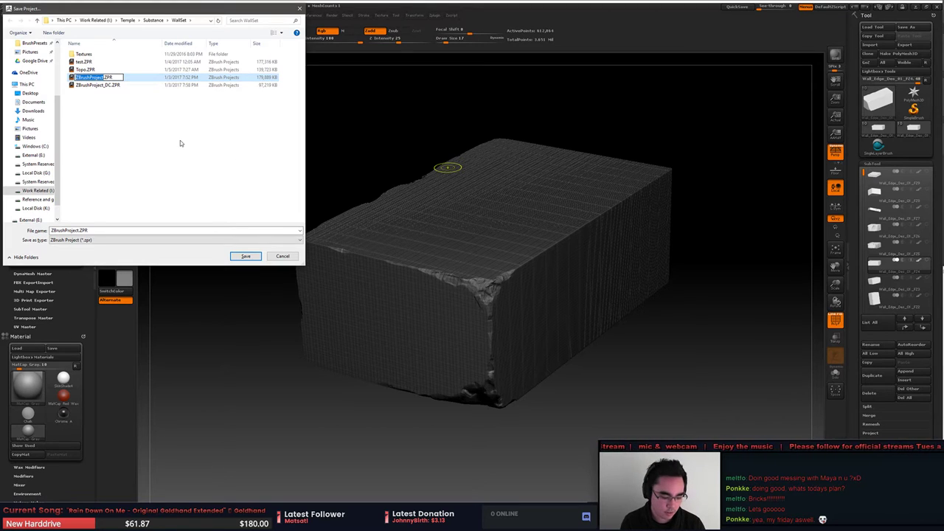
{"action": "type", "text": "Wall"}
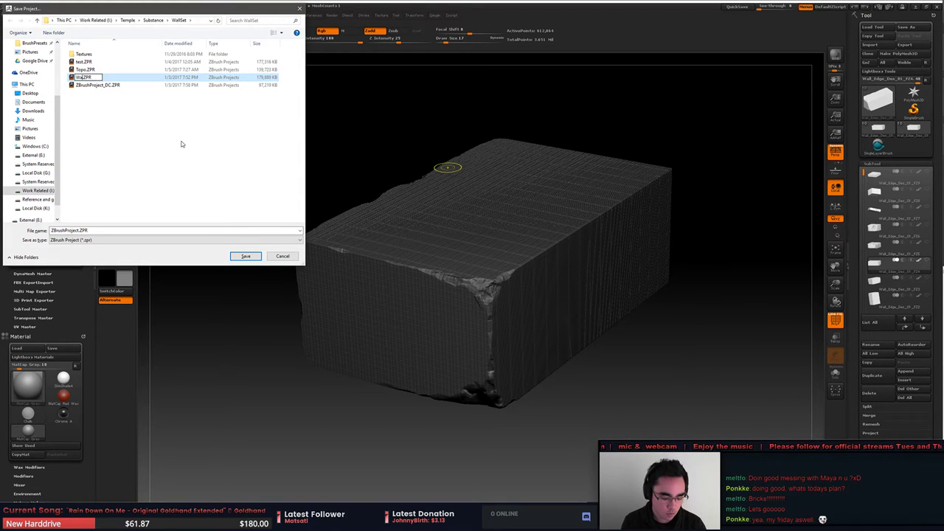
{"action": "type", "text": "set"}
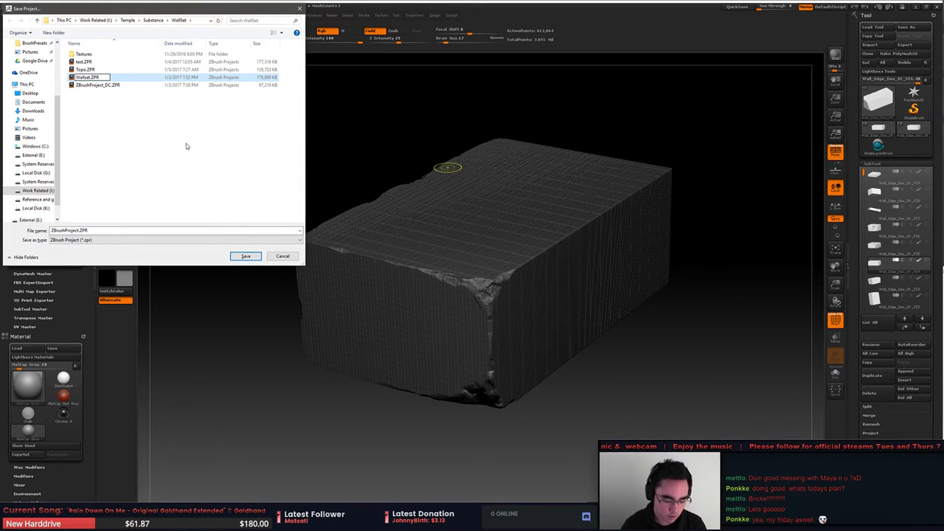
{"action": "type", "text": "_Zbru"}
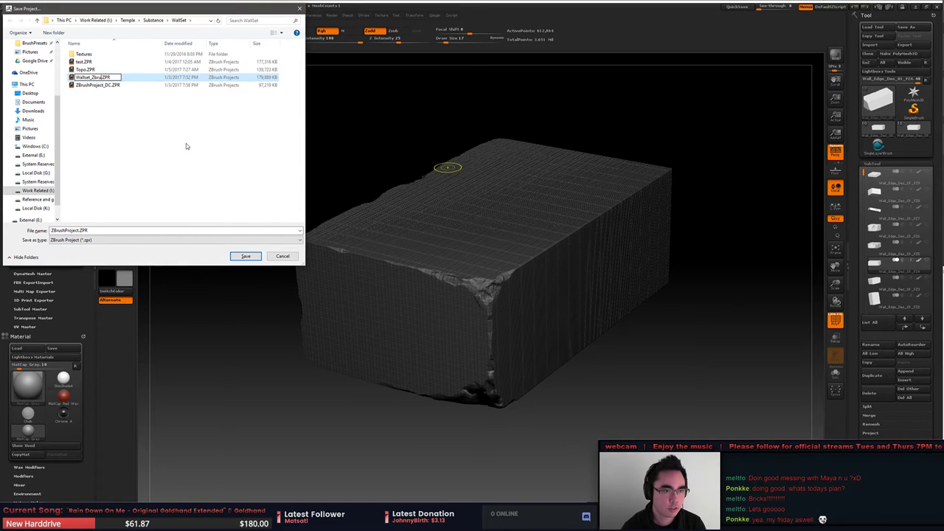
{"action": "key", "text": "BackSpace"}
{"action": "key", "text": "BackSpace"}
{"action": "key", "text": "BackSpace"}
{"action": "key", "text": "BackSpace"}
{"action": "type", "text": "SB"}
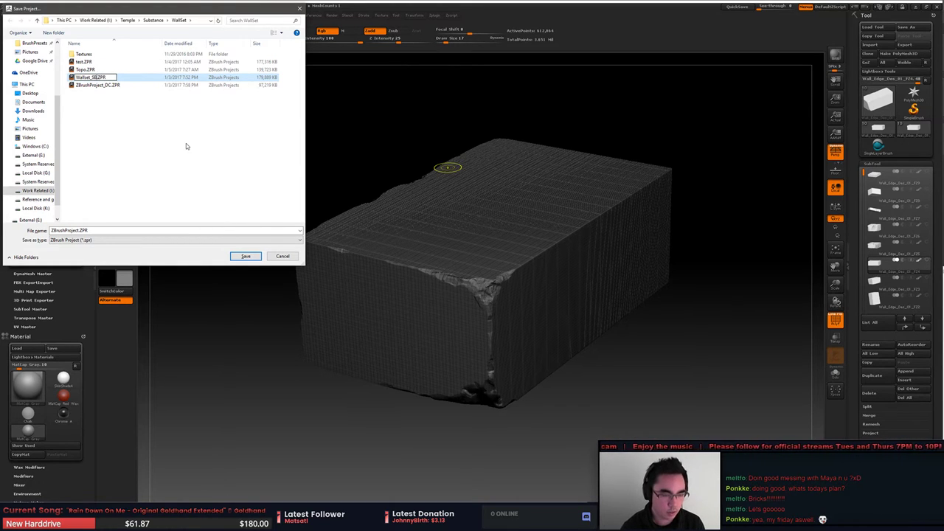
{"action": "type", "text": "_"}
{"action": "key", "text": "BackSpace"}
{"action": "key", "text": "BackSpace"}
{"action": "key", "text": "BackSpace"}
{"action": "type", "text": "ZB"}
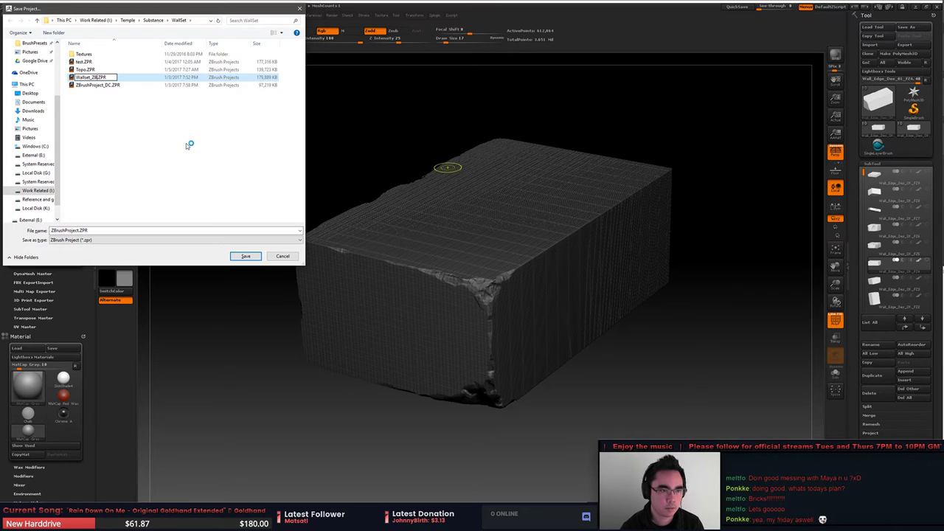
{"action": "type", "text": "_Main"}
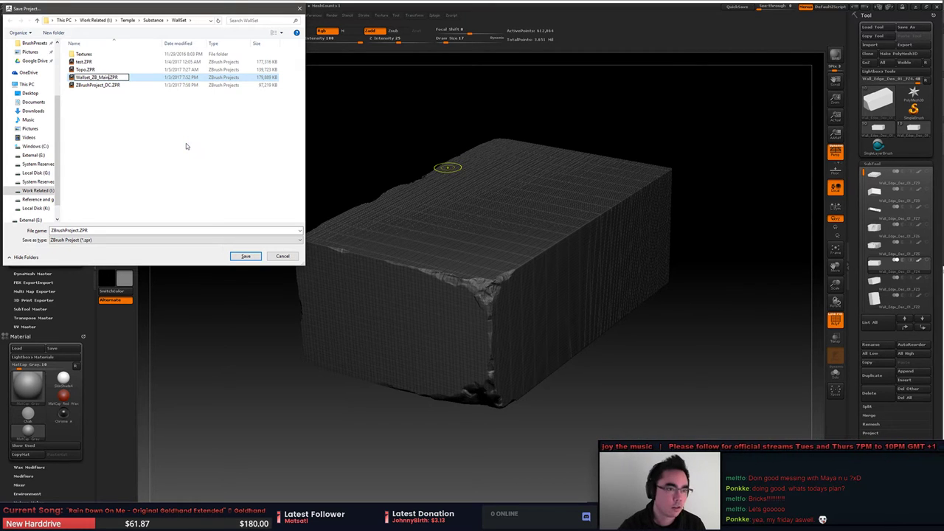
{"action": "key", "text": "Return"}
Step: Rename the Topo.ZPR file as Wallset_ZB_Topo.ZPR, reusing the naming pattern of the main project file
{"action": "left_click", "coordinate": [103, 77]}
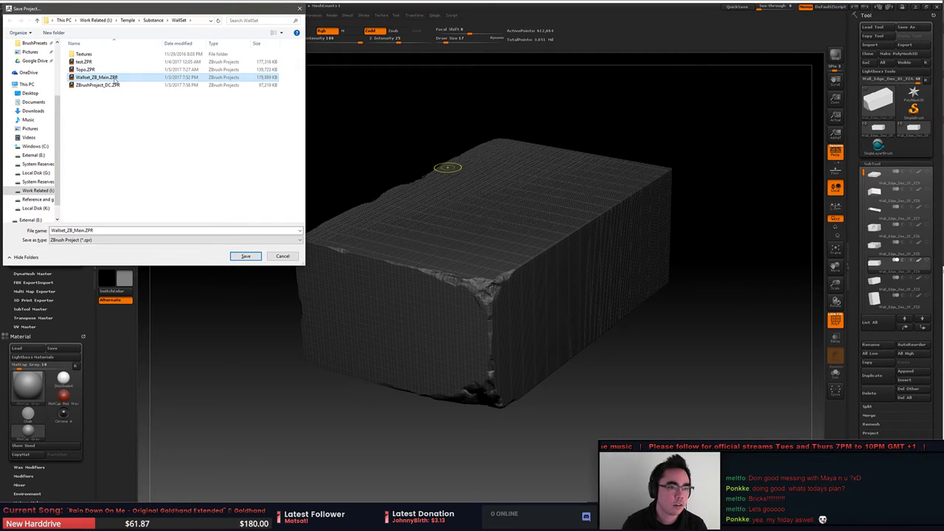
{"action": "left_click", "coordinate": [83, 69]}
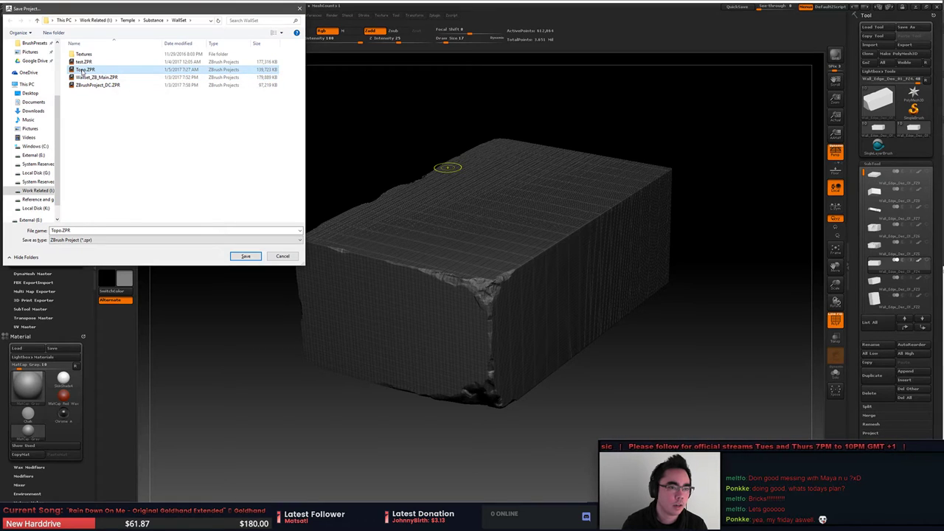
{"action": "left_click", "coordinate": [84, 70]}
{"action": "type", "text": "Wallset_ZB_Main"}
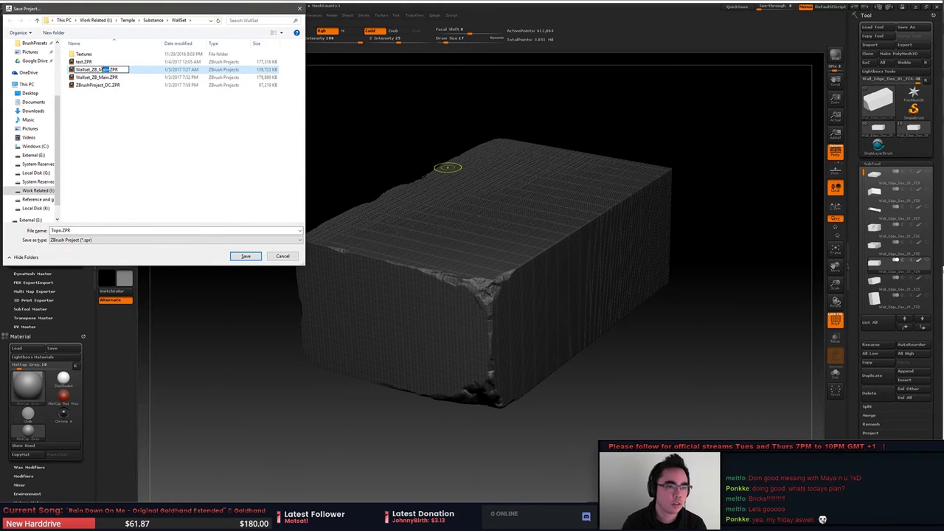
{"action": "type", "text": "Topo"}
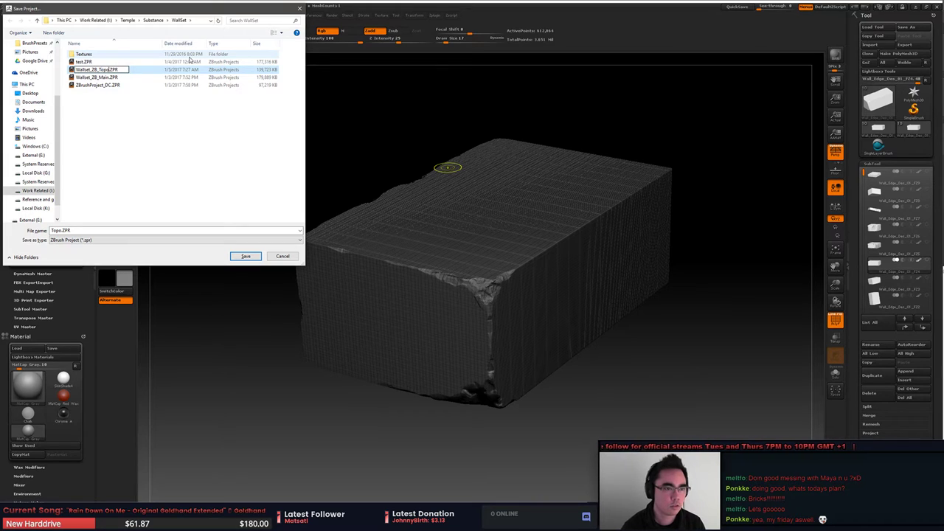
{"action": "key", "text": "Return"}
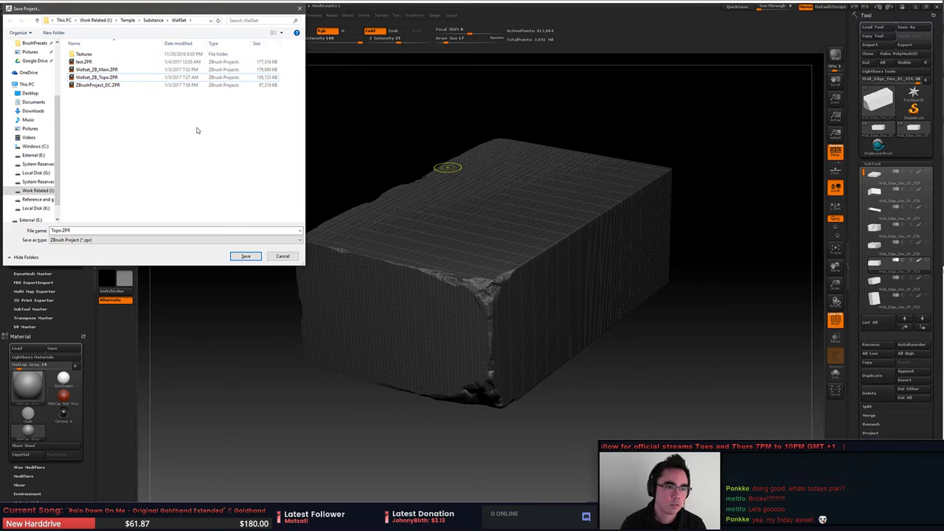
Step: Save the current project over the existing Wallset_ZB_Topo.ZPR file
{"action": "left_click", "coordinate": [99, 77]}
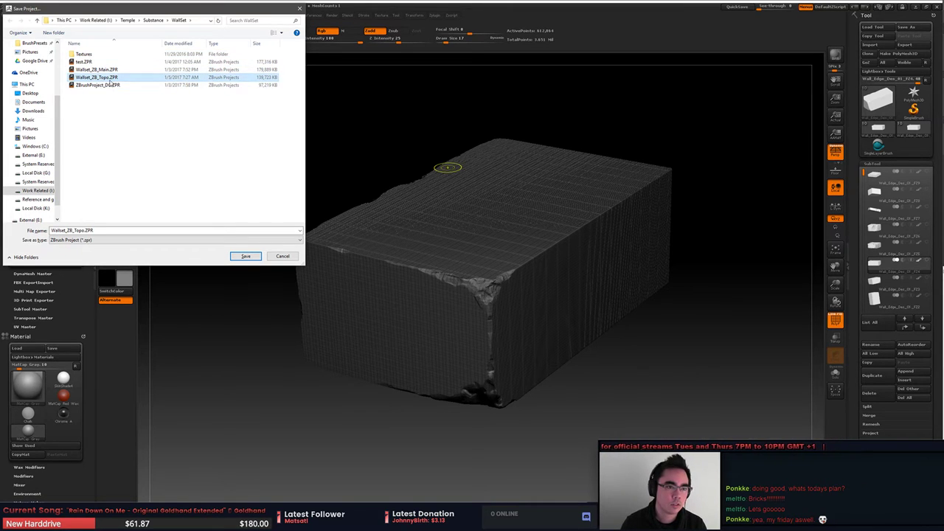
{"action": "key", "text": "Return"}
{"action": "left_click", "coordinate": [491, 266]}
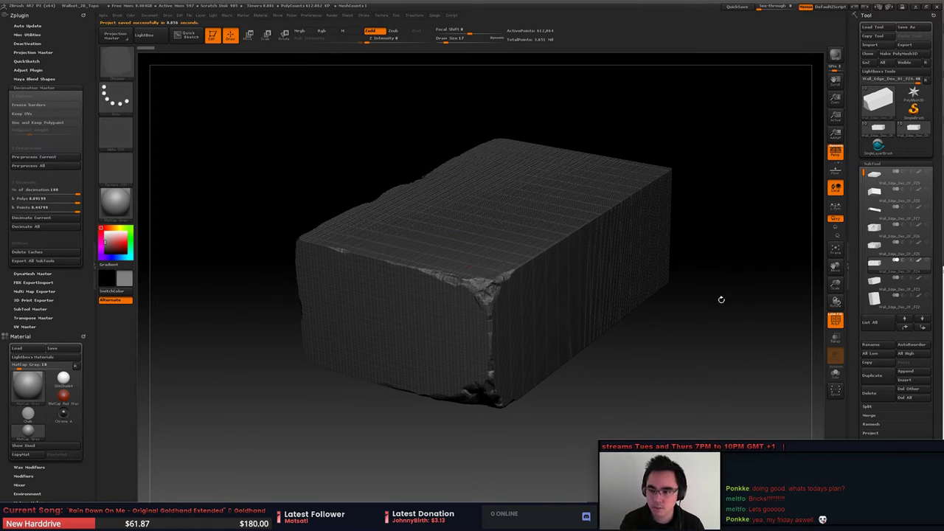
Step: Switch the active sculpting brush to the Standard brush
{"action": "left_click_drag", "start_coordinate": [722, 300], "coordinate": [589, 296]}
{"action": "left_click_drag", "start_coordinate": [755, 366], "coordinate": [738, 361]}
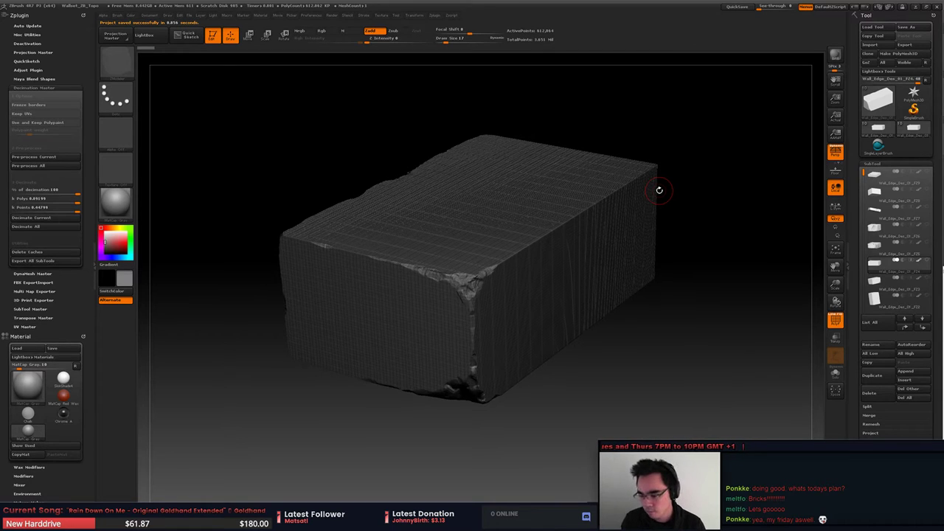
{"action": "left_click_drag", "start_coordinate": [658, 190], "coordinate": [689, 182], "text": "alt"}
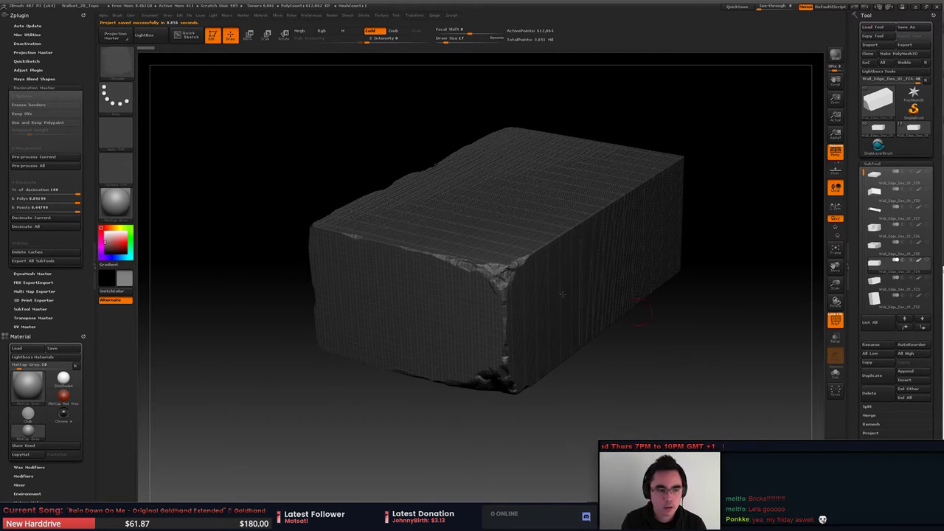
{"action": "left_click", "coordinate": [115, 62]}
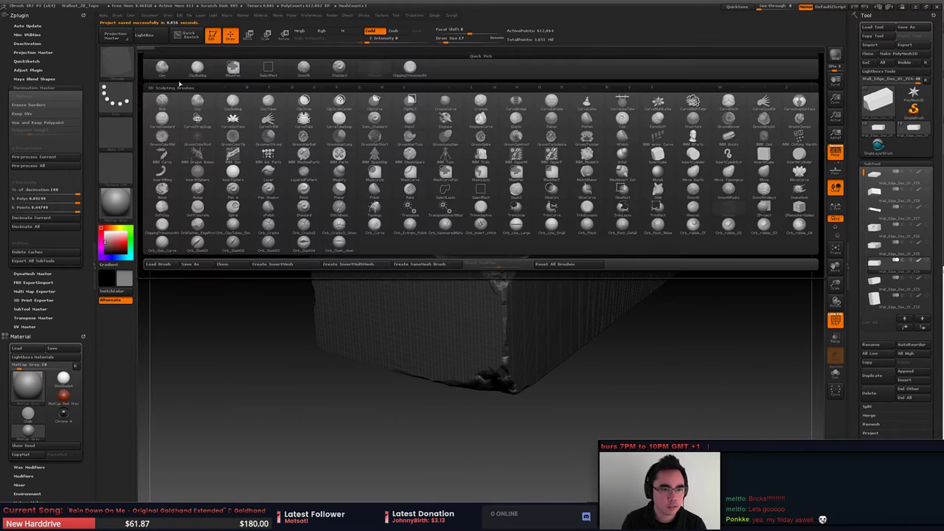
{"action": "left_click", "coordinate": [338, 69]}
{"action": "left_click_drag", "start_coordinate": [313, 174], "coordinate": [305, 174], "text": "alt"}
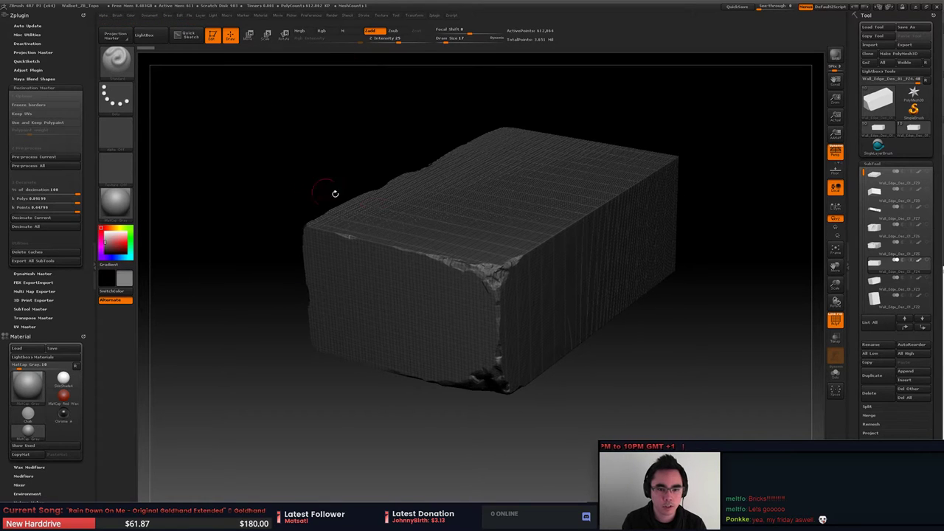
Step: Apply ClayPolish to the brick subtool from its geometry settings
{"action": "left_click_drag", "start_coordinate": [720, 306], "coordinate": [798, 248]}
{"action": "left_click", "coordinate": [878, 165]}
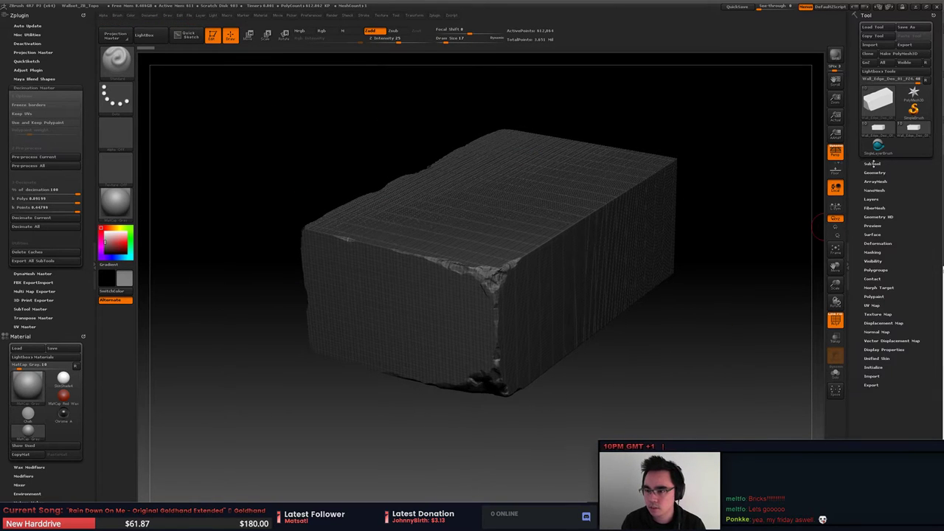
{"action": "left_click", "coordinate": [876, 172]}
{"action": "left_click_drag", "start_coordinate": [801, 280], "coordinate": [763, 280]}
{"action": "left_click", "coordinate": [876, 172]}
{"action": "left_click", "coordinate": [877, 172]}
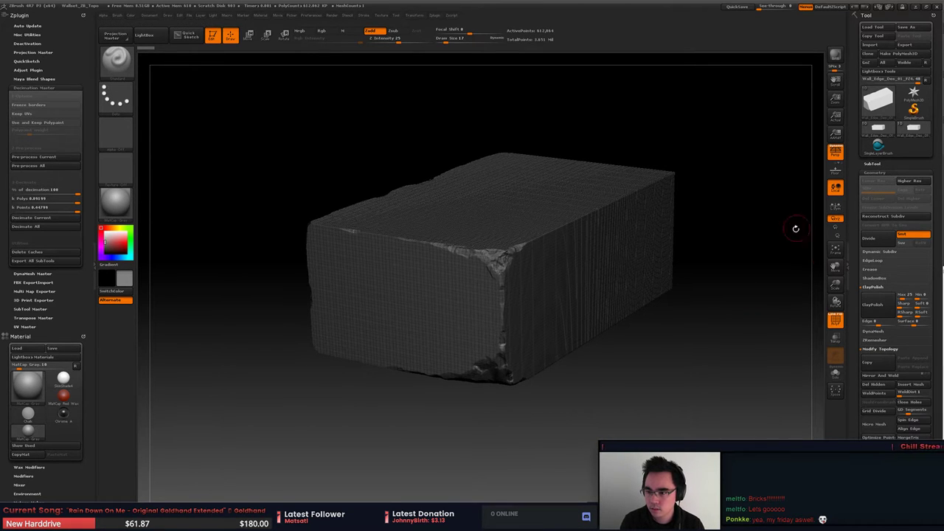
{"action": "left_click_drag", "start_coordinate": [796, 229], "coordinate": [804, 221]}
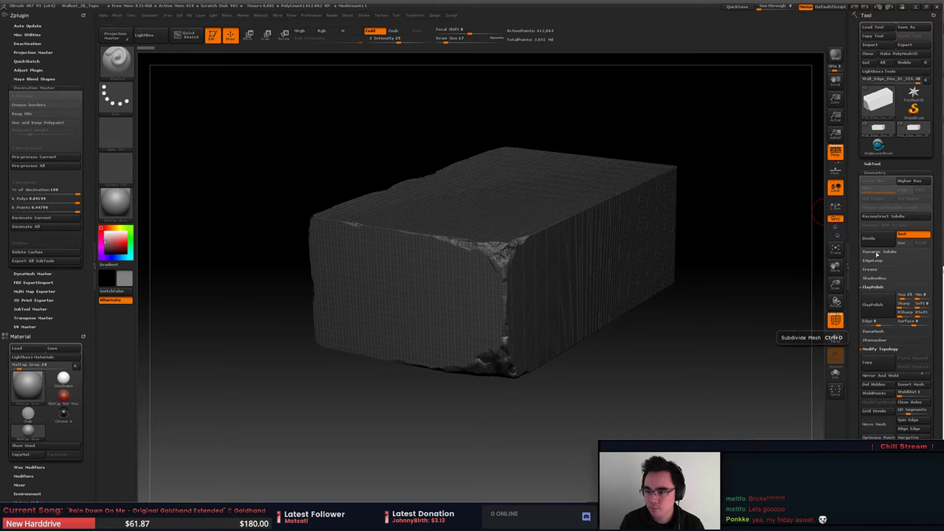
{"action": "left_click", "coordinate": [893, 310]}
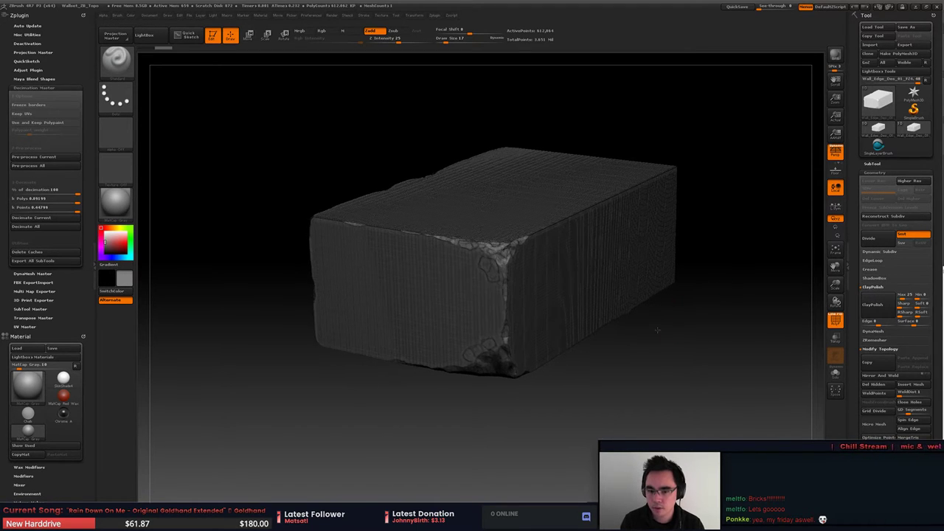
Step: Hide the polygon wireframe and examine the polished surface at the brick's chipped upper corner up close
{"action": "left_click_drag", "start_coordinate": [658, 330], "coordinate": [599, 332], "text": "alt"}
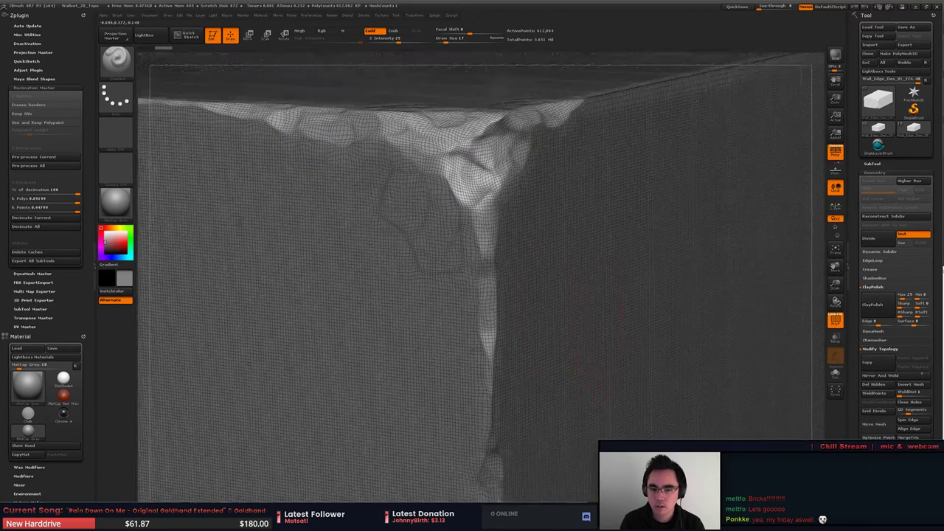
{"action": "right_click_drag", "start_coordinate": [598, 332], "coordinate": [598, 365], "text": "alt"}
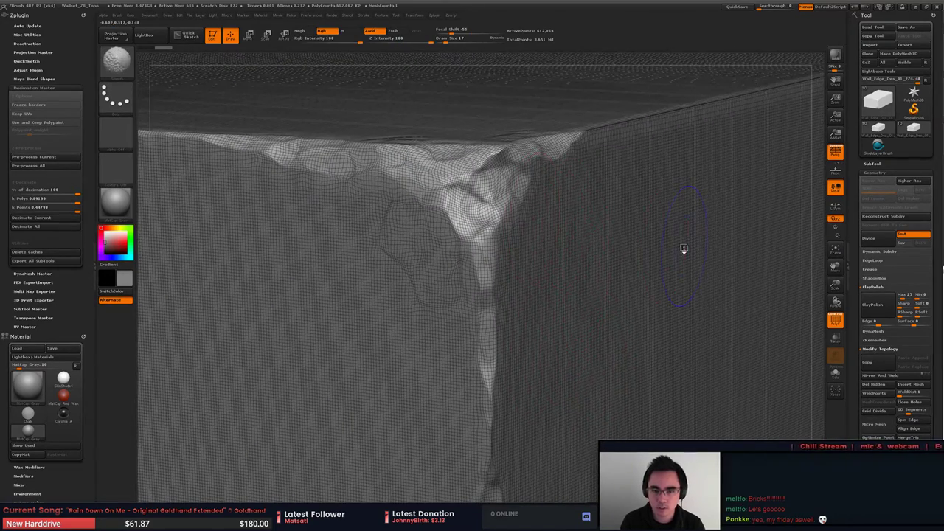
{"action": "key", "text": "shift+f"}
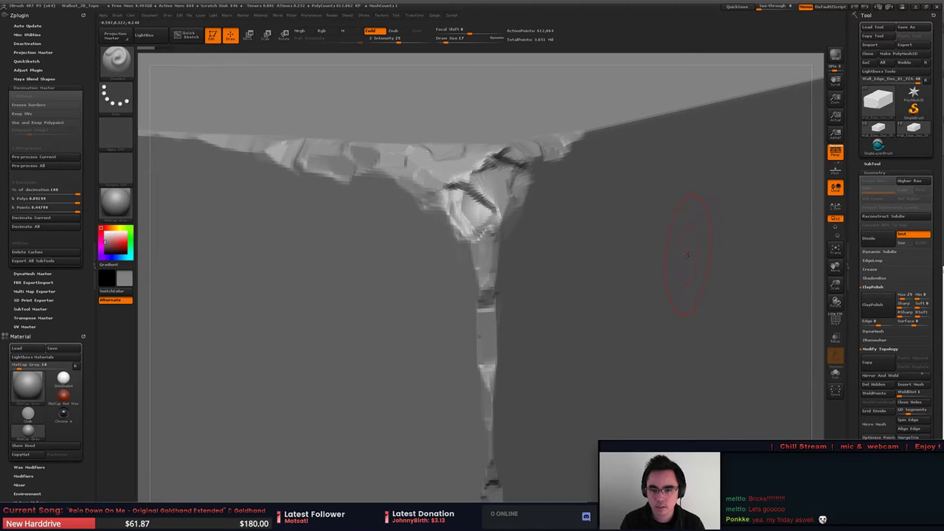
Step: Switch the active sculpting brush to ChippingTrimsmooth1 from the brush library
{"action": "right_click_drag", "start_coordinate": [688, 254], "coordinate": [619, 208], "text": "alt"}
{"action": "left_click_drag", "start_coordinate": [618, 208], "coordinate": [393, 261]}
{"action": "left_click", "coordinate": [126, 63]}
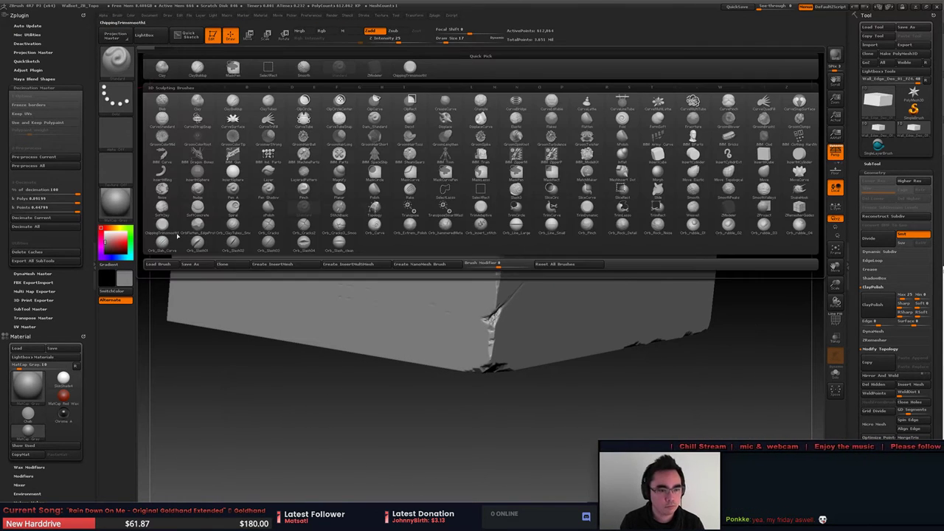
{"action": "left_click", "coordinate": [162, 228]}
Step: Try another ClayPolish pass on the brick and check its chipped upper corner
{"action": "mouse_move", "coordinate": [392, 274]}
{"action": "right_mouse_down"}
{"action": "mouse_move", "coordinate": [417, 293]}
{"action": "mouse_move", "coordinate": [438, 274]}
{"action": "mouse_move", "coordinate": [654, 207]}
{"action": "mouse_move", "coordinate": [498, 228]}
{"action": "mouse_move", "coordinate": [549, 251]}
{"action": "mouse_move", "coordinate": [497, 246]}
{"action": "mouse_move", "coordinate": [679, 148]}
{"action": "mouse_move", "coordinate": [463, 243]}
{"action": "mouse_move", "coordinate": [585, 258]}
{"action": "right_mouse_up"}
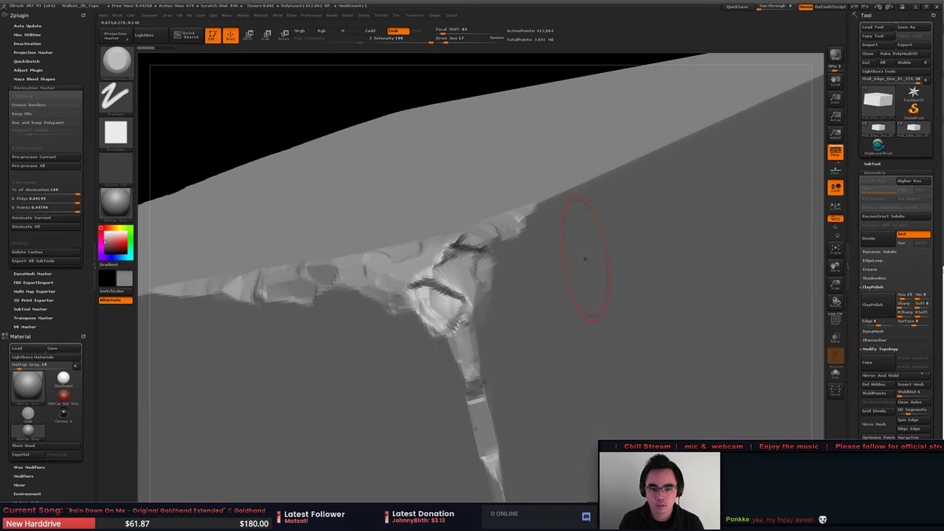
{"action": "left_click", "coordinate": [883, 301]}
{"action": "right_click_drag", "start_coordinate": [423, 337], "coordinate": [451, 319], "text": "alt"}
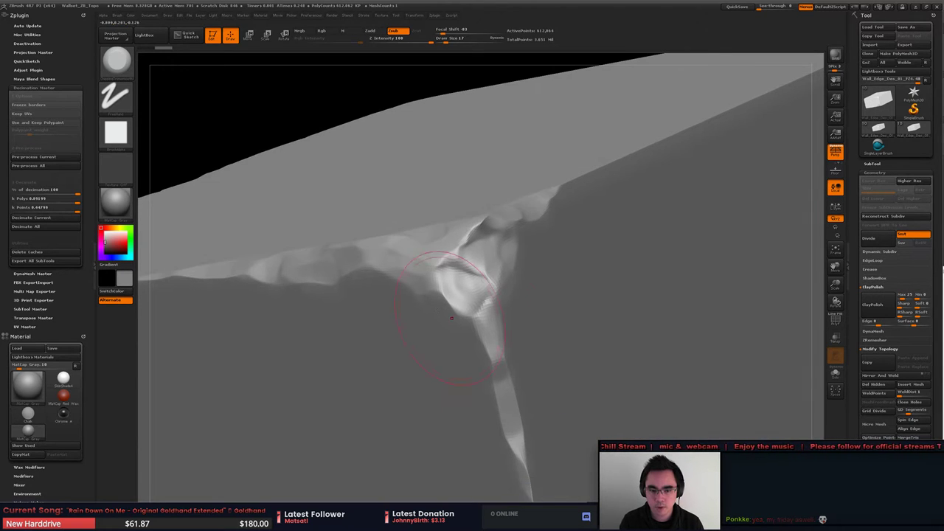
Step: Reduce the draw size to 2 and try masking the creases and edges around the chipped upper corner
{"action": "key", "text": "space"}
{"action": "mouse_move", "coordinate": [374, 288]}
{"action": "left_mouse_down"}
{"action": "mouse_move", "coordinate": [355, 275]}
{"action": "mouse_move", "coordinate": [467, 322]}
{"action": "left_mouse_up"}
{"action": "left_click_drag", "start_coordinate": [443, 267], "coordinate": [484, 222]}
{"action": "left_click_drag", "start_coordinate": [475, 266], "coordinate": [493, 307], "text": "ctrl"}
{"action": "right_click_drag", "start_coordinate": [493, 308], "coordinate": [515, 315]}
{"action": "mouse_move", "coordinate": [515, 312]}
{"action": "left_mouse_down"}
{"action": "mouse_move", "coordinate": [453, 242]}
{"action": "mouse_move", "coordinate": [360, 239]}
{"action": "left_mouse_up"}
{"action": "key", "text": "ctrl+z"}
{"action": "mouse_move", "coordinate": [421, 148]}
{"action": "left_mouse_down"}
{"action": "mouse_move", "coordinate": [443, 210]}
{"action": "mouse_move", "coordinate": [214, 295]}
{"action": "mouse_move", "coordinate": [158, 329]}
{"action": "left_mouse_up"}
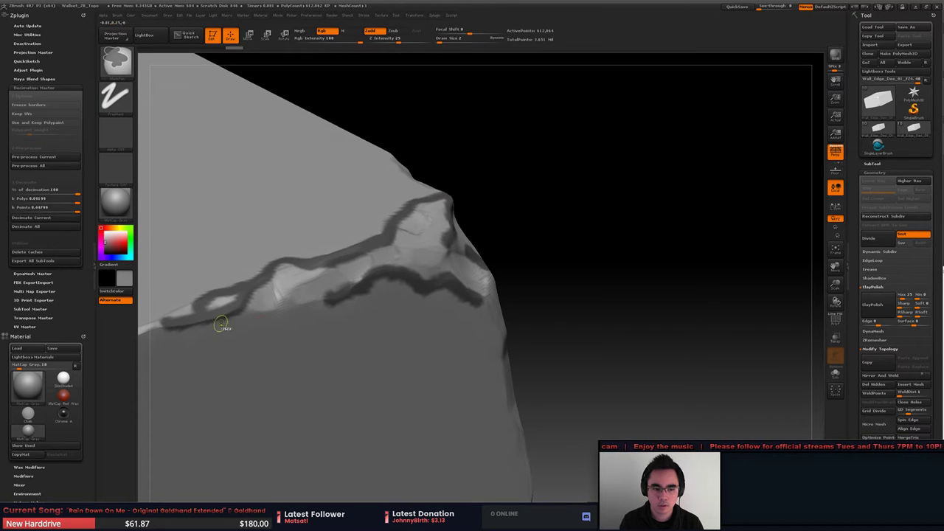
{"action": "mouse_move", "coordinate": [220, 325]}
{"action": "right_mouse_down"}
{"action": "mouse_move", "coordinate": [436, 291]}
{"action": "mouse_move", "coordinate": [465, 303]}
{"action": "right_mouse_up"}
{"action": "right_click_drag", "start_coordinate": [590, 314], "coordinate": [445, 306]}
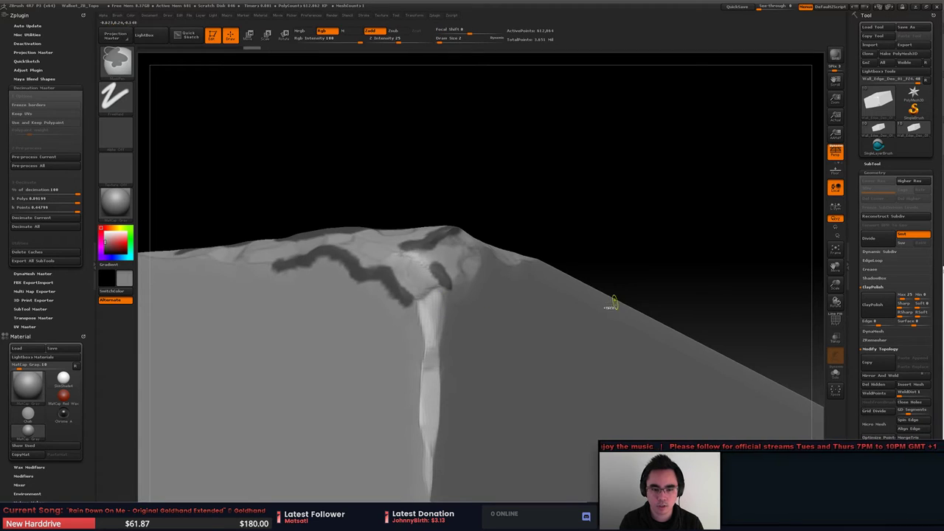
Step: Undo the mask strokes painted around the brick's chipped upper corner
{"action": "key", "text": "ctrl+z"}
{"action": "mouse_move", "coordinate": [615, 302]}
{"action": "right_mouse_down"}
{"action": "mouse_move", "coordinate": [584, 229]}
{"action": "mouse_move", "coordinate": [593, 263]}
{"action": "mouse_move", "coordinate": [570, 290]}
{"action": "right_mouse_up"}
{"action": "key", "text": "ctrl+z"}
{"action": "key", "text": "ctrl+z"}
{"action": "key", "text": "ctrl+z"}
{"action": "key", "text": "ctrl+z"}
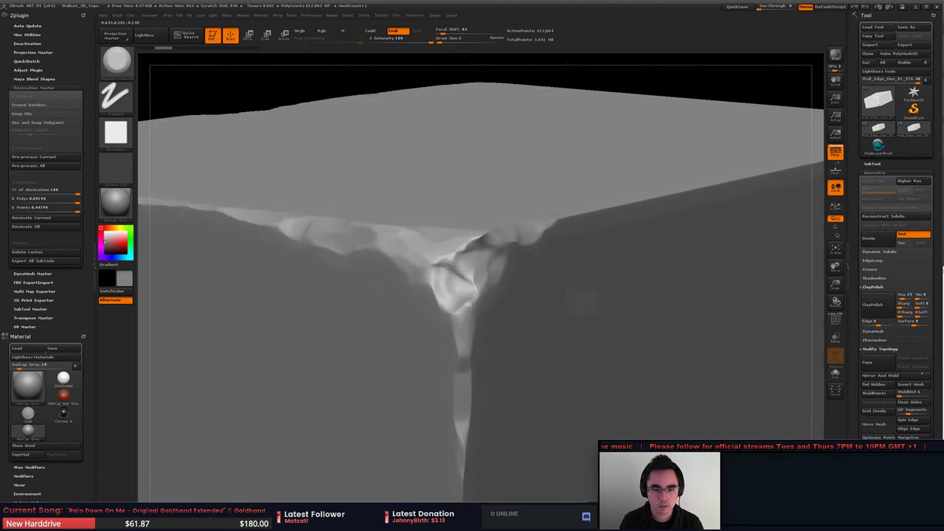
Step: Show the polygon wireframe, apply ClayPolish to the brick, and hide the wireframe again to view the whole brick
{"action": "left_click_drag", "start_coordinate": [570, 289], "coordinate": [601, 263]}
{"action": "key", "text": "shift+f"}
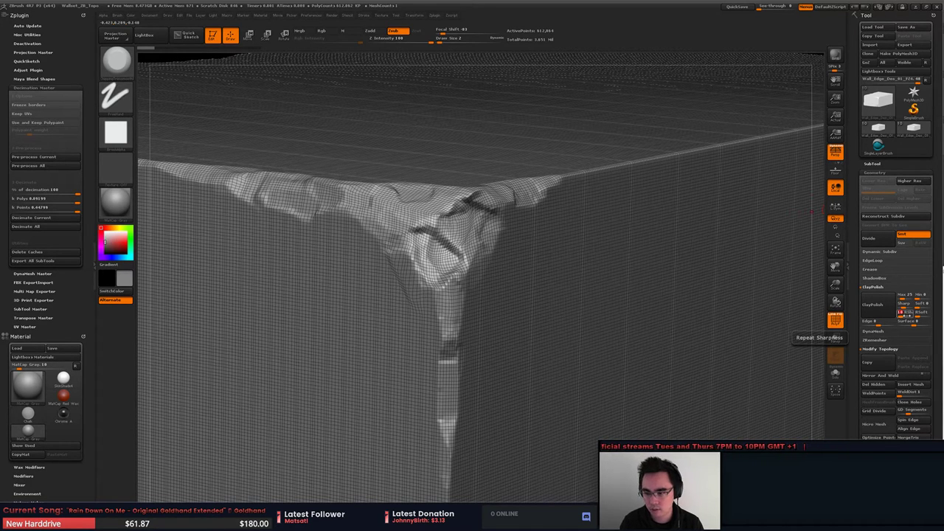
{"action": "left_click", "coordinate": [887, 307]}
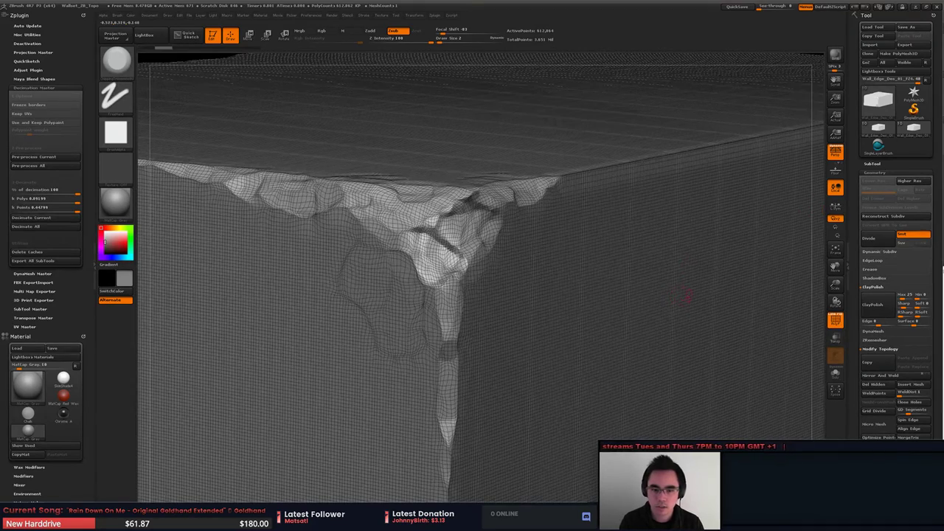
{"action": "key", "text": "shift+f"}
{"action": "key", "text": "f"}
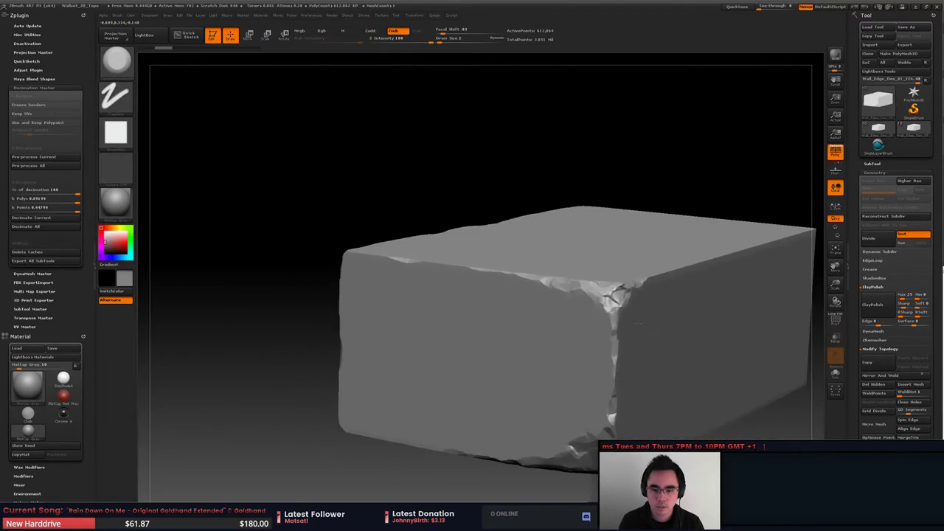
Step: Show the wireframe, enlarge the brush and smooth the distorted mesh patch beside the upper chipped corner on the end face
{"action": "right_click_drag", "start_coordinate": [566, 319], "coordinate": [565, 384], "text": "alt"}
{"action": "key", "text": "shift+f"}
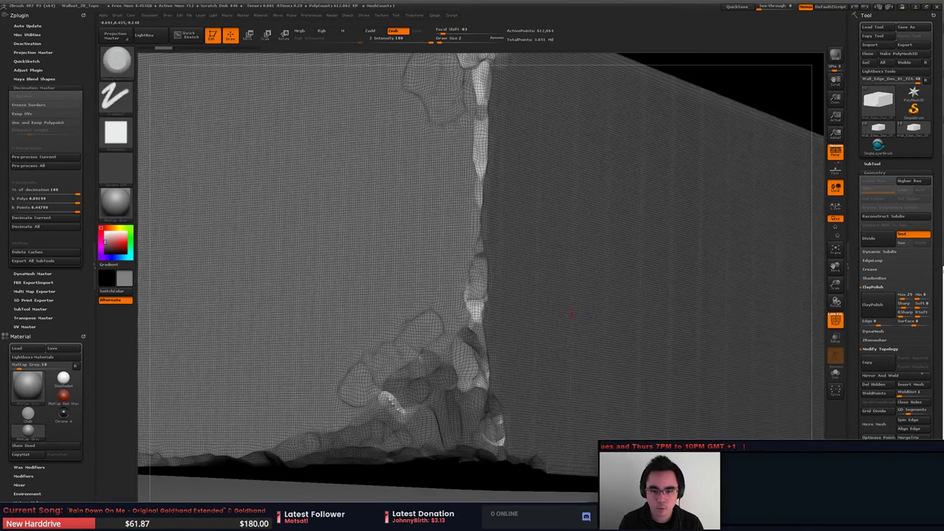
{"action": "mouse_move", "coordinate": [565, 318]}
{"action": "right_mouse_down", "text": "alt"}
{"action": "mouse_move", "coordinate": [546, 355]}
{"action": "mouse_move", "coordinate": [578, 333]}
{"action": "mouse_move", "coordinate": [591, 308]}
{"action": "right_mouse_up", "text": "alt"}
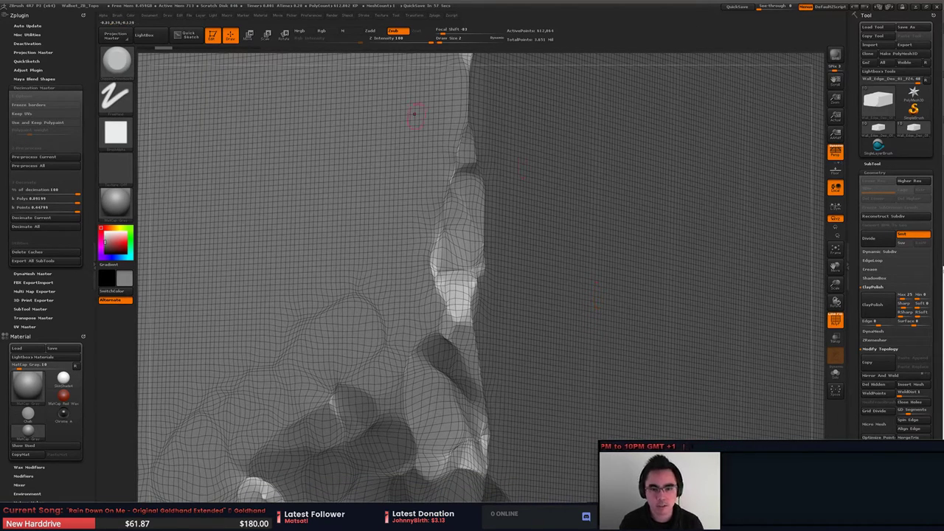
{"action": "mouse_move", "coordinate": [589, 195]}
{"action": "right_mouse_down", "text": "alt"}
{"action": "mouse_move", "coordinate": [512, 163]}
{"action": "mouse_move", "coordinate": [540, 243]}
{"action": "mouse_move", "coordinate": [540, 185]}
{"action": "mouse_move", "coordinate": [606, 232]}
{"action": "mouse_move", "coordinate": [607, 262]}
{"action": "mouse_move", "coordinate": [678, 262]}
{"action": "right_mouse_up", "text": "alt"}
{"action": "key", "text": "space"}
{"action": "left_click_drag", "start_coordinate": [466, 194], "coordinate": [473, 194]}
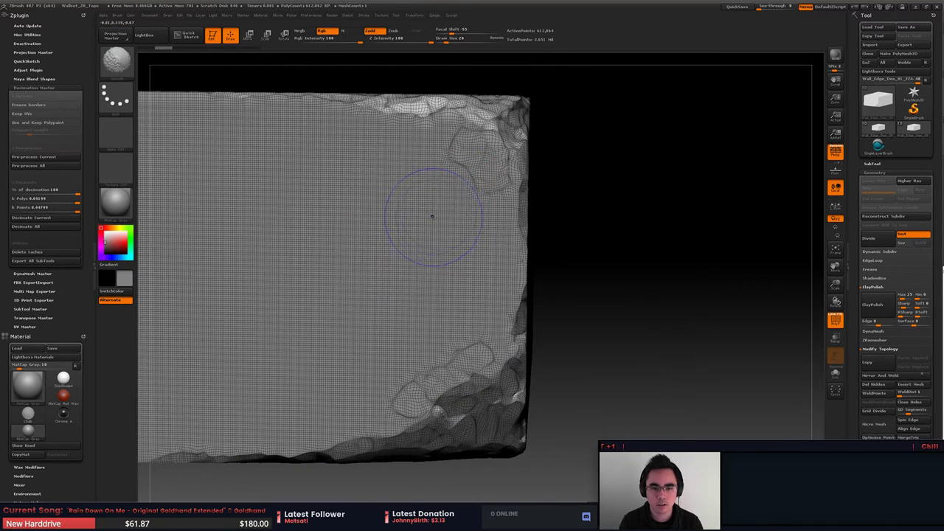
{"action": "left_click_drag", "start_coordinate": [452, 145], "coordinate": [395, 225]}
{"action": "left_click_drag", "start_coordinate": [441, 189], "coordinate": [443, 221], "text": "shift"}
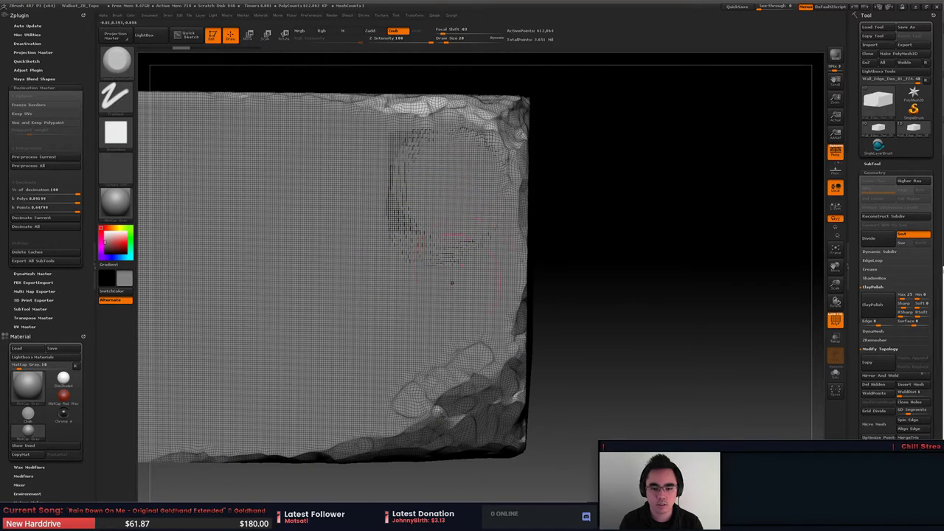
Step: Set the draw size to 12 and smooth the distorted patch beside the lower chipped corner on the end face
{"action": "key", "text": "space"}
{"action": "left_click_drag", "start_coordinate": [448, 318], "coordinate": [441, 318]}
{"action": "mouse_move", "coordinate": [516, 317]}
{"action": "right_mouse_down"}
{"action": "mouse_move", "coordinate": [436, 331]}
{"action": "mouse_move", "coordinate": [461, 335]}
{"action": "right_mouse_up"}
{"action": "mouse_move", "coordinate": [461, 336]}
{"action": "left_mouse_down", "text": "shift"}
{"action": "mouse_move", "coordinate": [410, 355]}
{"action": "mouse_move", "coordinate": [399, 375]}
{"action": "left_mouse_up", "text": "shift"}
Step: Smooth the distorted mesh patches near the lower edge and on the long side face of the brick
{"action": "mouse_move", "coordinate": [402, 332]}
{"action": "right_mouse_down", "text": "alt"}
{"action": "mouse_move", "coordinate": [671, 248]}
{"action": "mouse_move", "coordinate": [457, 310]}
{"action": "mouse_move", "coordinate": [420, 366]}
{"action": "mouse_move", "coordinate": [520, 353]}
{"action": "mouse_move", "coordinate": [496, 319]}
{"action": "right_mouse_up", "text": "alt"}
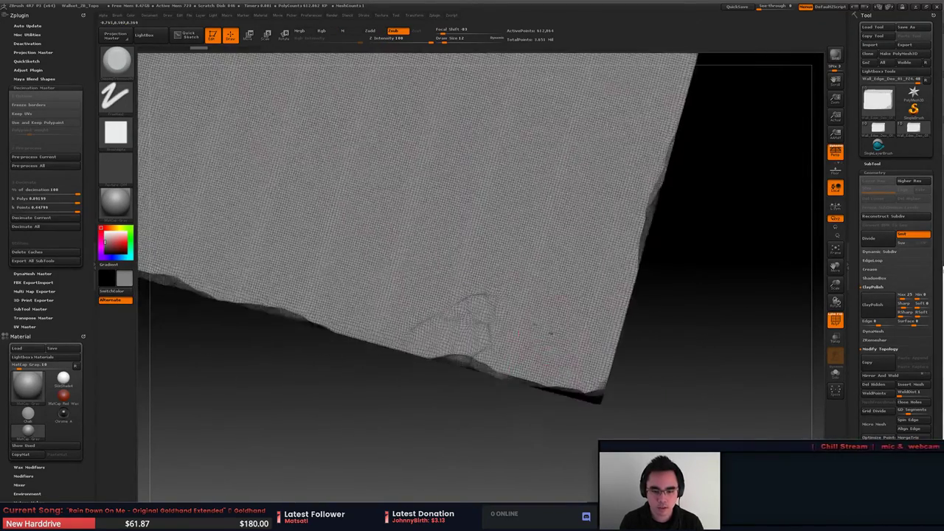
{"action": "mouse_move", "coordinate": [496, 319]}
{"action": "left_mouse_down", "text": "shift"}
{"action": "mouse_move", "coordinate": [483, 310]}
{"action": "mouse_move", "coordinate": [472, 334]}
{"action": "mouse_move", "coordinate": [425, 330]}
{"action": "left_mouse_up", "text": "shift"}
{"action": "right_click_drag", "start_coordinate": [426, 330], "coordinate": [415, 240], "text": "ctrl"}
{"action": "left_click_drag", "start_coordinate": [417, 215], "coordinate": [399, 208], "text": "shift"}
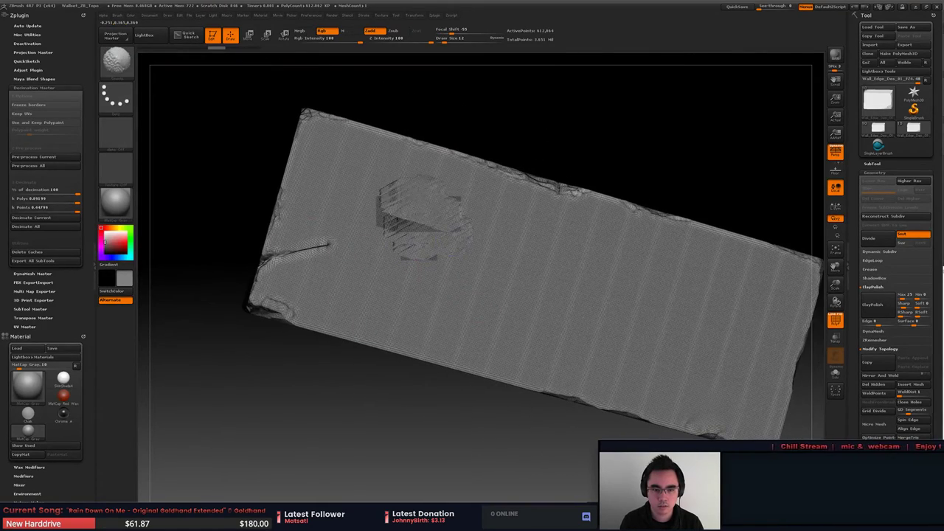
{"action": "mouse_move", "coordinate": [398, 207]}
{"action": "right_mouse_down"}
{"action": "mouse_move", "coordinate": [410, 221]}
{"action": "mouse_move", "coordinate": [402, 225]}
{"action": "right_mouse_up"}
{"action": "left_click_drag", "start_coordinate": [391, 229], "coordinate": [443, 225], "text": "shift"}
Step: Hide the wireframe and smooth away the thin crack extending from the chipped edge into the flat side face
{"action": "mouse_move", "coordinate": [401, 245]}
{"action": "right_mouse_down", "text": "alt"}
{"action": "mouse_move", "coordinate": [498, 250]}
{"action": "mouse_move", "coordinate": [555, 264]}
{"action": "mouse_move", "coordinate": [556, 301]}
{"action": "mouse_move", "coordinate": [580, 312]}
{"action": "right_mouse_up", "text": "alt"}
{"action": "key", "text": "shift+f"}
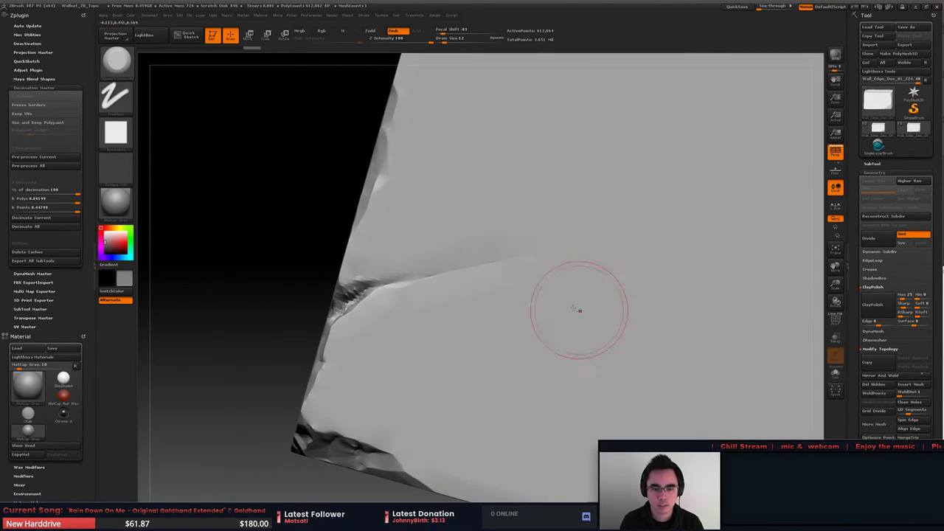
{"action": "left_click", "coordinate": [116, 59]}
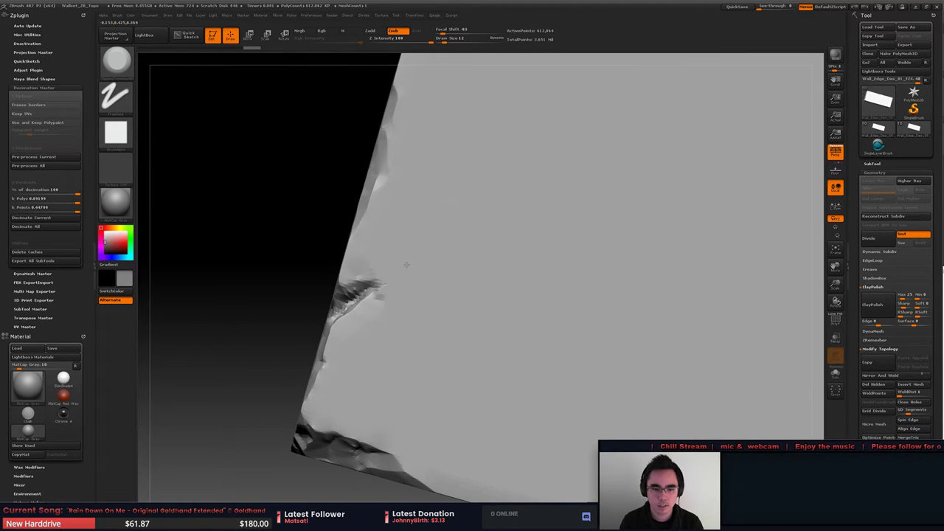
{"action": "right_click_drag", "start_coordinate": [518, 297], "coordinate": [517, 291], "text": "ctrl"}
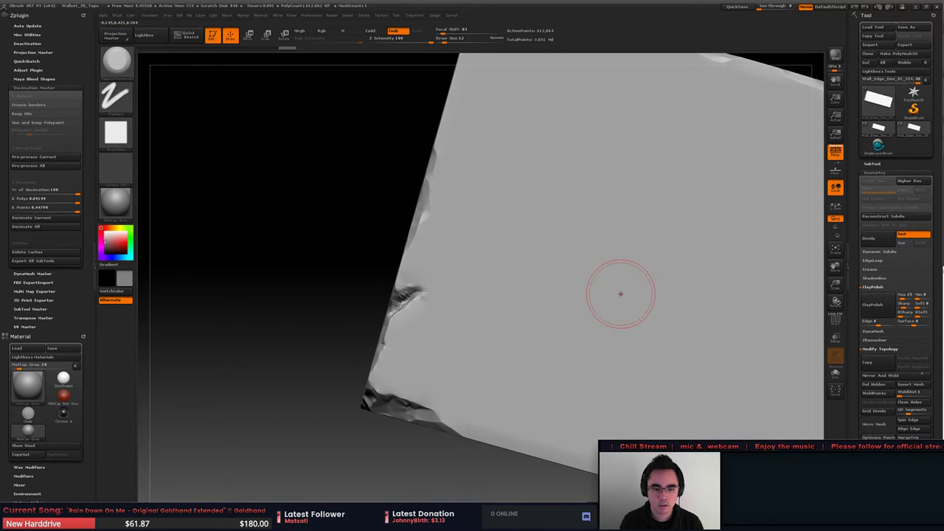
{"action": "mouse_move", "coordinate": [620, 295]}
{"action": "right_mouse_down", "text": "ctrl"}
{"action": "mouse_move", "coordinate": [597, 280]}
{"action": "mouse_move", "coordinate": [633, 276]}
{"action": "mouse_move", "coordinate": [538, 234]}
{"action": "mouse_move", "coordinate": [538, 317]}
{"action": "mouse_move", "coordinate": [445, 296]}
{"action": "right_mouse_up", "text": "ctrl"}
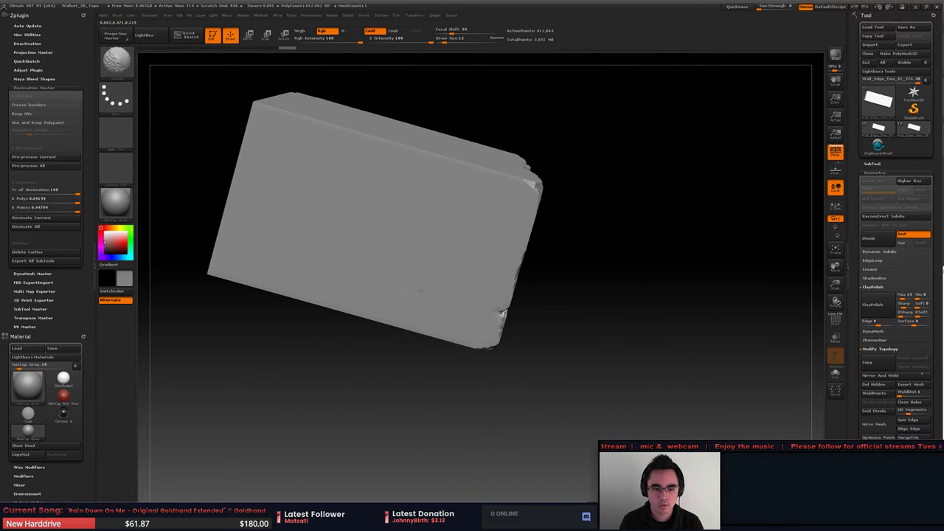
Step: Undo the last strokes and smooth the uneven patches on the long side face again with the wireframe as a guide
{"action": "key", "text": "ctrl"}
{"action": "key", "text": "ctrl+z"}
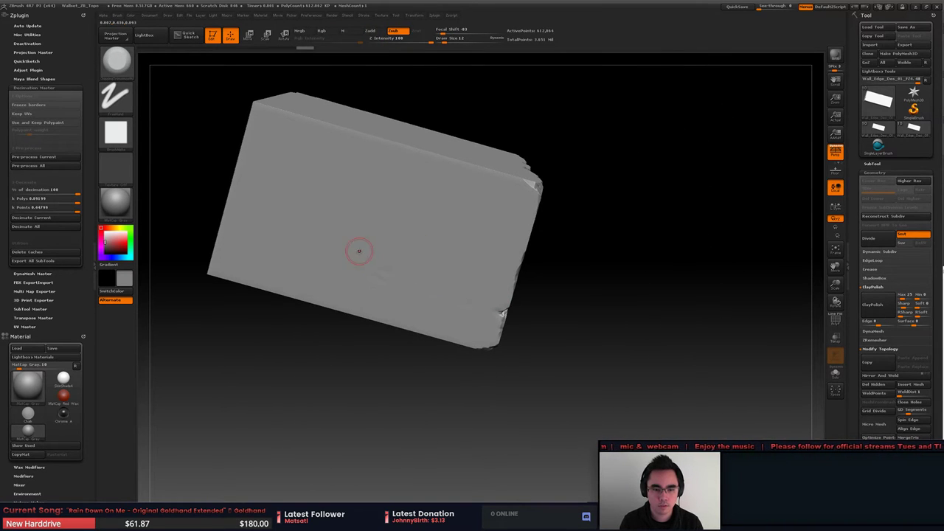
{"action": "key", "text": "ctrl+z"}
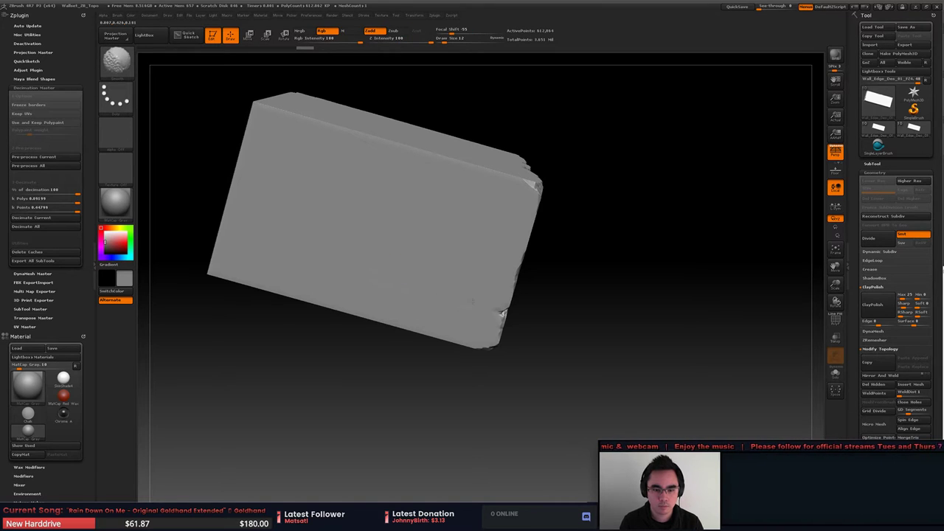
{"action": "key", "text": "shift+f"}
{"action": "mouse_move", "coordinate": [418, 251]}
{"action": "left_mouse_down", "text": "shift"}
{"action": "mouse_move", "coordinate": [346, 282]}
{"action": "mouse_move", "coordinate": [439, 308]}
{"action": "left_mouse_up", "text": "shift"}
{"action": "mouse_move", "coordinate": [390, 270]}
{"action": "left_mouse_down", "text": "shift"}
{"action": "mouse_move", "coordinate": [346, 284]}
{"action": "mouse_move", "coordinate": [446, 292]}
{"action": "mouse_move", "coordinate": [437, 262]}
{"action": "left_mouse_up", "text": "shift"}
{"action": "mouse_move", "coordinate": [561, 301]}
{"action": "left_mouse_down"}
{"action": "mouse_move", "coordinate": [472, 306]}
{"action": "mouse_move", "coordinate": [533, 307]}
{"action": "mouse_move", "coordinate": [538, 331]}
{"action": "left_mouse_up"}
{"action": "key", "text": "shift+f"}
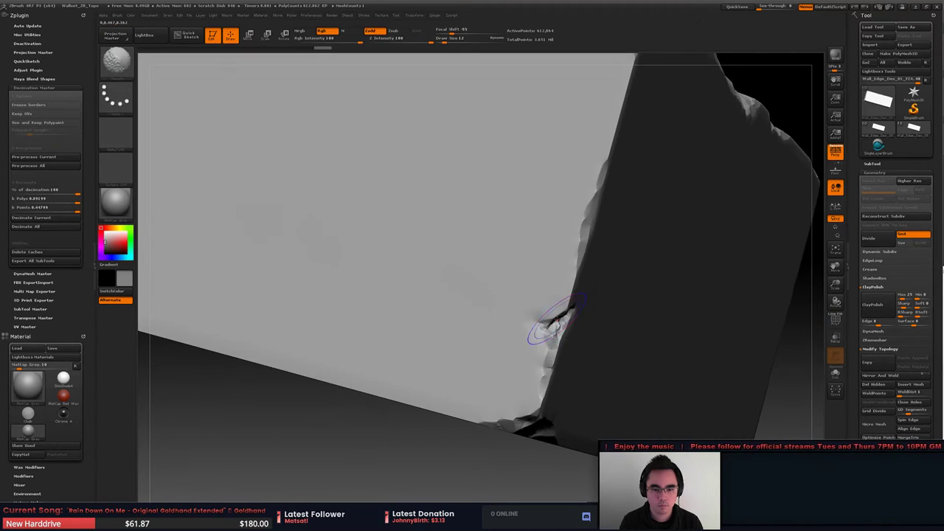
Step: Pre-process the current brick subtool in Decimation Master
{"action": "right_click_drag", "start_coordinate": [619, 325], "coordinate": [558, 265], "text": "alt"}
{"action": "left_click_drag", "start_coordinate": [558, 264], "coordinate": [473, 268]}
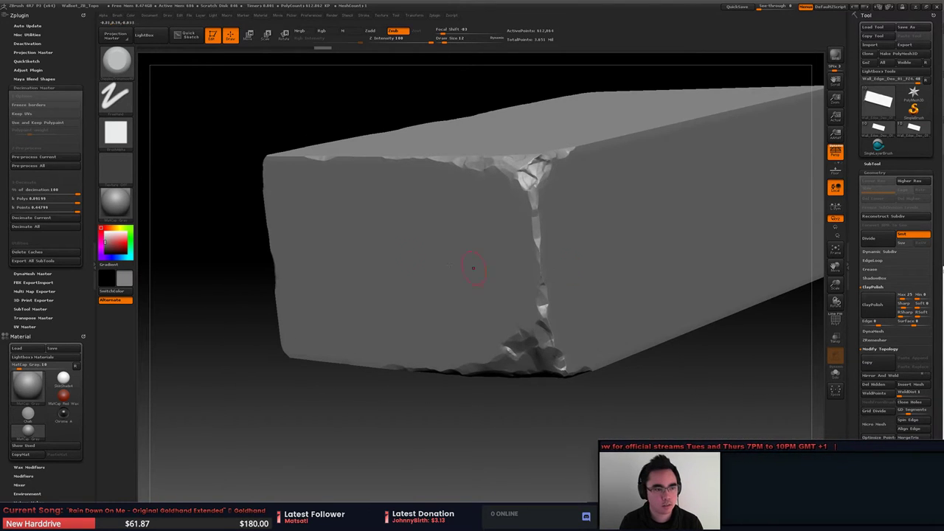
{"action": "left_click", "coordinate": [61, 158]}
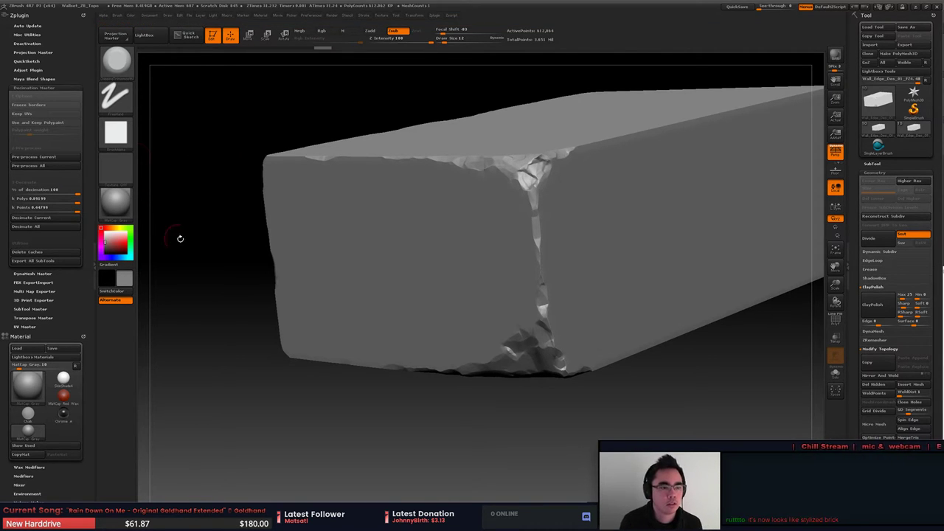
{"action": "left_click_drag", "start_coordinate": [191, 239], "coordinate": [202, 243]}
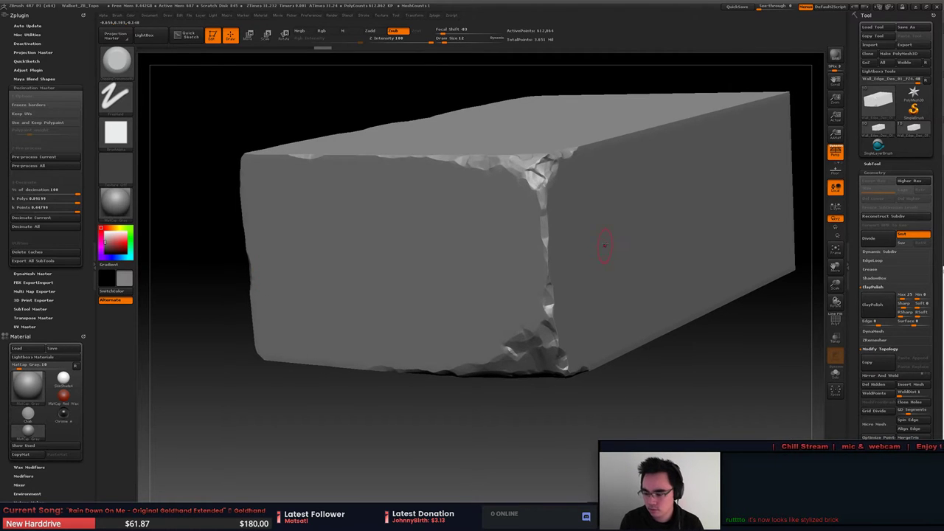
{"action": "mouse_move", "coordinate": [605, 246]}
{"action": "right_mouse_down"}
{"action": "mouse_move", "coordinate": [561, 257]}
{"action": "mouse_move", "coordinate": [569, 228]}
{"action": "mouse_move", "coordinate": [523, 274]}
{"action": "mouse_move", "coordinate": [554, 267]}
{"action": "mouse_move", "coordinate": [519, 261]}
{"action": "mouse_move", "coordinate": [573, 295]}
{"action": "mouse_move", "coordinate": [539, 285]}
{"action": "mouse_move", "coordinate": [526, 290]}
{"action": "mouse_move", "coordinate": [545, 307]}
{"action": "mouse_move", "coordinate": [526, 305]}
{"action": "right_mouse_up"}
{"action": "key", "text": "shift+f"}
{"action": "key", "text": "shift+f"}
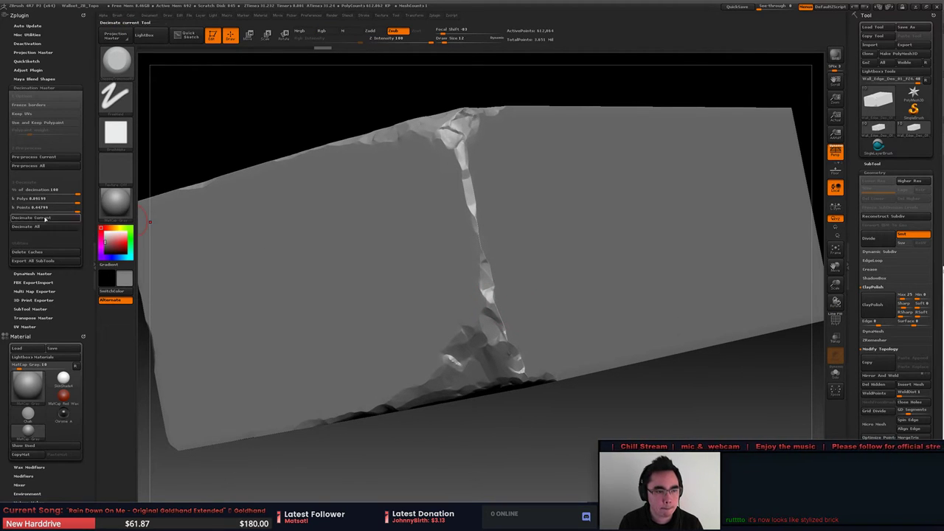
Step: Set the decimation percentage to 1 and decimate the current brick with its wireframe shown
{"action": "left_click", "coordinate": [45, 219]}
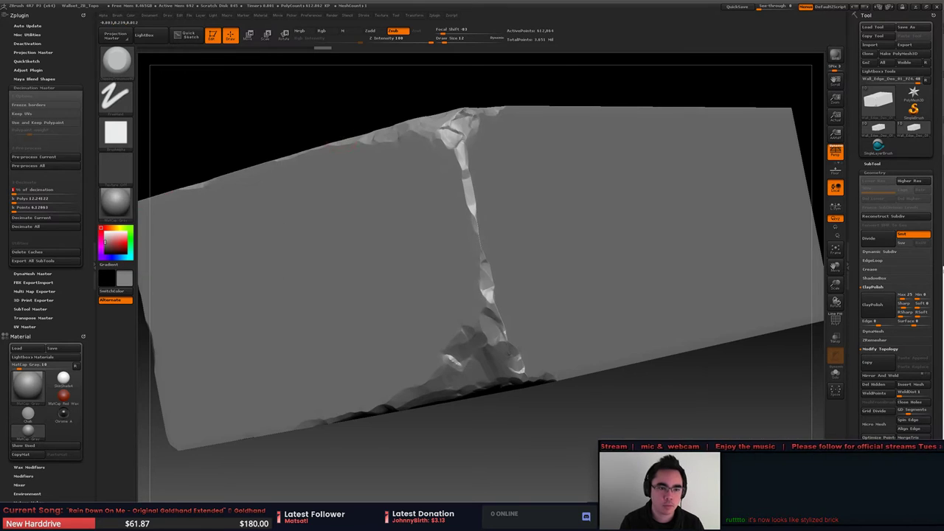
{"action": "right_click_drag", "start_coordinate": [222, 137], "coordinate": [215, 166], "text": "alt"}
{"action": "key", "text": "shift+f"}
{"action": "key", "text": "shift+f"}
{"action": "key", "text": "shift+f"}
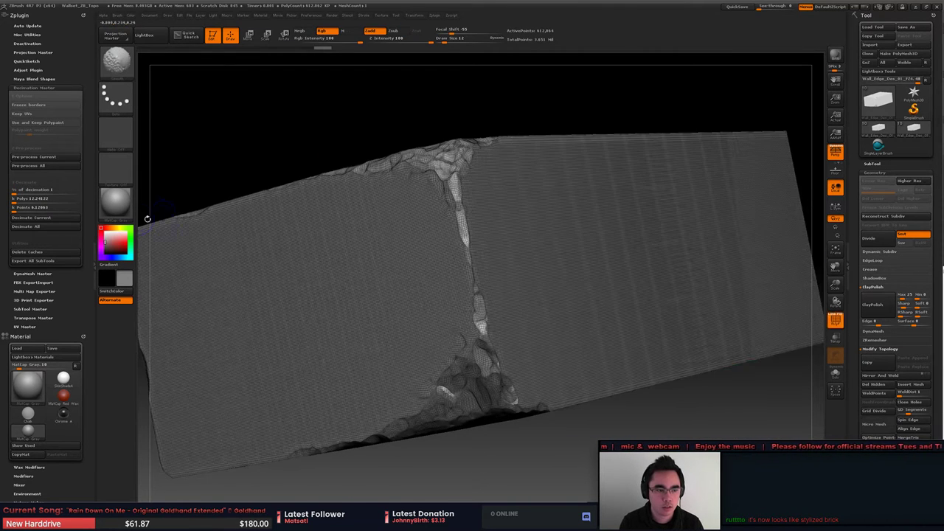
{"action": "left_click", "coordinate": [53, 220]}
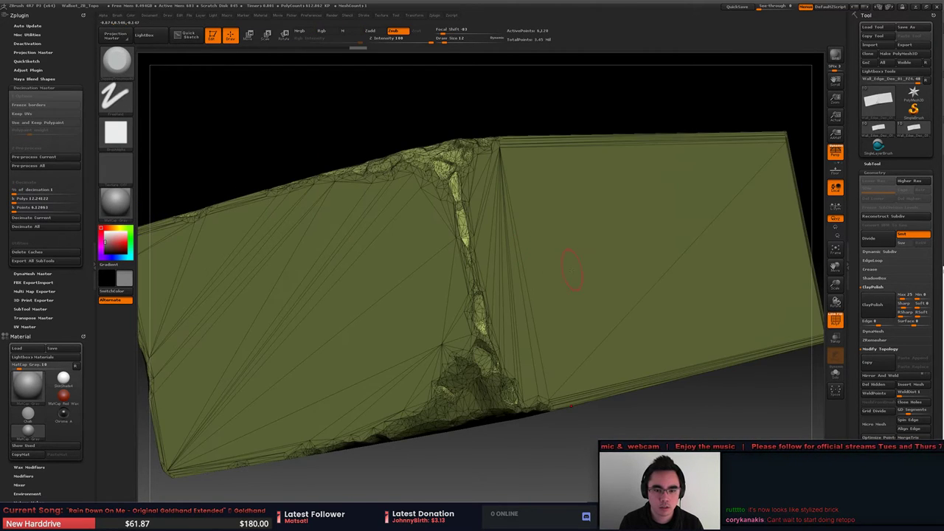
Step: Check the triangulated mesh from all sides, undo the decimation, and decimate the brick again at about 21.26%
{"action": "right_click_drag", "start_coordinate": [566, 263], "coordinate": [499, 305]}
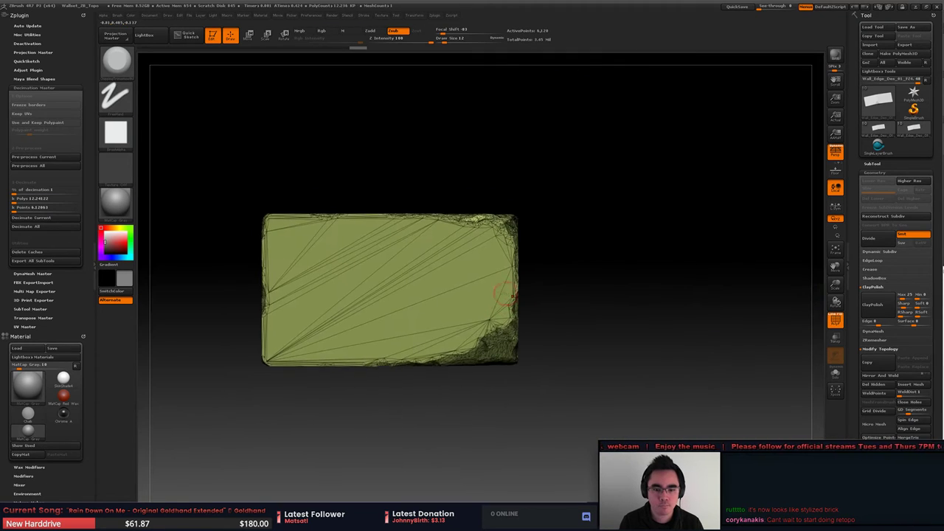
{"action": "right_click_drag", "start_coordinate": [354, 296], "coordinate": [532, 318]}
{"action": "right_click_drag", "start_coordinate": [506, 262], "coordinate": [269, 259]}
{"action": "right_click_drag", "start_coordinate": [495, 273], "coordinate": [508, 317]}
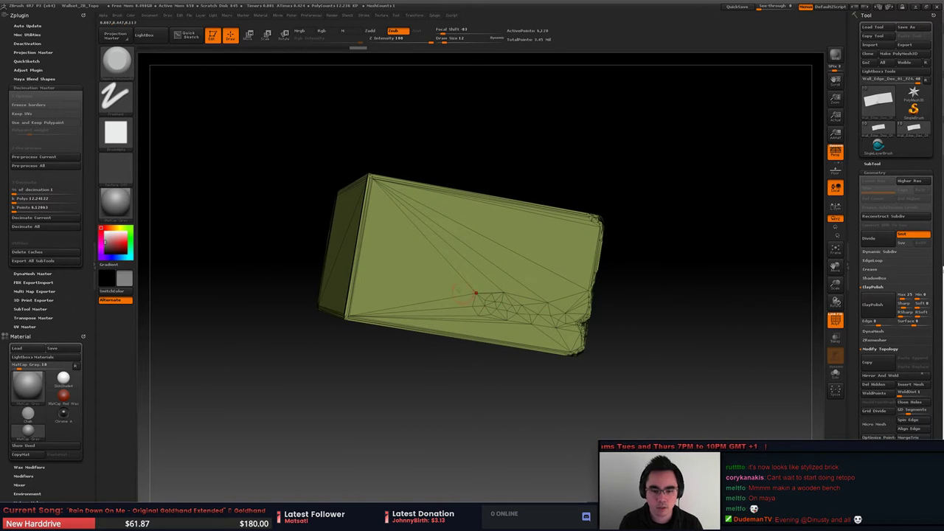
{"action": "right_click_drag", "start_coordinate": [376, 243], "coordinate": [514, 244]}
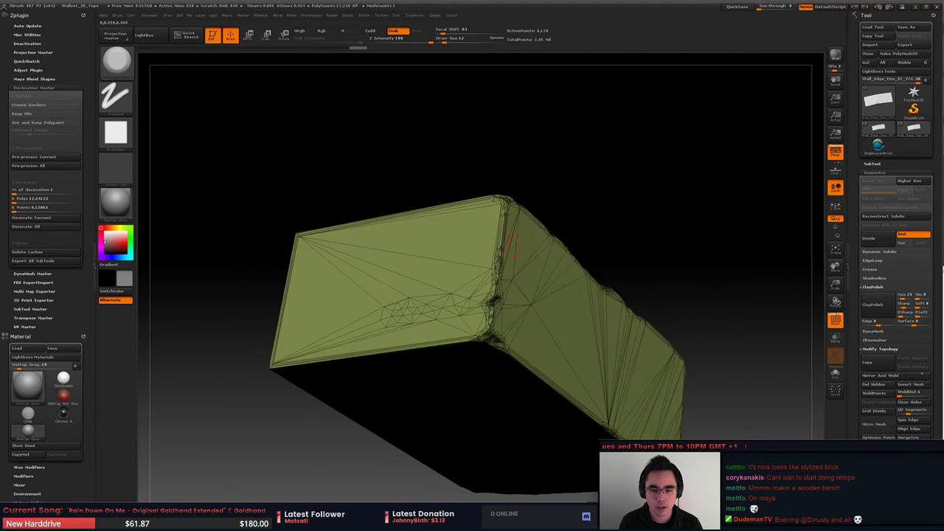
{"action": "right_click_drag", "start_coordinate": [478, 328], "coordinate": [563, 305]}
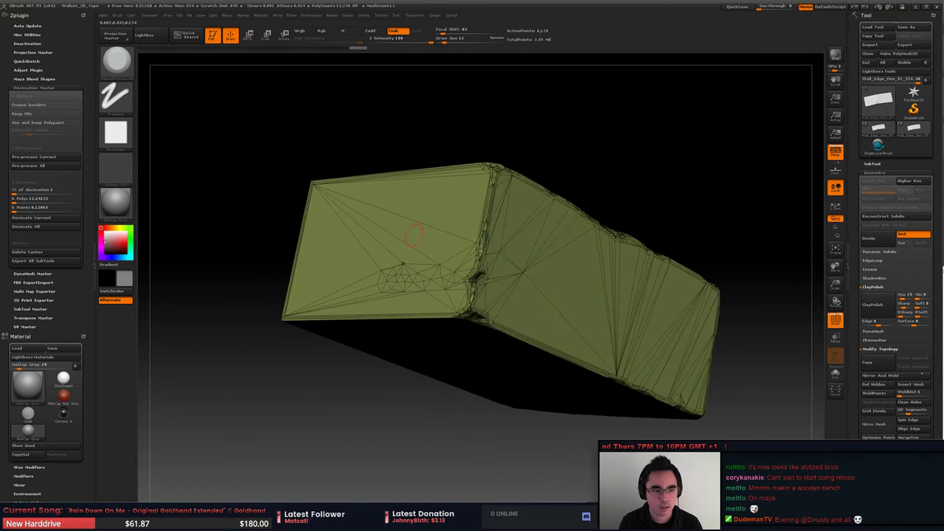
{"action": "key", "text": "ctrl+z"}
{"action": "left_click_drag", "start_coordinate": [15, 191], "coordinate": [27, 193]}
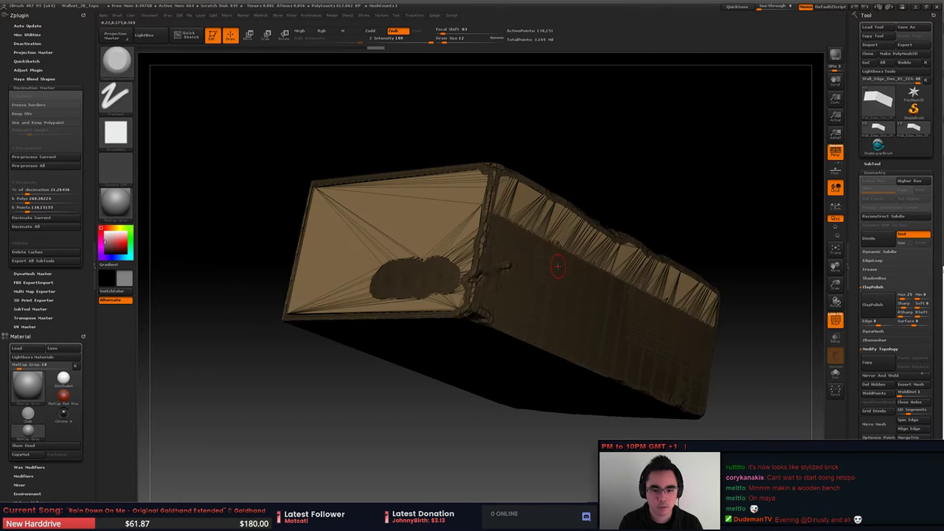
{"action": "right_click_drag", "start_coordinate": [531, 278], "coordinate": [568, 354]}
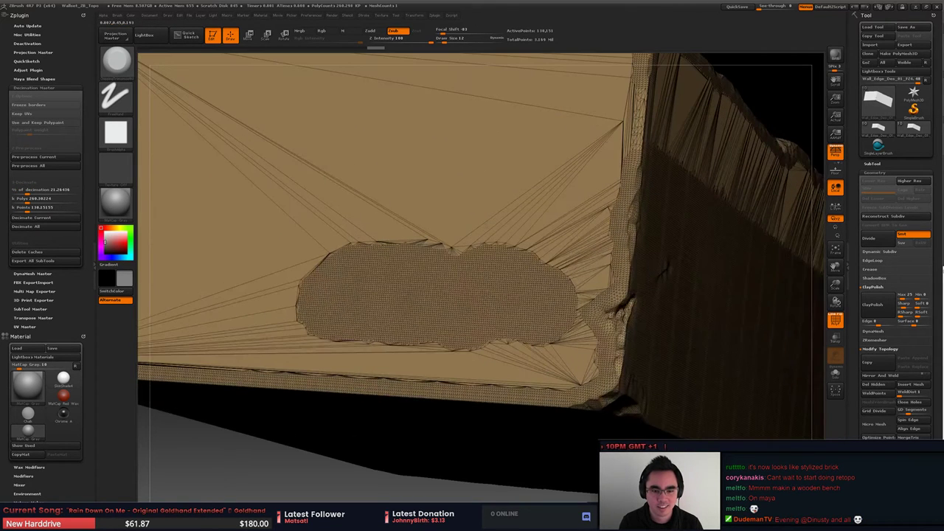
Step: Undo the last decimation and decimate the current brick again at about 8.05%
{"action": "key", "text": "ctrl+z"}
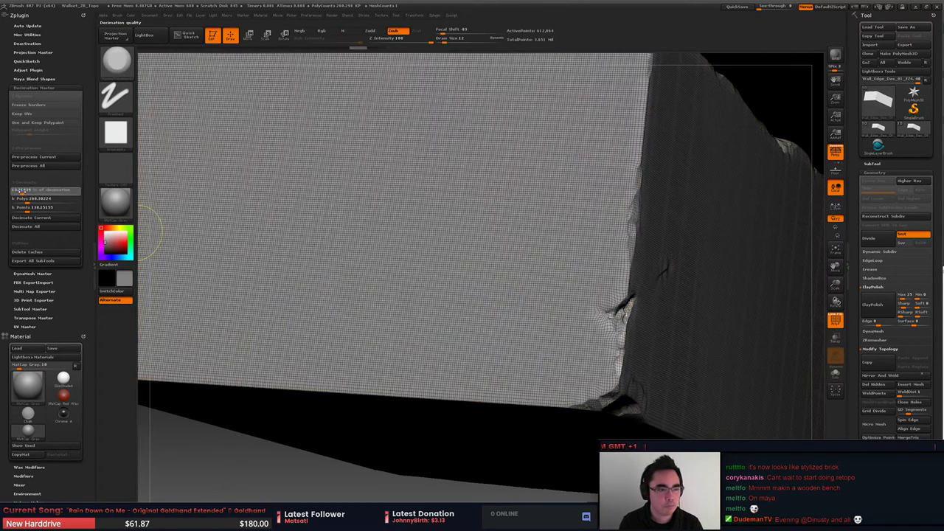
{"action": "left_click", "coordinate": [19, 192]}
{"action": "left_click", "coordinate": [32, 218]}
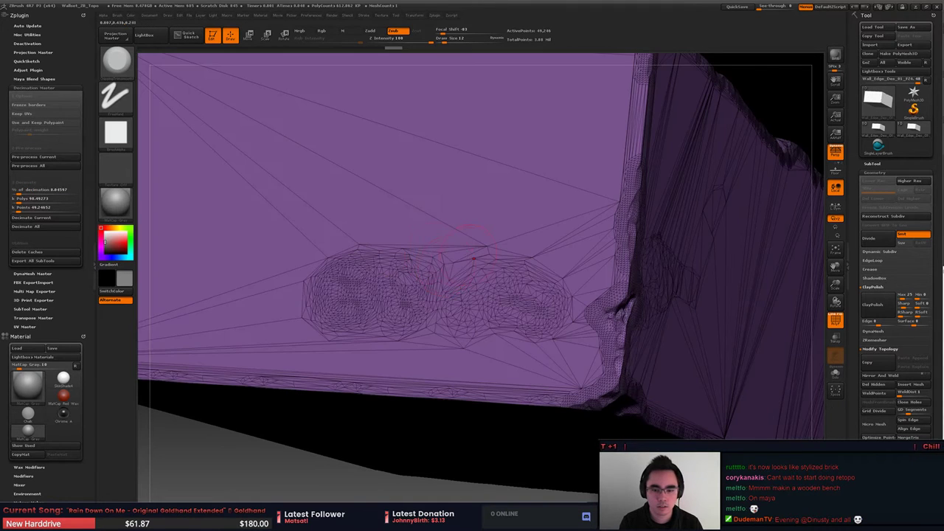
Step: Enlarge the brush and smooth the densely triangulated patches on the brick's flat faces
{"action": "right_click_drag", "start_coordinate": [568, 354], "coordinate": [457, 325], "text": "ctrl"}
{"action": "right_click_drag", "start_coordinate": [391, 243], "coordinate": [424, 232], "text": "alt"}
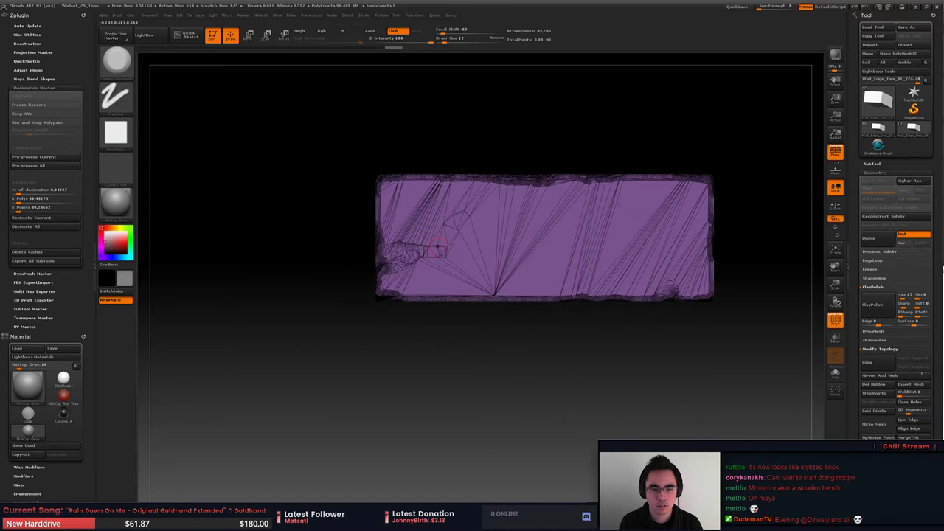
{"action": "mouse_move", "coordinate": [438, 248]}
{"action": "left_mouse_down", "text": "shift"}
{"action": "mouse_move", "coordinate": [433, 236]}
{"action": "mouse_move", "coordinate": [450, 225]}
{"action": "mouse_move", "coordinate": [467, 244]}
{"action": "left_mouse_up", "text": "shift"}
{"action": "key", "text": "space"}
{"action": "mouse_move", "coordinate": [442, 244]}
{"action": "left_mouse_down", "text": "shift"}
{"action": "mouse_move", "coordinate": [415, 258]}
{"action": "mouse_move", "coordinate": [440, 237]}
{"action": "mouse_move", "coordinate": [419, 238]}
{"action": "mouse_move", "coordinate": [464, 248]}
{"action": "left_mouse_up", "text": "shift"}
{"action": "right_click_drag", "start_coordinate": [626, 247], "coordinate": [516, 247]}
{"action": "mouse_move", "coordinate": [413, 258]}
{"action": "left_mouse_down", "text": "shift"}
{"action": "mouse_move", "coordinate": [354, 262]}
{"action": "mouse_move", "coordinate": [369, 262]}
{"action": "left_mouse_up", "text": "shift"}
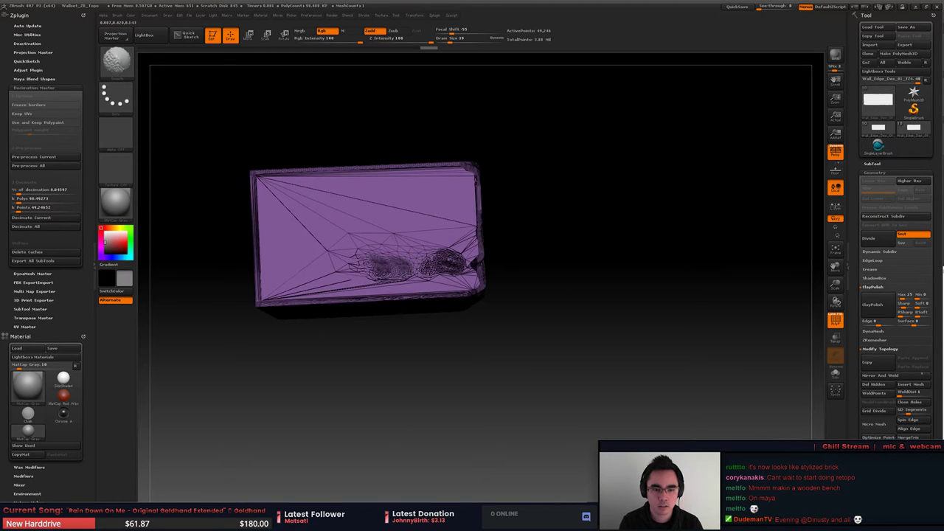
{"action": "right_click_drag", "start_coordinate": [341, 262], "coordinate": [446, 214], "text": "alt"}
Step: Pre-process the reduced brick in Decimation Master and decimate it once more at about 8.05%
{"action": "left_click", "coordinate": [34, 156]}
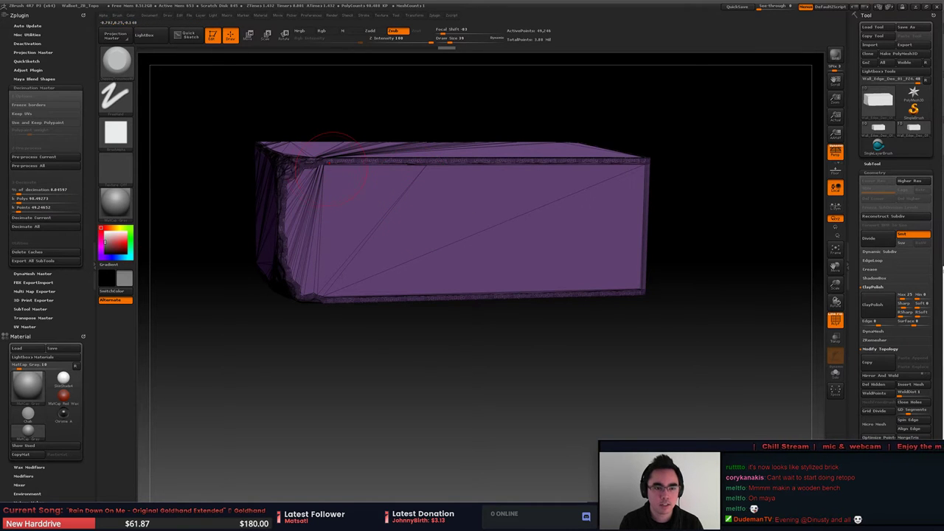
{"action": "right_click_drag", "start_coordinate": [332, 168], "coordinate": [359, 171], "text": "alt"}
{"action": "right_click_drag", "start_coordinate": [310, 194], "coordinate": [392, 239], "text": "alt"}
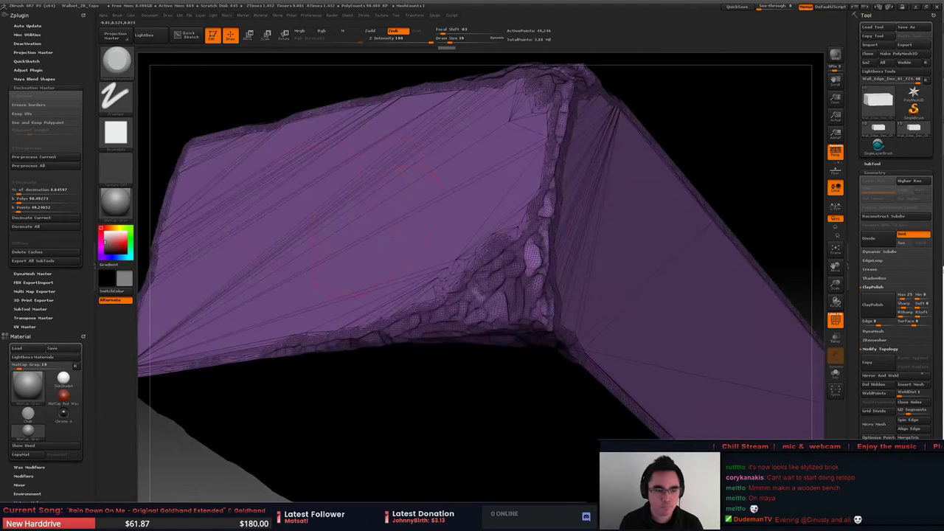
{"action": "left_click", "coordinate": [17, 192]}
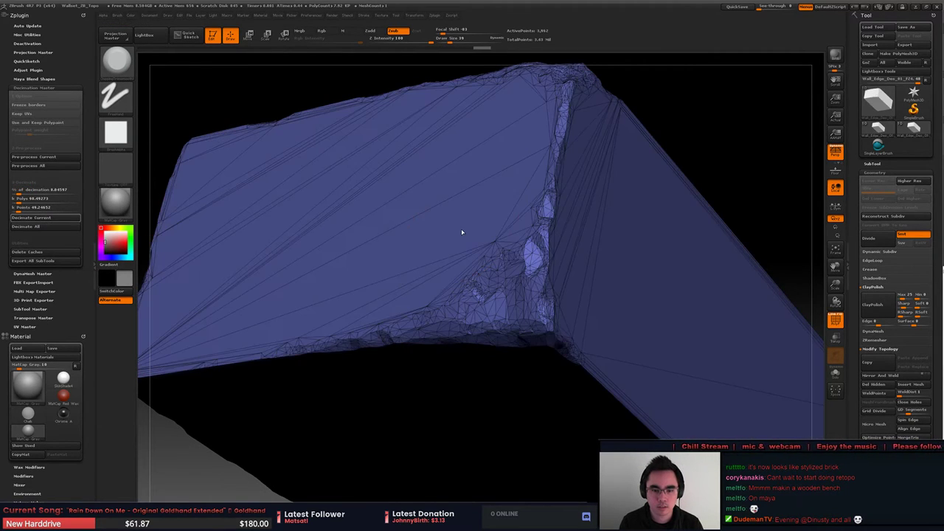
{"action": "mouse_move", "coordinate": [462, 232]}
{"action": "right_mouse_down", "text": "ctrl"}
{"action": "mouse_move", "coordinate": [453, 217]}
{"action": "mouse_move", "coordinate": [469, 247]}
{"action": "mouse_move", "coordinate": [462, 284]}
{"action": "mouse_move", "coordinate": [413, 232]}
{"action": "right_mouse_up", "text": "ctrl"}
{"action": "key", "text": "shift+f"}
{"action": "key", "text": "shift+f"}
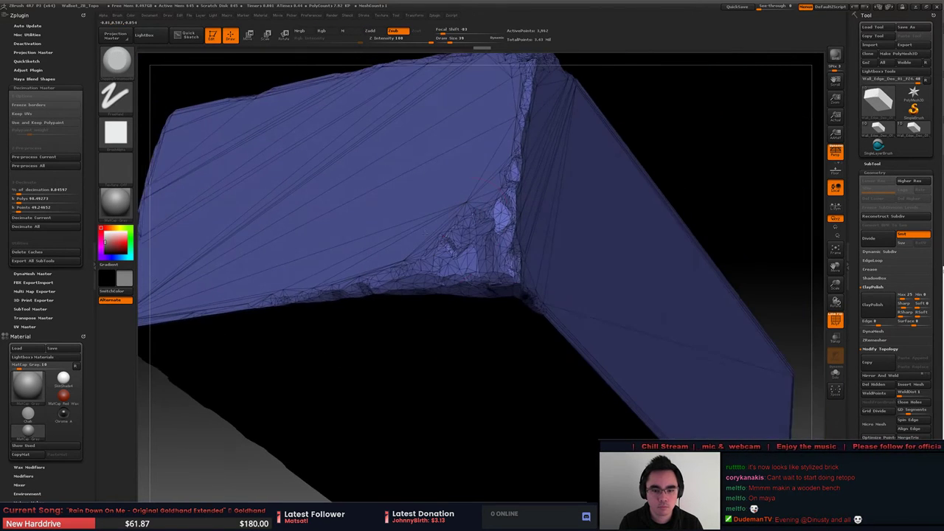
Step: Set the decimation percentage to 1 and decimate the newly pre-processed brick again
{"action": "left_click", "coordinate": [26, 190]}
{"action": "type", "text": "1"}
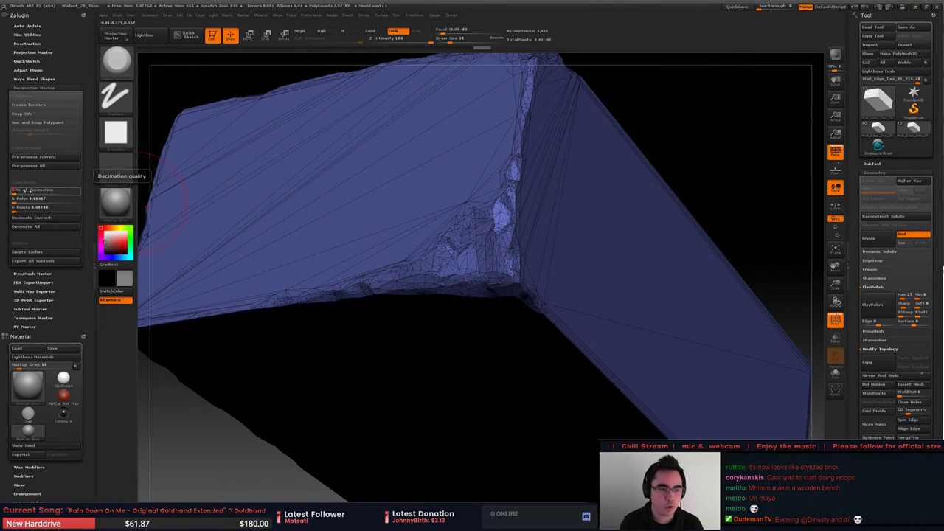
{"action": "key", "text": "Return"}
{"action": "left_click", "coordinate": [36, 218]}
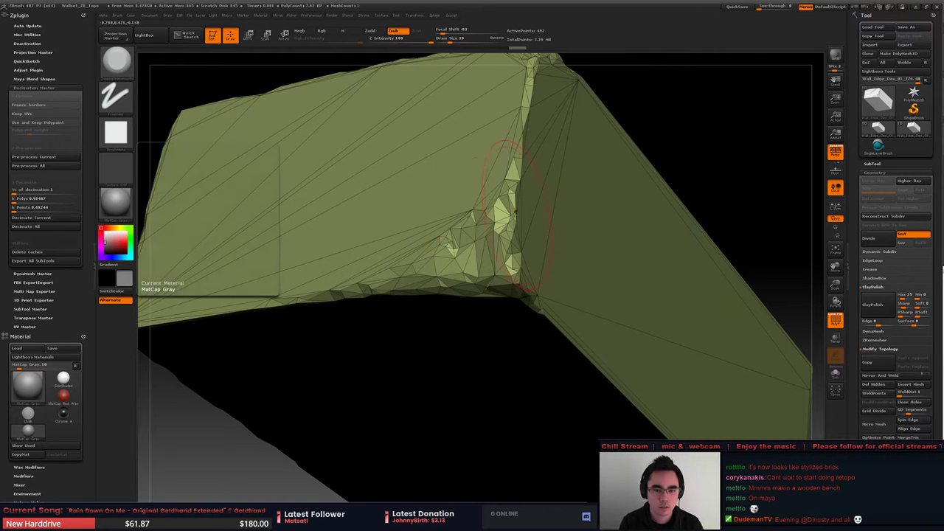
Step: Examine the low-poly brick's chipped edges, corners and long triangles from all sides
{"action": "right_click_drag", "start_coordinate": [515, 211], "coordinate": [429, 208]}
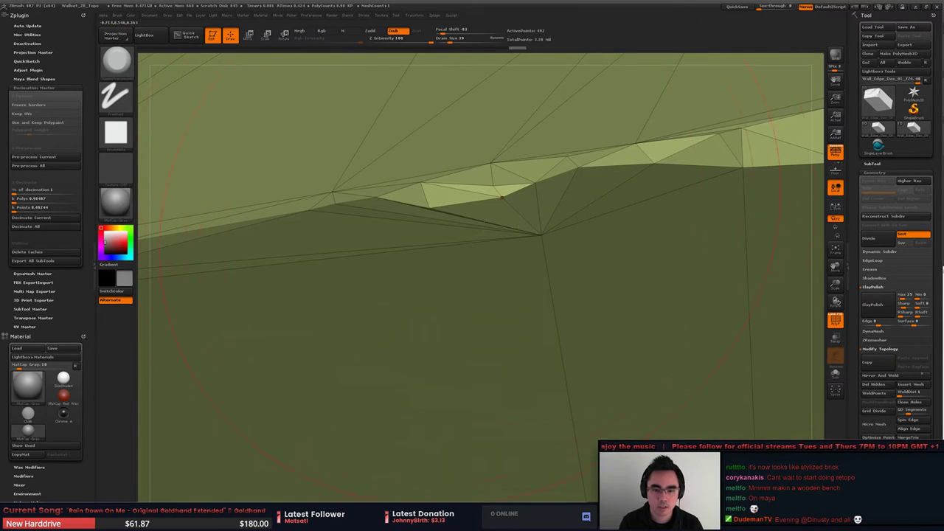
{"action": "mouse_move", "coordinate": [502, 197]}
{"action": "right_mouse_down"}
{"action": "mouse_move", "coordinate": [425, 244]}
{"action": "mouse_move", "coordinate": [494, 255]}
{"action": "mouse_move", "coordinate": [472, 225]}
{"action": "mouse_move", "coordinate": [386, 226]}
{"action": "mouse_move", "coordinate": [485, 224]}
{"action": "mouse_move", "coordinate": [297, 207]}
{"action": "mouse_move", "coordinate": [366, 255]}
{"action": "mouse_move", "coordinate": [332, 234]}
{"action": "mouse_move", "coordinate": [369, 200]}
{"action": "mouse_move", "coordinate": [440, 247]}
{"action": "mouse_move", "coordinate": [380, 258]}
{"action": "mouse_move", "coordinate": [384, 325]}
{"action": "mouse_move", "coordinate": [413, 339]}
{"action": "mouse_move", "coordinate": [447, 272]}
{"action": "mouse_move", "coordinate": [439, 319]}
{"action": "mouse_move", "coordinate": [469, 317]}
{"action": "mouse_move", "coordinate": [432, 315]}
{"action": "mouse_move", "coordinate": [453, 316]}
{"action": "mouse_move", "coordinate": [462, 264]}
{"action": "mouse_move", "coordinate": [520, 236]}
{"action": "mouse_move", "coordinate": [544, 266]}
{"action": "mouse_move", "coordinate": [490, 261]}
{"action": "mouse_move", "coordinate": [487, 214]}
{"action": "mouse_move", "coordinate": [443, 210]}
{"action": "mouse_move", "coordinate": [394, 239]}
{"action": "right_mouse_up"}
{"action": "mouse_move", "coordinate": [568, 199]}
{"action": "right_mouse_down"}
{"action": "mouse_move", "coordinate": [571, 251]}
{"action": "mouse_move", "coordinate": [389, 245]}
{"action": "mouse_move", "coordinate": [452, 207]}
{"action": "right_mouse_up"}
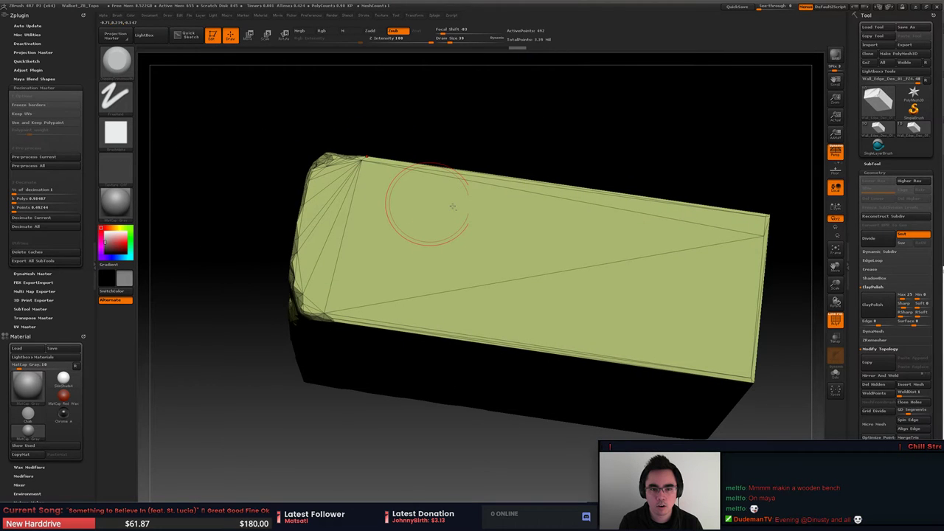
{"action": "right_click_drag", "start_coordinate": [452, 206], "coordinate": [528, 242], "text": "alt"}
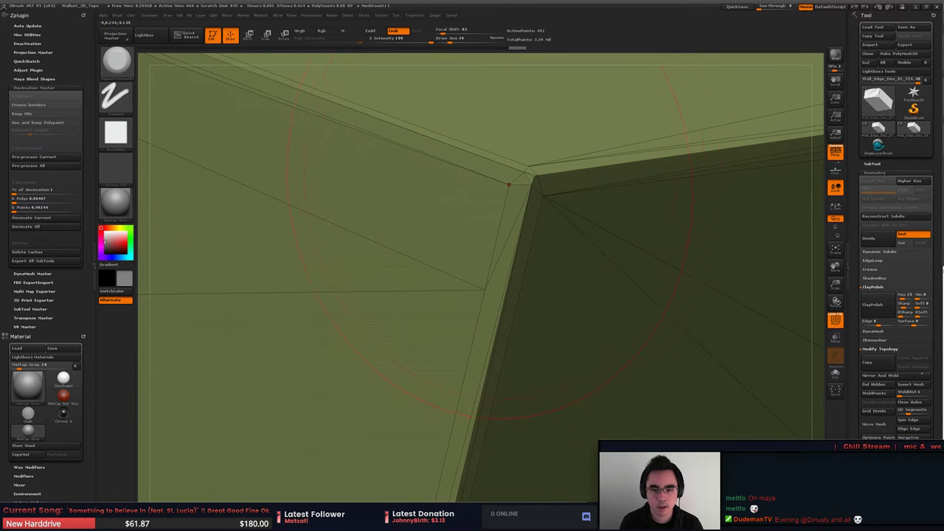
{"action": "mouse_move", "coordinate": [509, 185]}
{"action": "right_mouse_down", "text": "alt"}
{"action": "mouse_move", "coordinate": [614, 207]}
{"action": "mouse_move", "coordinate": [608, 270]}
{"action": "mouse_move", "coordinate": [483, 215]}
{"action": "mouse_move", "coordinate": [502, 214]}
{"action": "mouse_move", "coordinate": [541, 247]}
{"action": "mouse_move", "coordinate": [516, 236]}
{"action": "right_mouse_up", "text": "alt"}
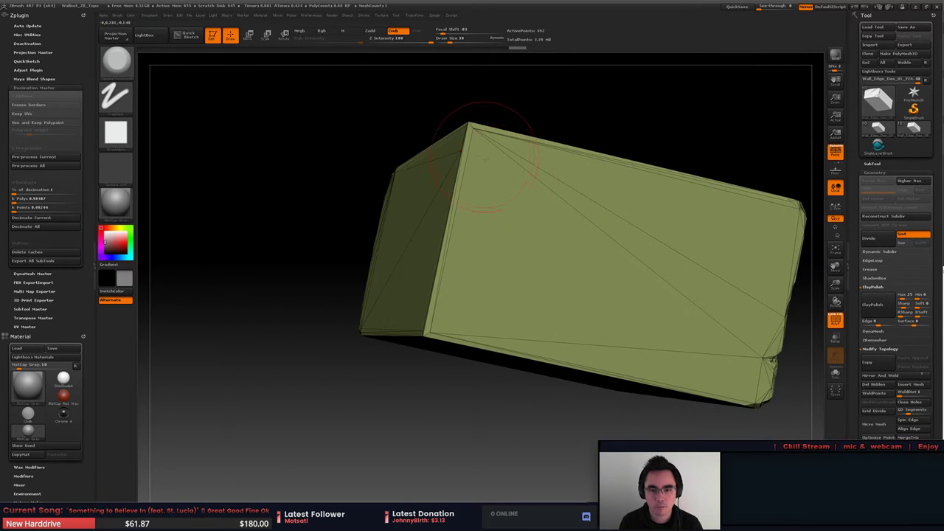
{"action": "mouse_move", "coordinate": [483, 157]}
{"action": "right_mouse_down"}
{"action": "mouse_move", "coordinate": [498, 201]}
{"action": "mouse_move", "coordinate": [561, 213]}
{"action": "right_mouse_up"}
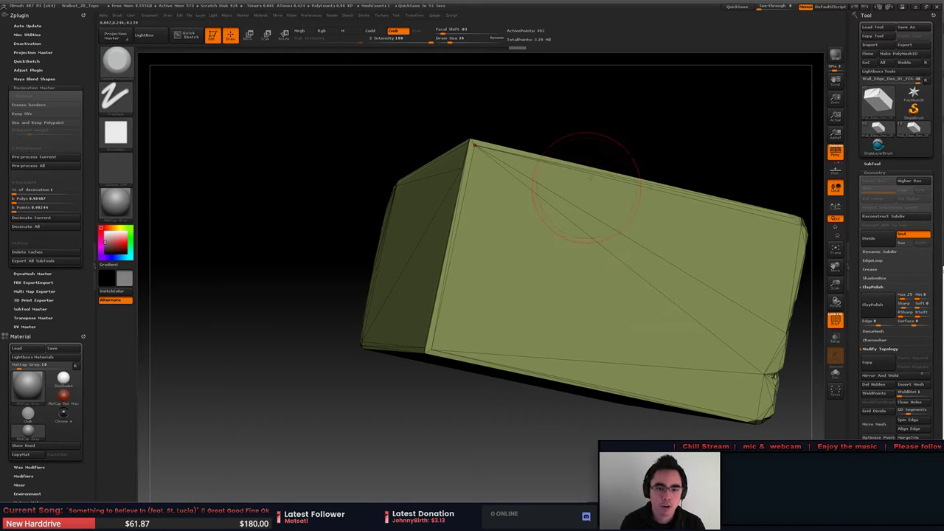
{"action": "left_click_drag", "start_coordinate": [594, 150], "coordinate": [487, 288]}
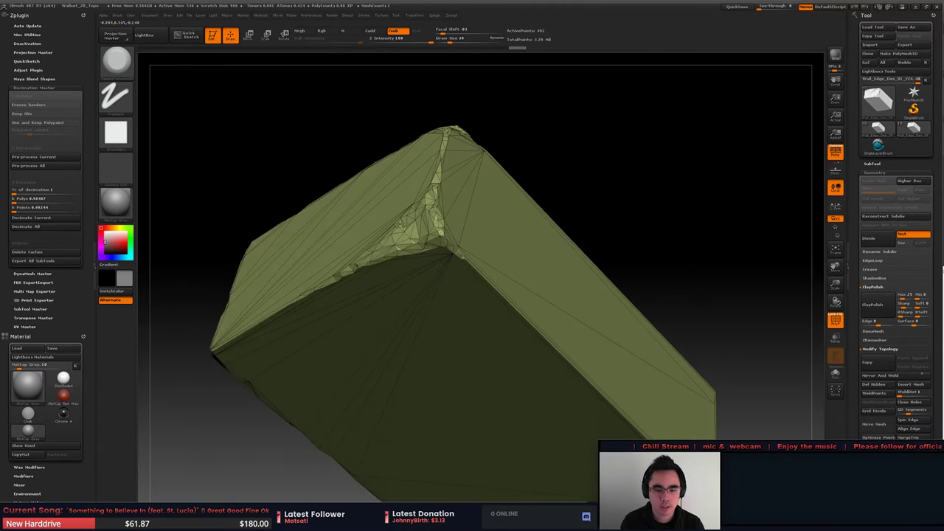
{"action": "right_click_drag", "start_coordinate": [487, 287], "coordinate": [506, 175]}
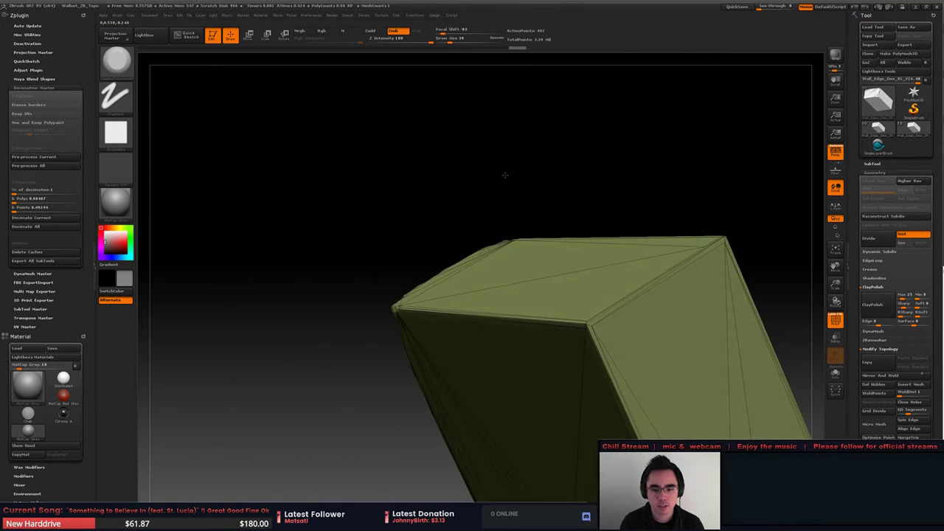
{"action": "left_click_drag", "start_coordinate": [505, 175], "coordinate": [566, 267]}
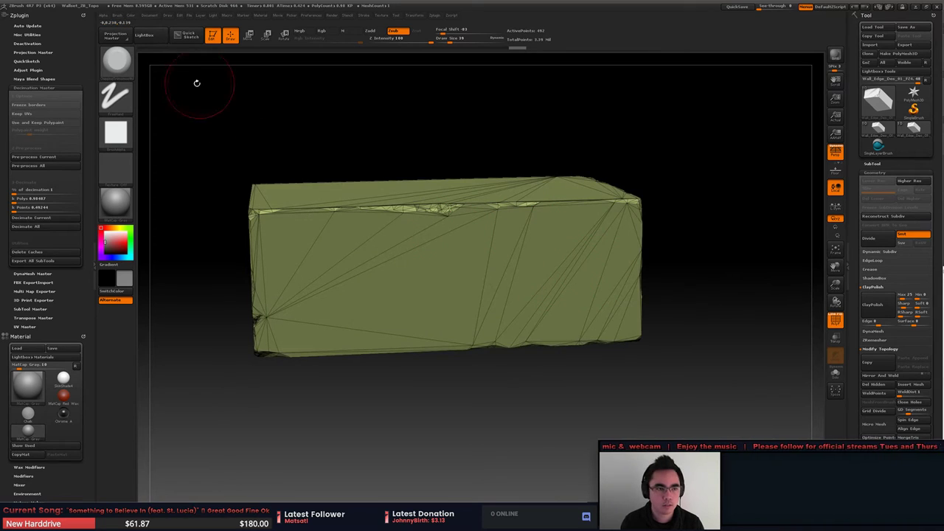
Step: Switch to the ZModeler brush and reduce its draw size to 7 for editing the brick's mesh
{"action": "key", "text": "b"}
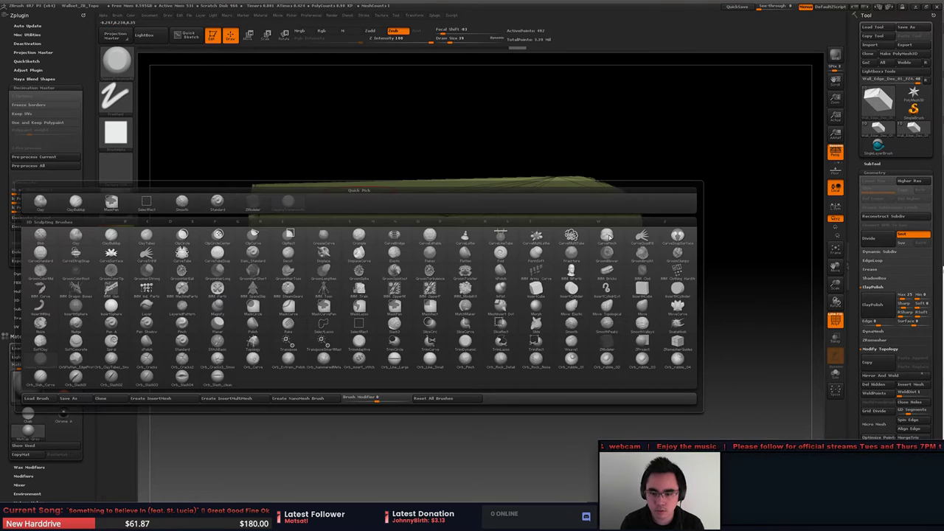
{"action": "key", "text": "z"}
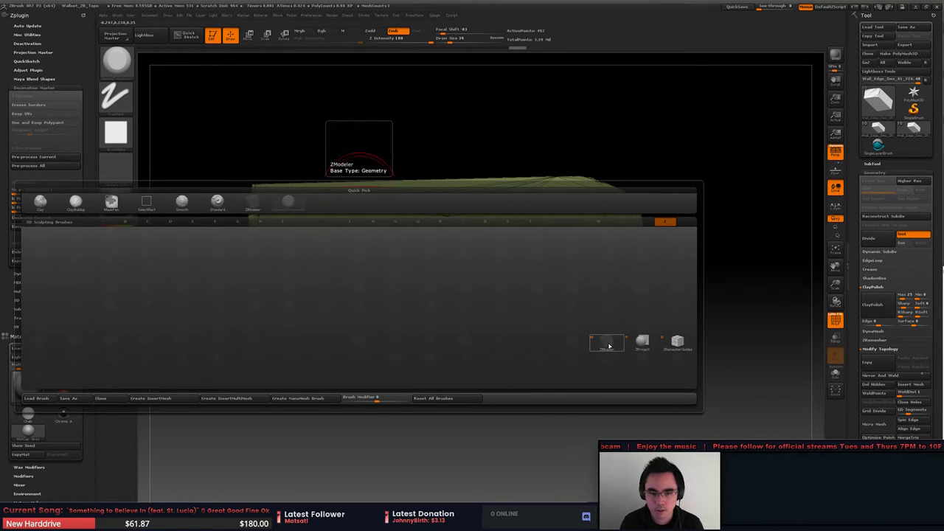
{"action": "left_click", "coordinate": [610, 346]}
{"action": "mouse_move", "coordinate": [609, 346]}
{"action": "right_mouse_down", "text": "alt"}
{"action": "mouse_move", "coordinate": [576, 351]}
{"action": "mouse_move", "coordinate": [470, 278]}
{"action": "right_mouse_up", "text": "alt"}
{"action": "key", "text": "space"}
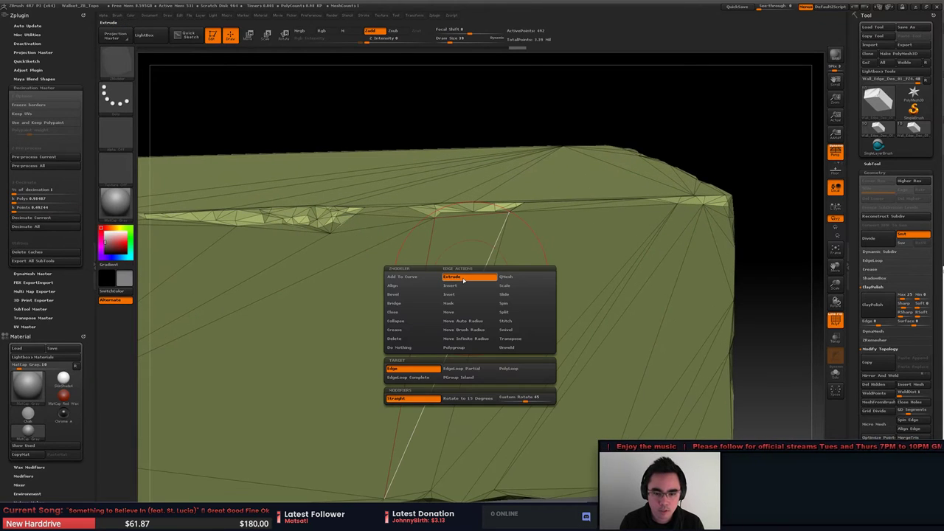
{"action": "key", "text": "space"}
{"action": "mouse_move", "coordinate": [545, 109]}
{"action": "left_mouse_down"}
{"action": "mouse_move", "coordinate": [561, 109]}
{"action": "mouse_move", "coordinate": [535, 108]}
{"action": "left_mouse_up"}
{"action": "mouse_move", "coordinate": [429, 251]}
{"action": "right_mouse_down", "text": "alt"}
{"action": "mouse_move", "coordinate": [502, 205]}
{"action": "mouse_move", "coordinate": [538, 246]}
{"action": "mouse_move", "coordinate": [479, 218]}
{"action": "mouse_move", "coordinate": [508, 224]}
{"action": "right_mouse_up", "text": "alt"}
{"action": "right_click_drag", "start_coordinate": [476, 272], "coordinate": [555, 260]}
Step: Save the project over the existing Wallset_ZB_Topo.ZPR file in the WallSet folder
{"action": "key", "text": "ctrl+s"}
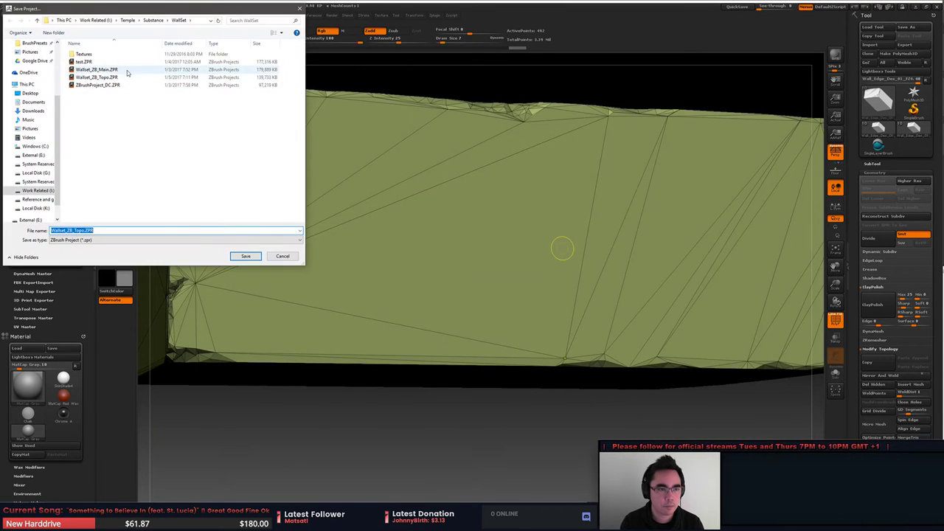
{"action": "double_click", "coordinate": [103, 77]}
{"action": "left_click", "coordinate": [493, 266]}
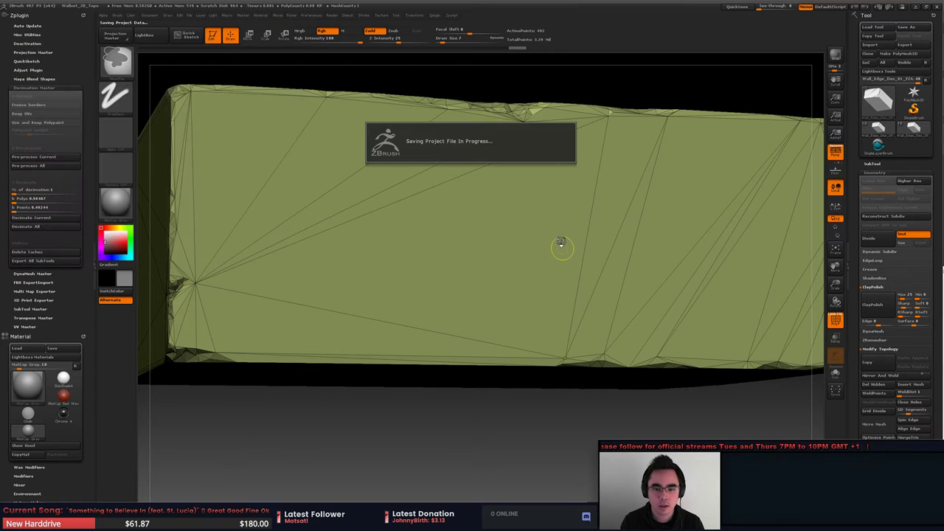
Step: Check the ZModeler polygon actions on the brick's large face and reduce the draw size to 4
{"action": "left_click_drag", "start_coordinate": [552, 253], "coordinate": [441, 255]}
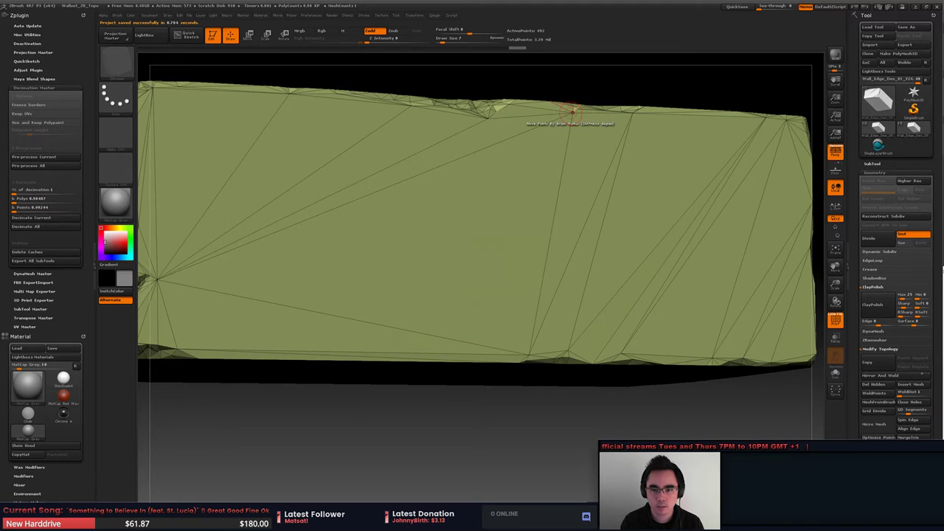
{"action": "right_click_drag", "start_coordinate": [494, 227], "coordinate": [501, 225], "text": "ctrl"}
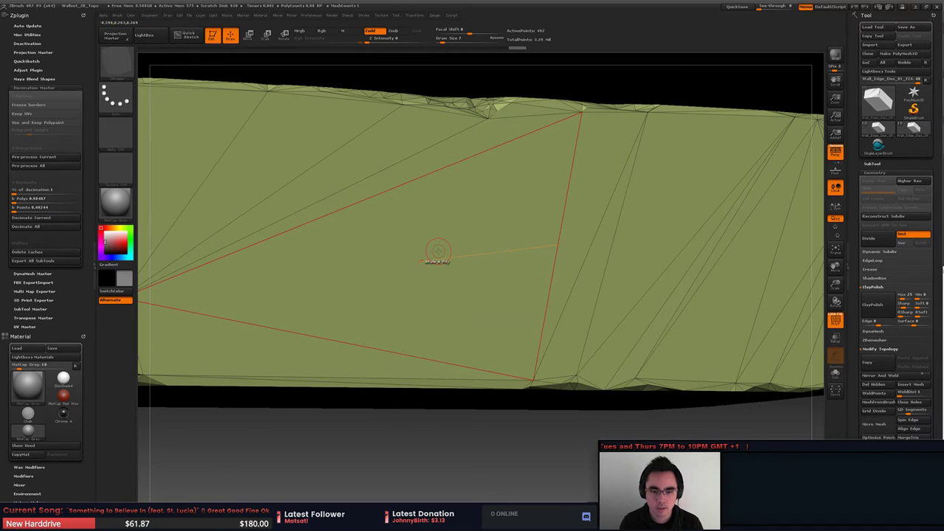
{"action": "key", "text": "space"}
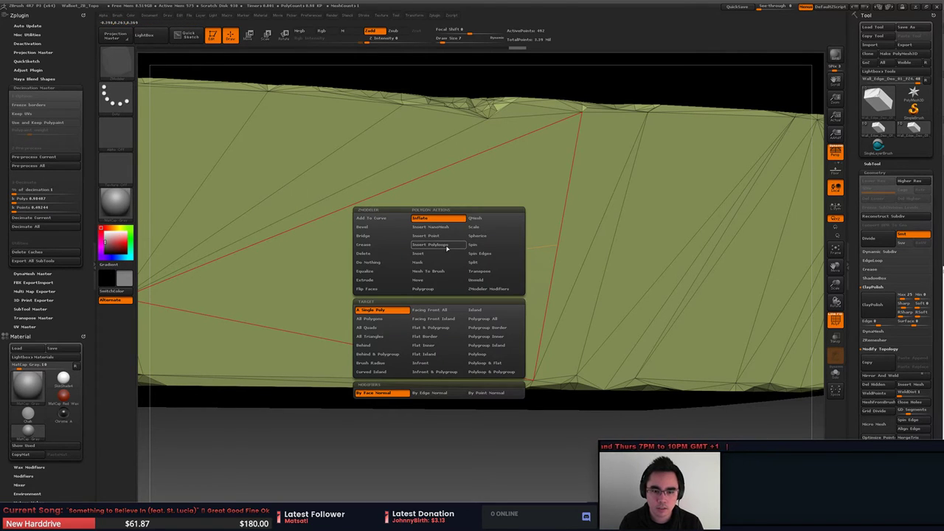
{"action": "right_click_drag", "start_coordinate": [569, 69], "coordinate": [568, 84]}
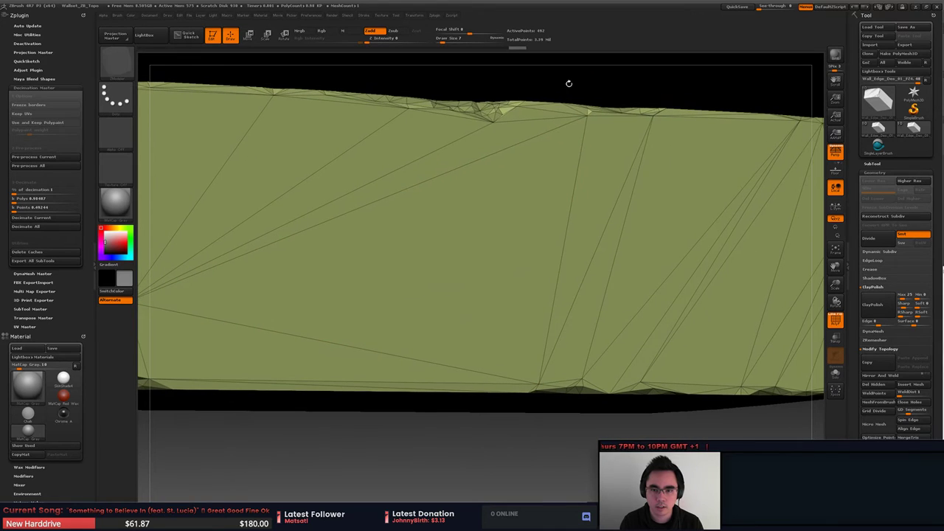
{"action": "key", "text": "space"}
{"action": "mouse_move", "coordinate": [576, 79]}
{"action": "left_mouse_down"}
{"action": "mouse_move", "coordinate": [594, 79]}
{"action": "mouse_move", "coordinate": [585, 79]}
{"action": "left_mouse_up"}
{"action": "key", "text": "space"}
{"action": "key", "text": "space"}
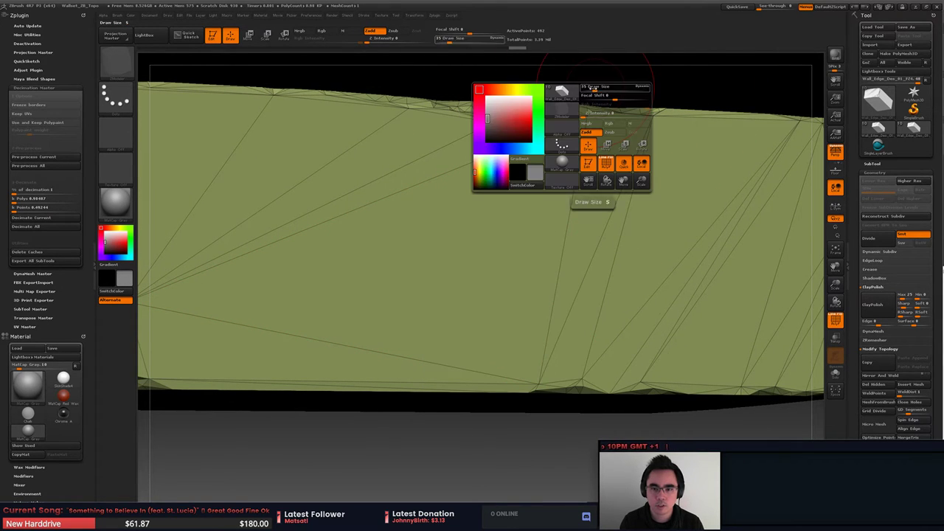
{"action": "left_click_drag", "start_coordinate": [586, 89], "coordinate": [586, 89]}
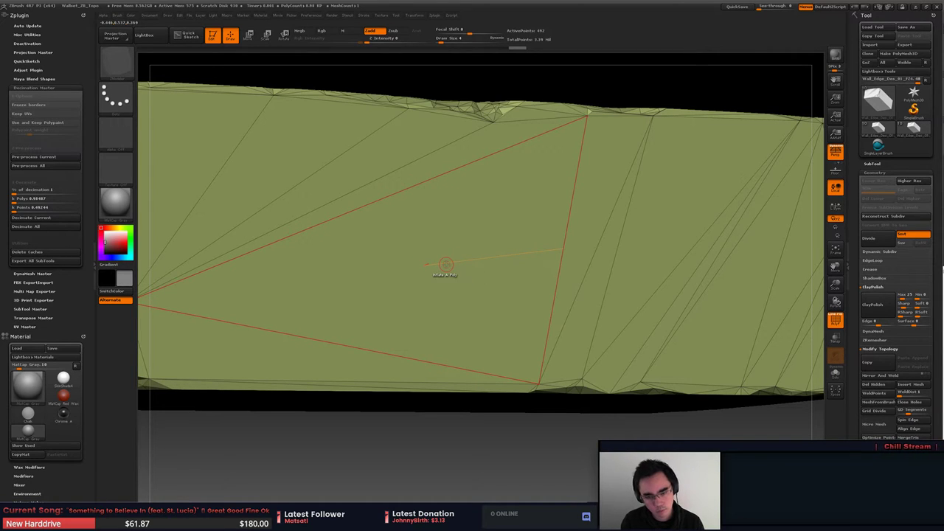
Step: Set the ZModeler polygon action to Spin Edges and its edge action to Spin on the brick's long face
{"action": "key", "text": "space"}
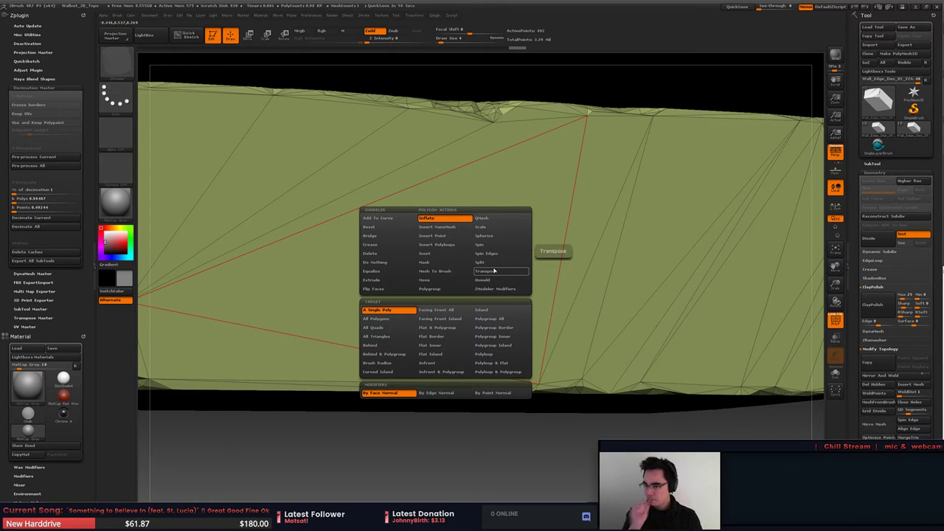
{"action": "left_click", "coordinate": [495, 271]}
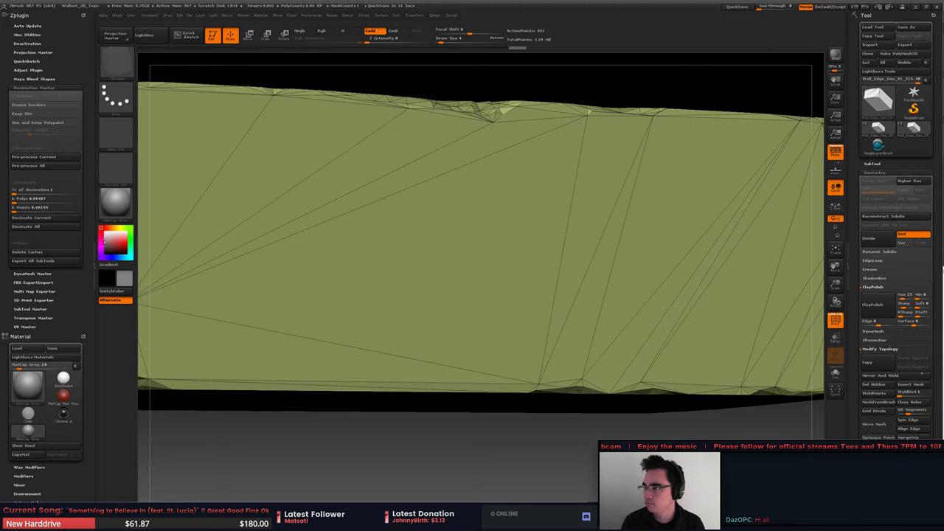
{"action": "right_click_drag", "start_coordinate": [451, 264], "coordinate": [484, 232]}
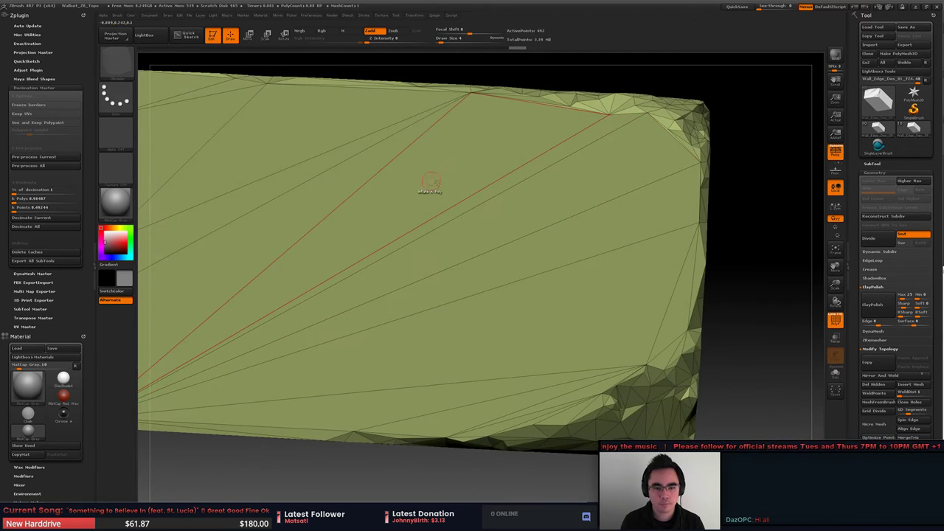
{"action": "right_click_drag", "start_coordinate": [428, 184], "coordinate": [443, 185]}
{"action": "key", "text": "space"}
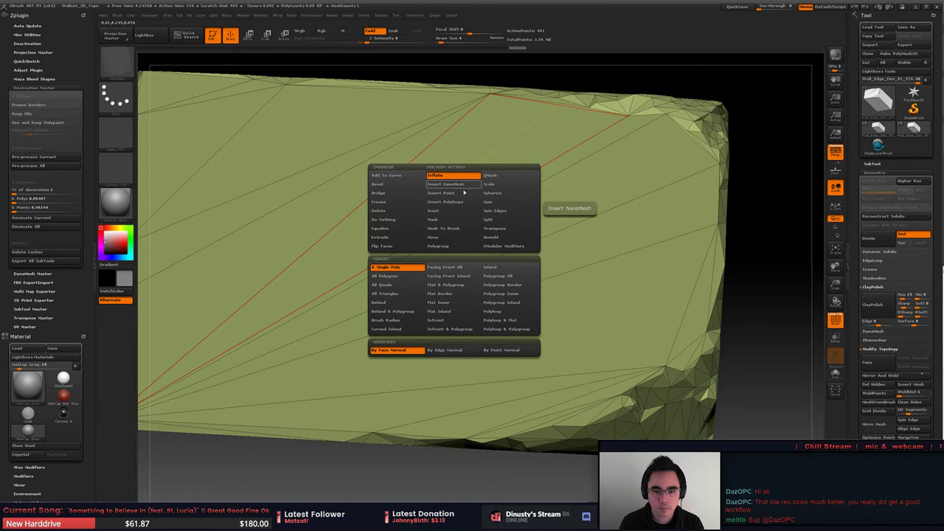
{"action": "left_click", "coordinate": [508, 211]}
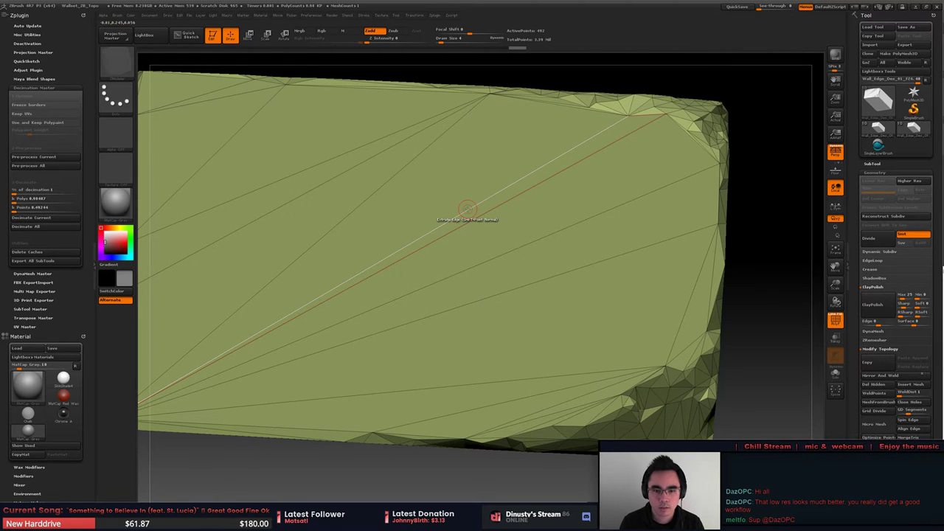
{"action": "key", "text": "space"}
{"action": "left_click", "coordinate": [520, 234]}
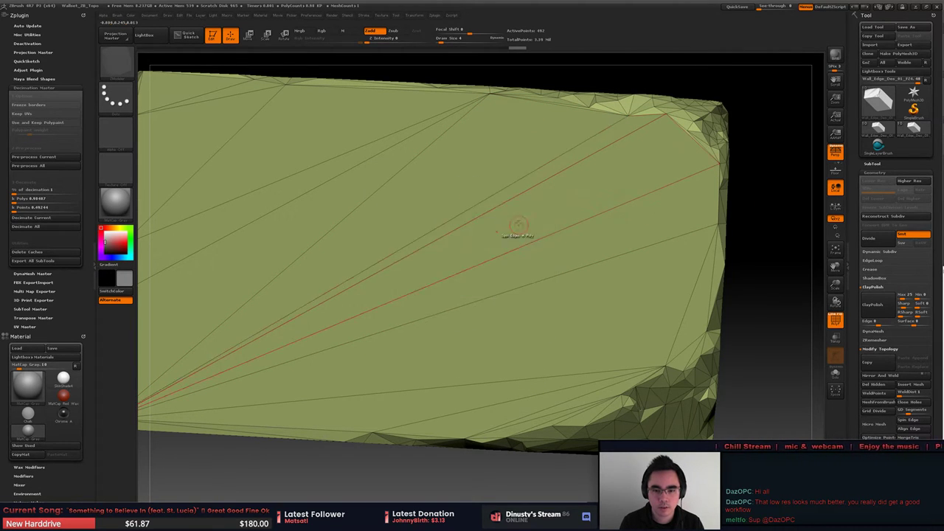
Step: Spin edges on the brick's large face and keep ZModeler on edge Spin and point Move By Brush Radius
{"action": "left_click", "coordinate": [519, 224]}
{"action": "key", "text": "space"}
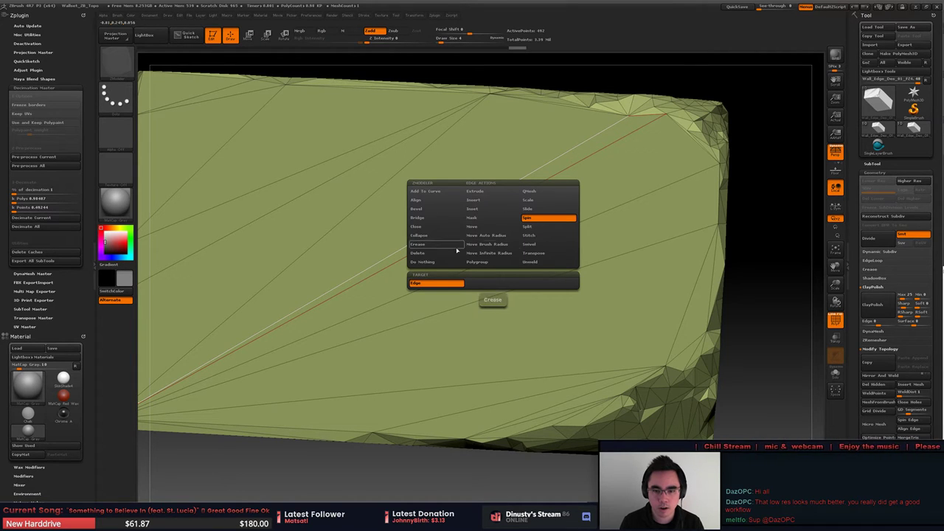
{"action": "left_click", "coordinate": [536, 219]}
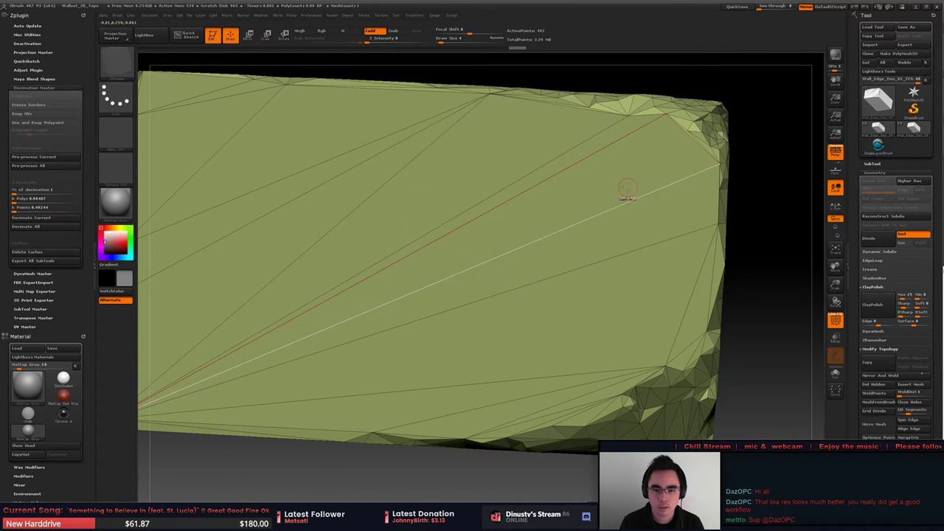
{"action": "key", "text": "space"}
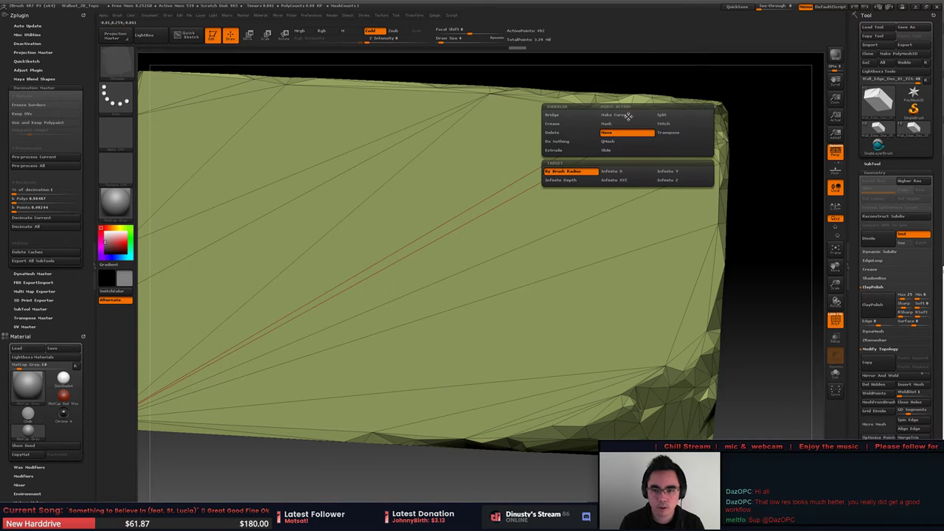
{"action": "left_click", "coordinate": [617, 138]}
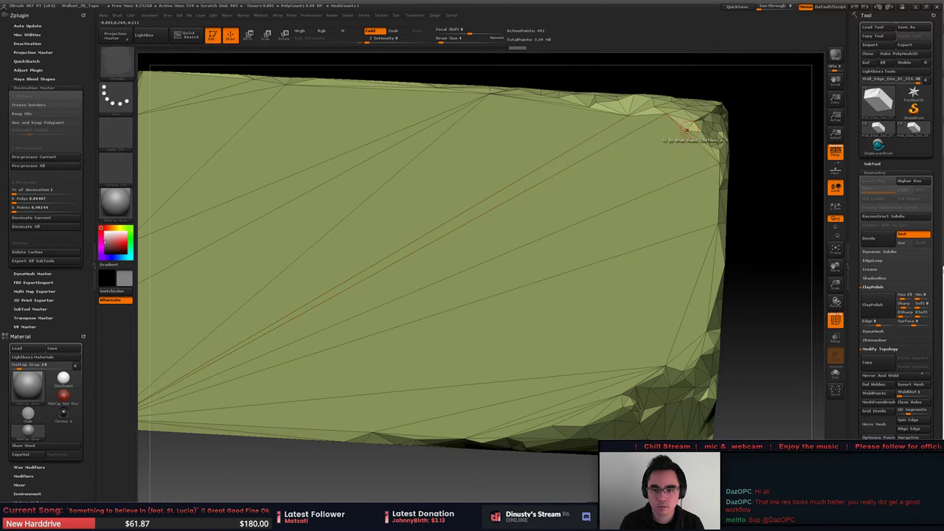
Step: Try spinning the long diagonal edges and the chipped upper edge of the brick's large face
{"action": "left_click", "coordinate": [522, 177]}
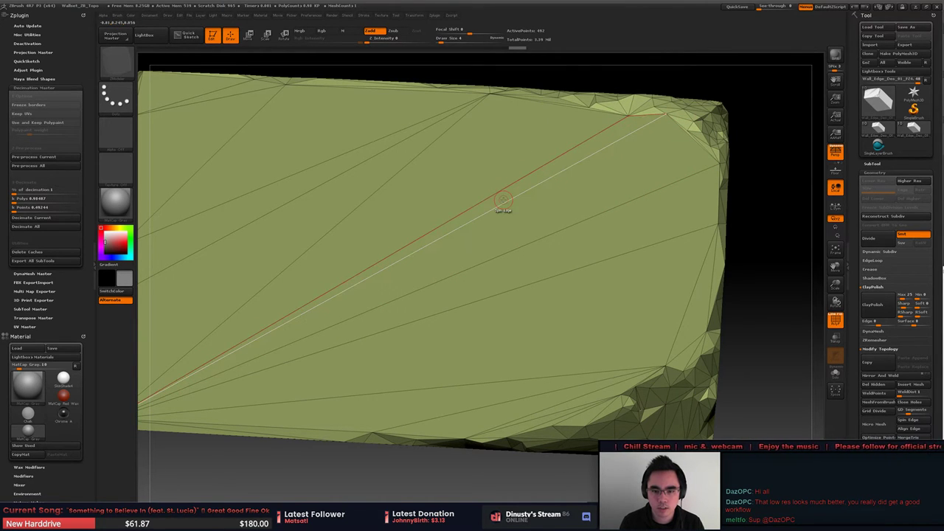
{"action": "left_click", "coordinate": [504, 200]}
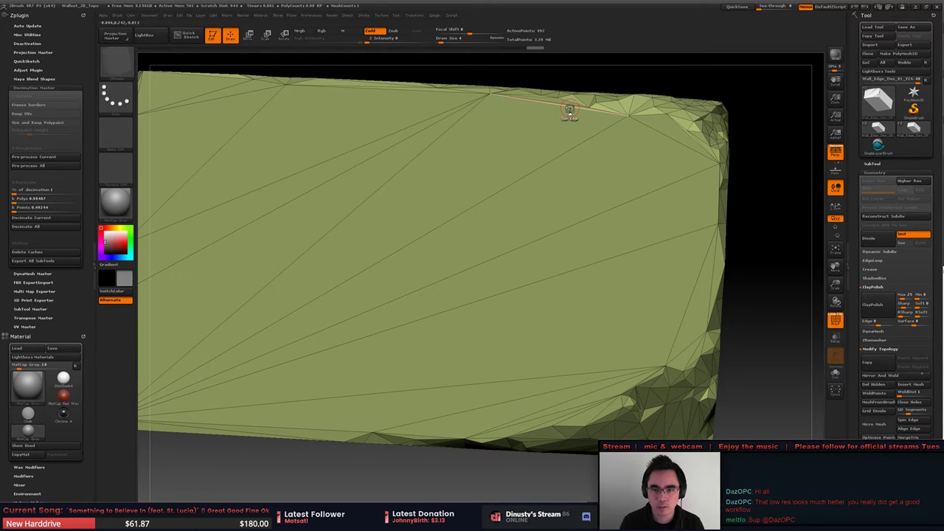
{"action": "left_click", "coordinate": [569, 109]}
{"action": "left_click", "coordinate": [518, 271]}
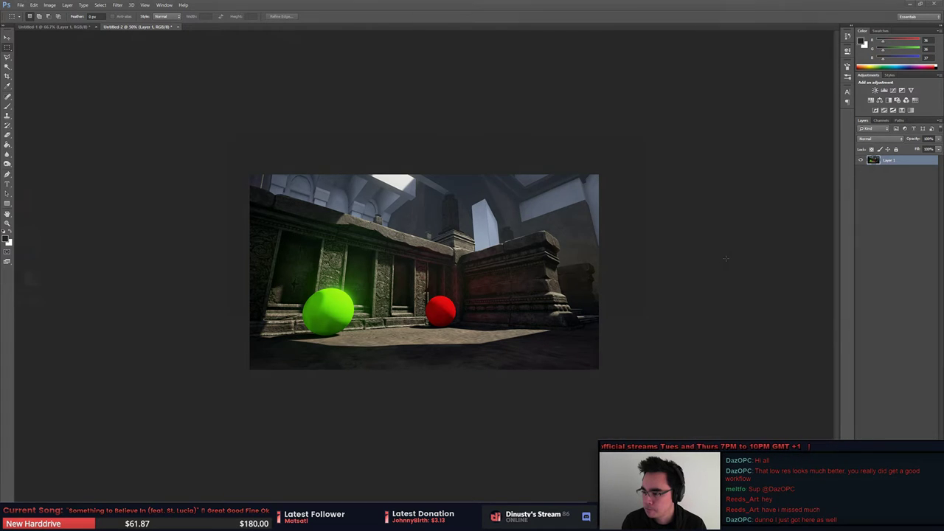
Step: Switch back to ZBrush, dismiss the startup note and load Wallset_ZB_Topo.ZPR from the Temple Substance WallSet folder
{"action": "key", "text": "alt+Tab"}
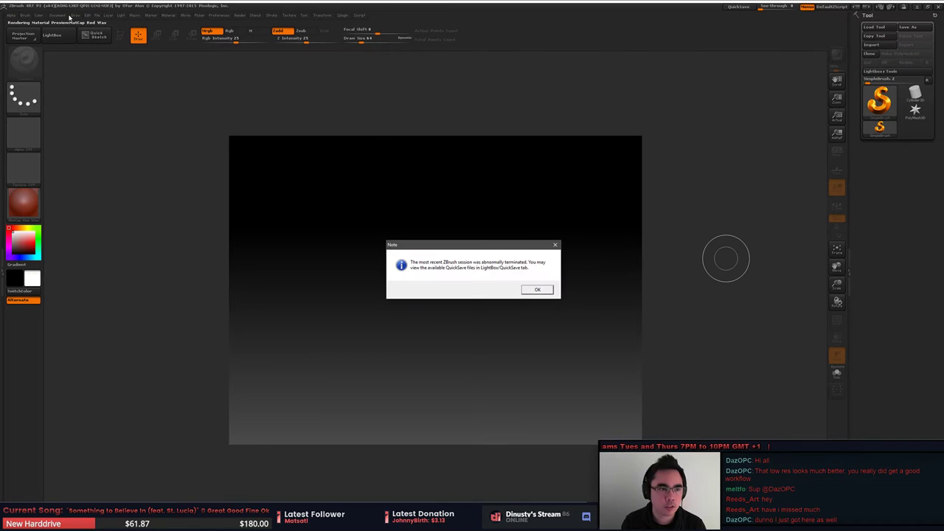
{"action": "left_click", "coordinate": [537, 289]}
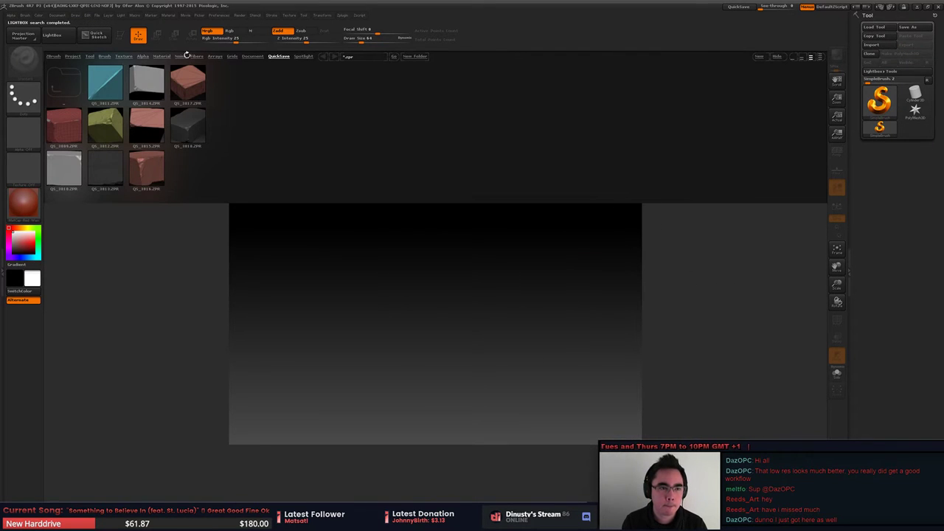
{"action": "left_click", "coordinate": [87, 15]}
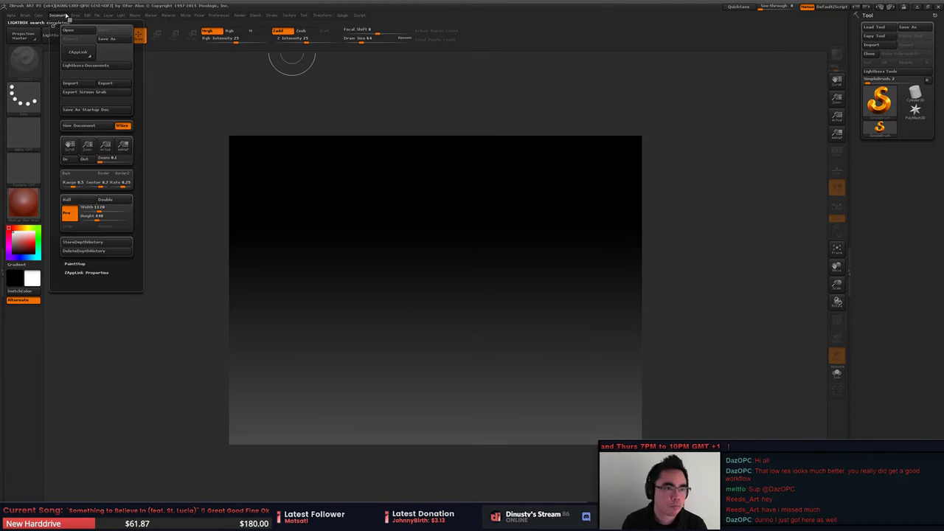
{"action": "left_click", "coordinate": [97, 15]}
{"action": "left_click", "coordinate": [120, 32]}
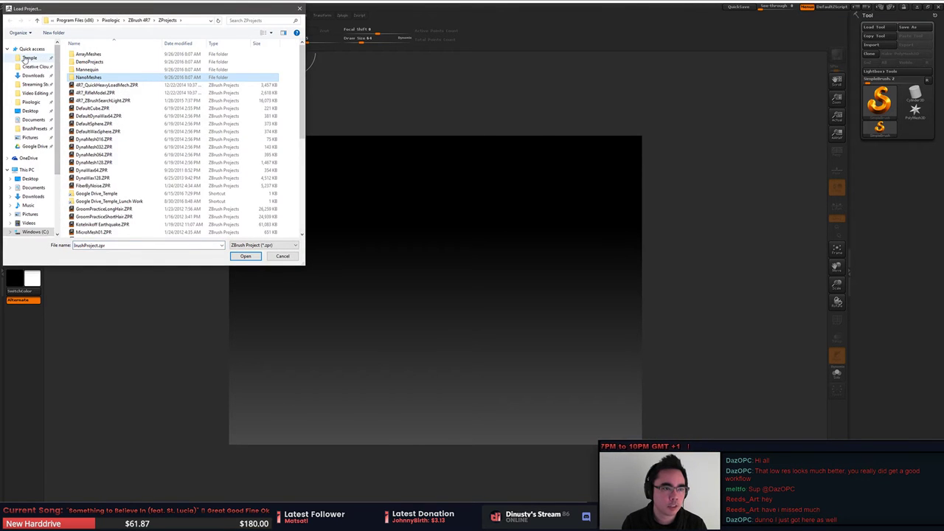
{"action": "left_click", "coordinate": [30, 57]}
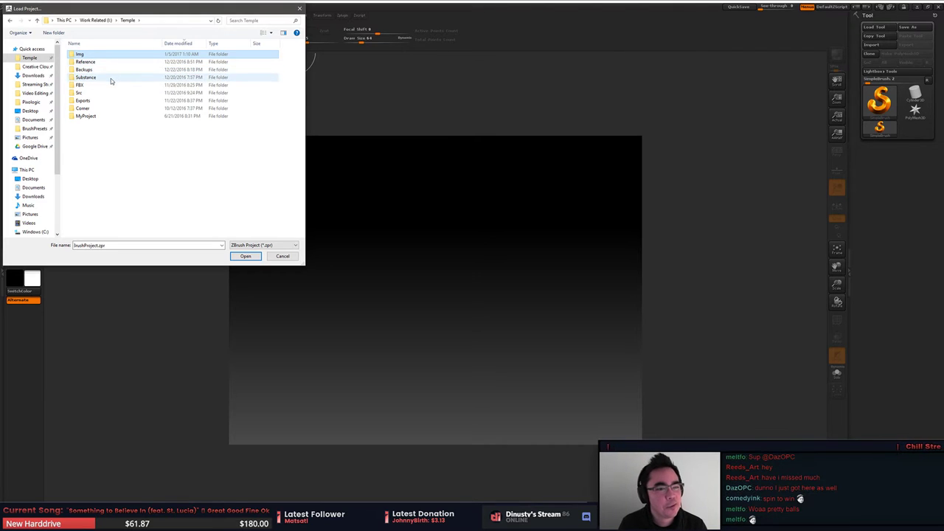
{"action": "double_click", "coordinate": [110, 78]}
{"action": "double_click", "coordinate": [88, 58]}
{"action": "left_click", "coordinate": [102, 70]}
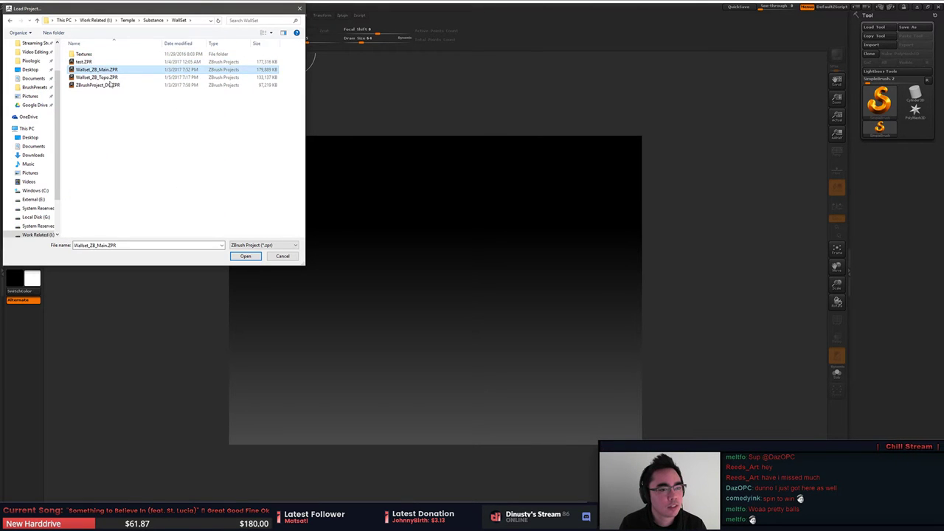
{"action": "double_click", "coordinate": [108, 78]}
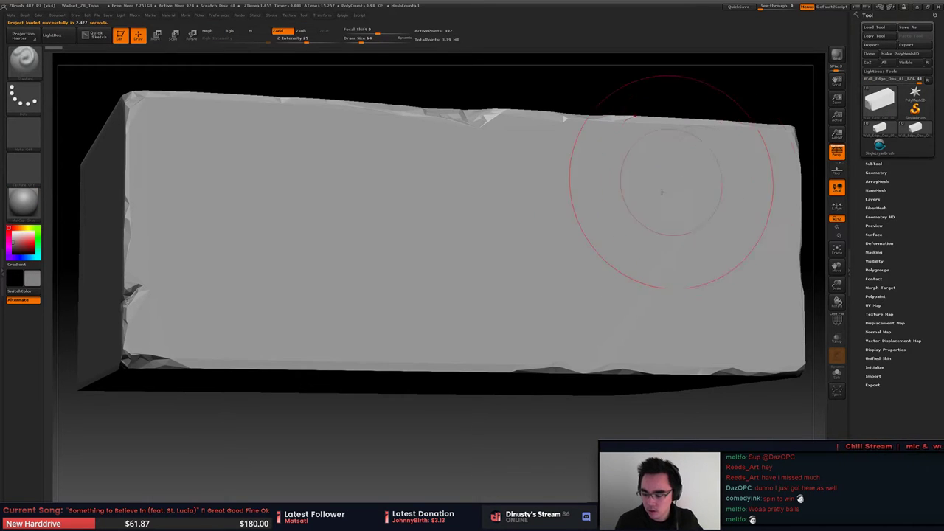
Step: Show the brick's wireframe and switch to the ZModeler brush with a draw size of 1
{"action": "mouse_move", "coordinate": [567, 310]}
{"action": "right_mouse_down", "text": "alt"}
{"action": "mouse_move", "coordinate": [530, 309]}
{"action": "mouse_move", "coordinate": [565, 236]}
{"action": "mouse_move", "coordinate": [577, 288]}
{"action": "mouse_move", "coordinate": [509, 279]}
{"action": "right_mouse_up", "text": "alt"}
{"action": "key", "text": "shift+f"}
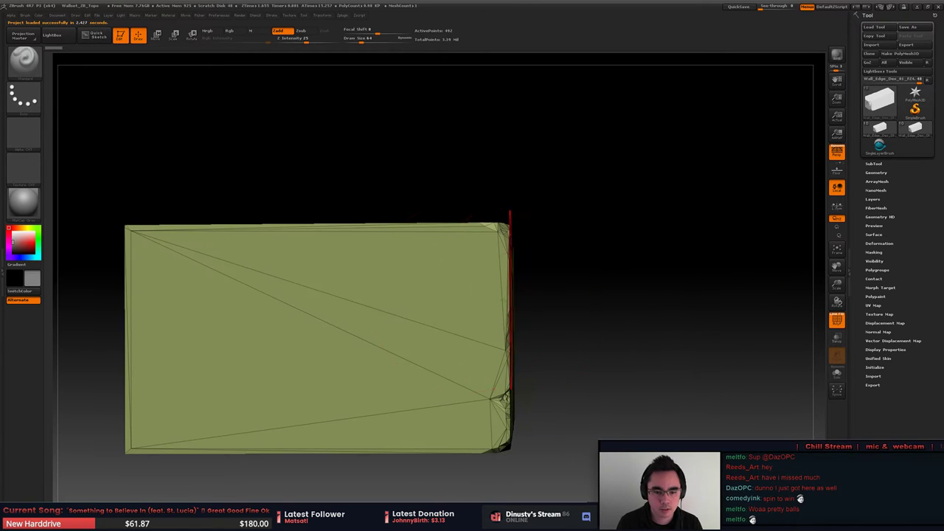
{"action": "left_click", "coordinate": [26, 78]}
{"action": "key", "text": "z"}
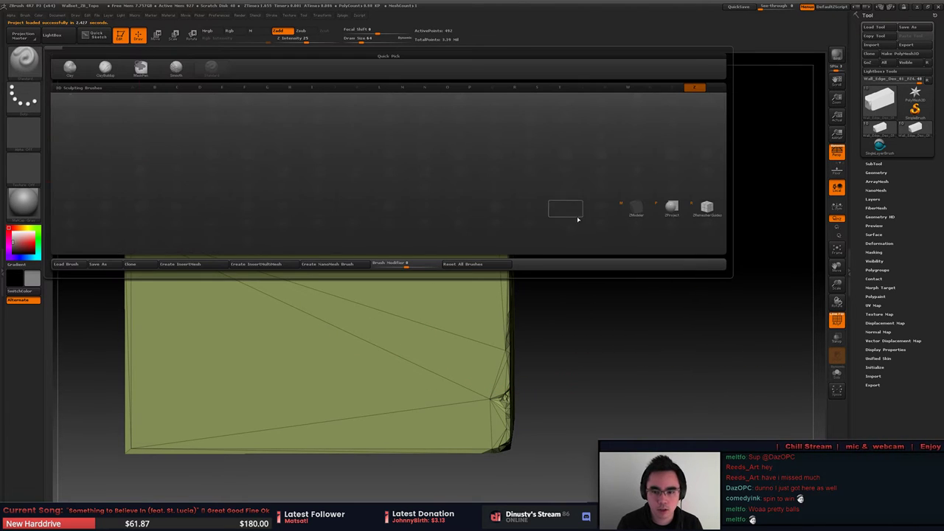
{"action": "left_click", "coordinate": [634, 209]}
{"action": "key", "text": "space"}
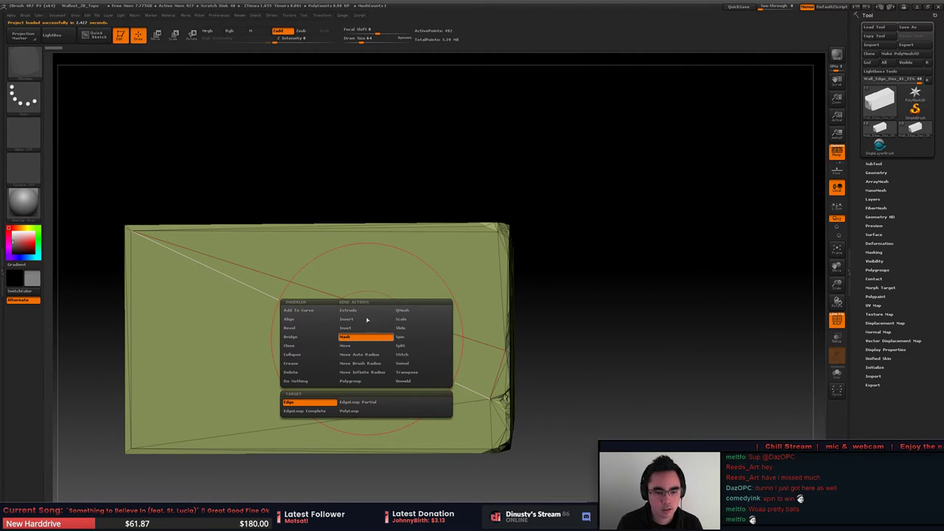
{"action": "key", "text": "space"}
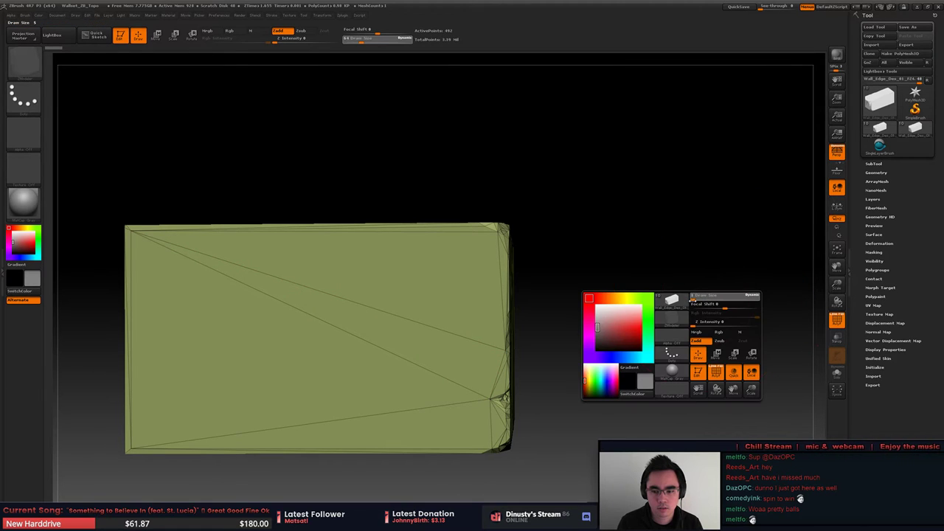
{"action": "left_click_drag", "start_coordinate": [692, 300], "coordinate": [673, 299]}
Step: Try moving the point at the brick's sharp lower corner inward across its face, and undo the move
{"action": "mouse_move", "coordinate": [673, 298]}
{"action": "right_mouse_down"}
{"action": "mouse_move", "coordinate": [618, 331]}
{"action": "mouse_move", "coordinate": [485, 262]}
{"action": "mouse_move", "coordinate": [411, 250]}
{"action": "right_mouse_up"}
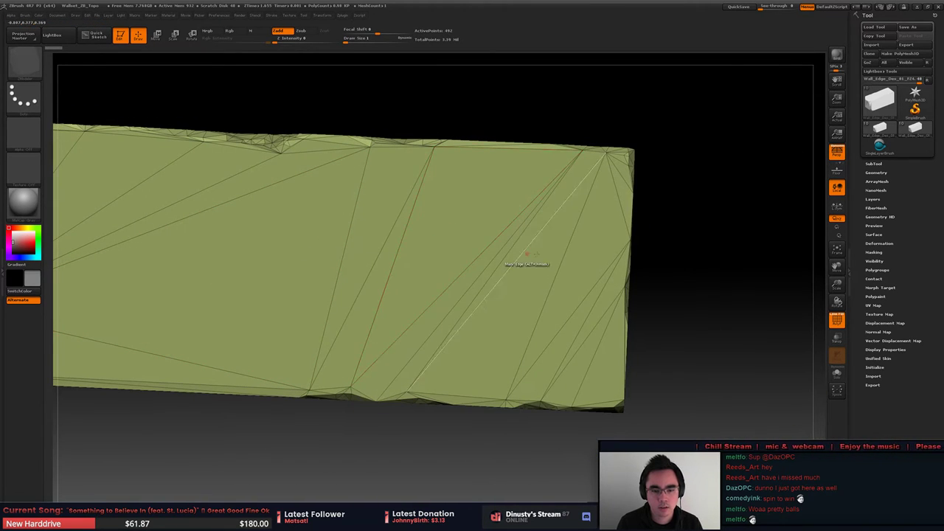
{"action": "key", "text": "space"}
{"action": "right_click_drag", "start_coordinate": [679, 264], "coordinate": [347, 228]}
{"action": "right_click_drag", "start_coordinate": [436, 242], "coordinate": [354, 244]}
{"action": "mouse_move", "coordinate": [561, 287]}
{"action": "right_mouse_down"}
{"action": "mouse_move", "coordinate": [487, 288]}
{"action": "mouse_move", "coordinate": [590, 245]}
{"action": "mouse_move", "coordinate": [552, 240]}
{"action": "mouse_move", "coordinate": [552, 228]}
{"action": "mouse_move", "coordinate": [571, 263]}
{"action": "mouse_move", "coordinate": [556, 273]}
{"action": "mouse_move", "coordinate": [457, 222]}
{"action": "mouse_move", "coordinate": [413, 211]}
{"action": "mouse_move", "coordinate": [466, 215]}
{"action": "mouse_move", "coordinate": [442, 271]}
{"action": "mouse_move", "coordinate": [384, 245]}
{"action": "mouse_move", "coordinate": [434, 242]}
{"action": "mouse_move", "coordinate": [300, 274]}
{"action": "right_mouse_up"}
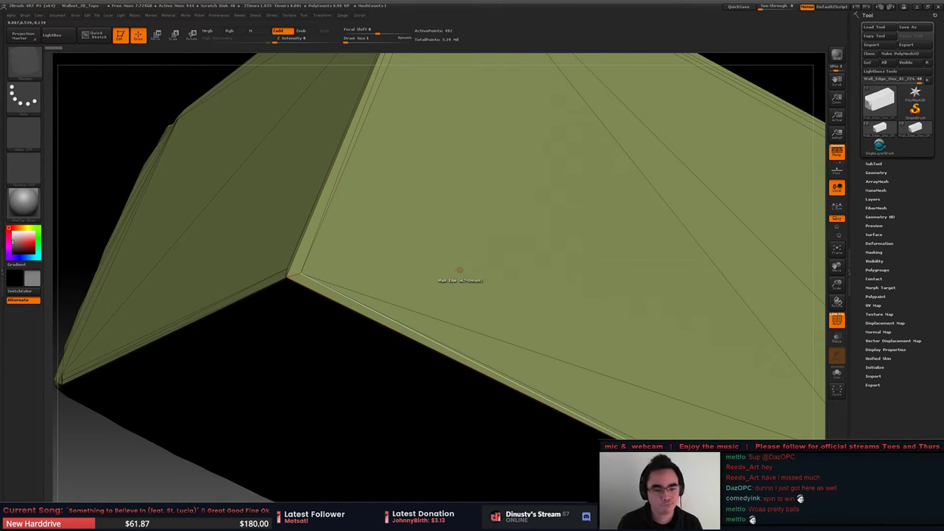
{"action": "left_click_drag", "start_coordinate": [300, 274], "coordinate": [320, 270], "text": "shift"}
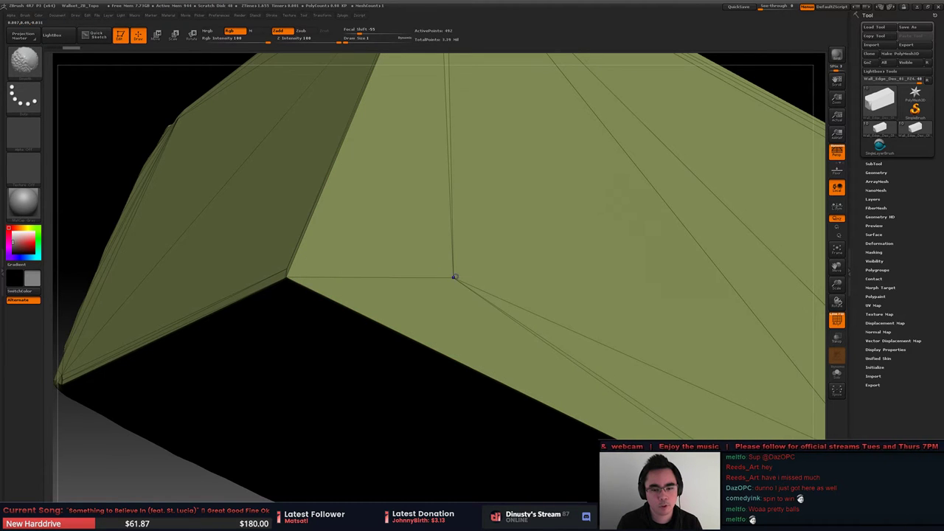
{"action": "key", "text": "ctrl+z"}
Step: Move the lower corner points of the brick's undamaged end with ZModeler, aligned to the axis
{"action": "right_click_drag", "start_coordinate": [386, 276], "coordinate": [506, 309]}
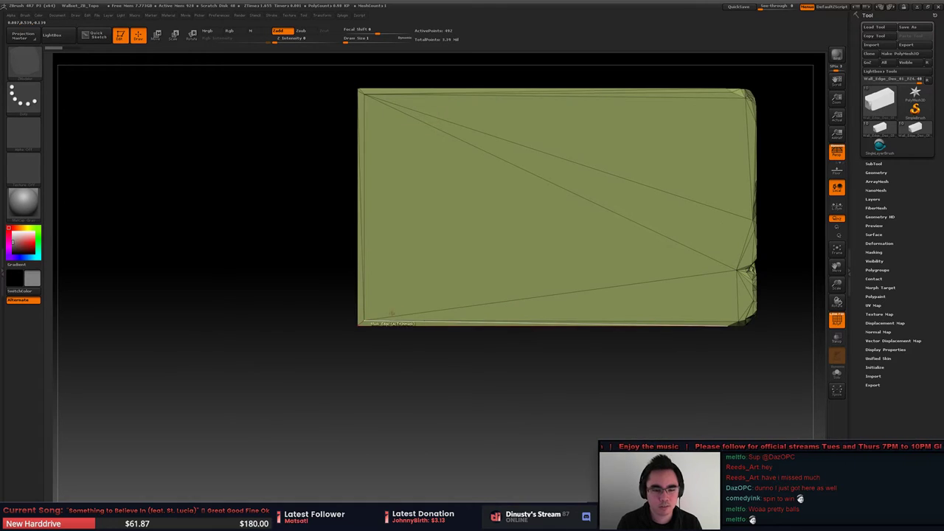
{"action": "right_click_drag", "start_coordinate": [360, 323], "coordinate": [353, 194], "text": "ctrl"}
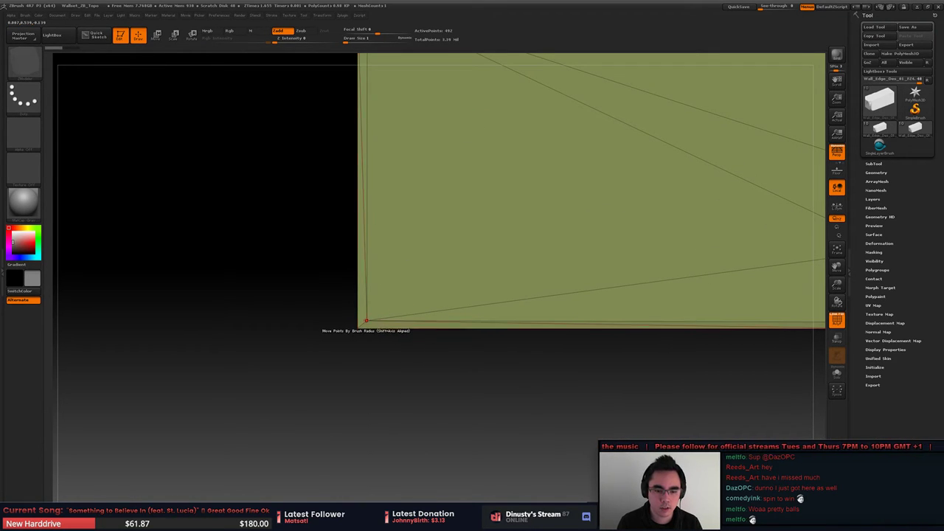
{"action": "left_click", "coordinate": [368, 320], "text": "shift"}
{"action": "right_click_drag", "start_coordinate": [382, 305], "coordinate": [392, 339]}
{"action": "left_click", "coordinate": [357, 320], "text": "shift"}
{"action": "right_click_drag", "start_coordinate": [496, 307], "coordinate": [496, 243]}
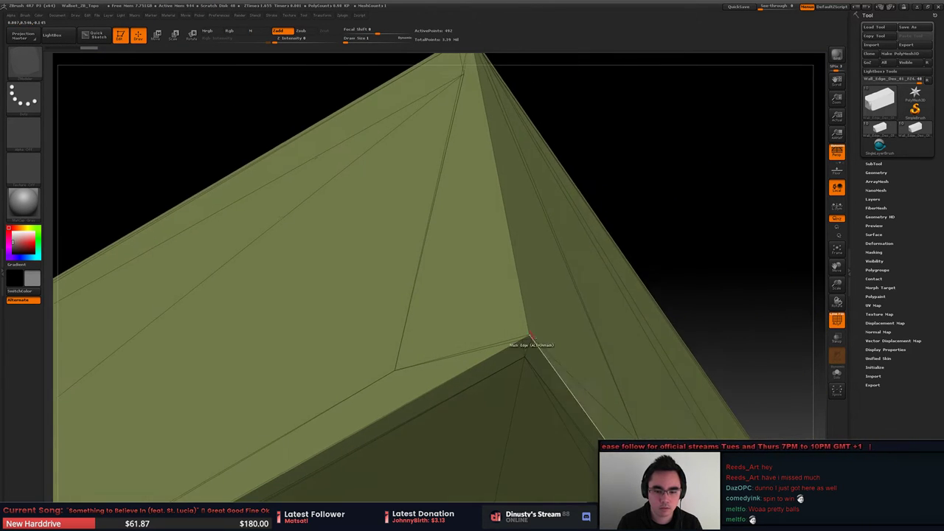
Step: Move the point above the small chip in the brick's end edge farther onto the adjoining face
{"action": "right_click_drag", "start_coordinate": [507, 344], "coordinate": [515, 226], "text": "alt"}
{"action": "right_click_drag", "start_coordinate": [508, 192], "coordinate": [515, 332]}
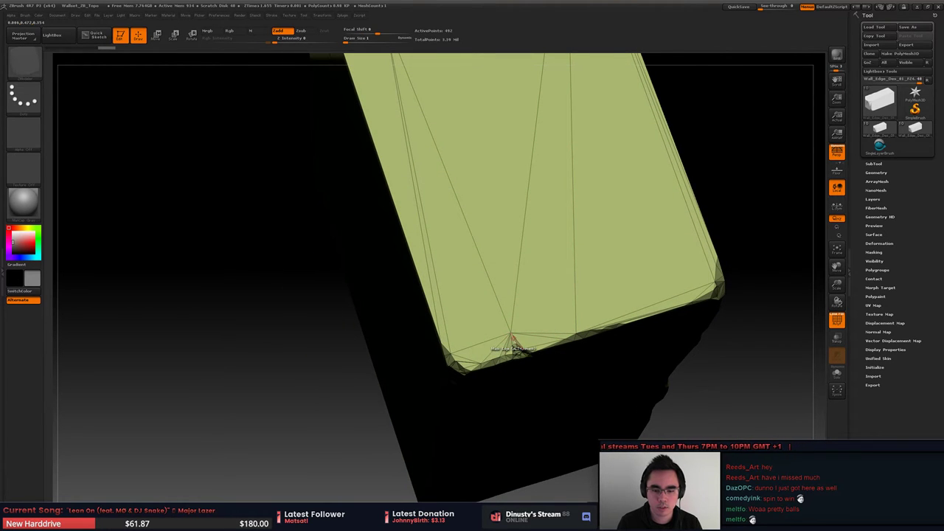
{"action": "mouse_move", "coordinate": [515, 336]}
{"action": "right_mouse_down"}
{"action": "mouse_move", "coordinate": [518, 352]}
{"action": "mouse_move", "coordinate": [447, 302]}
{"action": "right_mouse_up"}
{"action": "left_click_drag", "start_coordinate": [445, 292], "coordinate": [444, 256], "text": "shift"}
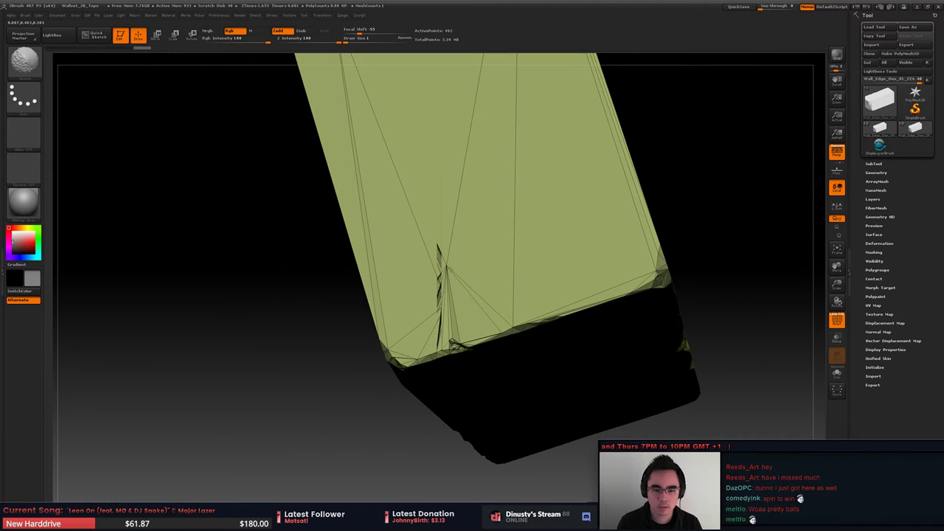
Step: Move three points along the chipped lower edge of the brick's long face inward, undoing and repeating the third move
{"action": "mouse_move", "coordinate": [553, 262]}
{"action": "right_mouse_down"}
{"action": "mouse_move", "coordinate": [482, 256]}
{"action": "mouse_move", "coordinate": [608, 250]}
{"action": "mouse_move", "coordinate": [590, 225]}
{"action": "mouse_move", "coordinate": [447, 177]}
{"action": "right_mouse_up"}
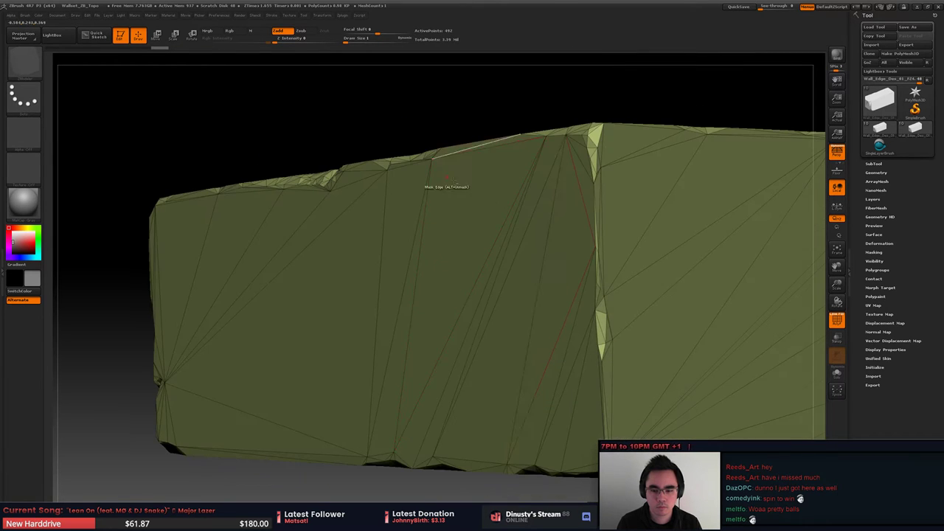
{"action": "mouse_move", "coordinate": [527, 252]}
{"action": "right_mouse_down"}
{"action": "mouse_move", "coordinate": [583, 256]}
{"action": "mouse_move", "coordinate": [387, 291]}
{"action": "mouse_move", "coordinate": [451, 270]}
{"action": "mouse_move", "coordinate": [503, 333]}
{"action": "right_mouse_up"}
{"action": "mouse_move", "coordinate": [503, 333]}
{"action": "right_mouse_down", "text": "alt"}
{"action": "mouse_move", "coordinate": [480, 267]}
{"action": "mouse_move", "coordinate": [489, 263]}
{"action": "right_mouse_up", "text": "alt"}
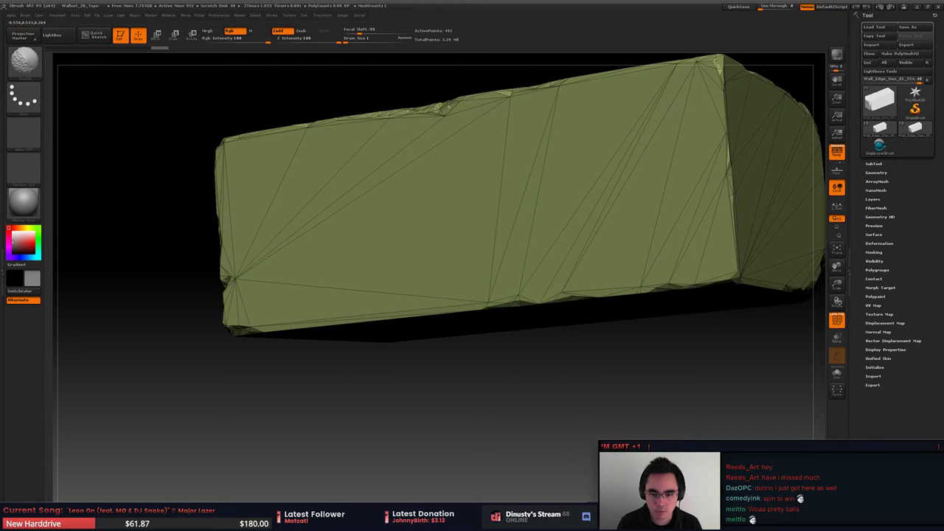
{"action": "left_click_drag", "start_coordinate": [563, 292], "coordinate": [577, 272], "text": "shift"}
{"action": "right_click_drag", "start_coordinate": [570, 286], "coordinate": [624, 285]}
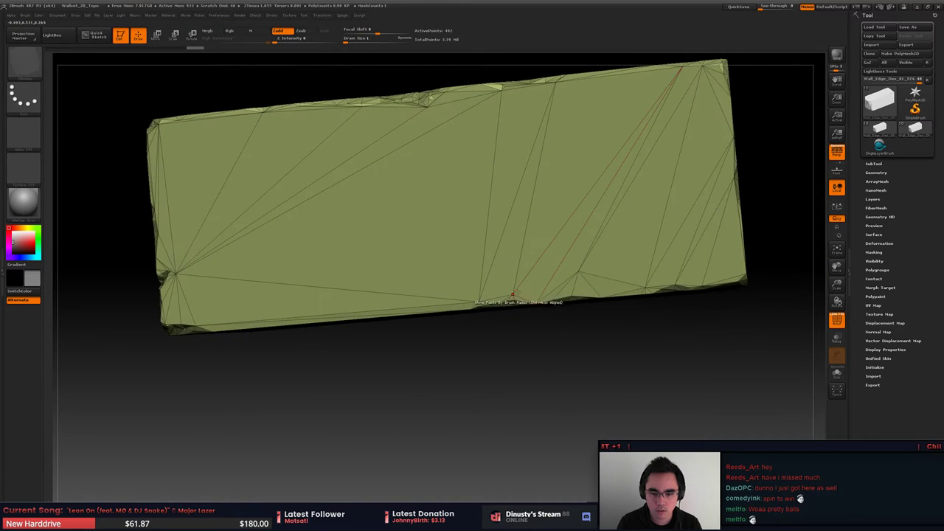
{"action": "left_click_drag", "start_coordinate": [514, 295], "coordinate": [522, 274], "text": "shift"}
{"action": "left_click_drag", "start_coordinate": [480, 301], "coordinate": [469, 291], "text": "shift"}
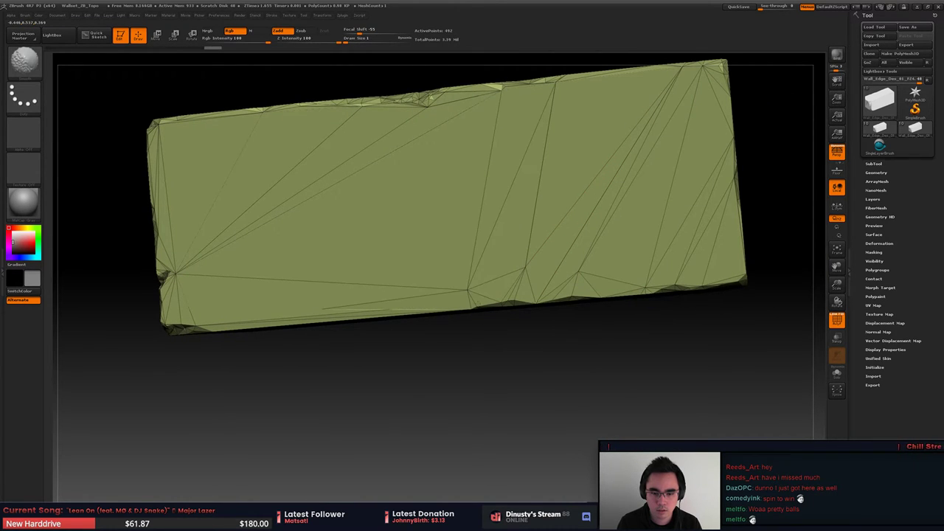
{"action": "right_click_drag", "start_coordinate": [576, 302], "coordinate": [562, 289], "text": "alt"}
{"action": "key", "text": "ctrl+z"}
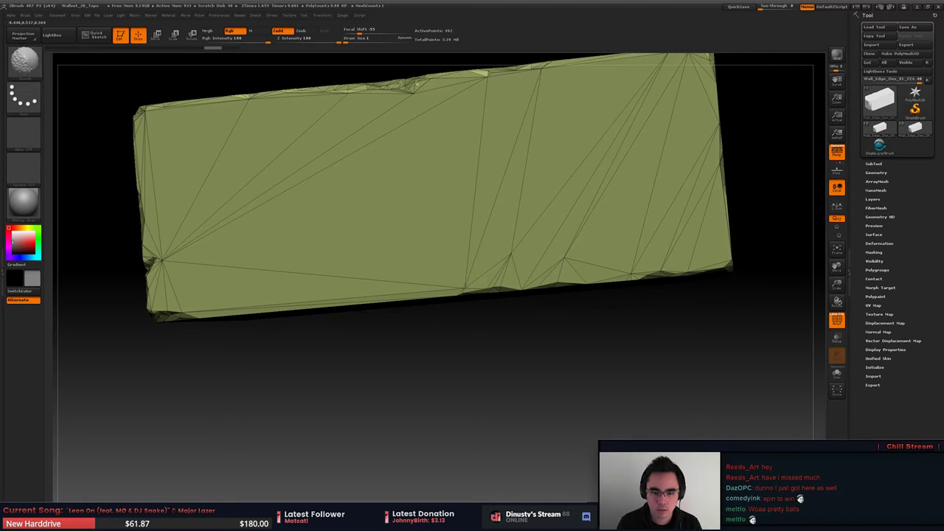
{"action": "left_click_drag", "start_coordinate": [464, 288], "coordinate": [453, 277], "text": "shift"}
Step: Move the point beside the chip on the brick's vertical corner edge inward onto the adjoining face
{"action": "right_click_drag", "start_coordinate": [620, 287], "coordinate": [412, 287], "text": "alt"}
{"action": "mouse_move", "coordinate": [538, 273]}
{"action": "right_mouse_down", "text": "ctrl"}
{"action": "mouse_move", "coordinate": [626, 268]}
{"action": "mouse_move", "coordinate": [541, 265]}
{"action": "right_mouse_up", "text": "ctrl"}
{"action": "mouse_move", "coordinate": [541, 266]}
{"action": "right_mouse_down"}
{"action": "mouse_move", "coordinate": [510, 251]}
{"action": "mouse_move", "coordinate": [553, 270]}
{"action": "right_mouse_up"}
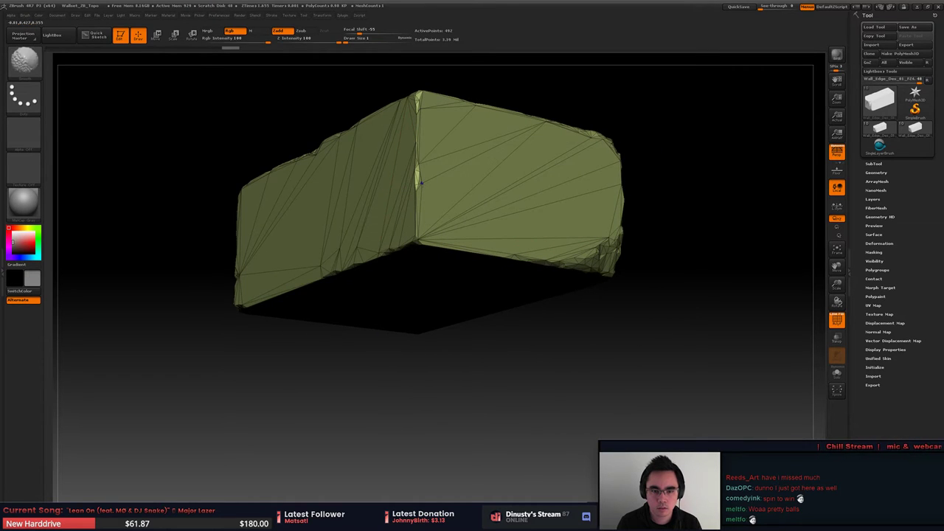
{"action": "left_click_drag", "start_coordinate": [420, 193], "coordinate": [421, 181], "text": "shift"}
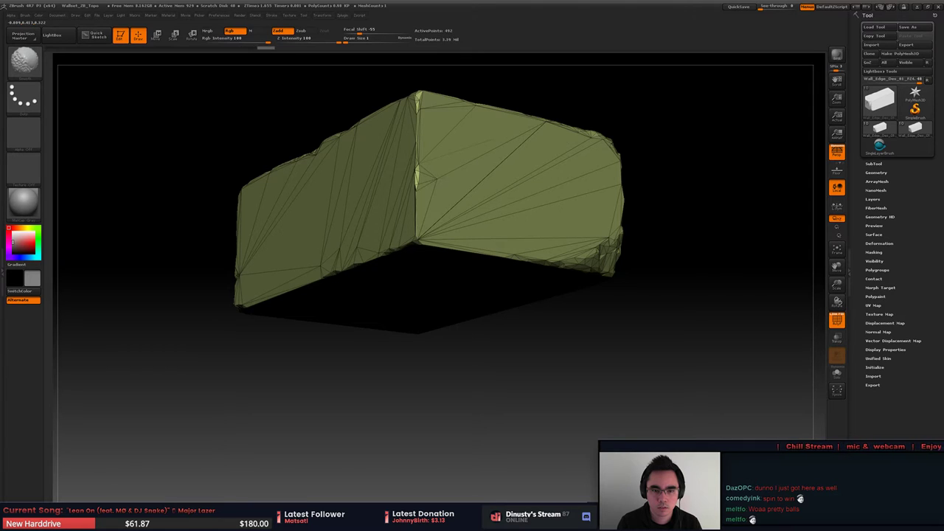
Step: Inspect the adjoining face's triangles with perspective distortion off, and restore perspective
{"action": "mouse_move", "coordinate": [523, 194]}
{"action": "right_mouse_down"}
{"action": "mouse_move", "coordinate": [486, 210]}
{"action": "mouse_move", "coordinate": [518, 220]}
{"action": "mouse_move", "coordinate": [491, 222]}
{"action": "mouse_move", "coordinate": [515, 265]}
{"action": "mouse_move", "coordinate": [488, 265]}
{"action": "mouse_move", "coordinate": [522, 259]}
{"action": "right_mouse_up"}
{"action": "key", "text": "p"}
{"action": "key", "text": "p"}
{"action": "key", "text": "p"}
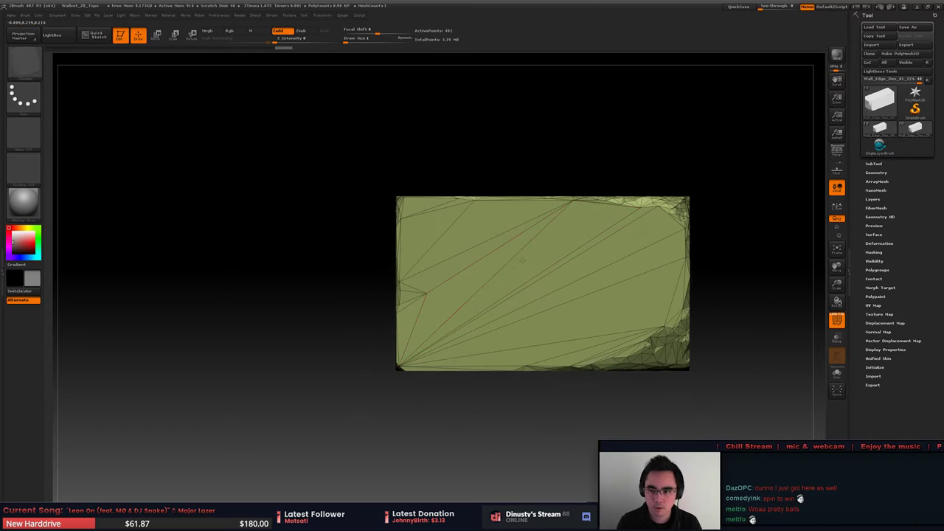
{"action": "left_click_drag", "start_coordinate": [522, 259], "coordinate": [601, 268]}
{"action": "left_click", "coordinate": [837, 151]}
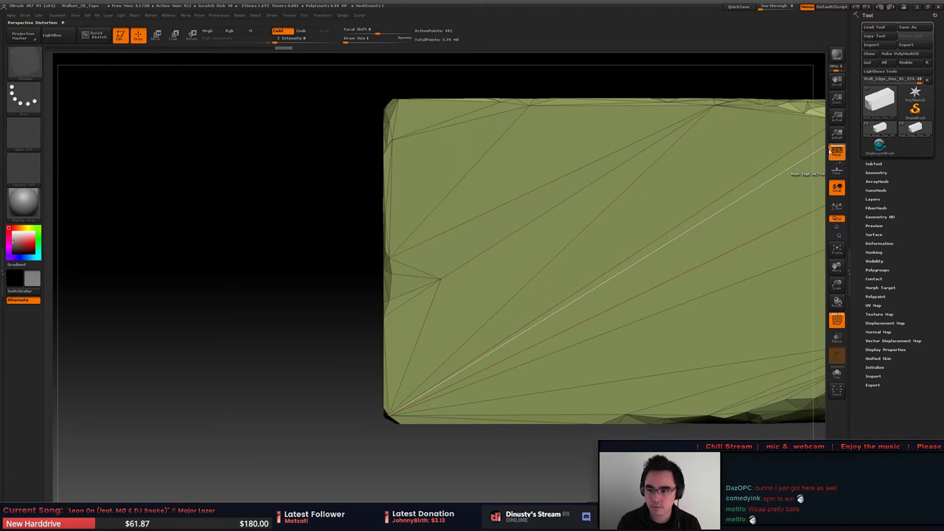
Step: Compare the brick's end face with perspective distortion on and off, leaving perspective distortion off
{"action": "left_click", "coordinate": [837, 151]}
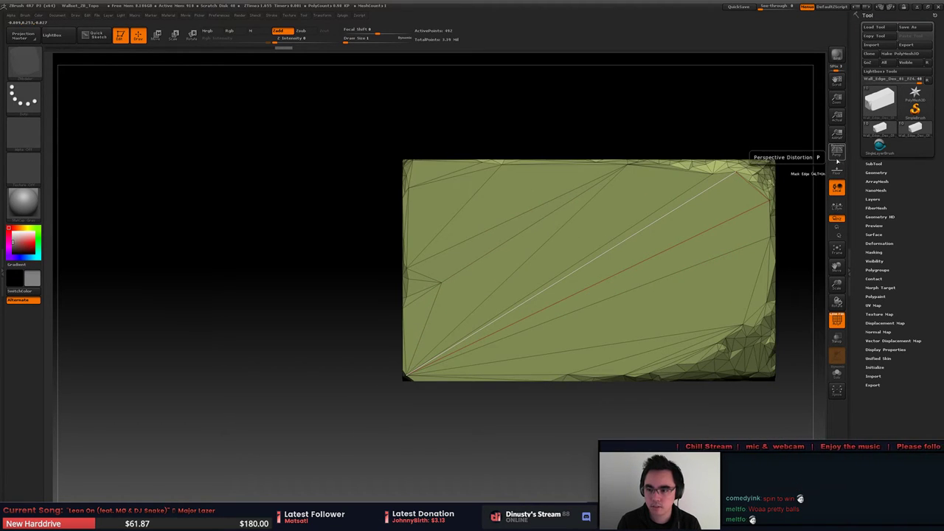
{"action": "key", "text": "p"}
{"action": "key", "text": "p"}
{"action": "key", "text": "p"}
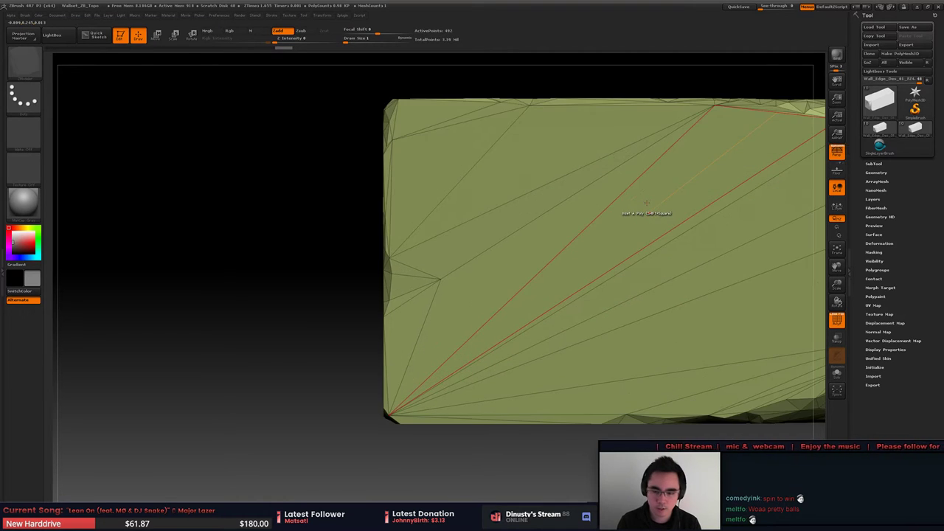
Step: Move the chip's inner point on the end face farther inward with the brush-radius Move action, redoing the first attempt and fine-tuning it
{"action": "mouse_move", "coordinate": [498, 246]}
{"action": "right_mouse_down", "text": "alt"}
{"action": "mouse_move", "coordinate": [543, 231]}
{"action": "mouse_move", "coordinate": [496, 250]}
{"action": "right_mouse_up", "text": "alt"}
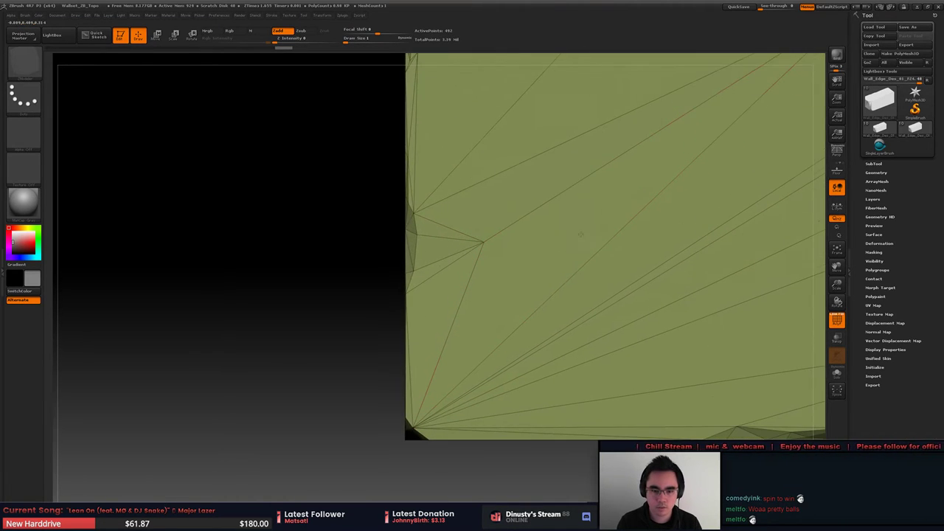
{"action": "key", "text": "space"}
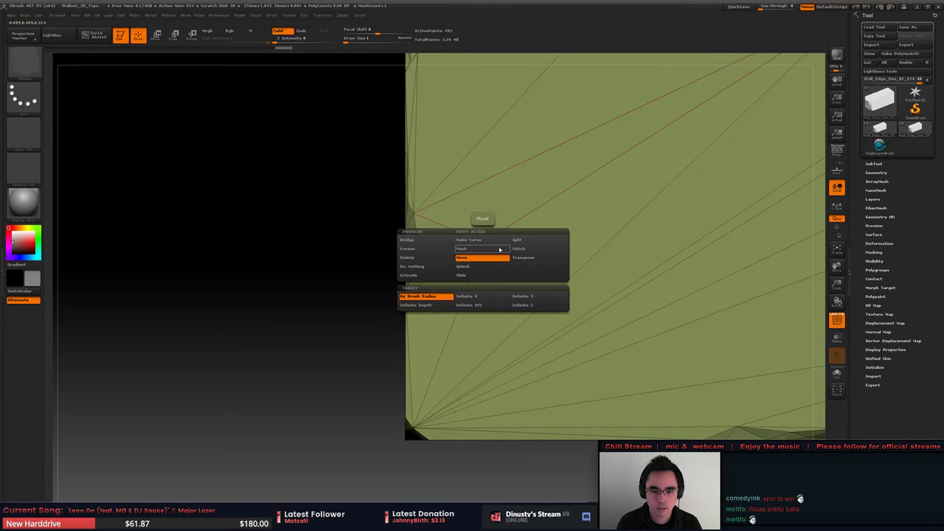
{"action": "left_click", "coordinate": [482, 260]}
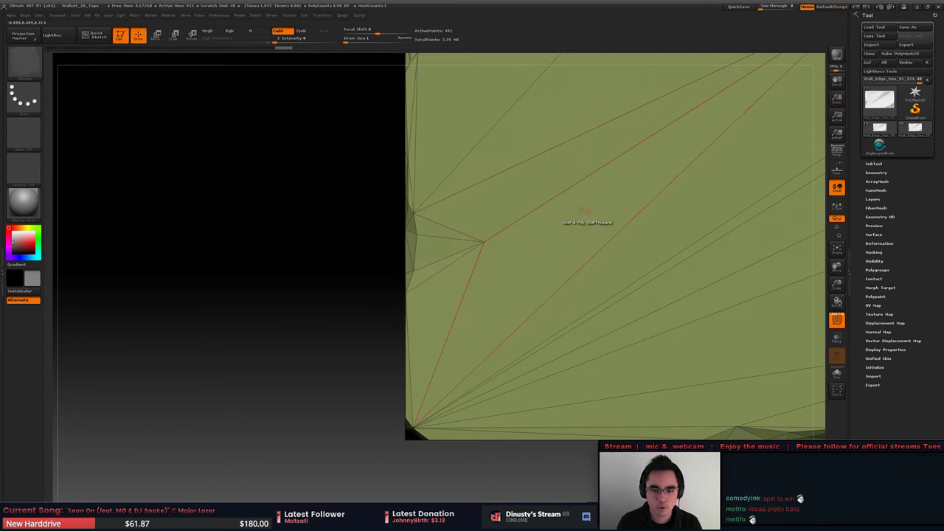
{"action": "left_click_drag", "start_coordinate": [484, 242], "coordinate": [539, 248]}
{"action": "key", "text": "ctrl+z"}
{"action": "right_click_drag", "start_coordinate": [607, 247], "coordinate": [459, 265], "text": "alt"}
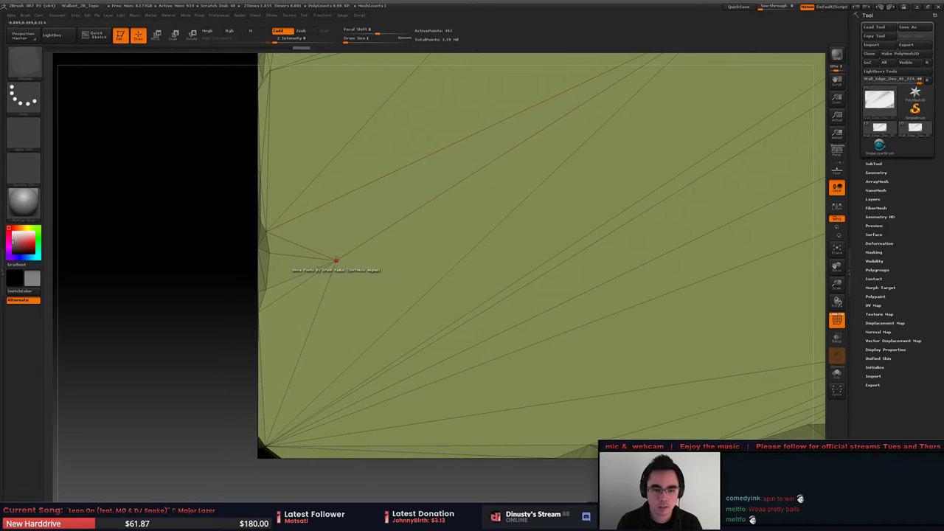
{"action": "left_click_drag", "start_coordinate": [336, 261], "coordinate": [391, 264]}
{"action": "right_click_drag", "start_coordinate": [567, 270], "coordinate": [416, 190], "text": "alt"}
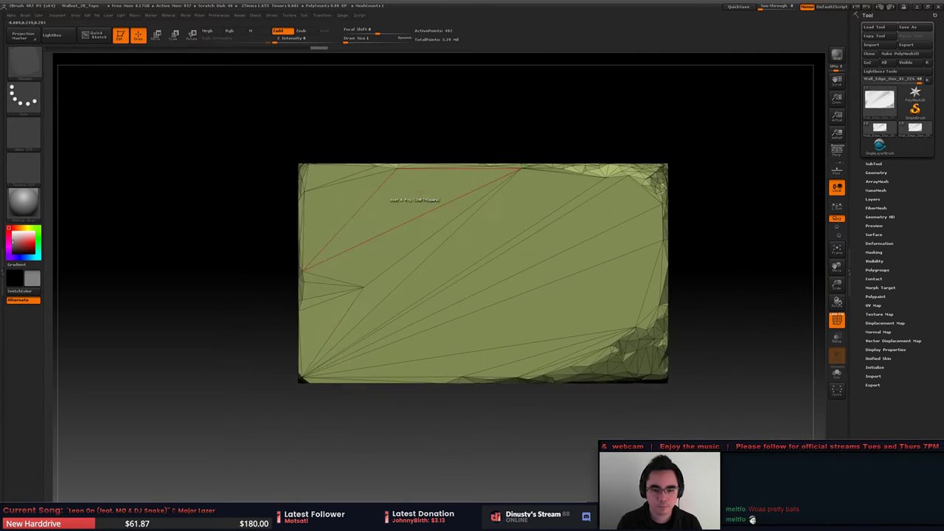
{"action": "left_click_drag", "start_coordinate": [364, 287], "coordinate": [365, 282]}
{"action": "mouse_move", "coordinate": [416, 291]}
{"action": "right_mouse_down", "text": "alt"}
{"action": "mouse_move", "coordinate": [420, 269]}
{"action": "mouse_move", "coordinate": [414, 281]}
{"action": "right_mouse_up", "text": "alt"}
Step: Move the point below the long face's far upper corner diagonally inward, away from the edges
{"action": "right_click_drag", "start_coordinate": [492, 270], "coordinate": [480, 270]}
{"action": "right_click_drag", "start_coordinate": [373, 282], "coordinate": [438, 276]}
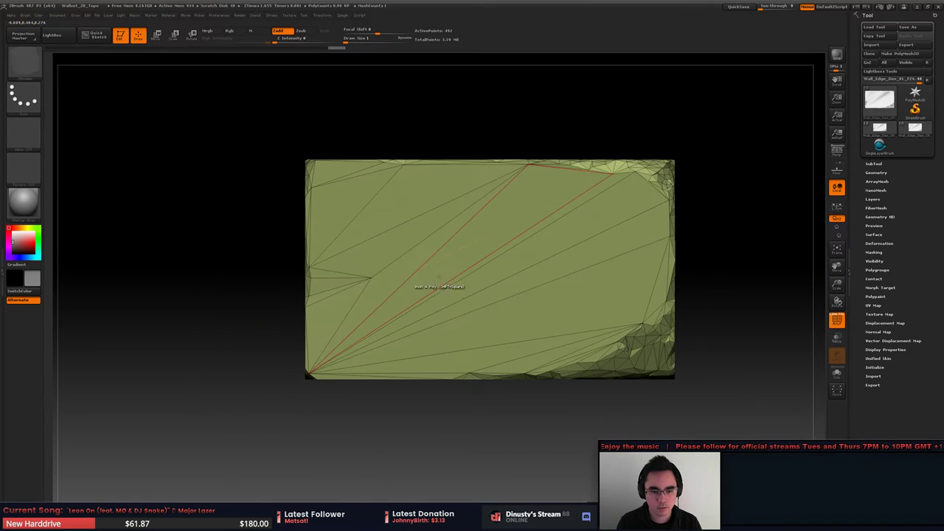
{"action": "right_click_drag", "start_coordinate": [583, 273], "coordinate": [496, 257], "text": "alt"}
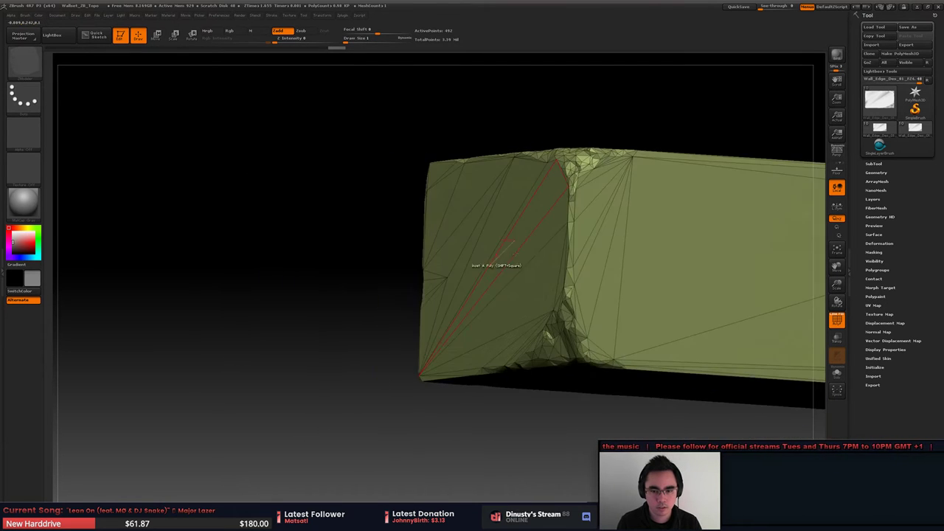
{"action": "right_click_drag", "start_coordinate": [720, 262], "coordinate": [456, 289], "text": "alt"}
{"action": "right_click", "coordinate": [455, 289]}
{"action": "right_click_drag", "start_coordinate": [749, 226], "coordinate": [430, 267], "text": "alt"}
{"action": "right_click_drag", "start_coordinate": [664, 253], "coordinate": [618, 224]}
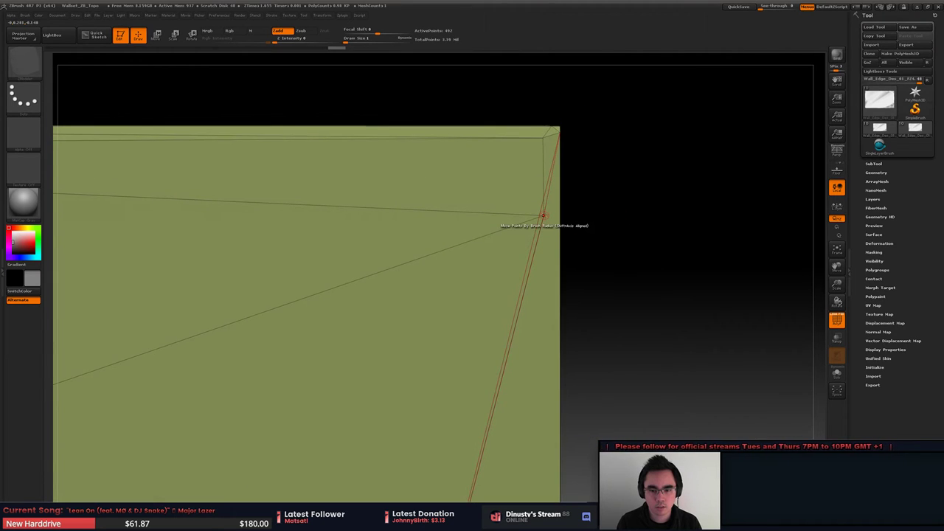
{"action": "left_click_drag", "start_coordinate": [544, 216], "coordinate": [476, 240]}
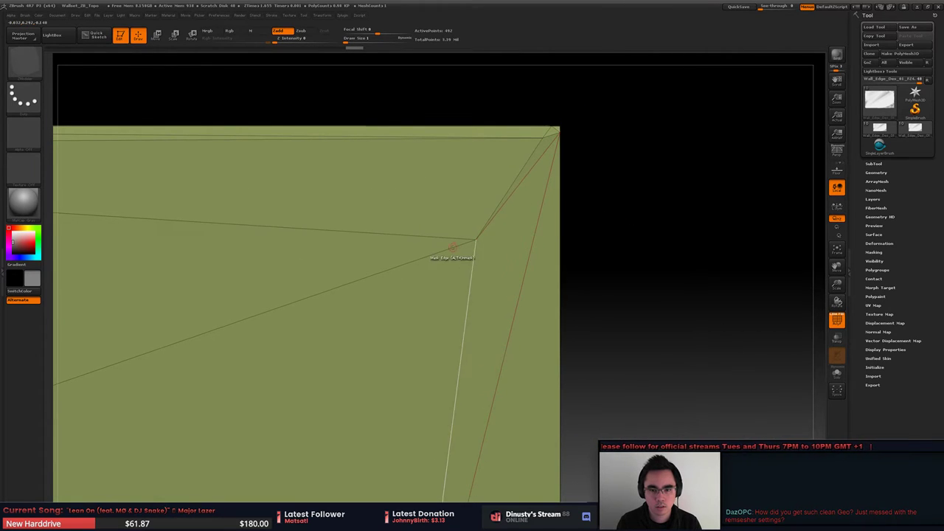
Step: Collapse the edge joining the two inner points above the chip on the long face's lower edge
{"action": "right_click_drag", "start_coordinate": [454, 247], "coordinate": [448, 216], "text": "alt"}
{"action": "right_click_drag", "start_coordinate": [380, 240], "coordinate": [473, 230]}
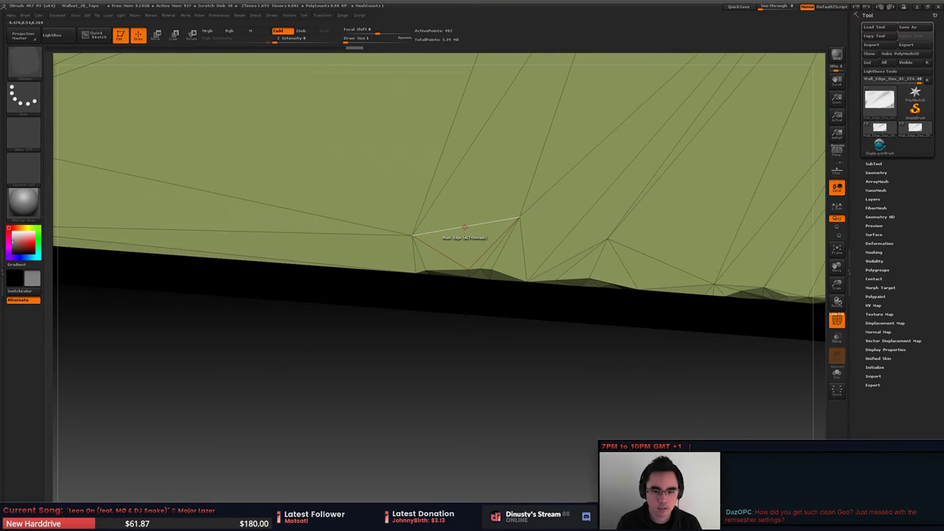
{"action": "key", "text": "space"}
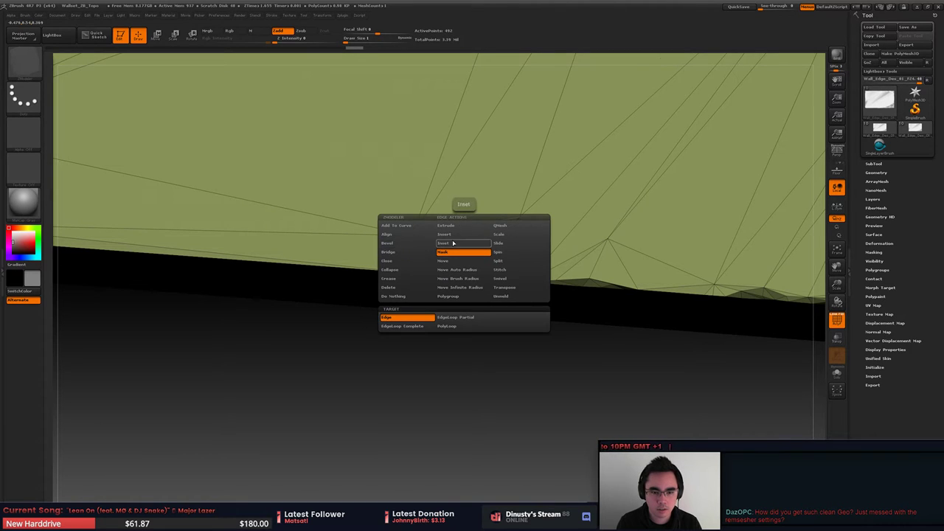
{"action": "left_click", "coordinate": [412, 269]}
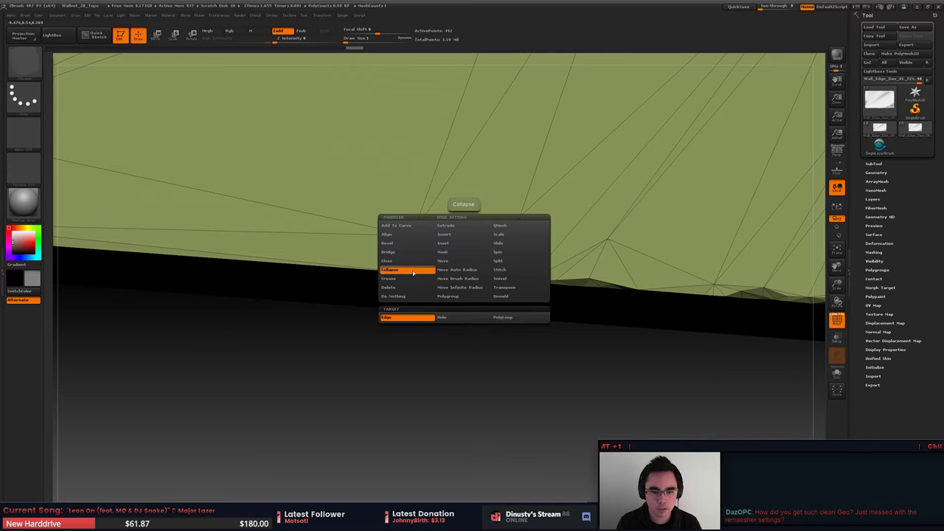
{"action": "left_click", "coordinate": [466, 227]}
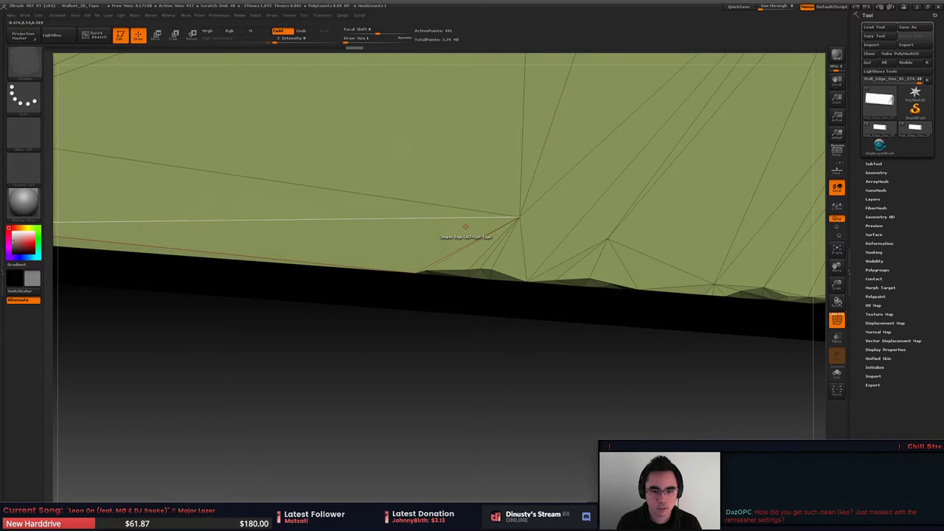
Step: Move the merged point farther up onto the long face, undoing and repeating the move, and shift the neighbouring chip's inner point slightly sideways
{"action": "key", "text": "space"}
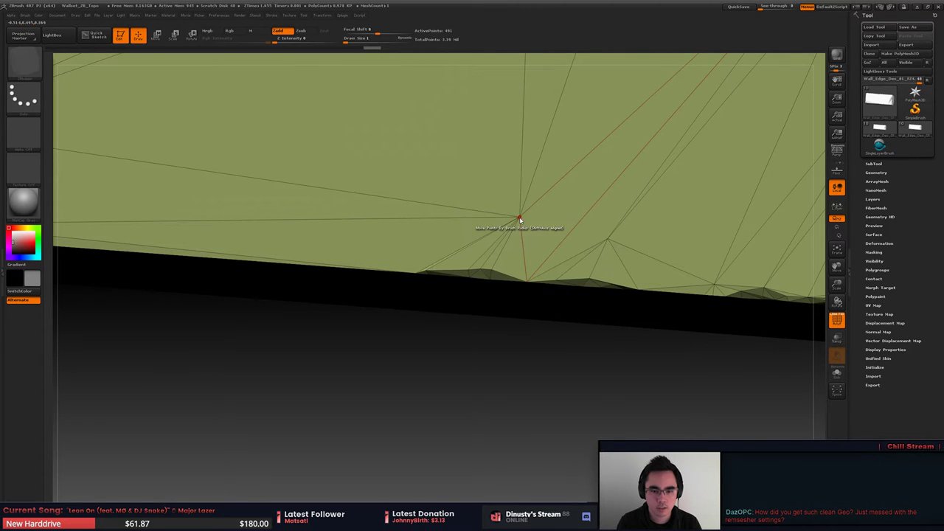
{"action": "left_click_drag", "start_coordinate": [519, 218], "coordinate": [454, 191]}
{"action": "key", "text": "ctrl+z"}
{"action": "right_click_drag", "start_coordinate": [531, 236], "coordinate": [526, 230], "text": "shift"}
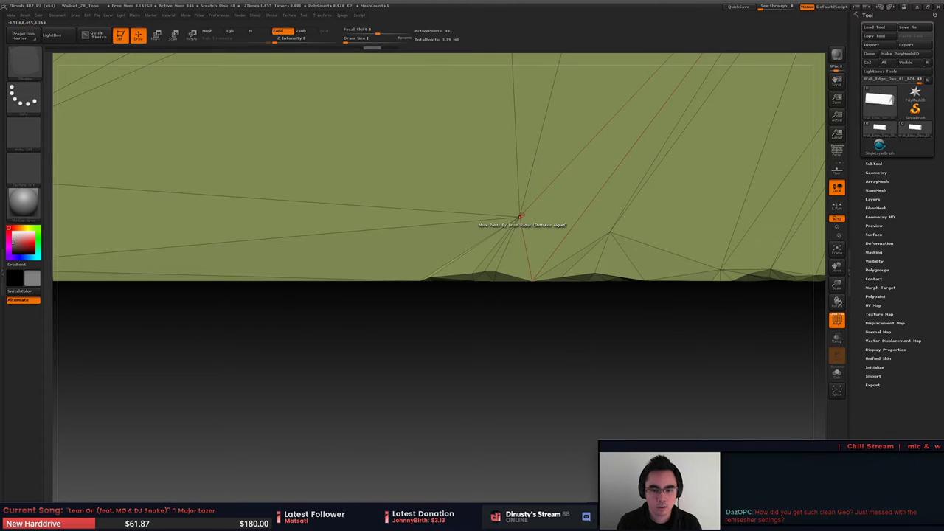
{"action": "left_click_drag", "start_coordinate": [520, 218], "coordinate": [432, 187]}
{"action": "right_click_drag", "start_coordinate": [497, 194], "coordinate": [610, 259], "text": "ctrl"}
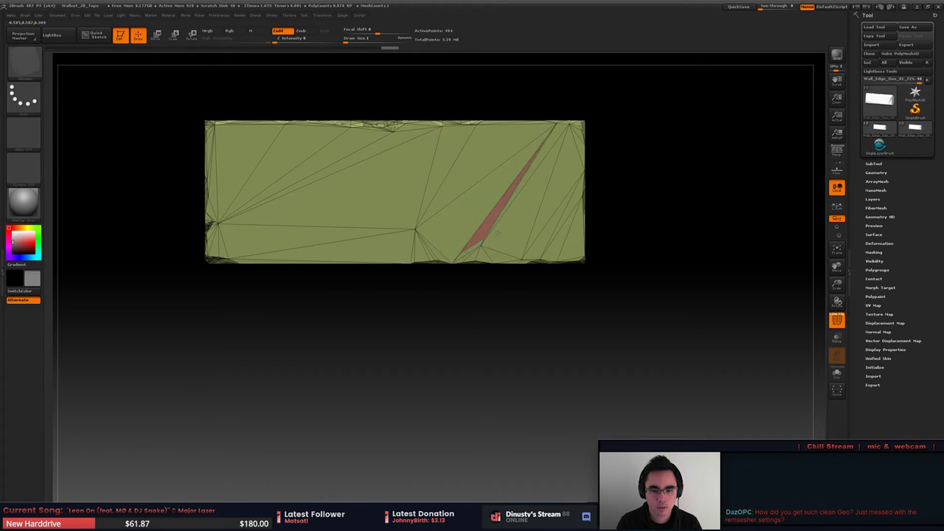
{"action": "left_click_drag", "start_coordinate": [480, 246], "coordinate": [494, 242]}
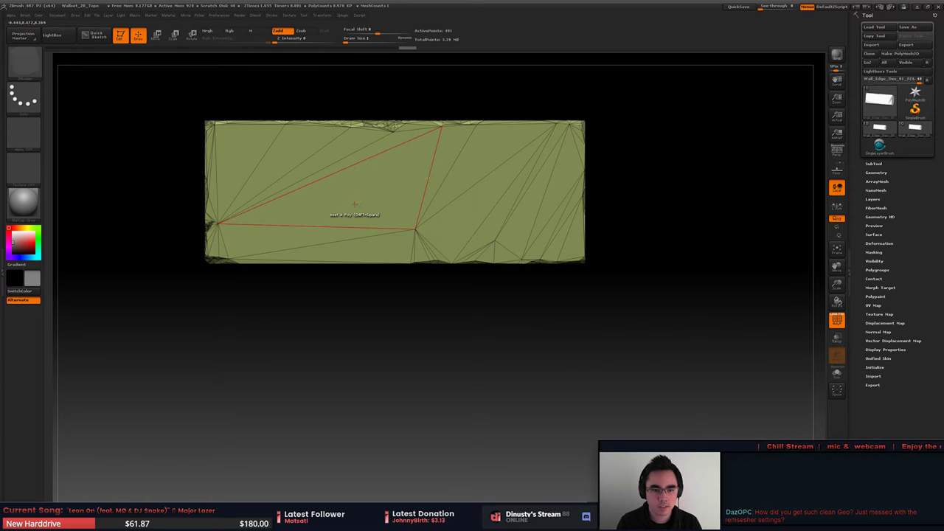
Step: Try insetting the large triangle on the long face, undo it, and reselect the ZModeler brush
{"action": "left_click_drag", "start_coordinate": [361, 202], "coordinate": [378, 206]}
{"action": "key", "text": "ctrl+z"}
{"action": "key", "text": "b"}
{"action": "key", "text": "z"}
{"action": "key", "text": "m"}
{"action": "key", "text": "ctrl+z"}
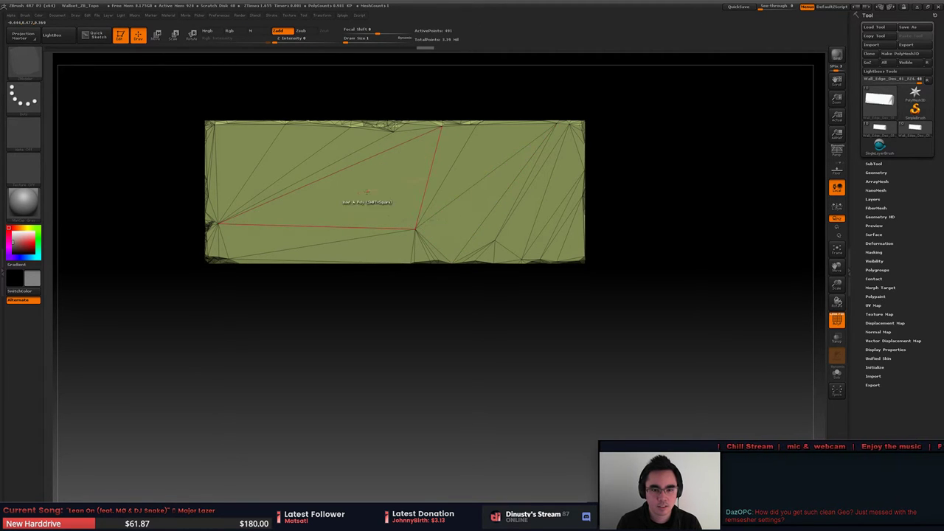
Step: Mark a band of triangles across the long face as a temporary polygroup, try insetting them with the single-poly target, and undo
{"action": "left_click", "coordinate": [385, 180], "text": "alt"}
{"action": "mouse_move", "coordinate": [385, 180]}
{"action": "left_mouse_down", "text": "alt"}
{"action": "mouse_move", "coordinate": [511, 193]}
{"action": "mouse_move", "coordinate": [555, 188]}
{"action": "mouse_move", "coordinate": [535, 179]}
{"action": "left_mouse_up", "text": "alt"}
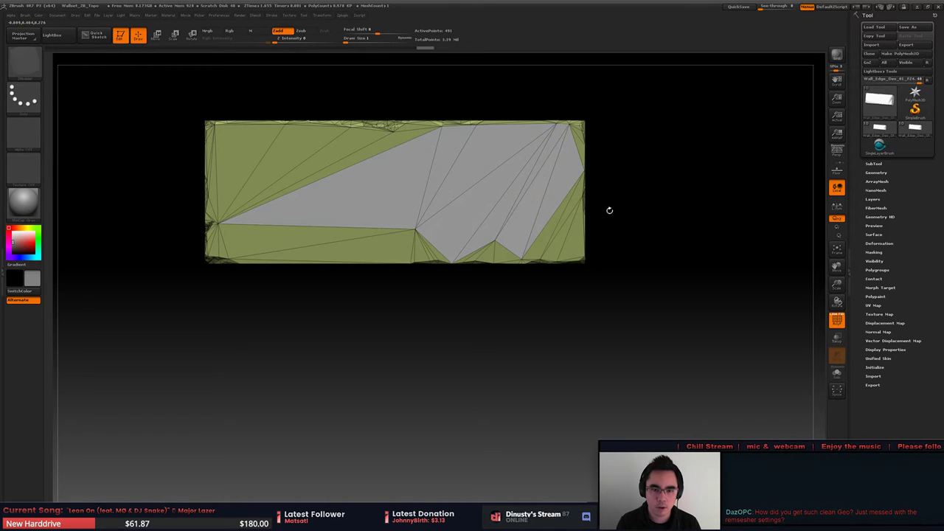
{"action": "left_click_drag", "start_coordinate": [476, 168], "coordinate": [441, 169]}
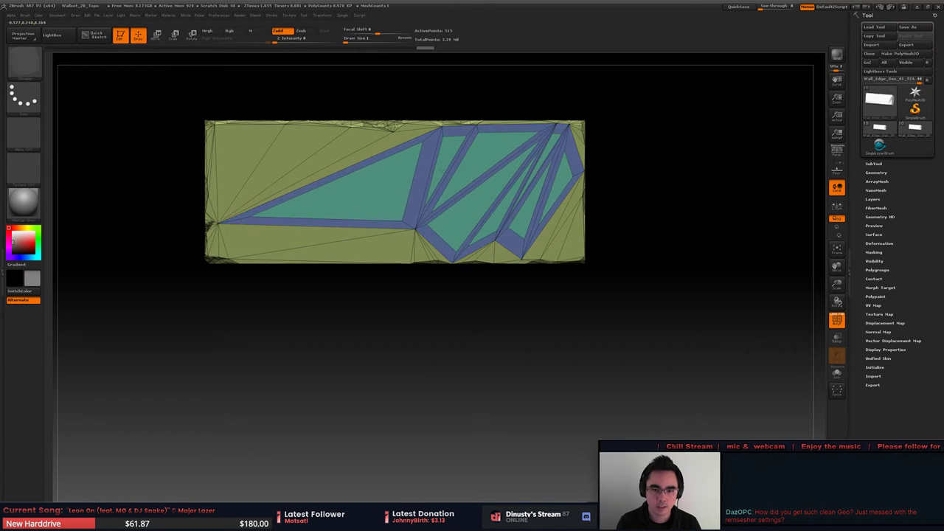
{"action": "key", "text": "ctrl+z"}
Step: Try the Inset polygon action with the All Polygons target on the brick and undo it
{"action": "key", "text": "space"}
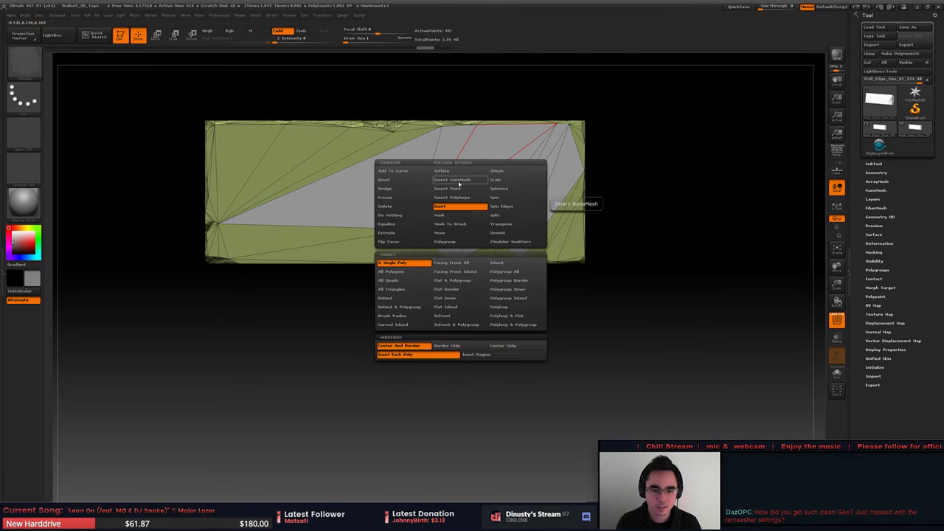
{"action": "left_click", "coordinate": [398, 273]}
{"action": "left_click", "coordinate": [419, 174]}
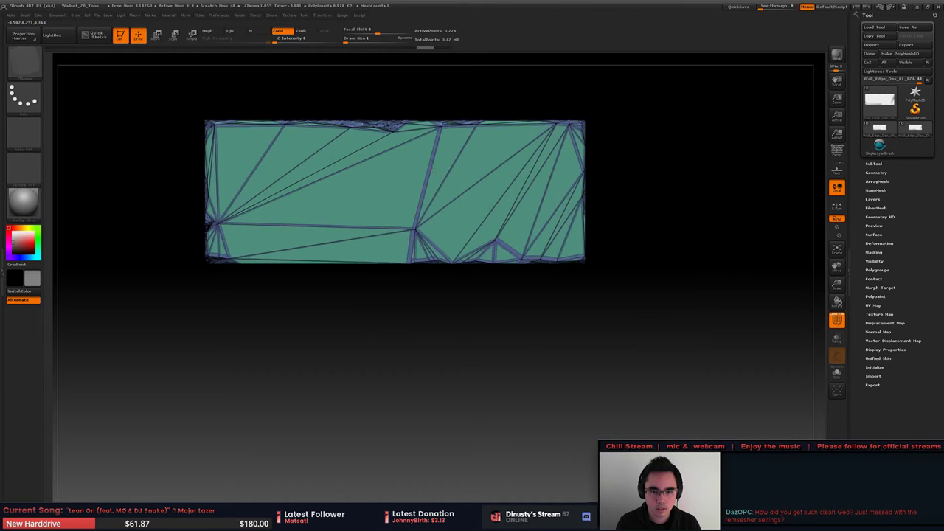
{"action": "key", "text": "ctrl+z"}
Step: Try the Inset action with the Polygroup Border target on the marked triangles and undo it
{"action": "key", "text": "space"}
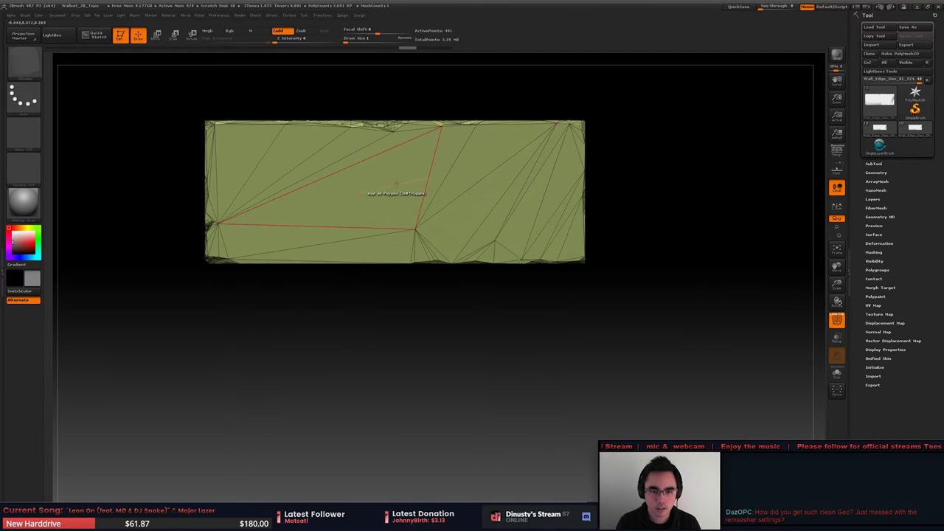
{"action": "key", "text": "space"}
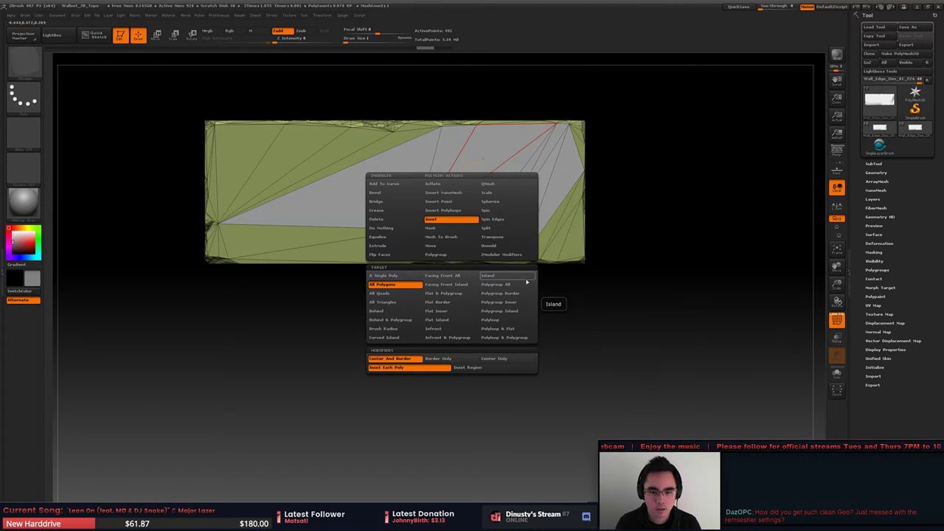
{"action": "left_click", "coordinate": [516, 293]}
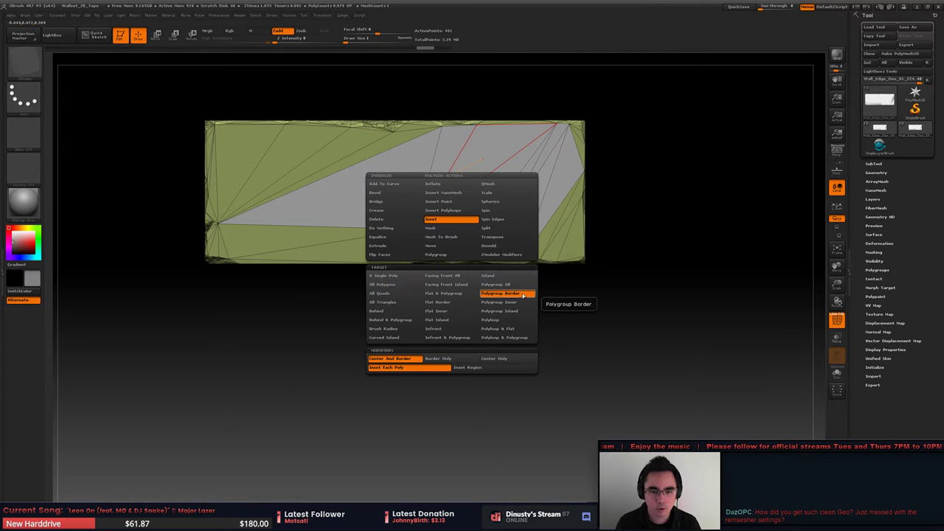
{"action": "left_click", "coordinate": [467, 152]}
{"action": "key", "text": "ctrl+z"}
Step: Try the Inset action with the Polygroup All target on the long face and undo it
{"action": "key", "text": "space"}
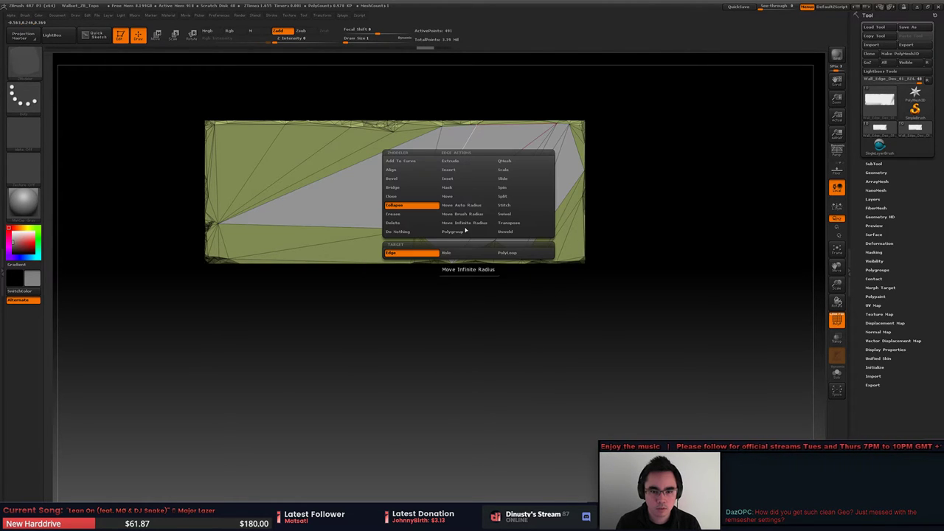
{"action": "key", "text": "space"}
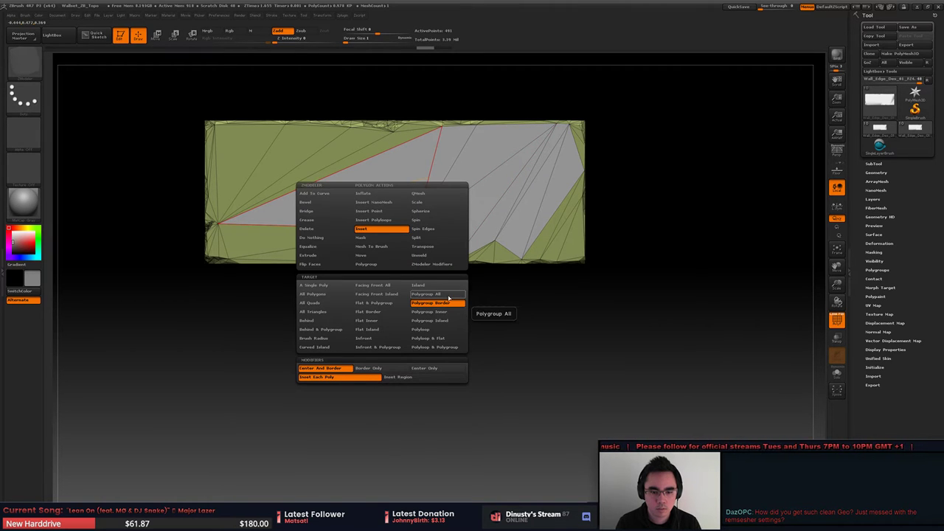
{"action": "left_click", "coordinate": [453, 314]}
{"action": "left_click", "coordinate": [472, 202]}
{"action": "key", "text": "ctrl+z"}
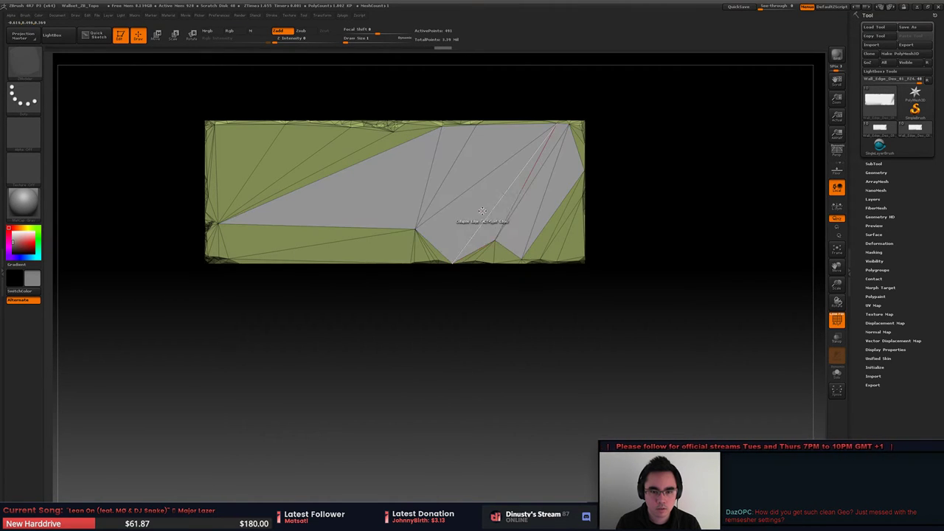
Step: Try the Inset action with the Polygroup Island target on the marked triangles and undo it
{"action": "key", "text": "space"}
{"action": "key", "text": "space"}
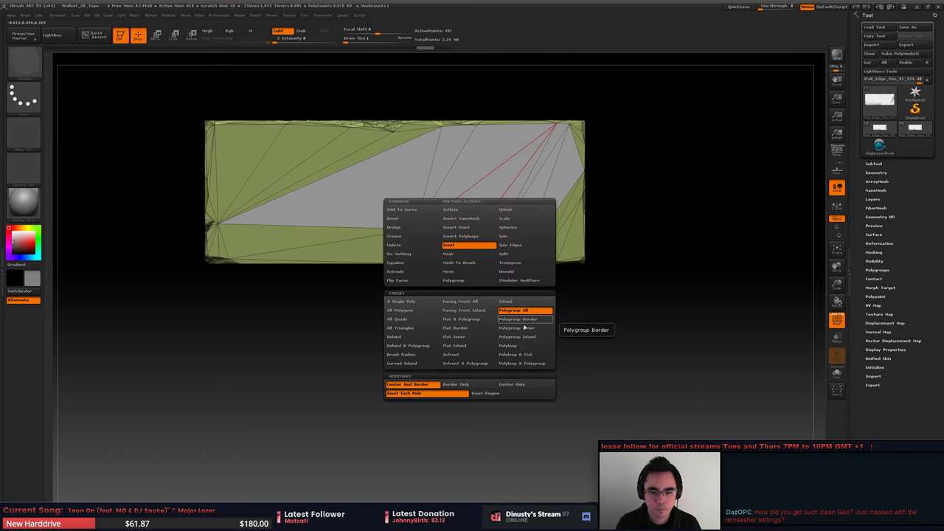
{"action": "left_click", "coordinate": [517, 336]}
{"action": "left_click", "coordinate": [454, 214]}
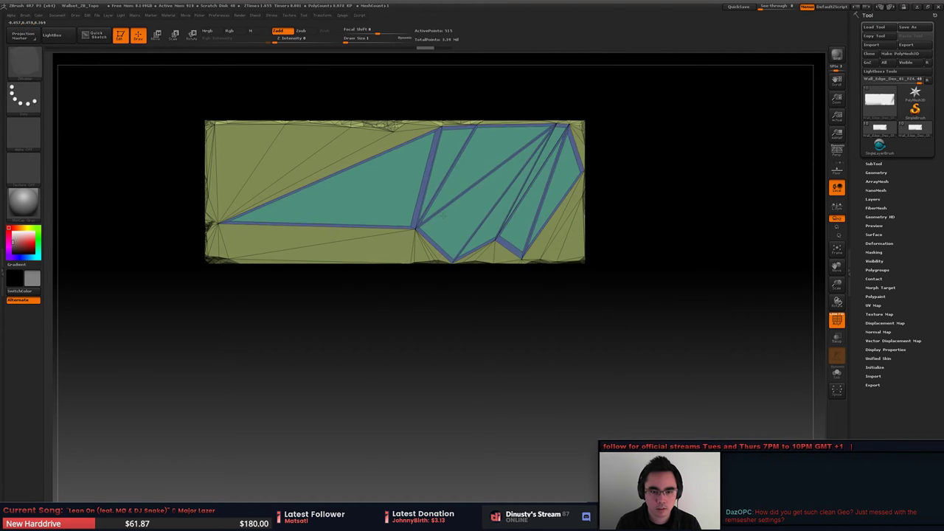
{"action": "key", "text": "ctrl+z"}
{"action": "key", "text": "space"}
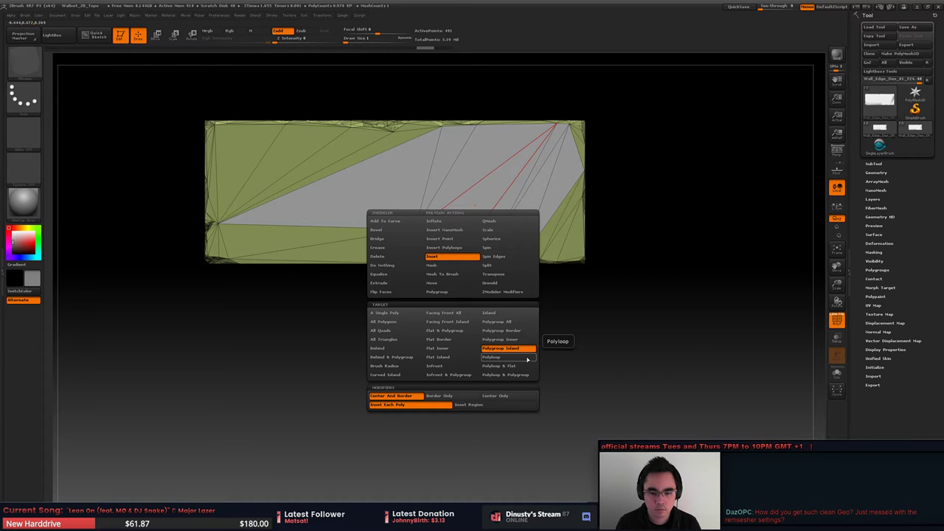
Step: Undo the last polygon marking on the brick and turn on the perspective view
{"action": "left_click_drag", "start_coordinate": [594, 209], "coordinate": [540, 299], "text": "alt"}
{"action": "key", "text": "ctrl+z"}
{"action": "key", "text": "p"}
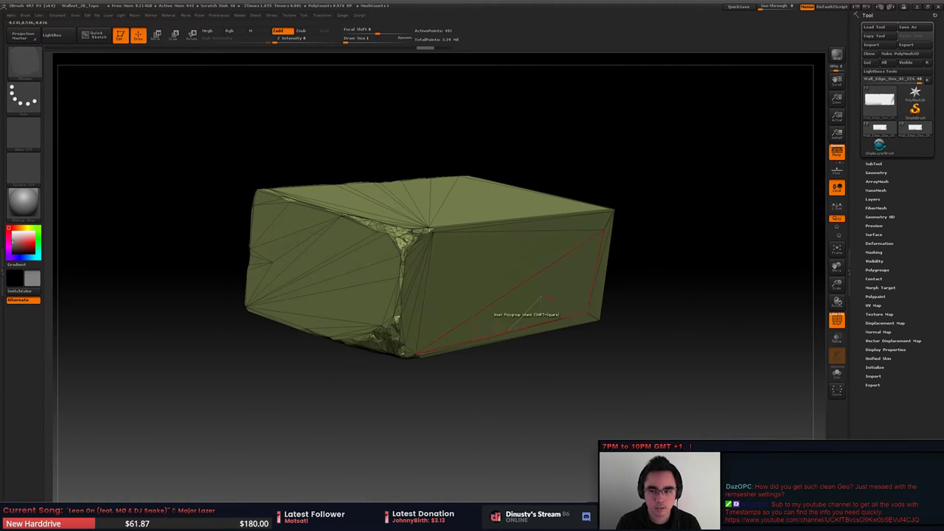
Step: Export the brick mesh as the OBJ file test001 in the WallSet folder
{"action": "left_click", "coordinate": [906, 44]}
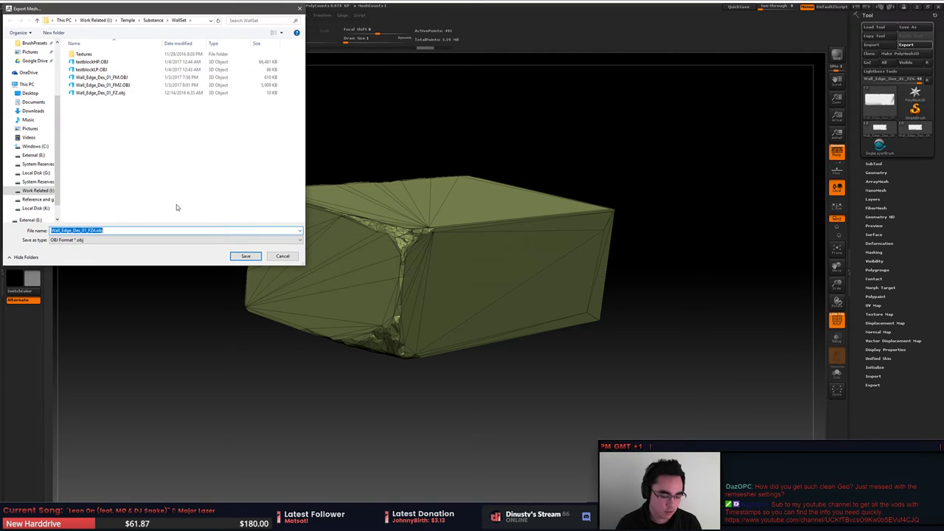
{"action": "type", "text": "testFZ"}
{"action": "key", "text": "Return"}
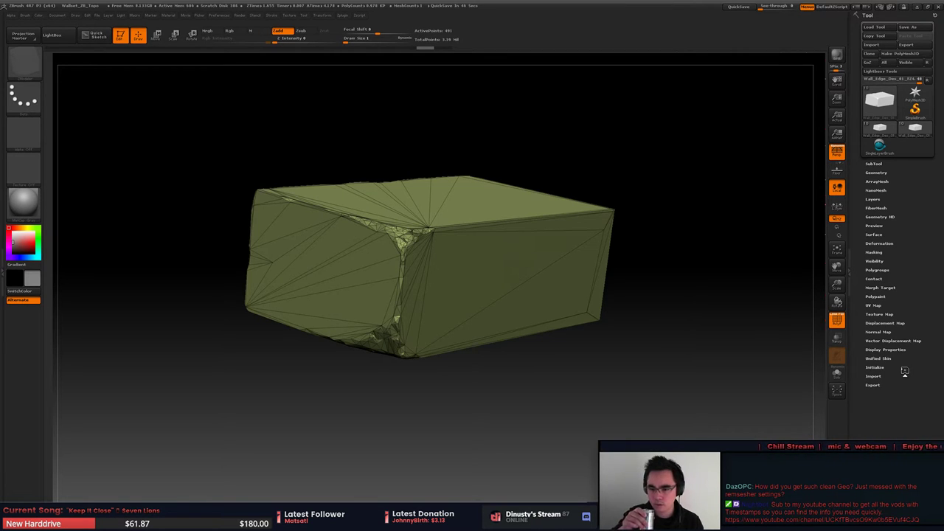
Step: Switch to MODO and browse to Temple > Substance > WallSet for the scene file to load
{"action": "key", "text": "alt+Tab"}
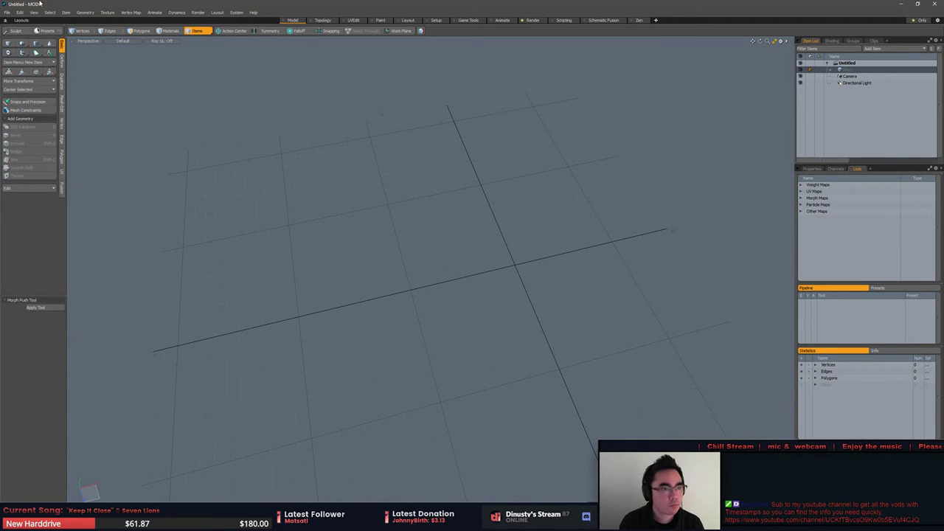
{"action": "left_click", "coordinate": [7, 12]}
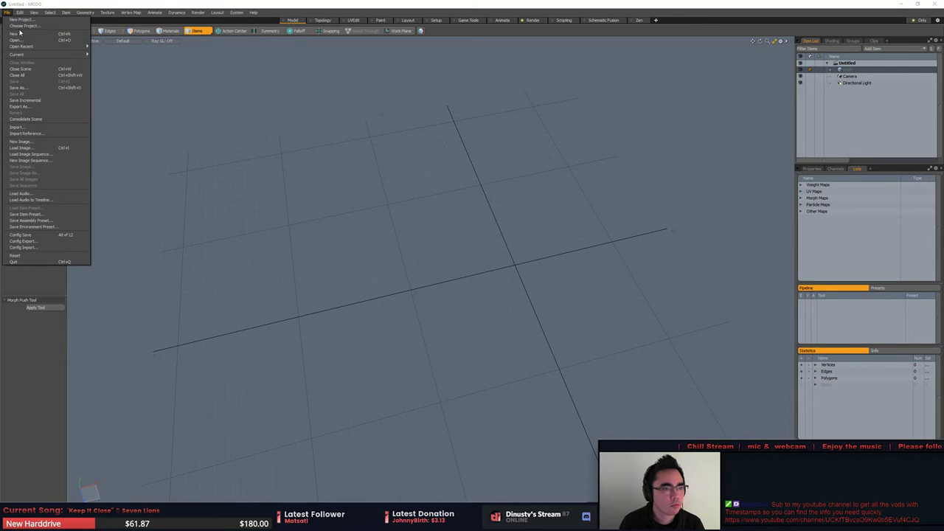
{"action": "left_click", "coordinate": [28, 40]}
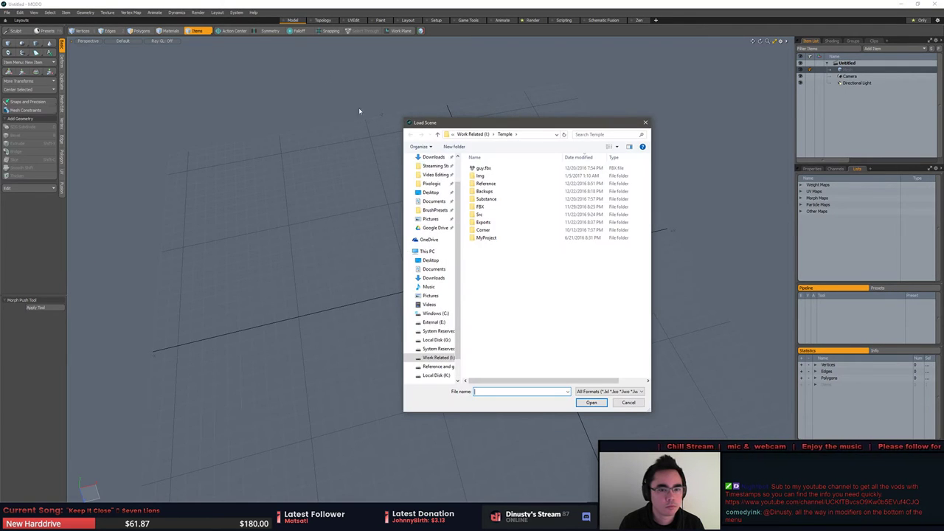
{"action": "scroll", "coordinate": [441, 171], "scroll_direction": "up", "scroll_amount": 2}
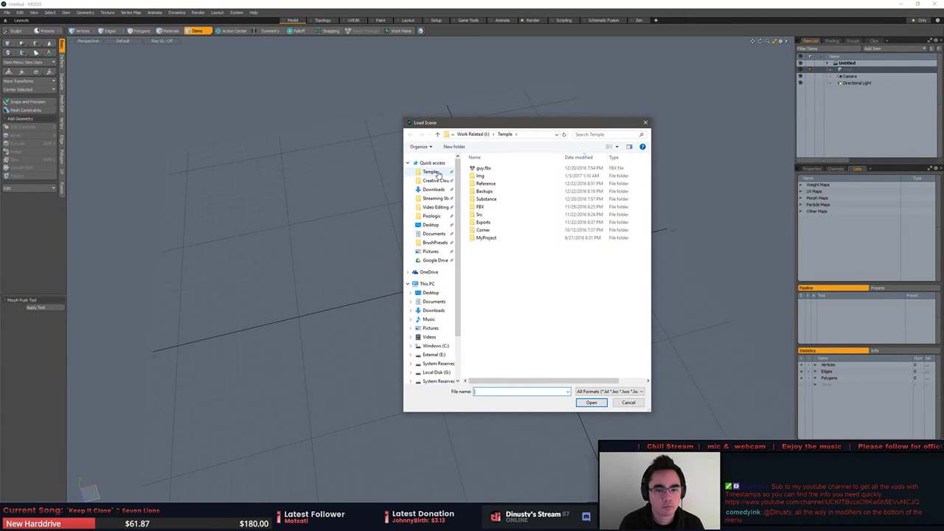
{"action": "double_click", "coordinate": [489, 184]}
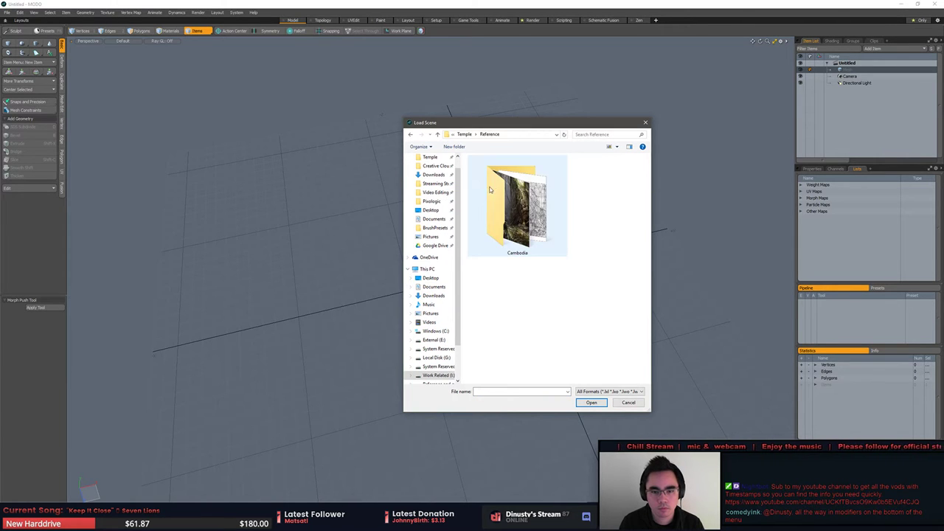
{"action": "key", "text": "BackSpace"}
{"action": "key", "text": "e"}
{"action": "key", "text": "Down"}
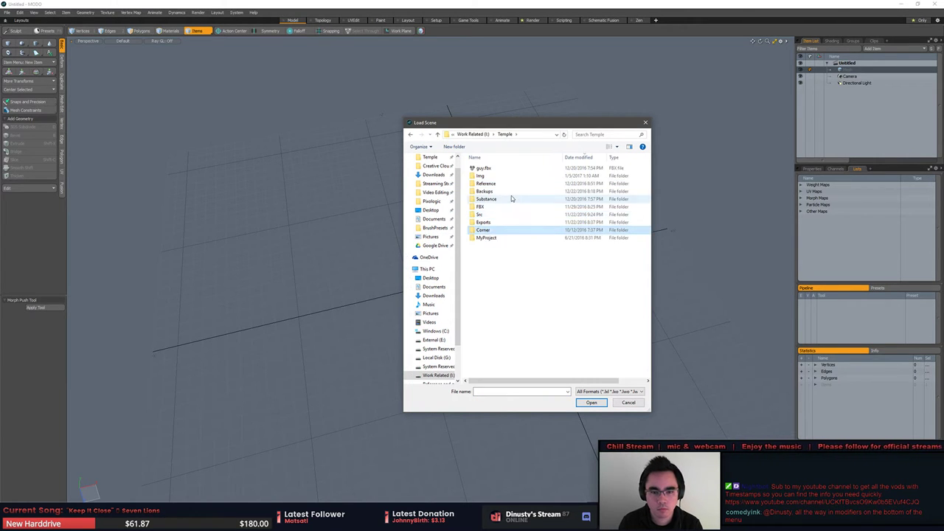
{"action": "double_click", "coordinate": [512, 196]}
{"action": "key", "text": "Down"}
{"action": "double_click", "coordinate": [509, 184]}
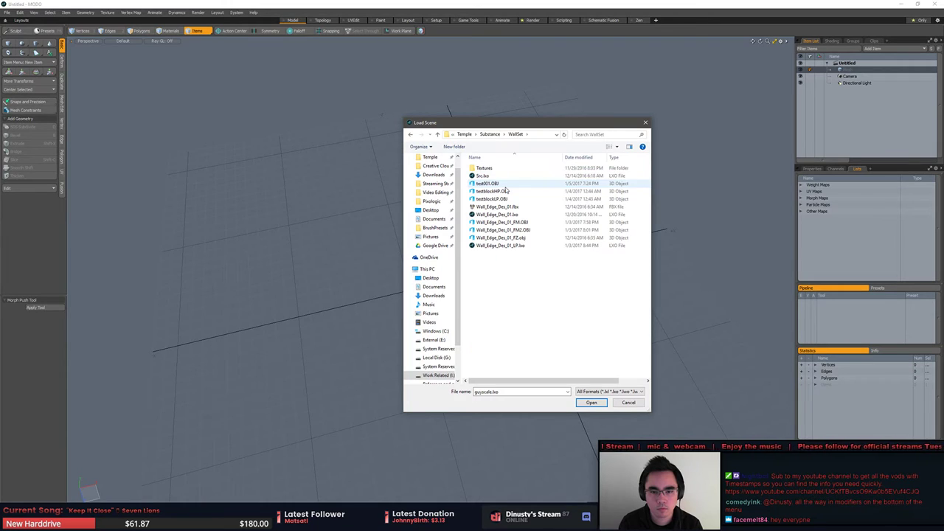
Step: Load test001.OBJ with the object units set to meters
{"action": "left_click", "coordinate": [509, 184]}
{"action": "double_click", "coordinate": [507, 184]}
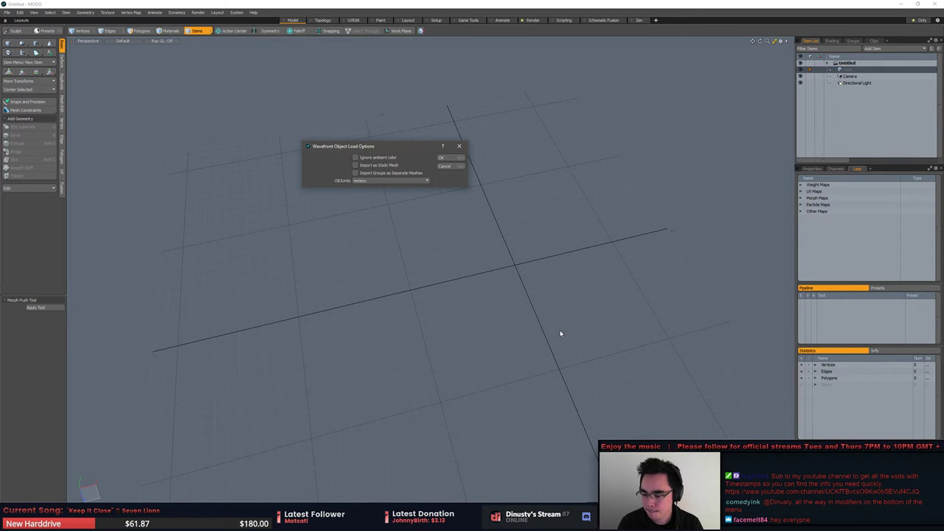
{"action": "left_click", "coordinate": [448, 161]}
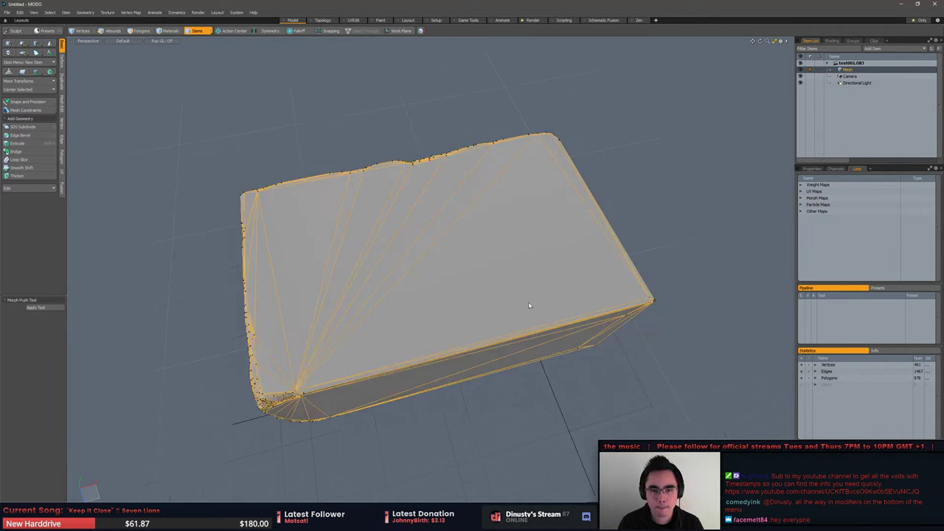
Step: Remove the long diagonal edge and the stray inner vertices near the upper corner of the brick's long side
{"action": "left_click_drag", "start_coordinate": [529, 302], "coordinate": [465, 356], "text": "alt"}
{"action": "left_click", "coordinate": [689, 266]}
{"action": "scroll", "coordinate": [485, 262], "scroll_direction": "up", "scroll_amount": 3}
{"action": "left_click_drag", "start_coordinate": [433, 238], "coordinate": [490, 266], "text": "alt"}
{"action": "key", "text": "1"}
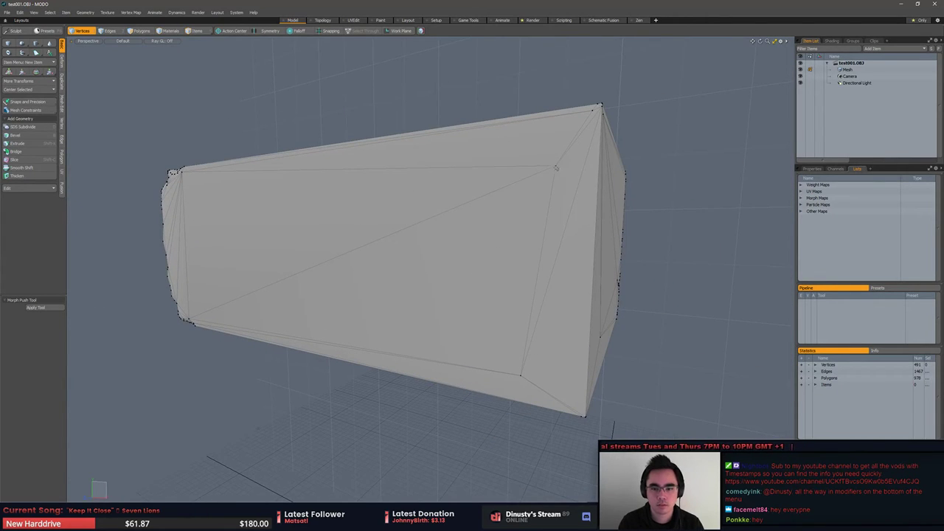
{"action": "key", "text": "2"}
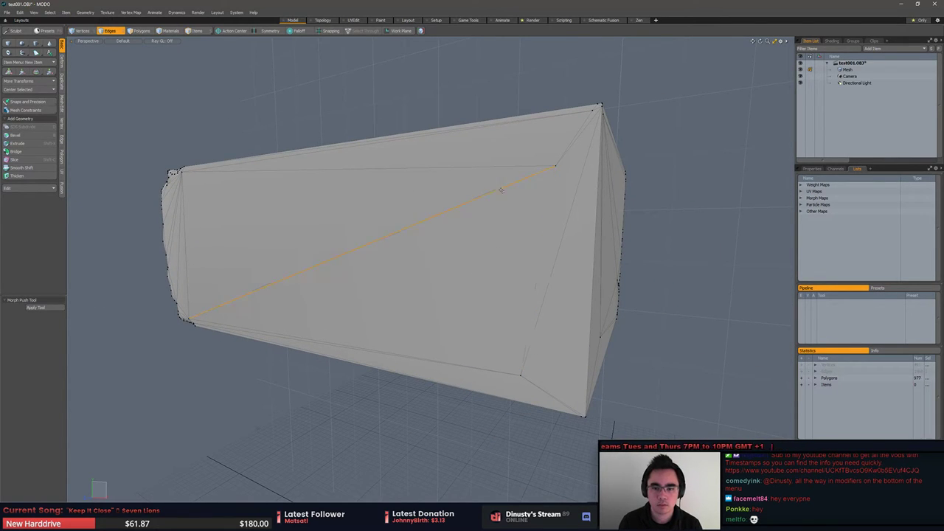
{"action": "key", "text": "Delete"}
{"action": "key", "text": "1"}
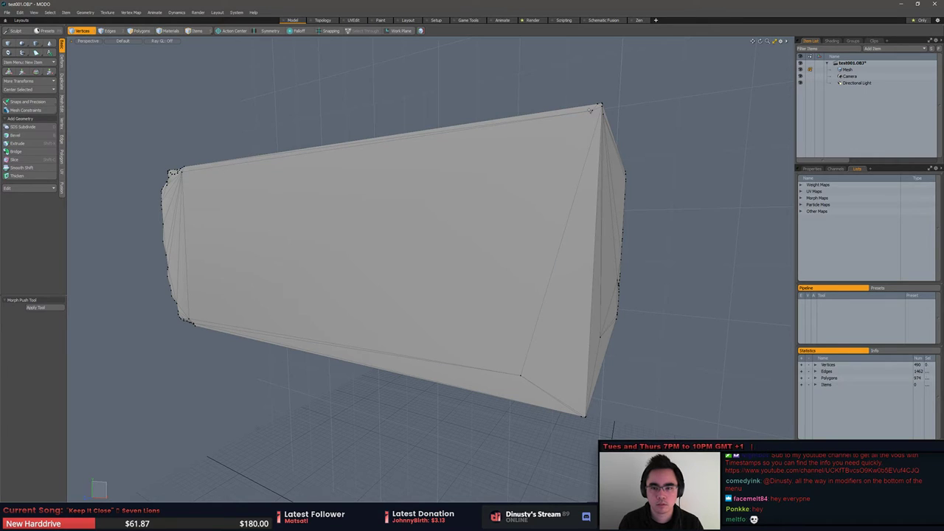
{"action": "key", "text": "Delete"}
Step: Select the border edges of the open gap along the long side's upper edge and fill it with a polygon
{"action": "left_click_drag", "start_coordinate": [530, 136], "coordinate": [449, 274], "text": "alt"}
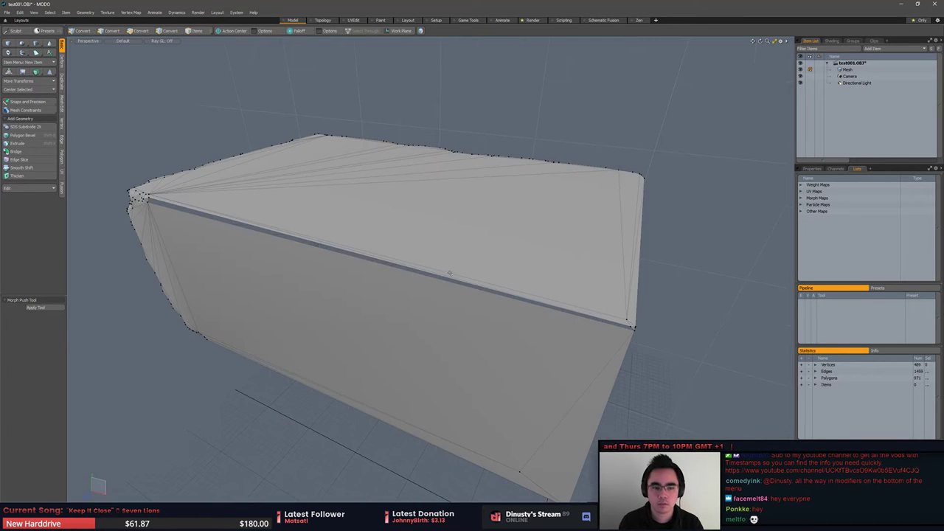
{"action": "key", "text": "2"}
{"action": "key", "text": "5"}
{"action": "left_click", "coordinate": [261, 237]}
{"action": "key", "text": "3"}
{"action": "left_click", "coordinate": [261, 236]}
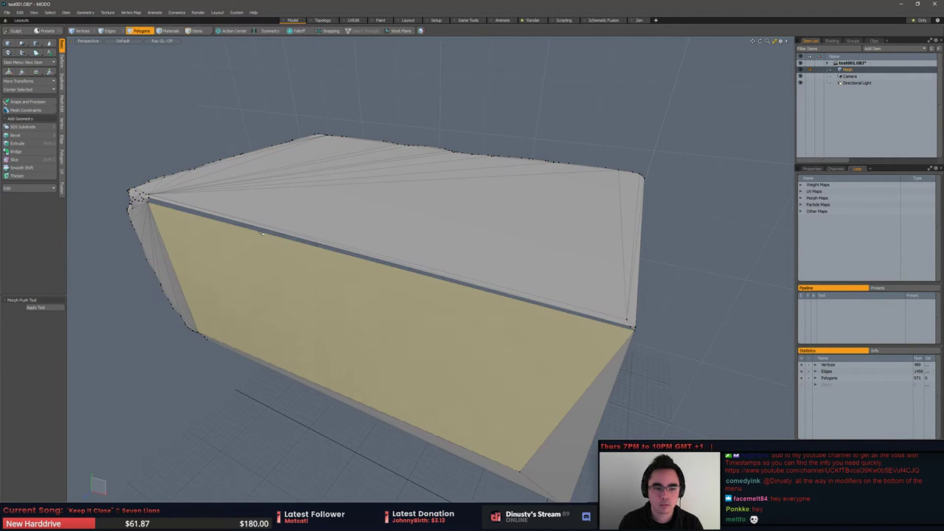
{"action": "double_click", "coordinate": [261, 236]}
{"action": "key", "text": "2"}
{"action": "double_click", "coordinate": [263, 234]}
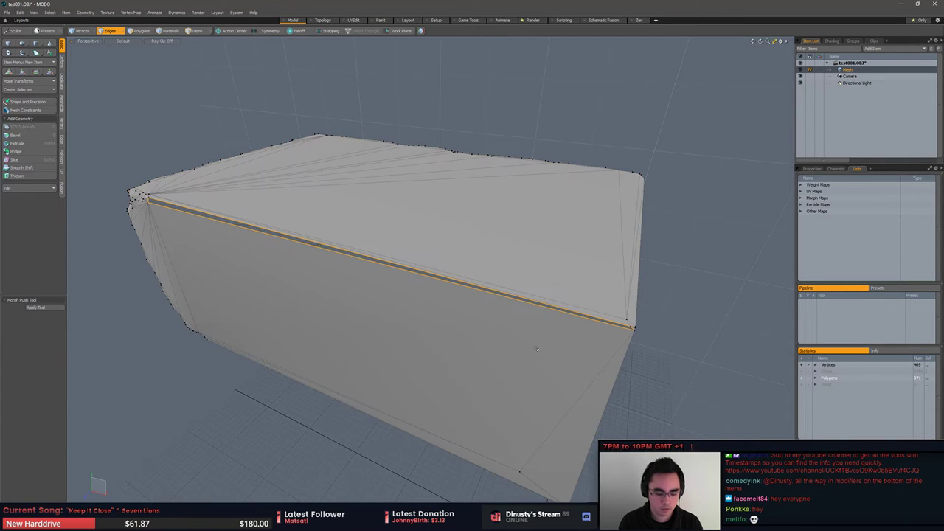
{"action": "key", "text": "p"}
Step: Triangulate the large four-sided face on the brick's long side
{"action": "key", "text": "3"}
{"action": "left_click", "coordinate": [253, 255]}
{"action": "left_click_drag", "start_coordinate": [253, 256], "coordinate": [337, 274], "text": "alt"}
{"action": "key", "text": "shift+t"}
{"action": "left_click", "coordinate": [730, 359]}
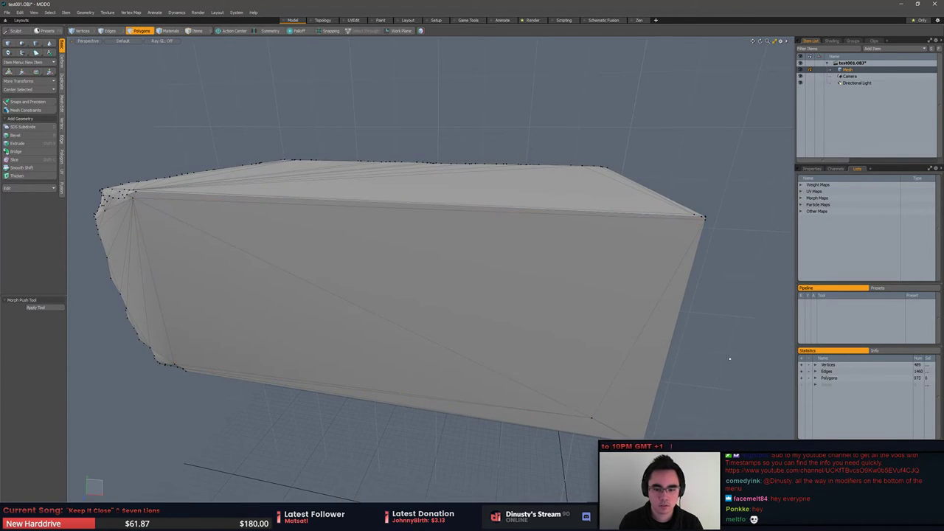
Step: Remove the edges that meet at the inner vertex near the long side's lower corner
{"action": "middle_click_drag", "start_coordinate": [730, 360], "coordinate": [583, 357]}
{"action": "key", "text": "2"}
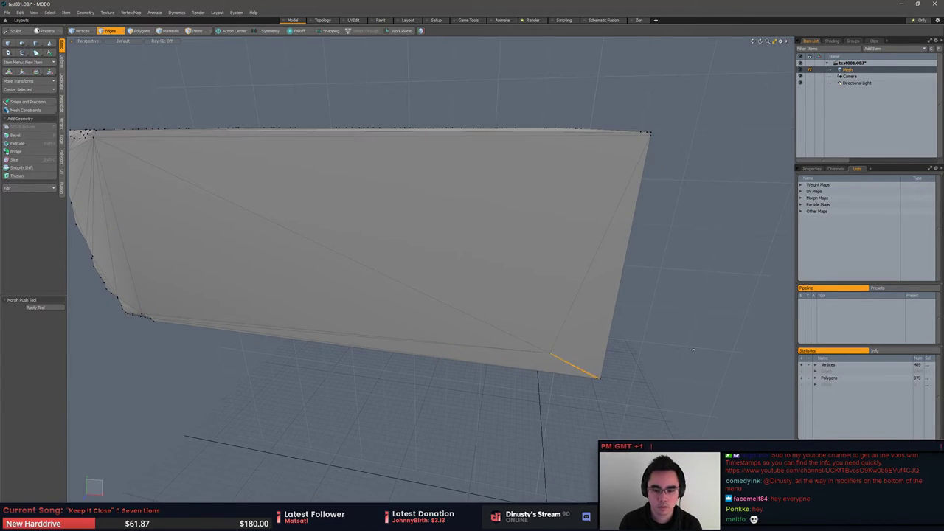
{"action": "left_click", "coordinate": [558, 332]}
{"action": "key", "text": "BackSpace"}
{"action": "left_click", "coordinate": [516, 337]}
{"action": "left_click_drag", "start_coordinate": [515, 343], "coordinate": [509, 354], "text": "shift"}
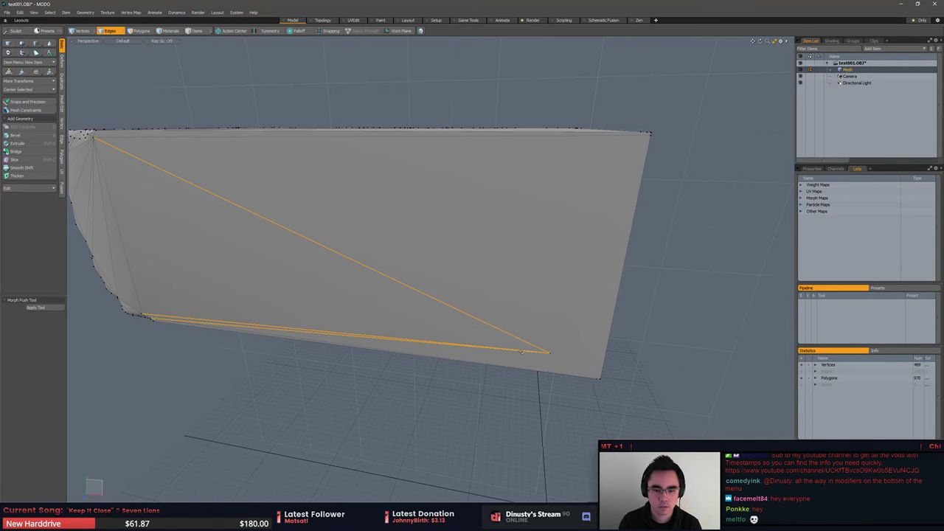
{"action": "key", "text": "BackSpace"}
Step: Remove the edge on the brick's underside that connects the inner vertex to the outer corner
{"action": "middle_click_drag", "start_coordinate": [667, 335], "coordinate": [475, 234]}
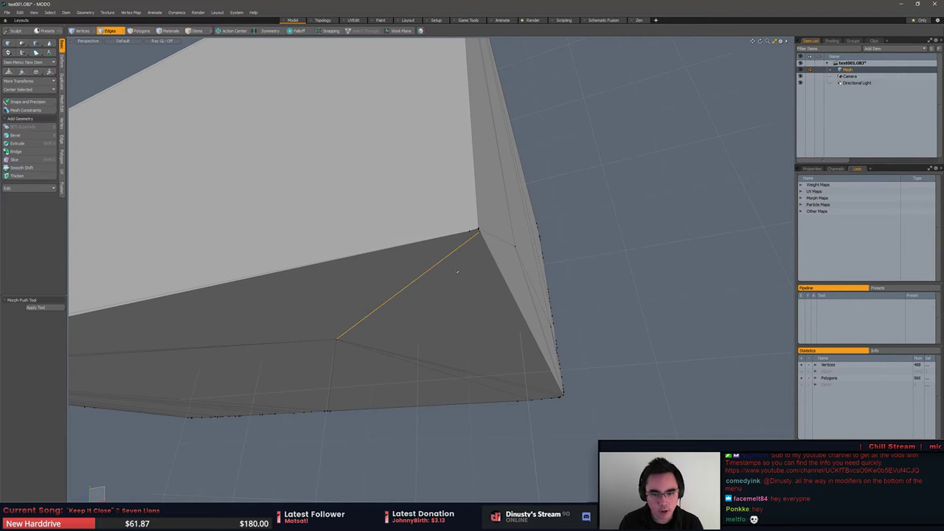
{"action": "left_click_drag", "start_coordinate": [478, 250], "coordinate": [526, 148], "text": "alt"}
{"action": "key", "text": "1"}
{"action": "middle_click_drag", "start_coordinate": [526, 148], "coordinate": [283, 252]}
{"action": "key", "text": "2"}
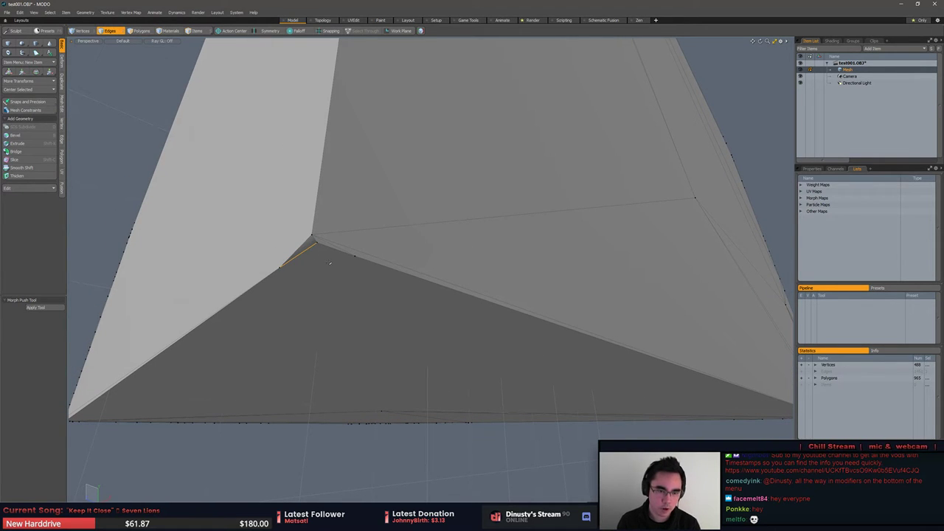
Step: Lower the brick's corner vertex slightly with the Move tool and geometry snapping enabled
{"action": "key", "text": "1"}
{"action": "left_click", "coordinate": [312, 234]}
{"action": "key", "text": "w"}
{"action": "key", "text": "x"}
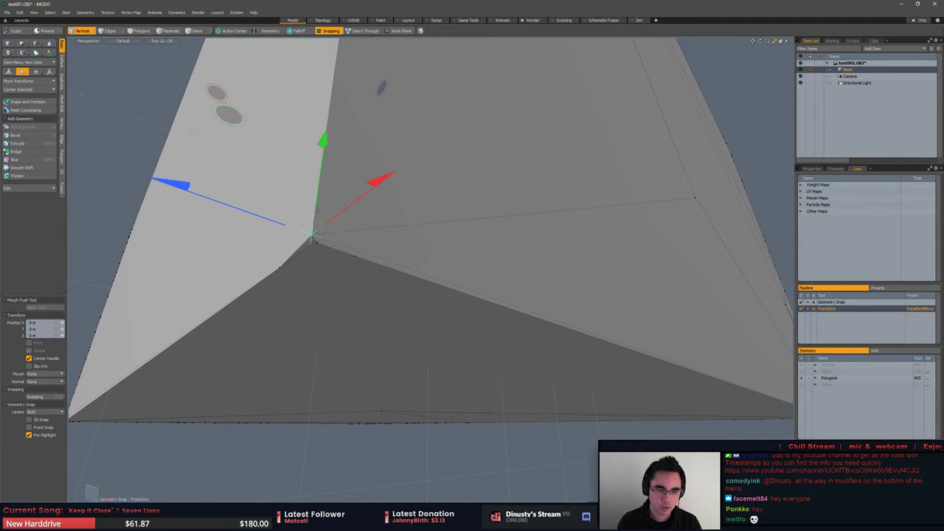
{"action": "left_click_drag", "start_coordinate": [320, 159], "coordinate": [309, 236]}
{"action": "left_click_drag", "start_coordinate": [301, 313], "coordinate": [312, 239]}
{"action": "key", "text": "space"}
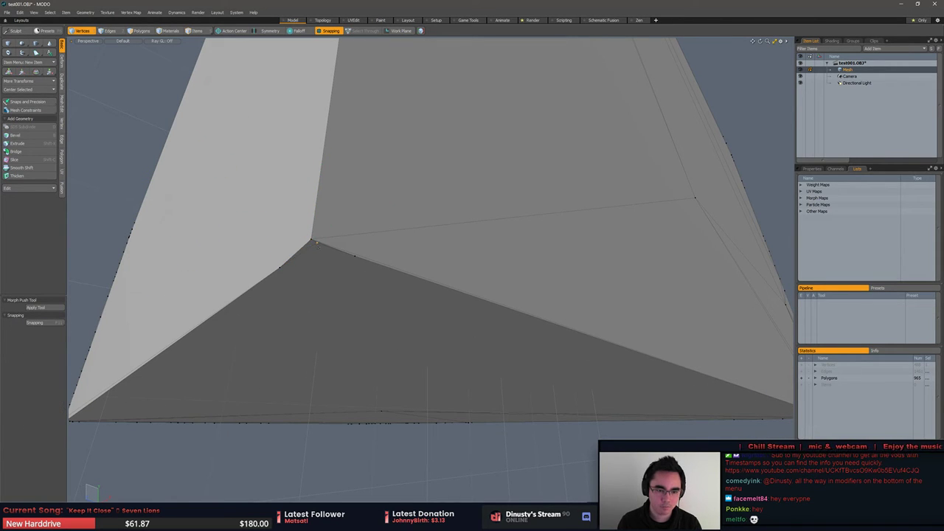
Step: Clean up the small leftover triangle and its extra vertices at the brick's corner
{"action": "key", "text": "2"}
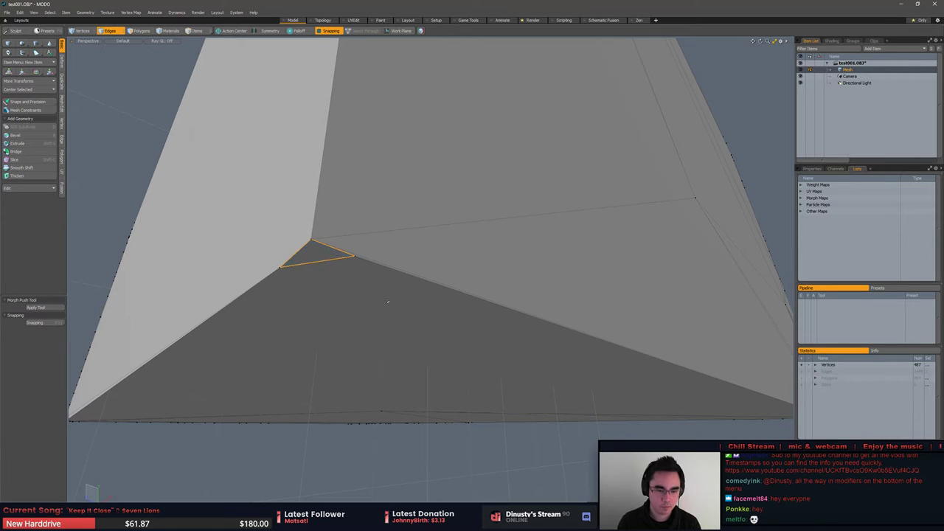
{"action": "key", "text": "ctrl+z"}
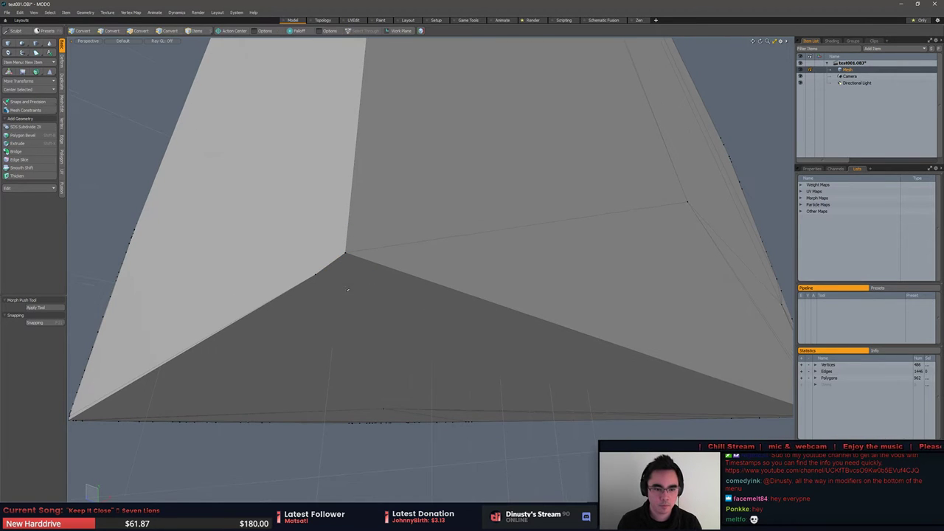
{"action": "key", "text": "1"}
{"action": "key", "text": "5"}
Step: Select the L-shaped face on the brick's underside and triangulate it
{"action": "left_click_drag", "start_coordinate": [347, 296], "coordinate": [495, 295], "text": "alt"}
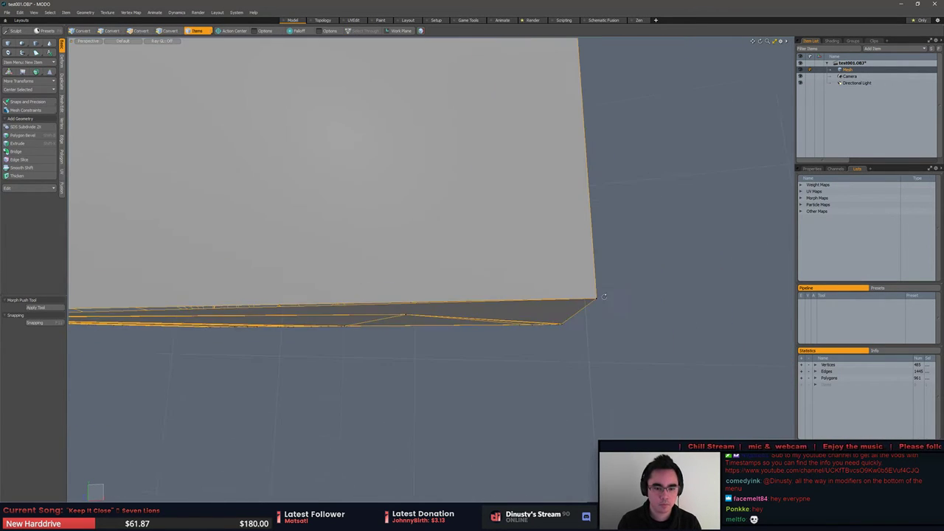
{"action": "scroll", "coordinate": [500, 280], "scroll_direction": "down", "scroll_amount": 3}
{"action": "left_click_drag", "start_coordinate": [500, 232], "coordinate": [504, 155], "text": "alt"}
{"action": "left_click", "coordinate": [505, 155]}
{"action": "key", "text": "3"}
{"action": "left_click", "coordinate": [565, 329]}
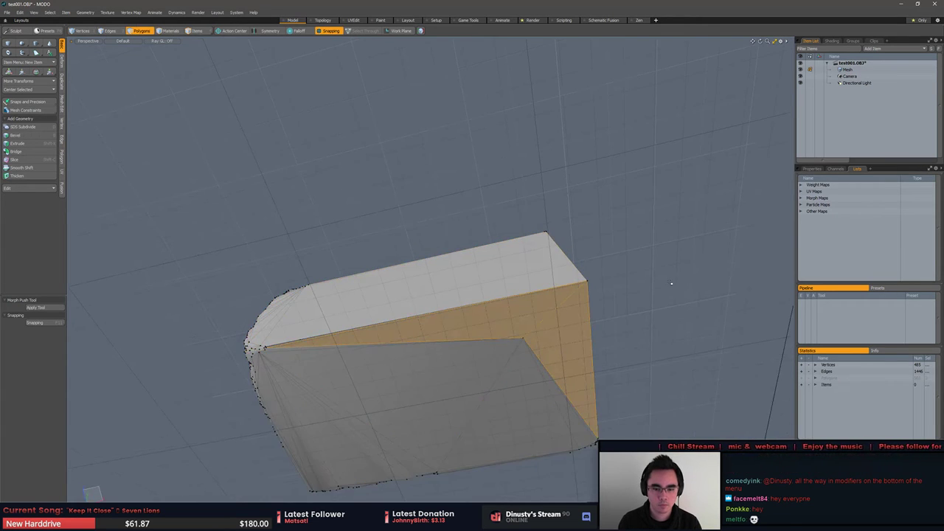
{"action": "key", "text": "]"}
Step: Bring up the Vertex Normal Toolkit and place its window clear of the brick
{"action": "left_click_drag", "start_coordinate": [670, 283], "coordinate": [661, 299], "text": "alt"}
{"action": "key", "text": "2"}
{"action": "left_click_drag", "start_coordinate": [379, 304], "coordinate": [503, 327], "text": "alt"}
{"action": "scroll", "coordinate": [462, 298], "scroll_direction": "up", "scroll_amount": 2}
{"action": "left_click_drag", "start_coordinate": [462, 298], "coordinate": [600, 14], "text": "alt"}
{"action": "left_click", "coordinate": [465, 265]}
{"action": "left_click", "coordinate": [454, 238]}
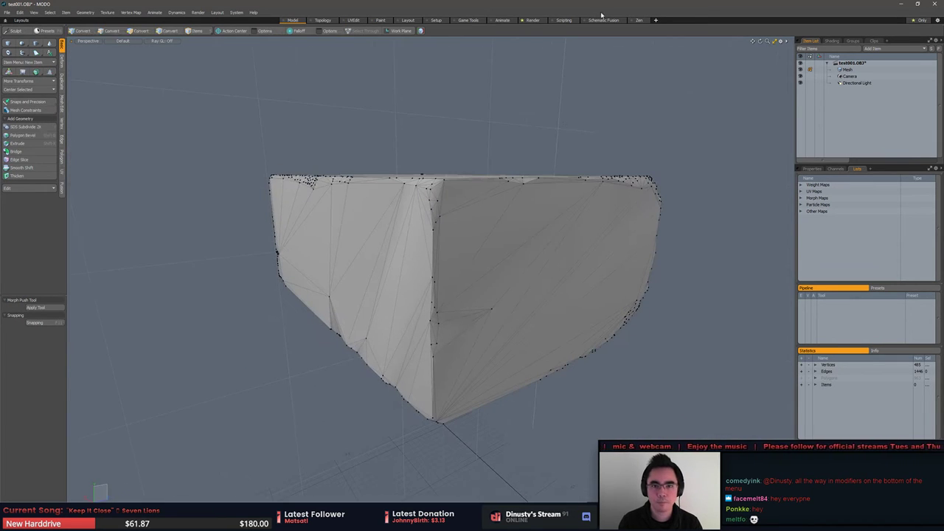
{"action": "left_click", "coordinate": [421, 31]}
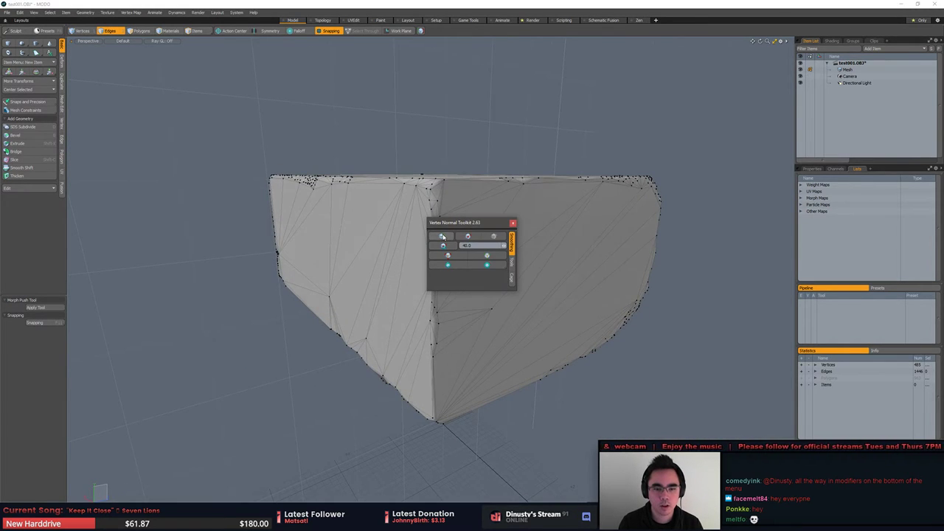
{"action": "left_click_drag", "start_coordinate": [465, 222], "coordinate": [754, 68]}
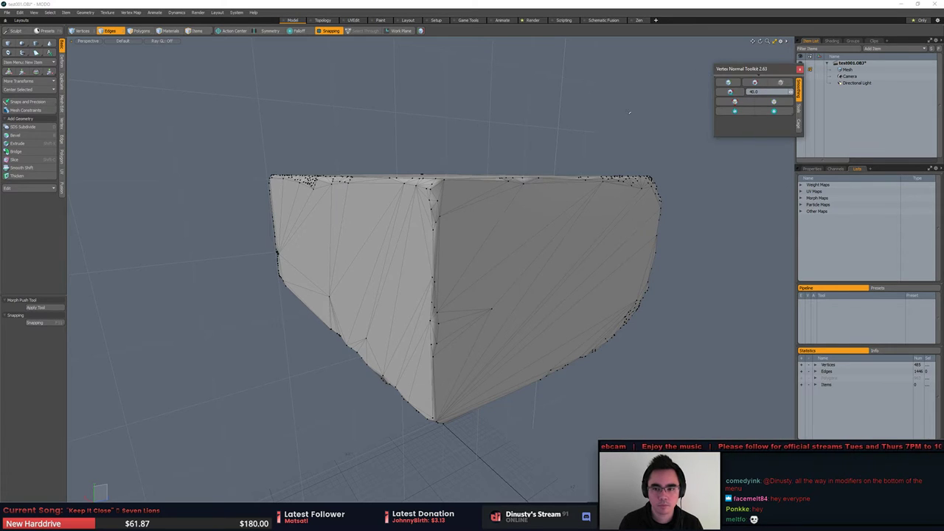
Step: Select the brick's coplanar edges with a flatness of 0.005 and switch to polygon selection on its top face
{"action": "mouse_move", "coordinate": [463, 119]}
{"action": "left_mouse_down", "text": "alt"}
{"action": "mouse_move", "coordinate": [540, 150]}
{"action": "mouse_move", "coordinate": [473, 121]}
{"action": "left_mouse_up", "text": "alt"}
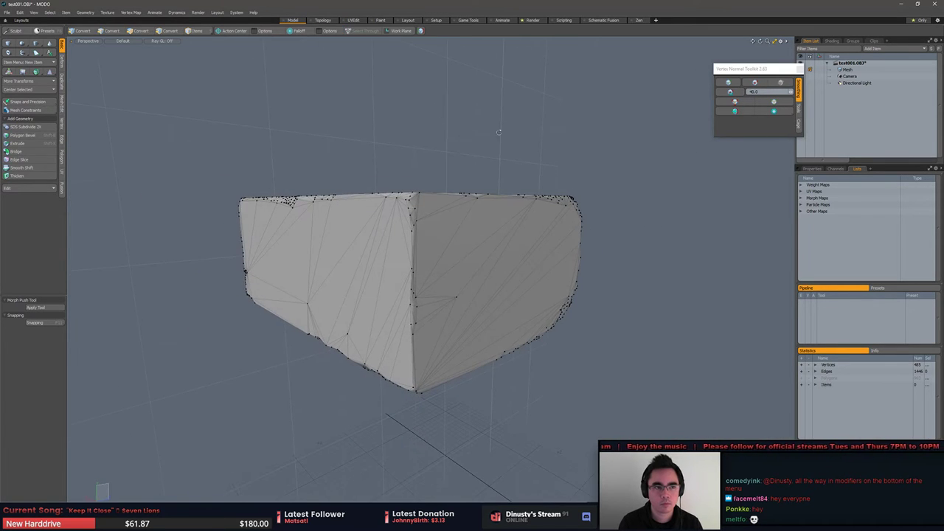
{"action": "left_click", "coordinate": [50, 13]}
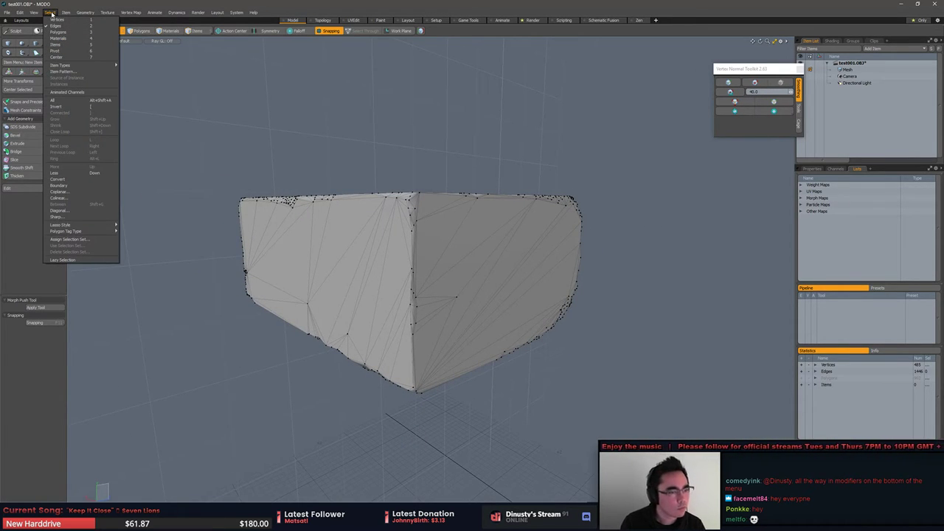
{"action": "left_click", "coordinate": [92, 193]}
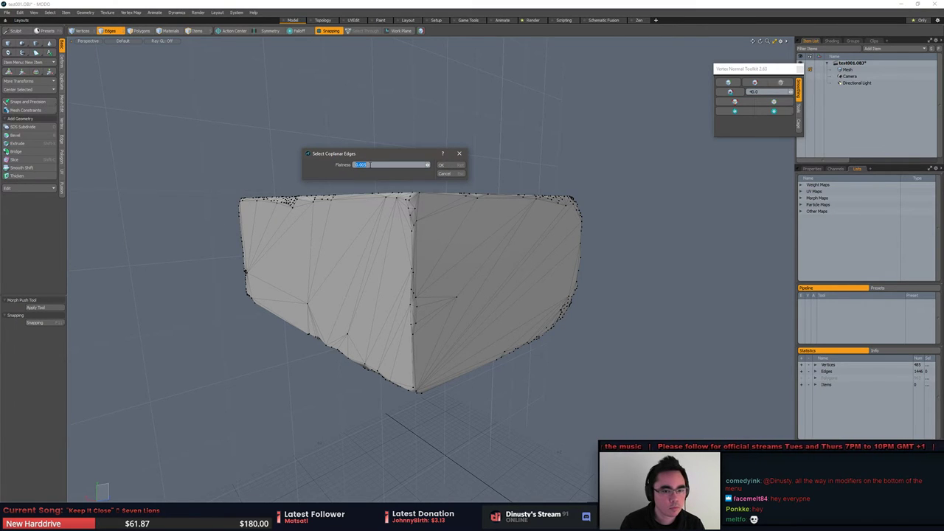
{"action": "left_click", "coordinate": [441, 165]}
{"action": "left_click_drag", "start_coordinate": [455, 164], "coordinate": [416, 176], "text": "alt"}
{"action": "key", "text": "3"}
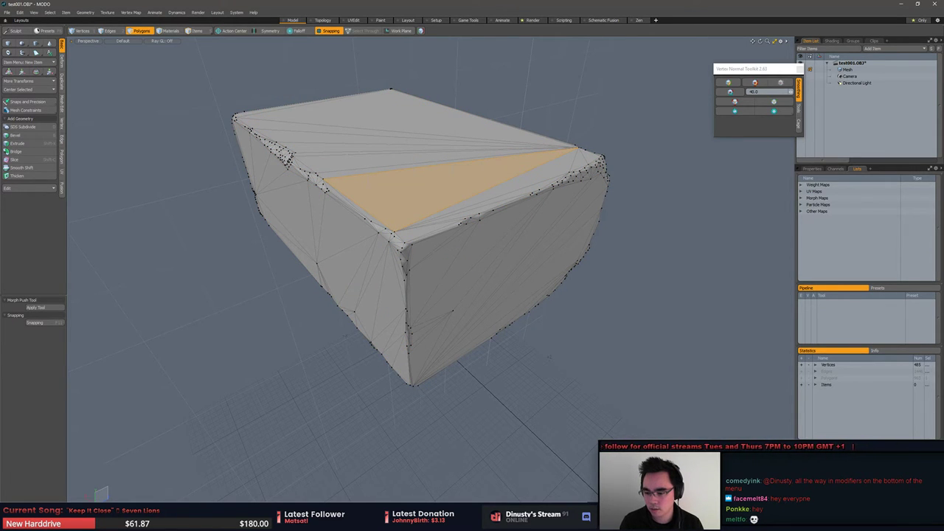
Step: Map the select.edgeCoplanar 0.005 command from the command history to the Shift-1 shortcut
{"action": "key", "text": "F5"}
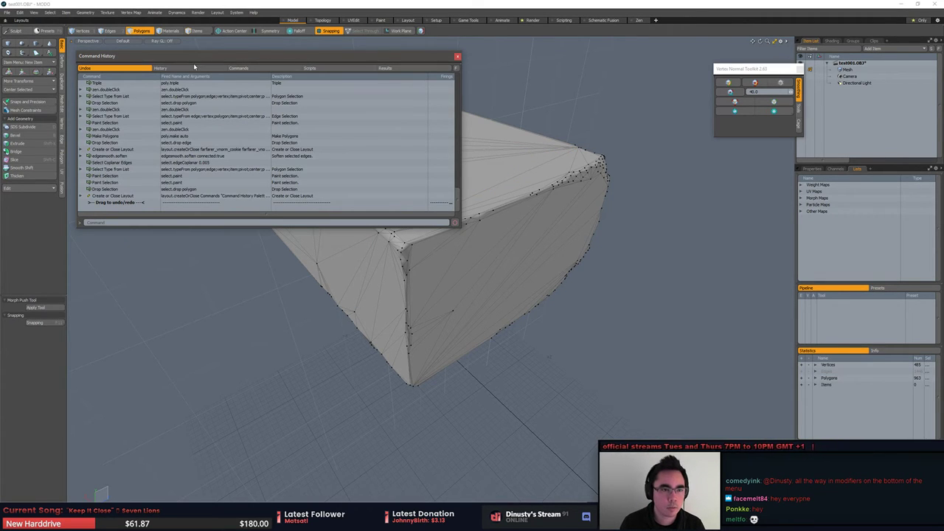
{"action": "left_click", "coordinate": [218, 69]}
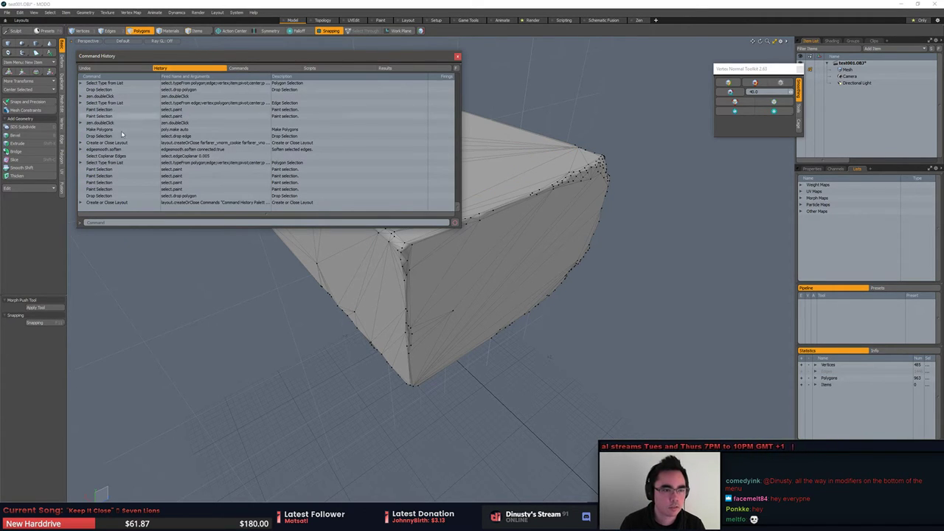
{"action": "left_click", "coordinate": [130, 156]}
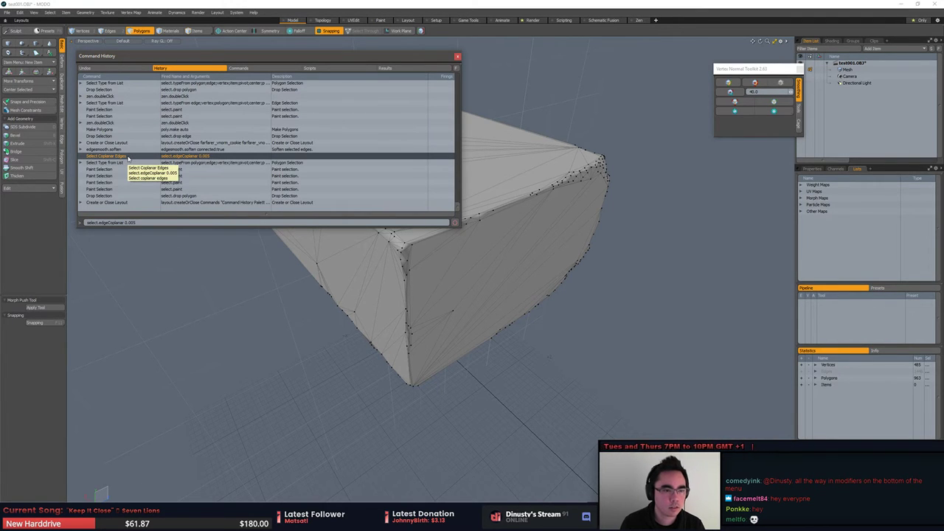
{"action": "right_click", "coordinate": [128, 159]}
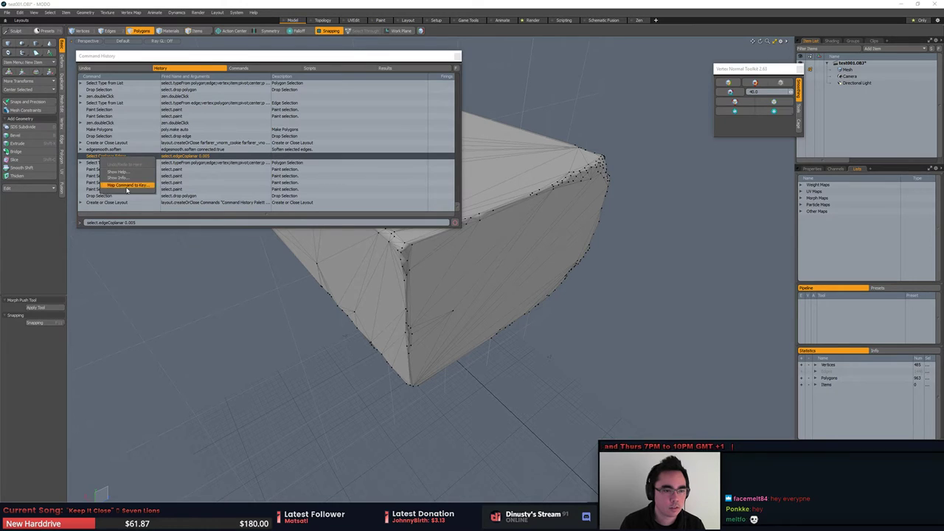
{"action": "left_click", "coordinate": [128, 189]}
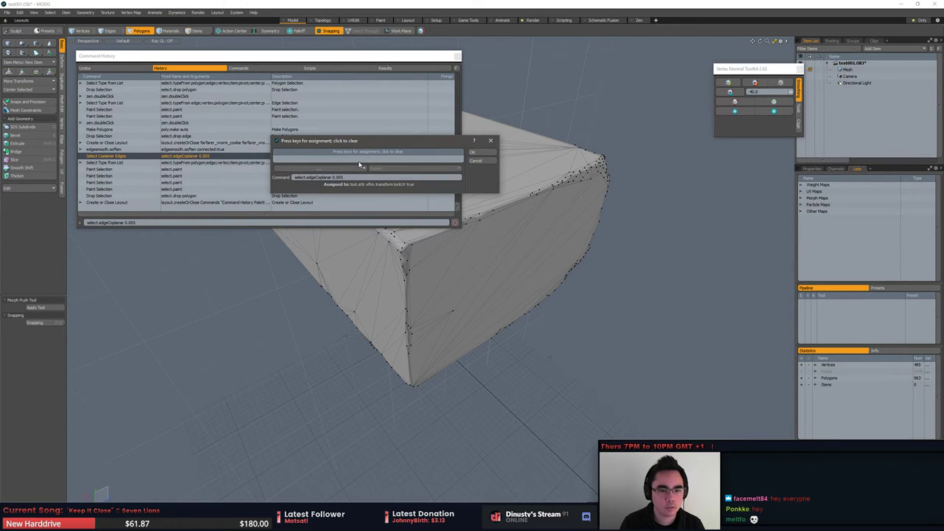
{"action": "key", "text": "ctrl"}
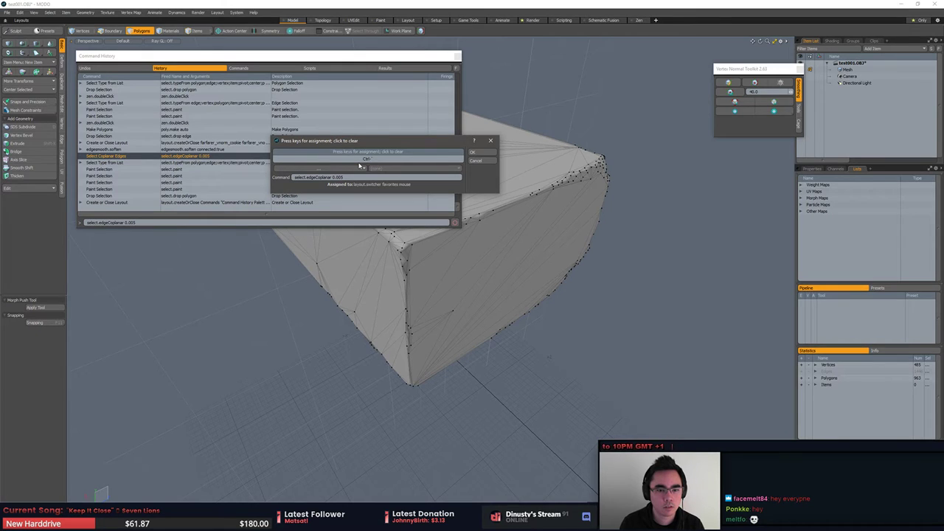
{"action": "key", "text": "shift+grave"}
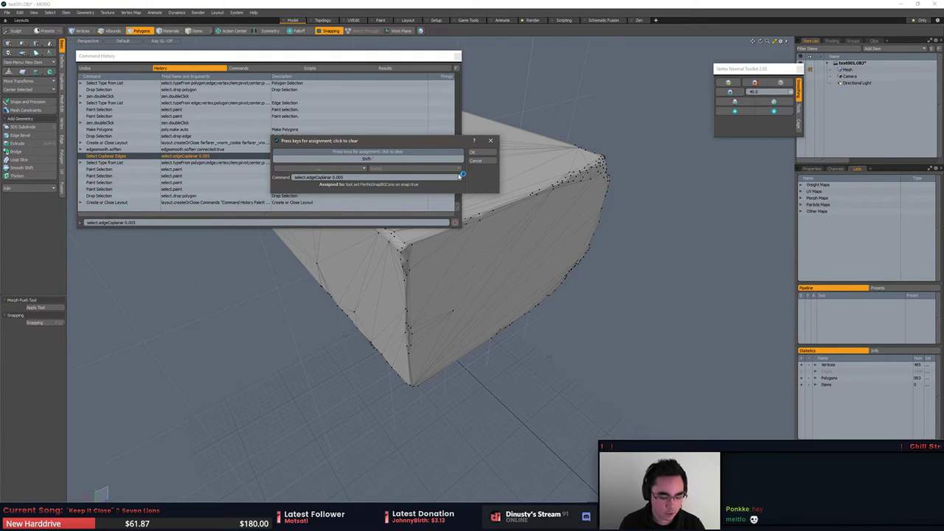
{"action": "key", "text": "shift+space"}
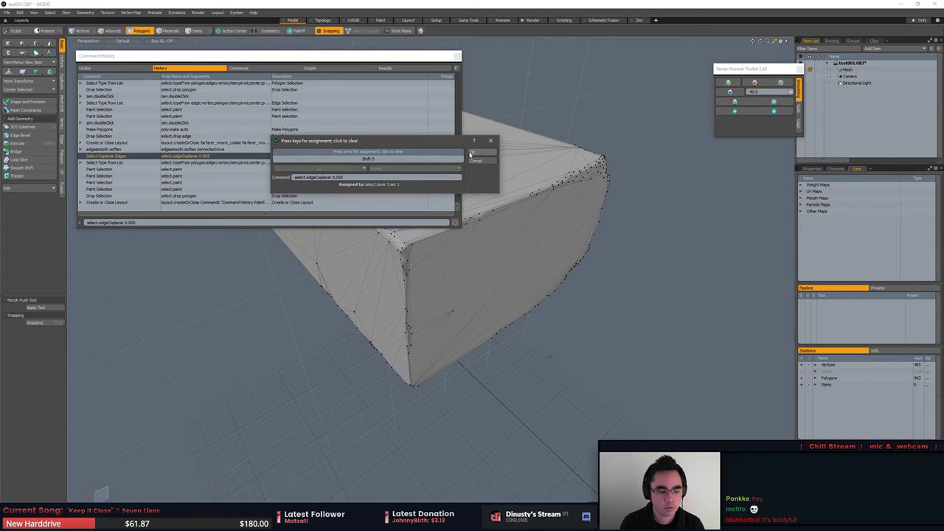
{"action": "left_click", "coordinate": [471, 152]}
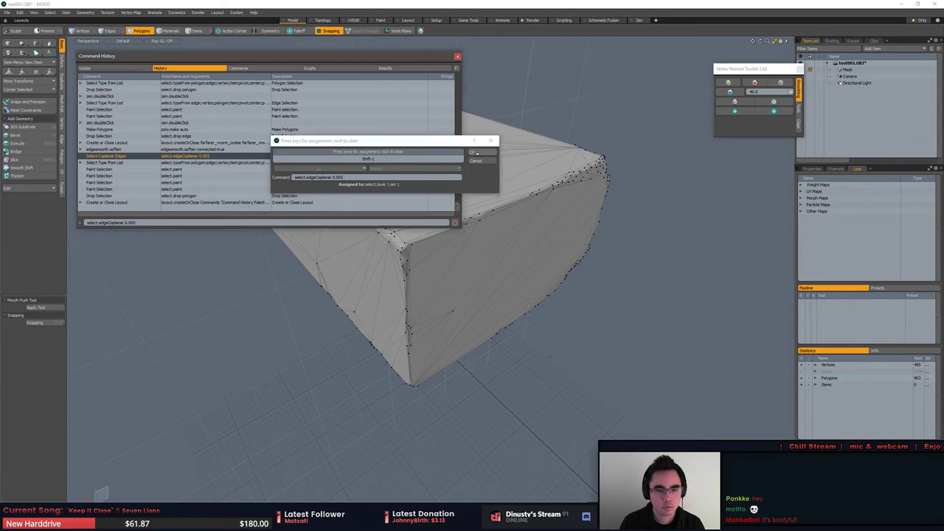
{"action": "left_click", "coordinate": [426, 186]}
{"action": "left_click", "coordinate": [458, 56]}
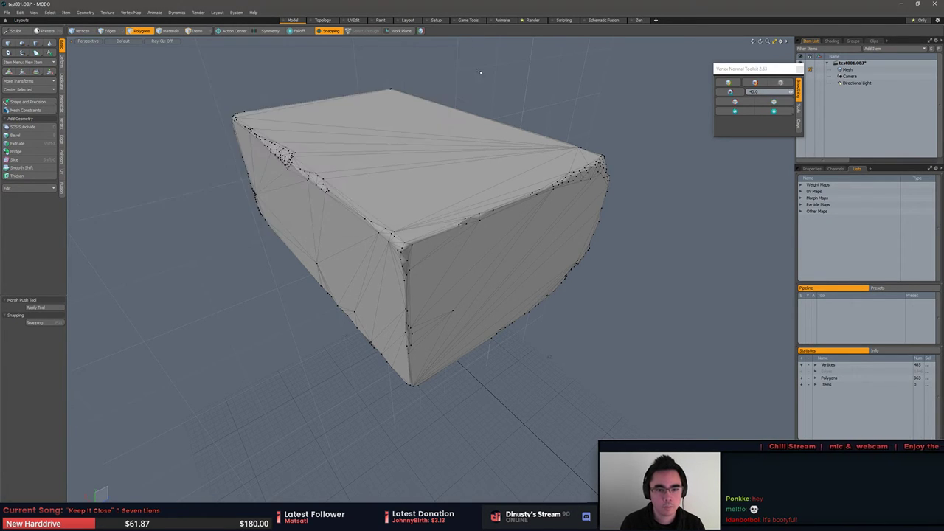
Step: Test the new shortcut by selecting the brick's coplanar edges, and return to polygon selection with the large top triangle
{"action": "left_click_drag", "start_coordinate": [480, 74], "coordinate": [532, 96], "text": "alt"}
{"action": "key", "text": "shift+1"}
{"action": "left_click_drag", "start_coordinate": [553, 140], "coordinate": [525, 141], "text": "alt"}
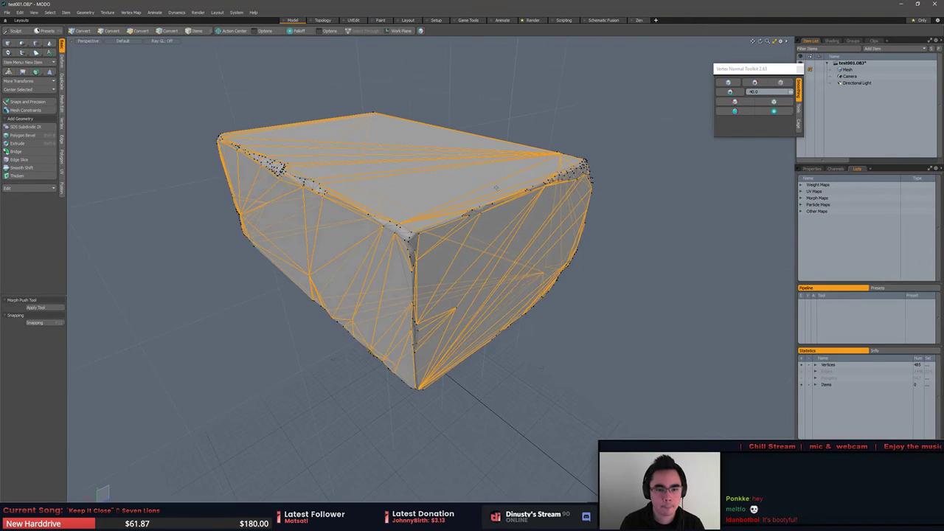
{"action": "key", "text": "3"}
{"action": "key", "text": "2"}
{"action": "key", "text": "3"}
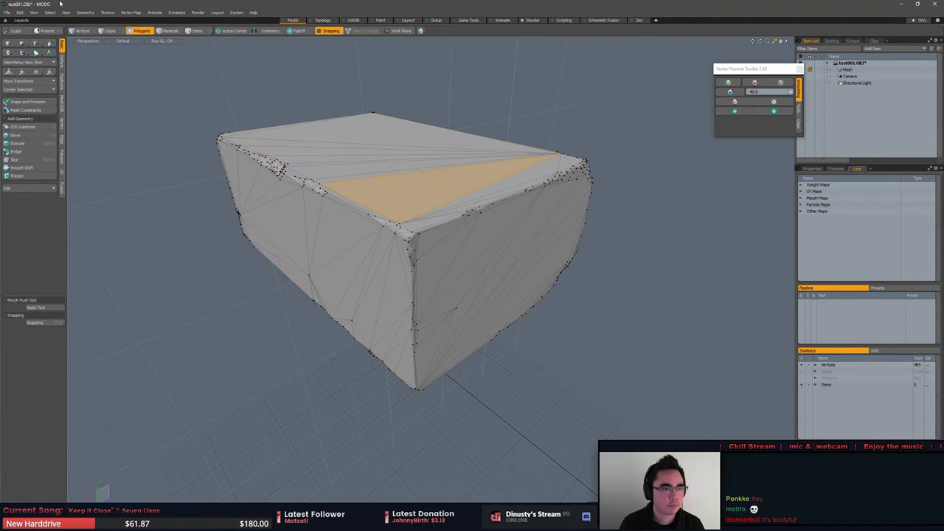
Step: Try a coplanar selection from the large triangle on the brick's top face with a flatness of 4.0
{"action": "left_click", "coordinate": [49, 13]}
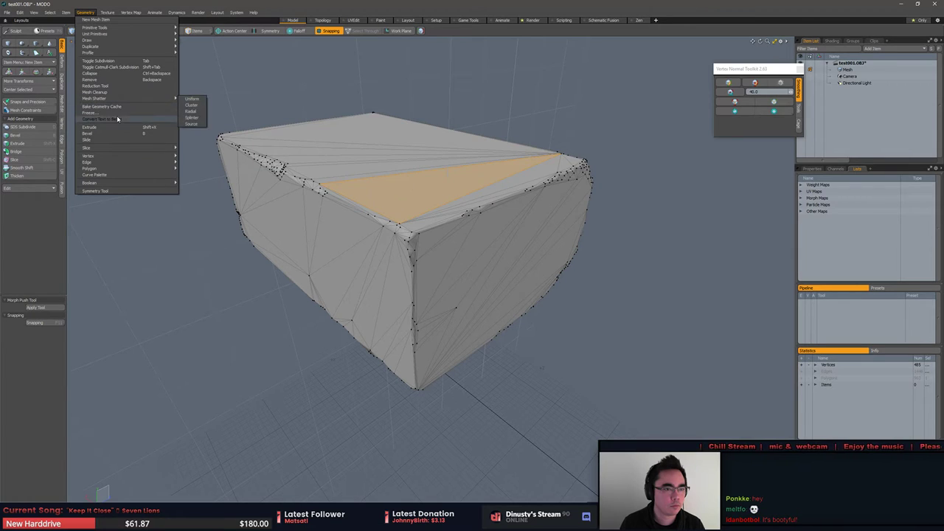
{"action": "mouse_move", "coordinate": [50, 12]}
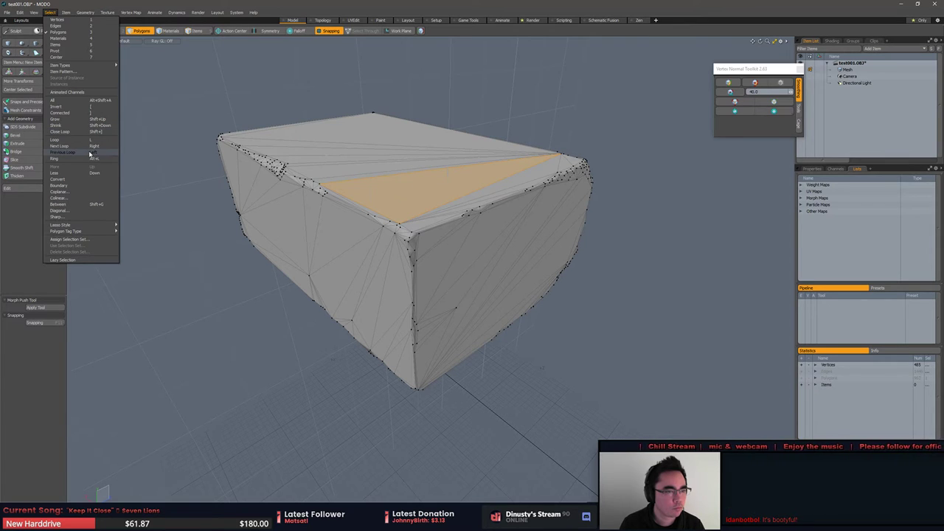
{"action": "left_click", "coordinate": [98, 192]}
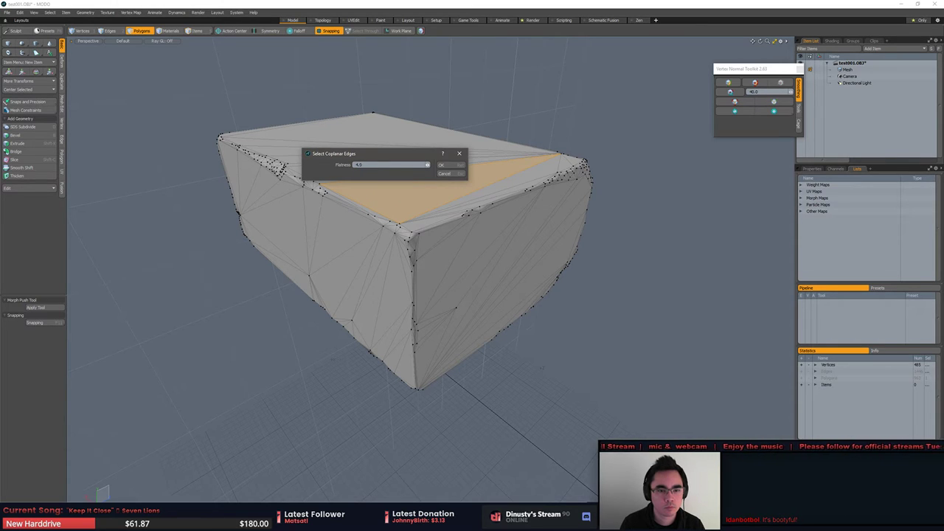
{"action": "left_click", "coordinate": [459, 166]}
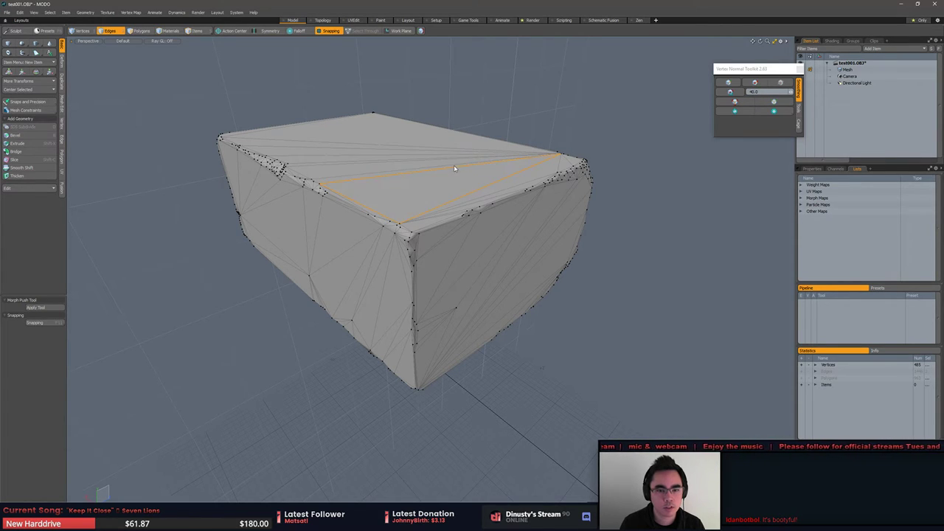
Step: Select all the coplanar polygons that form the brick's large flat top face
{"action": "key", "text": "3"}
{"action": "left_click_drag", "start_coordinate": [574, 80], "coordinate": [404, 272], "text": "alt"}
{"action": "key", "text": "5"}
{"action": "key", "text": "Escape"}
{"action": "key", "text": "3"}
{"action": "scroll", "coordinate": [380, 214], "scroll_direction": "up", "scroll_amount": 4}
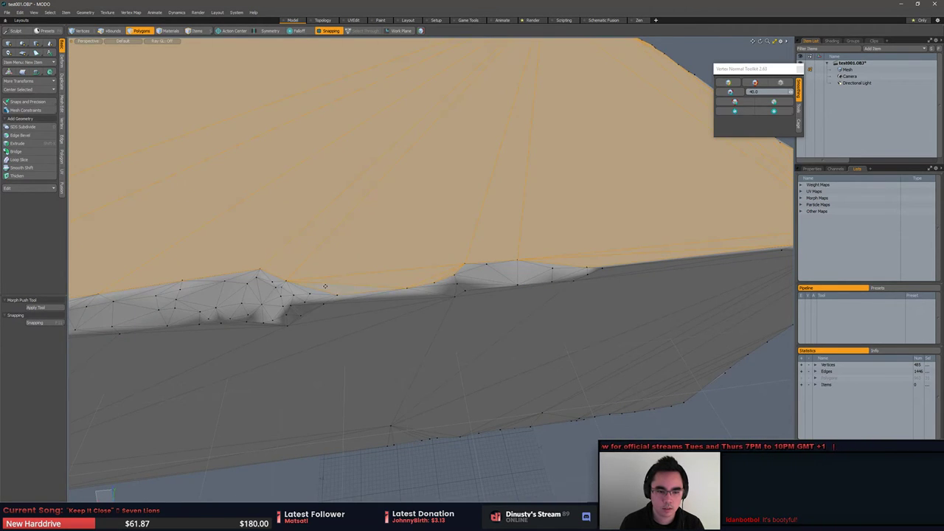
{"action": "left_click_drag", "start_coordinate": [324, 286], "coordinate": [348, 285], "text": "alt"}
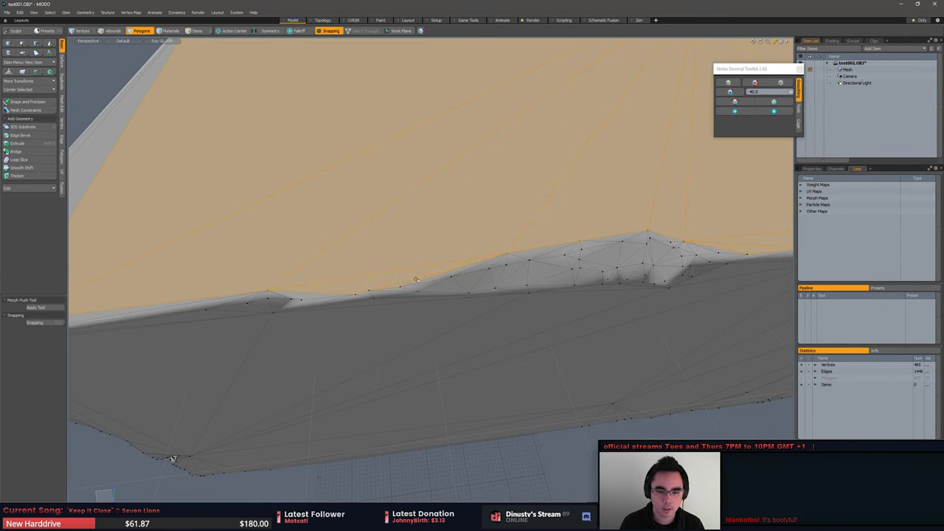
Step: Undo the stray selection change and examine the borders of the selected flat face along the chipped edges and corners
{"action": "left_click", "coordinate": [411, 156]}
{"action": "scroll", "coordinate": [411, 156], "scroll_direction": "down", "scroll_amount": 4}
{"action": "left_click_drag", "start_coordinate": [411, 156], "coordinate": [611, 331], "text": "alt"}
{"action": "key", "text": "ctrl+z"}
{"action": "scroll", "coordinate": [560, 206], "scroll_direction": "up", "scroll_amount": 3}
{"action": "scroll", "coordinate": [517, 310], "scroll_direction": "down", "scroll_amount": 3}
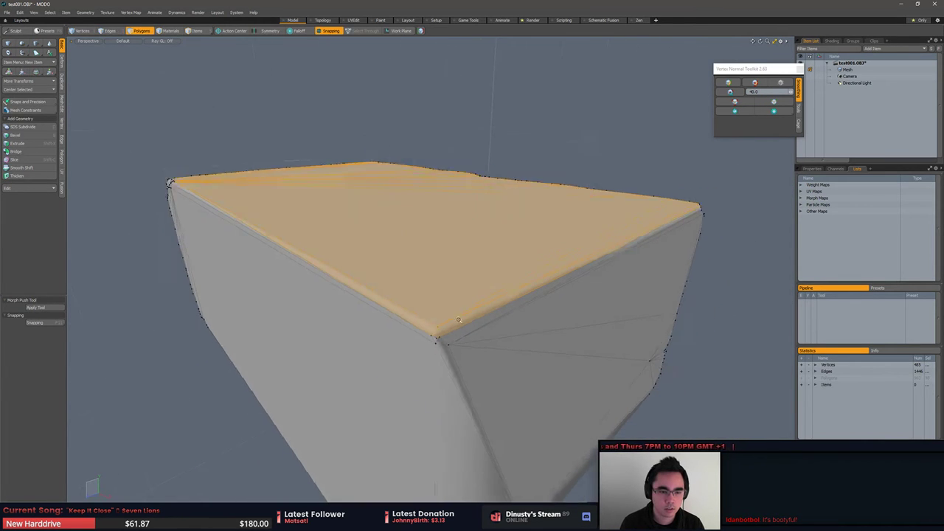
{"action": "left_click_drag", "start_coordinate": [509, 310], "coordinate": [612, 314], "text": "alt"}
{"action": "scroll", "coordinate": [568, 304], "scroll_direction": "up", "scroll_amount": 3}
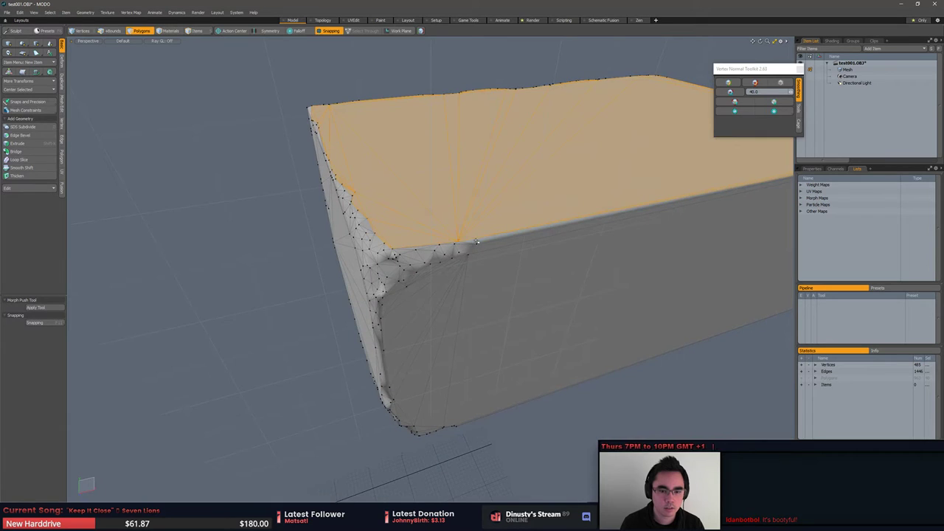
{"action": "left_click_drag", "start_coordinate": [378, 248], "coordinate": [569, 340], "text": "alt"}
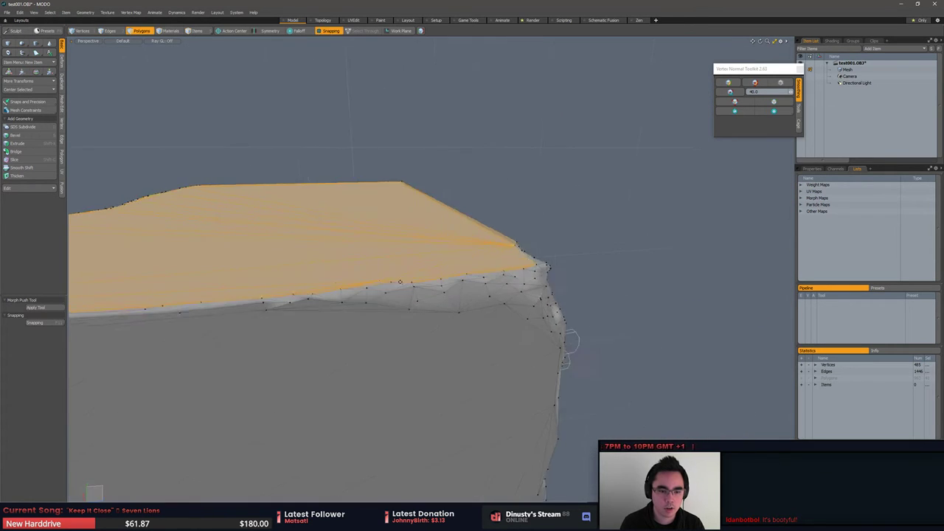
{"action": "scroll", "coordinate": [569, 340], "scroll_direction": "up", "scroll_amount": 2}
{"action": "left_click_drag", "start_coordinate": [421, 284], "coordinate": [502, 369], "text": "alt"}
Step: Adjust the smoothing of the selected flat face with the Vertex Normal Toolkit and clear the selection
{"action": "left_click", "coordinate": [753, 84]}
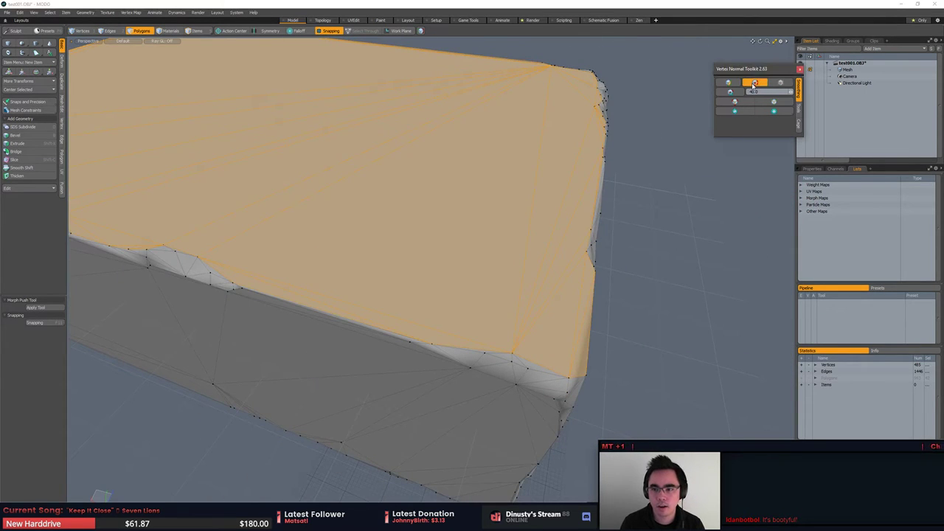
{"action": "left_click", "coordinate": [647, 196]}
{"action": "left_click_drag", "start_coordinate": [647, 196], "coordinate": [558, 147], "text": "alt"}
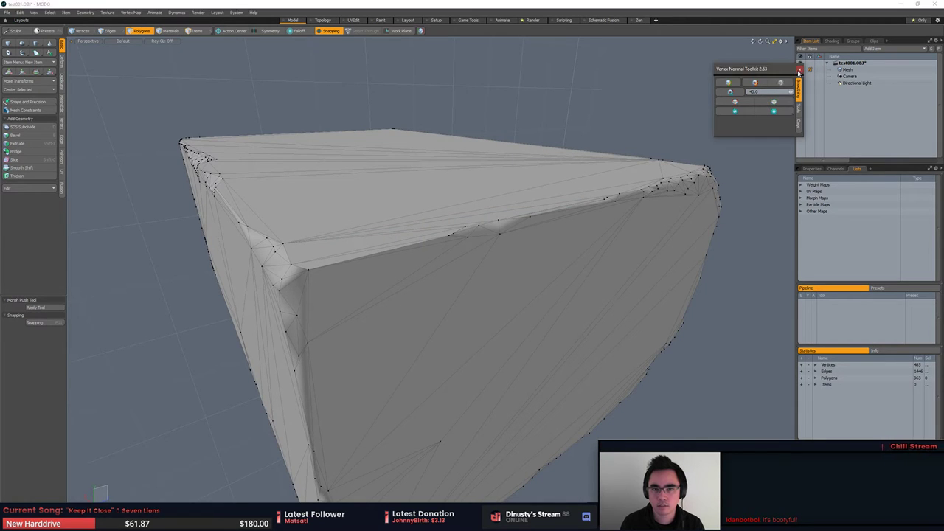
Step: Switch to the Game Tools layout and restore it to its baseline version
{"action": "left_click", "coordinate": [322, 20]}
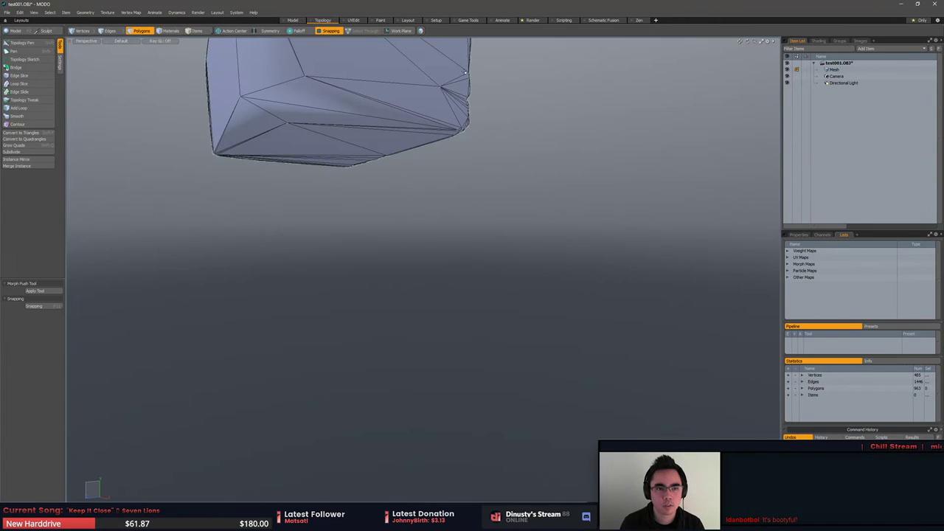
{"action": "left_click", "coordinate": [465, 20]}
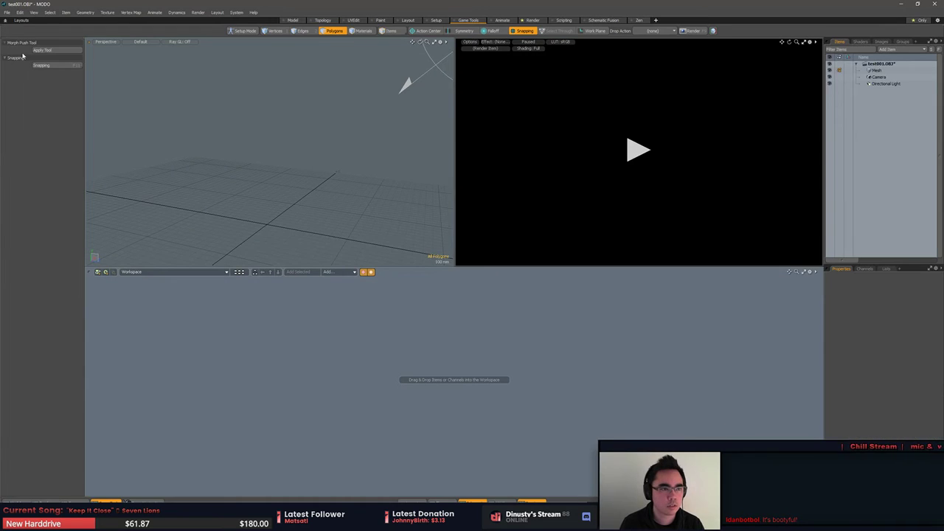
{"action": "left_click", "coordinate": [216, 12]}
{"action": "mouse_move", "coordinate": [237, 12]}
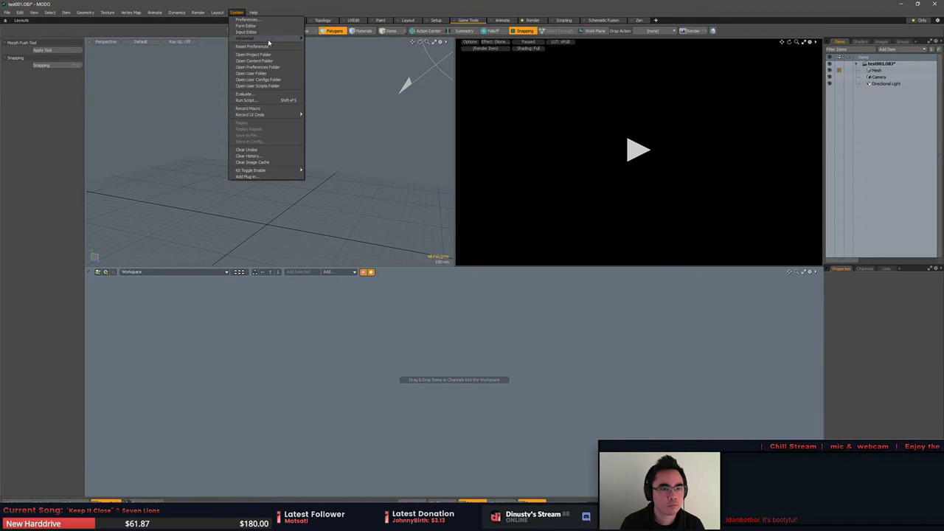
{"action": "mouse_move", "coordinate": [277, 116]}
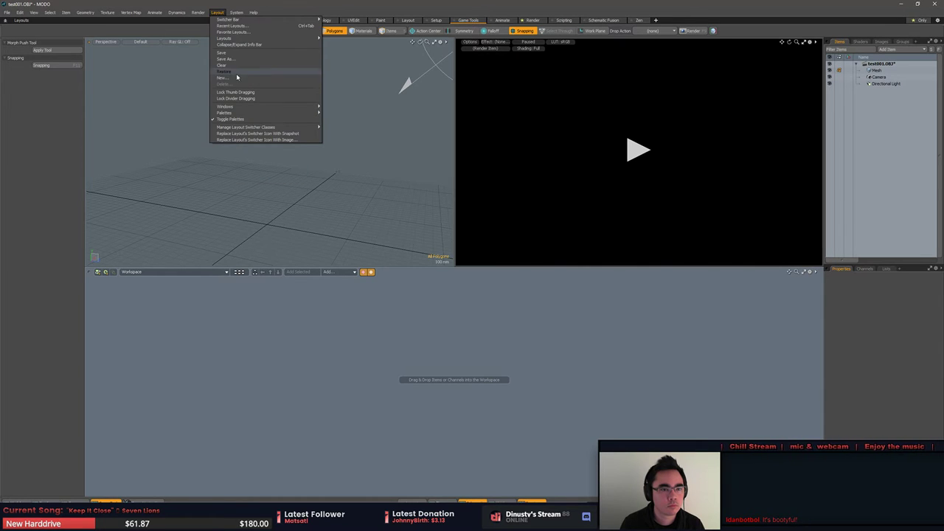
{"action": "left_click", "coordinate": [237, 74]}
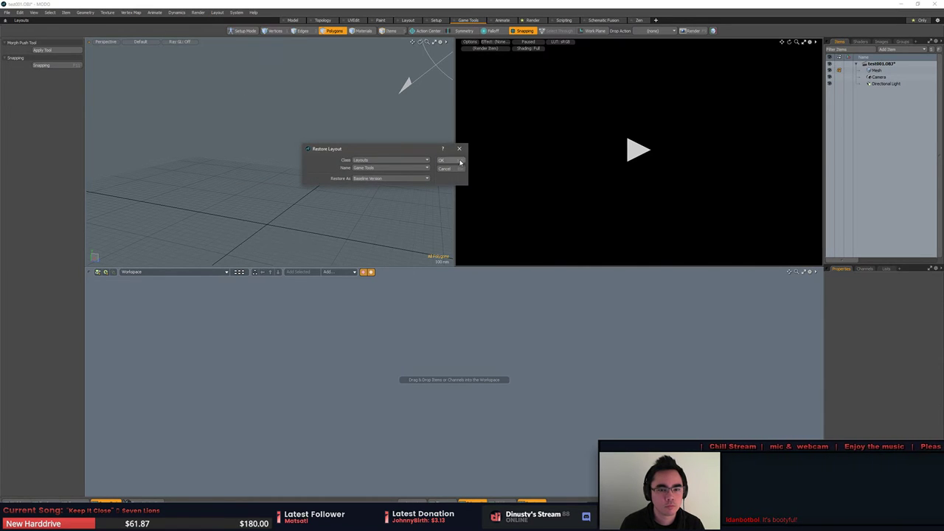
{"action": "left_click", "coordinate": [459, 161]}
{"action": "left_click", "coordinate": [473, 169]}
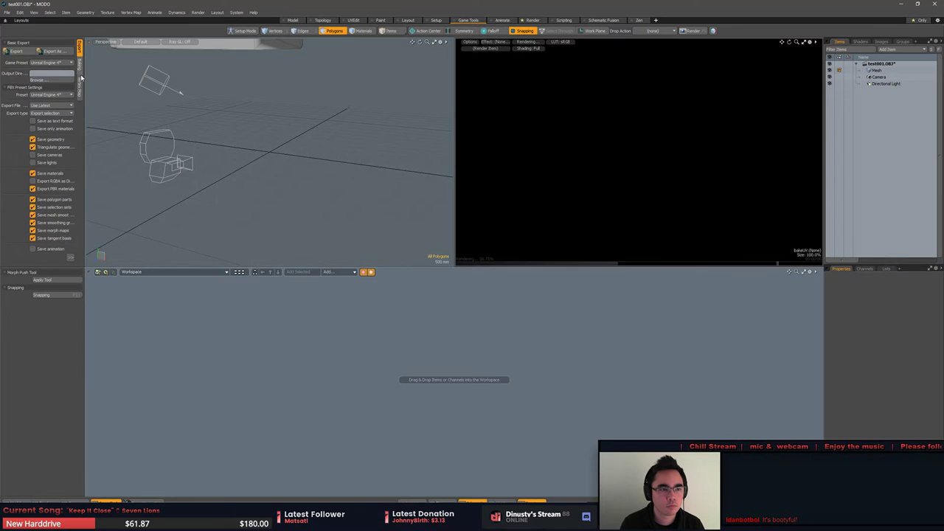
Step: Show the vertex map tools, detach the Game Tools palette as a floating window, and return to the Model layout
{"action": "left_click", "coordinate": [79, 87]}
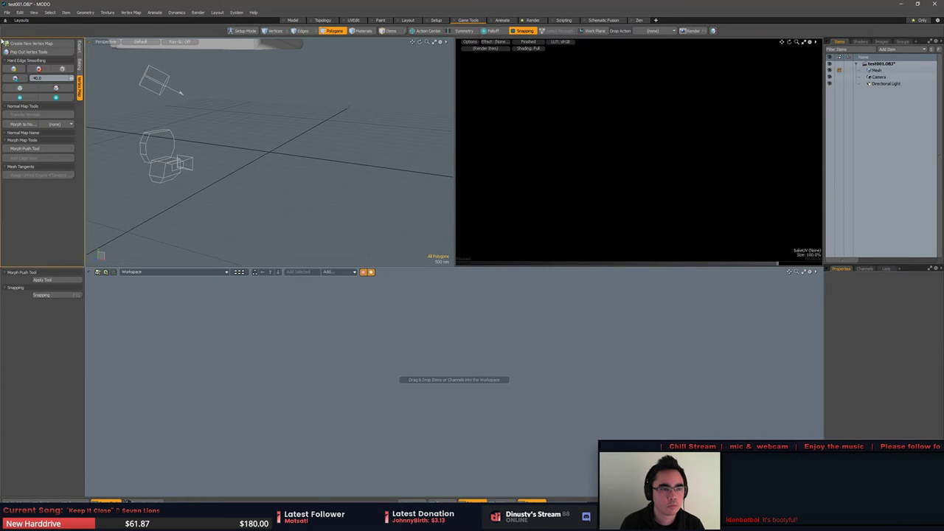
{"action": "left_click_drag", "start_coordinate": [5, 42], "coordinate": [205, 120]}
{"action": "left_click", "coordinate": [293, 20]}
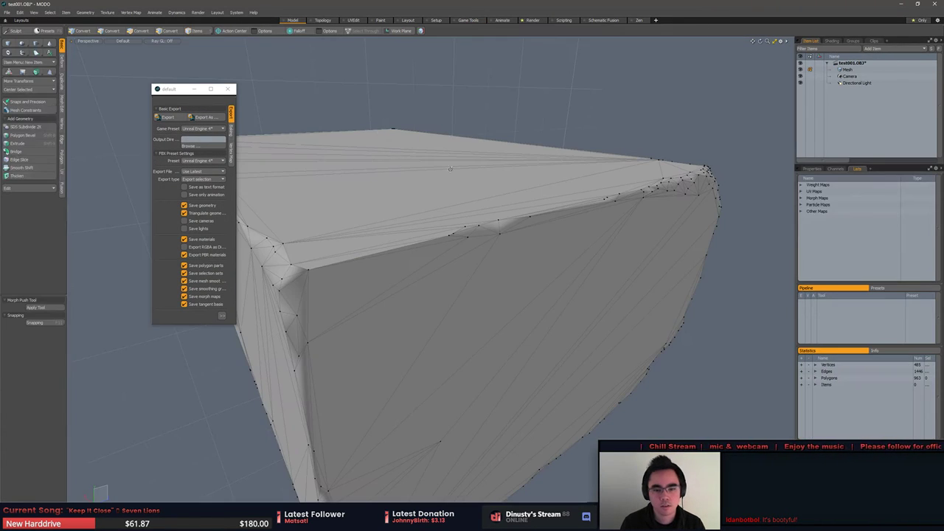
Step: Show the vertex map tools in the floating palette, apply a Hard Edge Smoothing command to the brick, and switch to item mode
{"action": "left_click_drag", "start_coordinate": [445, 239], "coordinate": [402, 233], "text": "alt"}
{"action": "left_click", "coordinate": [231, 154]}
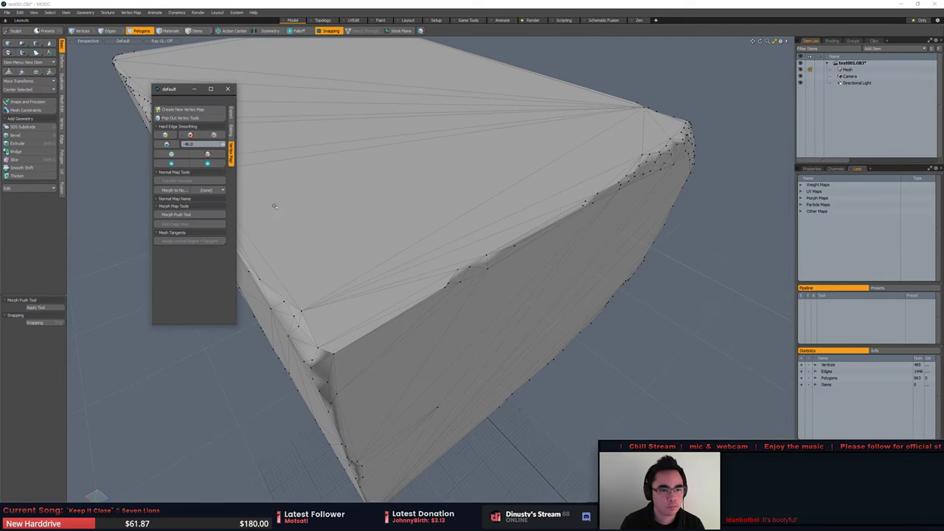
{"action": "left_click_drag", "start_coordinate": [274, 205], "coordinate": [267, 177], "text": "alt"}
{"action": "left_click", "coordinate": [211, 154]}
{"action": "left_click_drag", "start_coordinate": [339, 190], "coordinate": [326, 162], "text": "alt"}
{"action": "key", "text": "3"}
{"action": "key", "text": "5"}
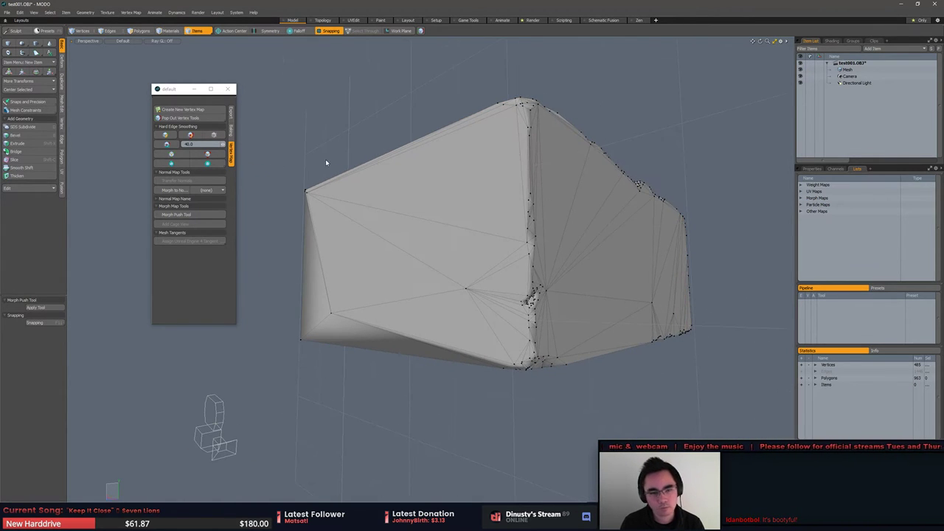
Step: Close MODO and discard the unsaved changes to test001.OBJ
{"action": "left_click", "coordinate": [7, 12]}
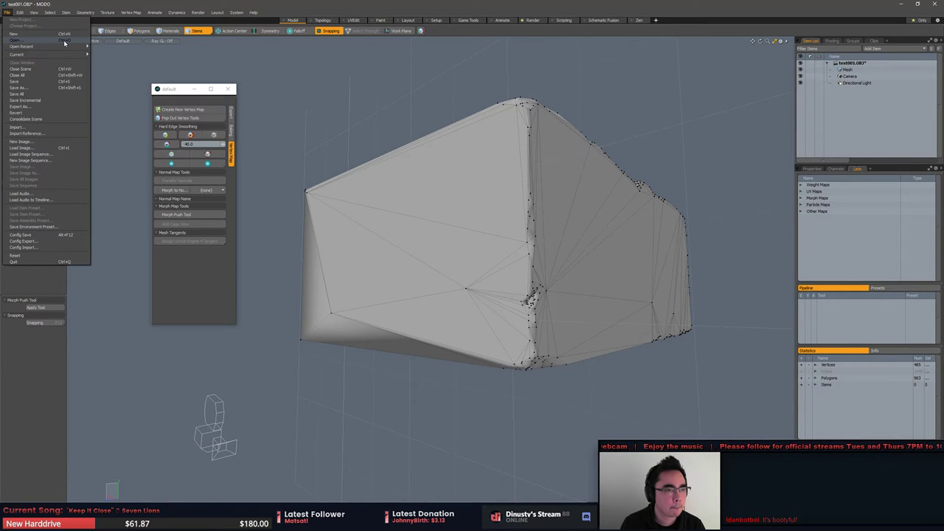
{"action": "left_click", "coordinate": [63, 41]}
{"action": "left_click", "coordinate": [935, 6]}
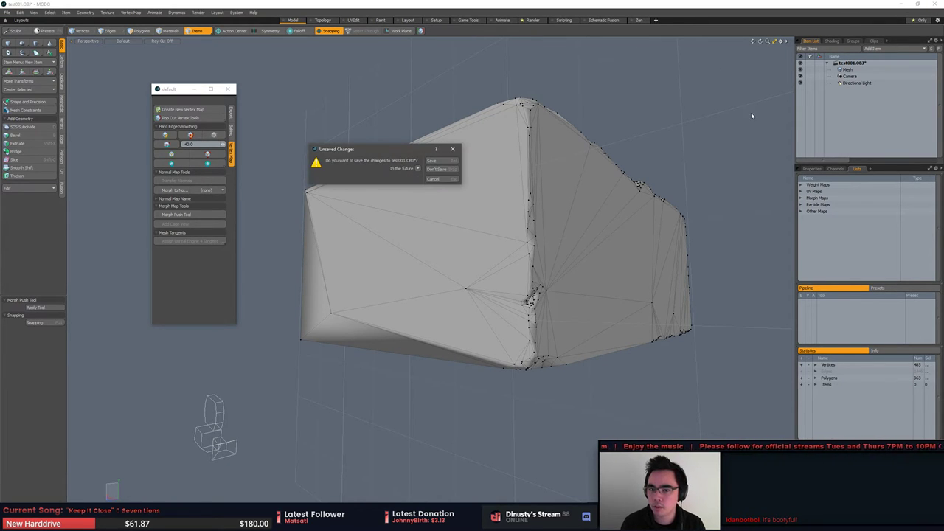
{"action": "left_click", "coordinate": [437, 169]}
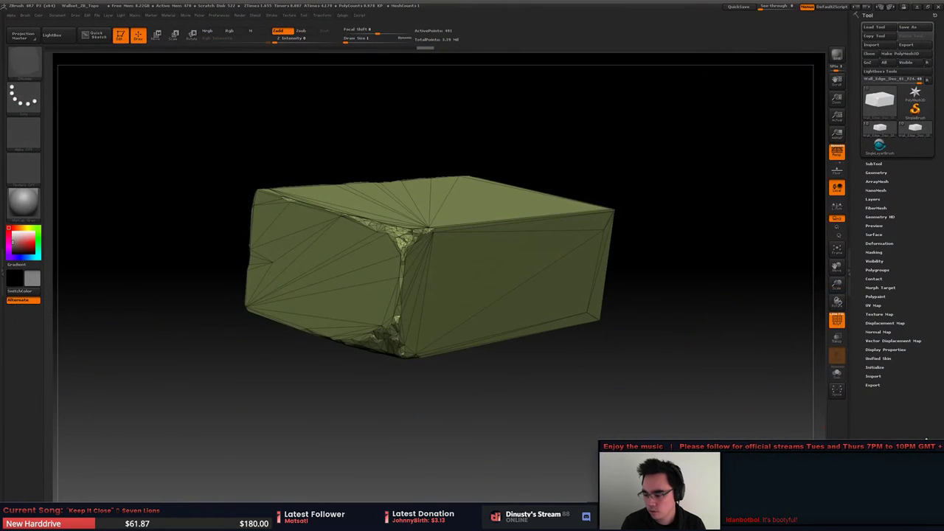
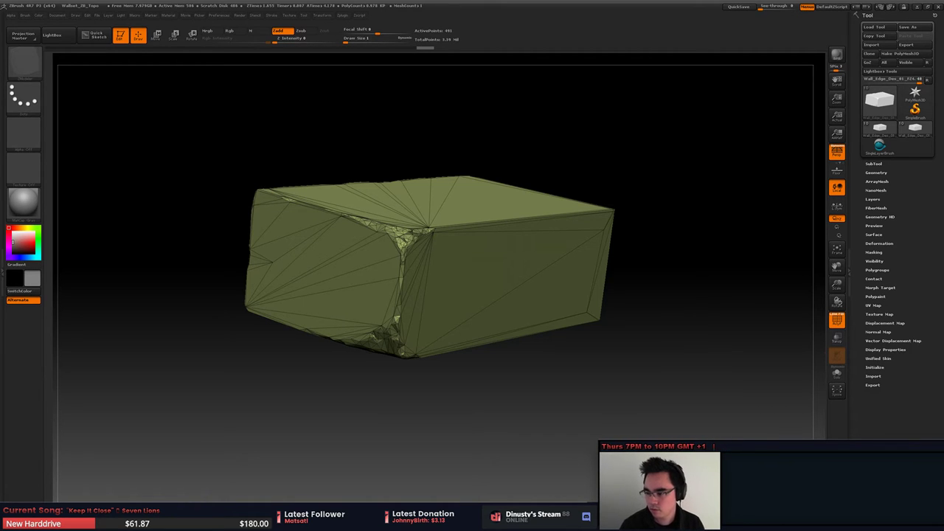
Step: Switch to the new, empty MODO session and display the Model layout
{"action": "key", "text": "alt+Tab"}
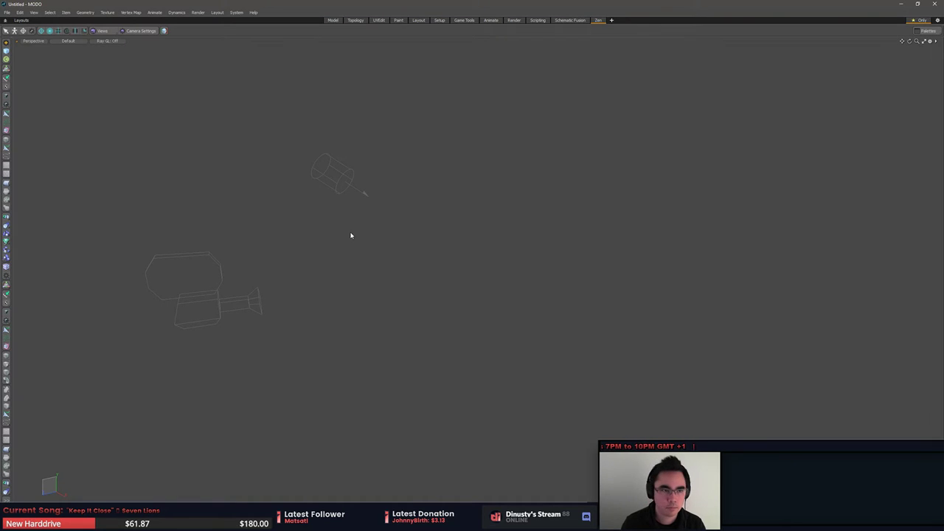
{"action": "left_click", "coordinate": [332, 20]}
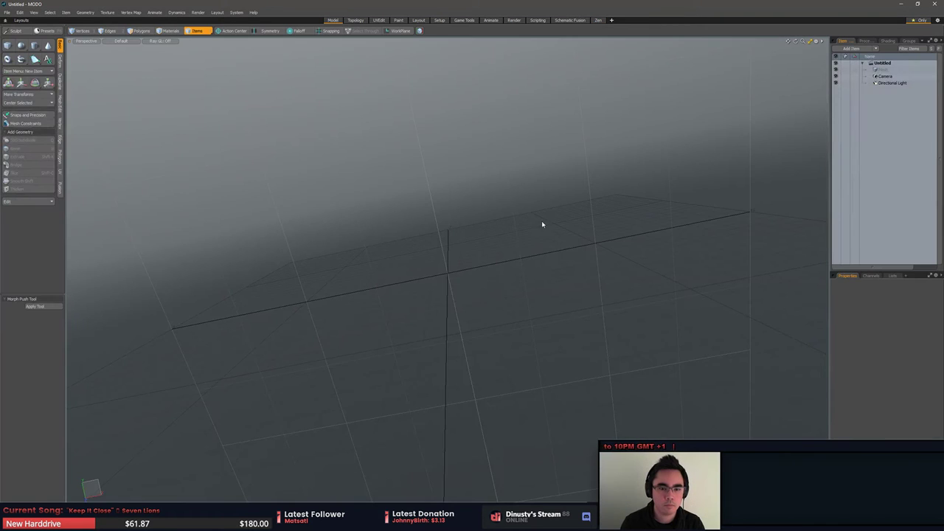
{"action": "middle_click_drag", "start_coordinate": [543, 224], "coordinate": [445, 261]}
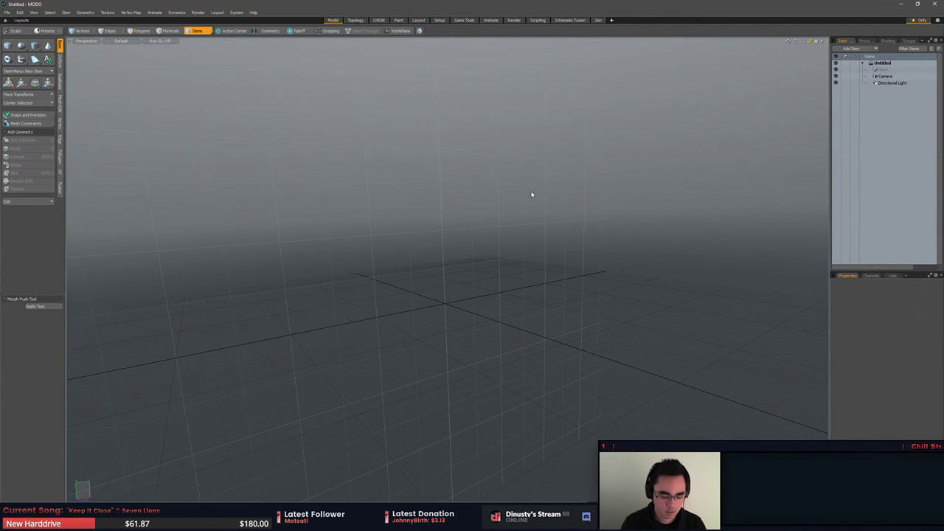
Step: Change the Trackball Rotation setting of the perspective viewport in the 3D Viewport Properties and test orbiting
{"action": "key", "text": "o"}
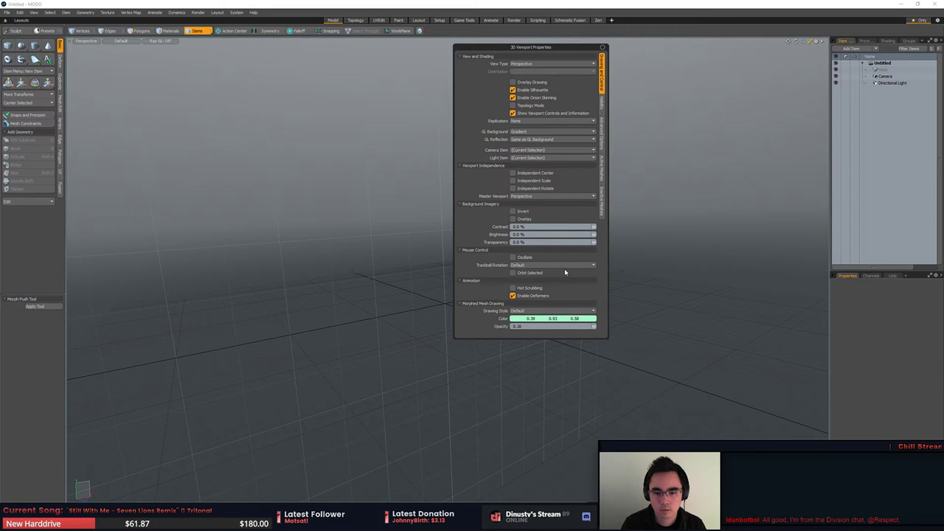
{"action": "left_click_drag", "start_coordinate": [620, 129], "coordinate": [602, 118], "text": "alt"}
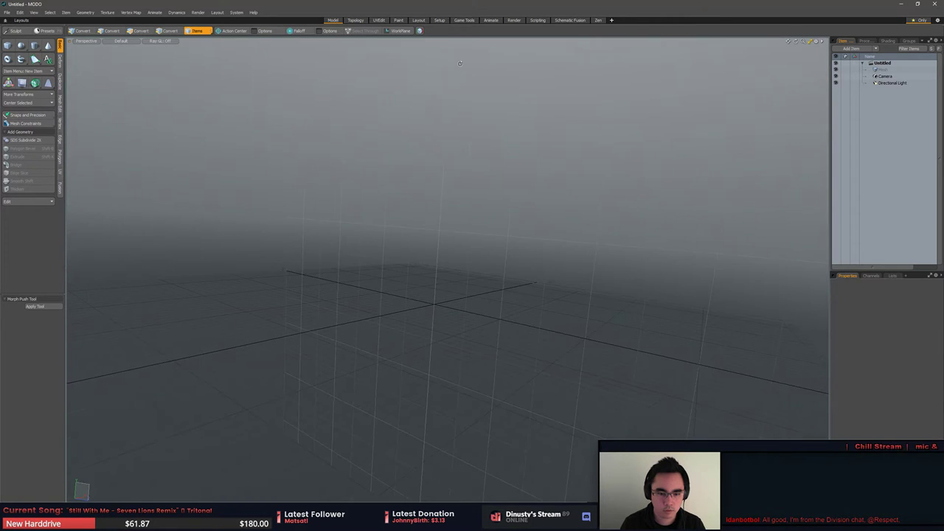
{"action": "middle_click_drag", "start_coordinate": [460, 63], "coordinate": [449, 195]}
{"action": "key", "text": "o"}
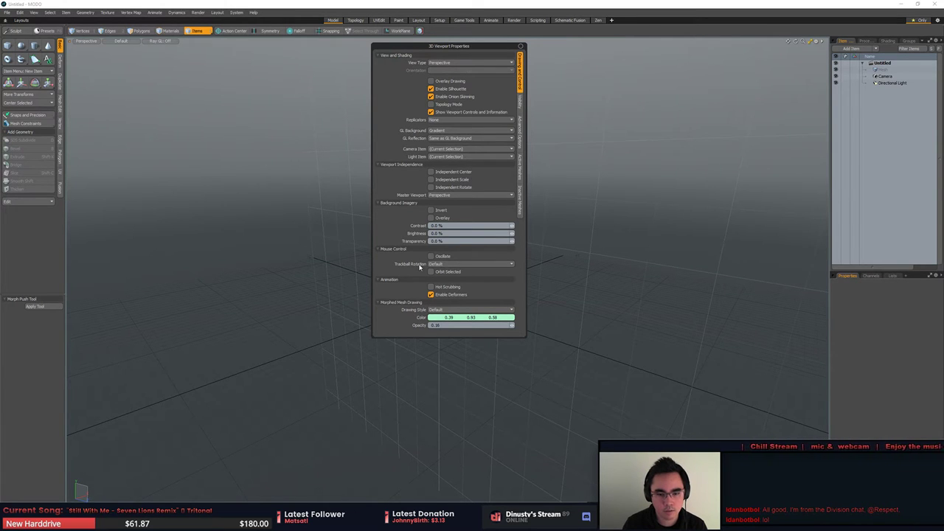
{"action": "left_click", "coordinate": [443, 264]}
{"action": "left_click", "coordinate": [449, 256]}
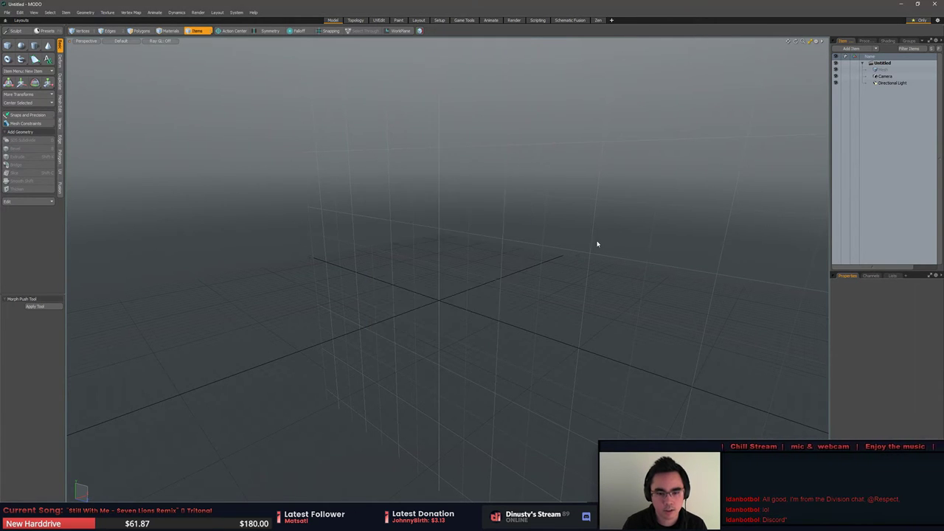
{"action": "left_click_drag", "start_coordinate": [599, 244], "coordinate": [373, 251], "text": "alt"}
Step: Start loading a scene and browse to the Temple project folder
{"action": "left_click", "coordinate": [8, 13]}
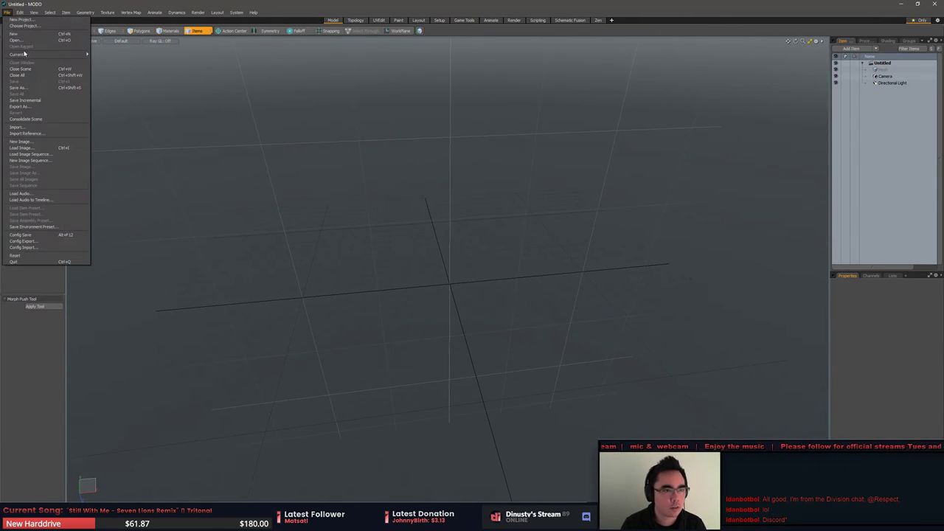
{"action": "left_click", "coordinate": [26, 42]}
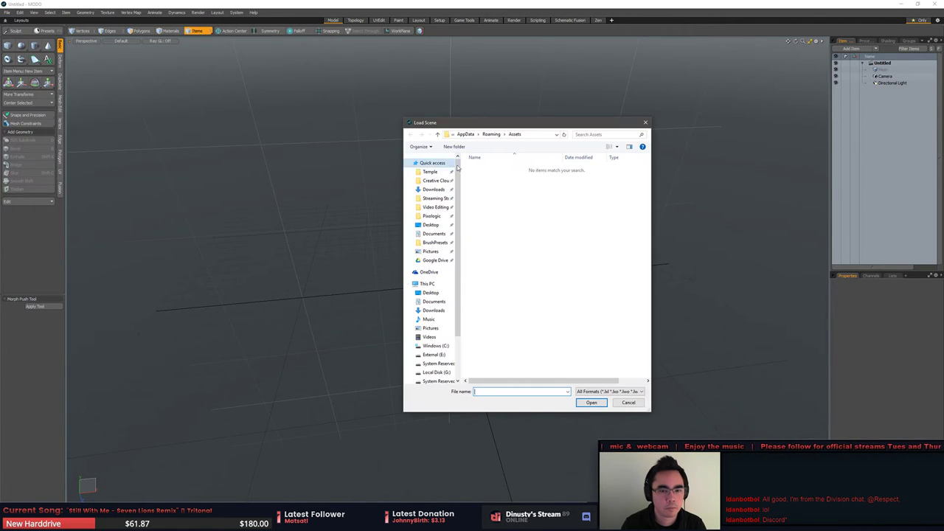
{"action": "left_click", "coordinate": [430, 171]}
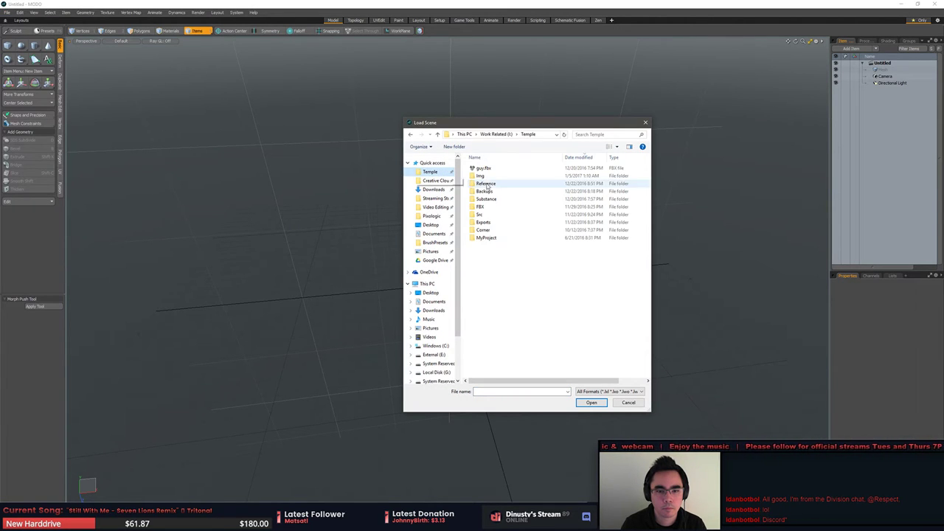
{"action": "double_click", "coordinate": [505, 185]}
{"action": "left_click", "coordinate": [506, 194]}
{"action": "key", "text": "BackSpace"}
{"action": "key", "text": "Down"}
{"action": "key", "text": "Down"}
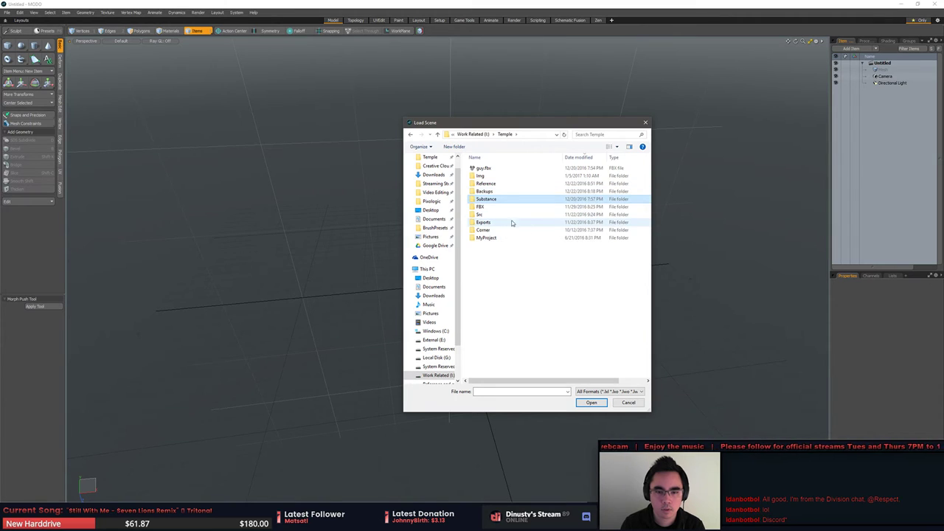
Step: Load testblockLP.OBJ from the WallSet folder inside Substance and bring the low-poly block into view
{"action": "double_click", "coordinate": [486, 200]}
{"action": "double_click", "coordinate": [488, 184]}
{"action": "left_click", "coordinate": [502, 191]}
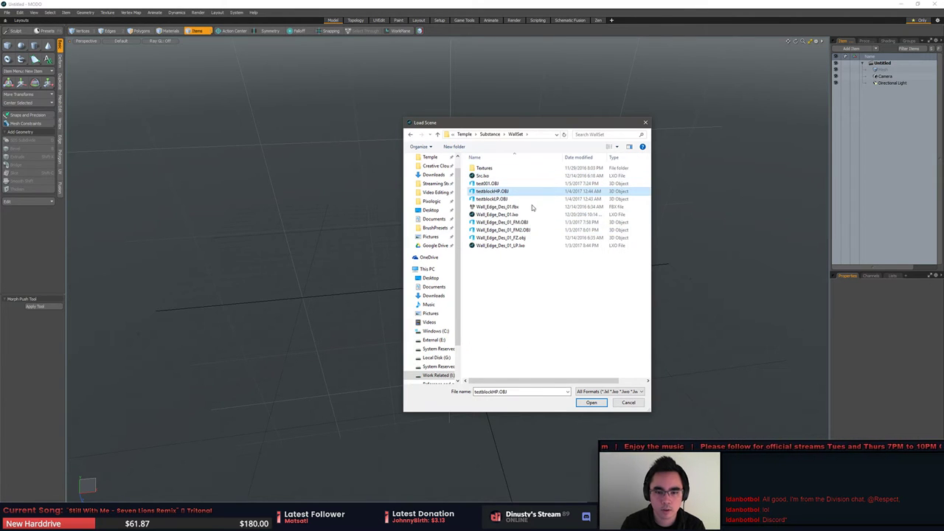
{"action": "double_click", "coordinate": [531, 197]}
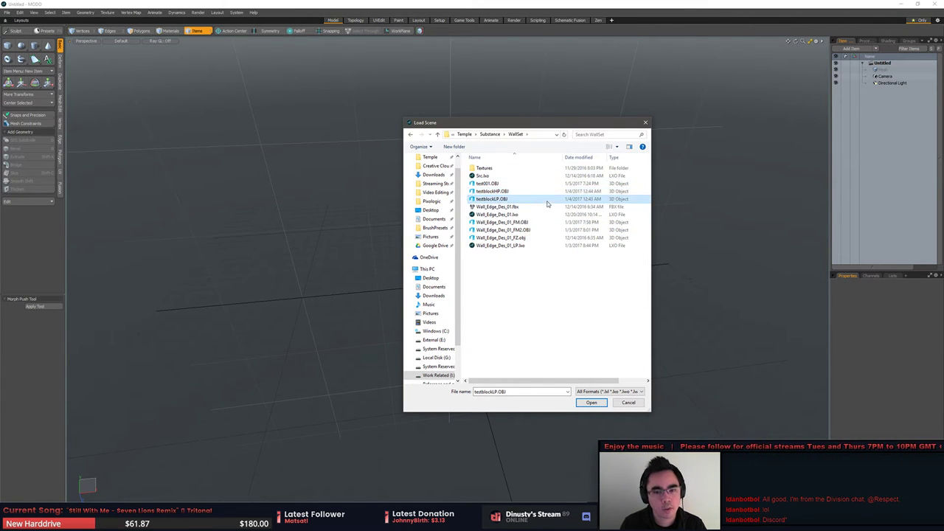
{"action": "left_click", "coordinate": [543, 248]}
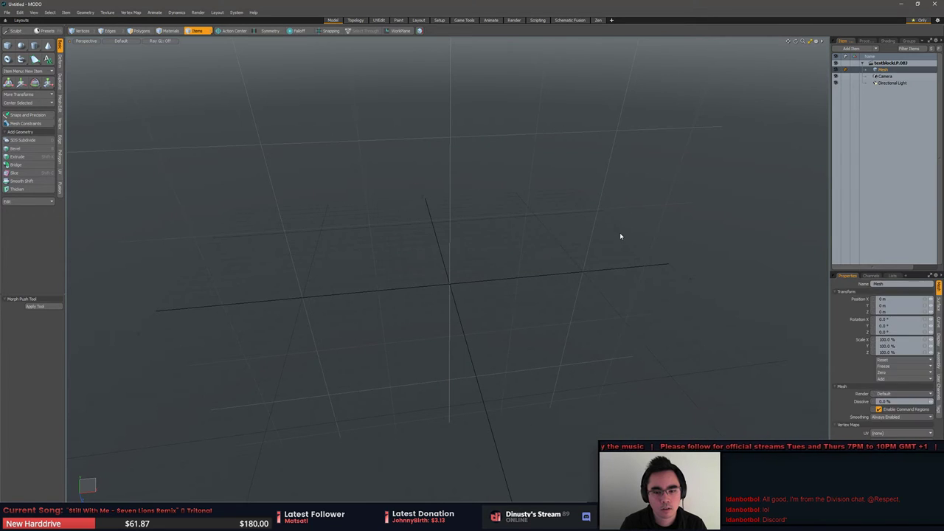
{"action": "left_click_drag", "start_coordinate": [581, 284], "coordinate": [459, 176], "text": "alt"}
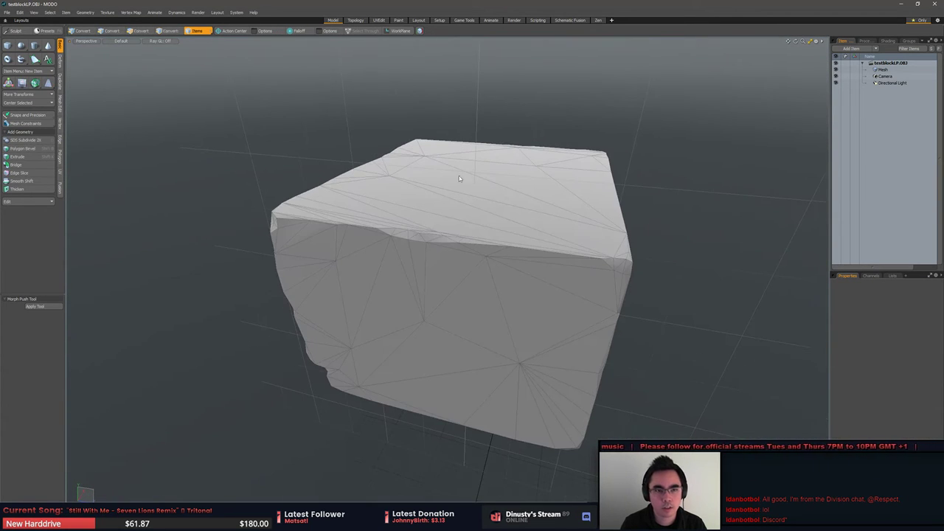
Step: Check the smoothing commands in the Vertex Normal Toolkit and the vertex map tools in the Game Tools layout, and return to the Model layout
{"action": "left_click", "coordinate": [420, 30]}
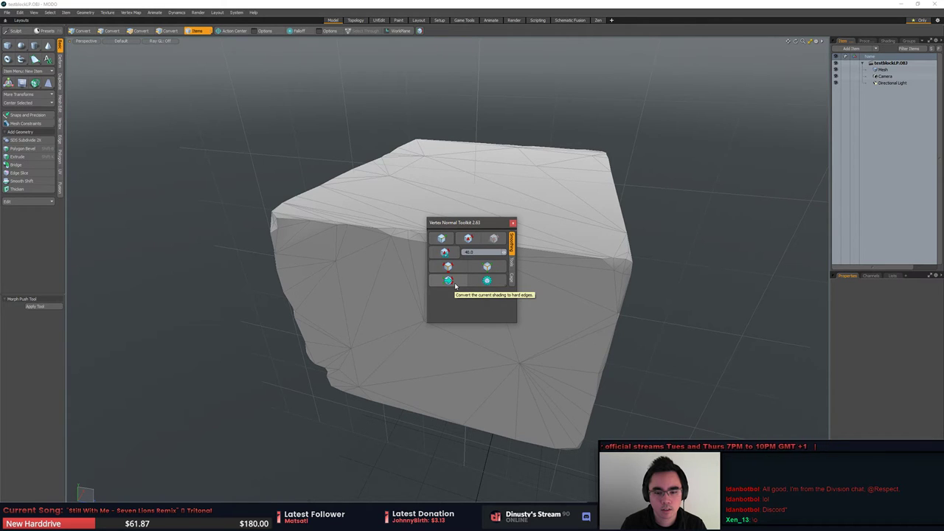
{"action": "left_click", "coordinate": [513, 223]}
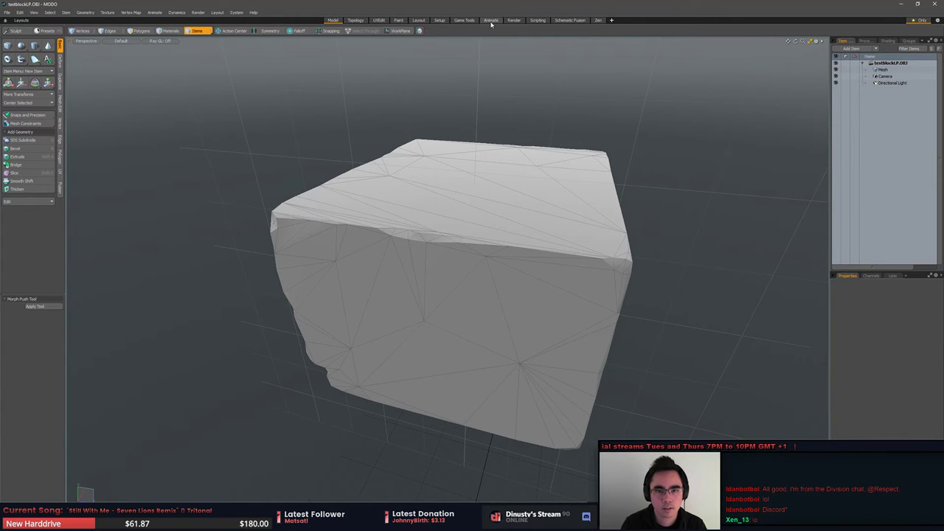
{"action": "left_click", "coordinate": [465, 20]}
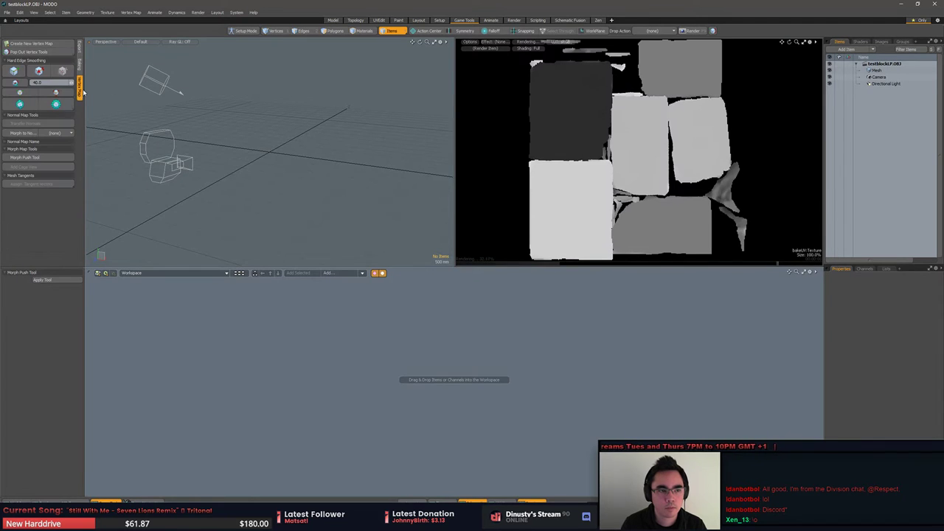
{"action": "left_click", "coordinate": [332, 20]}
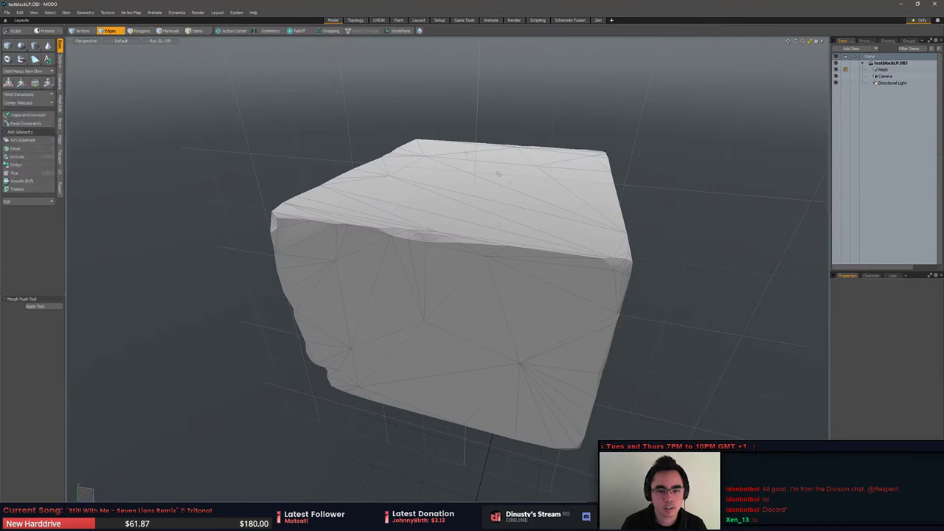
Step: Switch to edge selection and the Game Tools layout, and pop out the vertex tools
{"action": "left_click", "coordinate": [357, 20]}
{"action": "left_click", "coordinate": [465, 20]}
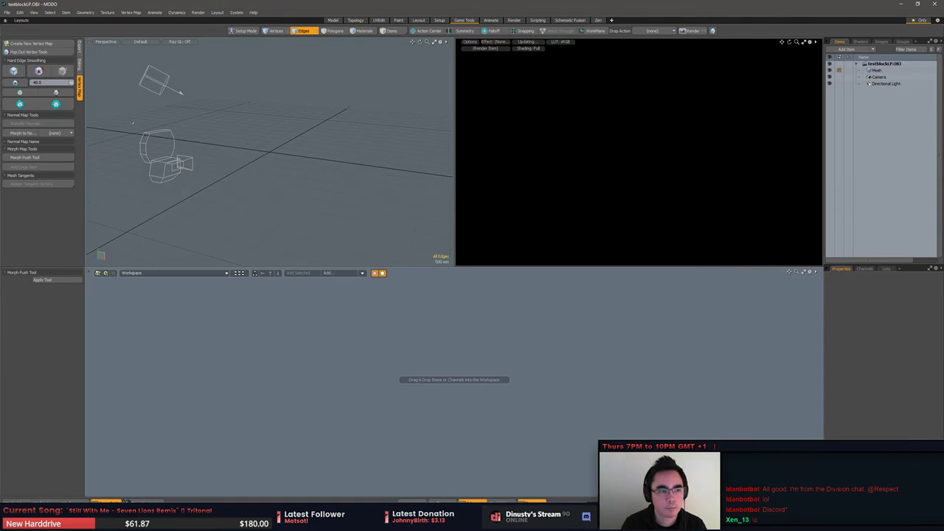
{"action": "left_click", "coordinate": [28, 52]}
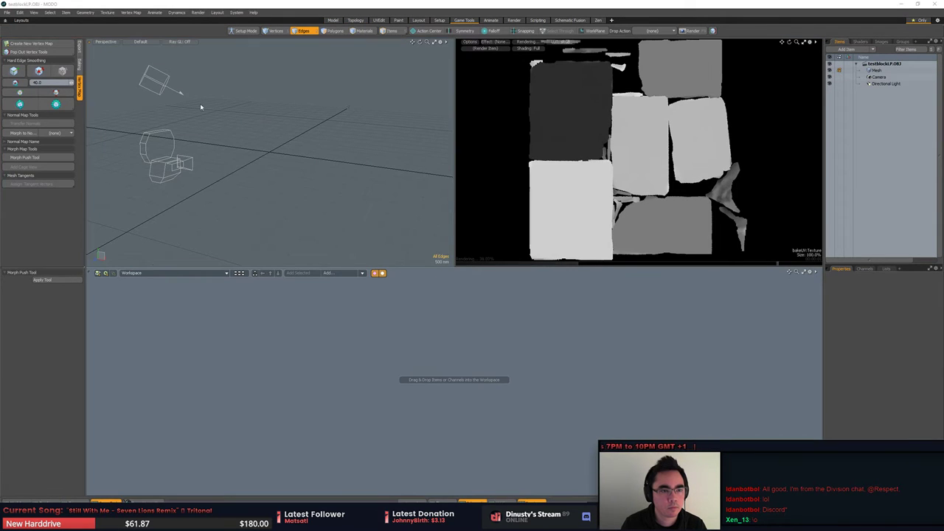
Step: Switch to the Model layout and look over the low-poly block in edge and polygon selection modes
{"action": "left_click", "coordinate": [333, 20]}
{"action": "left_click_drag", "start_coordinate": [496, 214], "coordinate": [468, 224], "text": "alt"}
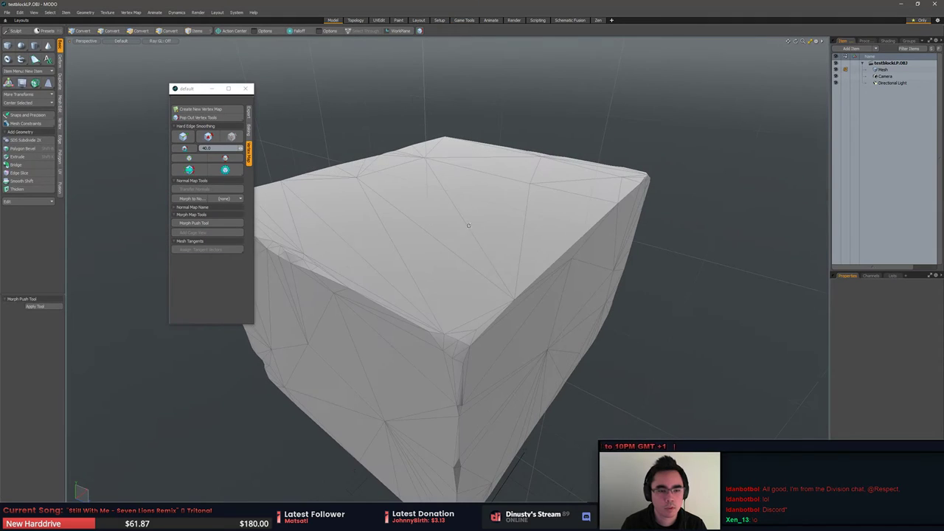
{"action": "key", "text": "2"}
{"action": "left_click", "coordinate": [225, 157]}
{"action": "key", "text": "3"}
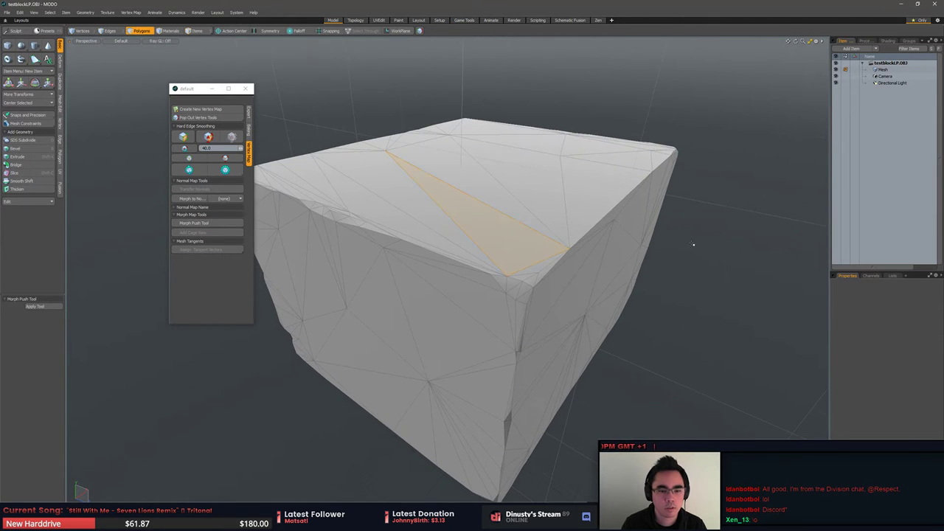
{"action": "key", "text": "2"}
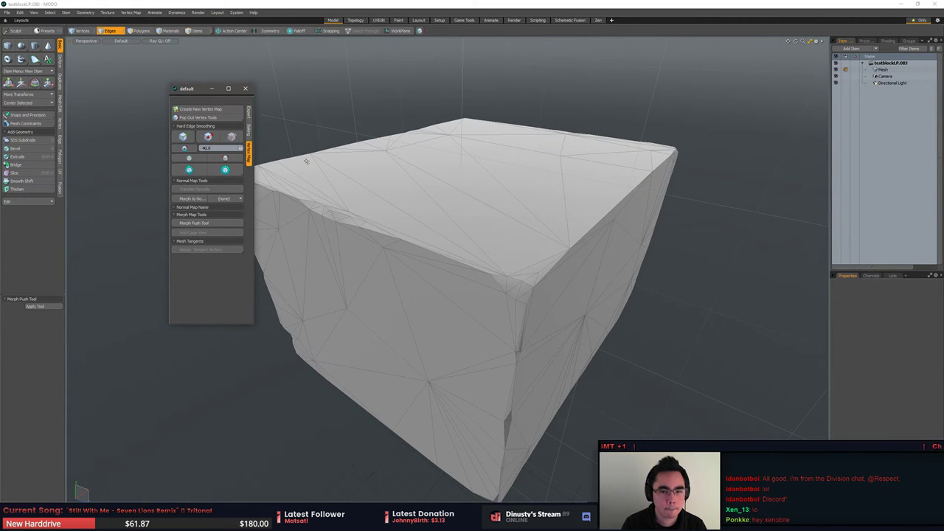
Step: Select the Mesh item and expand the Other Maps group in its vertex map list to check for a normal map
{"action": "left_click", "coordinate": [883, 70]}
{"action": "key", "text": "3"}
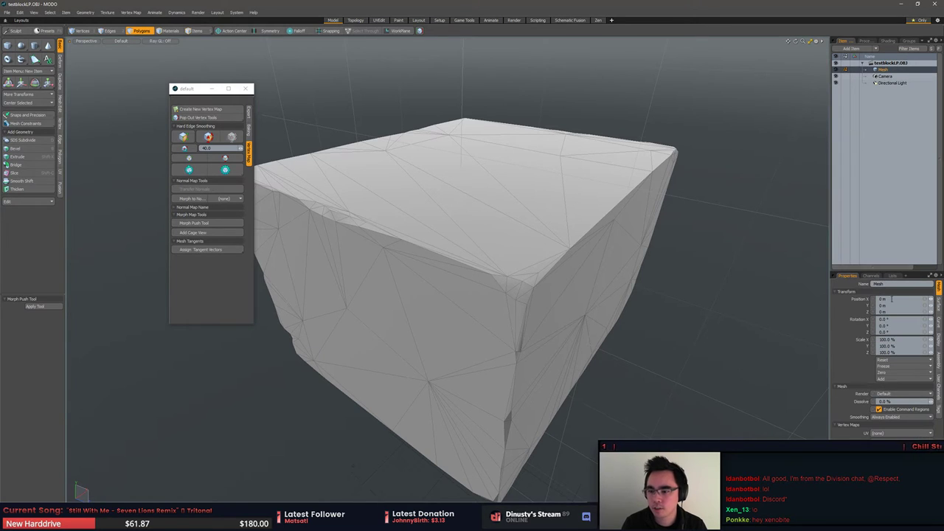
{"action": "left_click", "coordinate": [893, 276]}
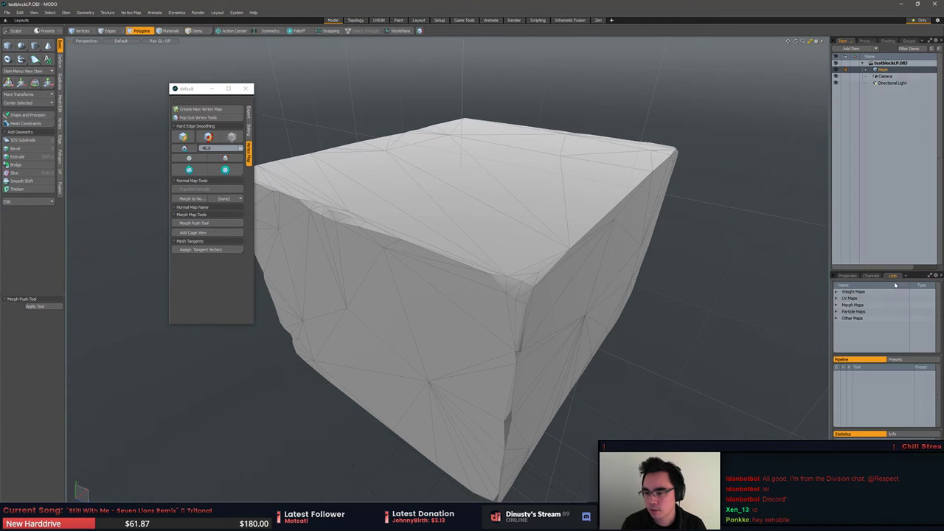
{"action": "left_click", "coordinate": [836, 305]}
{"action": "left_click", "coordinate": [836, 305]}
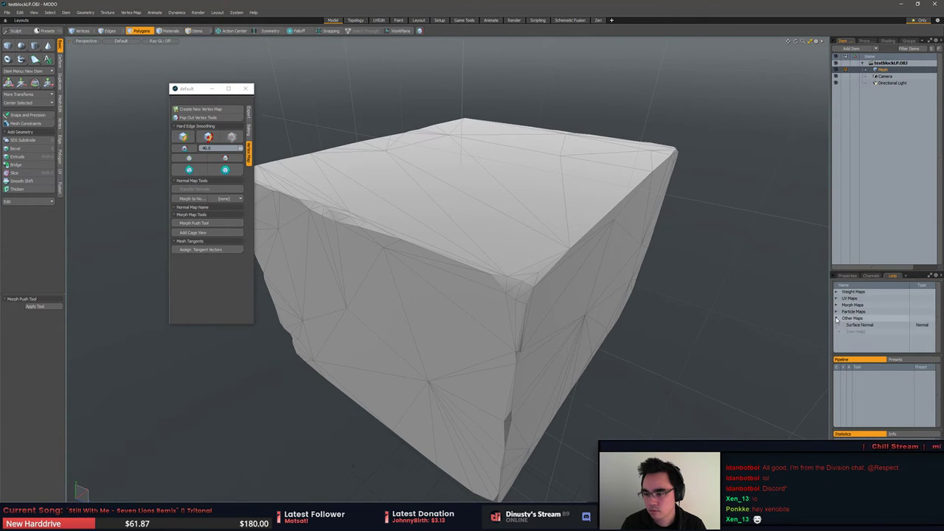
{"action": "left_click", "coordinate": [857, 331]}
Step: Apply Hard Edge Smoothing to the low-poly block and inspect its shading
{"action": "left_click", "coordinate": [538, 258]}
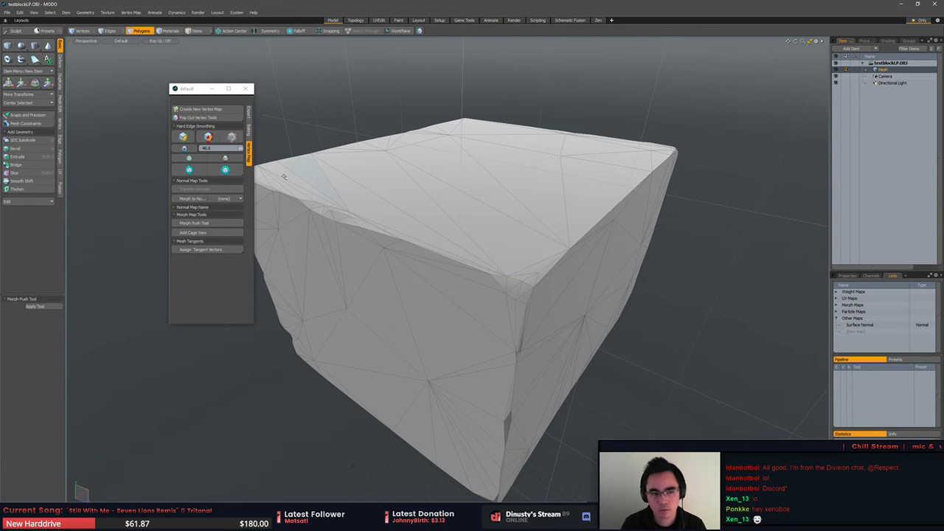
{"action": "left_click", "coordinate": [198, 170]}
{"action": "mouse_move", "coordinate": [295, 194]}
{"action": "left_mouse_down", "text": "alt"}
{"action": "mouse_move", "coordinate": [382, 210]}
{"action": "mouse_move", "coordinate": [411, 147]}
{"action": "mouse_move", "coordinate": [503, 252]}
{"action": "left_mouse_up", "text": "alt"}
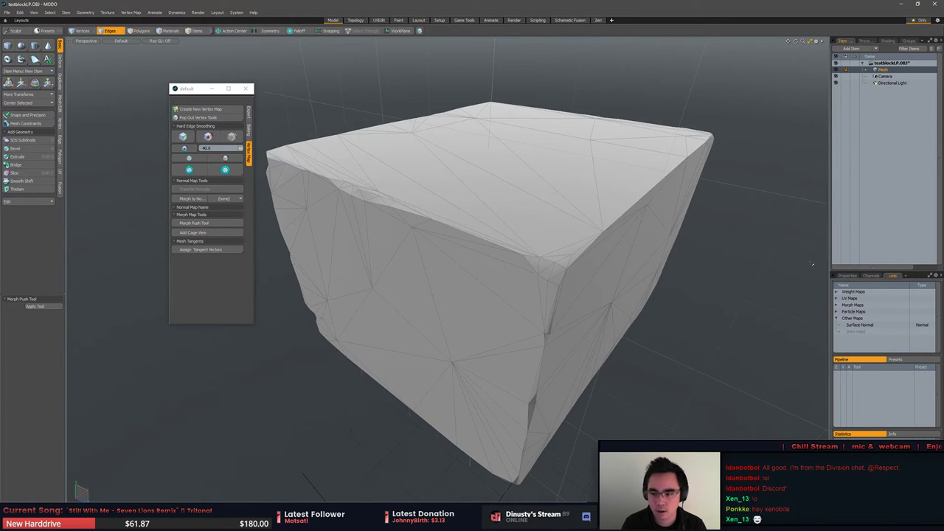
Step: Open the mesh's Texture UV map in the UV Editor and examine its islands up close
{"action": "left_click", "coordinate": [837, 298]}
{"action": "double_click", "coordinate": [857, 306]}
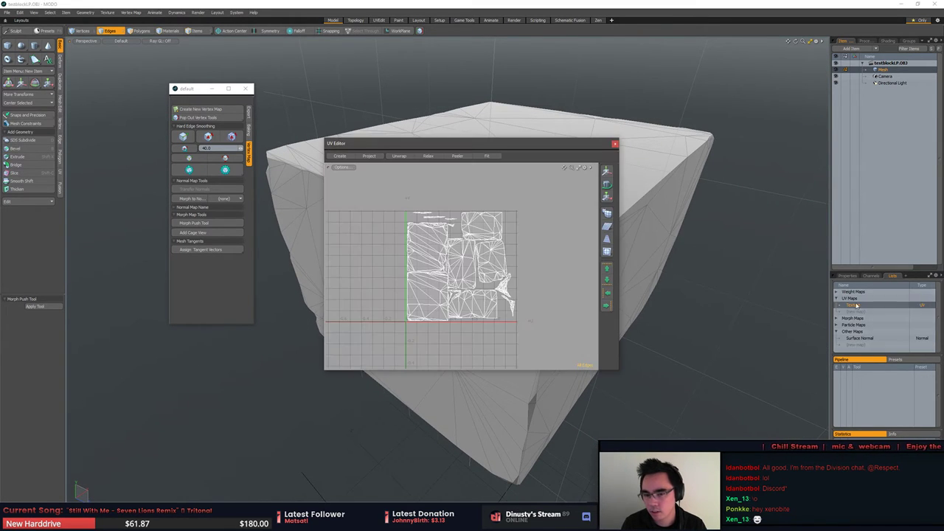
{"action": "left_click_drag", "start_coordinate": [521, 250], "coordinate": [533, 233], "text": "alt"}
{"action": "scroll", "coordinate": [488, 237], "scroll_direction": "up", "scroll_amount": 4}
{"action": "scroll", "coordinate": [488, 237], "scroll_direction": "down", "scroll_amount": 1}
{"action": "left_click_drag", "start_coordinate": [473, 224], "coordinate": [467, 209], "text": "alt"}
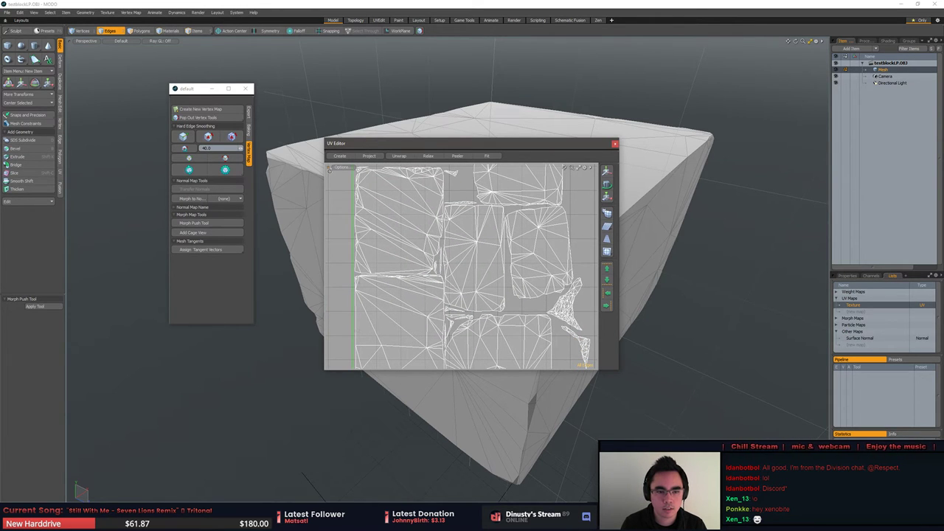
Step: Place the UV Editor window beside the block and frame both to compare the islands with the geometry
{"action": "mouse_move", "coordinate": [304, 188]}
{"action": "left_mouse_down", "text": "alt"}
{"action": "mouse_move", "coordinate": [296, 228]}
{"action": "mouse_move", "coordinate": [295, 199]}
{"action": "left_mouse_up", "text": "alt"}
{"action": "left_click_drag", "start_coordinate": [381, 144], "coordinate": [580, 88]}
{"action": "left_click_drag", "start_coordinate": [480, 184], "coordinate": [487, 252], "text": "alt"}
{"action": "left_click_drag", "start_coordinate": [715, 169], "coordinate": [728, 215], "text": "alt"}
{"action": "scroll", "coordinate": [728, 215], "scroll_direction": "down", "scroll_amount": 1}
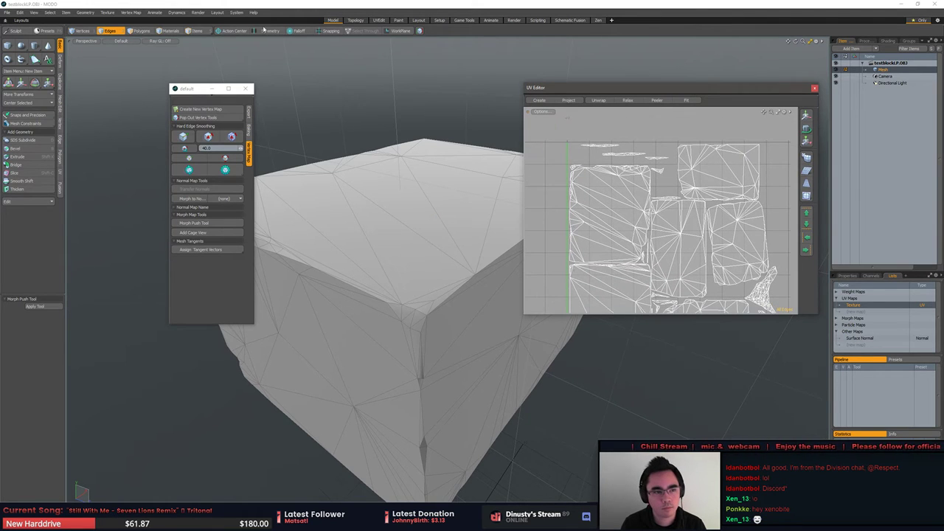
Step: Switch to the UVEdit layout and examine the block's UV islands and their border edges
{"action": "left_click", "coordinate": [379, 19]}
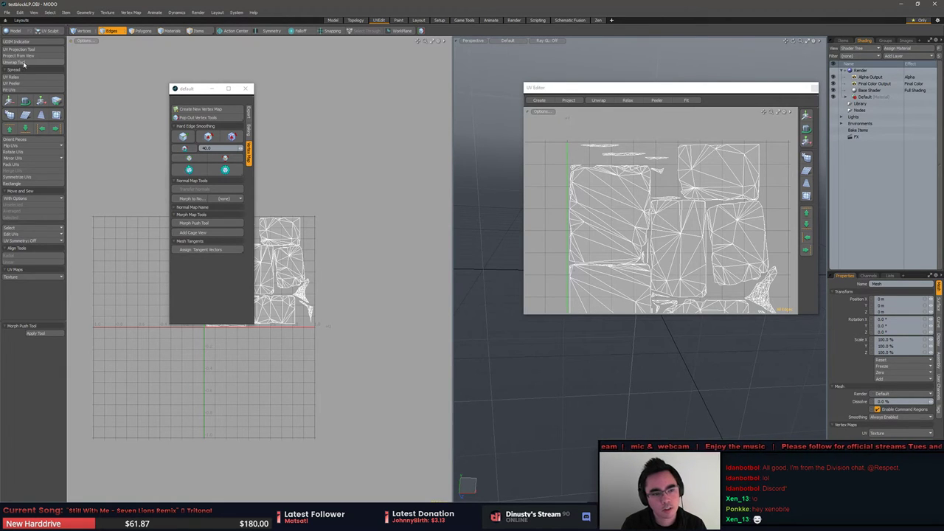
{"action": "left_click", "coordinate": [24, 64]}
{"action": "scroll", "coordinate": [394, 212], "scroll_direction": "up", "scroll_amount": 2}
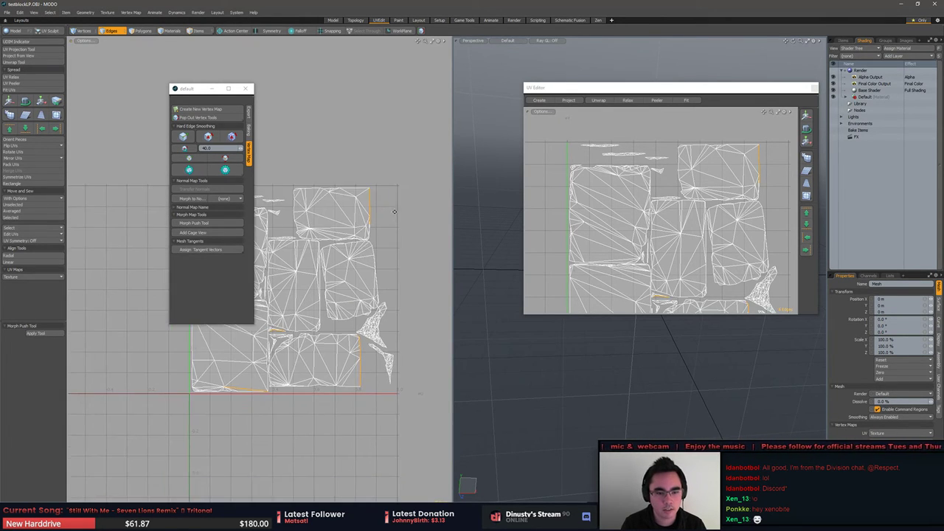
{"action": "left_click", "coordinate": [395, 212]}
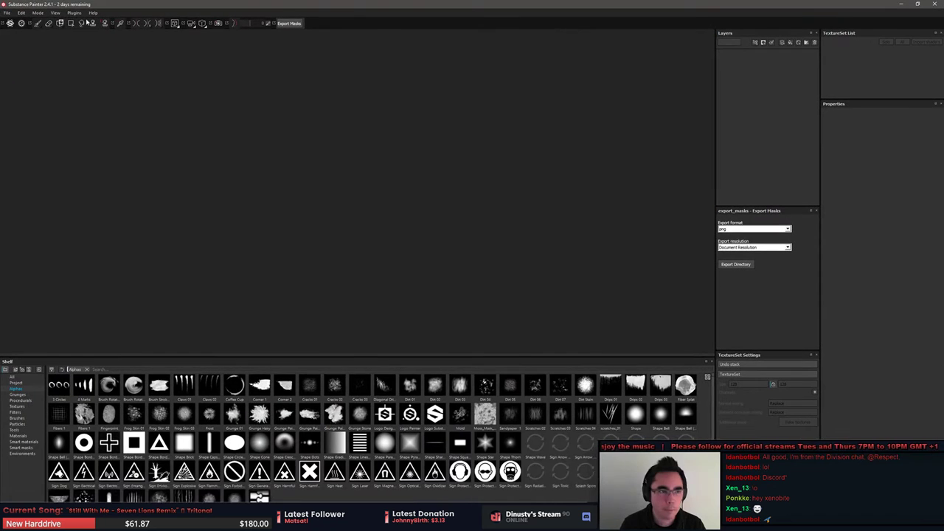
Step: Create a new Substance Painter project using the testblockLP.OBJ mesh
{"action": "left_click", "coordinate": [9, 12]}
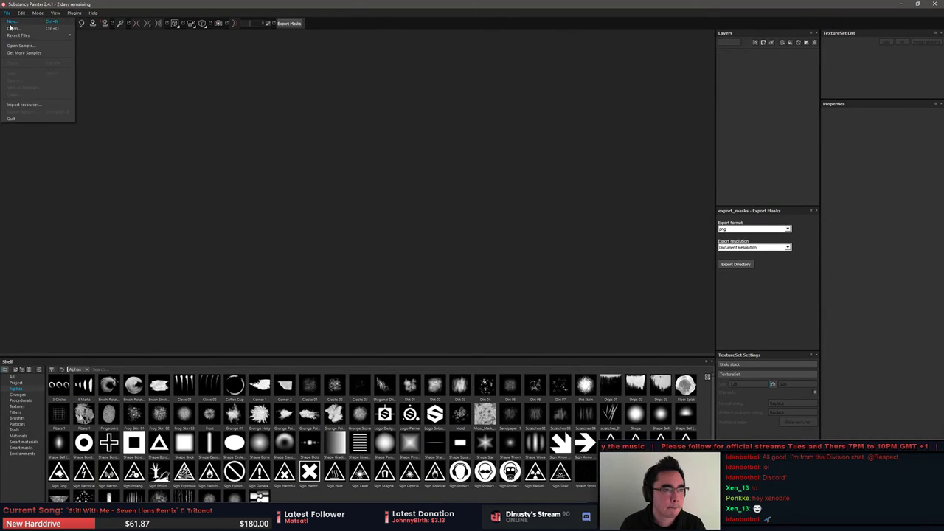
{"action": "left_click", "coordinate": [14, 28]}
{"action": "left_click", "coordinate": [539, 197]}
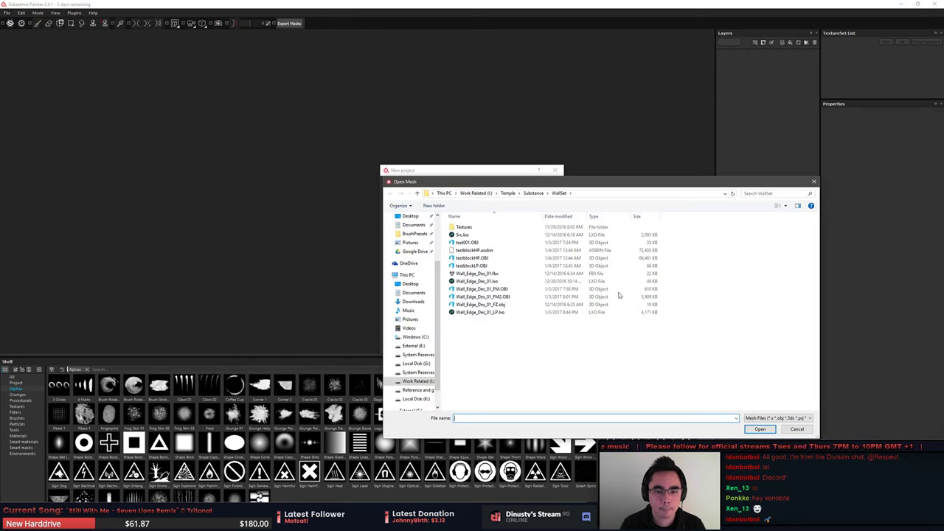
{"action": "left_click", "coordinate": [475, 250]}
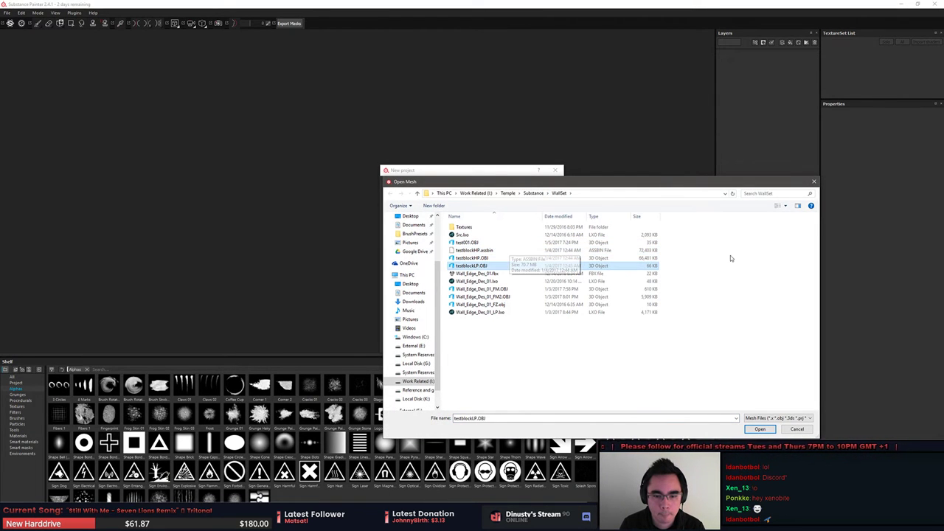
{"action": "key", "text": "Return"}
{"action": "key", "text": "Return"}
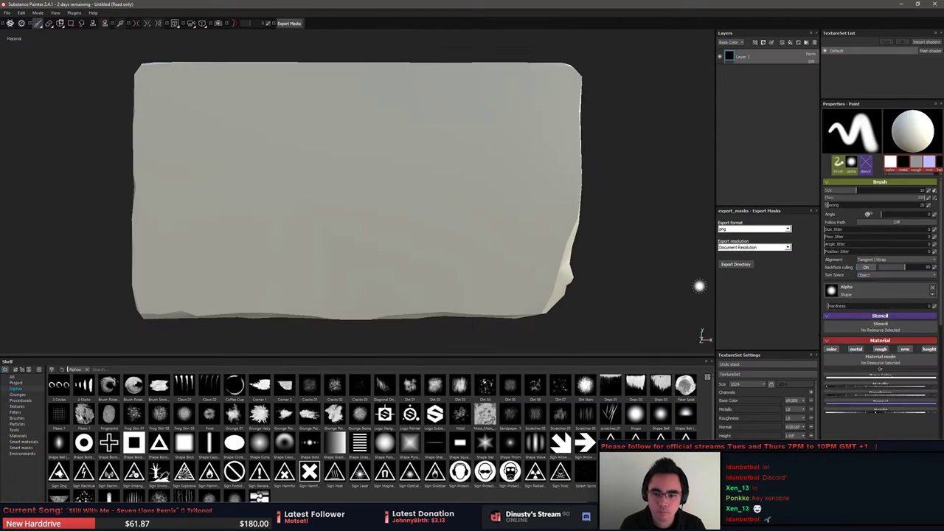
Step: Inspect the imported block from several sides and show the 3D and 2D UV views together
{"action": "left_click_drag", "start_coordinate": [639, 312], "coordinate": [487, 236], "text": "alt"}
{"action": "mouse_move", "coordinate": [303, 194]}
{"action": "left_mouse_down", "text": "alt"}
{"action": "mouse_move", "coordinate": [411, 219]}
{"action": "mouse_move", "coordinate": [492, 276]}
{"action": "mouse_move", "coordinate": [466, 249]}
{"action": "left_mouse_up", "text": "alt"}
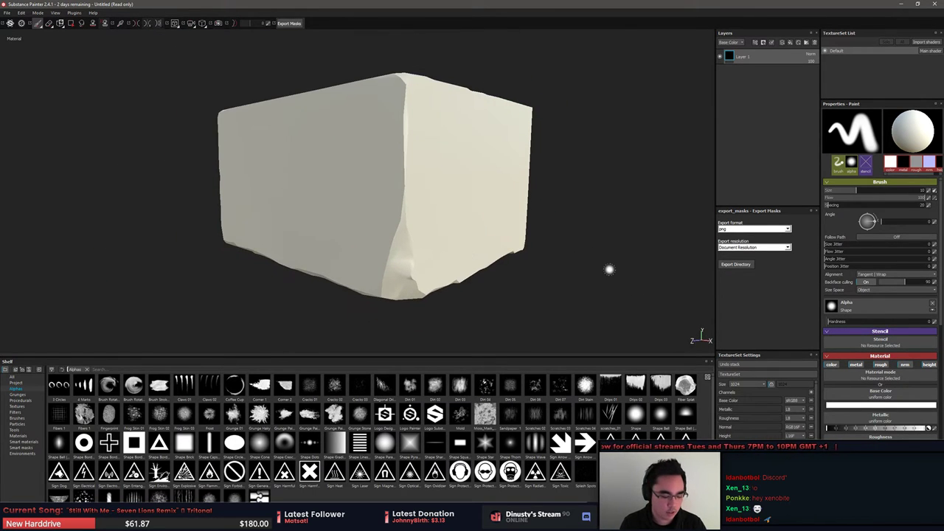
{"action": "key", "text": "F3"}
{"action": "key", "text": "F1"}
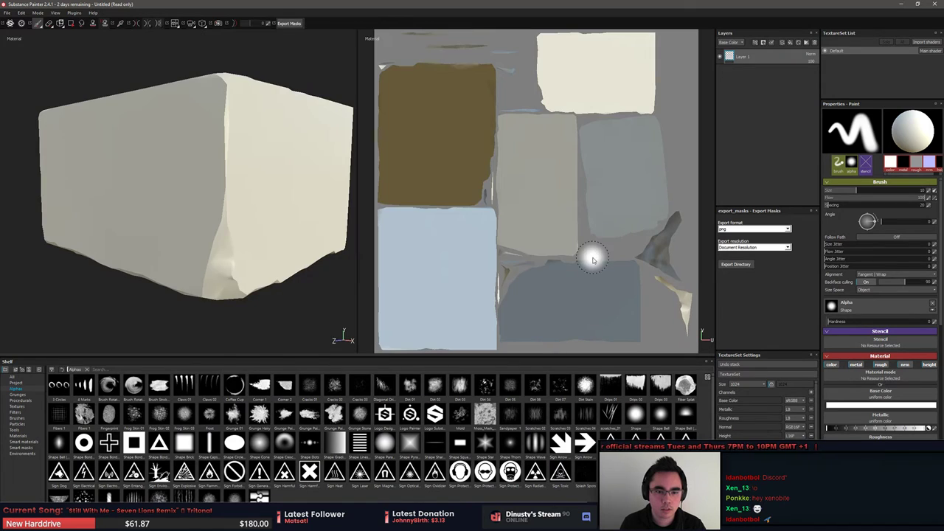
{"action": "mouse_move", "coordinate": [327, 298]}
{"action": "left_mouse_down", "text": "alt"}
{"action": "mouse_move", "coordinate": [303, 319]}
{"action": "mouse_move", "coordinate": [277, 322]}
{"action": "mouse_move", "coordinate": [302, 294]}
{"action": "left_mouse_up", "text": "alt"}
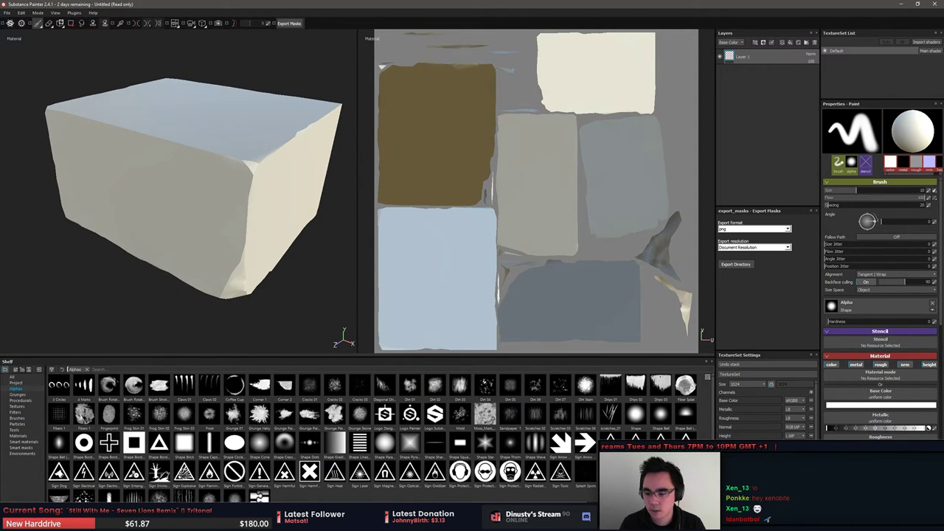
Step: Open the baking settings and pick testblockHP.OBJ in the high definition mesh browser
{"action": "key", "text": "ctrl+shift+b"}
{"action": "left_click", "coordinate": [571, 194]}
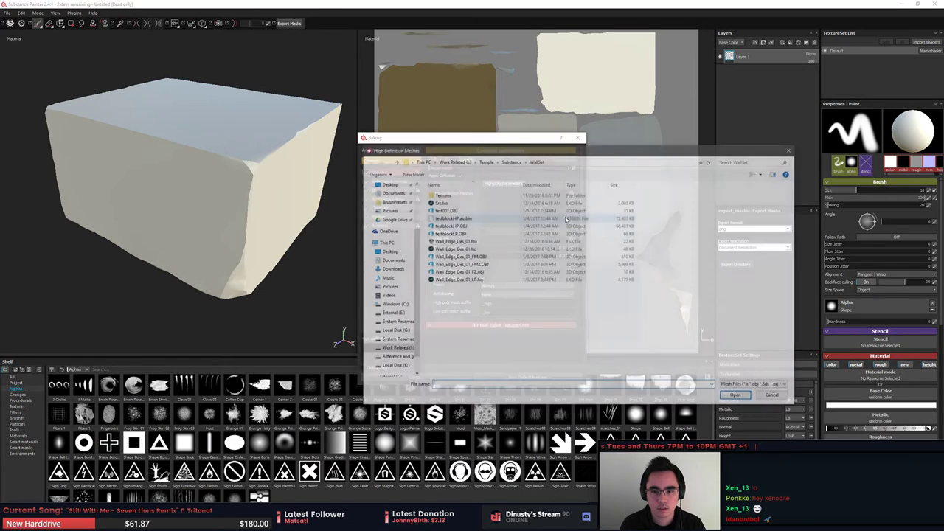
{"action": "left_click", "coordinate": [457, 227]}
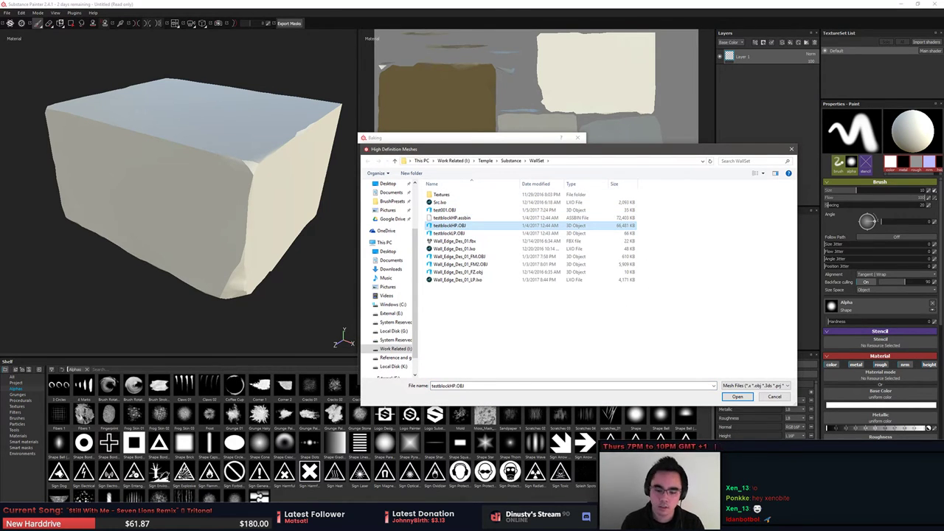
Step: Switch to ZBrush and save the project as Wallset_ZB_Topo.ZPR
{"action": "key", "text": "alt+Tab"}
{"action": "left_click_drag", "start_coordinate": [717, 189], "coordinate": [715, 220]}
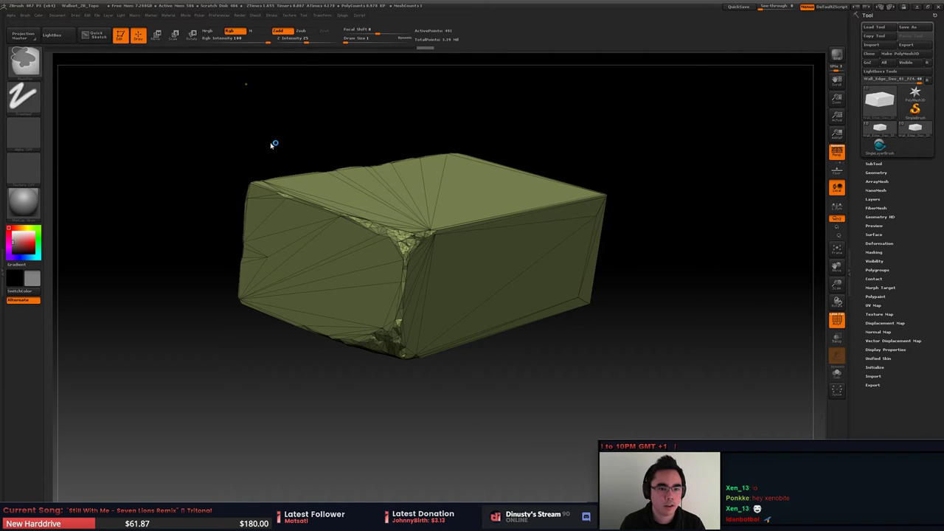
{"action": "key", "text": "ctrl+s"}
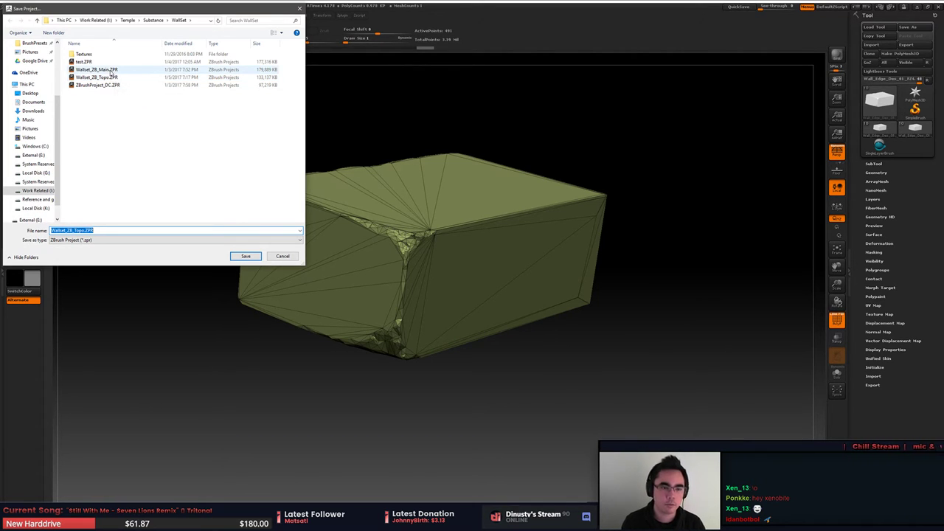
{"action": "key", "text": "Return"}
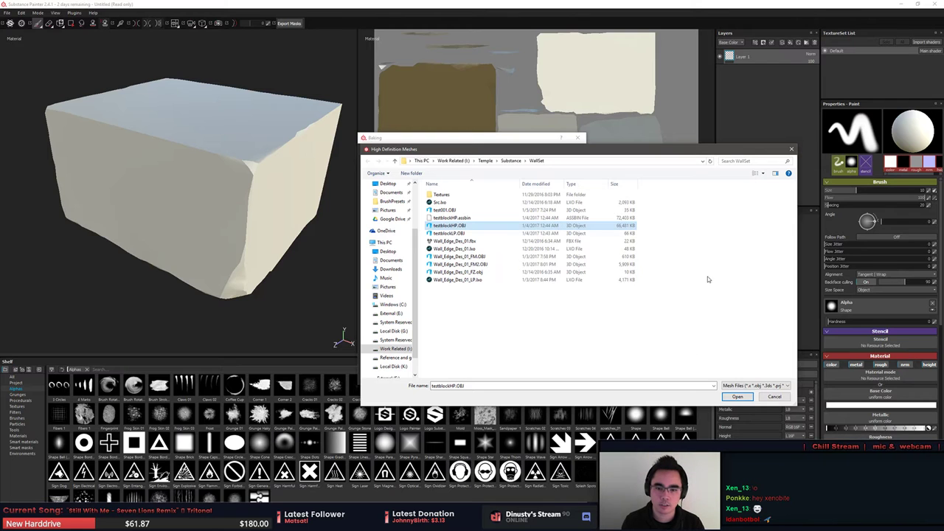
Step: Back in Substance Painter, load testblockHP.OBJ as the high definition mesh and bake the Default textures at 128x128
{"action": "double_click", "coordinate": [462, 225]}
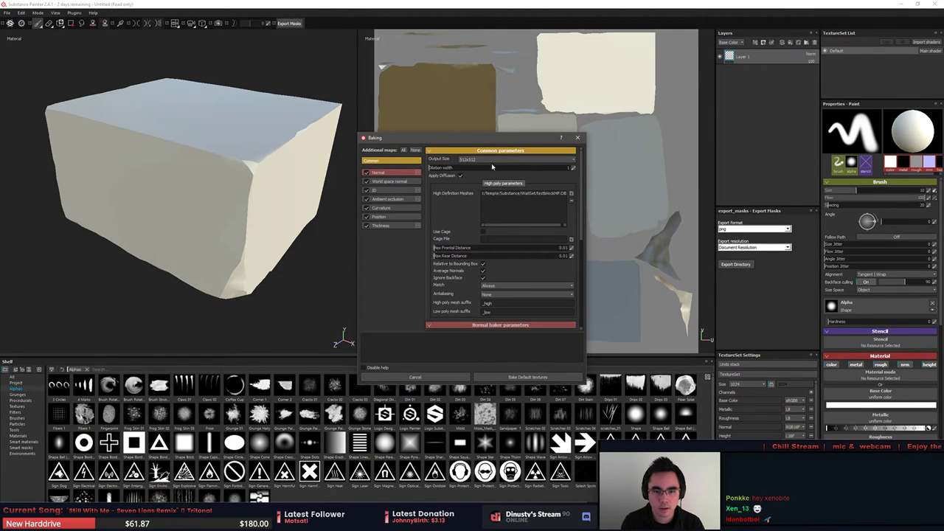
{"action": "left_click", "coordinate": [483, 159]}
{"action": "left_click", "coordinate": [485, 174]}
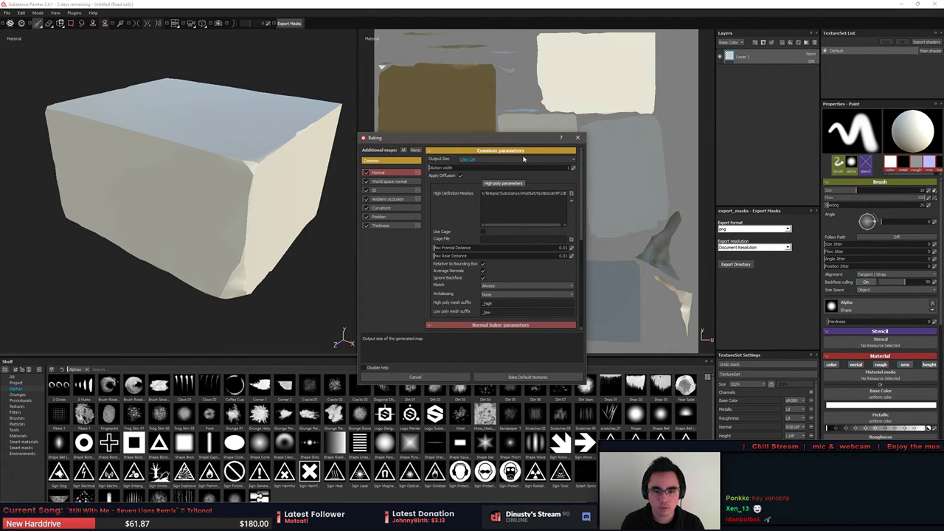
{"action": "left_click", "coordinate": [557, 378]}
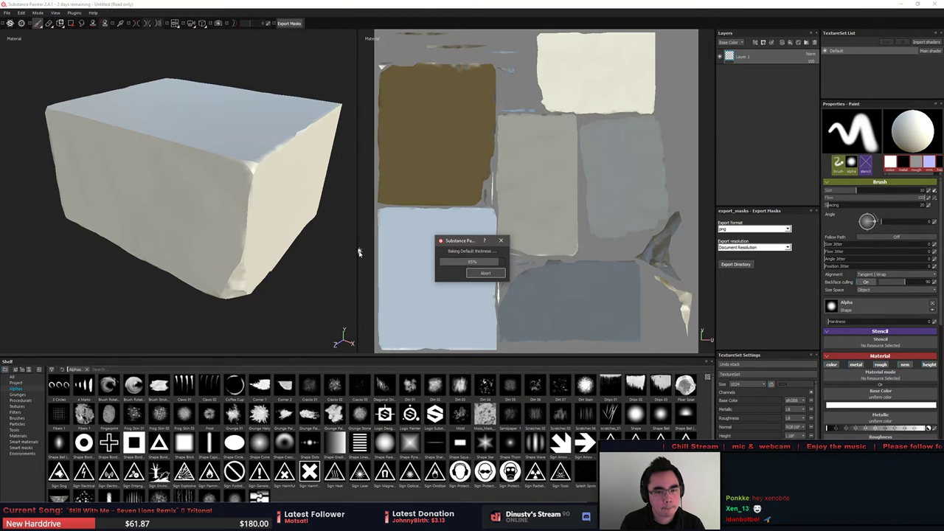
{"action": "left_click", "coordinate": [485, 273]}
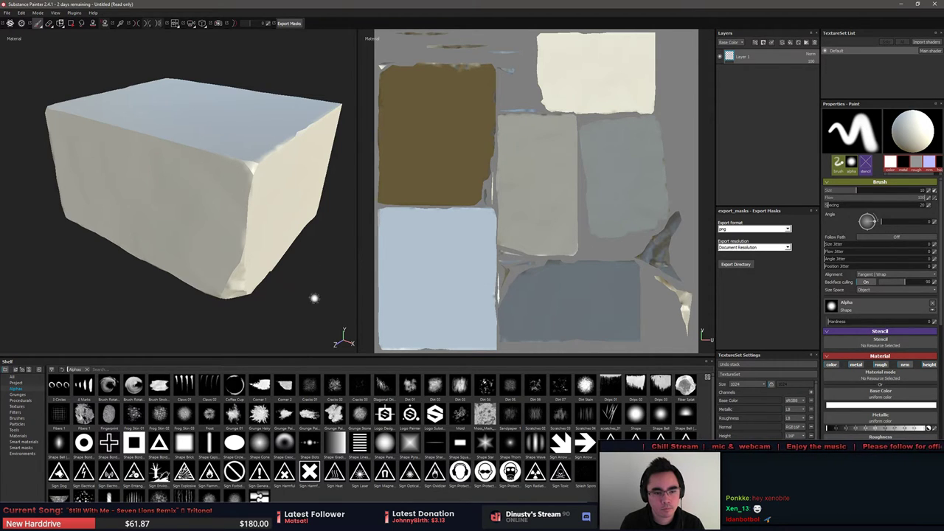
{"action": "left_click_drag", "start_coordinate": [314, 297], "coordinate": [306, 302], "text": "alt"}
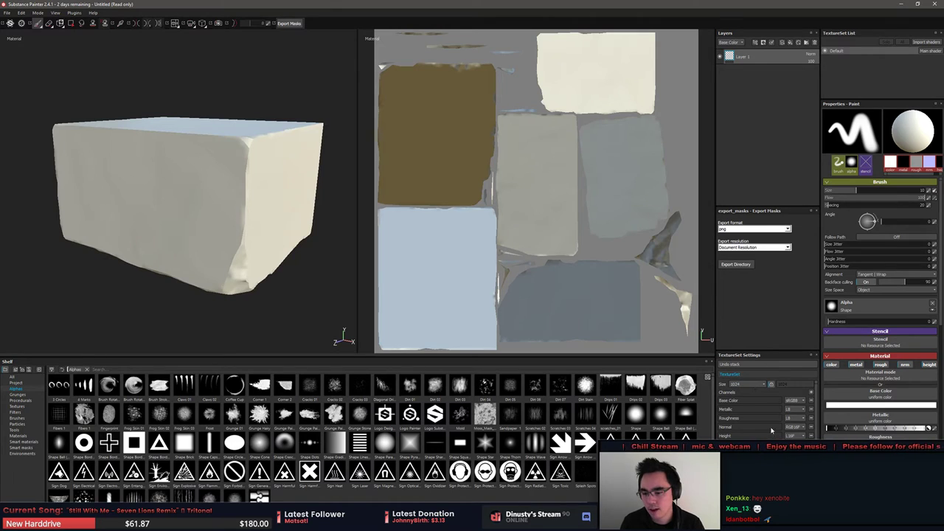
Step: Rebake the Default textures at an output size of 512x512 and inspect the block's broken corner
{"action": "left_click", "coordinate": [768, 472]}
{"action": "left_click", "coordinate": [483, 159]}
{"action": "left_click", "coordinate": [484, 168]}
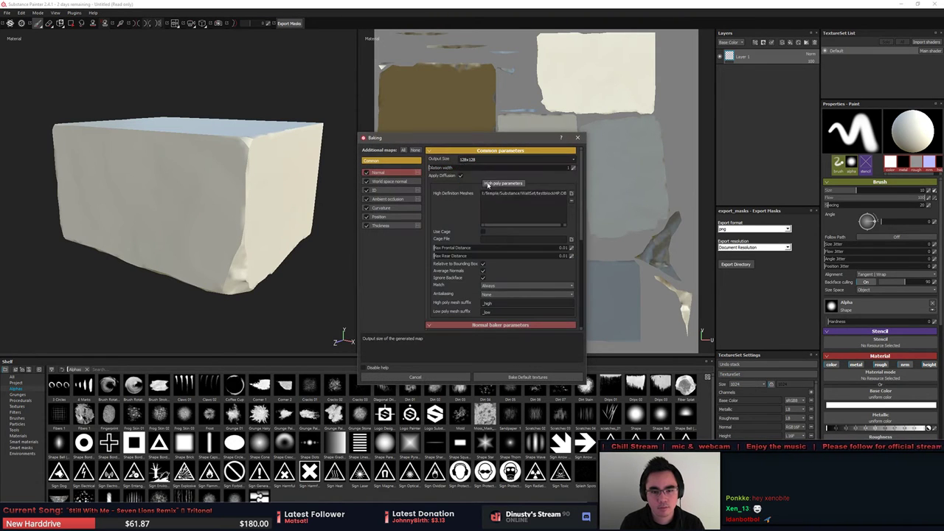
{"action": "left_click", "coordinate": [518, 377]}
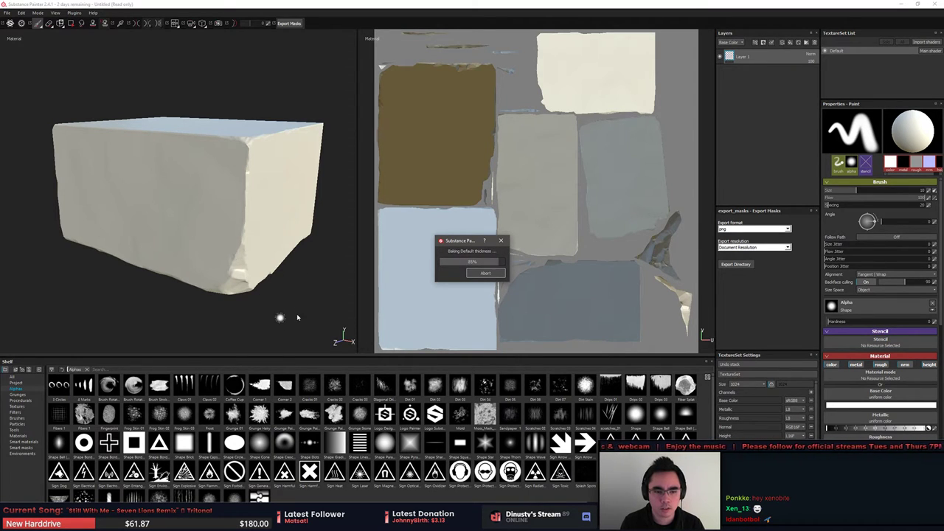
{"action": "key", "text": "Return"}
{"action": "mouse_move", "coordinate": [294, 317]}
{"action": "left_mouse_down", "text": "alt"}
{"action": "mouse_move", "coordinate": [293, 281]}
{"action": "mouse_move", "coordinate": [249, 217]}
{"action": "mouse_move", "coordinate": [244, 246]}
{"action": "mouse_move", "coordinate": [193, 233]}
{"action": "mouse_move", "coordinate": [160, 238]}
{"action": "mouse_move", "coordinate": [149, 251]}
{"action": "mouse_move", "coordinate": [158, 258]}
{"action": "mouse_move", "coordinate": [195, 192]}
{"action": "mouse_move", "coordinate": [211, 287]}
{"action": "mouse_move", "coordinate": [192, 235]}
{"action": "mouse_move", "coordinate": [219, 243]}
{"action": "mouse_move", "coordinate": [249, 217]}
{"action": "mouse_move", "coordinate": [218, 140]}
{"action": "mouse_move", "coordinate": [209, 183]}
{"action": "mouse_move", "coordinate": [243, 211]}
{"action": "mouse_move", "coordinate": [310, 215]}
{"action": "mouse_move", "coordinate": [211, 177]}
{"action": "mouse_move", "coordinate": [245, 198]}
{"action": "mouse_move", "coordinate": [242, 220]}
{"action": "left_mouse_up", "text": "alt"}
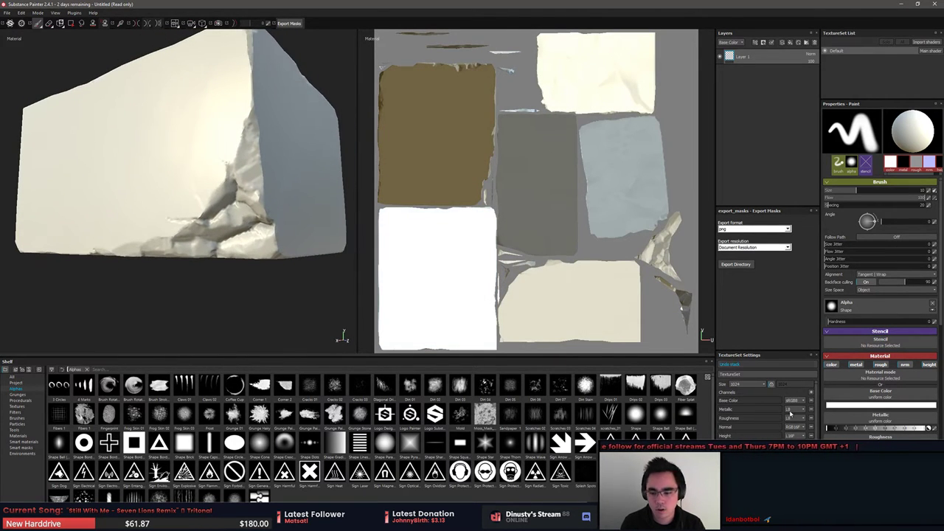
Step: Rebake the Default textures at a higher output size using the testblockHP.OBJ high definition mesh
{"action": "left_click", "coordinate": [729, 364]}
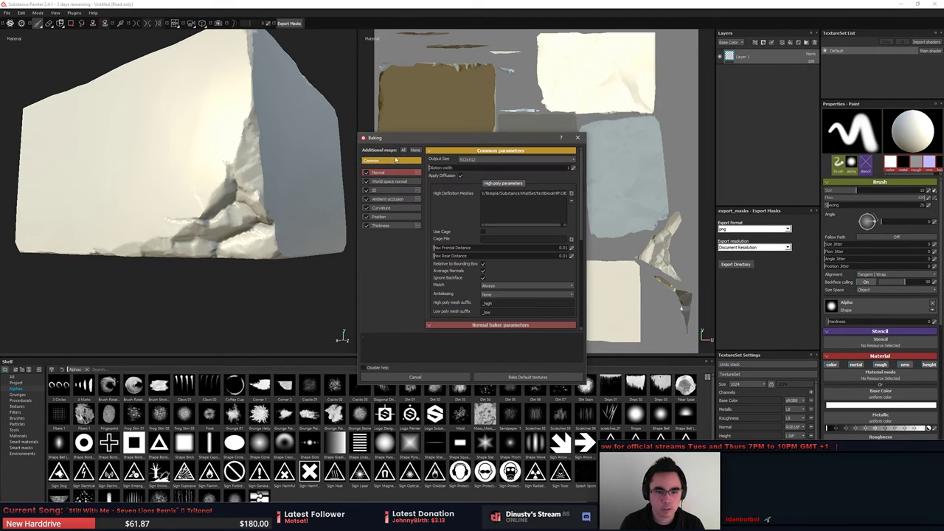
{"action": "left_click", "coordinate": [516, 159]}
{"action": "left_click", "coordinate": [493, 195]}
{"action": "left_click", "coordinate": [527, 377]}
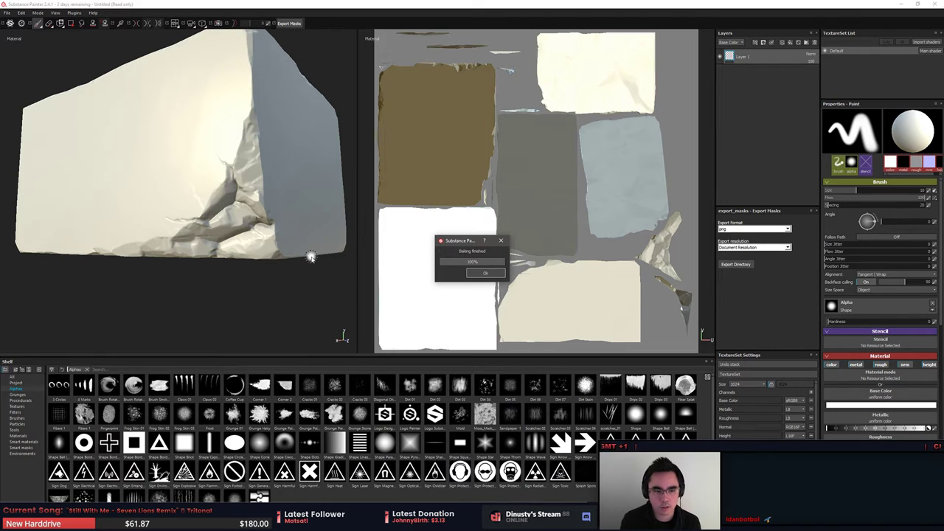
{"action": "key", "text": "Return"}
Step: Examine the baked detail on the block's broken corner and edges from several angles and under different lighting directions
{"action": "right_click_drag", "start_coordinate": [253, 156], "coordinate": [159, 145], "text": "alt"}
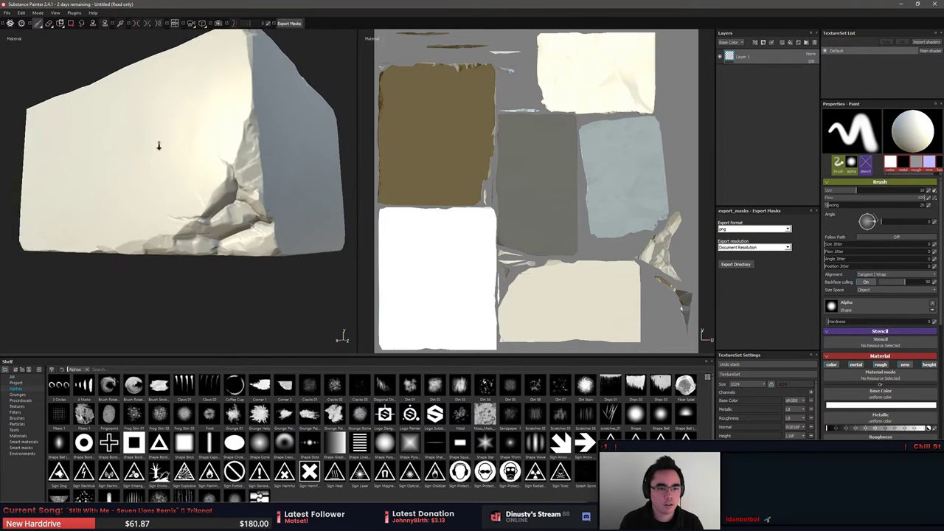
{"action": "left_click_drag", "start_coordinate": [159, 146], "coordinate": [204, 193], "text": "alt"}
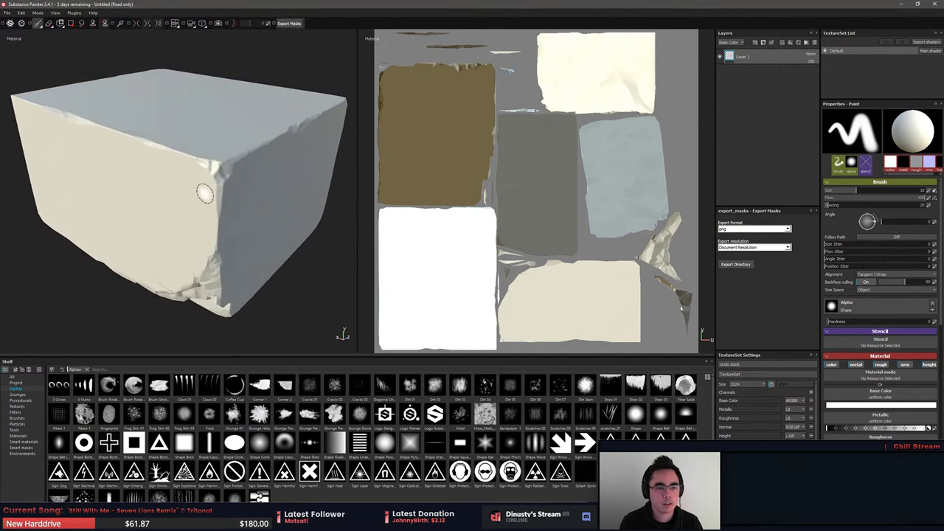
{"action": "right_click_drag", "start_coordinate": [205, 193], "coordinate": [188, 207], "text": "shift"}
{"action": "mouse_move", "coordinate": [188, 207]}
{"action": "left_mouse_down", "text": "alt"}
{"action": "mouse_move", "coordinate": [227, 129]}
{"action": "mouse_move", "coordinate": [148, 310]}
{"action": "mouse_move", "coordinate": [204, 154]}
{"action": "mouse_move", "coordinate": [222, 136]}
{"action": "mouse_move", "coordinate": [232, 217]}
{"action": "mouse_move", "coordinate": [162, 225]}
{"action": "mouse_move", "coordinate": [201, 238]}
{"action": "left_mouse_up", "text": "alt"}
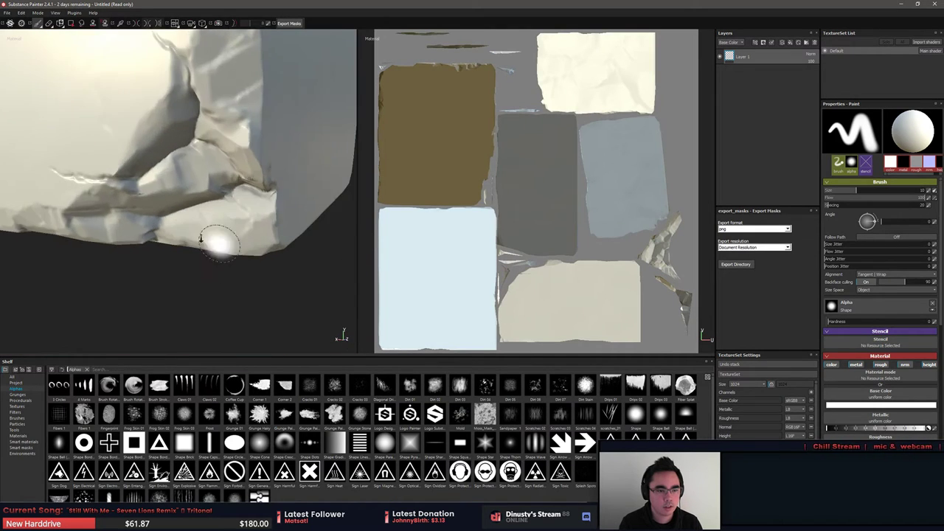
{"action": "right_click_drag", "start_coordinate": [201, 238], "coordinate": [4, 158], "text": "alt"}
{"action": "middle_click_drag", "start_coordinate": [176, 180], "coordinate": [198, 178], "text": "alt"}
{"action": "left_click_drag", "start_coordinate": [209, 188], "coordinate": [175, 127], "text": "alt"}
{"action": "right_click_drag", "start_coordinate": [184, 199], "coordinate": [211, 200], "text": "shift"}
{"action": "mouse_move", "coordinate": [211, 200]}
{"action": "left_mouse_down", "text": "alt"}
{"action": "mouse_move", "coordinate": [239, 232]}
{"action": "mouse_move", "coordinate": [342, 285]}
{"action": "mouse_move", "coordinate": [418, 244]}
{"action": "mouse_move", "coordinate": [281, 177]}
{"action": "mouse_move", "coordinate": [256, 196]}
{"action": "mouse_move", "coordinate": [274, 223]}
{"action": "left_mouse_up", "text": "alt"}
Step: Find the stone smart materials, add Temple Mossy Stone above Layer 1 and expand its layer group
{"action": "left_click", "coordinate": [19, 436]}
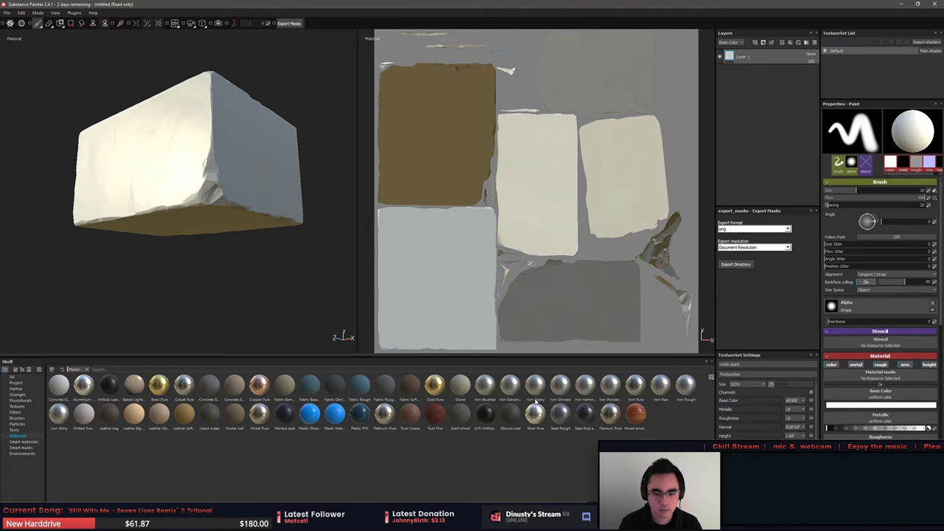
{"action": "left_click", "coordinate": [43, 442]}
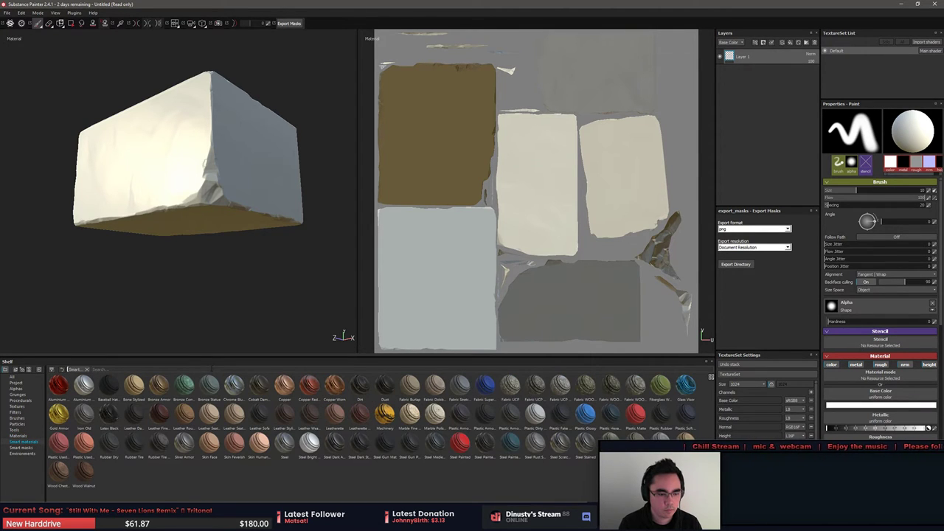
{"action": "type", "text": "stone"}
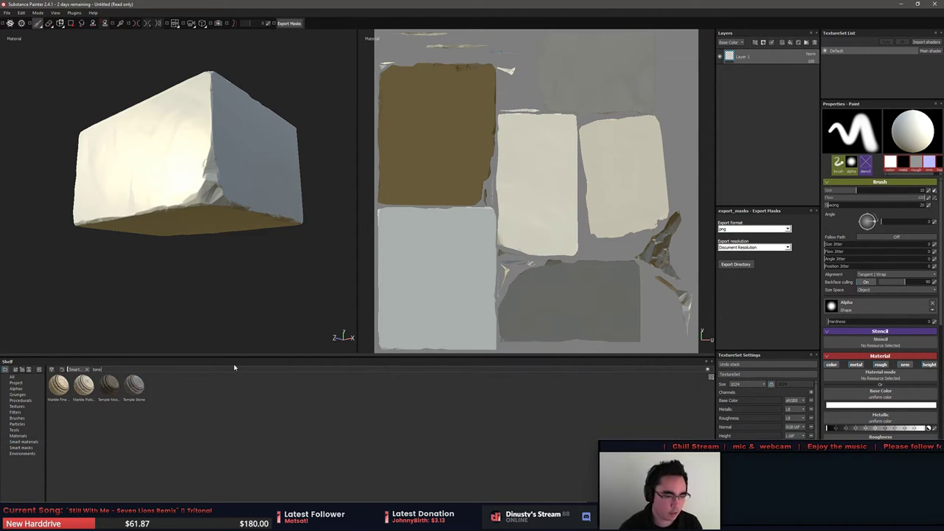
{"action": "left_click_drag", "start_coordinate": [109, 386], "coordinate": [774, 50]}
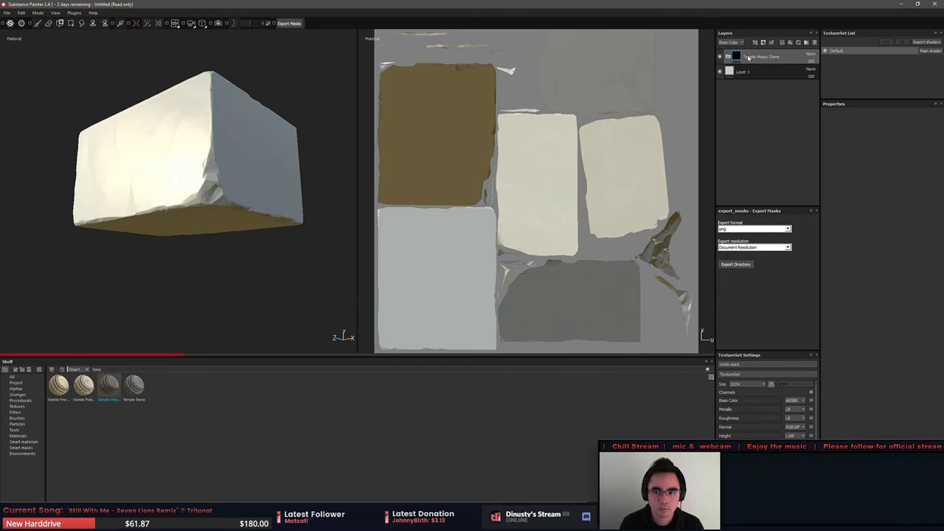
{"action": "left_click", "coordinate": [728, 56]}
{"action": "left_click_drag", "start_coordinate": [310, 158], "coordinate": [225, 209], "text": "alt"}
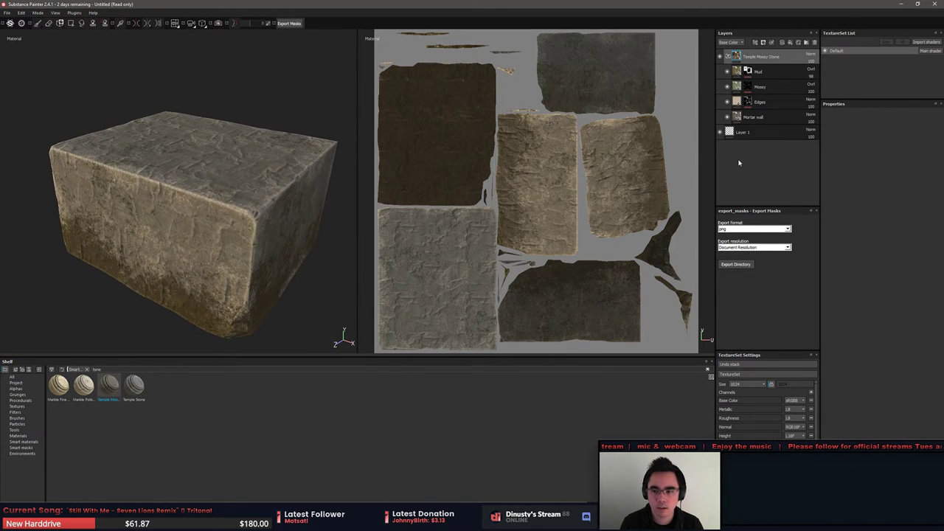
Step: Set the Mortar wall layer's Height Position to 0.07 in its technical parameters
{"action": "left_click", "coordinate": [747, 117]}
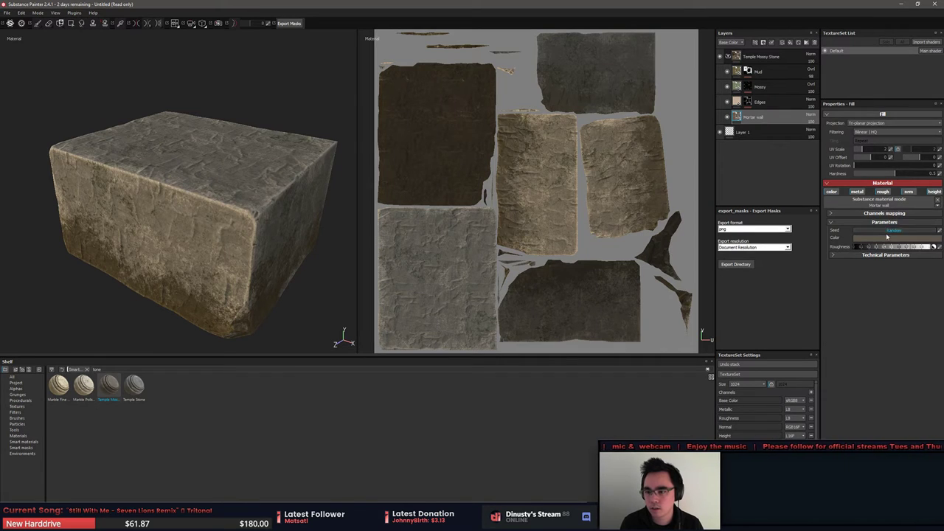
{"action": "left_click", "coordinate": [885, 254]}
{"action": "left_click", "coordinate": [883, 272]}
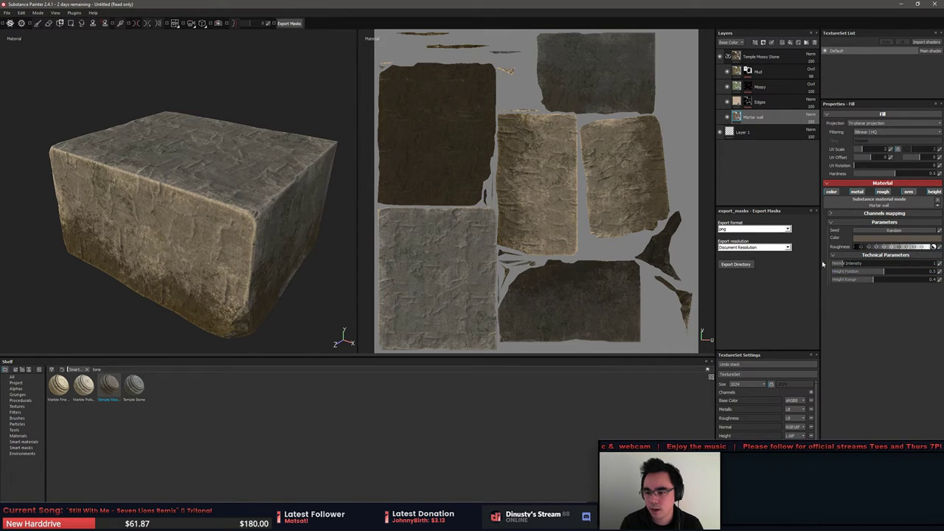
{"action": "left_click_drag", "start_coordinate": [883, 276], "coordinate": [806, 278]}
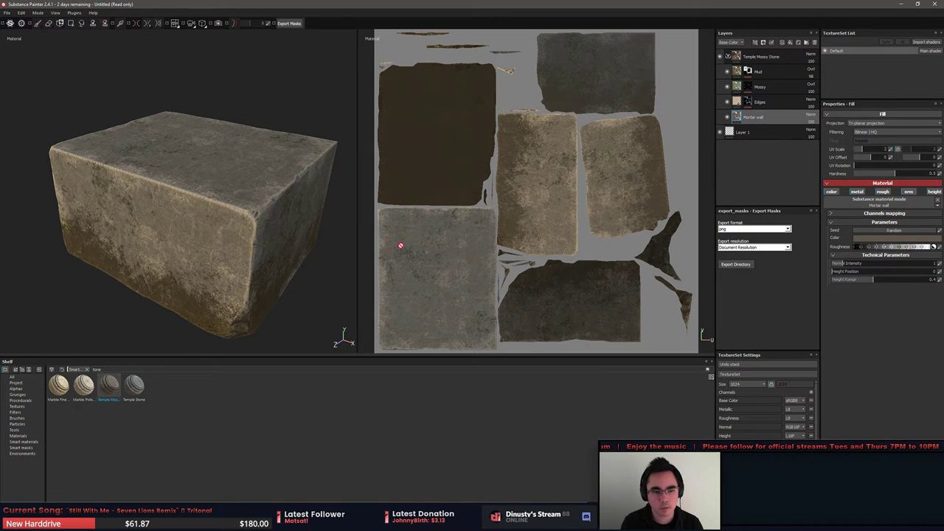
{"action": "left_click_drag", "start_coordinate": [275, 247], "coordinate": [268, 187], "text": "alt"}
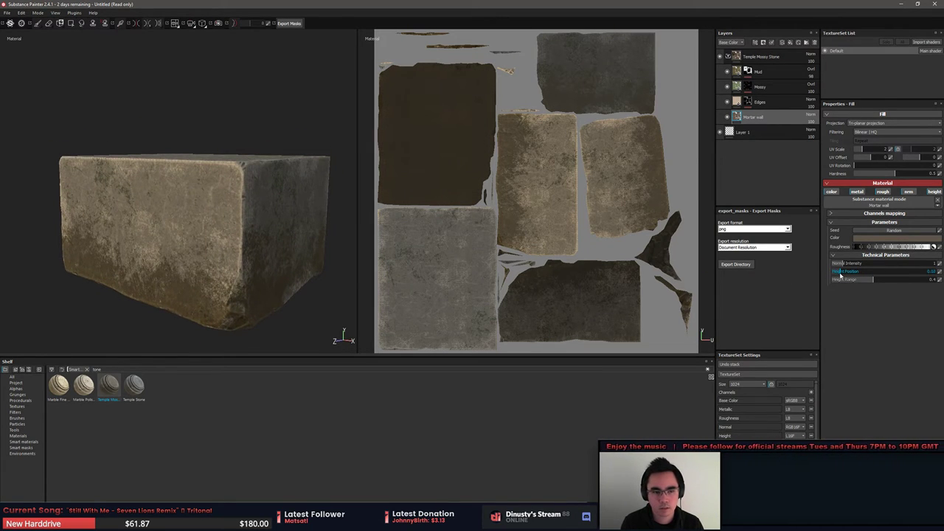
{"action": "left_click_drag", "start_coordinate": [316, 197], "coordinate": [143, 222], "text": "alt"}
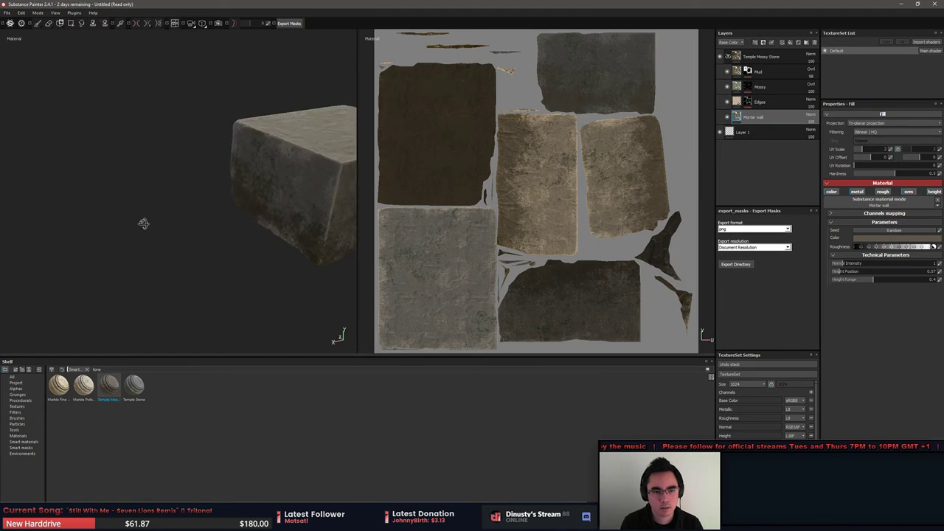
Step: Set the Mortar wall layer's UV scale to 1 and check the surface on the block
{"action": "middle_click_drag", "start_coordinate": [317, 162], "coordinate": [169, 196], "text": "alt"}
{"action": "left_click_drag", "start_coordinate": [169, 196], "coordinate": [244, 203], "text": "alt"}
{"action": "scroll", "coordinate": [243, 203], "scroll_direction": "up", "scroll_amount": 3}
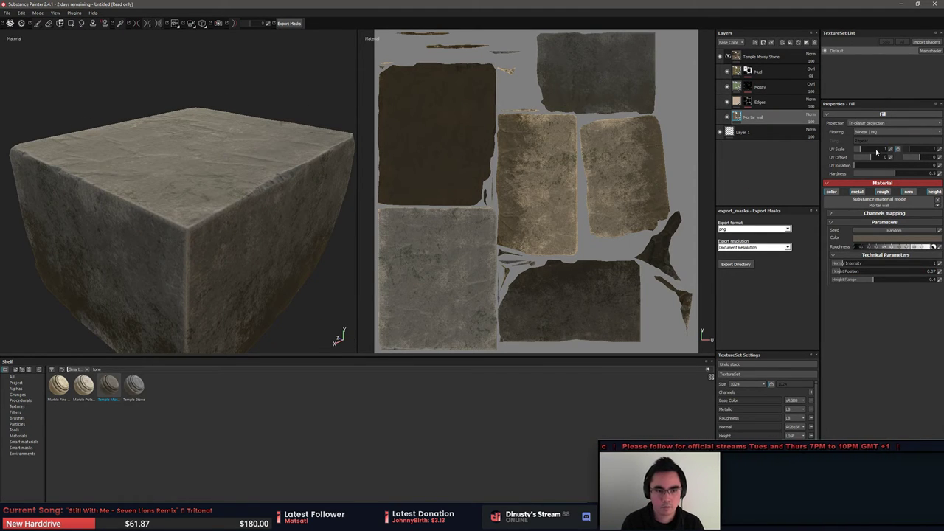
{"action": "left_click_drag", "start_coordinate": [222, 221], "coordinate": [268, 181], "text": "alt"}
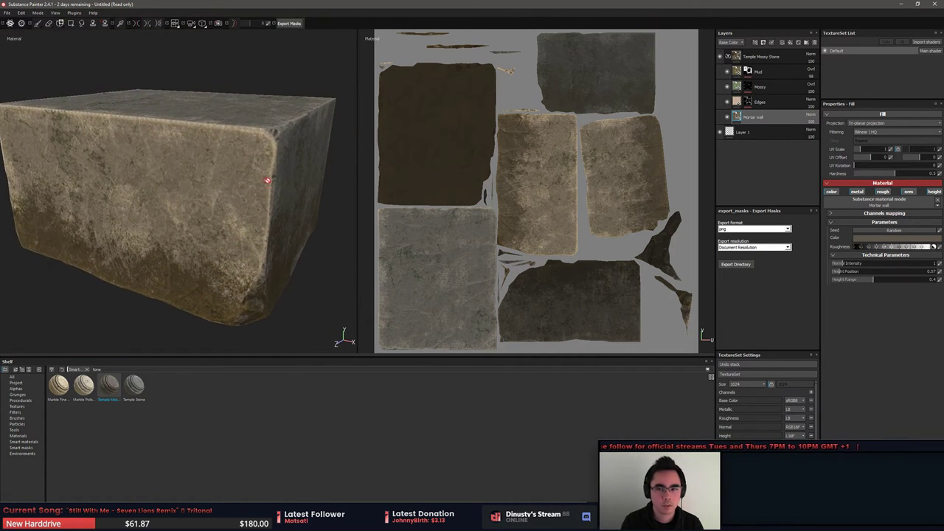
Step: Check the Mud layer's mask and change its base color to a dark, nearly neutral grey
{"action": "left_click", "coordinate": [748, 71], "text": "alt"}
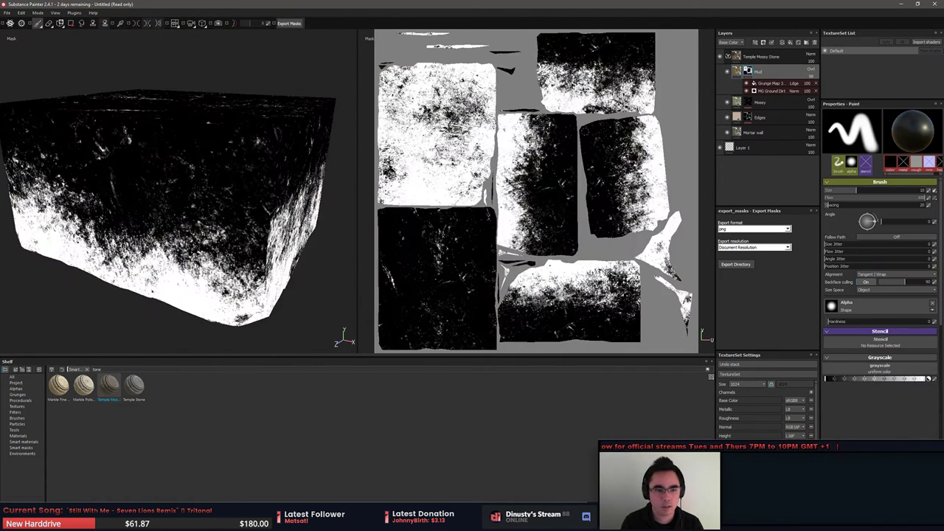
{"action": "left_click", "coordinate": [737, 71]}
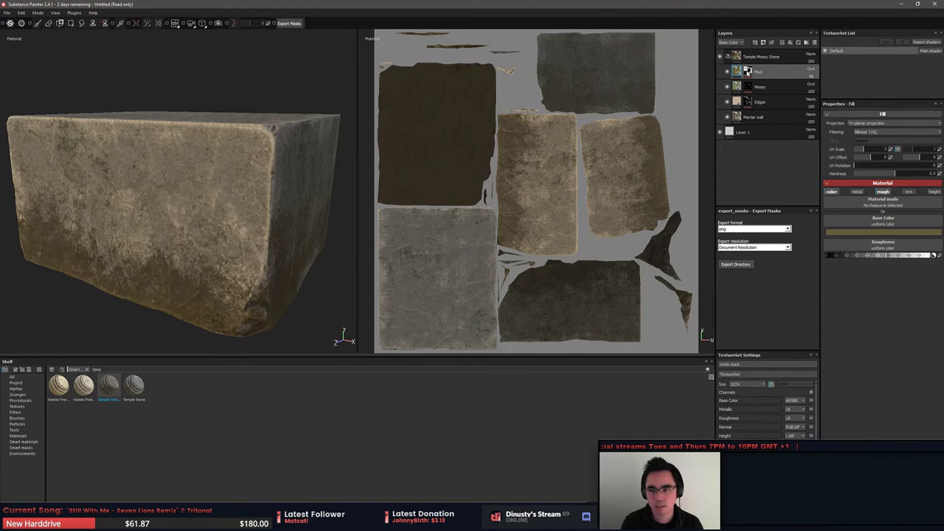
{"action": "mouse_move", "coordinate": [748, 71]}
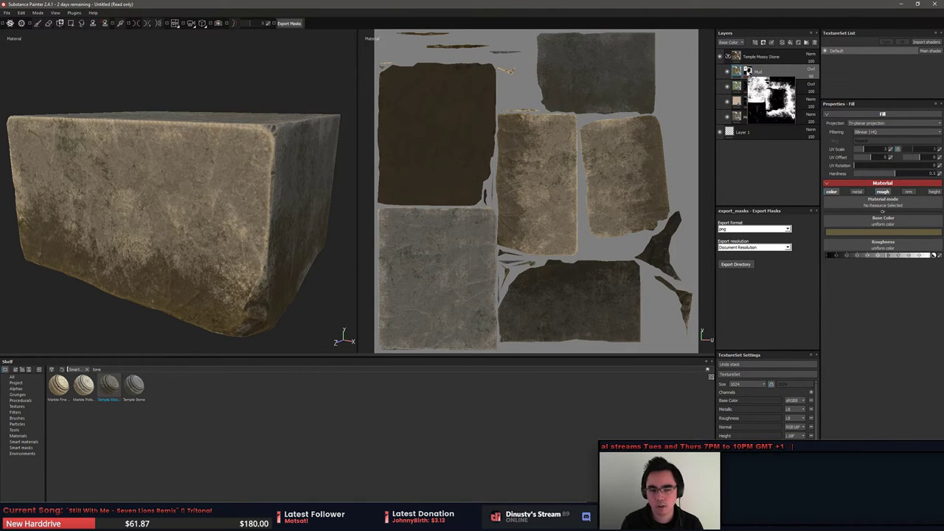
{"action": "left_click", "coordinate": [899, 232]}
{"action": "left_click_drag", "start_coordinate": [837, 243], "coordinate": [821, 243]}
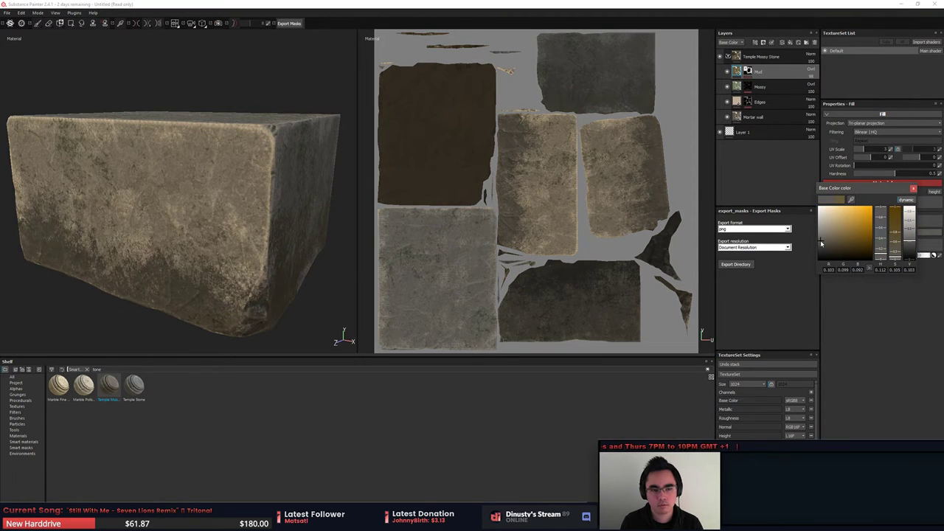
{"action": "mouse_move", "coordinate": [332, 284]}
{"action": "left_mouse_down", "text": "alt"}
{"action": "mouse_move", "coordinate": [298, 272]}
{"action": "mouse_move", "coordinate": [318, 269]}
{"action": "mouse_move", "coordinate": [234, 191]}
{"action": "left_mouse_up", "text": "alt"}
{"action": "scroll", "coordinate": [318, 269], "scroll_direction": "down", "scroll_amount": 2}
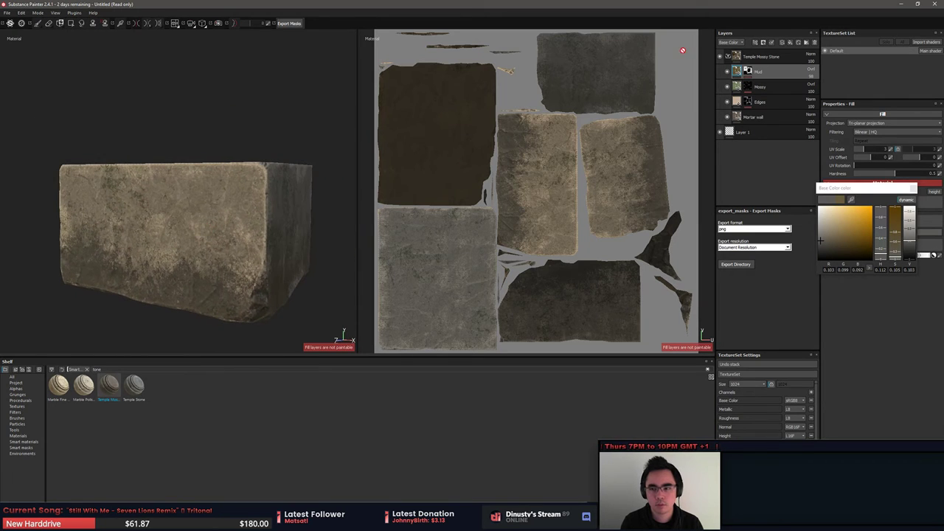
Step: Inspect the Mossy layer's mask and the material on the block under different lighting
{"action": "left_click", "coordinate": [757, 91]}
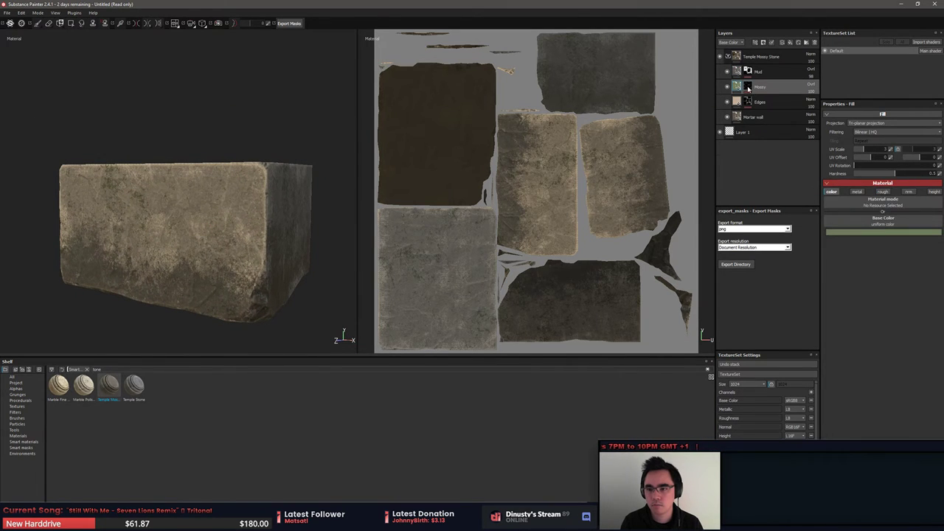
{"action": "left_click", "coordinate": [749, 87], "text": "alt"}
{"action": "left_click_drag", "start_coordinate": [253, 117], "coordinate": [238, 188], "text": "alt"}
{"action": "left_click", "coordinate": [738, 88]}
{"action": "right_click_drag", "start_coordinate": [238, 188], "coordinate": [191, 178], "text": "shift"}
{"action": "left_click_drag", "start_coordinate": [189, 179], "coordinate": [175, 209], "text": "alt"}
Step: In the Edges layer's mask, lower the BnW Spots 1 fill's UV scale to about 2.5
{"action": "left_click", "coordinate": [750, 102], "text": "alt"}
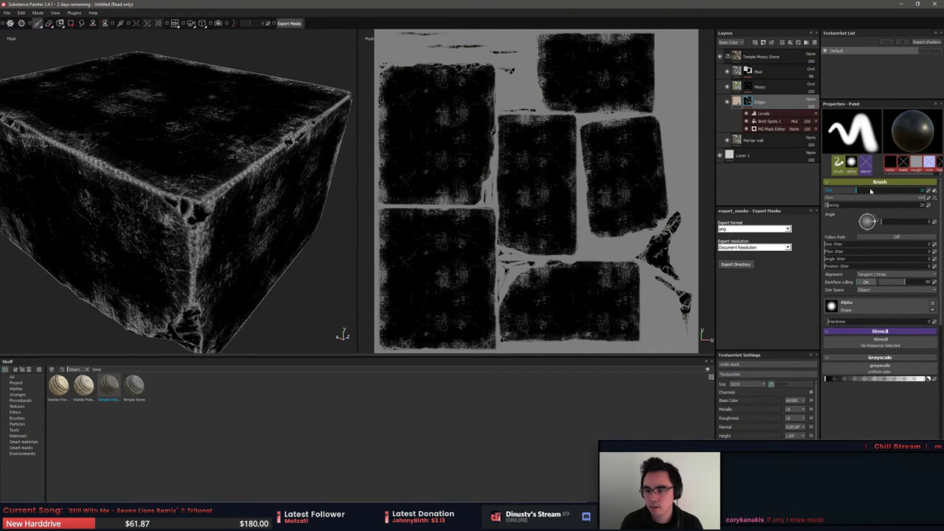
{"action": "left_click", "coordinate": [763, 121]}
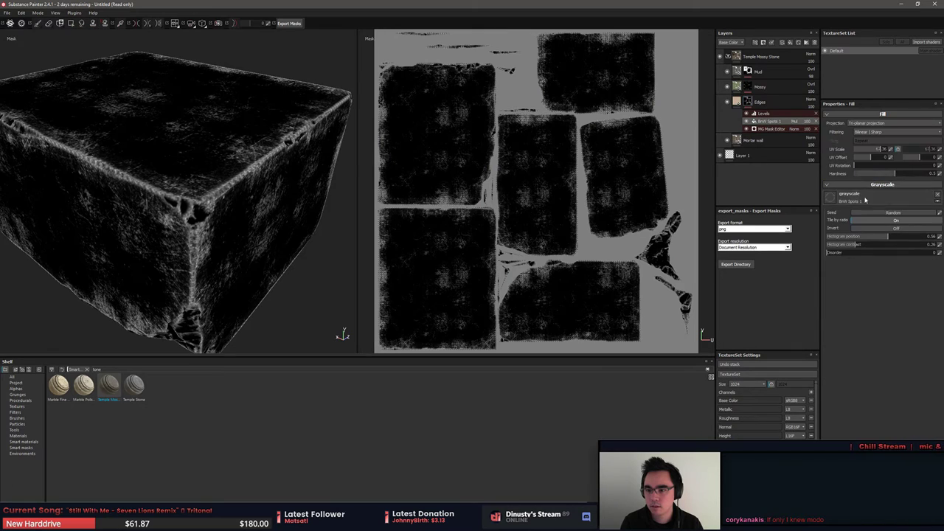
{"action": "left_click", "coordinate": [881, 151]}
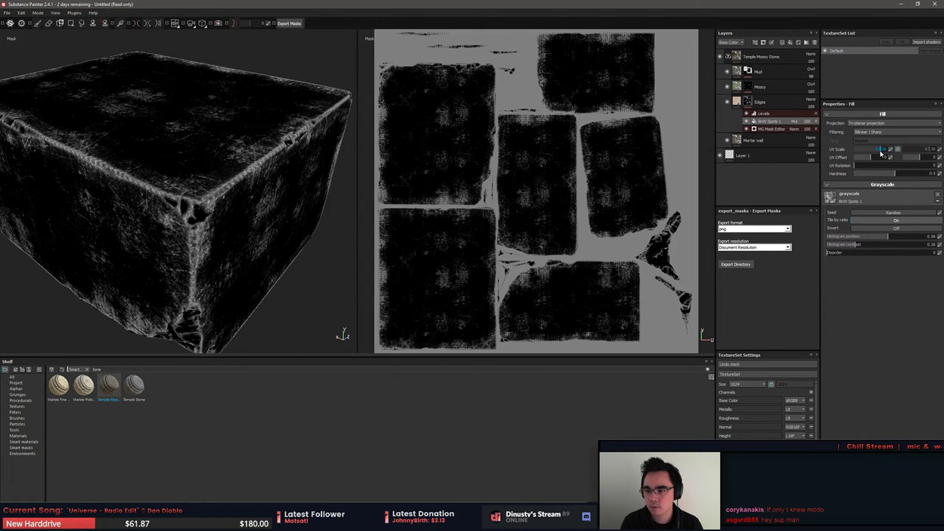
{"action": "left_click_drag", "start_coordinate": [881, 151], "coordinate": [863, 152]}
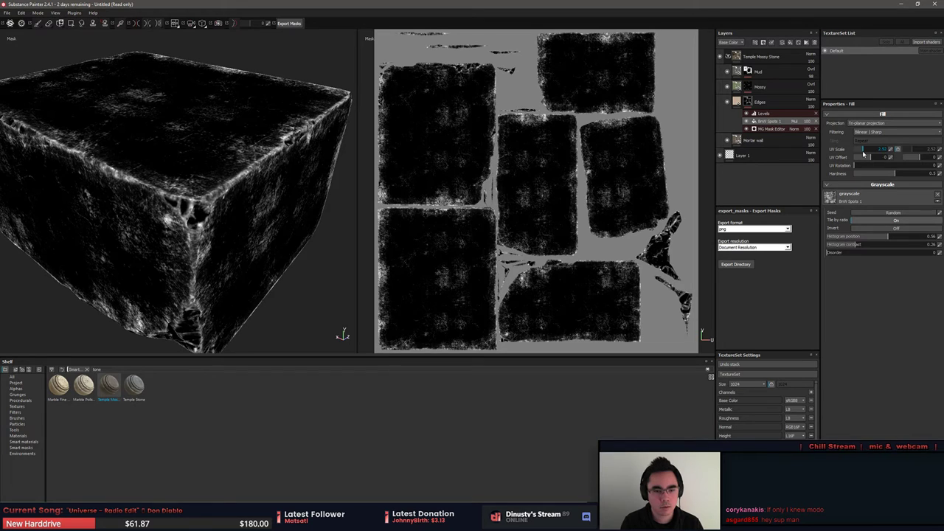
Step: Set the Edges mask generator's Global Balance to 0.51 and Global Contrast to about 0.6, and review the edge wear on the block
{"action": "left_click", "coordinate": [771, 129]}
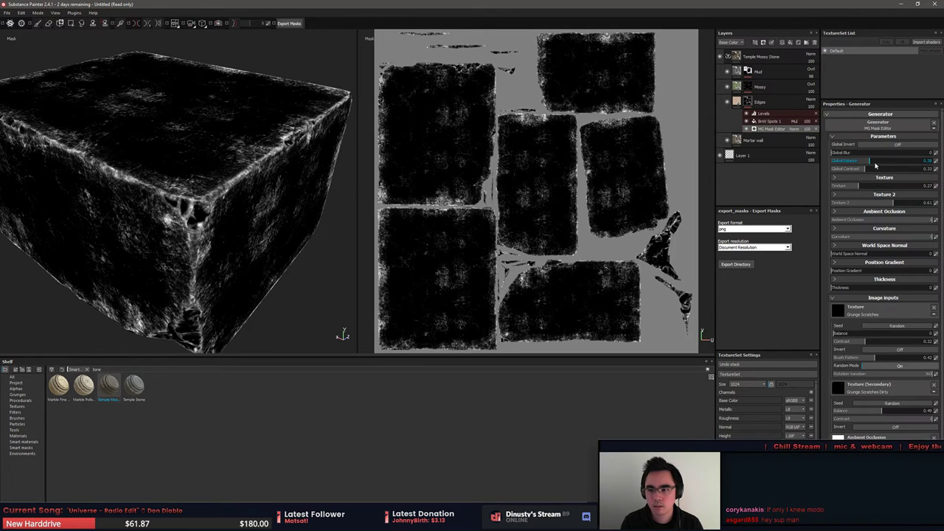
{"action": "left_click_drag", "start_coordinate": [871, 163], "coordinate": [898, 170]}
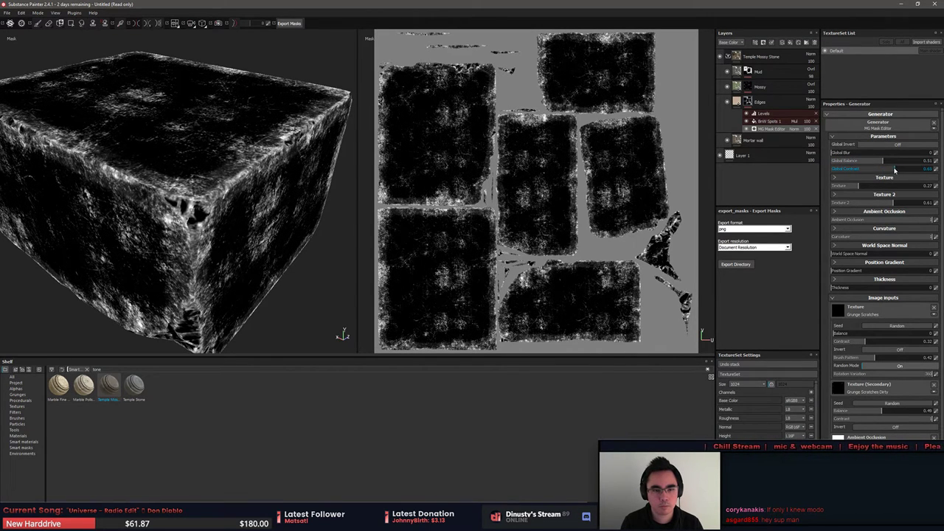
{"action": "left_click", "coordinate": [737, 102]}
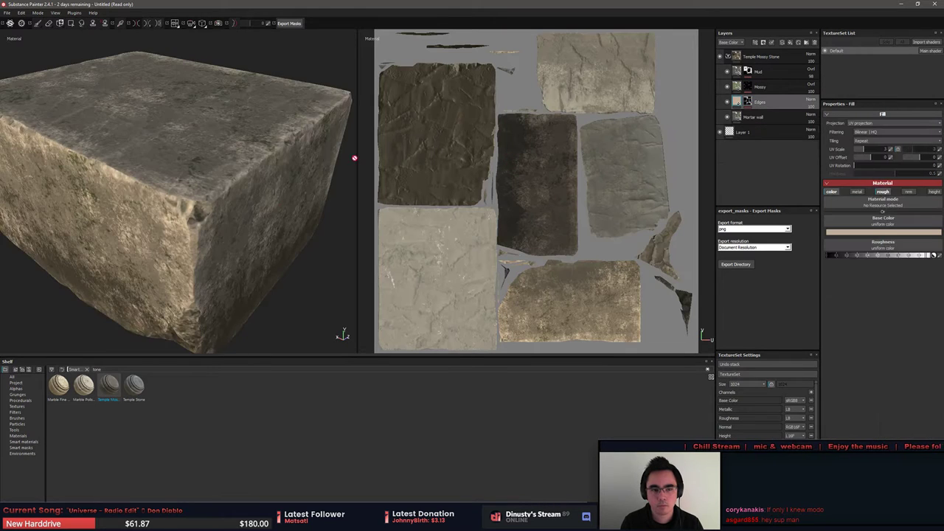
{"action": "left_click_drag", "start_coordinate": [284, 201], "coordinate": [276, 181], "text": "alt"}
{"action": "scroll", "coordinate": [273, 183], "scroll_direction": "down", "scroll_amount": 5}
{"action": "left_click_drag", "start_coordinate": [146, 174], "coordinate": [162, 140], "text": "alt"}
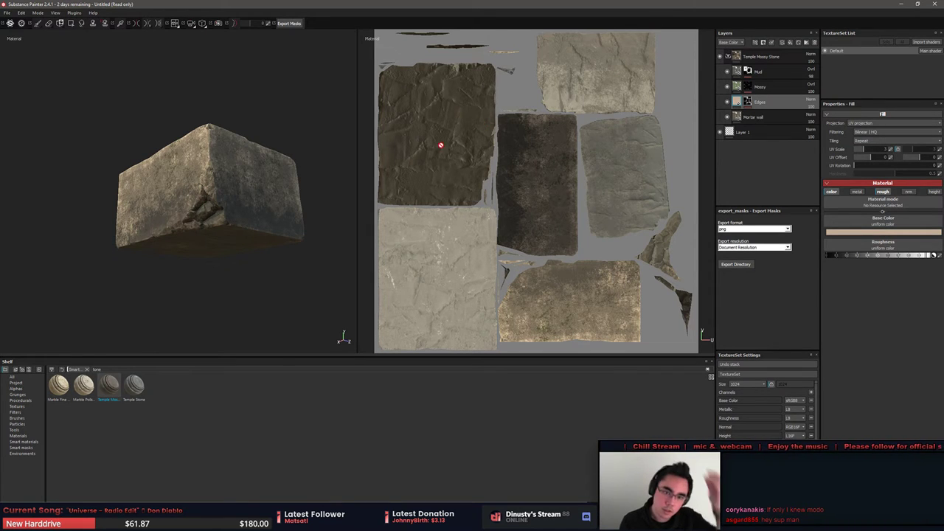
{"action": "left_click_drag", "start_coordinate": [346, 181], "coordinate": [198, 267], "text": "alt"}
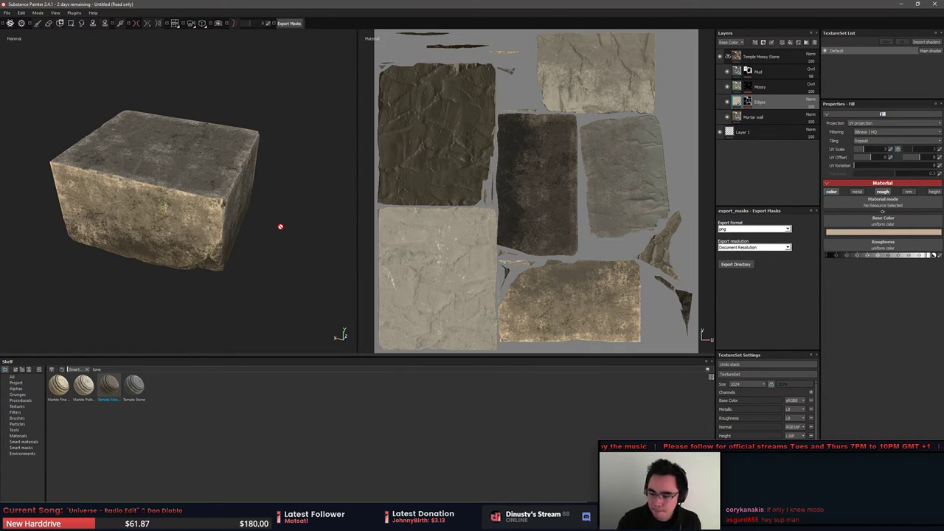
{"action": "left_click", "coordinate": [330, 163]}
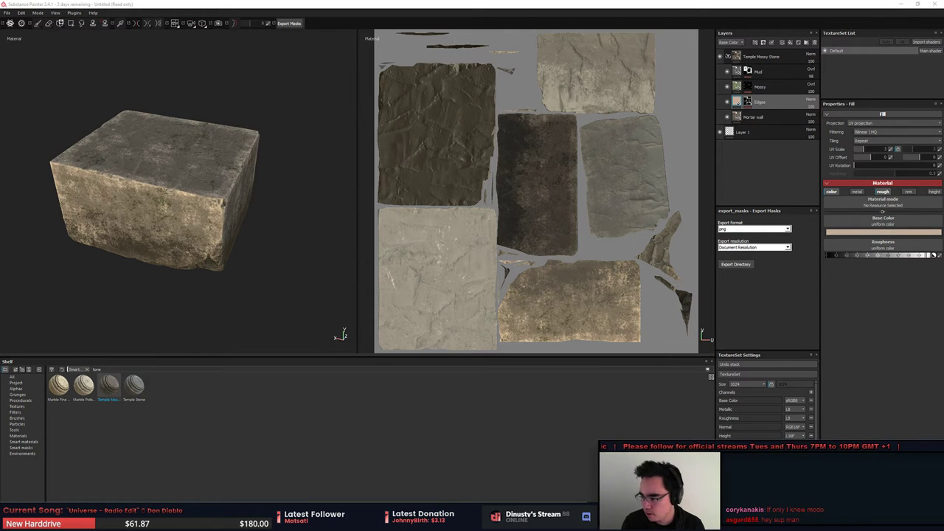
Step: Switch to MODO, where the testblockLP.OBJ mesh and its UV layout are open
{"action": "key", "text": "super+e"}
{"action": "left_click_drag", "start_coordinate": [392, 197], "coordinate": [943, 151]}
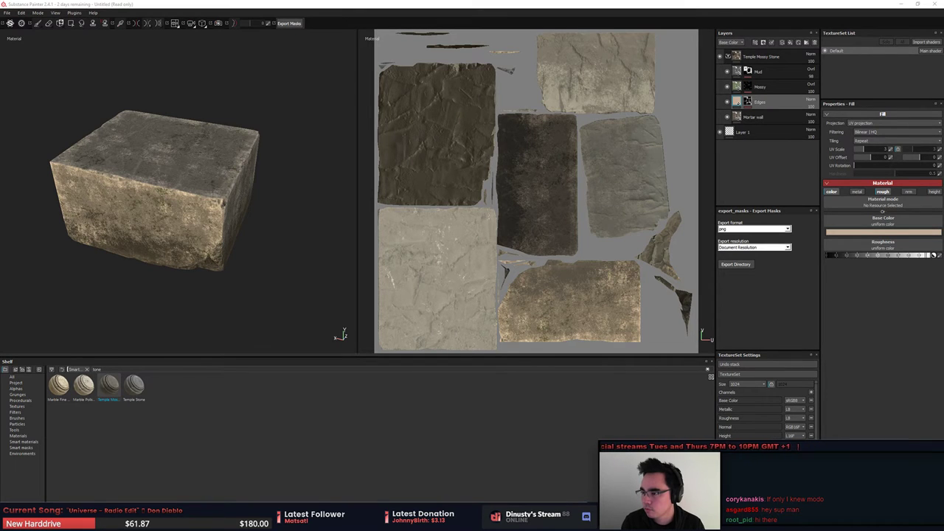
{"action": "key", "text": "alt+Tab"}
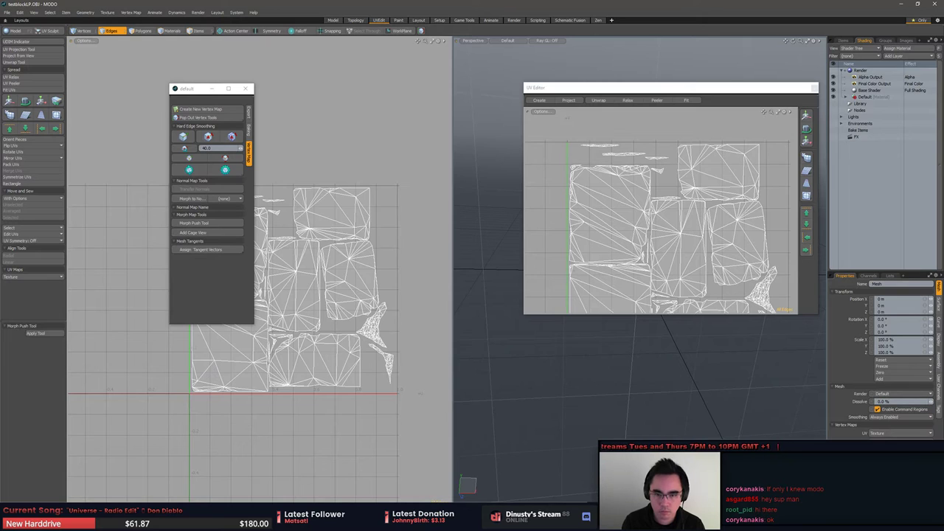
Step: Open the user scripts folder, then restart MODO and return to its new empty scene
{"action": "left_click", "coordinate": [236, 13]}
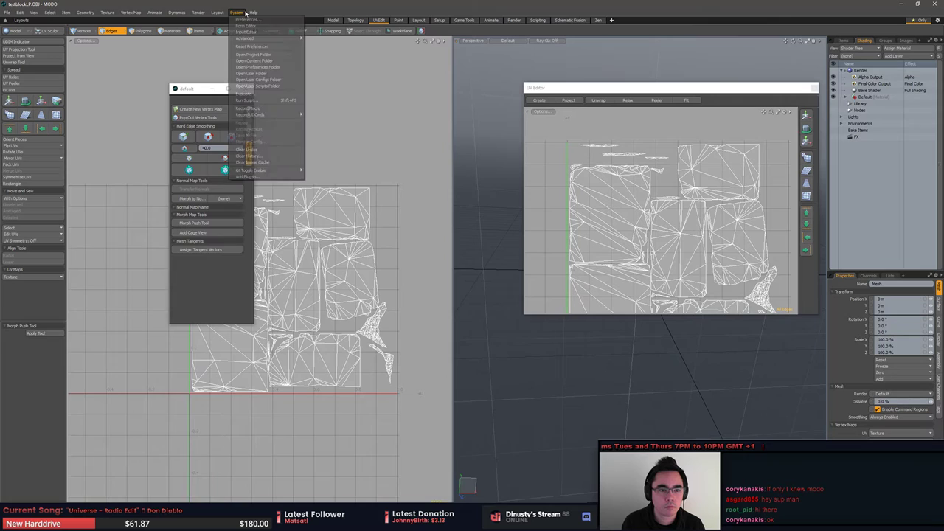
{"action": "left_click", "coordinate": [279, 86]}
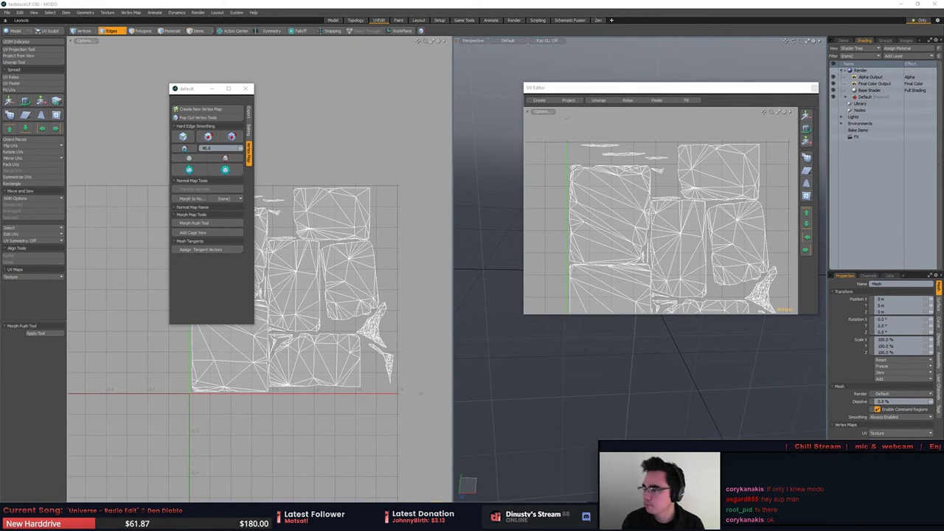
{"action": "left_click", "coordinate": [934, 4]}
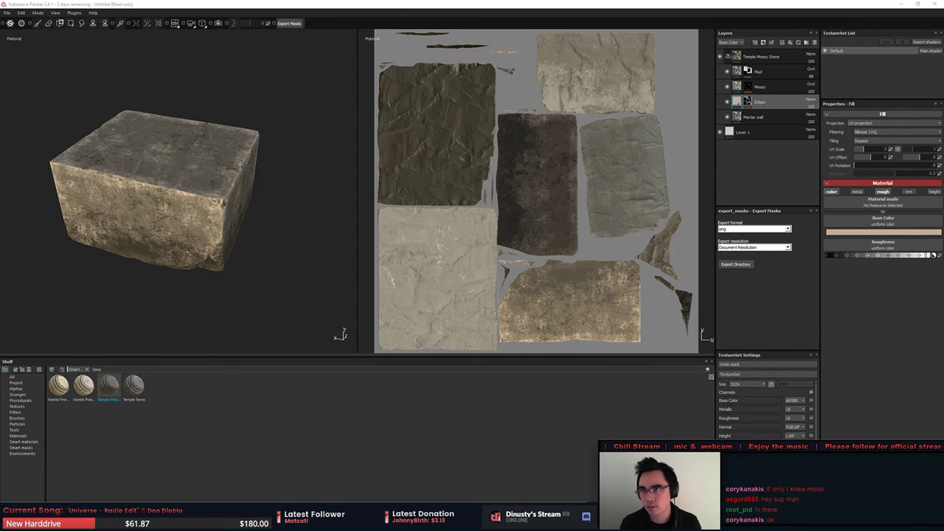
{"action": "key", "text": "alt+Tab"}
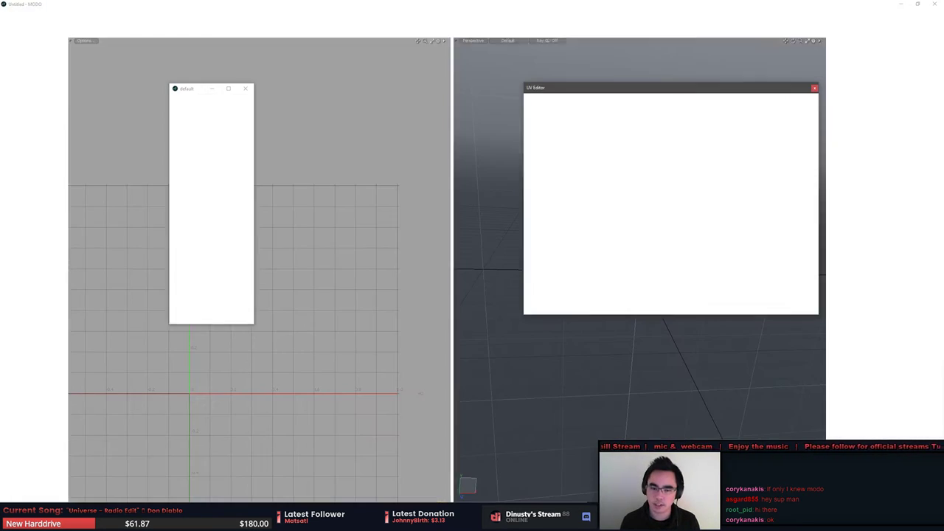
Step: Close the floating UV Editor window and move the vertex map tools palette aside, clear of the UV view
{"action": "left_click_drag", "start_coordinate": [689, 91], "coordinate": [648, 88]}
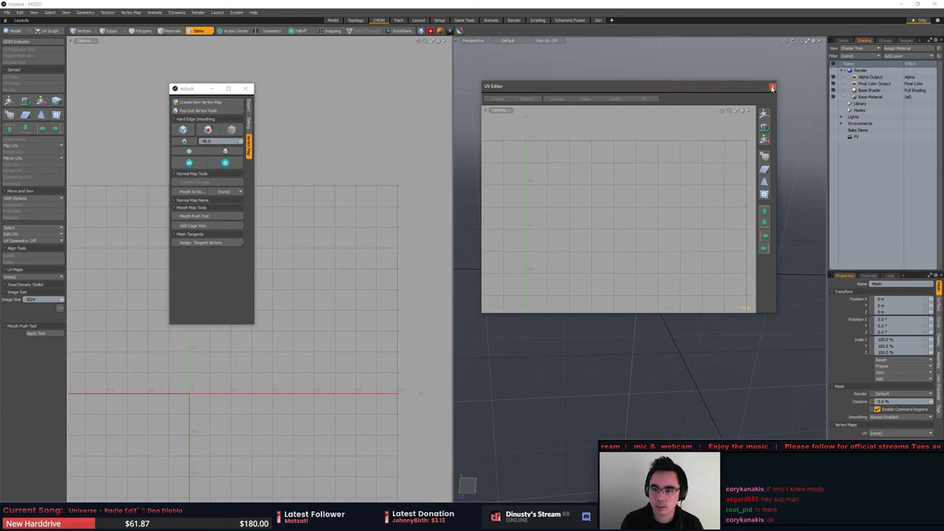
{"action": "left_click", "coordinate": [772, 88]}
{"action": "mouse_move", "coordinate": [579, 166]}
{"action": "left_mouse_down", "text": "alt"}
{"action": "mouse_move", "coordinate": [550, 182]}
{"action": "mouse_move", "coordinate": [572, 175]}
{"action": "left_mouse_up", "text": "alt"}
{"action": "left_click", "coordinate": [211, 91]}
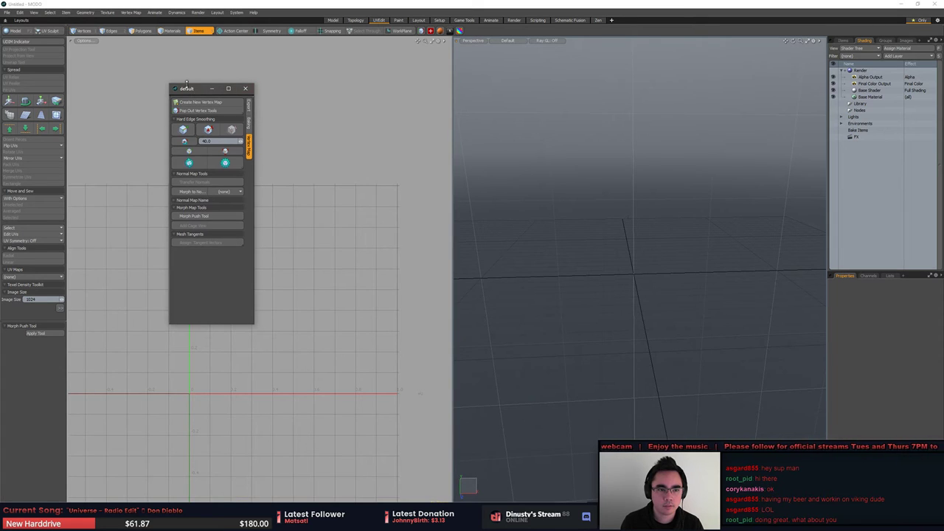
{"action": "left_click_drag", "start_coordinate": [194, 91], "coordinate": [747, 359]}
{"action": "left_click_drag", "start_coordinate": [670, 333], "coordinate": [651, 299], "text": "alt"}
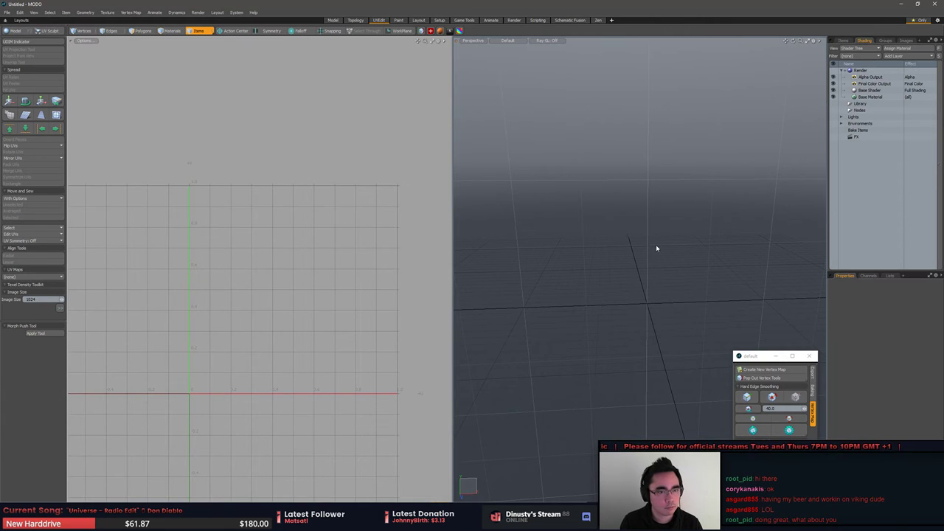
Step: Switch to the Zen layout and turn off Trackball Rotation in the OpenGL preferences
{"action": "left_click", "coordinate": [599, 20]}
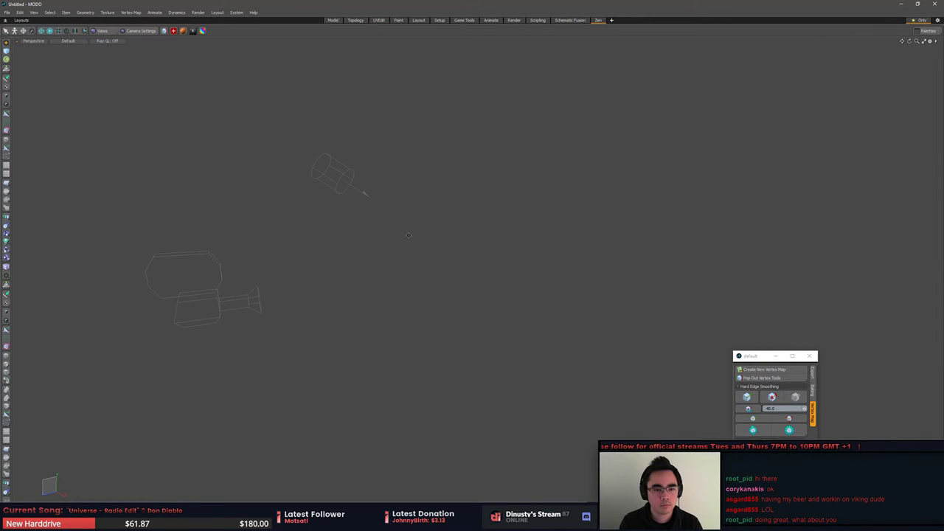
{"action": "left_click_drag", "start_coordinate": [408, 235], "coordinate": [479, 257], "text": "alt"}
{"action": "left_click", "coordinate": [219, 13]}
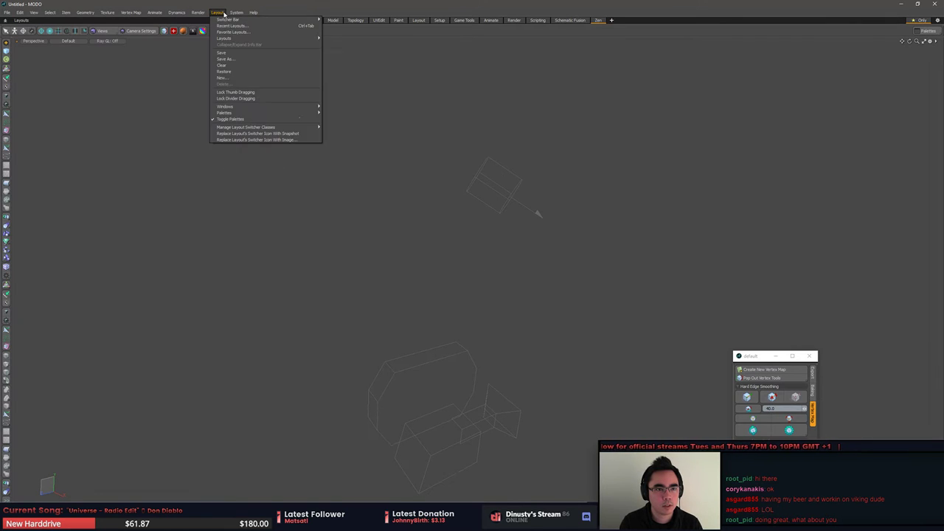
{"action": "left_click", "coordinate": [235, 21]}
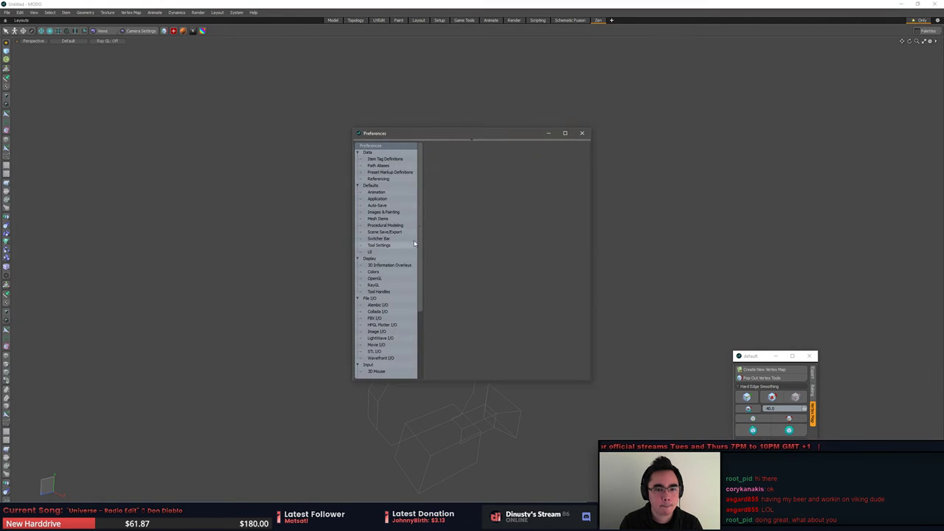
{"action": "left_click", "coordinate": [378, 278]}
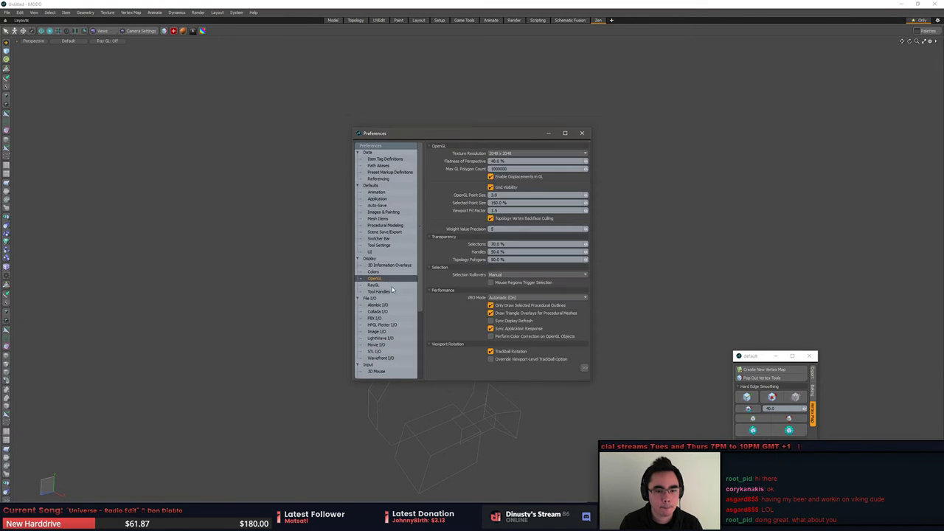
{"action": "left_click", "coordinate": [516, 354]}
{"action": "left_click", "coordinate": [582, 133]}
{"action": "left_click_drag", "start_coordinate": [641, 143], "coordinate": [660, 338], "text": "alt"}
{"action": "left_click_drag", "start_coordinate": [746, 360], "coordinate": [848, 357]}
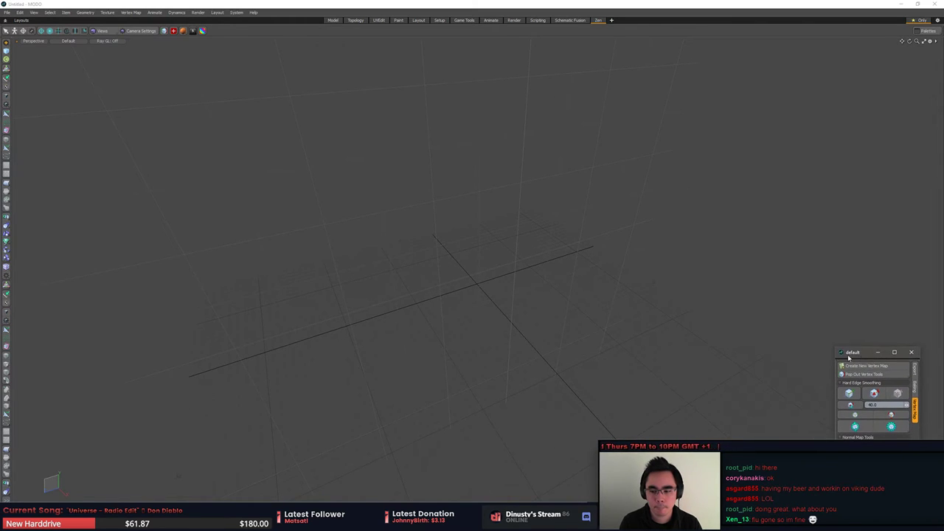
{"action": "left_click_drag", "start_coordinate": [650, 310], "coordinate": [628, 317], "text": "alt"}
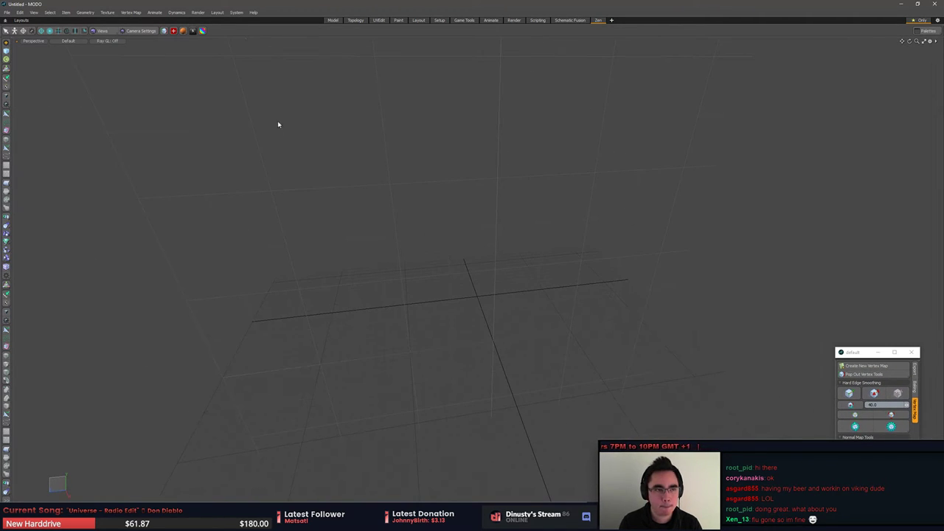
Step: Open test001.OBJ from the WallSet folder, accepting the Wavefront object load options unchanged
{"action": "left_click", "coordinate": [7, 13]}
{"action": "left_click", "coordinate": [22, 29]}
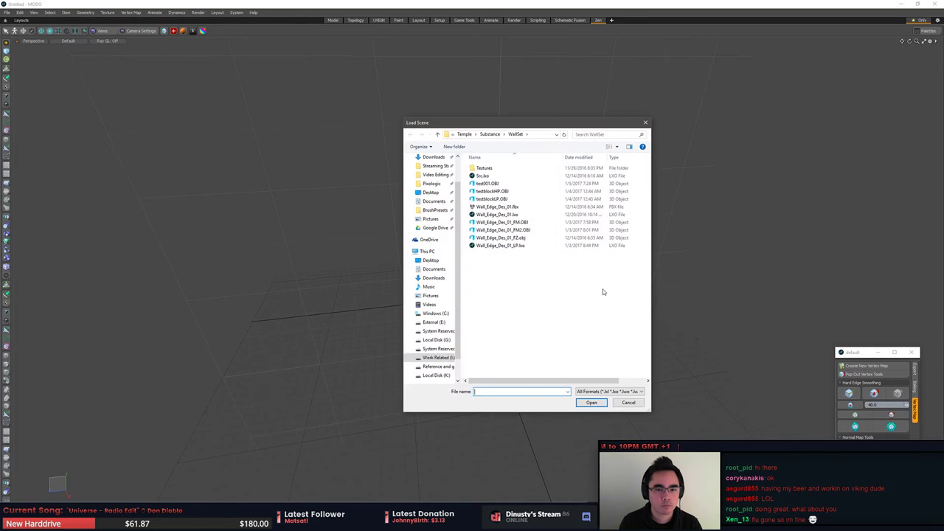
{"action": "left_click", "coordinate": [502, 183]}
{"action": "double_click", "coordinate": [502, 184]}
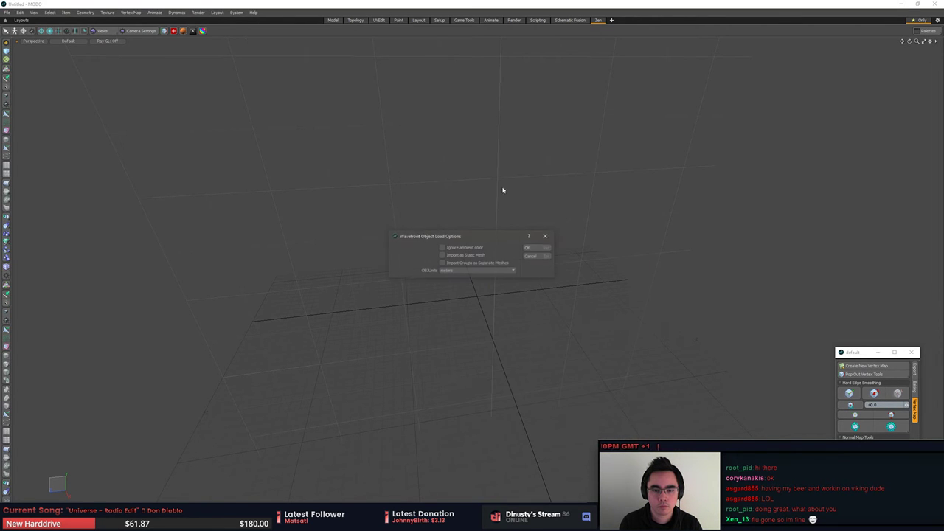
{"action": "left_click", "coordinate": [529, 248]}
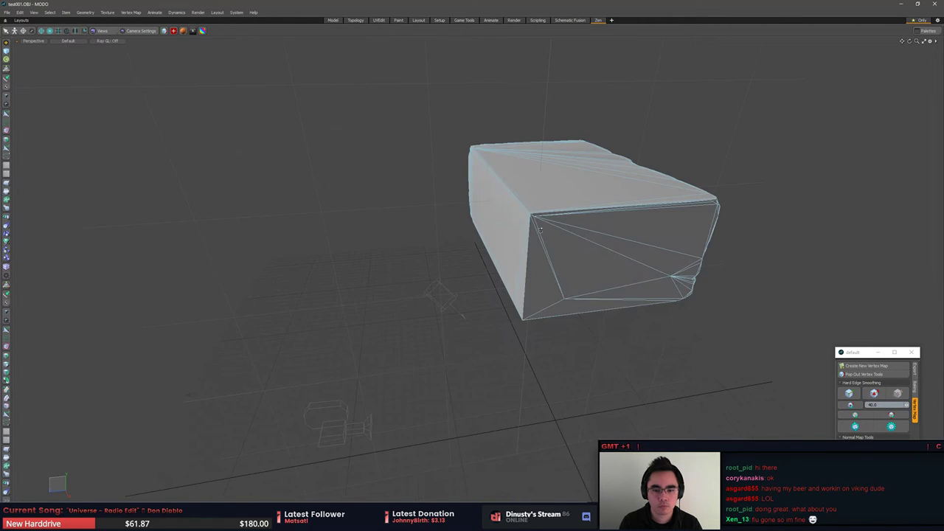
Step: Pick a polygon on the block's upper face and extend the selection using the Seneca Select Coplanar Polys script with Similar Touching (fast)
{"action": "left_click_drag", "start_coordinate": [541, 230], "coordinate": [432, 221], "text": "alt"}
{"action": "left_click", "coordinate": [480, 239]}
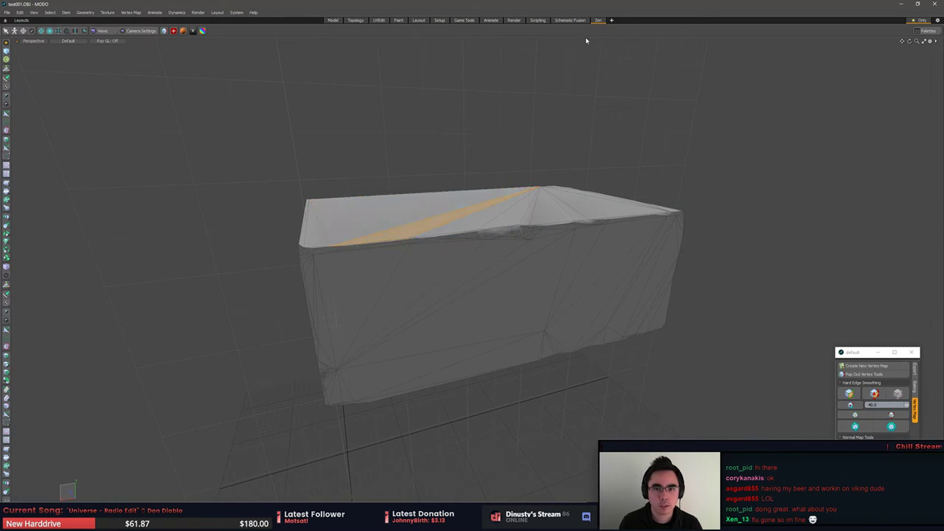
{"action": "left_click", "coordinate": [192, 31]}
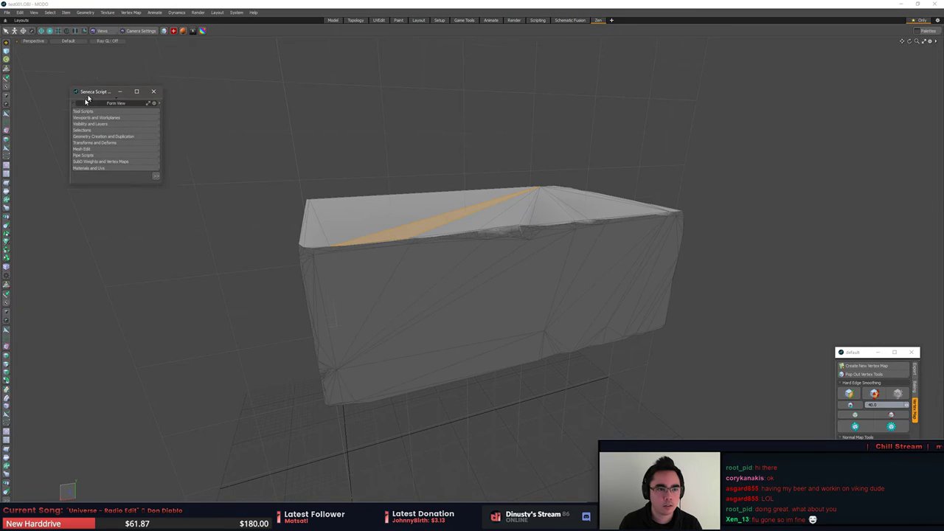
{"action": "left_click_drag", "start_coordinate": [95, 199], "coordinate": [96, 264]}
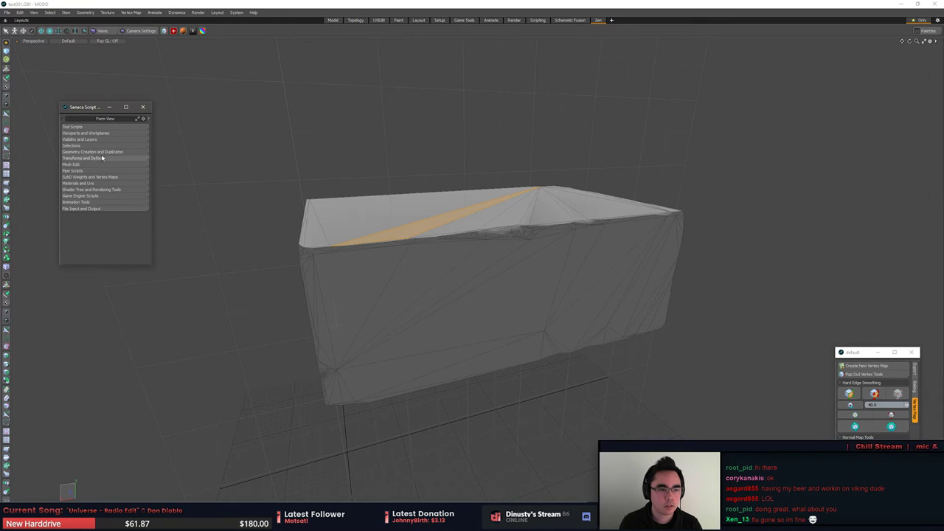
{"action": "left_click", "coordinate": [89, 146]}
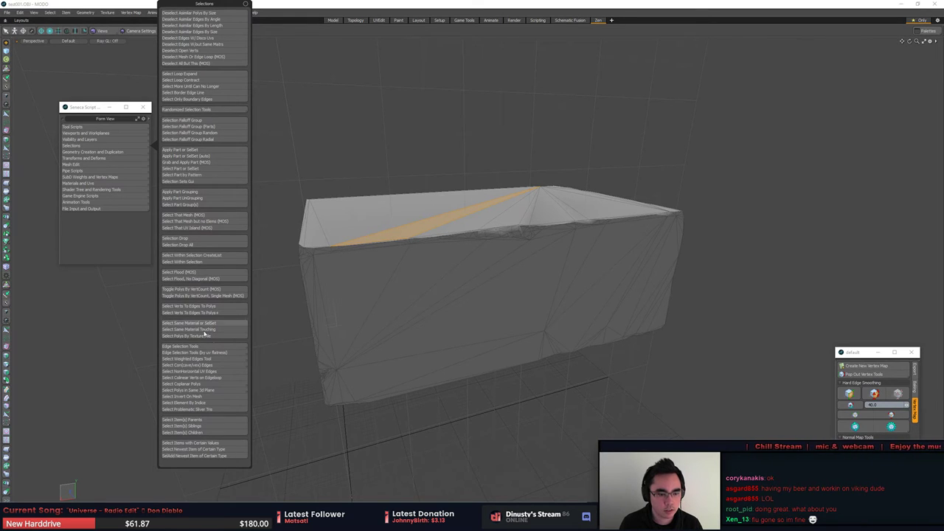
{"action": "left_click", "coordinate": [172, 387]}
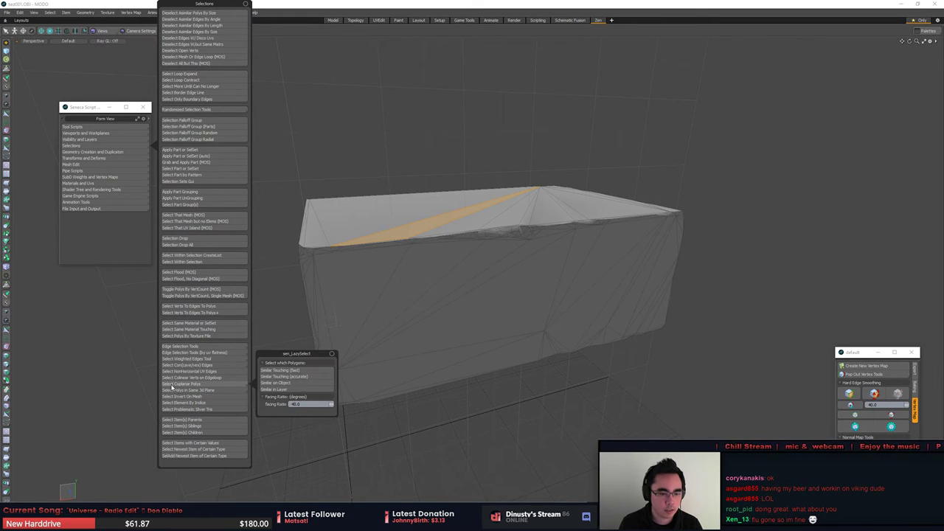
{"action": "left_click", "coordinate": [284, 371]}
{"action": "left_click_drag", "start_coordinate": [478, 279], "coordinate": [510, 305], "text": "alt"}
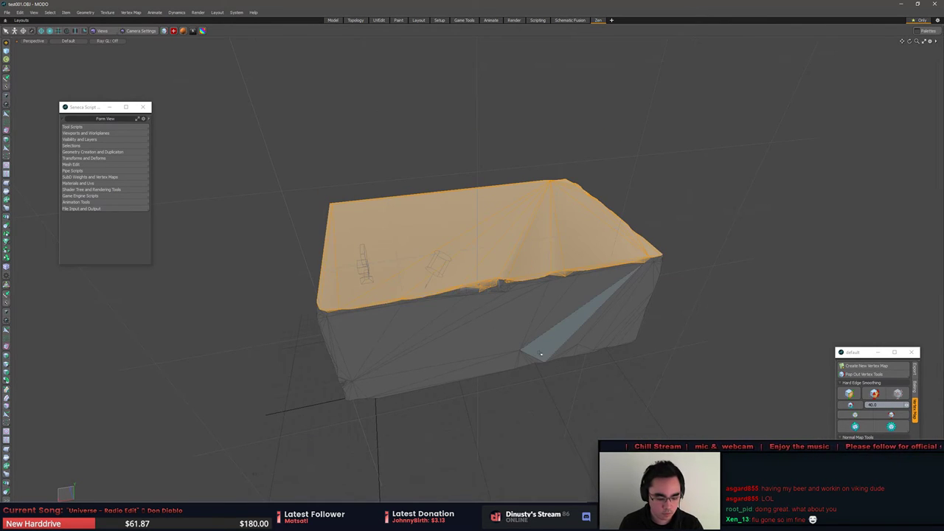
Step: Map the lazySelect.pl selectByPoly command from the command history to Ctrl-Shift-D
{"action": "key", "text": "grave"}
{"action": "left_click", "coordinate": [454, 212]}
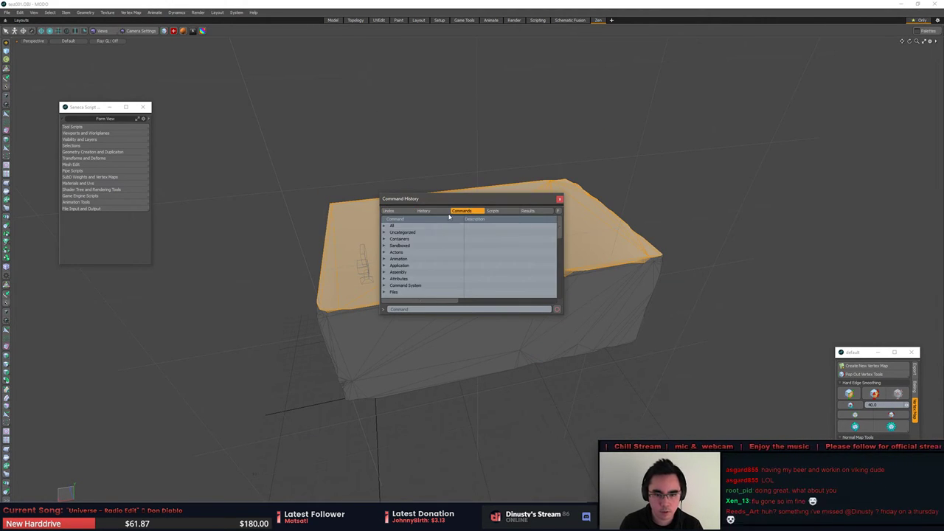
{"action": "left_click", "coordinate": [425, 212]}
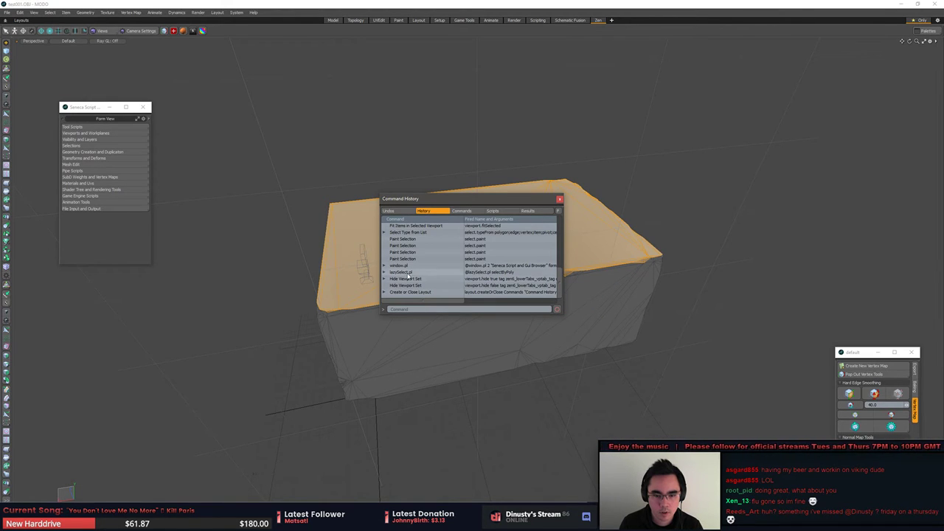
{"action": "left_click", "coordinate": [407, 273]}
{"action": "right_click", "coordinate": [406, 275]}
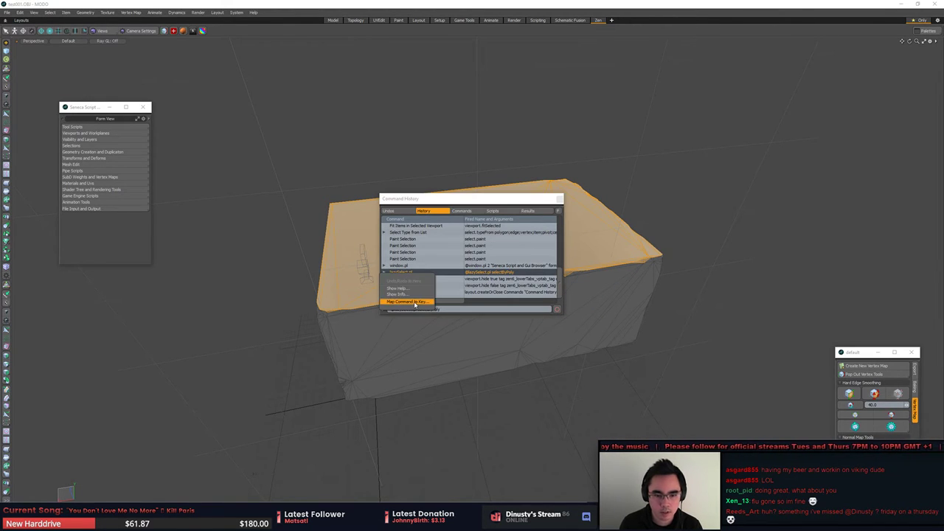
{"action": "left_click", "coordinate": [409, 304]}
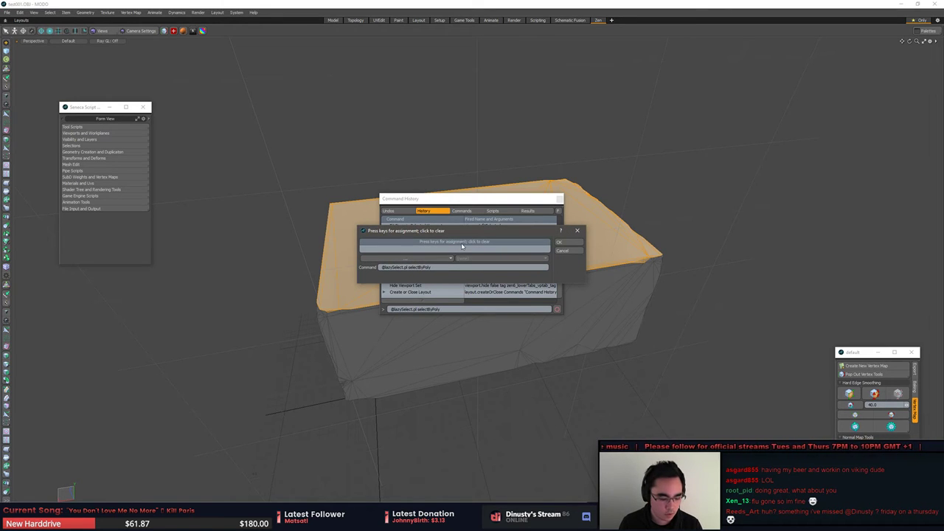
{"action": "key", "text": "ctrl+shift+b"}
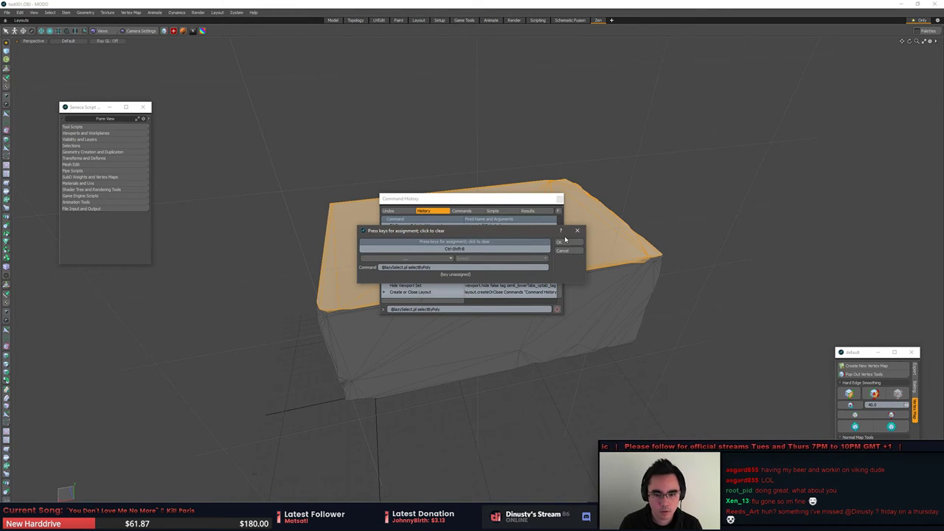
{"action": "key", "text": "ctrl+shift+s"}
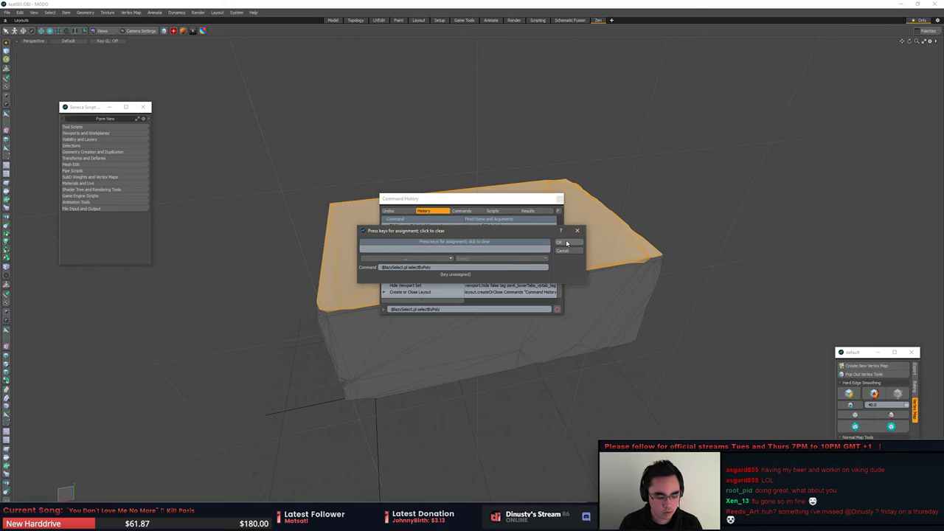
{"action": "key", "text": "ctrl+shift+d"}
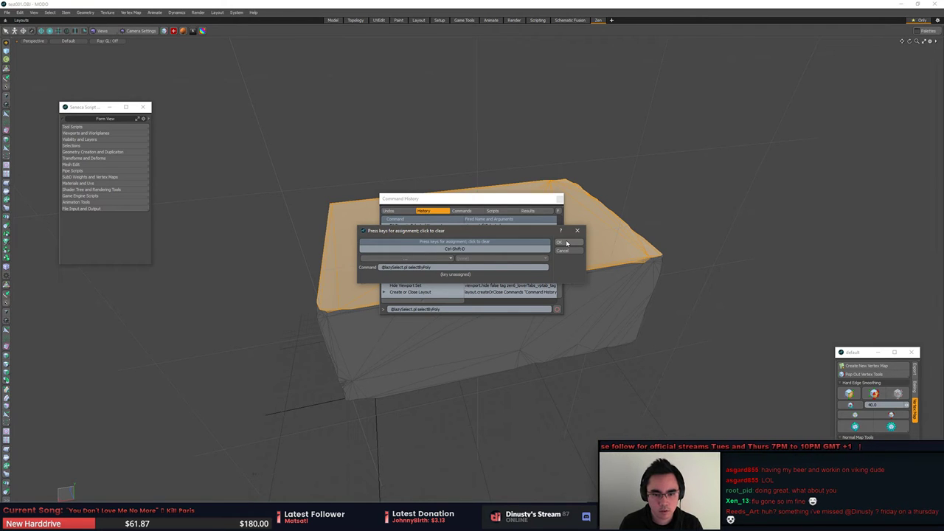
{"action": "left_click", "coordinate": [567, 244]}
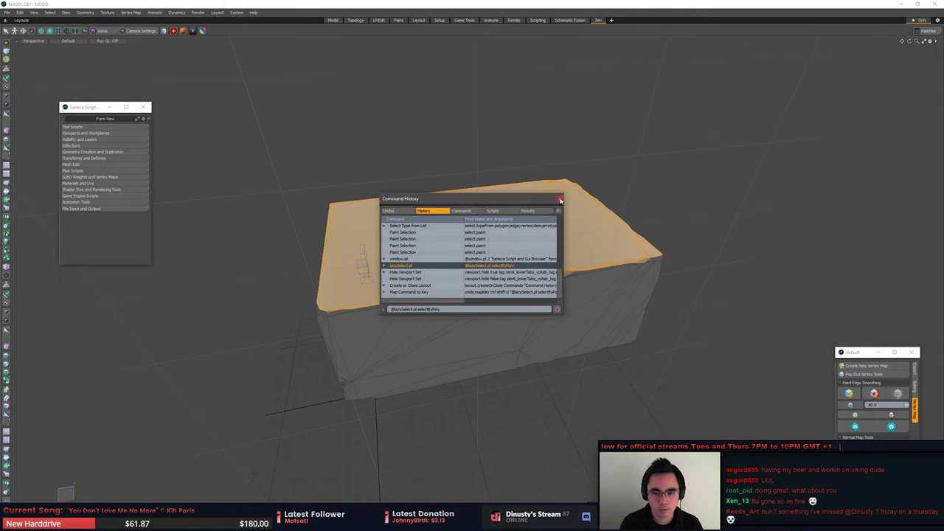
{"action": "left_click", "coordinate": [560, 198]}
Step: Try the new lazySelect shortcut on a side face of the block, then use it to reselect the whole upper face
{"action": "left_click_drag", "start_coordinate": [509, 249], "coordinate": [502, 222], "text": "alt"}
{"action": "left_click", "coordinate": [524, 302]}
{"action": "key", "text": "ctrl+shift+d"}
{"action": "left_click_drag", "start_coordinate": [698, 291], "coordinate": [584, 283], "text": "alt"}
{"action": "left_click", "coordinate": [499, 247]}
{"action": "key", "text": "ctrl+shift+d"}
Step: Examine how the upper face selection follows the block's chipped edges and broken corner
{"action": "scroll", "coordinate": [412, 225], "scroll_direction": "up", "scroll_amount": 4}
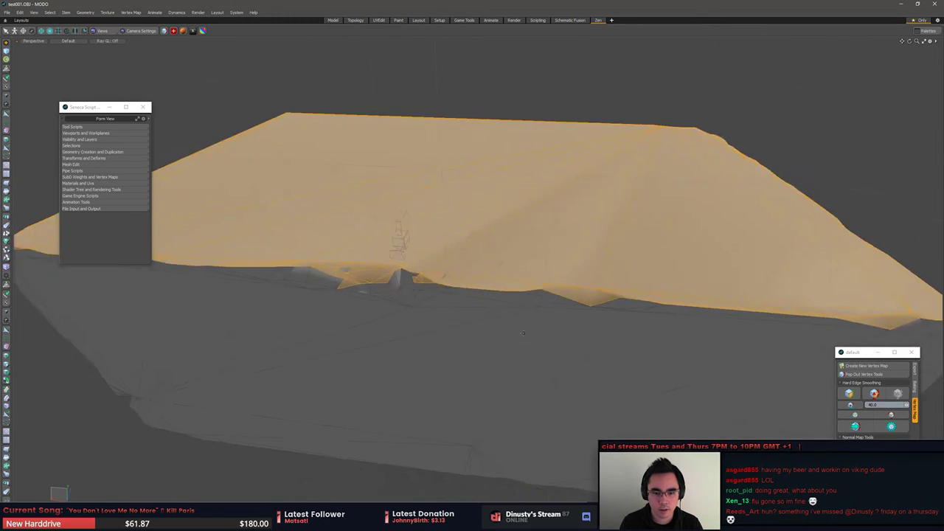
{"action": "left_click_drag", "start_coordinate": [506, 280], "coordinate": [535, 327], "text": "alt"}
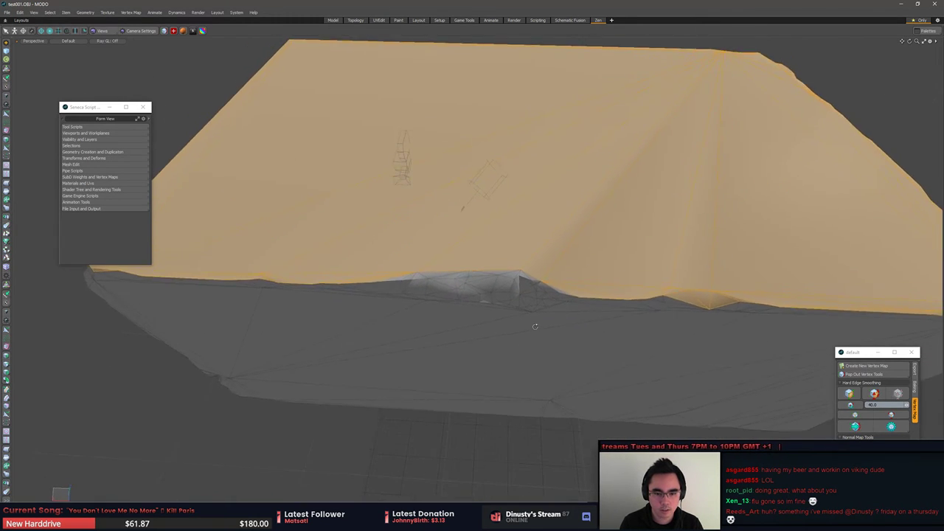
{"action": "mouse_move", "coordinate": [428, 298]}
{"action": "left_mouse_down", "text": "ctrl"}
{"action": "mouse_move", "coordinate": [550, 291]}
{"action": "mouse_move", "coordinate": [423, 290]}
{"action": "mouse_move", "coordinate": [433, 321]}
{"action": "mouse_move", "coordinate": [357, 322]}
{"action": "mouse_move", "coordinate": [381, 285]}
{"action": "mouse_move", "coordinate": [567, 286]}
{"action": "mouse_move", "coordinate": [424, 323]}
{"action": "left_mouse_up", "text": "ctrl"}
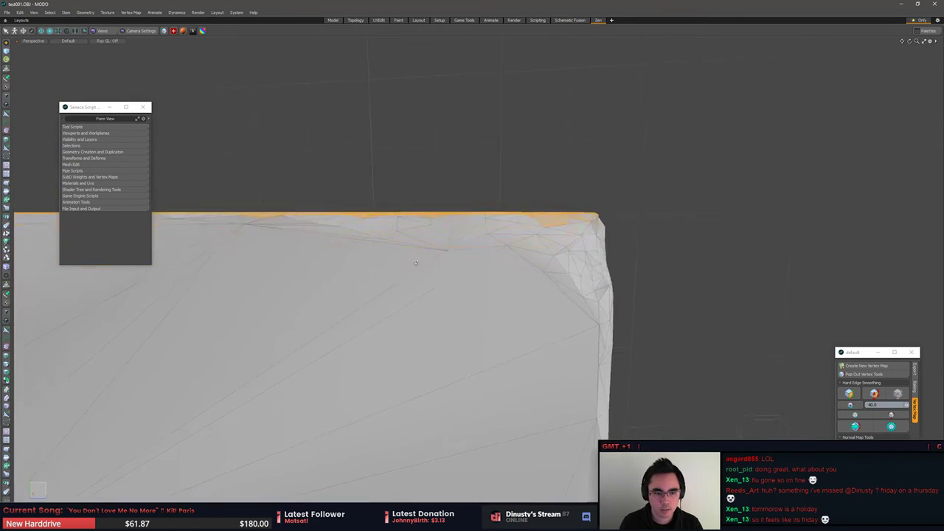
{"action": "left_click_drag", "start_coordinate": [419, 259], "coordinate": [348, 313], "text": "alt"}
{"action": "left_click_drag", "start_coordinate": [279, 295], "coordinate": [365, 313], "text": "alt"}
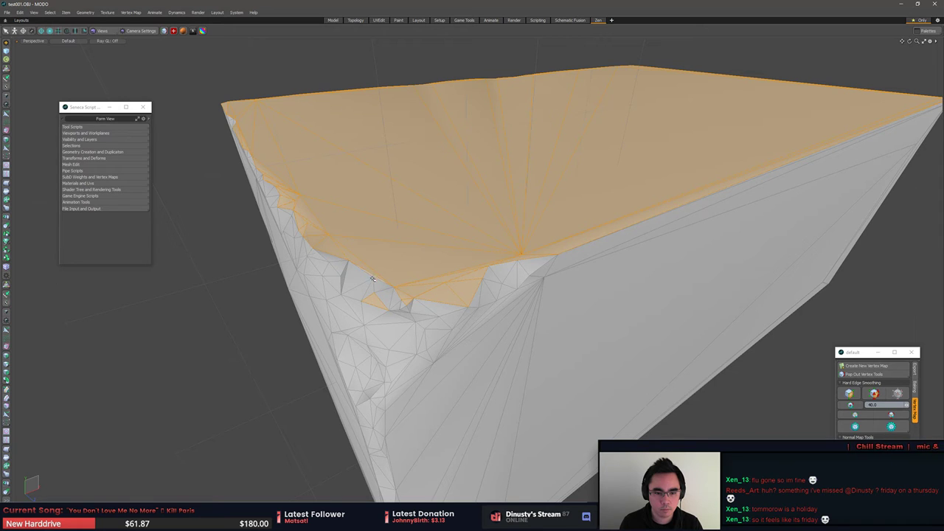
{"action": "left_click_drag", "start_coordinate": [477, 277], "coordinate": [558, 264], "text": "alt"}
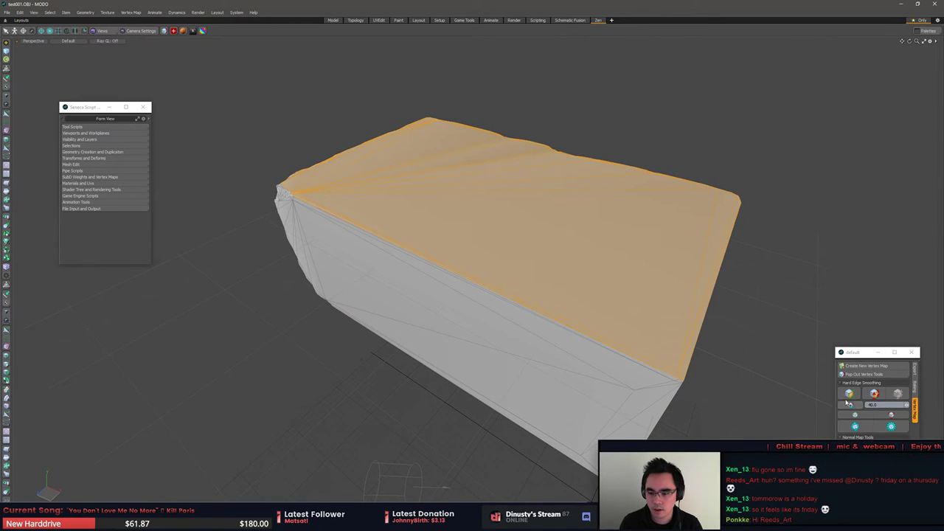
Step: Apply Hard Edge Smoothing to the selected upper face, and clear the selection
{"action": "left_click", "coordinate": [875, 396]}
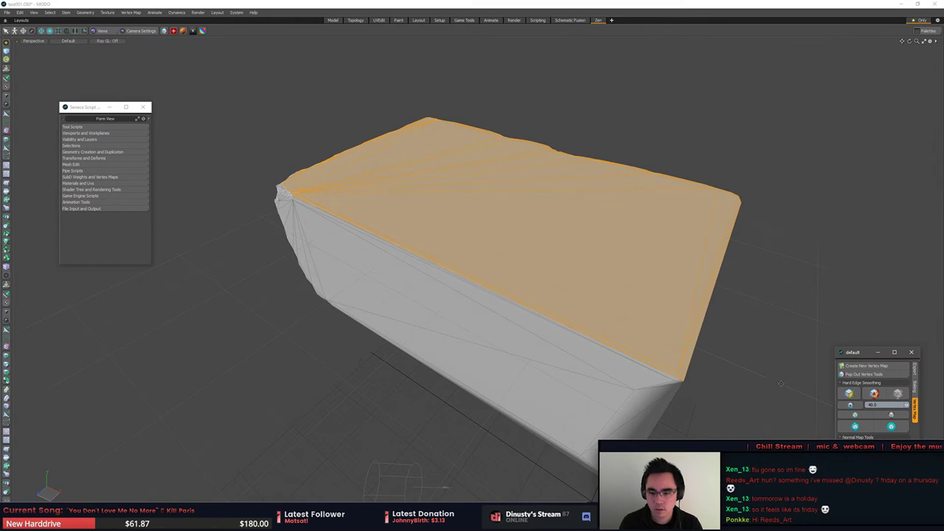
{"action": "left_click_drag", "start_coordinate": [781, 384], "coordinate": [634, 332], "text": "alt"}
{"action": "left_click", "coordinate": [745, 347]}
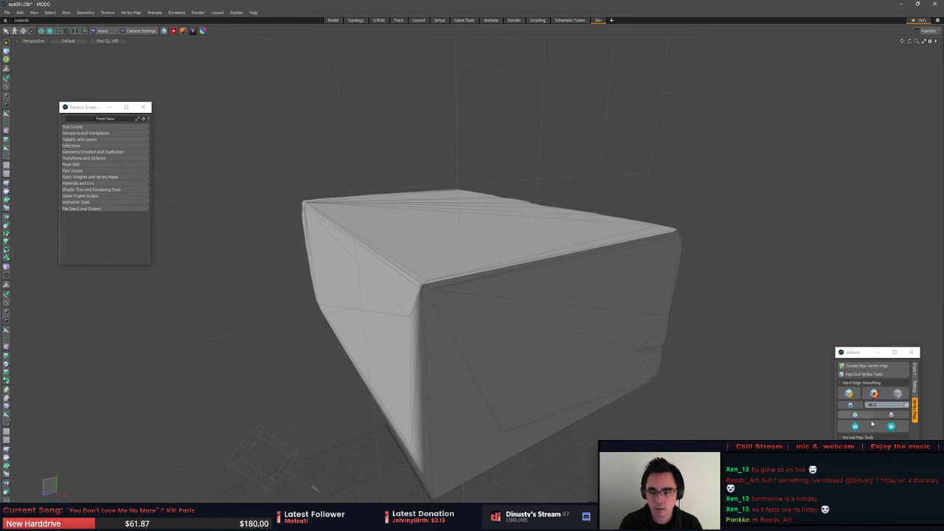
Step: Try deleting the large triangle on the upper face that borders the deep chip
{"action": "left_click_drag", "start_coordinate": [873, 424], "coordinate": [460, 328], "text": "alt"}
{"action": "scroll", "coordinate": [556, 358], "scroll_direction": "up", "scroll_amount": 4}
{"action": "left_click", "coordinate": [422, 296]}
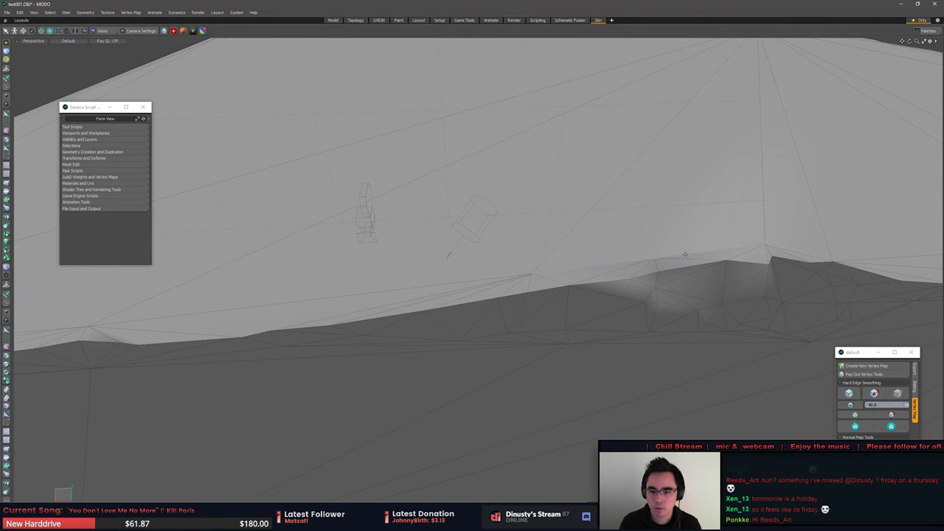
{"action": "left_click", "coordinate": [686, 255]}
{"action": "key", "text": "Delete"}
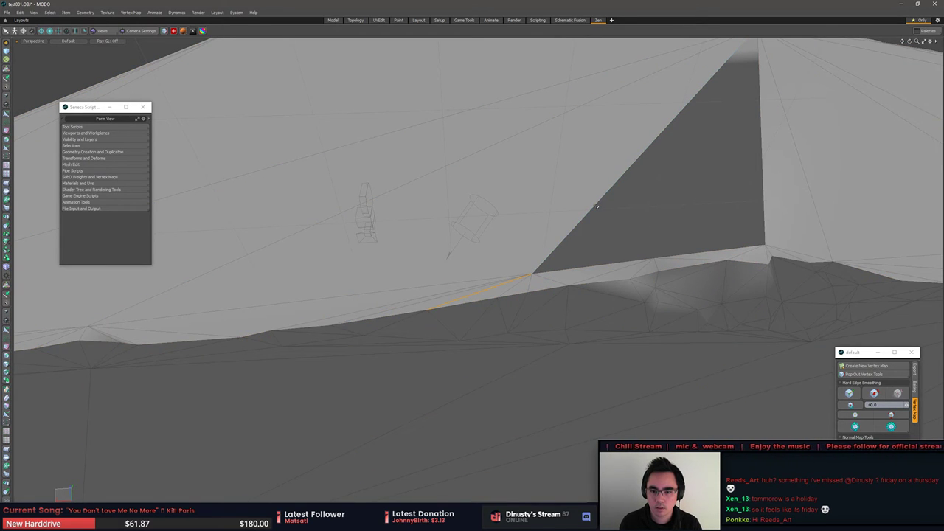
Step: Try selecting the edges around the triangular opening, and undo the triangle's deletion
{"action": "key", "text": "3"}
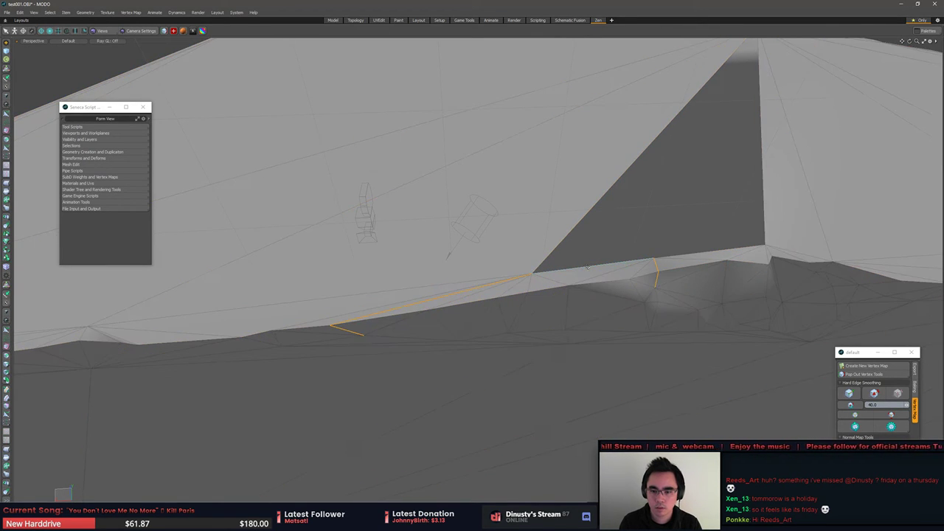
{"action": "left_click", "coordinate": [612, 187], "text": "shift"}
{"action": "left_click", "coordinate": [763, 214], "text": "shift"}
{"action": "left_click_drag", "start_coordinate": [764, 214], "coordinate": [690, 253], "text": "alt"}
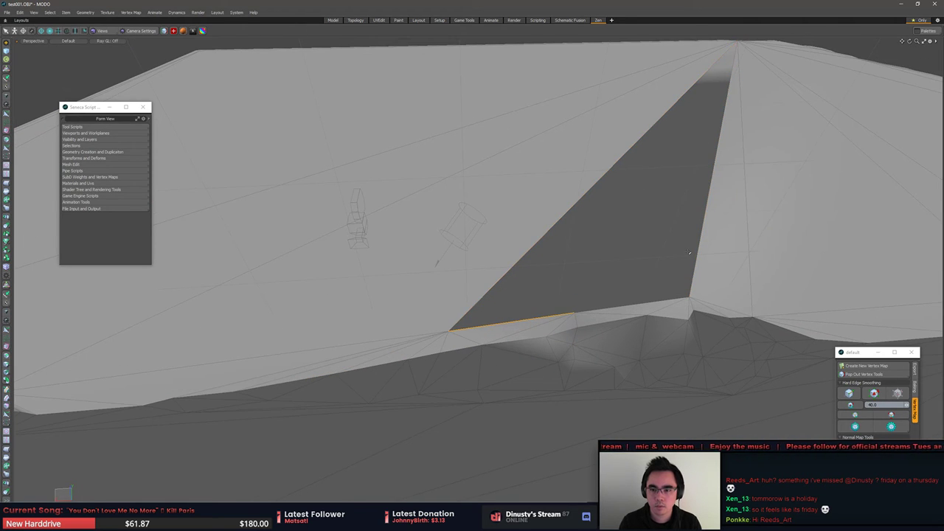
{"action": "key", "text": "3"}
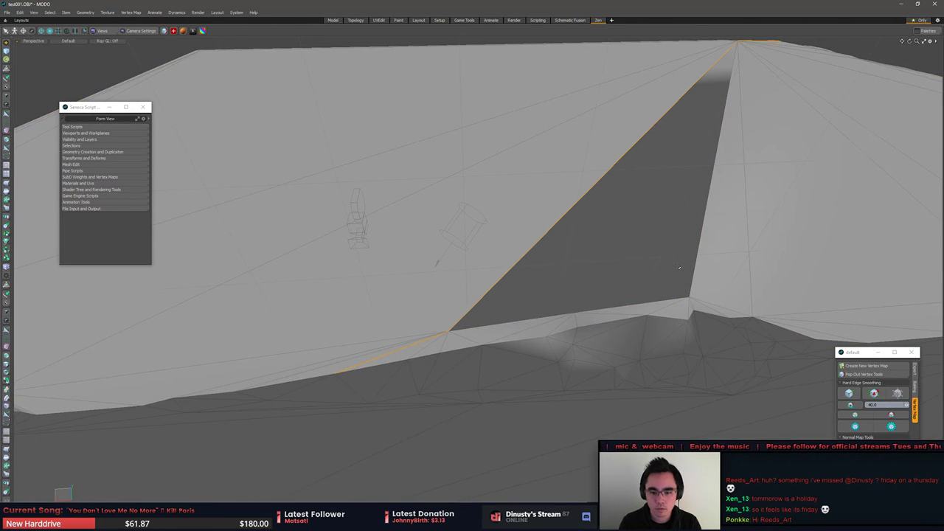
{"action": "key", "text": "2"}
{"action": "key", "text": "3"}
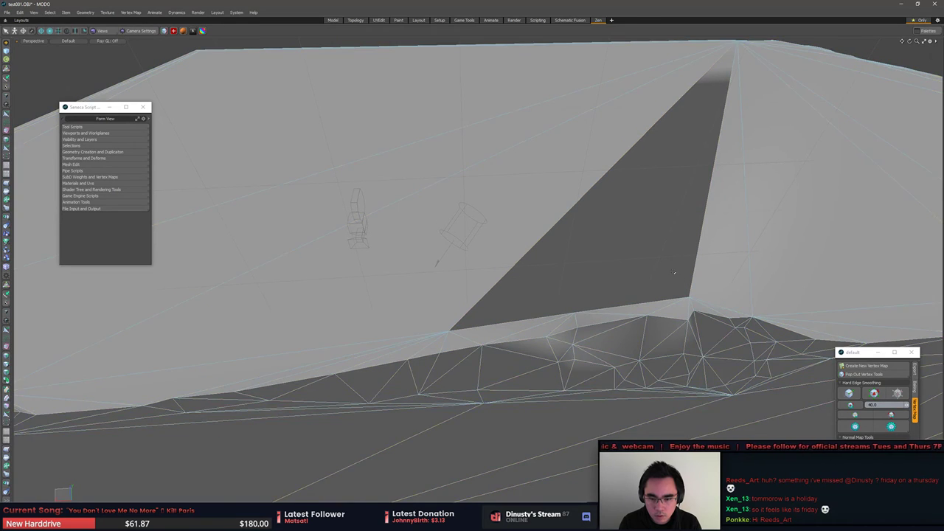
{"action": "key", "text": "ctrl+z"}
{"action": "left_click_drag", "start_coordinate": [672, 272], "coordinate": [623, 296], "text": "alt"}
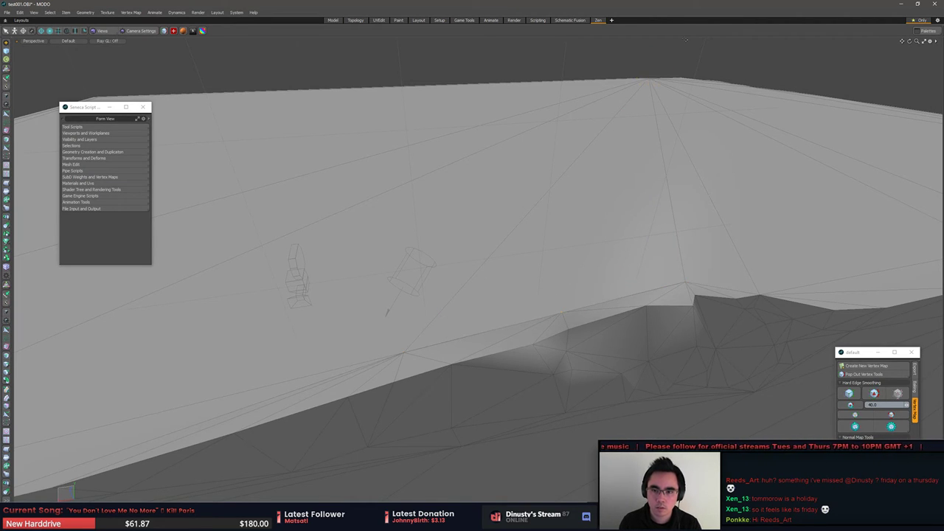
Step: Delete the large triangle above the deep chip again and try filling the opening from its border
{"action": "key", "text": "Delete"}
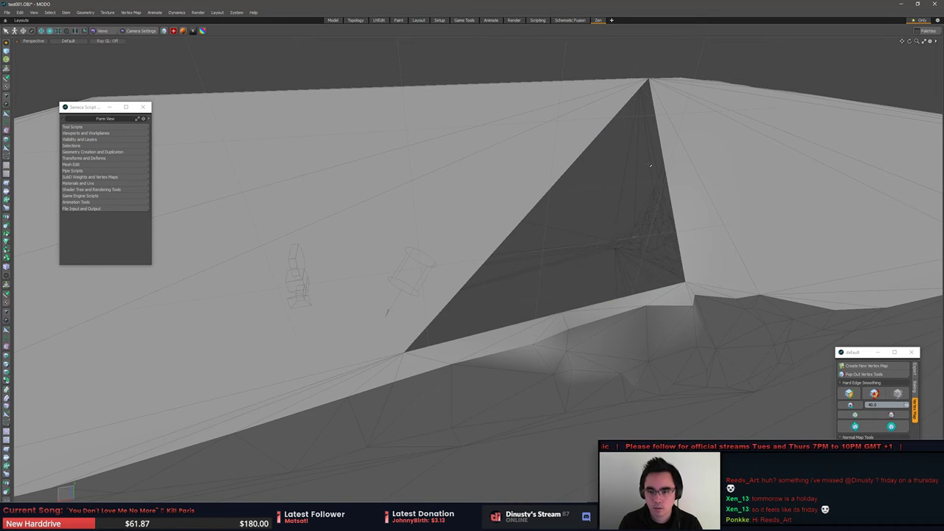
{"action": "double_click", "coordinate": [661, 151]}
{"action": "key", "text": "p"}
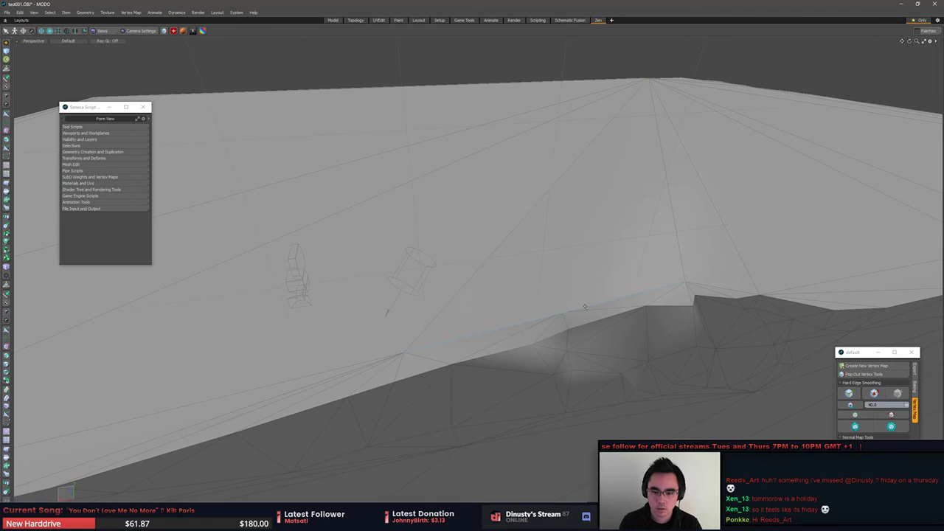
{"action": "key", "text": "ctrl+z"}
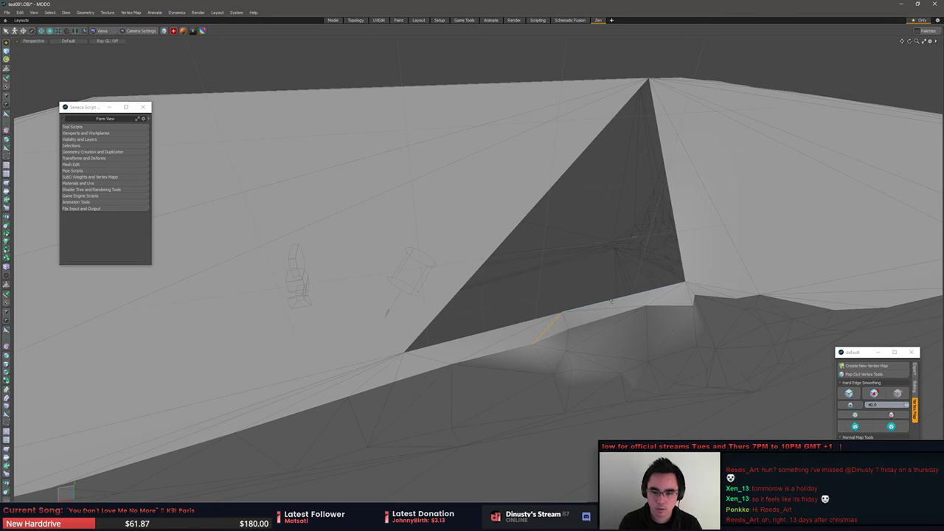
Step: Select the border edges of the triangular opening and fill it with a new polygon
{"action": "left_click", "coordinate": [595, 258]}
{"action": "left_click", "coordinate": [567, 170]}
{"action": "left_click", "coordinate": [668, 181], "text": "shift"}
{"action": "left_click_drag", "start_coordinate": [681, 185], "coordinate": [646, 268], "text": "alt"}
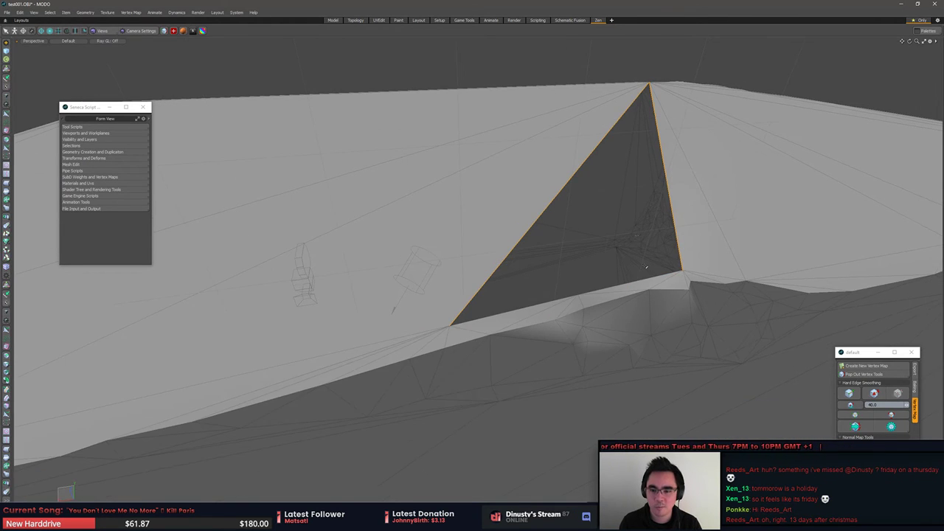
{"action": "left_click", "coordinate": [646, 267]}
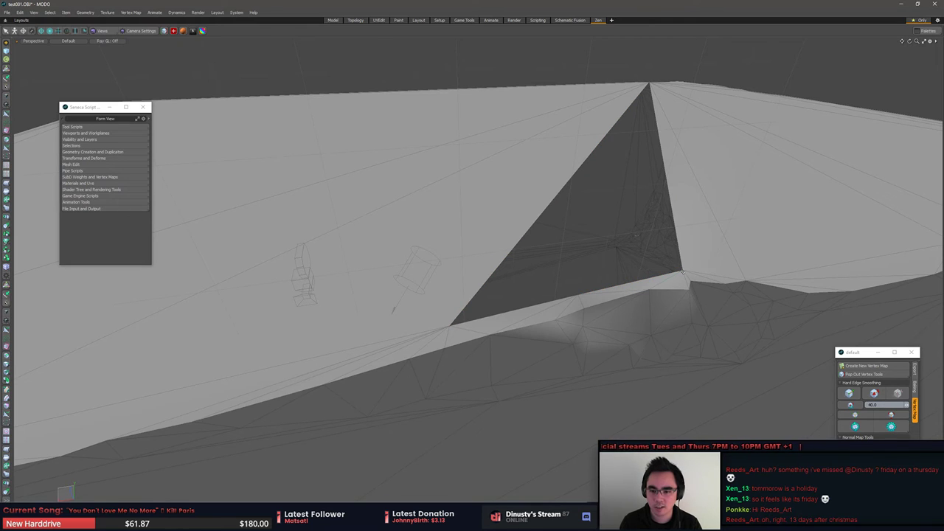
{"action": "left_click", "coordinate": [580, 296]}
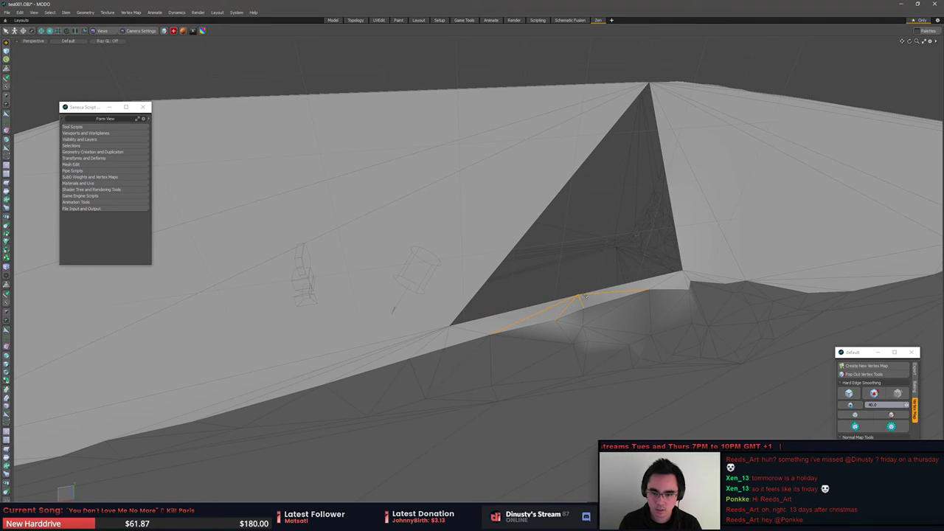
{"action": "key", "text": "p"}
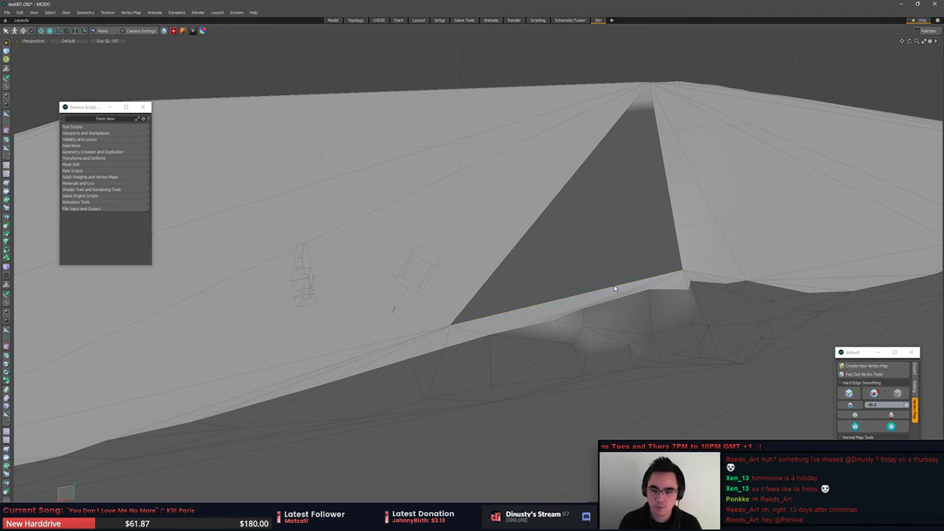
{"action": "left_click", "coordinate": [611, 286]}
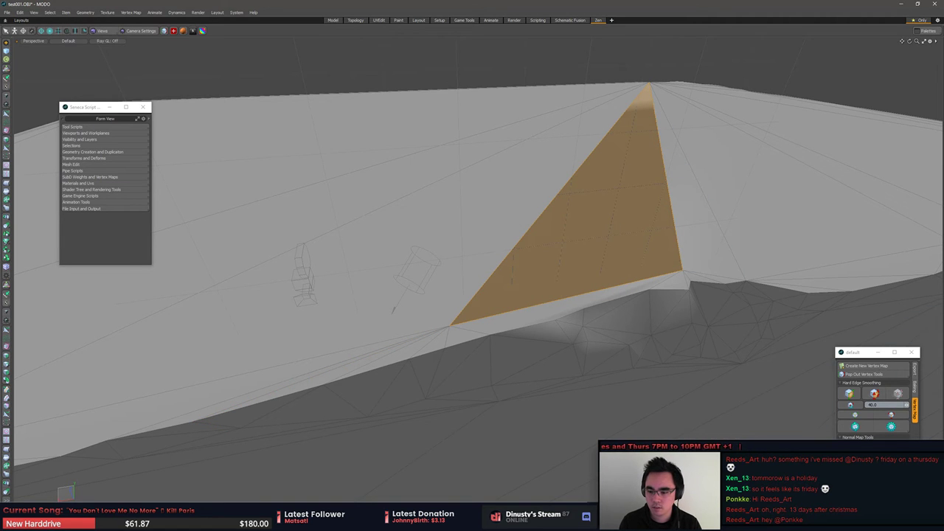
Step: Correct the shading of the new triangle with the Hard Edge Smoothing tools so it blends into the upper face
{"action": "left_click", "coordinate": [856, 426]}
{"action": "left_click_drag", "start_coordinate": [650, 372], "coordinate": [643, 337], "text": "alt"}
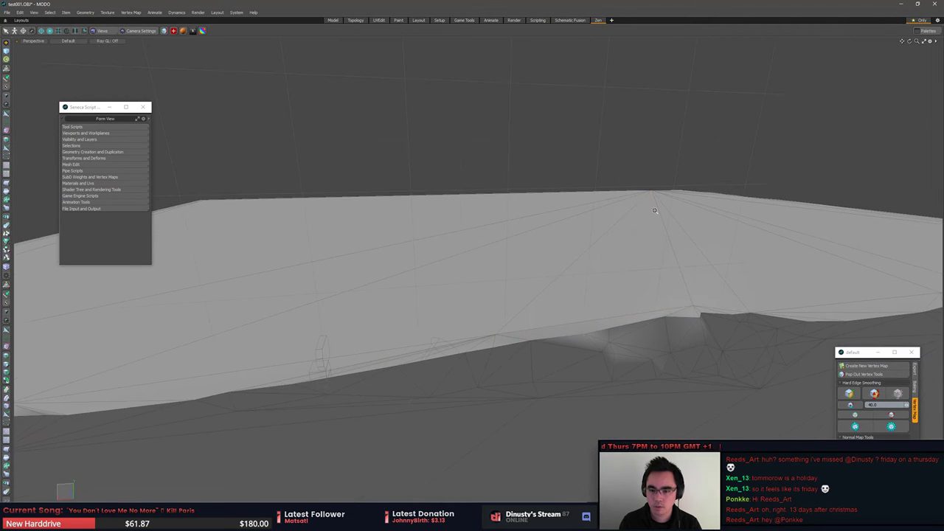
{"action": "left_click_drag", "start_coordinate": [655, 210], "coordinate": [592, 282], "text": "alt"}
{"action": "left_click_drag", "start_coordinate": [688, 317], "coordinate": [843, 184], "text": "ctrl+alt"}
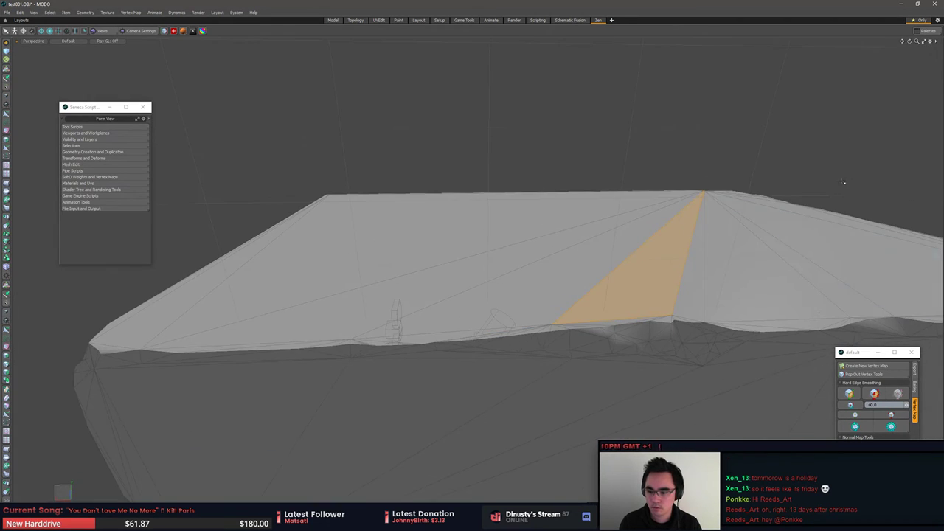
Step: Highlight the mesh's hard edges to check the outline around the upper face
{"action": "left_click", "coordinate": [891, 414]}
{"action": "left_click_drag", "start_coordinate": [749, 367], "coordinate": [626, 324], "text": "alt"}
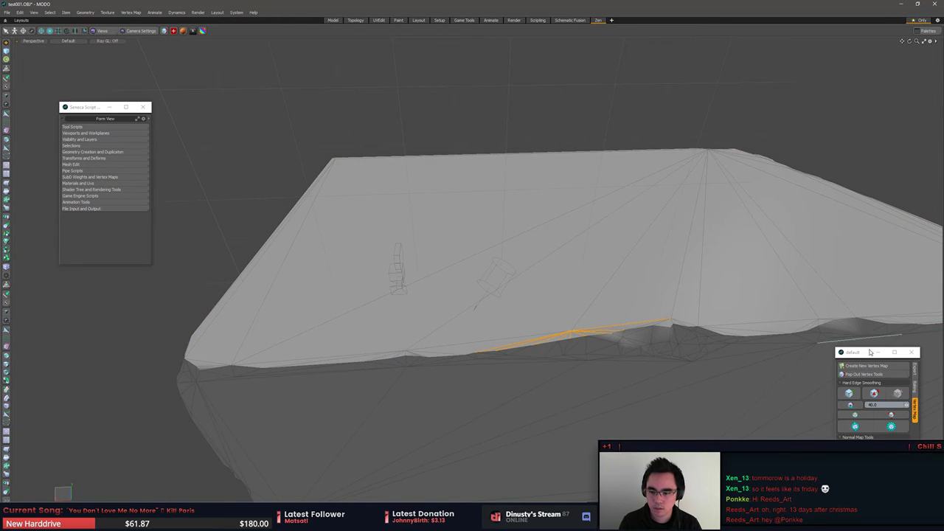
{"action": "left_click", "coordinate": [890, 416]}
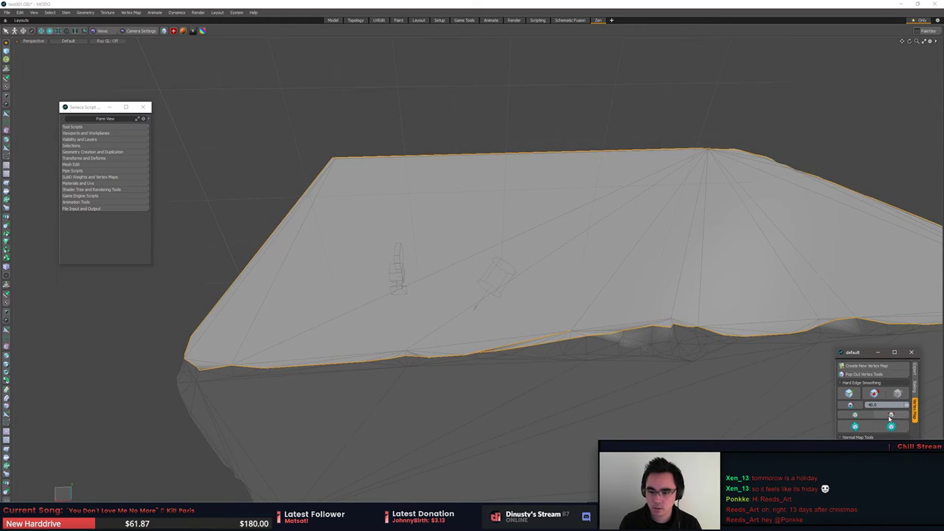
{"action": "left_click_drag", "start_coordinate": [575, 347], "coordinate": [561, 284], "text": "alt"}
Step: Delete the thin sliver polygons between the two chips and select the border edges of the gap
{"action": "left_click", "coordinate": [452, 310]}
{"action": "key", "text": "2"}
{"action": "key", "text": "Escape"}
{"action": "double_click", "coordinate": [541, 280]}
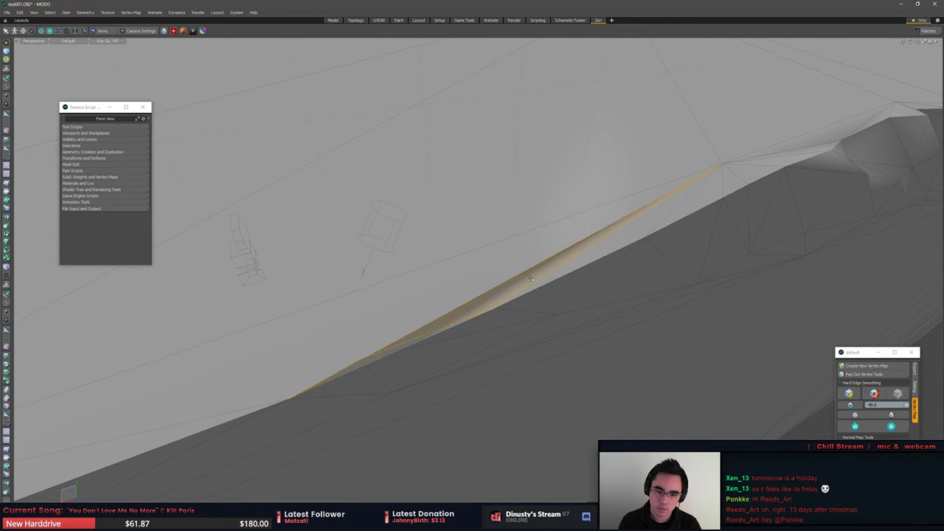
{"action": "key", "text": "y"}
{"action": "key", "text": "q"}
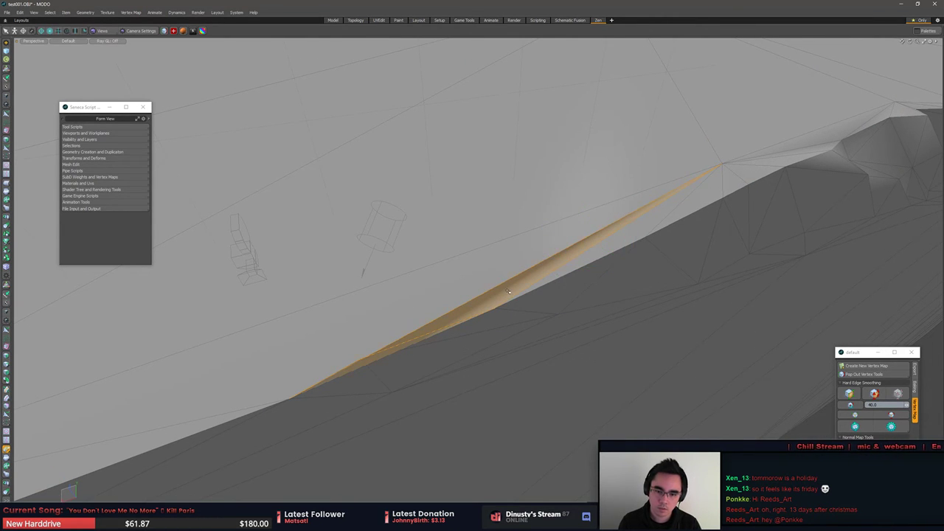
{"action": "key", "text": "Delete"}
{"action": "key", "text": "2"}
{"action": "double_click", "coordinate": [511, 299]}
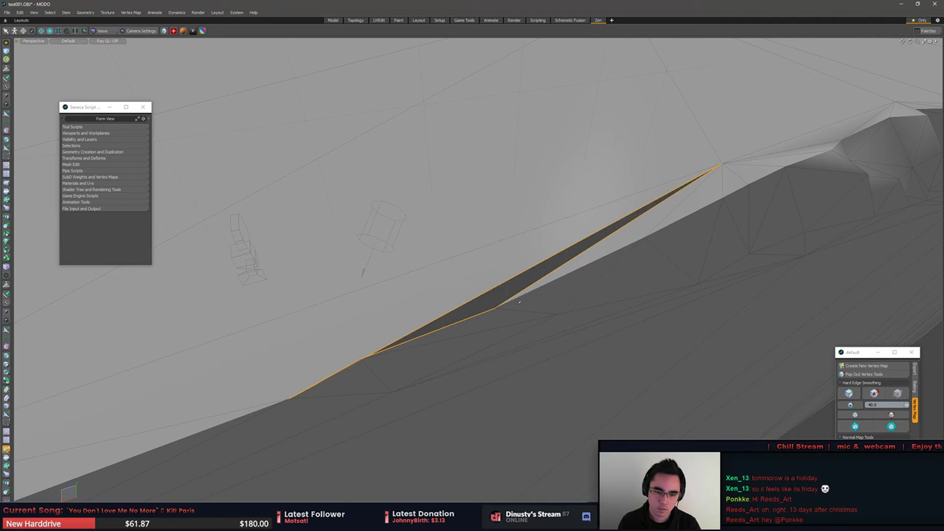
Step: Delete the long triangle alongside the sliver gap and select the edges around the enlarged opening
{"action": "key", "text": "1"}
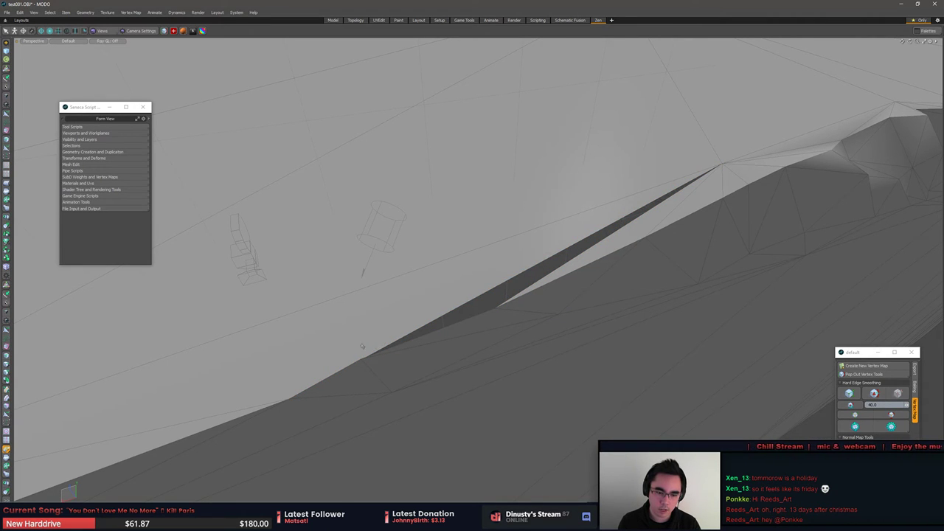
{"action": "double_click", "coordinate": [390, 327]}
{"action": "left_click_drag", "start_coordinate": [406, 332], "coordinate": [460, 316], "text": "alt"}
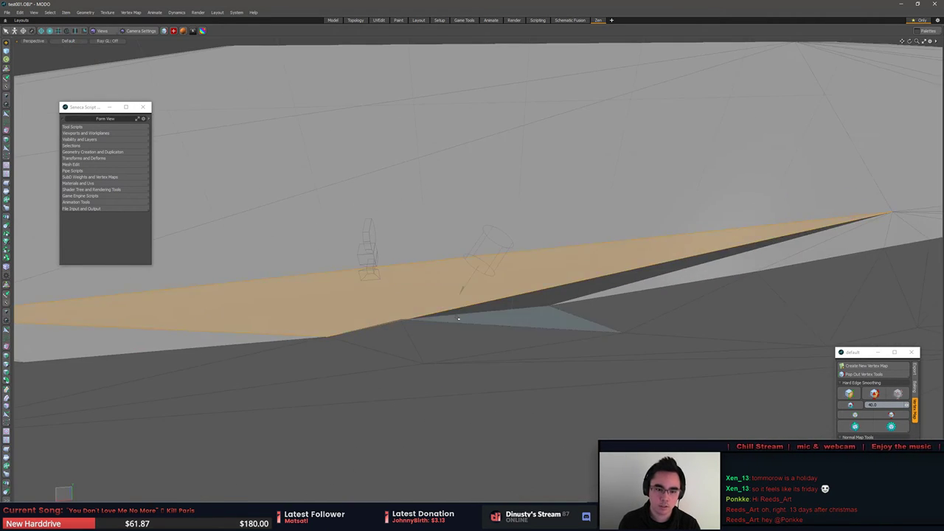
{"action": "key", "text": "Delete"}
{"action": "key", "text": "1"}
{"action": "key", "text": "2"}
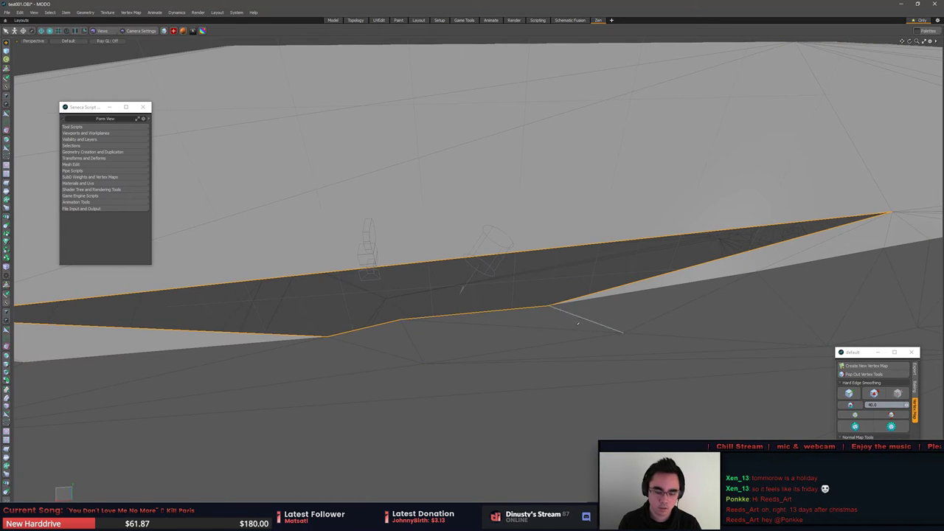
Step: Close the enlarged opening with new triangles that fan out from the neighbouring chip's tip
{"action": "key", "text": "3"}
{"action": "left_click_drag", "start_coordinate": [499, 230], "coordinate": [485, 323], "text": "alt"}
{"action": "left_click", "coordinate": [470, 333], "text": "shift"}
{"action": "key", "text": "space"}
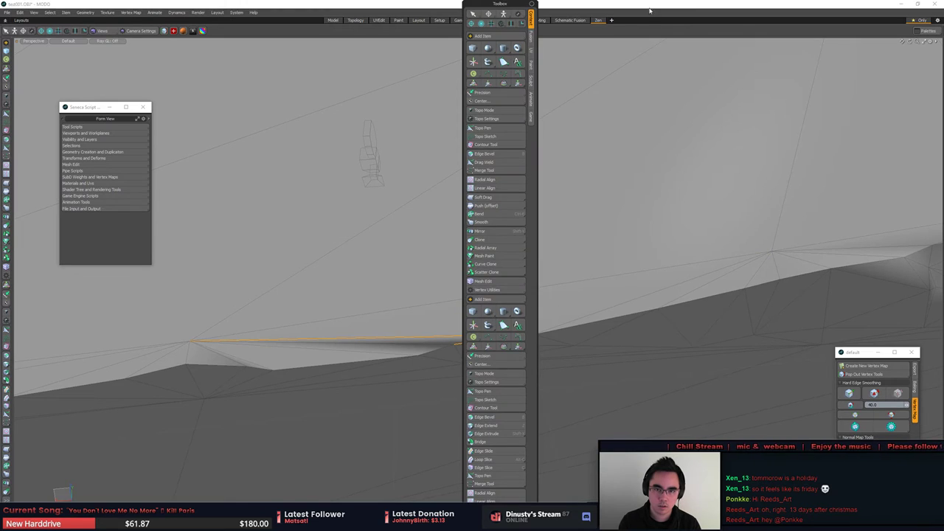
{"action": "left_click_drag", "start_coordinate": [544, 248], "coordinate": [452, 278], "text": "ctrl+alt"}
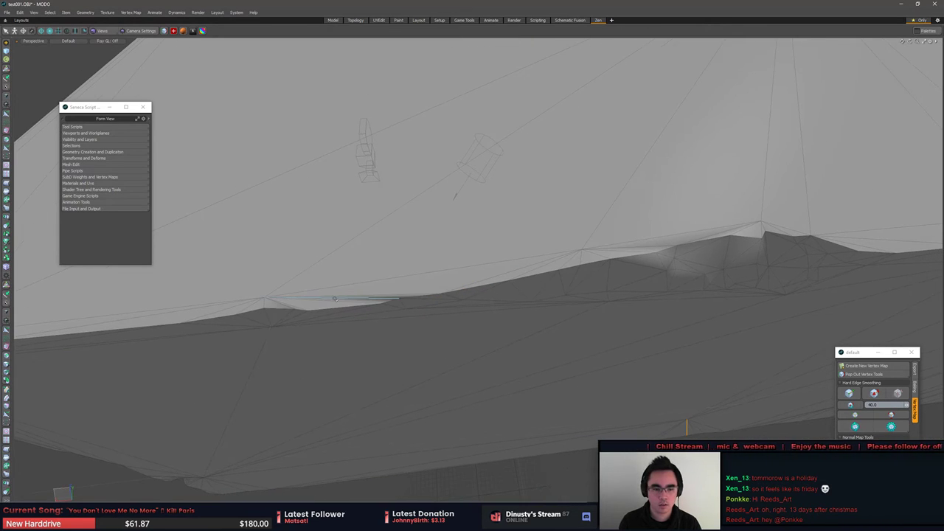
Step: Apply Hard Edge Smoothing to the thin fan edges running from the smaller chip's tip
{"action": "left_click", "coordinate": [338, 299]}
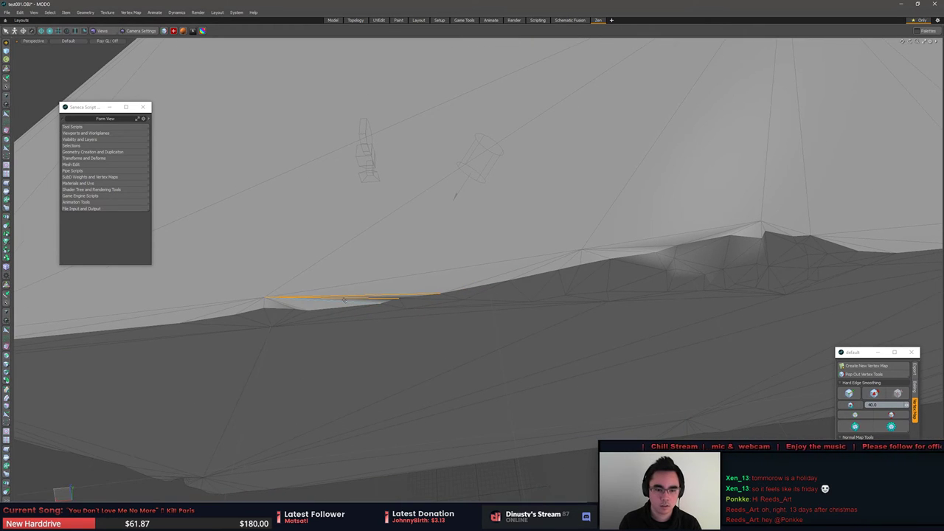
{"action": "left_click", "coordinate": [874, 396]}
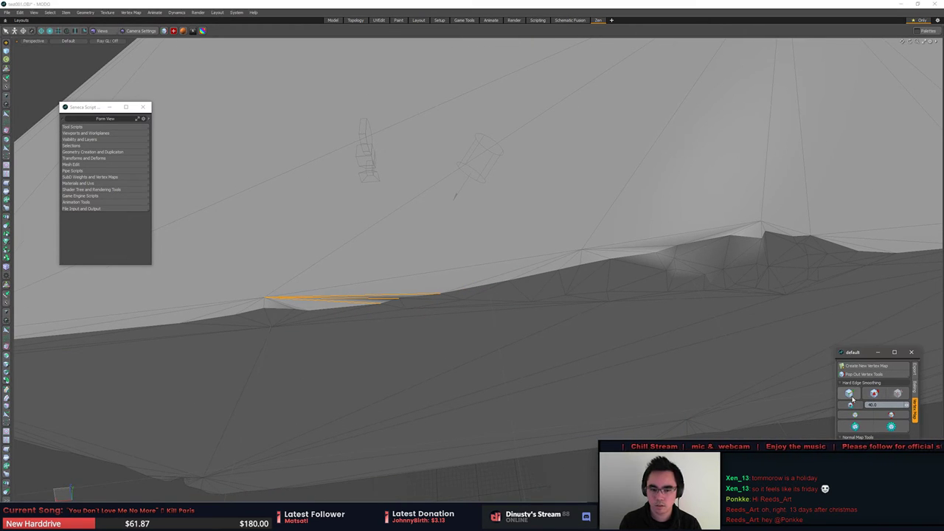
{"action": "left_click", "coordinate": [387, 304]}
{"action": "left_click", "coordinate": [874, 394]}
Step: Apply Hard Edge Smoothing to the short rim edge directly above the deep chip
{"action": "left_click", "coordinate": [714, 433]}
{"action": "left_click_drag", "start_coordinate": [714, 432], "coordinate": [653, 435], "text": "alt"}
{"action": "left_click_drag", "start_coordinate": [642, 238], "coordinate": [623, 254], "text": "alt+shift"}
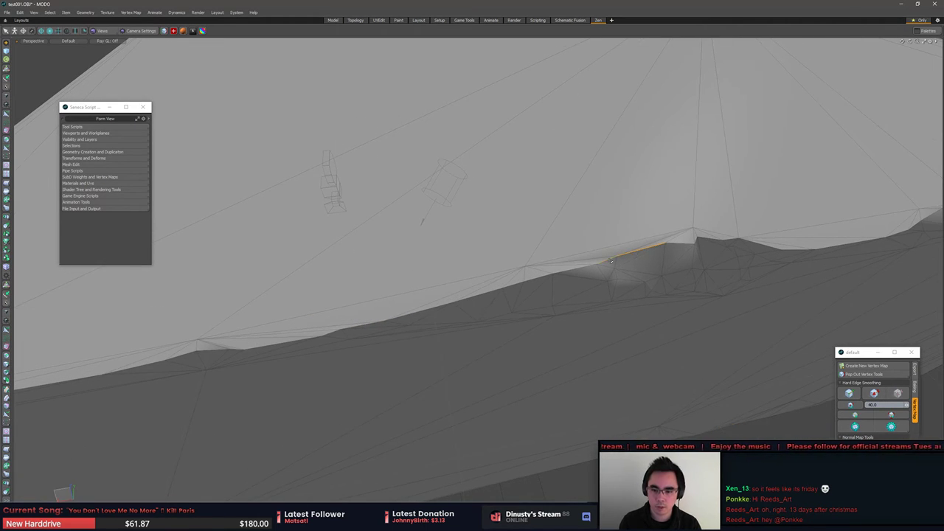
{"action": "left_click", "coordinate": [875, 394]}
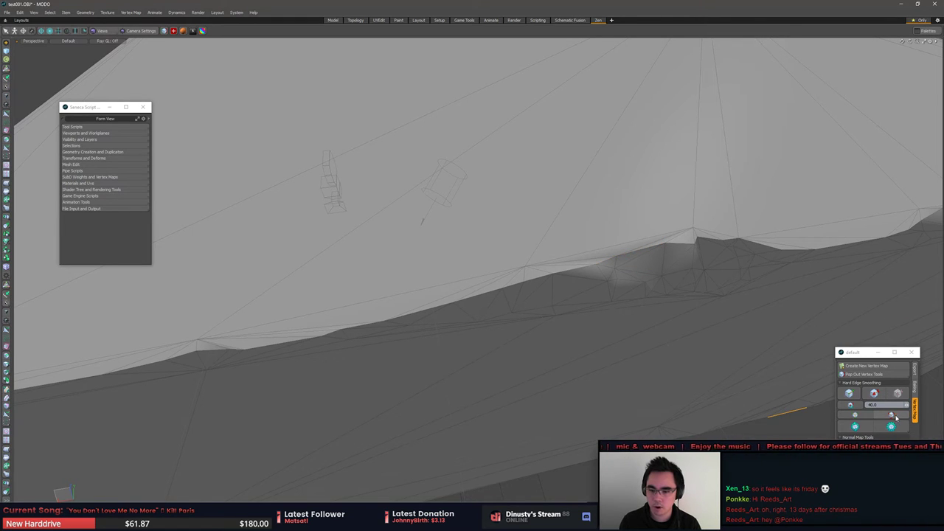
Step: Select the hard edges around the block's upper face and inspect the loop from several sides
{"action": "left_click", "coordinate": [897, 418]}
{"action": "left_click_drag", "start_coordinate": [730, 347], "coordinate": [445, 378], "text": "alt"}
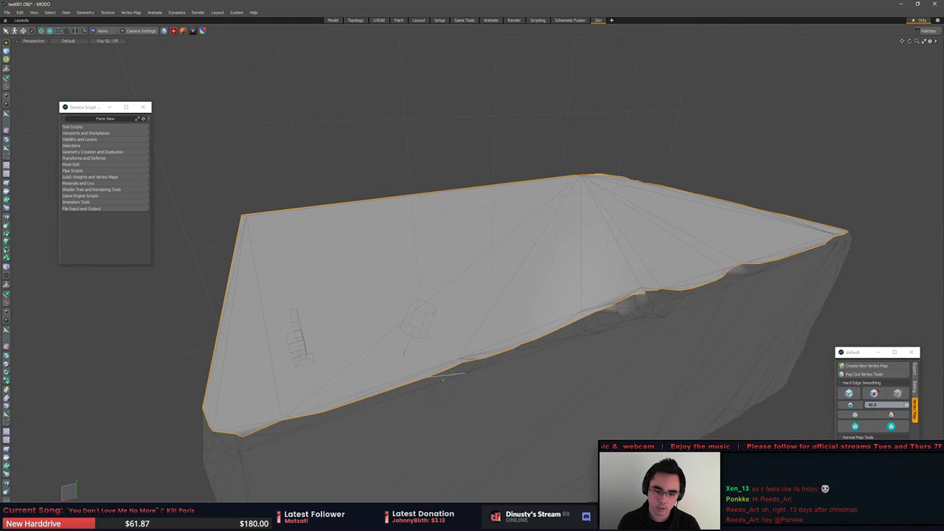
{"action": "key", "text": "z"}
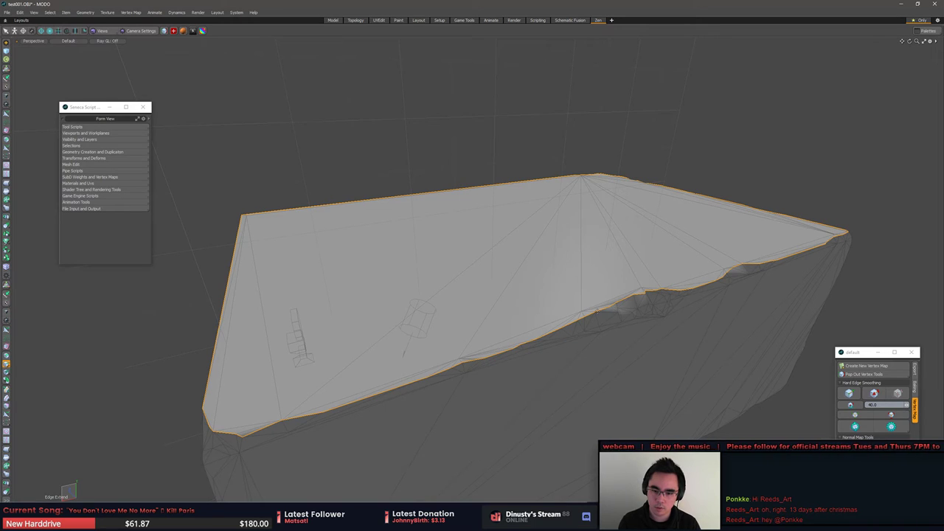
{"action": "left_click_drag", "start_coordinate": [627, 317], "coordinate": [665, 338], "text": "alt"}
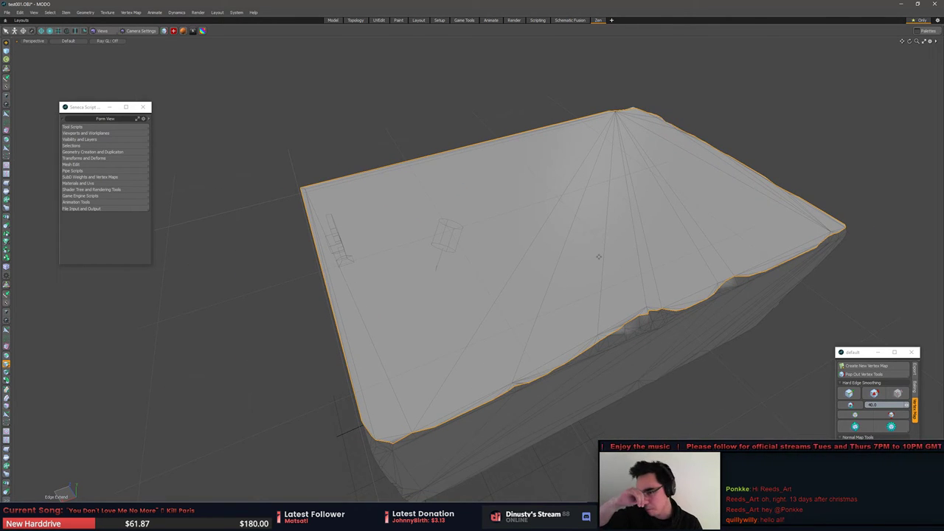
{"action": "left_click_drag", "start_coordinate": [634, 145], "coordinate": [762, 304], "text": "alt"}
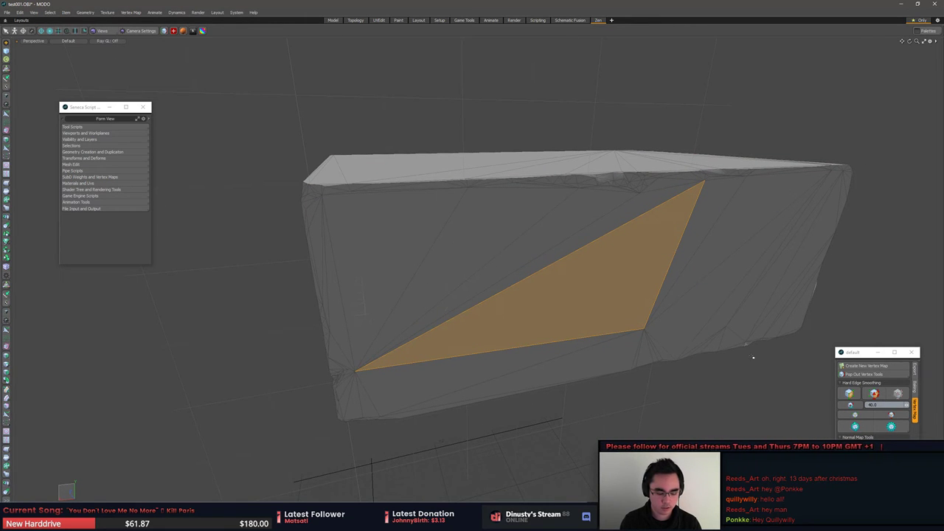
Step: Select all polygons connected to the large triangle on the block's side and examine the selection along the chipped edge
{"action": "key", "text": "]"}
{"action": "left_click_drag", "start_coordinate": [726, 358], "coordinate": [566, 297], "text": "alt"}
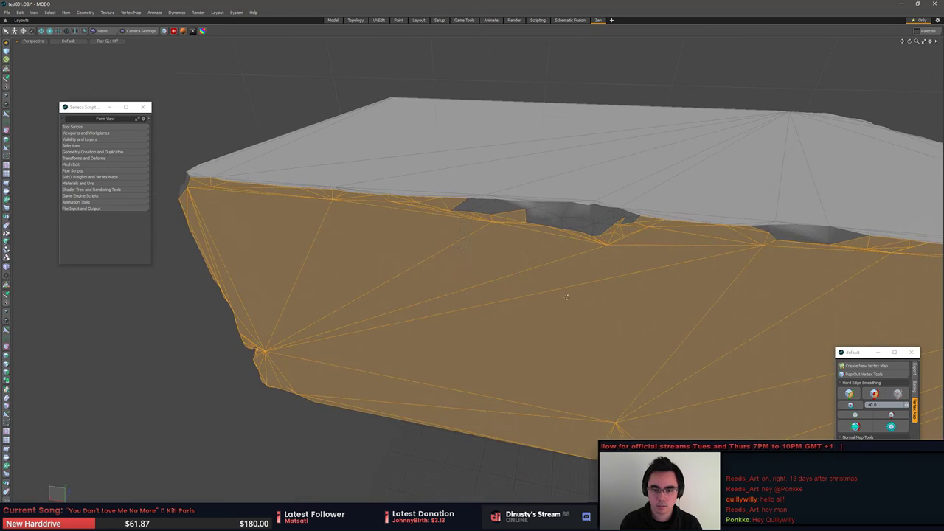
{"action": "left_click_drag", "start_coordinate": [517, 227], "coordinate": [466, 108], "text": "ctrl+alt"}
{"action": "key", "text": "2"}
{"action": "left_click_drag", "start_coordinate": [472, 222], "coordinate": [829, 408], "text": "alt"}
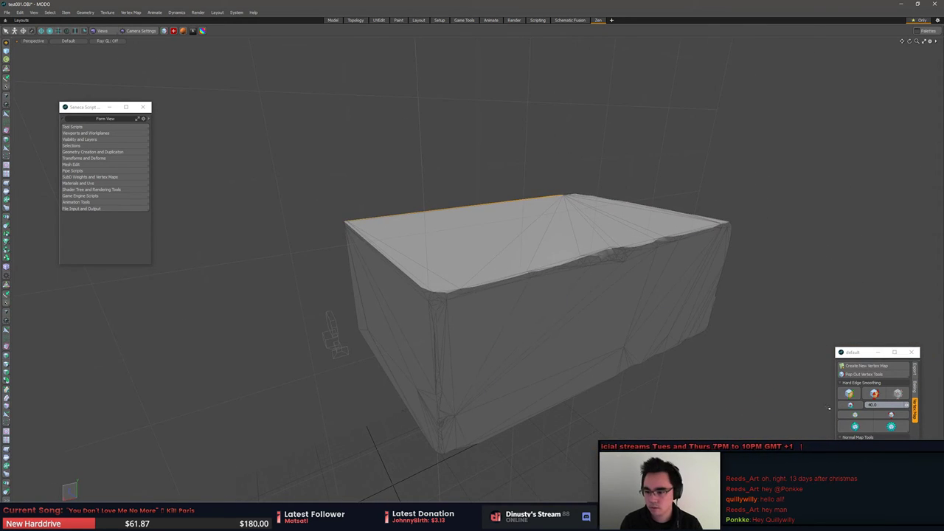
{"action": "left_click", "coordinate": [588, 234]}
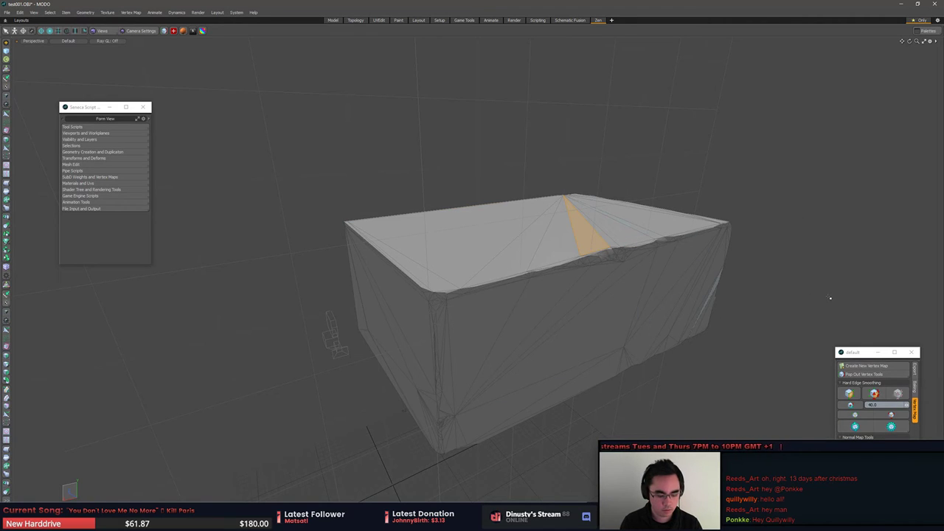
{"action": "key", "text": "shift+Up"}
{"action": "left_click_drag", "start_coordinate": [755, 274], "coordinate": [734, 293], "text": "alt"}
{"action": "left_click", "coordinate": [720, 291]}
{"action": "left_click_drag", "start_coordinate": [790, 282], "coordinate": [760, 303], "text": "alt+shift"}
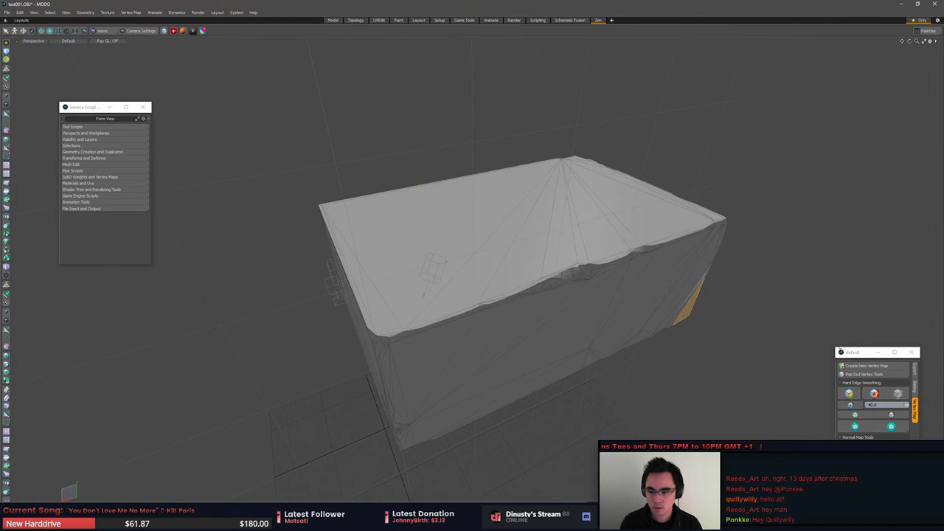
{"action": "key", "text": "1"}
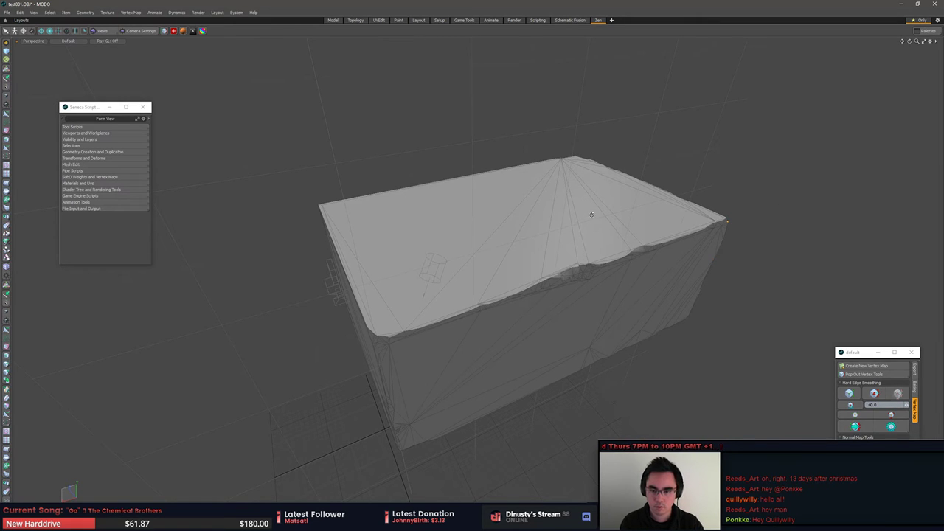
{"action": "key", "text": "ctrl+1"}
{"action": "key", "text": "ctrl+2"}
{"action": "left_click", "coordinate": [546, 212]}
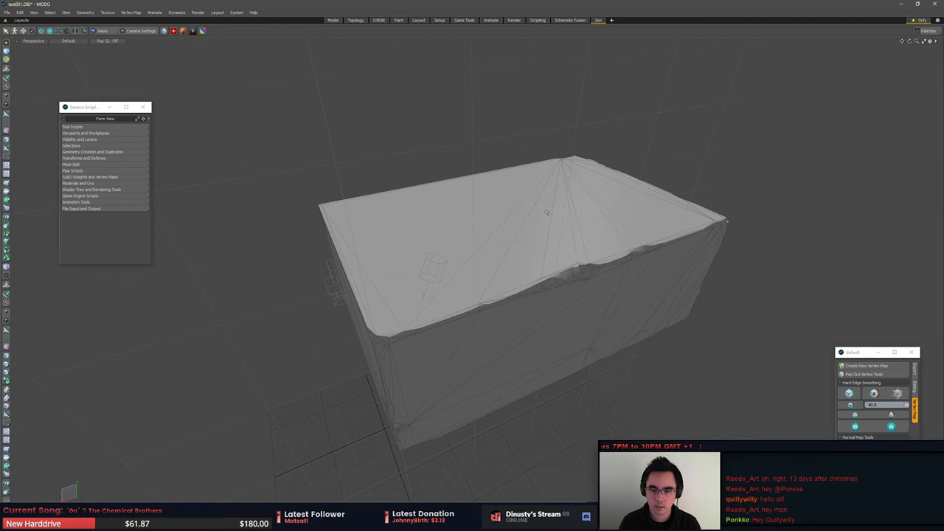
{"action": "left_click_drag", "start_coordinate": [747, 187], "coordinate": [700, 218], "text": "alt"}
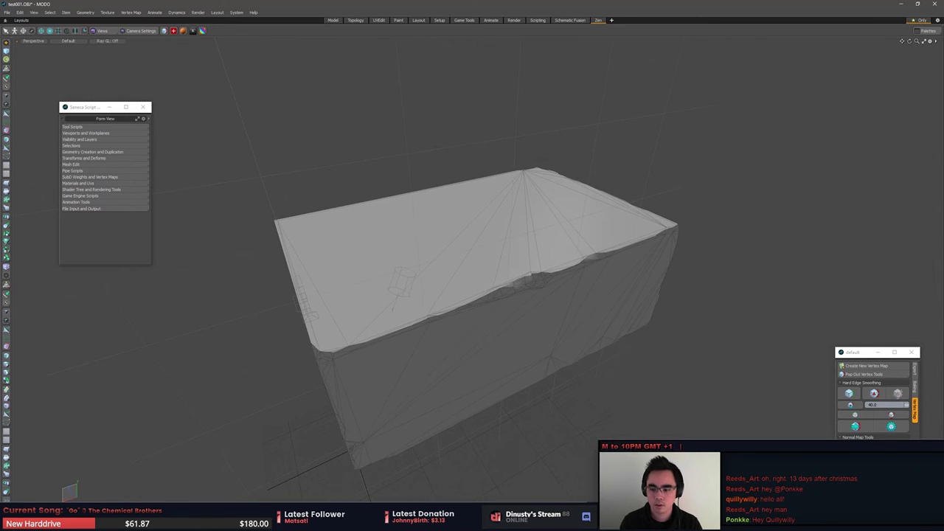
Step: Show the UV view and unwrap the block with the Unwrap Tool along the hard edge loop around the upper face
{"action": "key", "text": "0"}
{"action": "left_click_drag", "start_coordinate": [394, 210], "coordinate": [354, 228], "text": "alt"}
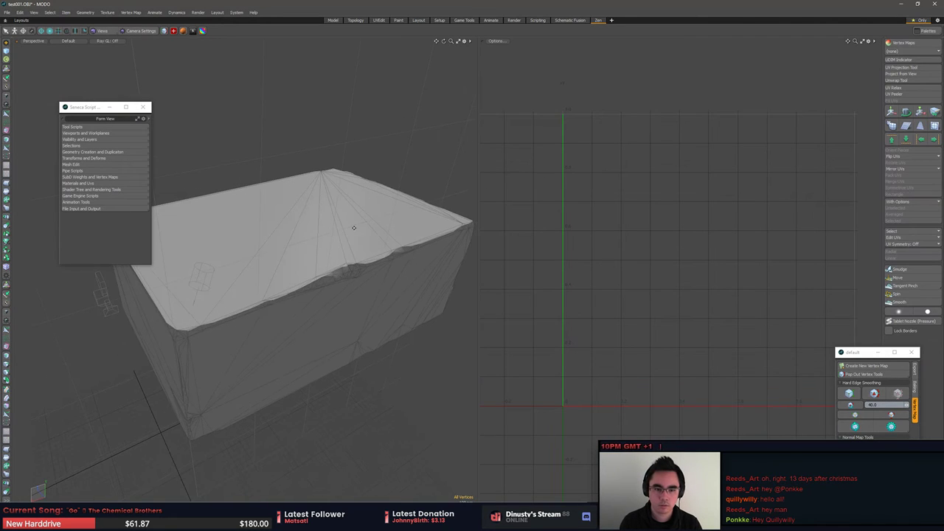
{"action": "left_click", "coordinate": [876, 394]}
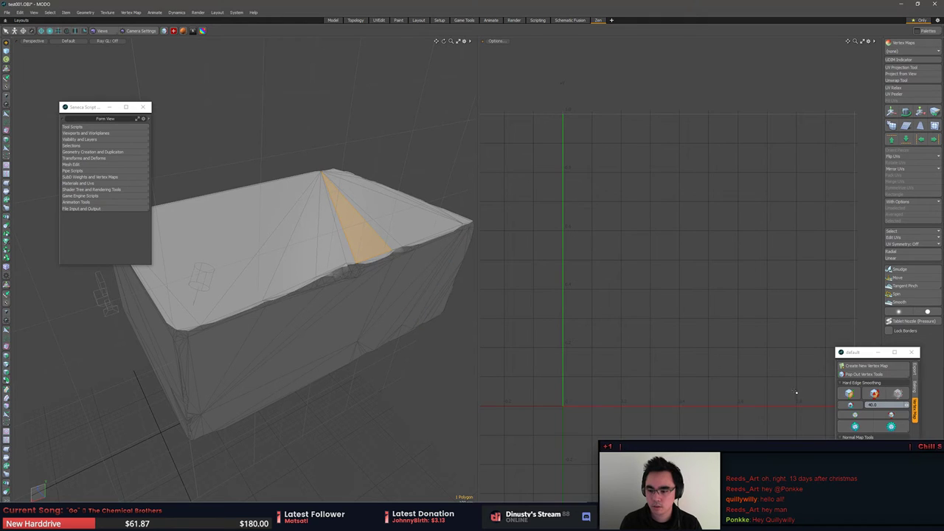
{"action": "key", "text": "2"}
{"action": "left_click_drag", "start_coordinate": [421, 270], "coordinate": [427, 289], "text": "alt"}
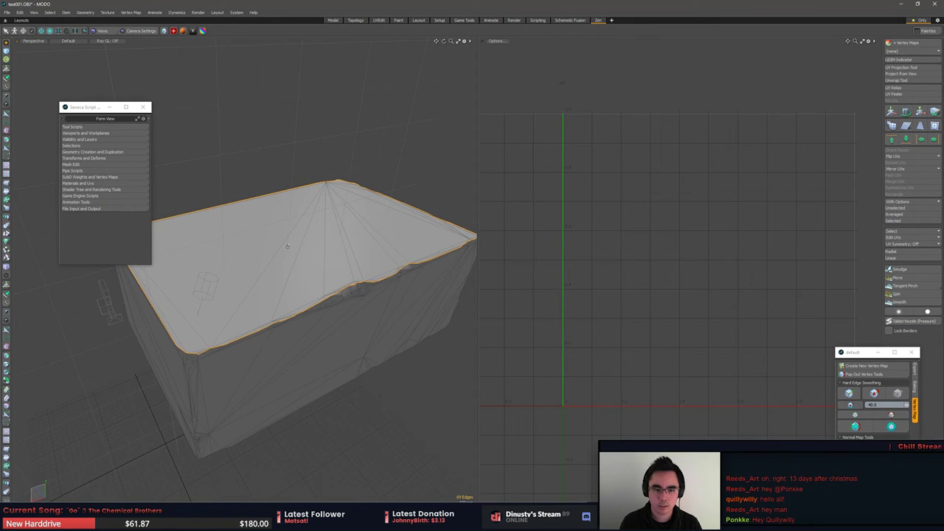
{"action": "left_click", "coordinate": [904, 82]}
{"action": "left_click", "coordinate": [903, 83]}
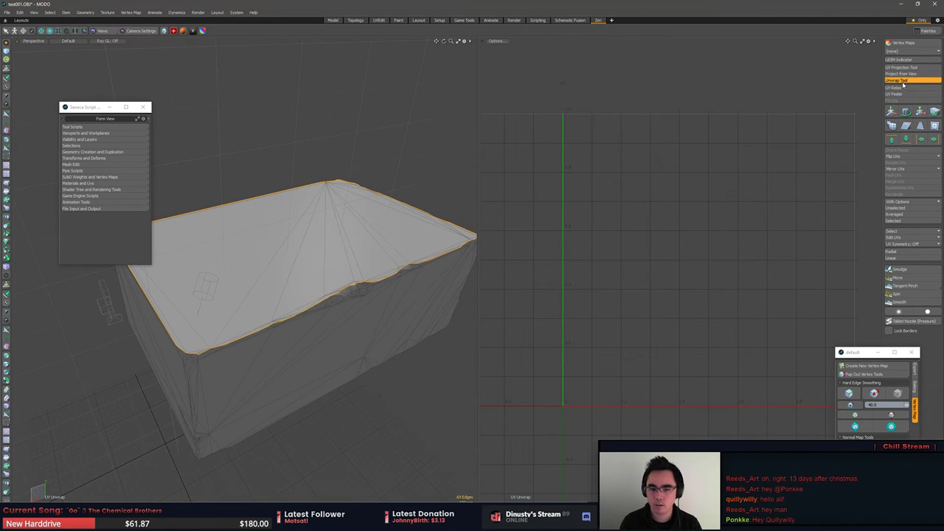
{"action": "left_click", "coordinate": [854, 115]}
{"action": "left_click_drag", "start_coordinate": [779, 268], "coordinate": [752, 216], "text": "alt"}
{"action": "scroll", "coordinate": [752, 215], "scroll_direction": "up", "scroll_amount": 2}
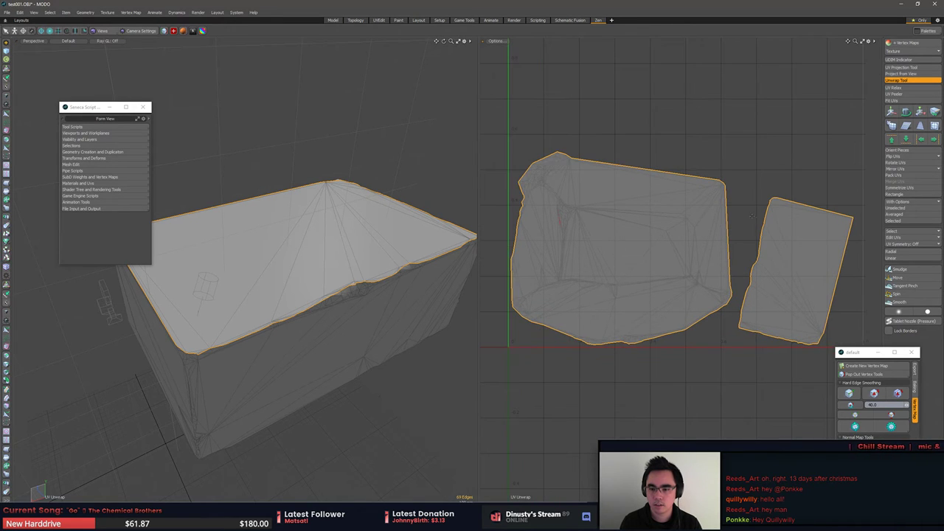
Step: Select the larger UV island of the block's sides and move it below the UV tile
{"action": "key", "text": "3"}
{"action": "double_click", "coordinate": [668, 220]}
{"action": "left_click_drag", "start_coordinate": [687, 211], "coordinate": [667, 260], "text": "alt"}
{"action": "scroll", "coordinate": [697, 208], "scroll_direction": "down", "scroll_amount": 8}
{"action": "key", "text": "y"}
{"action": "key", "text": "q"}
{"action": "key", "text": "5"}
Step: Select the upper face's UV island and rotate it upright so its straight borders align with the UV grid
{"action": "left_click_drag", "start_coordinate": [347, 251], "coordinate": [288, 209], "text": "alt"}
{"action": "scroll", "coordinate": [680, 216], "scroll_direction": "up", "scroll_amount": 2}
{"action": "left_click_drag", "start_coordinate": [735, 222], "coordinate": [685, 245], "text": "alt"}
{"action": "left_click_drag", "start_coordinate": [685, 245], "coordinate": [803, 263], "text": "ctrl+alt"}
{"action": "double_click", "coordinate": [602, 218]}
{"action": "left_click_drag", "start_coordinate": [602, 218], "coordinate": [684, 260], "text": "alt"}
{"action": "left_click_drag", "start_coordinate": [332, 236], "coordinate": [391, 284], "text": "alt"}
{"action": "left_click_drag", "start_coordinate": [684, 240], "coordinate": [649, 240], "text": "ctrl+alt"}
{"action": "key", "text": "e"}
{"action": "left_click_drag", "start_coordinate": [689, 193], "coordinate": [674, 167]}
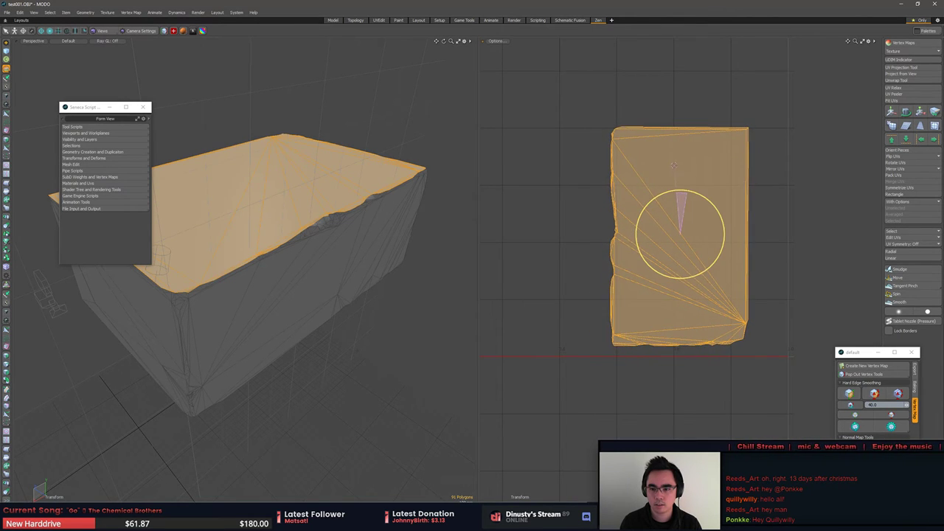
{"action": "key", "text": "space"}
{"action": "left_click", "coordinate": [690, 173]}
{"action": "left_click", "coordinate": [775, 178]}
{"action": "scroll", "coordinate": [775, 178], "scroll_direction": "down", "scroll_amount": 2}
Step: Select all hard edges and compare them with the borders of the UV islands
{"action": "left_click_drag", "start_coordinate": [250, 341], "coordinate": [326, 282], "text": "alt"}
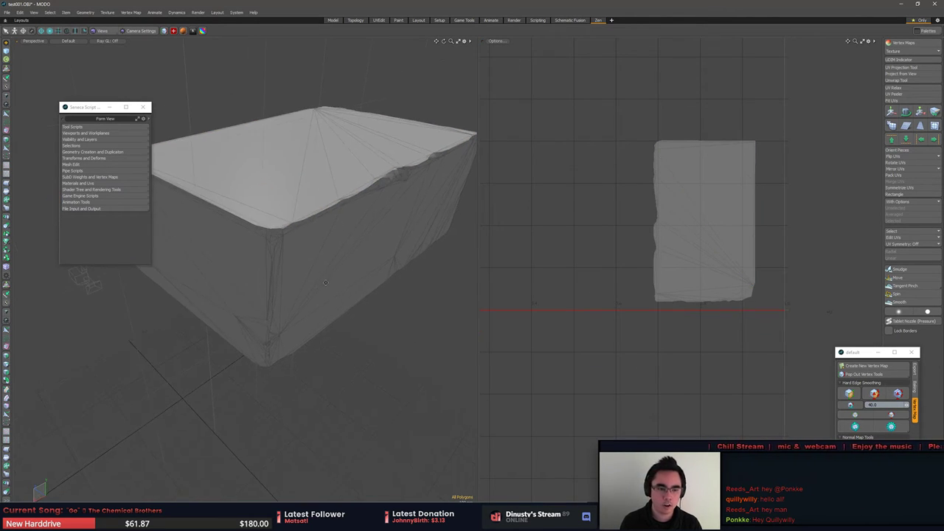
{"action": "left_click", "coordinate": [903, 417]}
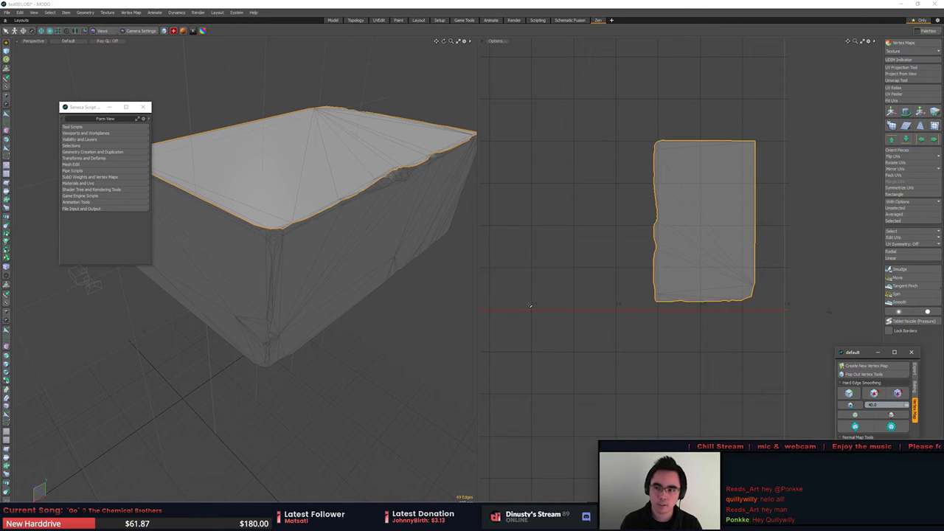
{"action": "scroll", "coordinate": [614, 236], "scroll_direction": "down", "scroll_amount": 3}
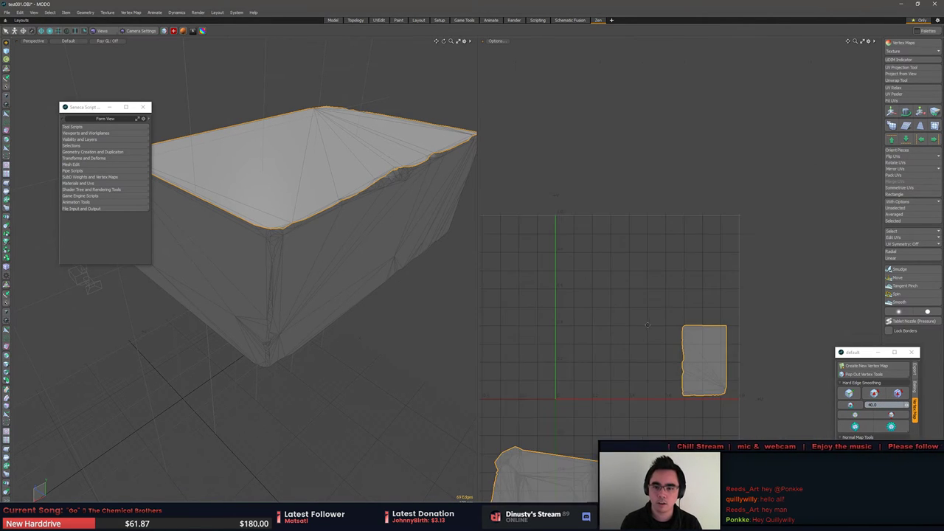
{"action": "key", "text": "3"}
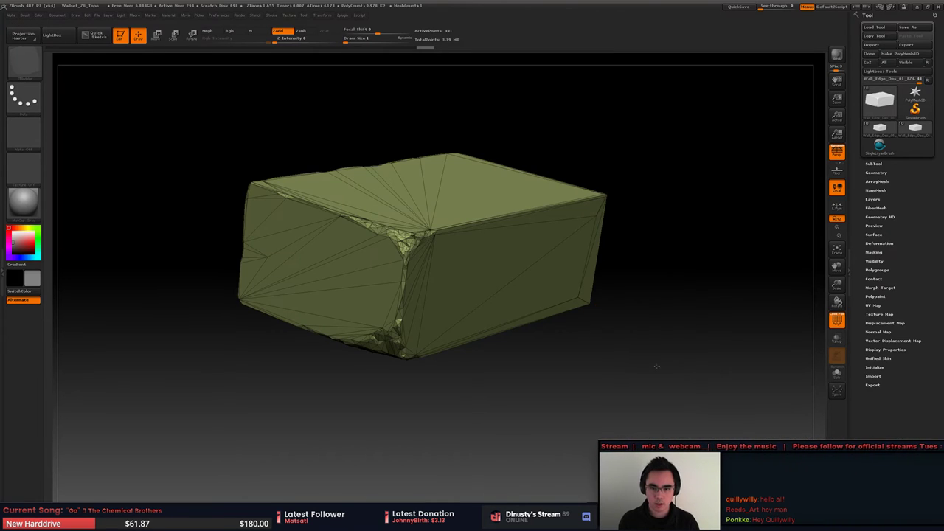
Step: Switch to ZBrush and examine the decimated block's triangulation from all sides
{"action": "left_click_drag", "start_coordinate": [656, 366], "coordinate": [362, 312]}
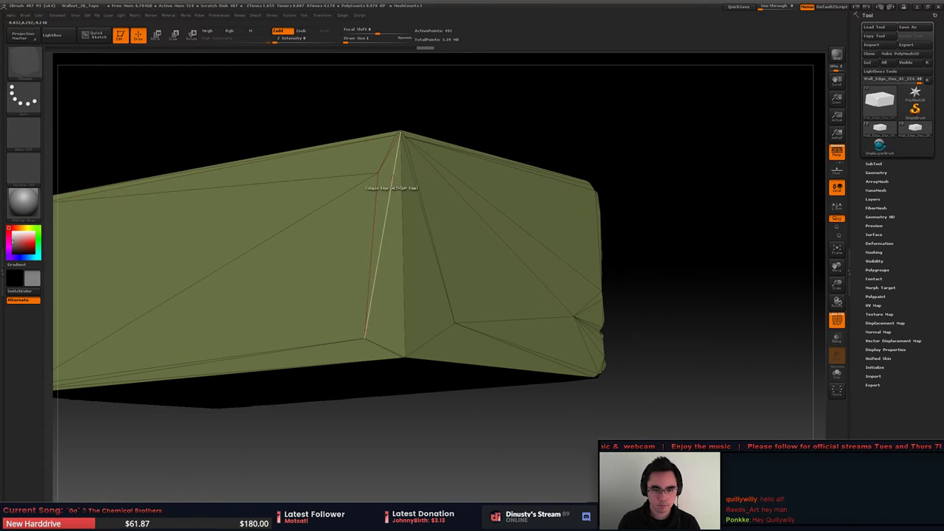
{"action": "left_click_drag", "start_coordinate": [612, 330], "coordinate": [554, 365], "text": "alt"}
{"action": "right_click_drag", "start_coordinate": [509, 301], "coordinate": [476, 311]}
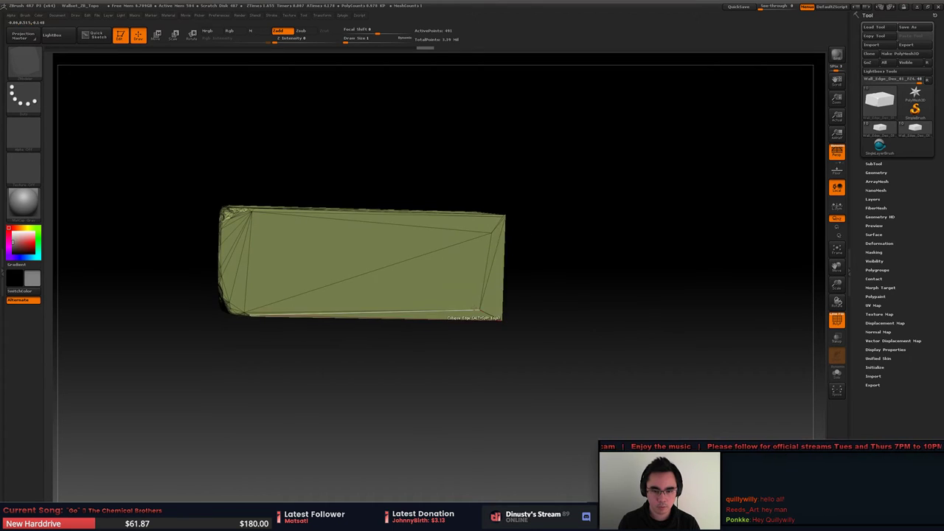
{"action": "right_click_drag", "start_coordinate": [463, 228], "coordinate": [479, 277]}
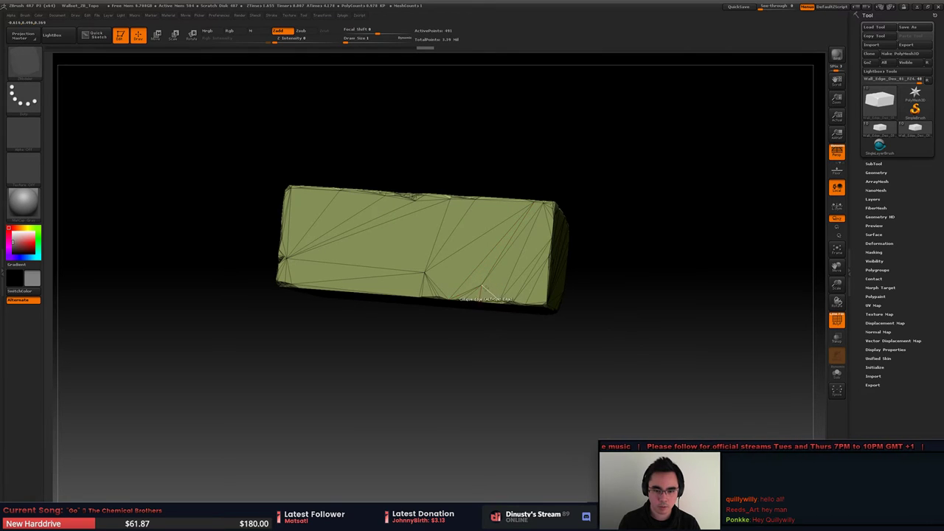
{"action": "left_click_drag", "start_coordinate": [590, 293], "coordinate": [555, 301]}
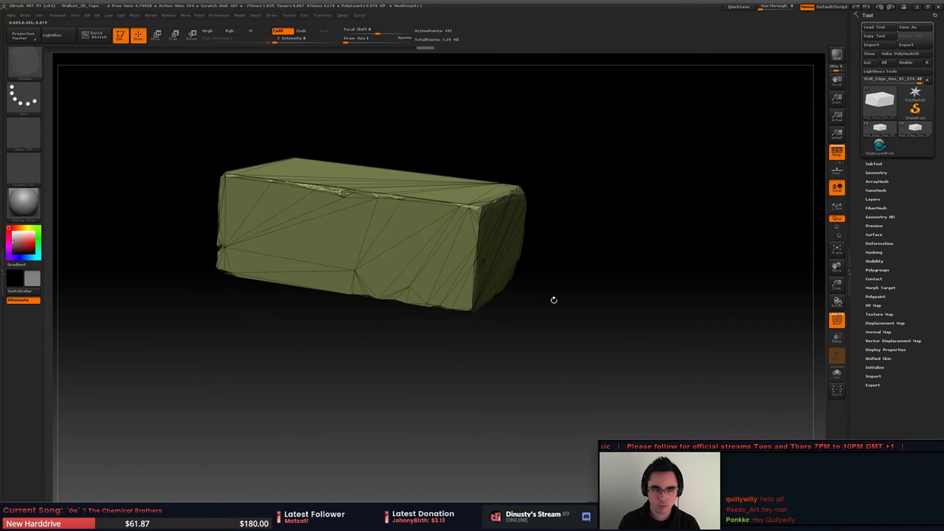
Step: Choose the Standard brush and make Wall_Edge_Des_01_FZ3 the active subtool
{"action": "left_click", "coordinate": [20, 70]}
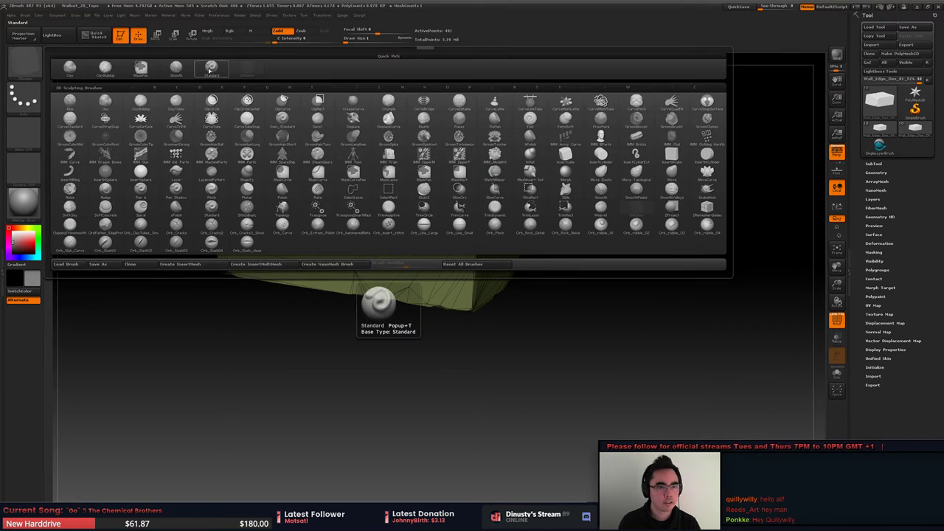
{"action": "left_click", "coordinate": [211, 68]}
{"action": "right_click_drag", "start_coordinate": [496, 146], "coordinate": [474, 159], "text": "alt"}
{"action": "left_click", "coordinate": [888, 162]}
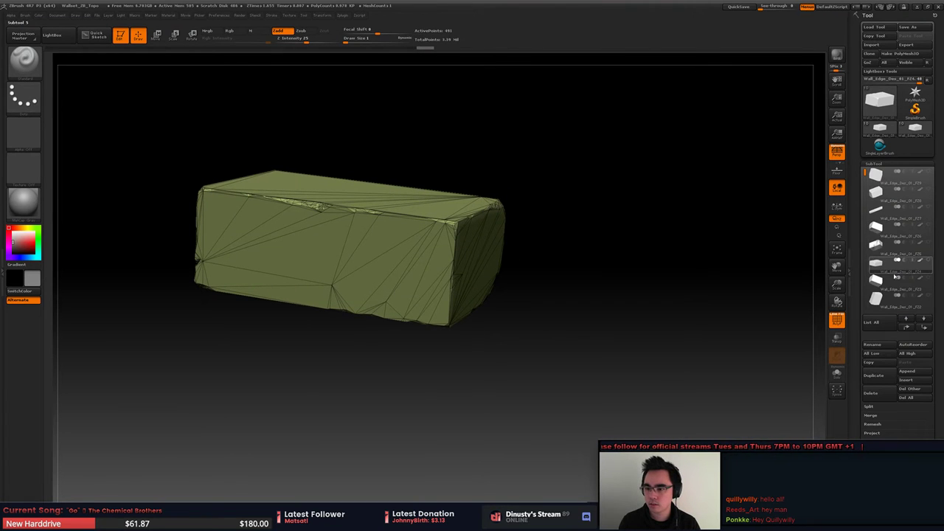
{"action": "left_click", "coordinate": [916, 277]}
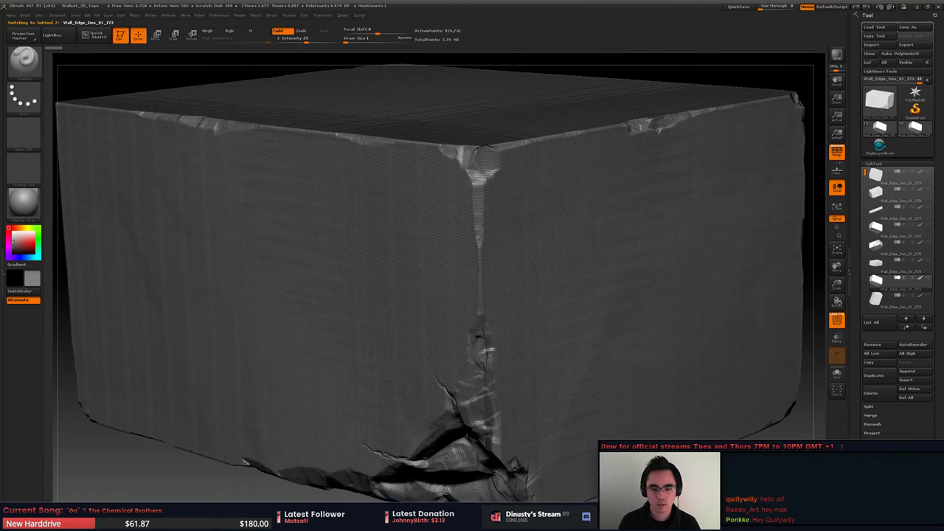
Step: Inspect the high-poly block, check the FZ9 and FZ4 subtools, and return to Wall_Edge_Des_01_FZ3
{"action": "mouse_move", "coordinate": [546, 310]}
{"action": "right_mouse_down", "text": "alt"}
{"action": "mouse_move", "coordinate": [546, 189]}
{"action": "mouse_move", "coordinate": [566, 194]}
{"action": "mouse_move", "coordinate": [649, 263]}
{"action": "mouse_move", "coordinate": [632, 229]}
{"action": "right_mouse_up", "text": "alt"}
{"action": "right_click_drag", "start_coordinate": [670, 290], "coordinate": [660, 244], "text": "ctrl"}
{"action": "key", "text": "shift+f"}
{"action": "mouse_move", "coordinate": [637, 276]}
{"action": "right_mouse_down", "text": "alt"}
{"action": "mouse_move", "coordinate": [576, 229]}
{"action": "mouse_move", "coordinate": [628, 263]}
{"action": "mouse_move", "coordinate": [679, 268]}
{"action": "mouse_move", "coordinate": [773, 198]}
{"action": "right_mouse_up", "text": "alt"}
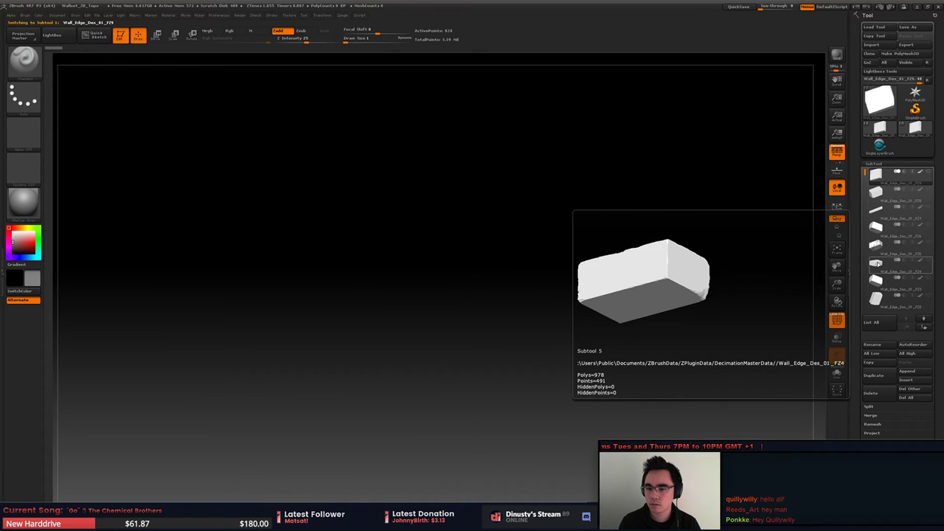
{"action": "left_click", "coordinate": [877, 263]}
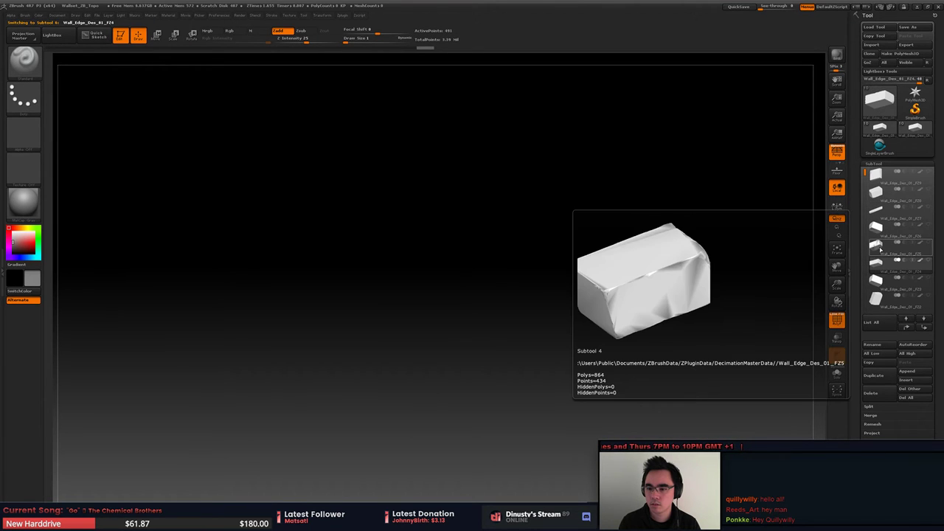
{"action": "left_click", "coordinate": [877, 281]}
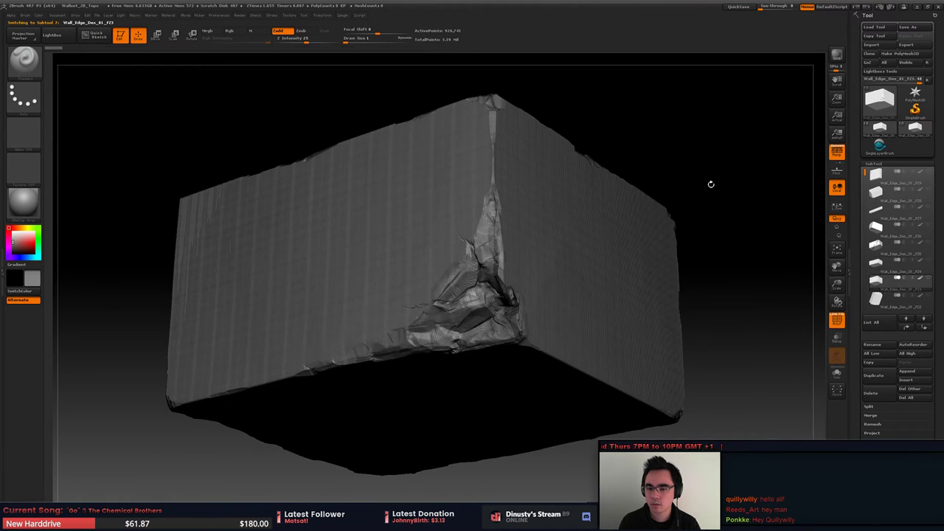
{"action": "left_click_drag", "start_coordinate": [726, 188], "coordinate": [694, 199]}
Step: Apply ClayPolish to the high-poly Wall_Edge_Des_01_FZ3 block
{"action": "left_click", "coordinate": [875, 164]}
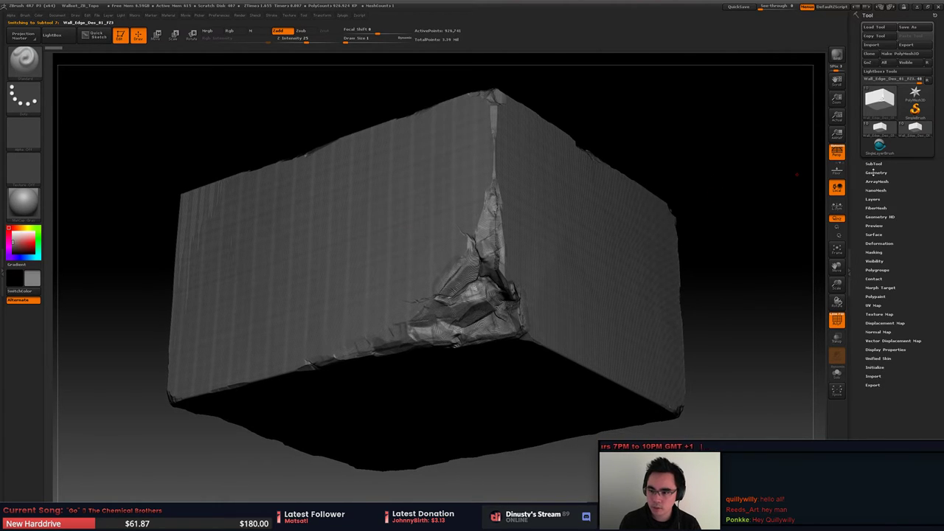
{"action": "left_click", "coordinate": [878, 172]}
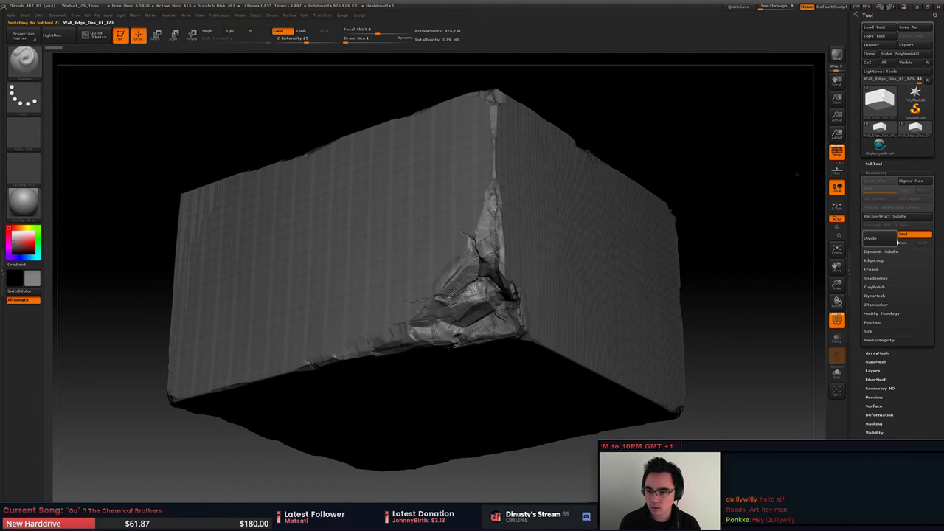
{"action": "left_click", "coordinate": [872, 269]}
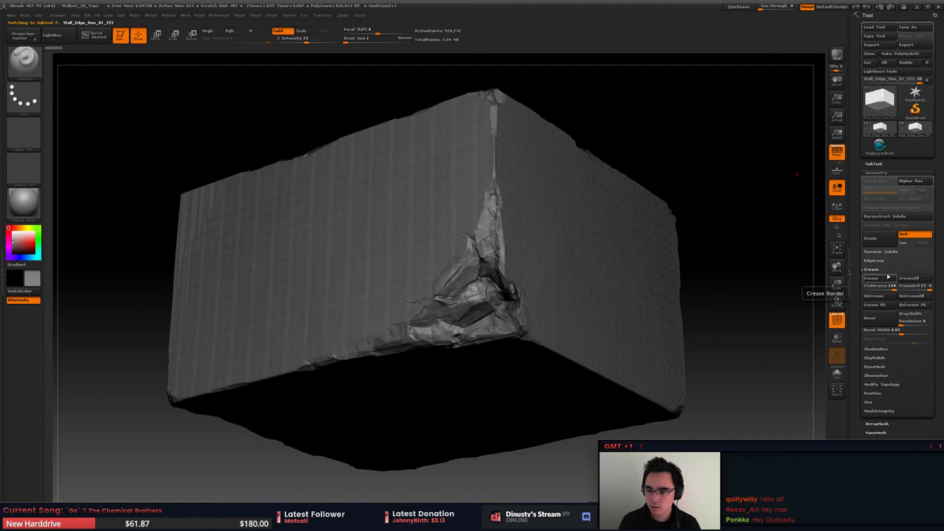
{"action": "left_click", "coordinate": [886, 270]}
{"action": "left_click", "coordinate": [890, 288]}
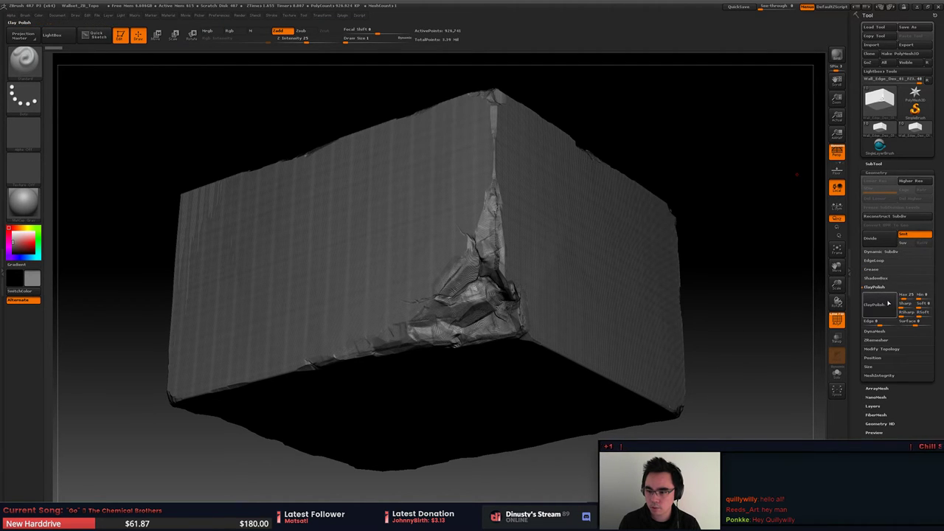
{"action": "left_click", "coordinate": [838, 302]}
{"action": "key", "text": "ctrl"}
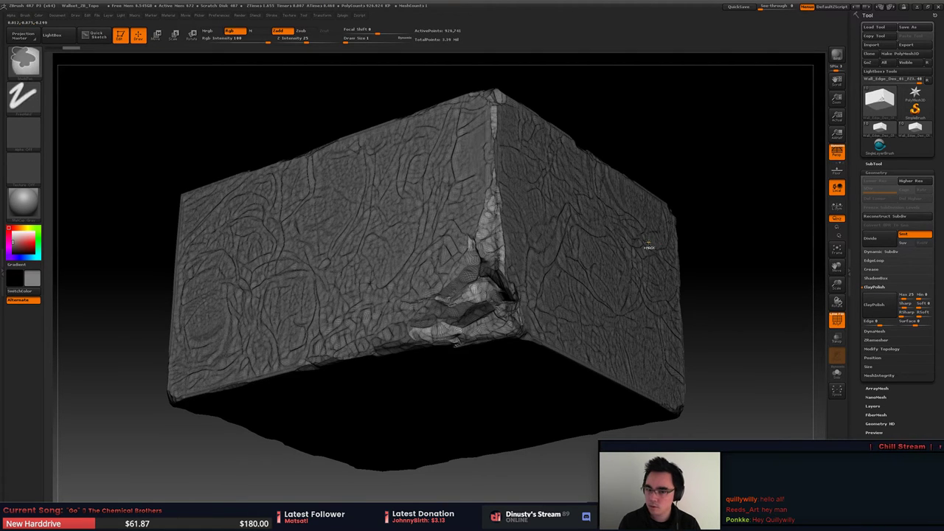
{"action": "mouse_move", "coordinate": [572, 245]}
{"action": "right_mouse_down"}
{"action": "mouse_move", "coordinate": [705, 332]}
{"action": "mouse_move", "coordinate": [464, 301]}
{"action": "mouse_move", "coordinate": [538, 255]}
{"action": "mouse_move", "coordinate": [526, 244]}
{"action": "mouse_move", "coordinate": [603, 347]}
{"action": "mouse_move", "coordinate": [596, 327]}
{"action": "mouse_move", "coordinate": [607, 286]}
{"action": "mouse_move", "coordinate": [591, 221]}
{"action": "mouse_move", "coordinate": [560, 225]}
{"action": "mouse_move", "coordinate": [497, 173]}
{"action": "mouse_move", "coordinate": [517, 268]}
{"action": "mouse_move", "coordinate": [490, 290]}
{"action": "right_mouse_up"}
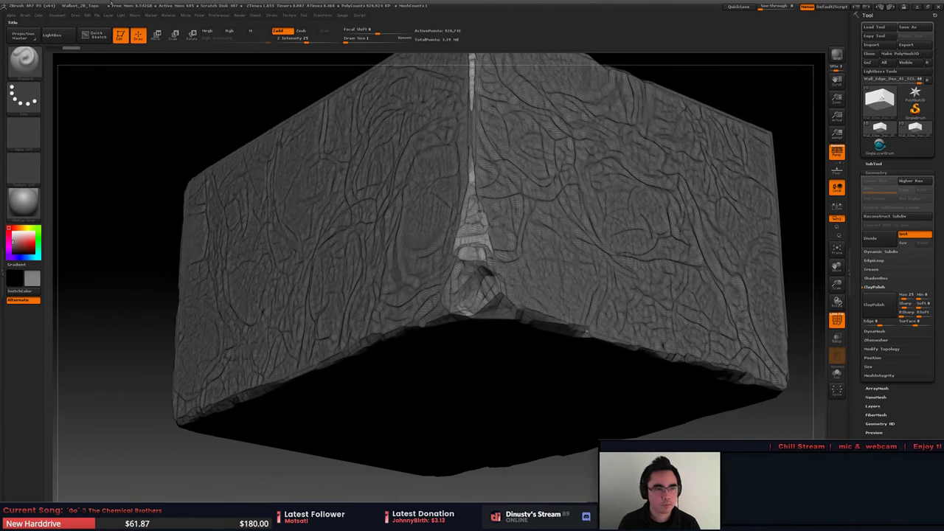
Step: Dock the Zplugin palette and pre-process the polished block with Decimation Master
{"action": "left_click", "coordinate": [3, 53]}
{"action": "left_click", "coordinate": [414, 15]}
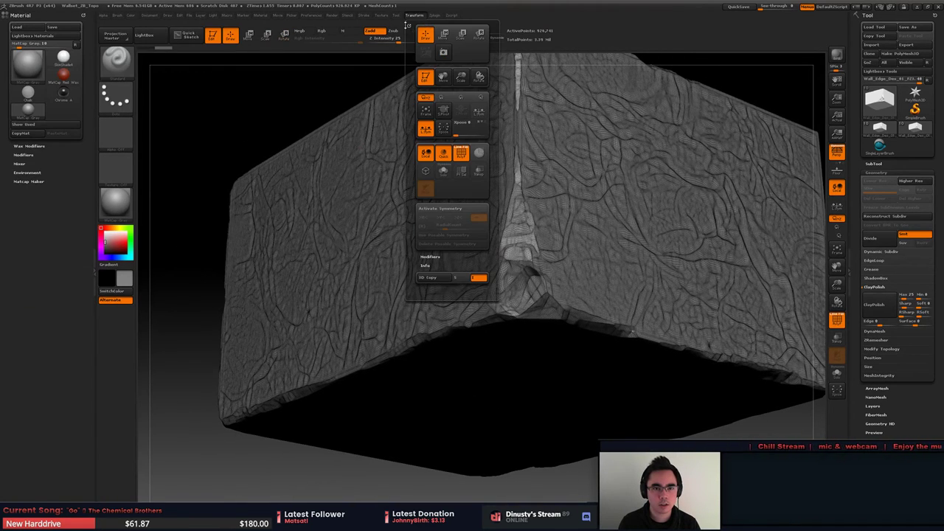
{"action": "left_click", "coordinate": [434, 17]}
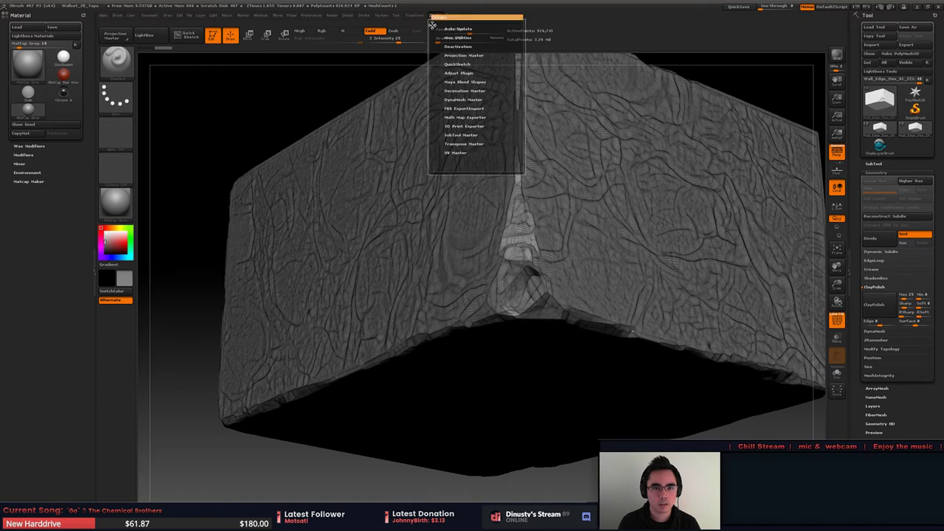
{"action": "left_click", "coordinate": [432, 23]}
{"action": "left_click", "coordinate": [39, 87]}
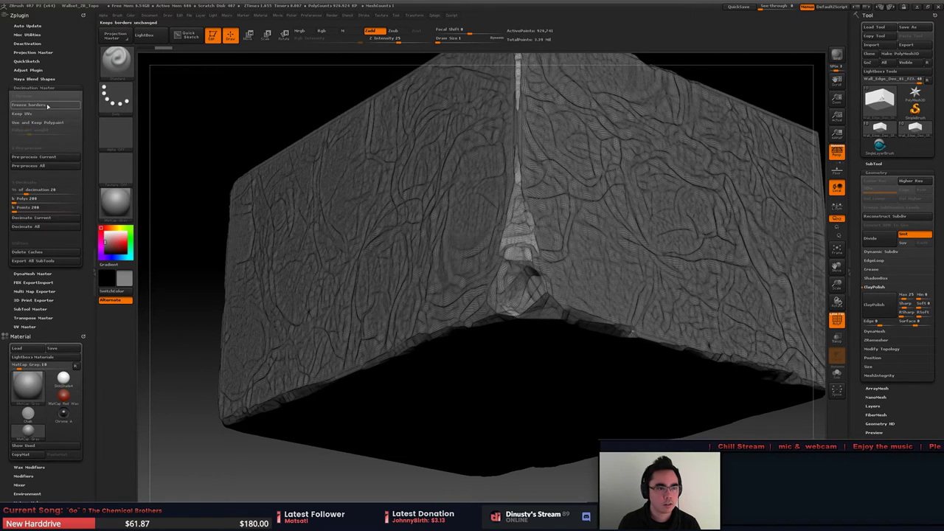
{"action": "left_click", "coordinate": [33, 157]}
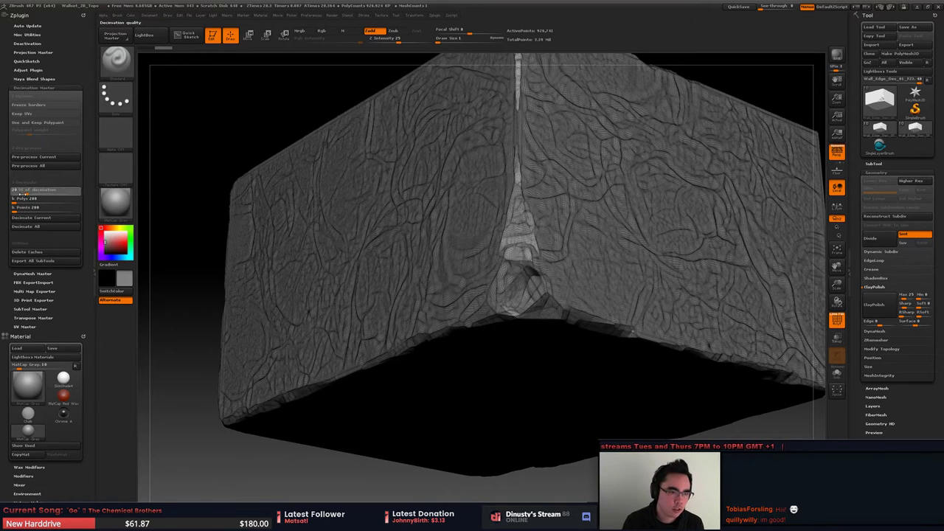
Step: Decimate the block to 50% and reduce it further to 5% with Decimation Master
{"action": "left_click_drag", "start_coordinate": [23, 194], "coordinate": [25, 194]}
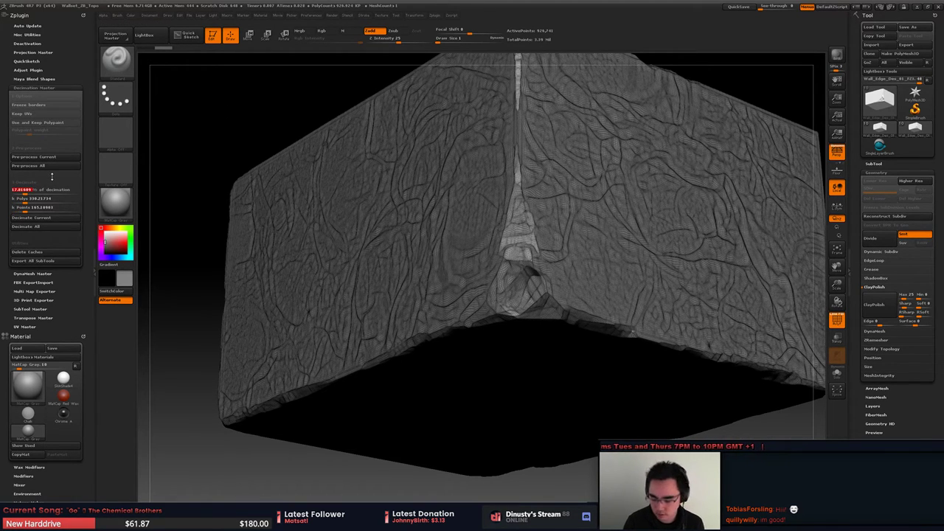
{"action": "key", "text": "Return"}
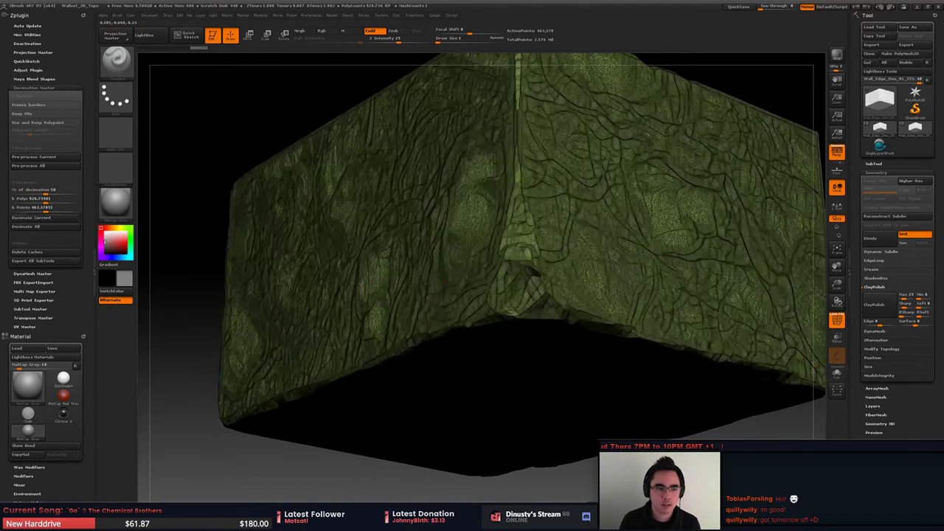
{"action": "left_click_drag", "start_coordinate": [369, 480], "coordinate": [473, 480]}
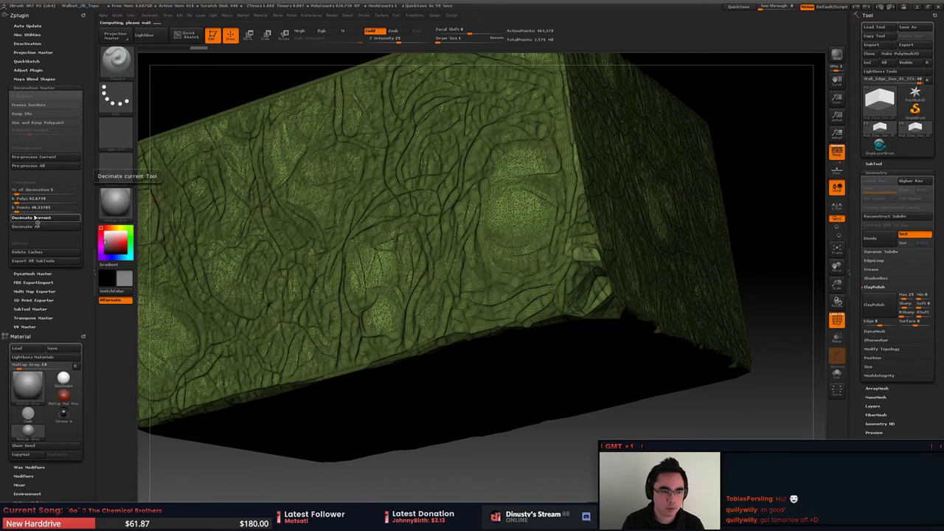
{"action": "left_click", "coordinate": [36, 217]}
Step: Enlarge the brush and smooth the triangulated surface on the first large flat faces of the decimated block
{"action": "mouse_move", "coordinate": [466, 252]}
{"action": "right_mouse_down"}
{"action": "mouse_move", "coordinate": [395, 258]}
{"action": "mouse_move", "coordinate": [383, 222]}
{"action": "mouse_move", "coordinate": [419, 314]}
{"action": "mouse_move", "coordinate": [400, 318]}
{"action": "right_mouse_up"}
{"action": "key", "text": "space"}
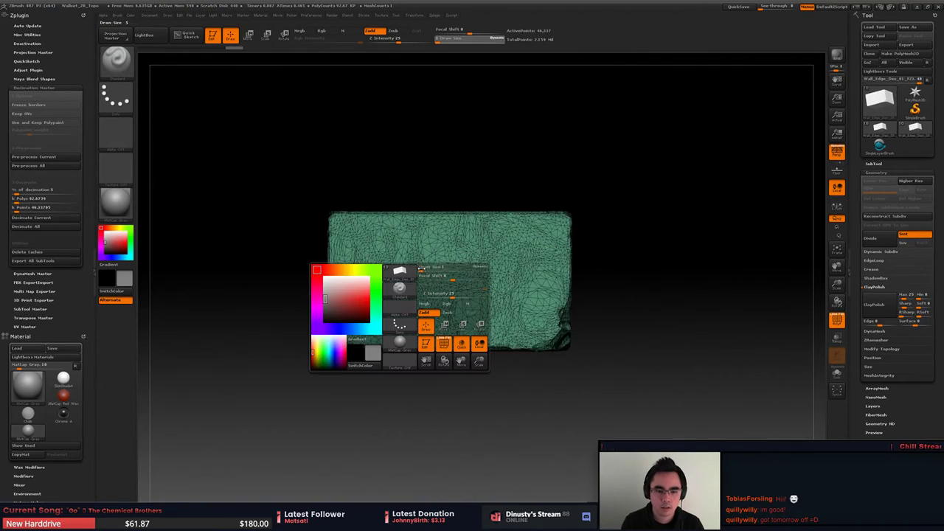
{"action": "mouse_move", "coordinate": [427, 269]}
{"action": "left_mouse_down"}
{"action": "mouse_move", "coordinate": [374, 270]}
{"action": "mouse_move", "coordinate": [491, 253]}
{"action": "mouse_move", "coordinate": [520, 299]}
{"action": "mouse_move", "coordinate": [406, 310]}
{"action": "mouse_move", "coordinate": [424, 317]}
{"action": "mouse_move", "coordinate": [365, 299]}
{"action": "mouse_move", "coordinate": [371, 319]}
{"action": "left_mouse_up"}
{"action": "mouse_move", "coordinate": [371, 320]}
{"action": "right_mouse_down"}
{"action": "mouse_move", "coordinate": [391, 316]}
{"action": "mouse_move", "coordinate": [295, 310]}
{"action": "mouse_move", "coordinate": [458, 287]}
{"action": "mouse_move", "coordinate": [371, 346]}
{"action": "right_mouse_up"}
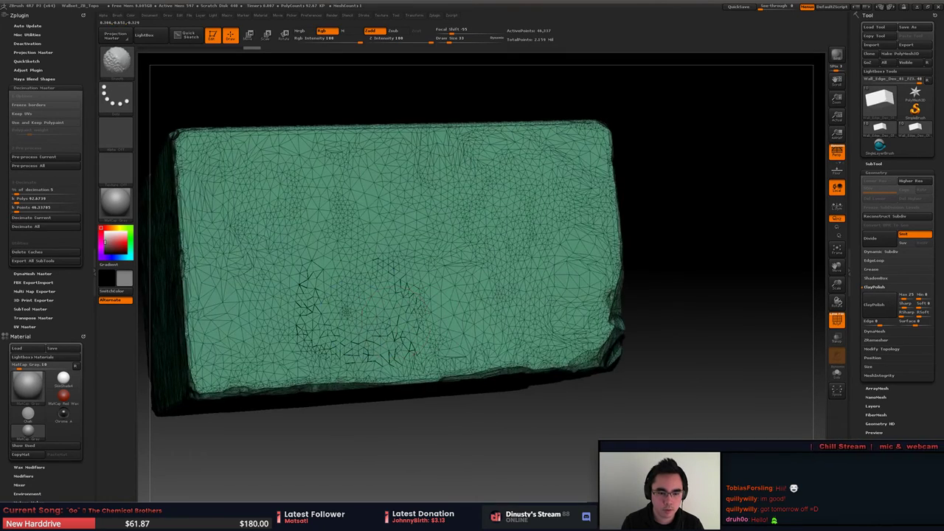
{"action": "right_click_drag", "start_coordinate": [561, 244], "coordinate": [414, 189]}
{"action": "mouse_move", "coordinate": [435, 243]}
{"action": "left_mouse_down", "text": "shift"}
{"action": "mouse_move", "coordinate": [531, 302]}
{"action": "mouse_move", "coordinate": [575, 218]}
{"action": "mouse_move", "coordinate": [439, 196]}
{"action": "mouse_move", "coordinate": [472, 262]}
{"action": "left_mouse_up", "text": "shift"}
{"action": "right_click_drag", "start_coordinate": [620, 268], "coordinate": [376, 266]}
{"action": "mouse_move", "coordinate": [376, 251]}
{"action": "left_mouse_down", "text": "shift"}
{"action": "mouse_move", "coordinate": [369, 200]}
{"action": "mouse_move", "coordinate": [594, 251]}
{"action": "mouse_move", "coordinate": [553, 319]}
{"action": "mouse_move", "coordinate": [576, 328]}
{"action": "mouse_move", "coordinate": [369, 314]}
{"action": "mouse_move", "coordinate": [362, 239]}
{"action": "left_mouse_up", "text": "shift"}
Step: Smooth the wide face beside the chipped corner and the block's remaining flat sides
{"action": "mouse_move", "coordinate": [442, 248]}
{"action": "right_mouse_down", "text": "alt"}
{"action": "mouse_move", "coordinate": [360, 247]}
{"action": "mouse_move", "coordinate": [573, 248]}
{"action": "mouse_move", "coordinate": [472, 240]}
{"action": "mouse_move", "coordinate": [472, 310]}
{"action": "right_mouse_up", "text": "alt"}
{"action": "right_click_drag", "start_coordinate": [413, 310], "coordinate": [443, 266]}
{"action": "left_click_drag", "start_coordinate": [392, 255], "coordinate": [465, 222], "text": "shift"}
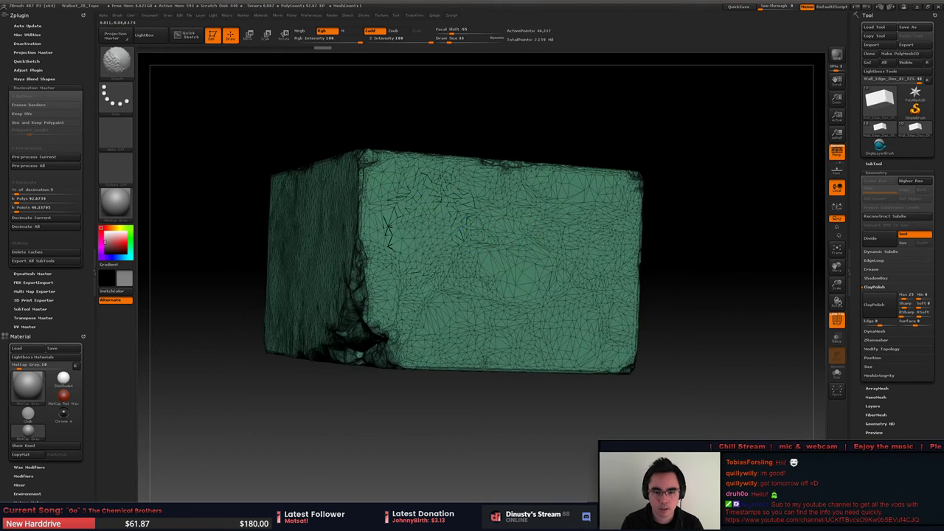
{"action": "mouse_move", "coordinate": [501, 324]}
{"action": "left_mouse_down", "text": "shift"}
{"action": "mouse_move", "coordinate": [560, 259]}
{"action": "mouse_move", "coordinate": [516, 221]}
{"action": "mouse_move", "coordinate": [579, 229]}
{"action": "left_mouse_up", "text": "shift"}
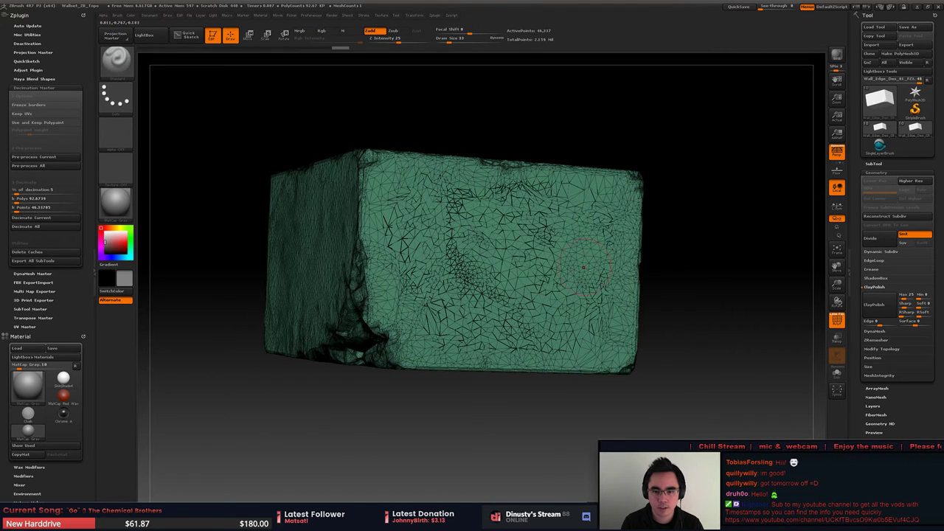
{"action": "mouse_move", "coordinate": [590, 232]}
{"action": "right_mouse_down"}
{"action": "mouse_move", "coordinate": [477, 253]}
{"action": "mouse_move", "coordinate": [443, 236]}
{"action": "mouse_move", "coordinate": [413, 243]}
{"action": "right_mouse_up"}
{"action": "left_click_drag", "start_coordinate": [575, 284], "coordinate": [599, 293], "text": "shift"}
{"action": "mouse_move", "coordinate": [575, 214]}
{"action": "right_mouse_down"}
{"action": "mouse_move", "coordinate": [508, 298]}
{"action": "mouse_move", "coordinate": [518, 239]}
{"action": "mouse_move", "coordinate": [535, 255]}
{"action": "mouse_move", "coordinate": [526, 255]}
{"action": "right_mouse_up"}
Step: Set the draw size to 4, and pre-process and decimate the smoothed block again at 5%
{"action": "left_click", "coordinate": [43, 157]}
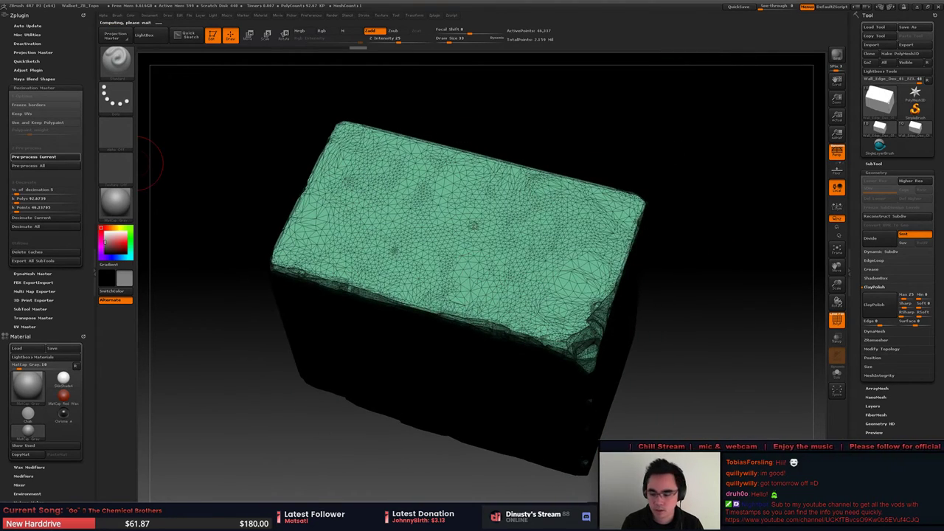
{"action": "mouse_move", "coordinate": [671, 293]}
{"action": "left_mouse_down"}
{"action": "mouse_move", "coordinate": [519, 196]}
{"action": "mouse_move", "coordinate": [539, 281]}
{"action": "left_mouse_up"}
{"action": "key", "text": "space"}
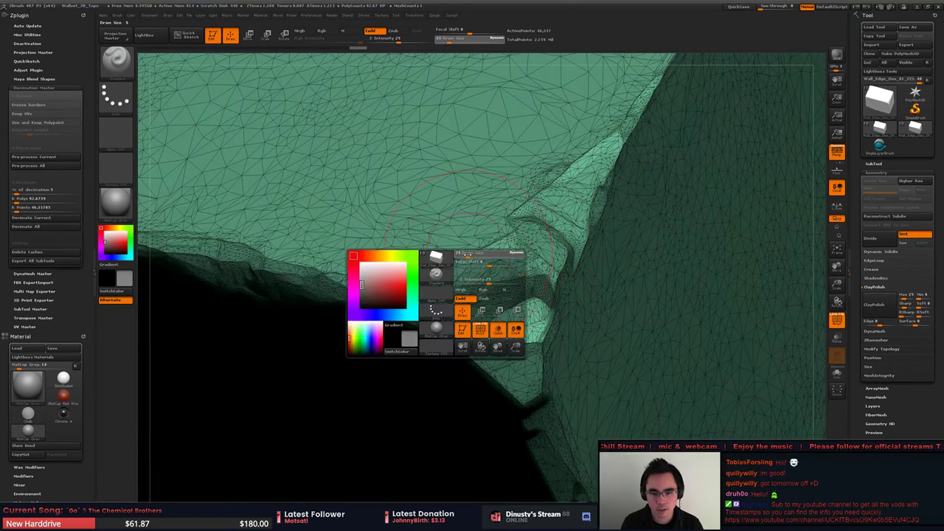
{"action": "left_click_drag", "start_coordinate": [488, 253], "coordinate": [474, 253]}
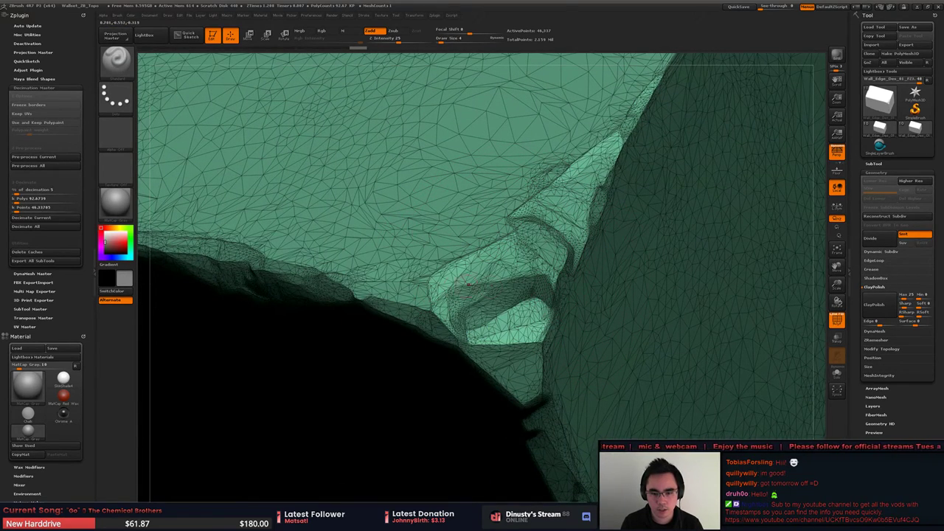
{"action": "right_click_drag", "start_coordinate": [527, 285], "coordinate": [491, 275]}
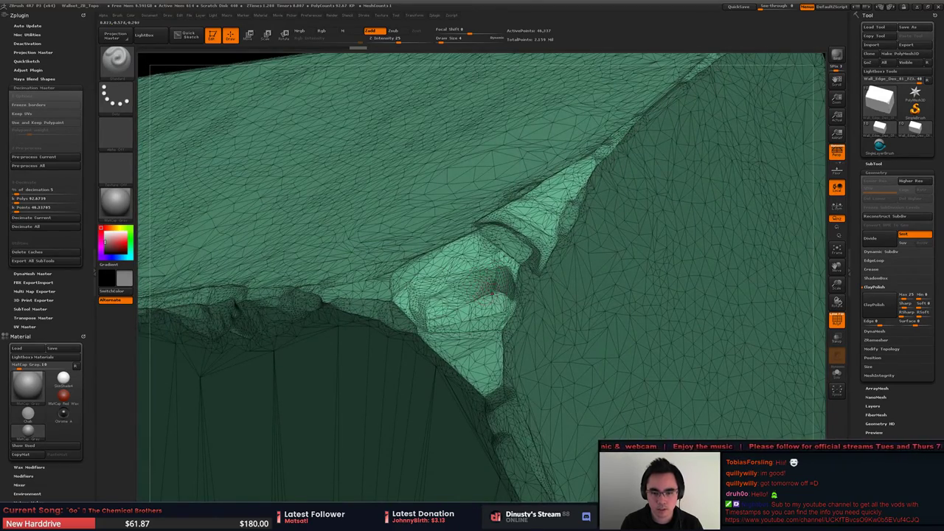
{"action": "right_click_drag", "start_coordinate": [492, 293], "coordinate": [450, 274]}
{"action": "left_click", "coordinate": [70, 221]}
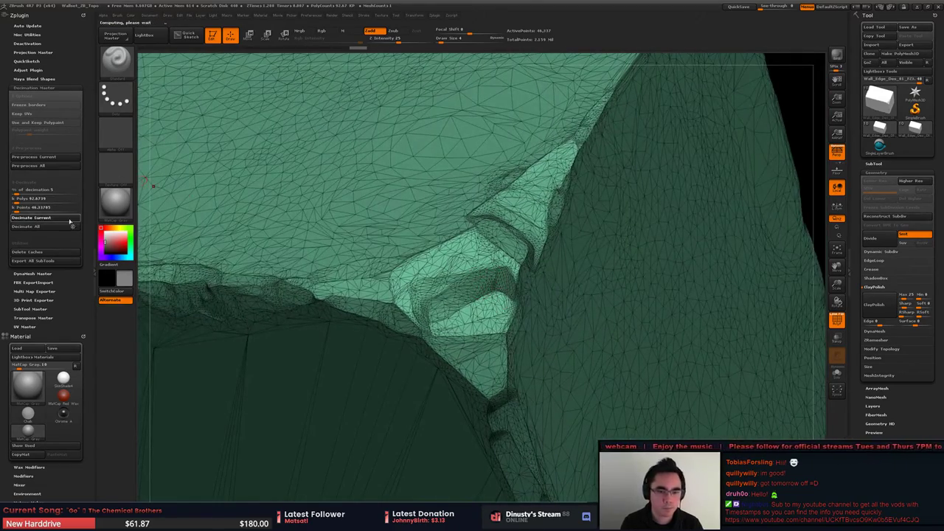
{"action": "right_click_drag", "start_coordinate": [620, 283], "coordinate": [649, 214], "text": "ctrl"}
{"action": "mouse_move", "coordinate": [422, 214]}
{"action": "right_mouse_down", "text": "ctrl"}
{"action": "mouse_move", "coordinate": [426, 243]}
{"action": "mouse_move", "coordinate": [461, 250]}
{"action": "mouse_move", "coordinate": [435, 253]}
{"action": "mouse_move", "coordinate": [493, 214]}
{"action": "mouse_move", "coordinate": [494, 247]}
{"action": "mouse_move", "coordinate": [517, 250]}
{"action": "mouse_move", "coordinate": [492, 241]}
{"action": "mouse_move", "coordinate": [483, 276]}
{"action": "mouse_move", "coordinate": [441, 284]}
{"action": "mouse_move", "coordinate": [418, 265]}
{"action": "mouse_move", "coordinate": [476, 263]}
{"action": "mouse_move", "coordinate": [514, 273]}
{"action": "mouse_move", "coordinate": [147, 188]}
{"action": "right_mouse_up", "text": "ctrl"}
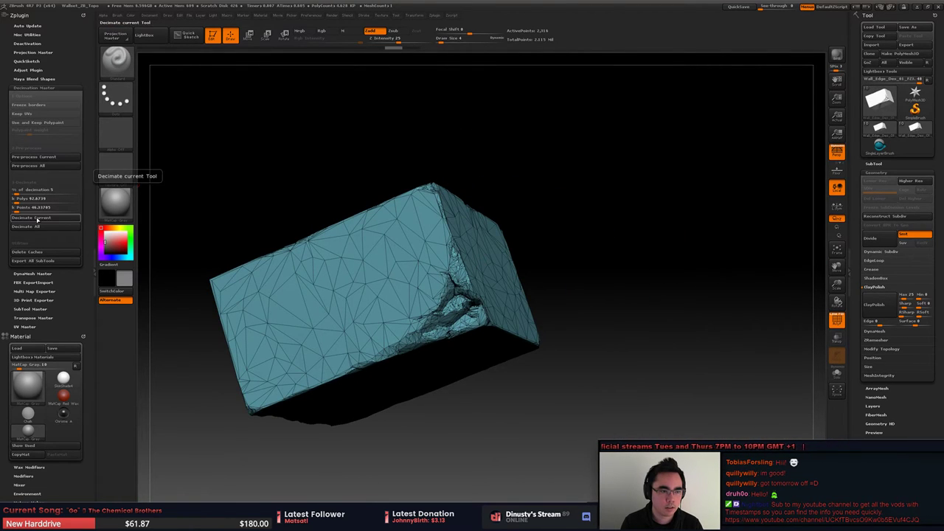
Step: Try a further decimation of the block, inspect the triangulation at the chipped corner, and undo it
{"action": "left_click", "coordinate": [31, 217]}
{"action": "key", "text": "ctrl+z"}
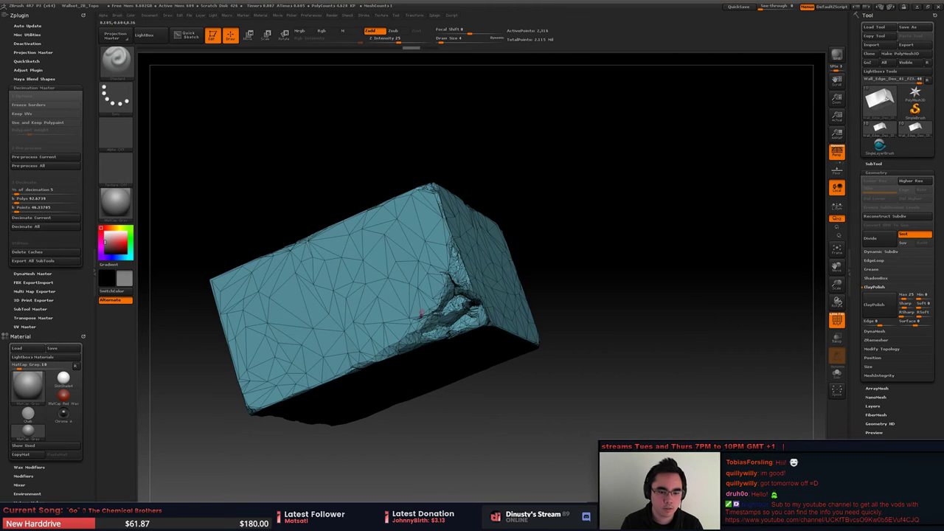
{"action": "mouse_move", "coordinate": [428, 263]}
{"action": "right_mouse_down", "text": "ctrl"}
{"action": "mouse_move", "coordinate": [502, 369]}
{"action": "mouse_move", "coordinate": [418, 268]}
{"action": "right_mouse_up", "text": "ctrl"}
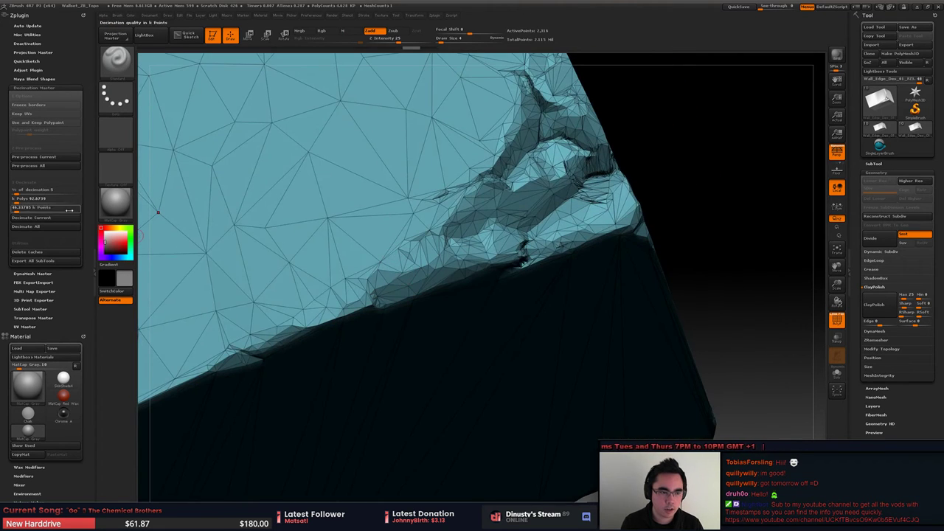
{"action": "left_click", "coordinate": [31, 217]}
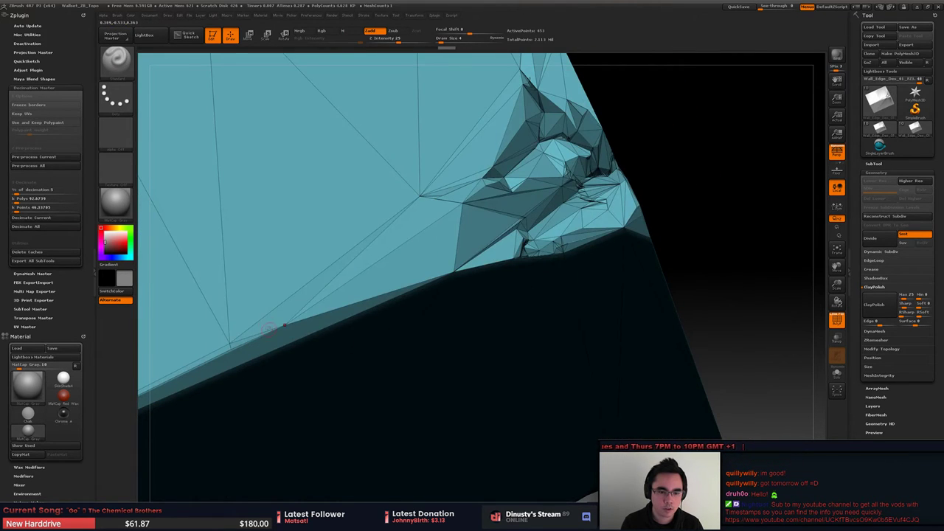
{"action": "mouse_move", "coordinate": [283, 325]}
{"action": "right_mouse_down"}
{"action": "mouse_move", "coordinate": [413, 302]}
{"action": "mouse_move", "coordinate": [409, 329]}
{"action": "mouse_move", "coordinate": [428, 333]}
{"action": "mouse_move", "coordinate": [498, 293]}
{"action": "mouse_move", "coordinate": [477, 306]}
{"action": "mouse_move", "coordinate": [447, 350]}
{"action": "mouse_move", "coordinate": [525, 247]}
{"action": "mouse_move", "coordinate": [643, 266]}
{"action": "mouse_move", "coordinate": [613, 286]}
{"action": "mouse_move", "coordinate": [495, 258]}
{"action": "mouse_move", "coordinate": [510, 254]}
{"action": "right_mouse_up"}
{"action": "right_click", "coordinate": [448, 350]}
{"action": "key", "text": "ctrl+z"}
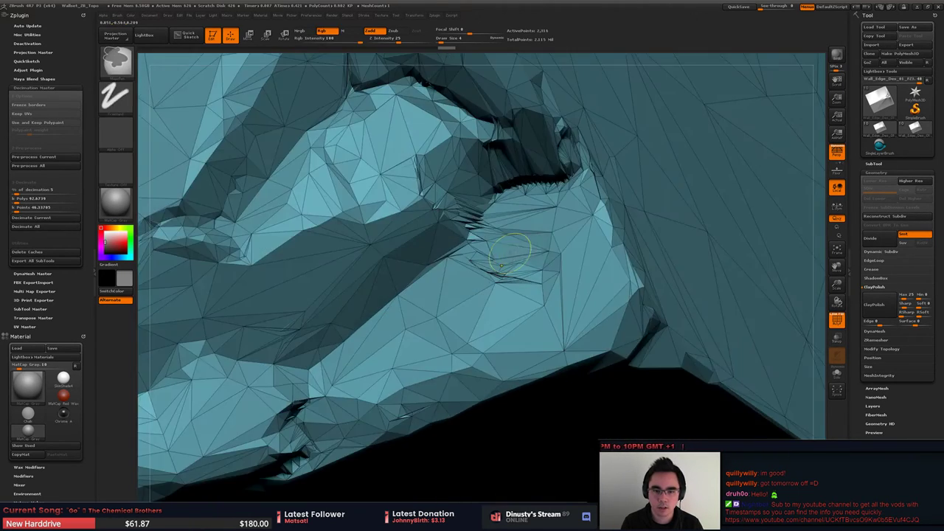
Step: Try smoothing the stretched triangles in the chipped corner, then undo back to the mesh before its second decimation
{"action": "mouse_move", "coordinate": [509, 222]}
{"action": "left_mouse_down", "text": "shift"}
{"action": "mouse_move", "coordinate": [461, 225]}
{"action": "mouse_move", "coordinate": [442, 270]}
{"action": "mouse_move", "coordinate": [475, 212]}
{"action": "mouse_move", "coordinate": [570, 151]}
{"action": "mouse_move", "coordinate": [553, 202]}
{"action": "left_mouse_up", "text": "shift"}
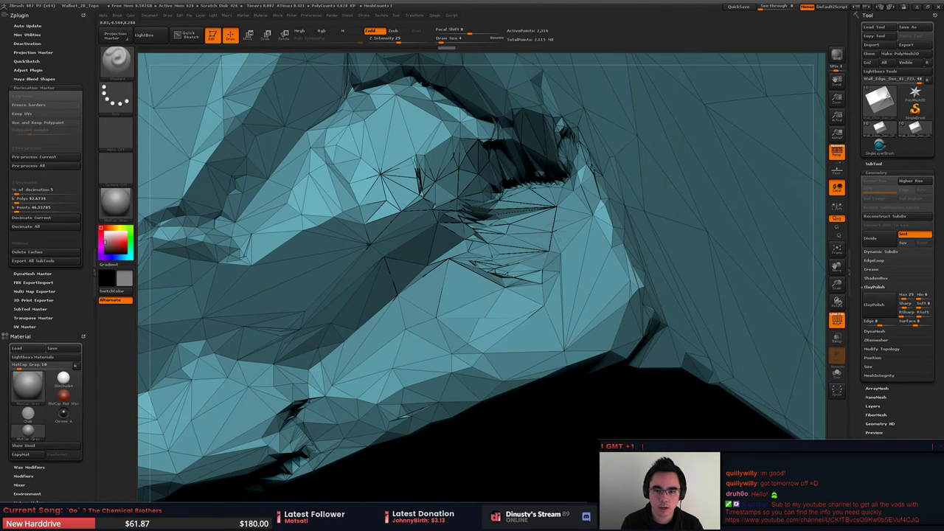
{"action": "right_click_drag", "start_coordinate": [520, 203], "coordinate": [557, 220]}
{"action": "key", "text": "ctrl+z"}
{"action": "key", "text": "ctrl+z"}
{"action": "key", "text": "ctrl+z"}
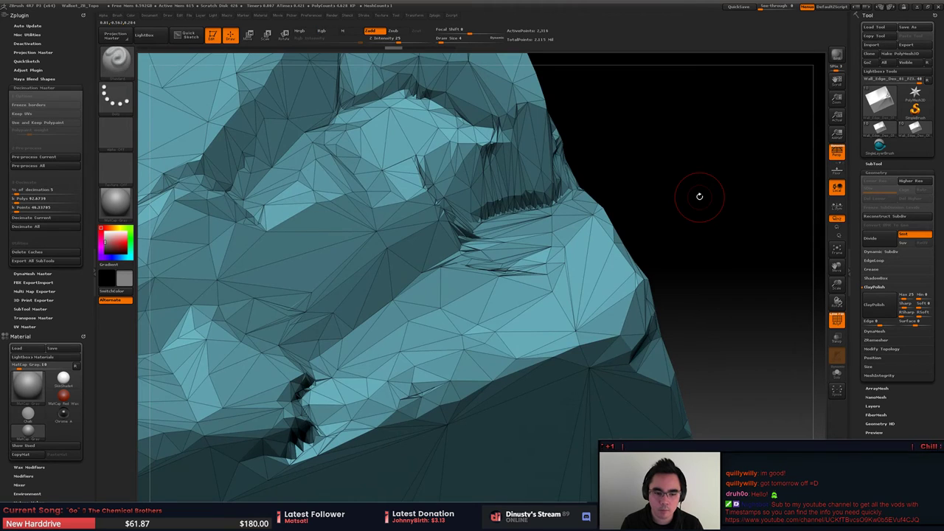
{"action": "key", "text": "ctrl+z"}
{"action": "left_click_drag", "start_coordinate": [698, 188], "coordinate": [724, 251], "text": "ctrl"}
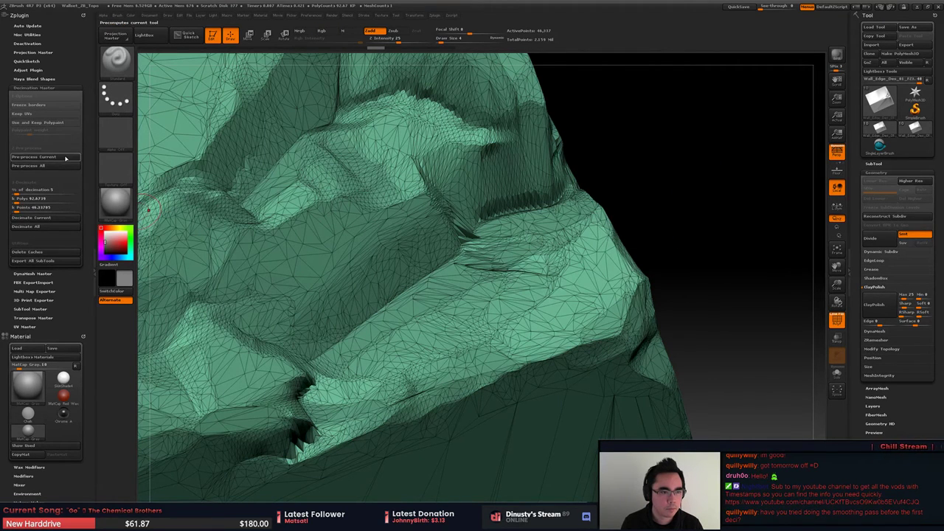
Step: Pre-process the smoothed block again and decimate it at 5%
{"action": "left_click", "coordinate": [33, 157]}
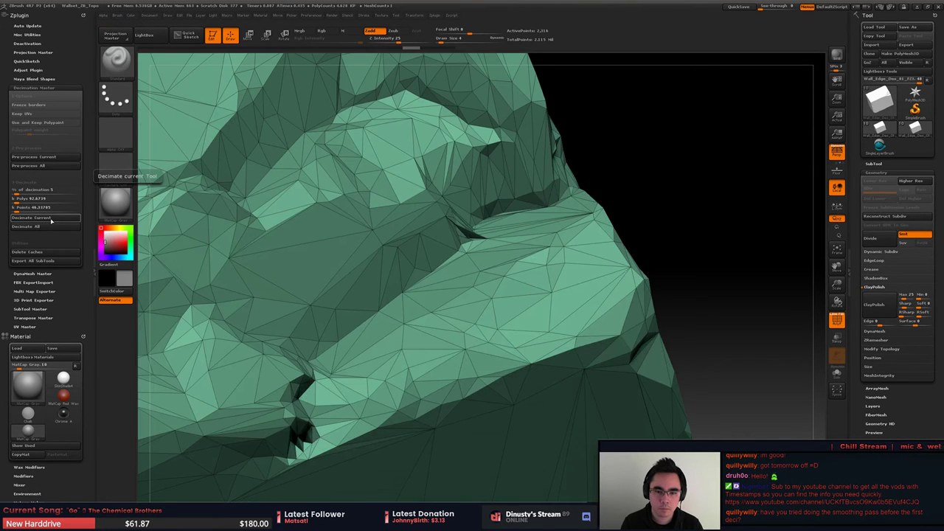
{"action": "left_click_drag", "start_coordinate": [668, 244], "coordinate": [559, 234]}
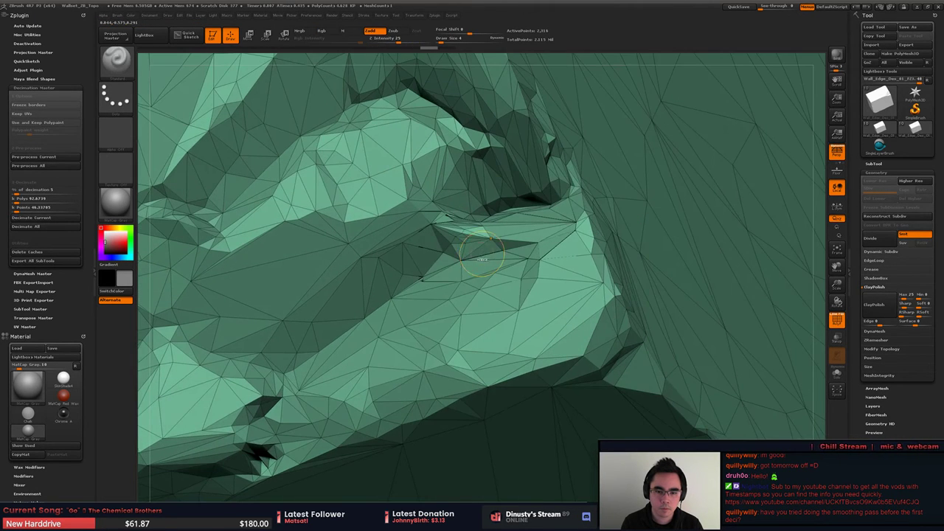
{"action": "right_click_drag", "start_coordinate": [502, 251], "coordinate": [465, 277], "text": "ctrl"}
Step: Reduce the draw size to 1 and decimate the block further at about 65.5%
{"action": "left_click_drag", "start_coordinate": [382, 354], "coordinate": [434, 307]}
{"action": "key", "text": "space"}
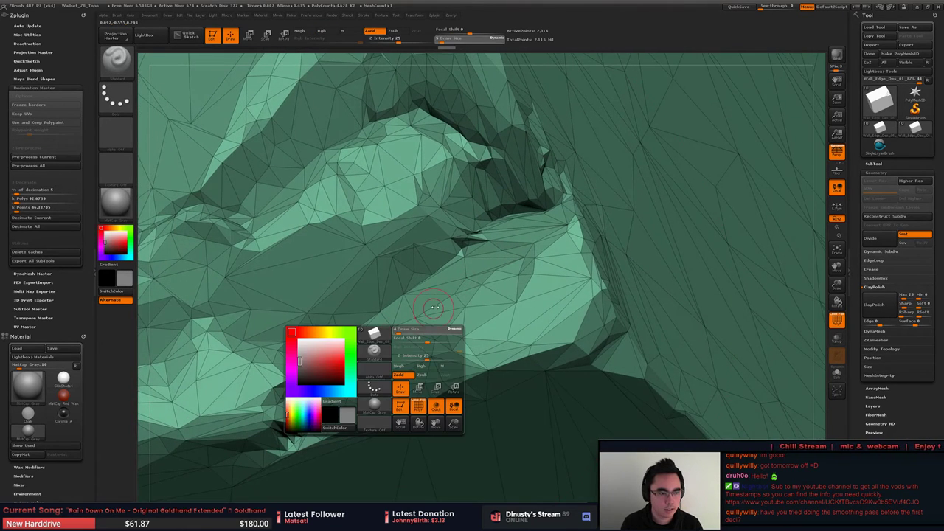
{"action": "right_click_drag", "start_coordinate": [395, 323], "coordinate": [435, 347], "text": "ctrl"}
{"action": "left_click_drag", "start_coordinate": [369, 295], "coordinate": [483, 238]}
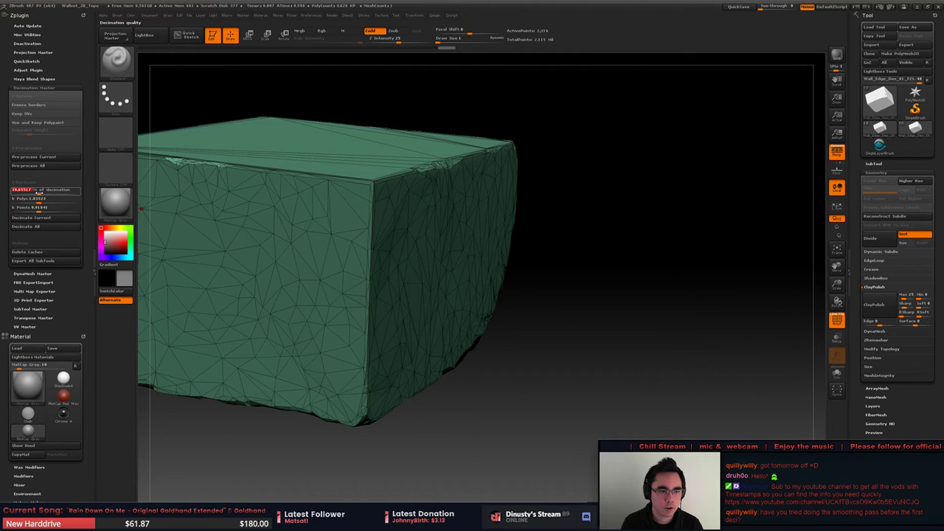
{"action": "left_click_drag", "start_coordinate": [47, 191], "coordinate": [52, 190]}
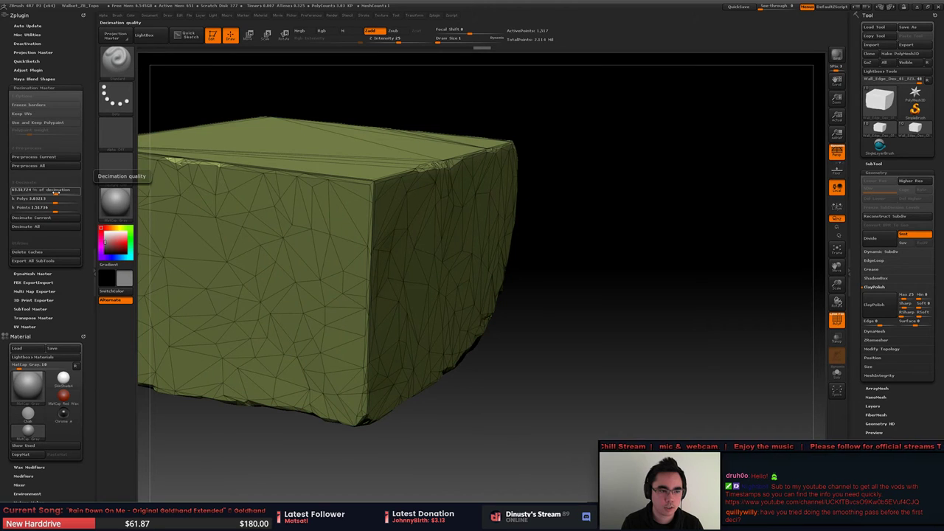
Step: Decimate the block at about 41.4% and inspect the triangulation around the chipped corner
{"action": "left_click", "coordinate": [35, 219]}
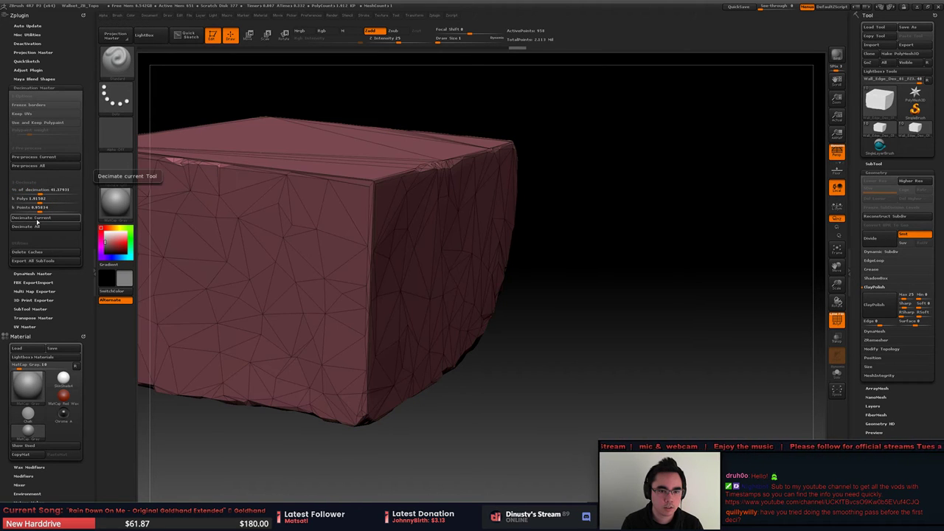
{"action": "left_click_drag", "start_coordinate": [650, 295], "coordinate": [502, 237]}
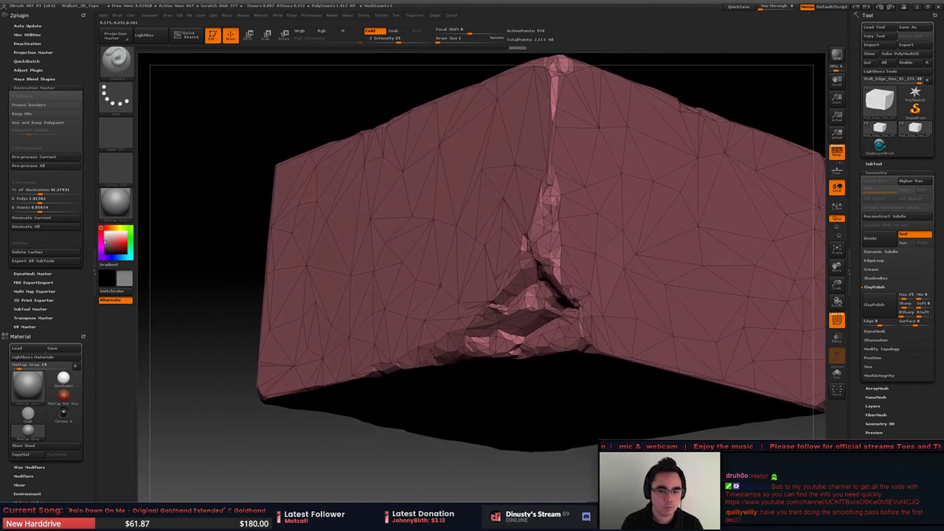
{"action": "left_click_drag", "start_coordinate": [701, 96], "coordinate": [671, 214]}
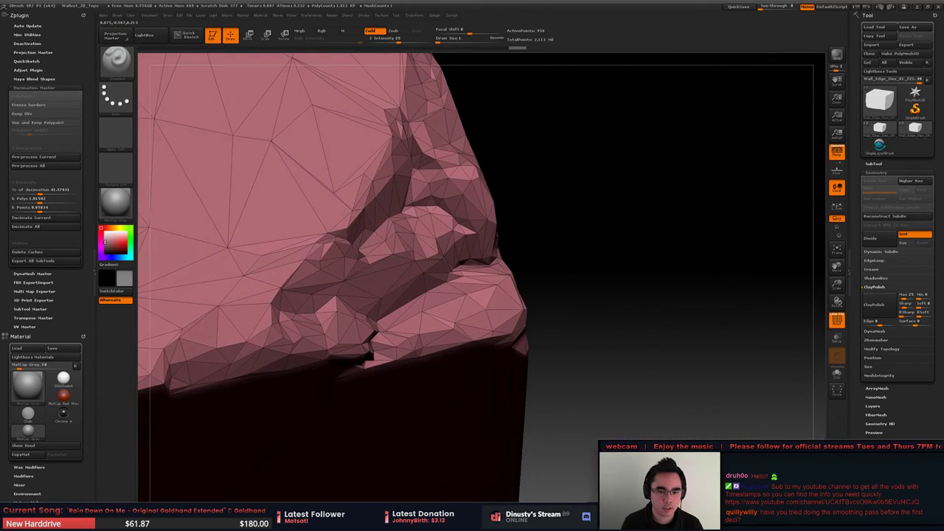
Step: Try stronger decimations of the block at about 24.7% and 21.3%, checking the chipped corner's shape
{"action": "left_click", "coordinate": [30, 219]}
{"action": "left_click_drag", "start_coordinate": [649, 243], "coordinate": [642, 206]}
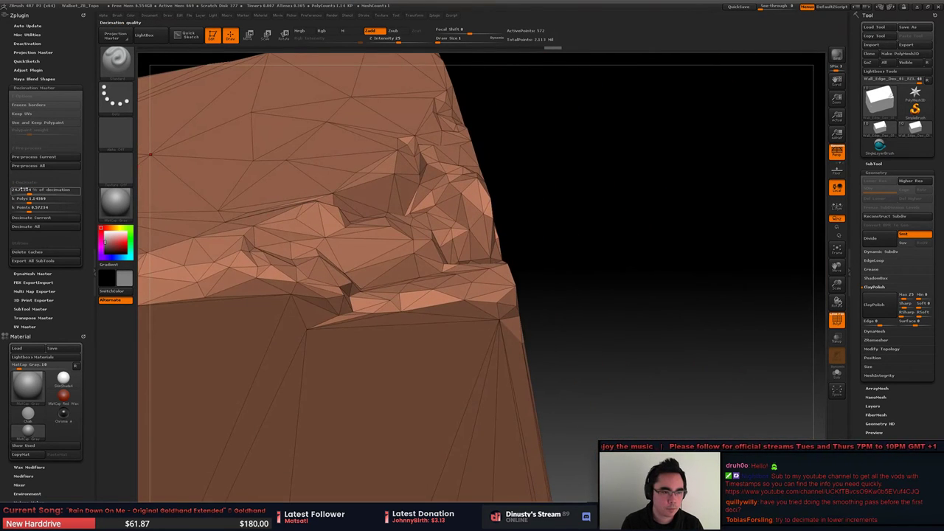
{"action": "left_click", "coordinate": [23, 190]}
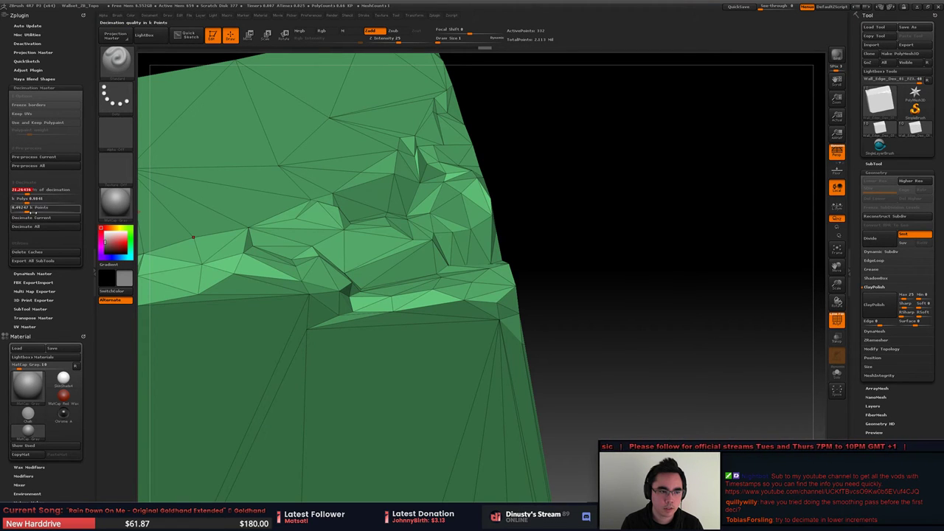
{"action": "left_click", "coordinate": [33, 191]}
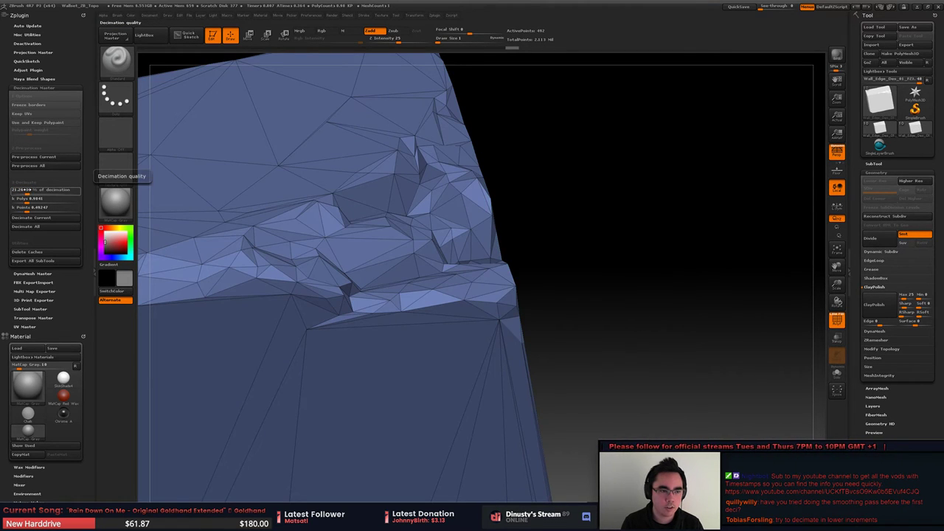
{"action": "key", "text": "Return"}
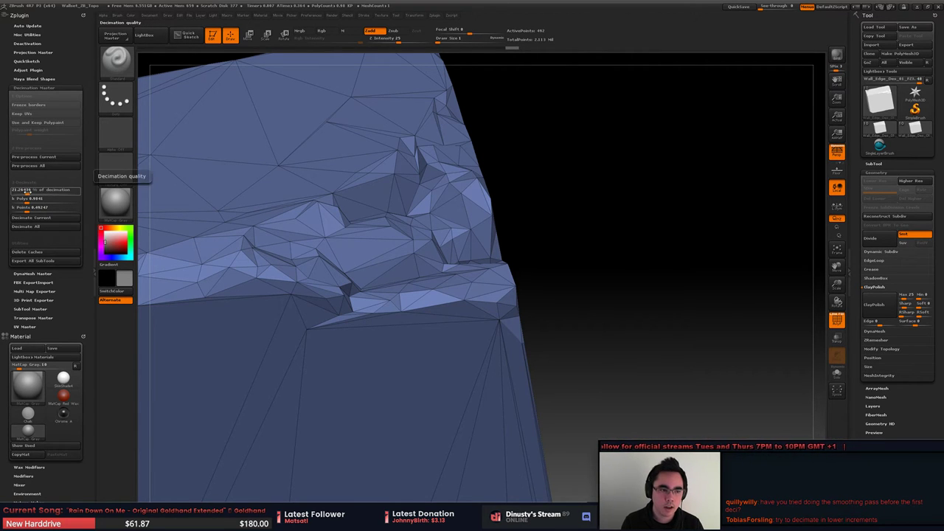
Step: Decimate the block at increasing percentages of about 33.3% and 42.5%, settling on about 47.7%
{"action": "left_click", "coordinate": [29, 218]}
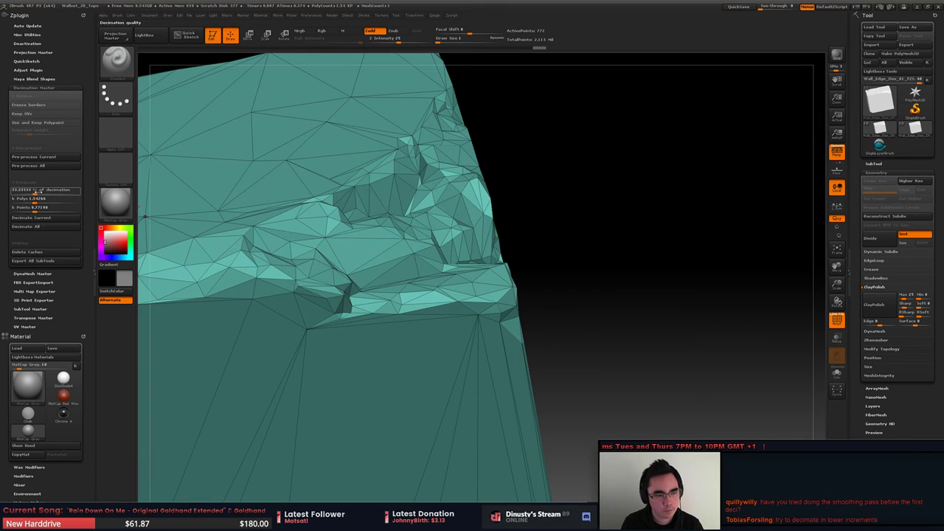
{"action": "key", "text": "Return"}
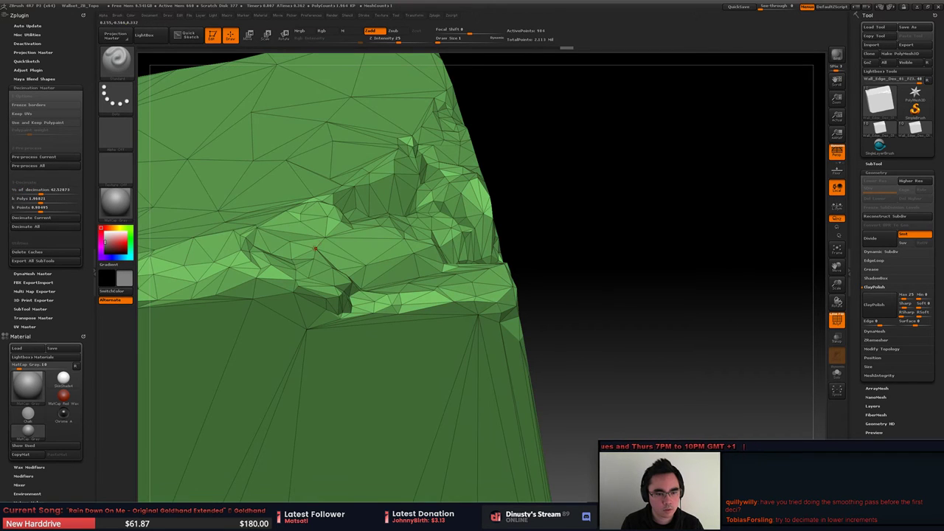
{"action": "left_click_drag", "start_coordinate": [42, 191], "coordinate": [45, 192]}
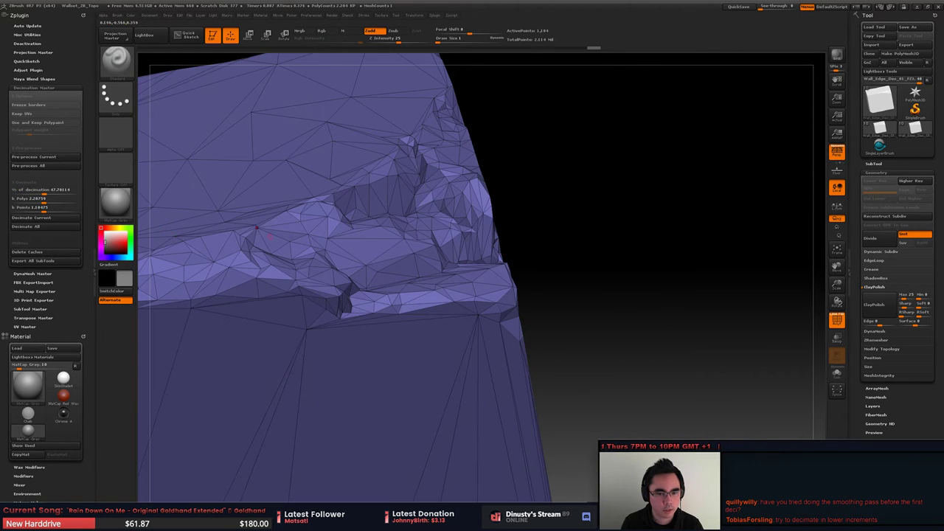
{"action": "right_click_drag", "start_coordinate": [158, 230], "coordinate": [140, 265]}
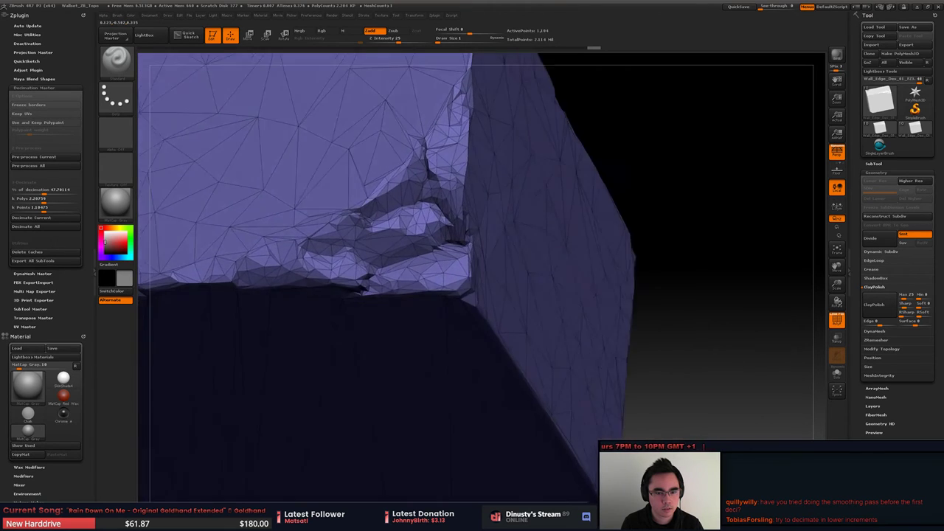
{"action": "mouse_move", "coordinate": [472, 266]}
{"action": "right_mouse_down"}
{"action": "mouse_move", "coordinate": [428, 243]}
{"action": "mouse_move", "coordinate": [413, 281]}
{"action": "mouse_move", "coordinate": [412, 220]}
{"action": "mouse_move", "coordinate": [484, 233]}
{"action": "right_mouse_up"}
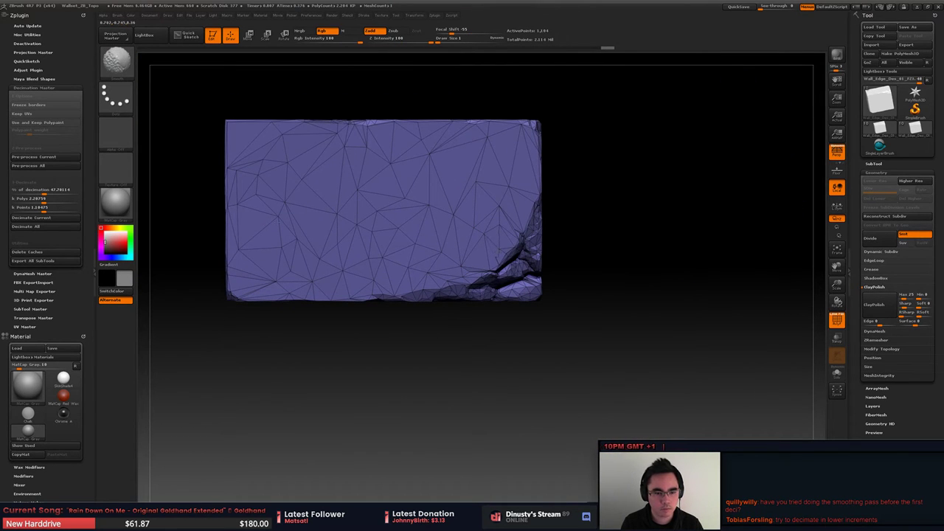
Step: Set the draw size to 54 and smooth the triangulation across the block's long flat face
{"action": "mouse_move", "coordinate": [484, 234]}
{"action": "right_mouse_down"}
{"action": "mouse_move", "coordinate": [354, 238]}
{"action": "mouse_move", "coordinate": [443, 235]}
{"action": "mouse_move", "coordinate": [396, 209]}
{"action": "right_mouse_up"}
{"action": "key", "text": "space"}
{"action": "left_click_drag", "start_coordinate": [402, 223], "coordinate": [412, 222]}
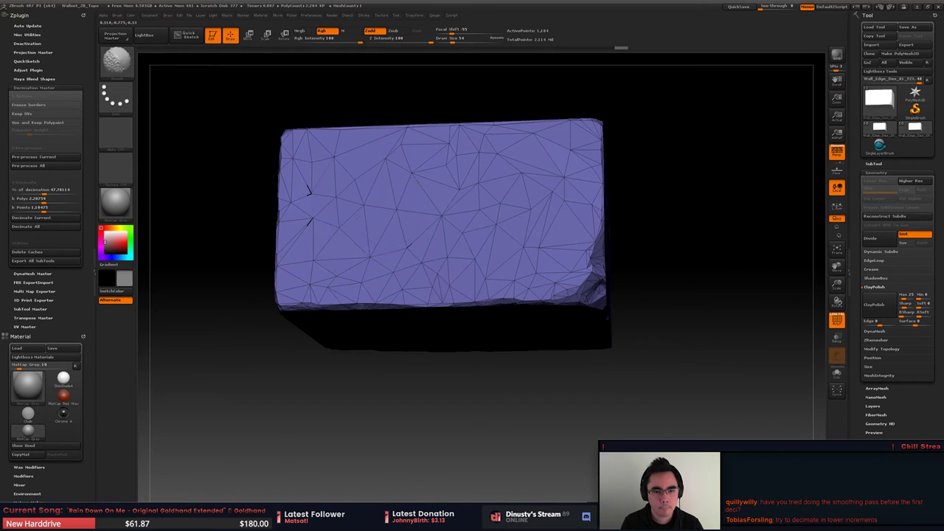
{"action": "mouse_move", "coordinate": [516, 203]}
{"action": "right_mouse_down"}
{"action": "mouse_move", "coordinate": [436, 222]}
{"action": "mouse_move", "coordinate": [571, 242]}
{"action": "mouse_move", "coordinate": [483, 231]}
{"action": "mouse_move", "coordinate": [465, 234]}
{"action": "mouse_move", "coordinate": [470, 251]}
{"action": "right_mouse_up"}
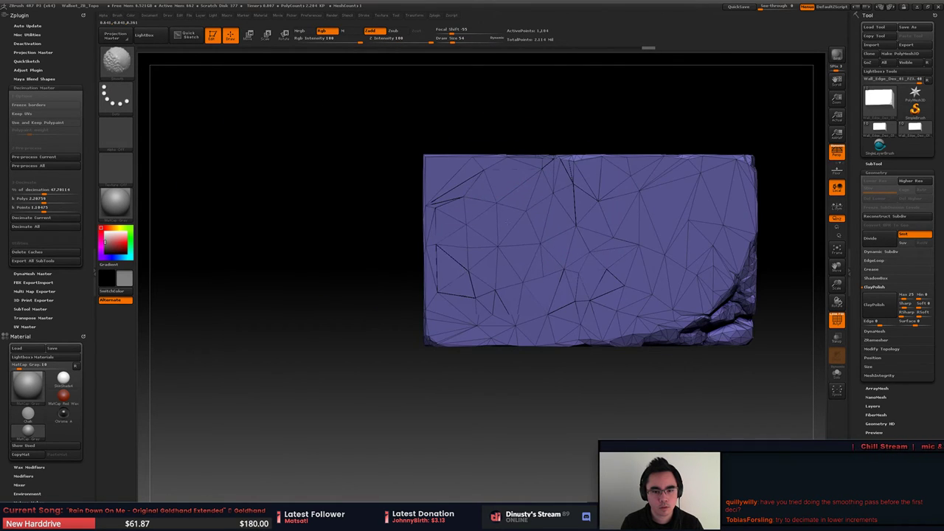
{"action": "left_click_drag", "start_coordinate": [535, 244], "coordinate": [627, 247], "text": "shift"}
{"action": "right_click_drag", "start_coordinate": [635, 250], "coordinate": [523, 245], "text": "alt"}
{"action": "left_click_drag", "start_coordinate": [542, 243], "coordinate": [515, 247], "text": "shift"}
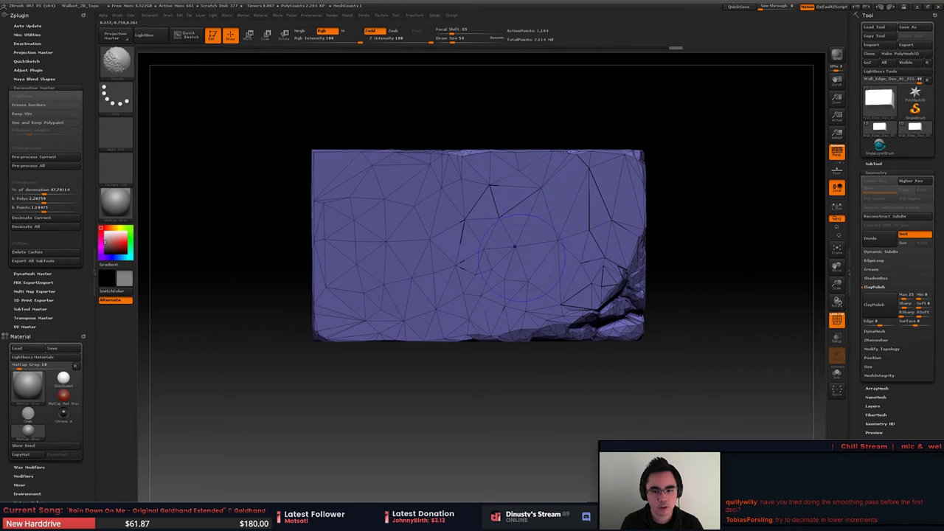
{"action": "left_click_drag", "start_coordinate": [582, 262], "coordinate": [605, 267], "text": "shift"}
Step: Smooth the adjoining flat side face of the block with the same brush
{"action": "right_click_drag", "start_coordinate": [594, 262], "coordinate": [424, 236]}
{"action": "right_click_drag", "start_coordinate": [501, 245], "coordinate": [414, 231]}
{"action": "mouse_move", "coordinate": [481, 227]}
{"action": "right_mouse_down", "text": "alt"}
{"action": "mouse_move", "coordinate": [398, 232]}
{"action": "mouse_move", "coordinate": [453, 227]}
{"action": "right_mouse_up", "text": "alt"}
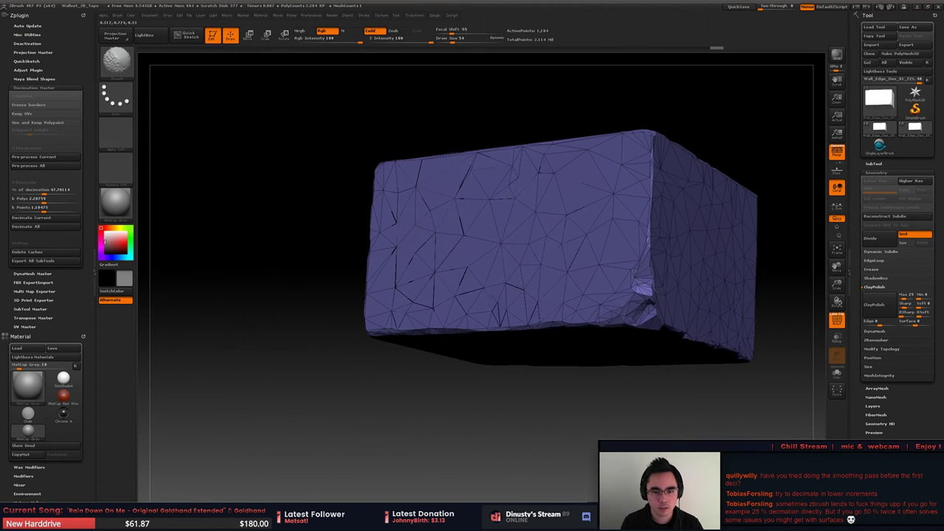
{"action": "left_click_drag", "start_coordinate": [453, 227], "coordinate": [473, 243], "text": "shift"}
Step: Reduce the draw size to 8 and smooth the thin, stretched triangles at the corner of the block's flat face
{"action": "mouse_move", "coordinate": [472, 273]}
{"action": "right_mouse_down", "text": "ctrl"}
{"action": "mouse_move", "coordinate": [468, 229]}
{"action": "mouse_move", "coordinate": [474, 283]}
{"action": "mouse_move", "coordinate": [552, 248]}
{"action": "mouse_move", "coordinate": [466, 230]}
{"action": "mouse_move", "coordinate": [463, 273]}
{"action": "mouse_move", "coordinate": [396, 179]}
{"action": "mouse_move", "coordinate": [548, 269]}
{"action": "mouse_move", "coordinate": [548, 293]}
{"action": "right_mouse_up", "text": "ctrl"}
{"action": "right_click_drag", "start_coordinate": [548, 294], "coordinate": [310, 187], "text": "alt"}
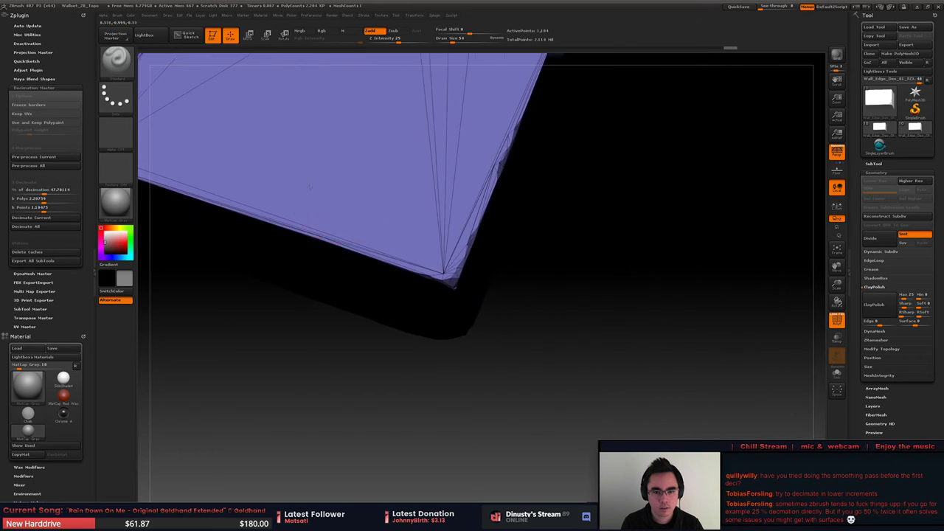
{"action": "mouse_move", "coordinate": [309, 187]}
{"action": "left_mouse_down"}
{"action": "mouse_move", "coordinate": [439, 292]}
{"action": "mouse_move", "coordinate": [427, 268]}
{"action": "mouse_move", "coordinate": [417, 279]}
{"action": "left_mouse_up"}
{"action": "key", "text": "space"}
{"action": "left_click_drag", "start_coordinate": [402, 213], "coordinate": [389, 164], "text": "shift"}
{"action": "mouse_move", "coordinate": [388, 164]}
{"action": "right_mouse_down"}
{"action": "mouse_move", "coordinate": [343, 196]}
{"action": "mouse_move", "coordinate": [382, 188]}
{"action": "right_mouse_up"}
{"action": "left_click_drag", "start_coordinate": [381, 190], "coordinate": [499, 329]}
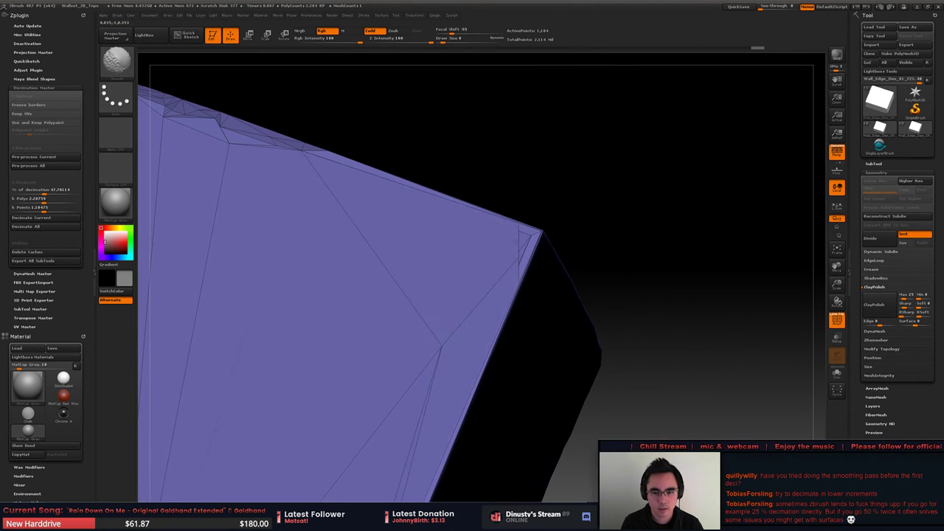
Step: Smooth the triangles near the block's sharp end corner, enlarging the draw size to 37 for the face beside it
{"action": "mouse_move", "coordinate": [495, 262]}
{"action": "right_mouse_down"}
{"action": "mouse_move", "coordinate": [517, 273]}
{"action": "mouse_move", "coordinate": [436, 254]}
{"action": "mouse_move", "coordinate": [394, 276]}
{"action": "mouse_move", "coordinate": [372, 303]}
{"action": "mouse_move", "coordinate": [399, 258]}
{"action": "mouse_move", "coordinate": [428, 251]}
{"action": "mouse_move", "coordinate": [437, 219]}
{"action": "right_mouse_up"}
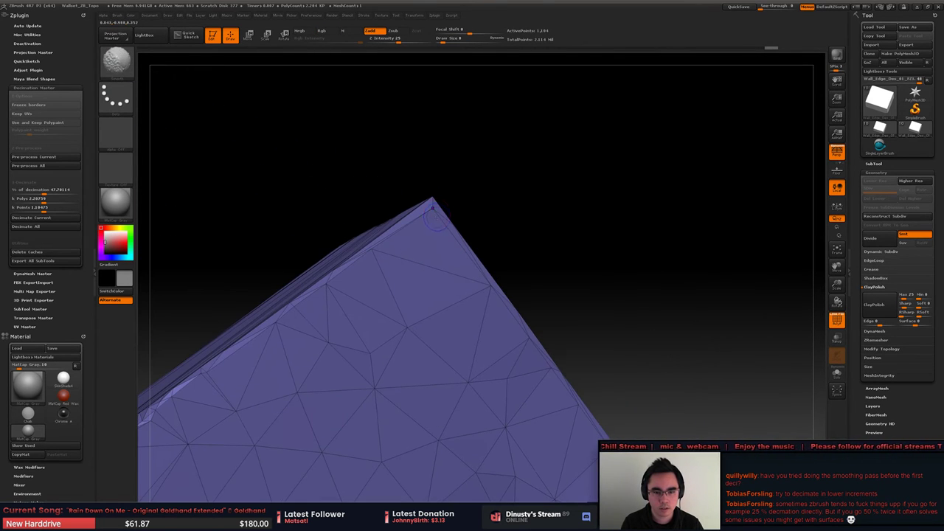
{"action": "left_click_drag", "start_coordinate": [392, 266], "coordinate": [457, 257]}
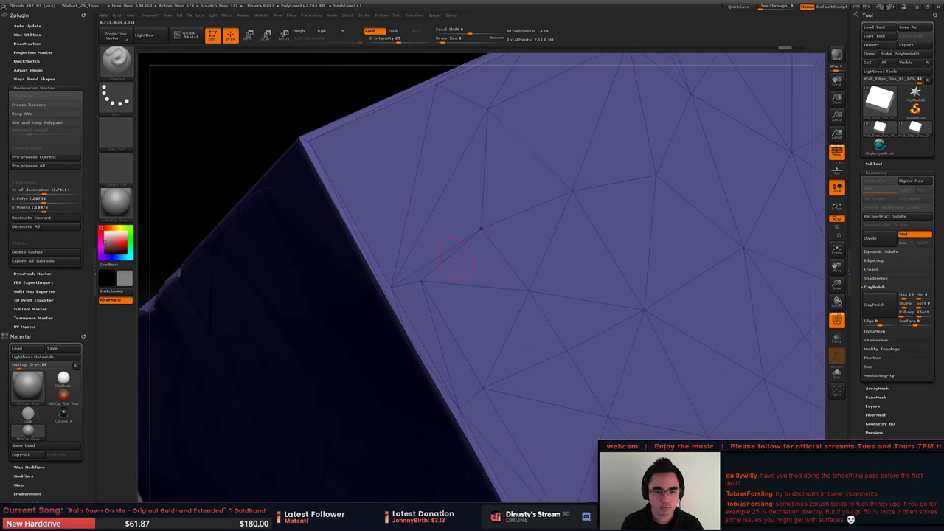
{"action": "mouse_move", "coordinate": [457, 257]}
{"action": "right_mouse_down"}
{"action": "mouse_move", "coordinate": [452, 266]}
{"action": "mouse_move", "coordinate": [408, 242]}
{"action": "right_mouse_up"}
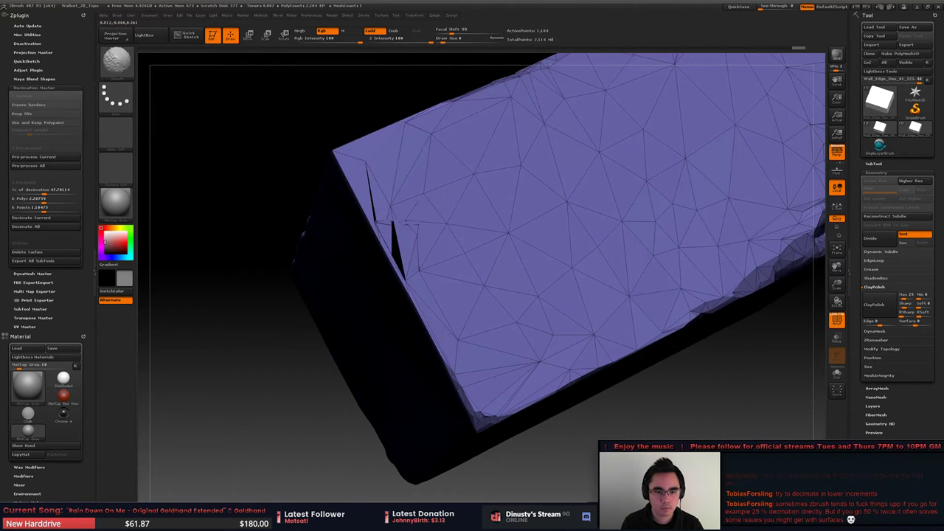
{"action": "key", "text": "space"}
{"action": "left_click_drag", "start_coordinate": [443, 221], "coordinate": [452, 222]}
{"action": "left_click_drag", "start_coordinate": [423, 221], "coordinate": [440, 215], "text": "shift"}
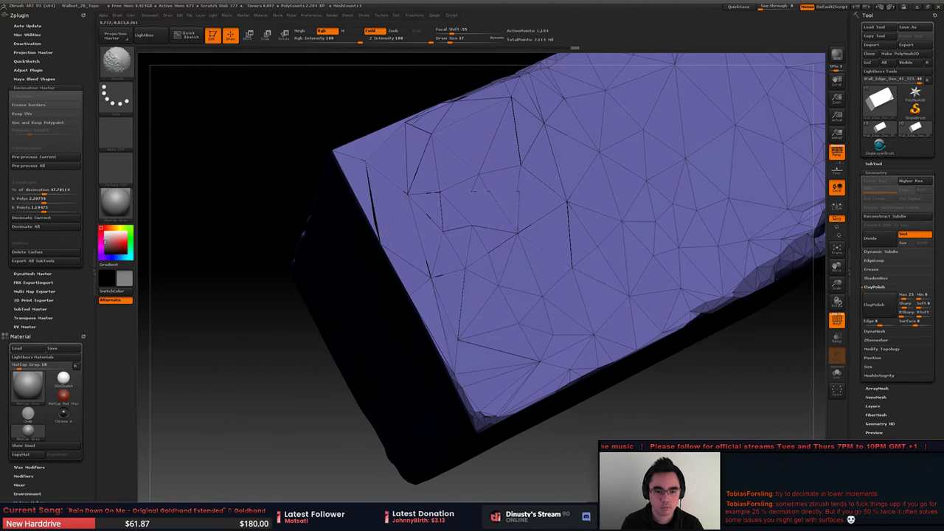
Step: Pre-process the smoothed block again and decimate it at about 47.7%
{"action": "right_click_drag", "start_coordinate": [575, 268], "coordinate": [499, 271]}
{"action": "left_click", "coordinate": [67, 158]}
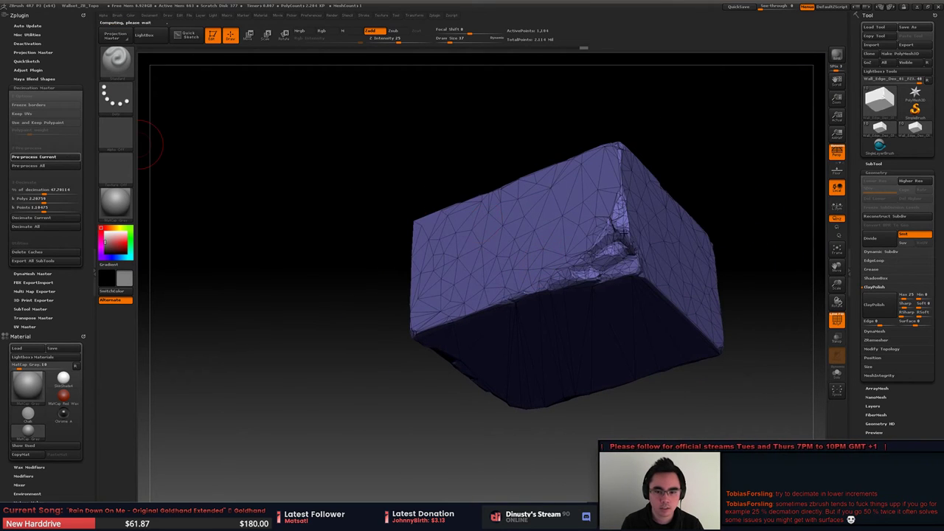
{"action": "right_click_drag", "start_coordinate": [590, 159], "coordinate": [657, 193]}
{"action": "mouse_move", "coordinate": [384, 310]}
{"action": "right_mouse_down", "text": "ctrl"}
{"action": "mouse_move", "coordinate": [398, 284]}
{"action": "mouse_move", "coordinate": [438, 265]}
{"action": "right_mouse_up", "text": "ctrl"}
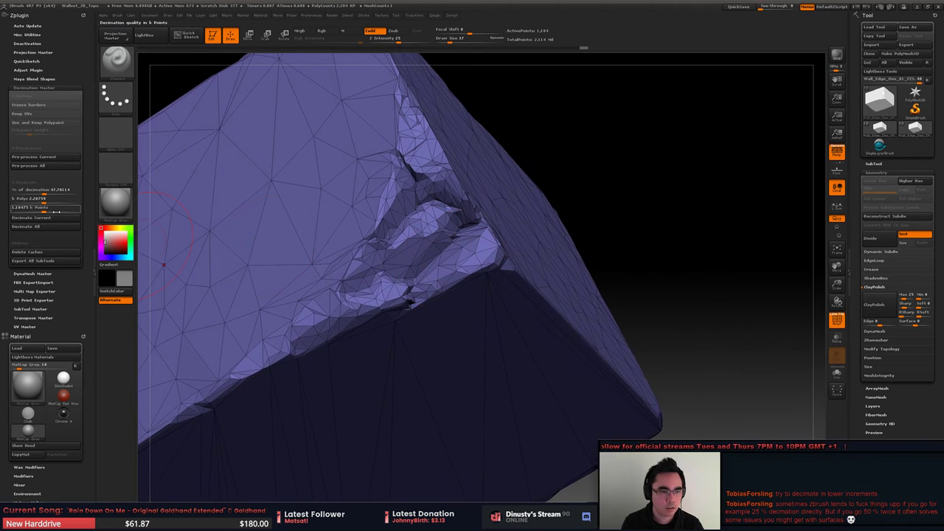
{"action": "left_click", "coordinate": [55, 219]}
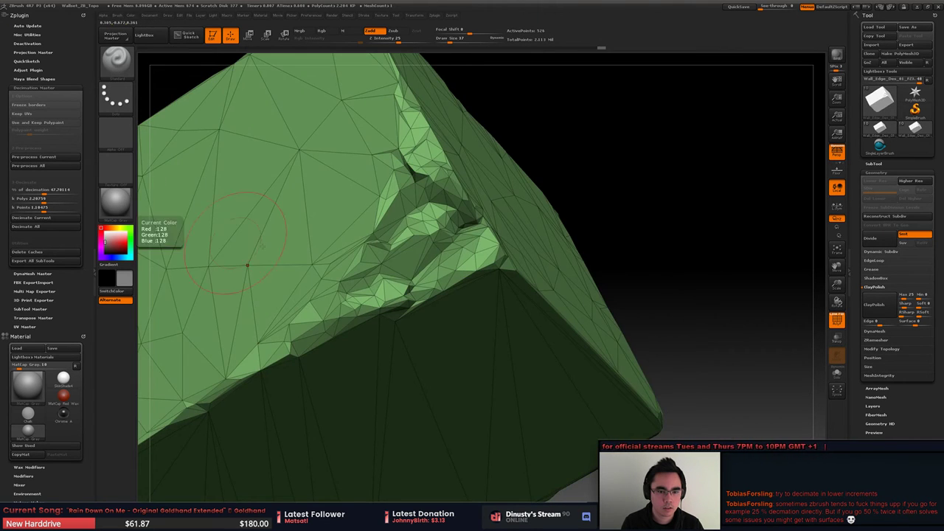
Step: Try decimating the block at about 35.1% and inspect the profile of the chipped corner
{"action": "mouse_move", "coordinate": [310, 251]}
{"action": "right_mouse_down", "text": "ctrl"}
{"action": "mouse_move", "coordinate": [317, 310]}
{"action": "mouse_move", "coordinate": [244, 303]}
{"action": "mouse_move", "coordinate": [295, 295]}
{"action": "mouse_move", "coordinate": [300, 255]}
{"action": "right_mouse_up", "text": "ctrl"}
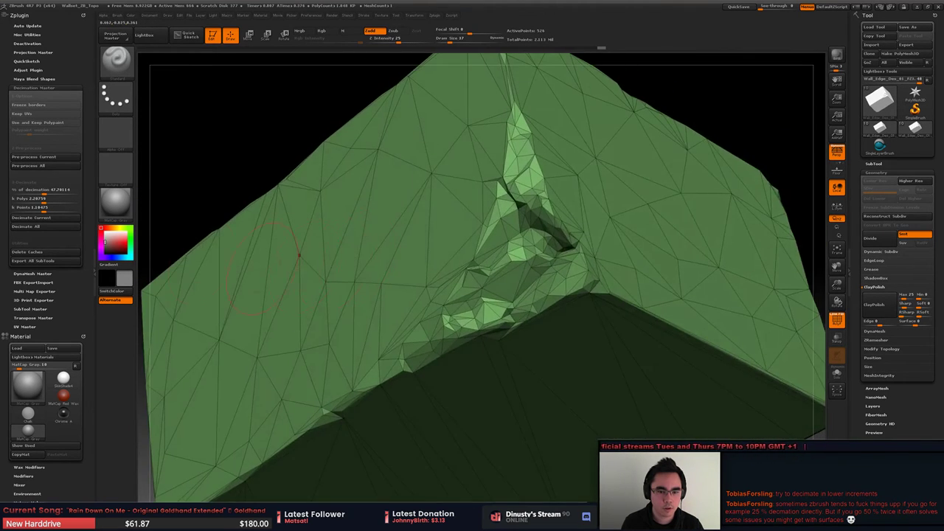
{"action": "left_click_drag", "start_coordinate": [38, 190], "coordinate": [34, 191]}
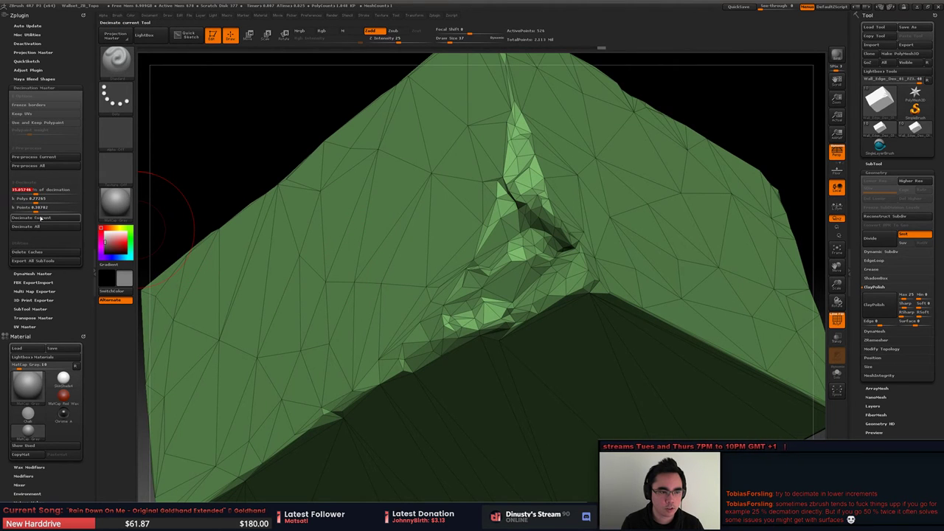
{"action": "right_click_drag", "start_coordinate": [309, 214], "coordinate": [429, 232], "text": "ctrl"}
{"action": "mouse_move", "coordinate": [430, 233]}
{"action": "left_mouse_down"}
{"action": "mouse_move", "coordinate": [539, 232]}
{"action": "mouse_move", "coordinate": [524, 226]}
{"action": "left_mouse_up"}
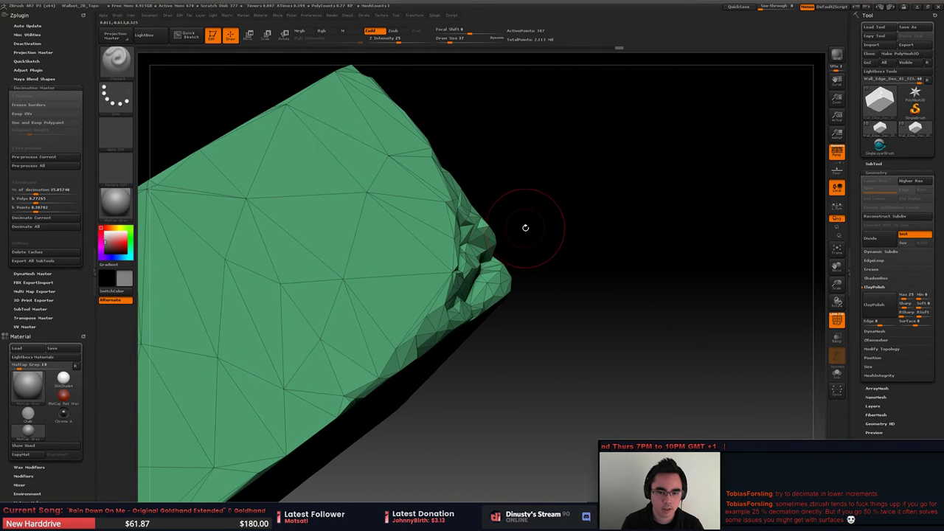
Step: Reduce the draw size to 3 and decimate the block at about 50.6% and 70.1%, settling on about 61.5%
{"action": "key", "text": "space"}
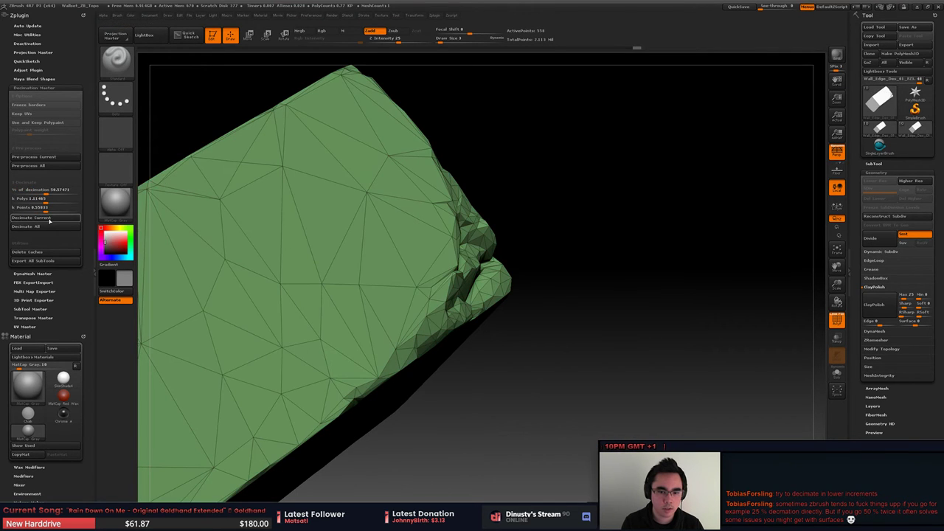
{"action": "left_click", "coordinate": [56, 222]}
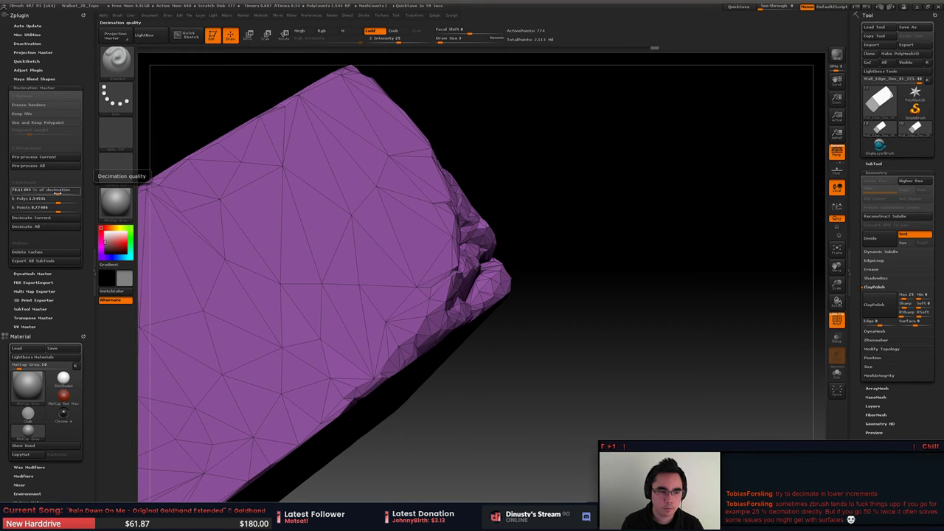
{"action": "left_click", "coordinate": [52, 191]}
{"action": "left_click", "coordinate": [56, 222]}
Step: Inspect the decimated block from all sides and lightly smooth uneven triangles on its side faces
{"action": "left_click_drag", "start_coordinate": [155, 168], "coordinate": [396, 244]}
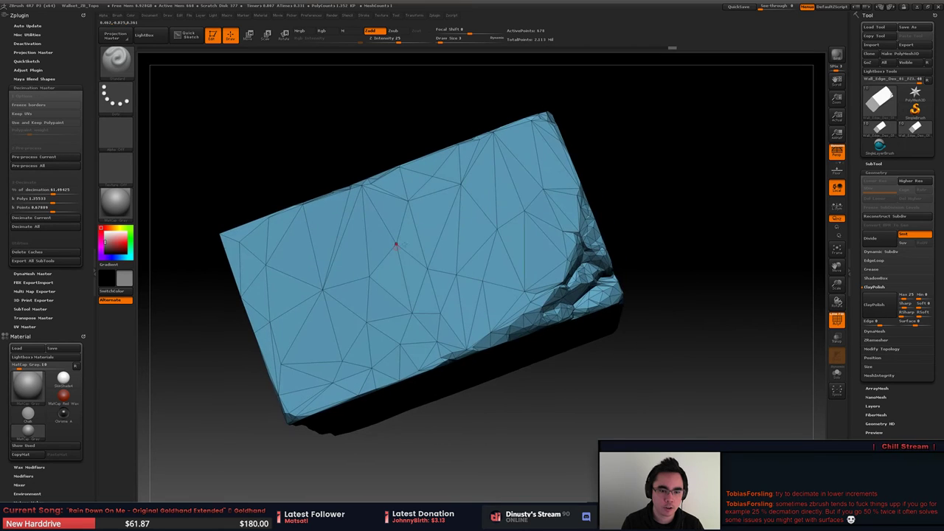
{"action": "right_click_drag", "start_coordinate": [369, 276], "coordinate": [309, 284]}
{"action": "left_click_drag", "start_coordinate": [473, 243], "coordinate": [369, 274]}
{"action": "right_click_drag", "start_coordinate": [361, 307], "coordinate": [369, 358], "text": "ctrl"}
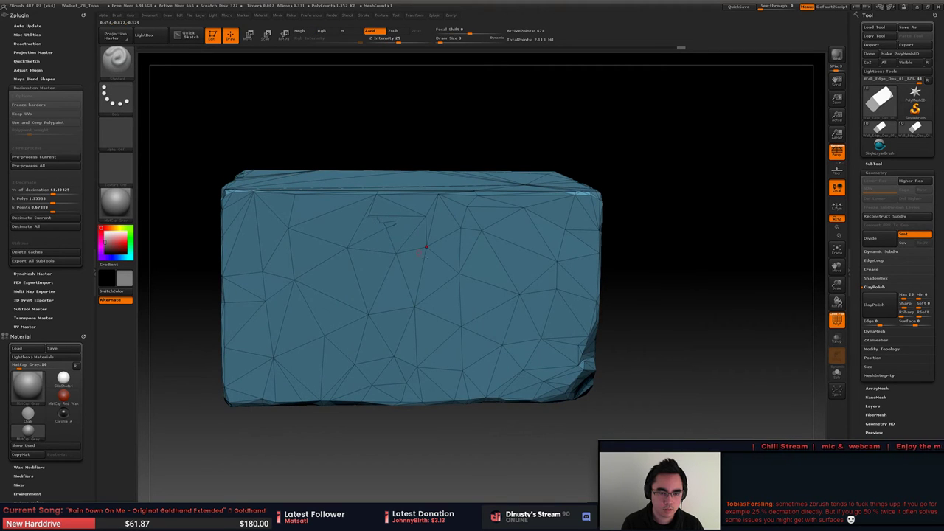
{"action": "right_click_drag", "start_coordinate": [426, 246], "coordinate": [348, 198]}
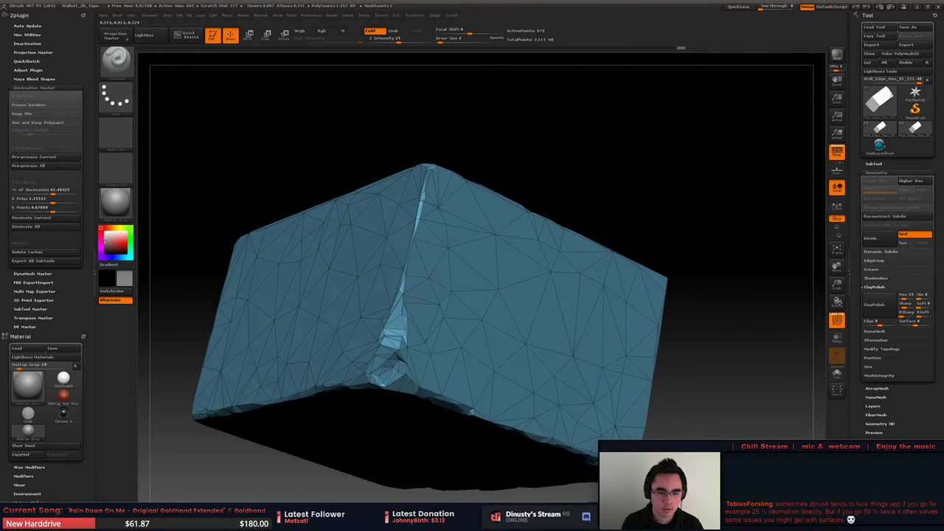
{"action": "left_click_drag", "start_coordinate": [480, 303], "coordinate": [400, 298]}
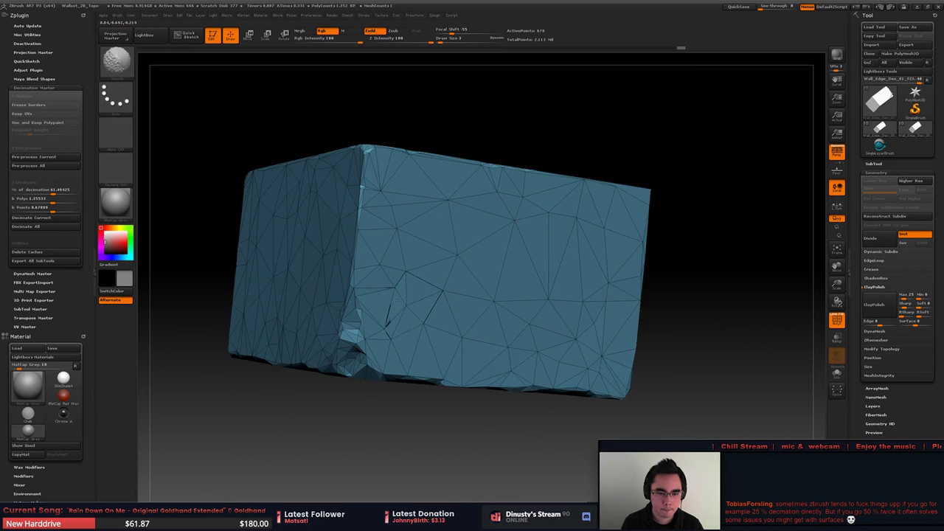
{"action": "mouse_move", "coordinate": [400, 298]}
{"action": "right_mouse_down"}
{"action": "mouse_move", "coordinate": [369, 280]}
{"action": "mouse_move", "coordinate": [341, 290]}
{"action": "mouse_move", "coordinate": [334, 313]}
{"action": "mouse_move", "coordinate": [334, 280]}
{"action": "right_mouse_up"}
{"action": "right_click_drag", "start_coordinate": [384, 354], "coordinate": [480, 302]}
{"action": "left_click_drag", "start_coordinate": [413, 273], "coordinate": [466, 310]}
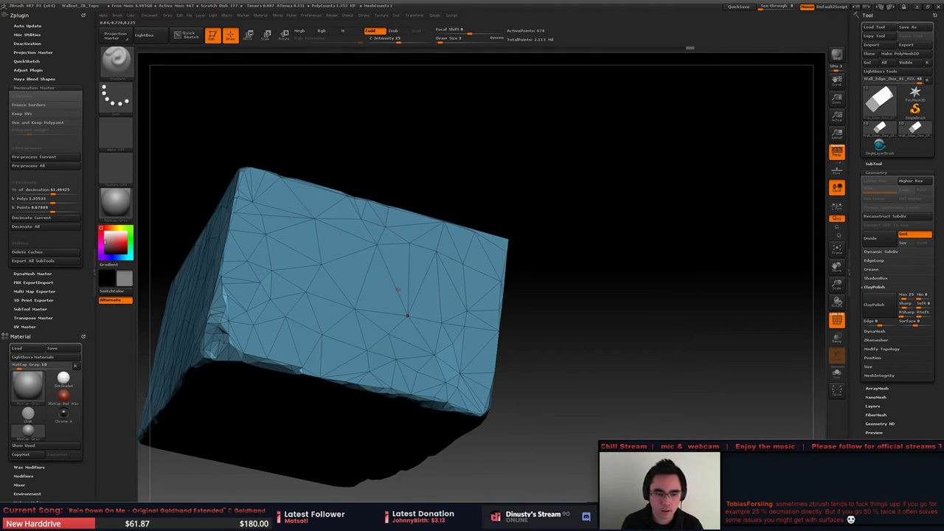
Step: Examine the triangulation of the smoothed block's side faces, bottom edges and chipped corner
{"action": "left_click_drag", "start_coordinate": [407, 316], "coordinate": [419, 285]}
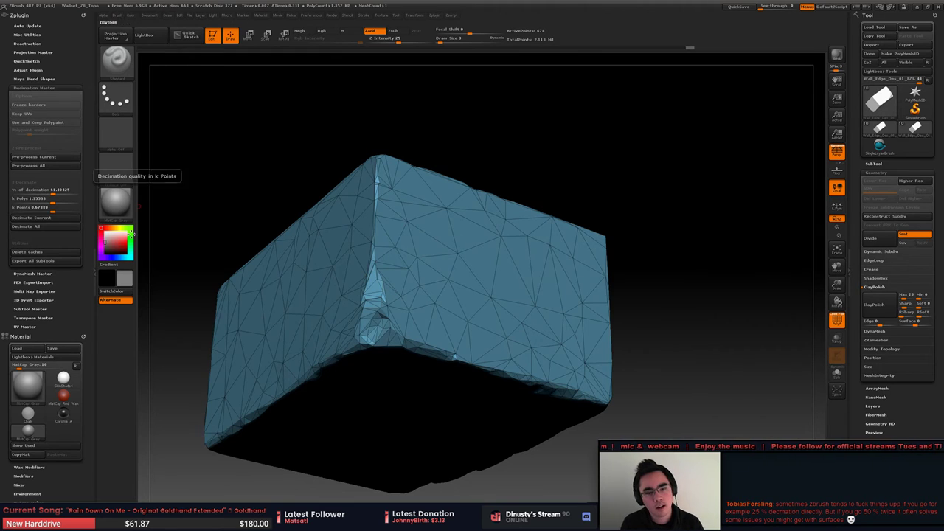
{"action": "right_click_drag", "start_coordinate": [351, 284], "coordinate": [362, 302]}
{"action": "left_click_drag", "start_coordinate": [362, 306], "coordinate": [385, 301]}
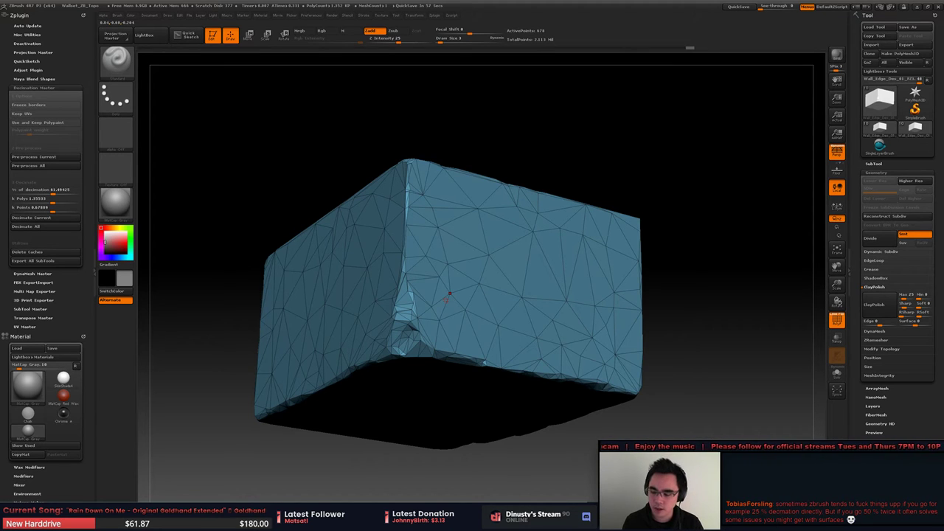
{"action": "right_click_drag", "start_coordinate": [466, 286], "coordinate": [493, 305], "text": "ctrl"}
{"action": "left_click_drag", "start_coordinate": [492, 304], "coordinate": [380, 334]}
{"action": "mouse_move", "coordinate": [389, 338]}
{"action": "right_mouse_down"}
{"action": "mouse_move", "coordinate": [571, 355]}
{"action": "mouse_move", "coordinate": [430, 268]}
{"action": "right_mouse_up"}
{"action": "right_click_drag", "start_coordinate": [431, 269], "coordinate": [398, 270]}
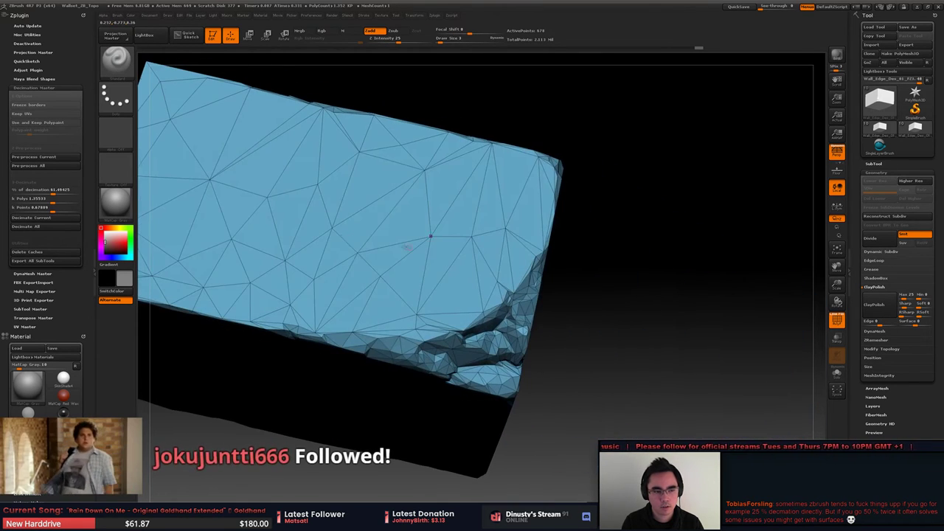
Step: Pre-process the block again, try decimating it at about 61.5%, undo that, and decimate it at about 76.4% instead
{"action": "left_click", "coordinate": [22, 159]}
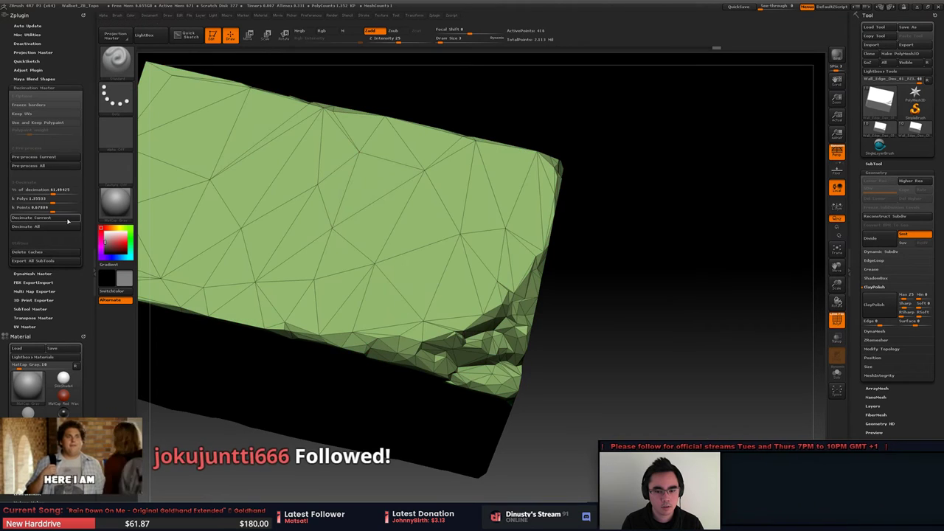
{"action": "left_click_drag", "start_coordinate": [627, 295], "coordinate": [422, 277]}
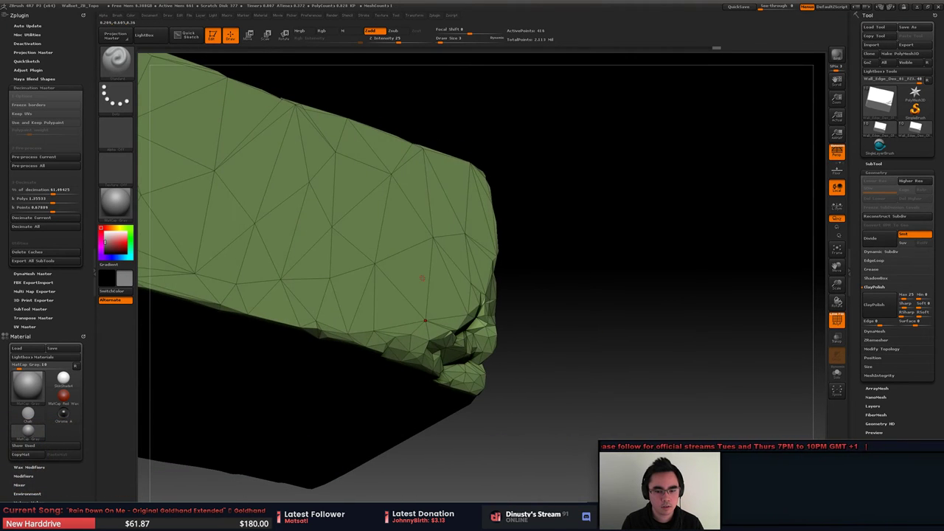
{"action": "key", "text": "ctrl+z"}
{"action": "left_click_drag", "start_coordinate": [53, 191], "coordinate": [64, 190]}
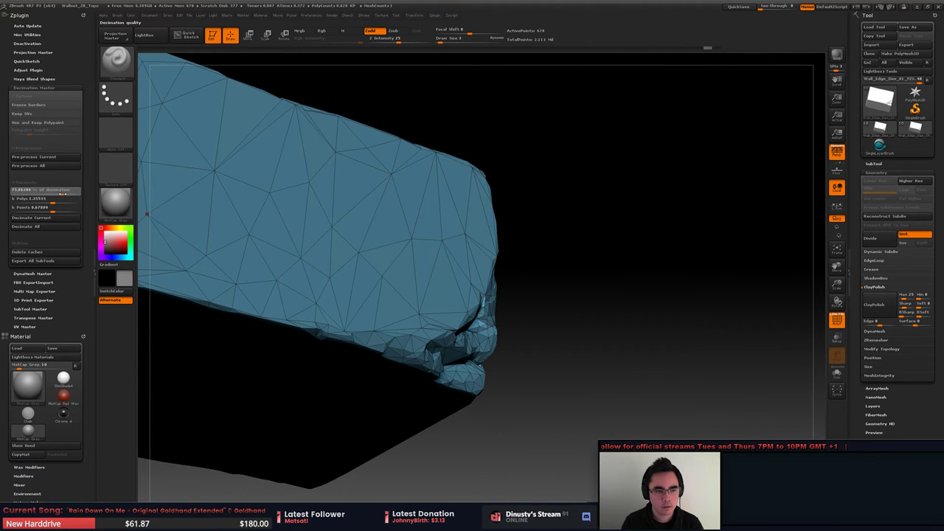
{"action": "left_click", "coordinate": [57, 219]}
{"action": "left_click_drag", "start_coordinate": [561, 310], "coordinate": [458, 287], "text": "alt"}
{"action": "left_click_drag", "start_coordinate": [354, 325], "coordinate": [350, 344]}
Step: Set the draw size to 41, mask the area around the chipped corner, and decimate the block again at about 76.4%
{"action": "key", "text": "space"}
{"action": "left_click_drag", "start_coordinate": [372, 305], "coordinate": [384, 305]}
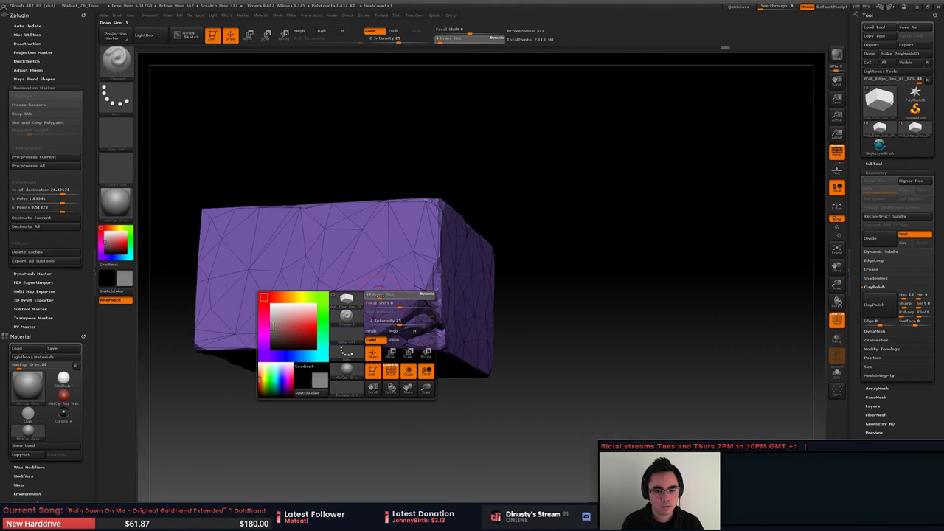
{"action": "key", "text": "ctrl"}
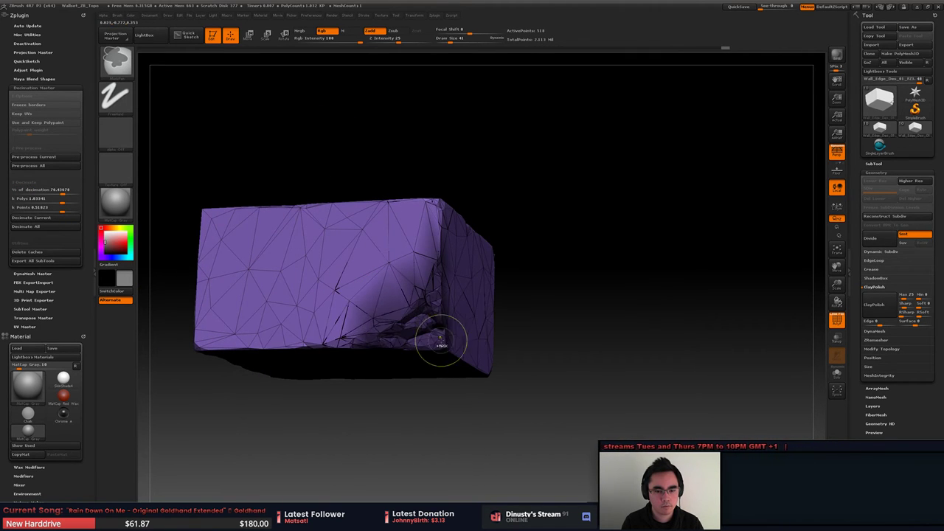
{"action": "left_click", "coordinate": [555, 321], "text": "ctrl"}
{"action": "left_click", "coordinate": [584, 319], "text": "ctrl"}
{"action": "mouse_move", "coordinate": [579, 324]}
{"action": "left_mouse_down"}
{"action": "mouse_move", "coordinate": [580, 348]}
{"action": "mouse_move", "coordinate": [561, 344]}
{"action": "left_mouse_up"}
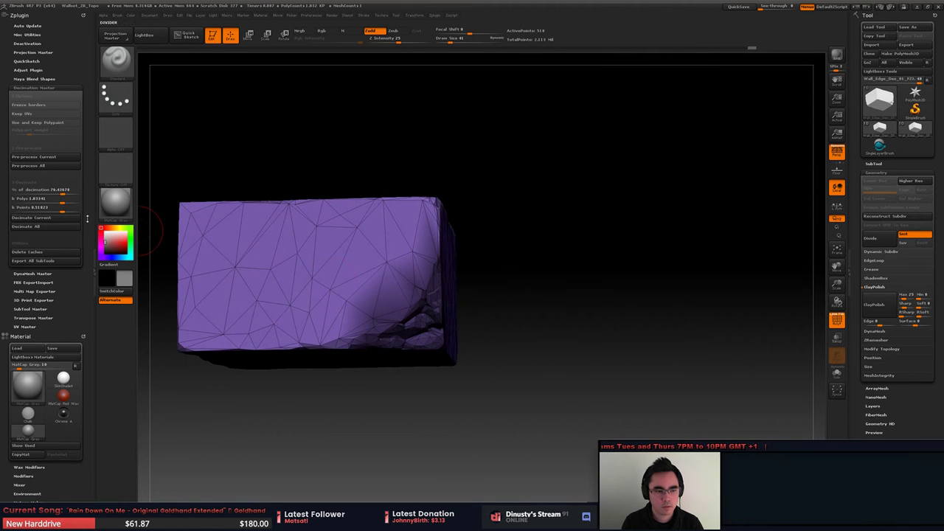
{"action": "left_click", "coordinate": [50, 219]}
Step: Clear the mask and lightly smooth the triangles on the block's flat side face
{"action": "mouse_move", "coordinate": [512, 312]}
{"action": "left_mouse_down", "text": "ctrl"}
{"action": "mouse_move", "coordinate": [533, 333]}
{"action": "mouse_move", "coordinate": [524, 310]}
{"action": "mouse_move", "coordinate": [441, 301]}
{"action": "mouse_move", "coordinate": [472, 301]}
{"action": "left_mouse_up", "text": "ctrl"}
{"action": "right_click_drag", "start_coordinate": [446, 306], "coordinate": [407, 348], "text": "alt"}
{"action": "right_click", "coordinate": [407, 348]}
{"action": "left_click_drag", "start_coordinate": [406, 339], "coordinate": [421, 317], "text": "shift"}
{"action": "left_click_drag", "start_coordinate": [341, 266], "coordinate": [336, 282], "text": "shift"}
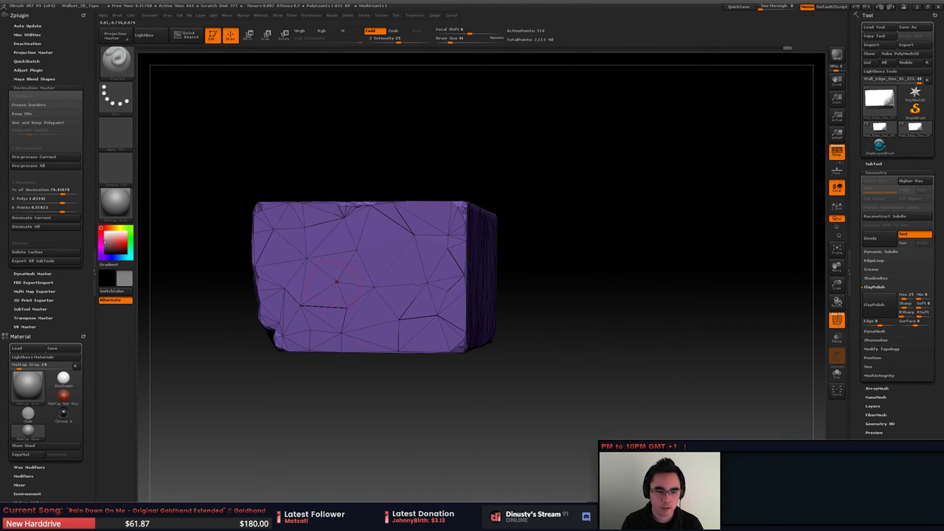
Step: Inspect the decimated block from all sides, checking the triangle distribution on the flat faces and around the chipped corner
{"action": "right_click_drag", "start_coordinate": [447, 291], "coordinate": [317, 286]}
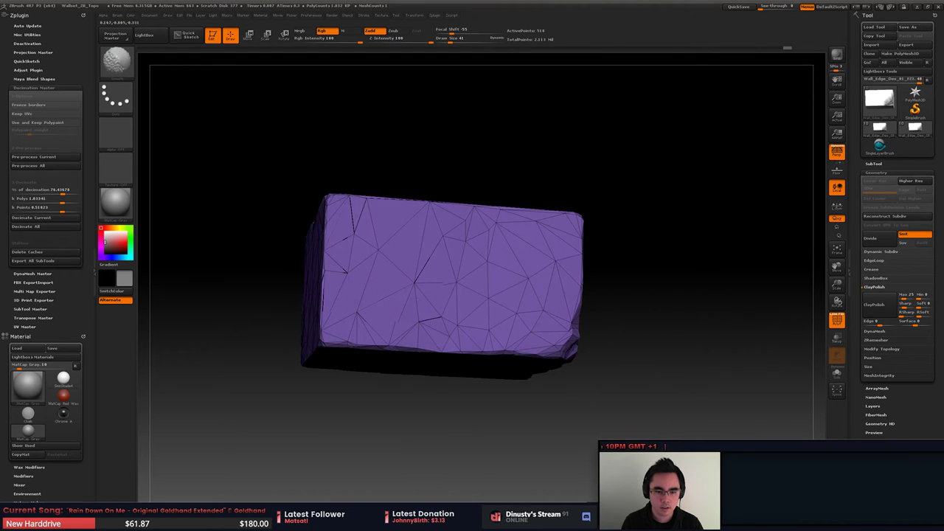
{"action": "right_click_drag", "start_coordinate": [458, 279], "coordinate": [372, 293], "text": "alt"}
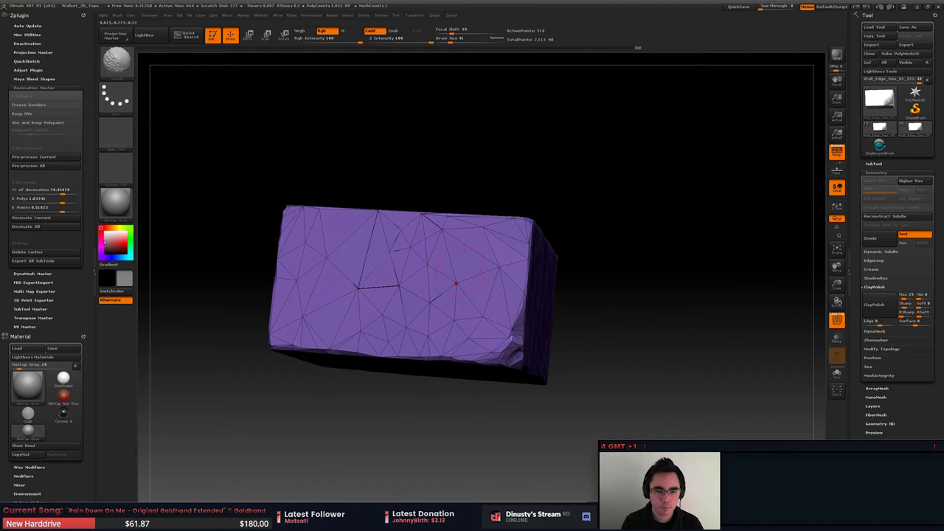
{"action": "right_click_drag", "start_coordinate": [461, 271], "coordinate": [426, 337]}
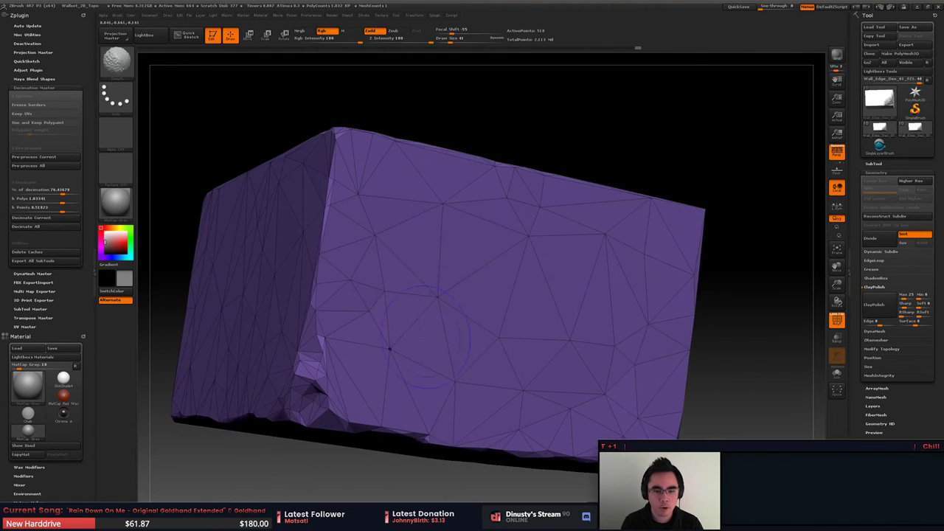
{"action": "right_click_drag", "start_coordinate": [441, 299], "coordinate": [394, 306]}
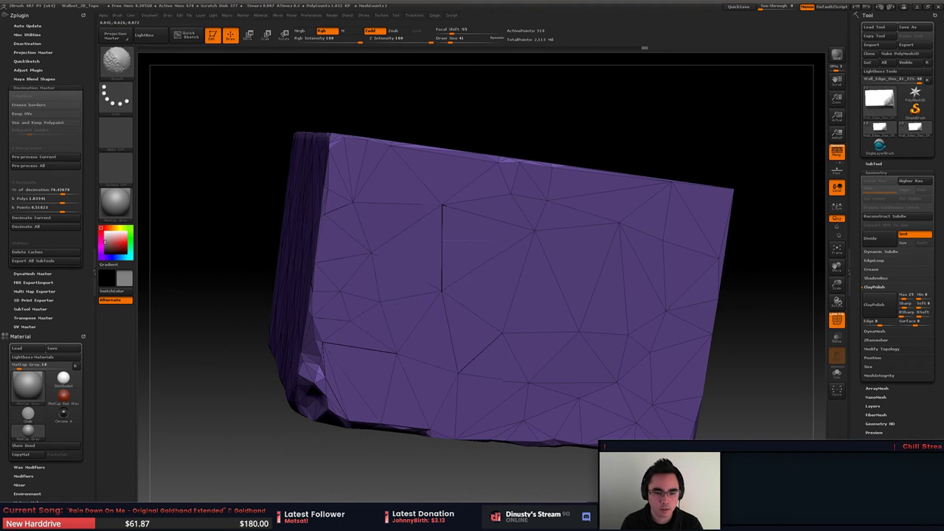
{"action": "right_click_drag", "start_coordinate": [502, 251], "coordinate": [367, 277]}
{"action": "right_click_drag", "start_coordinate": [485, 281], "coordinate": [393, 282]}
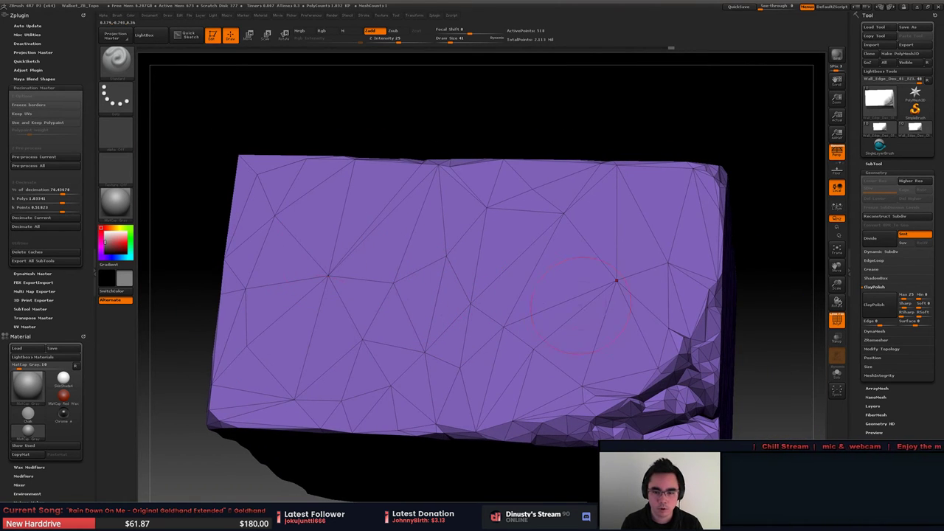
{"action": "right_click_drag", "start_coordinate": [582, 305], "coordinate": [369, 317], "text": "ctrl"}
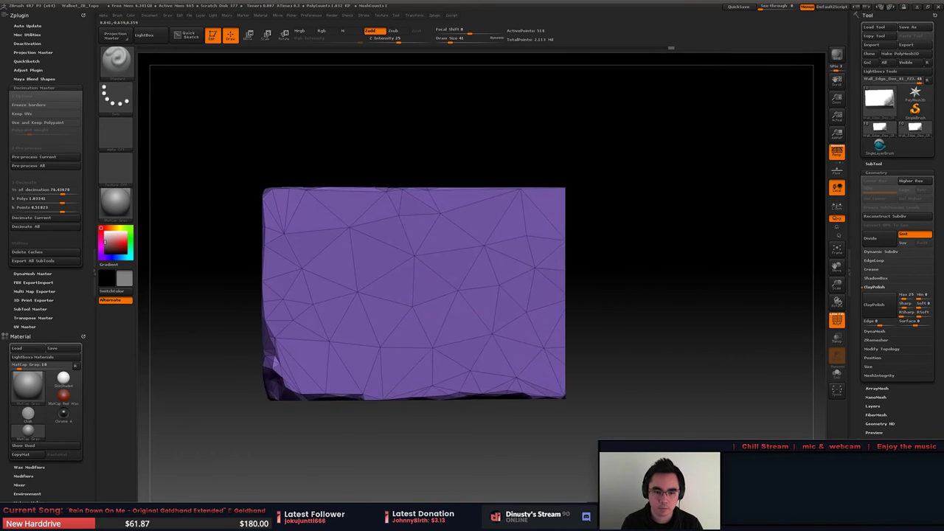
{"action": "right_click_drag", "start_coordinate": [501, 306], "coordinate": [448, 350]}
{"action": "right_click_drag", "start_coordinate": [473, 293], "coordinate": [428, 309]}
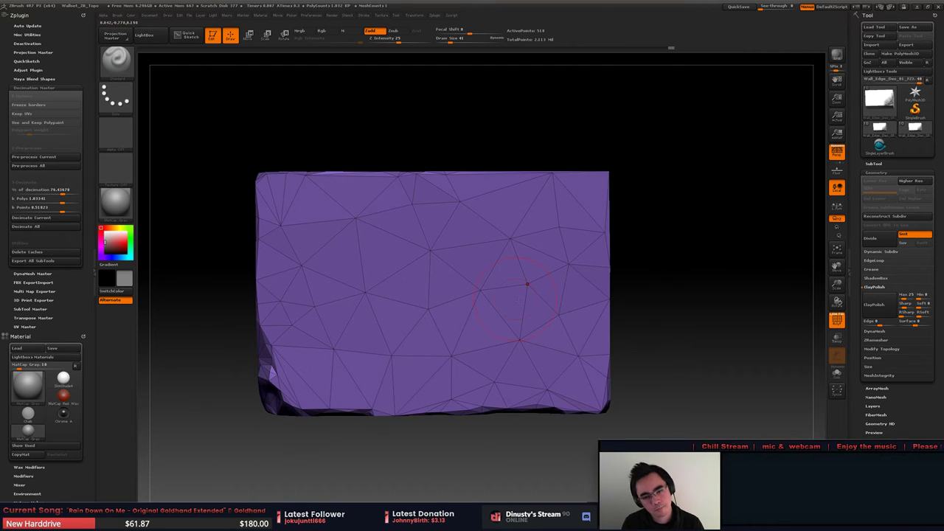
Step: Save the project over the existing Wallset_ZB_Topo.ZPR file
{"action": "key", "text": "ctrl+s"}
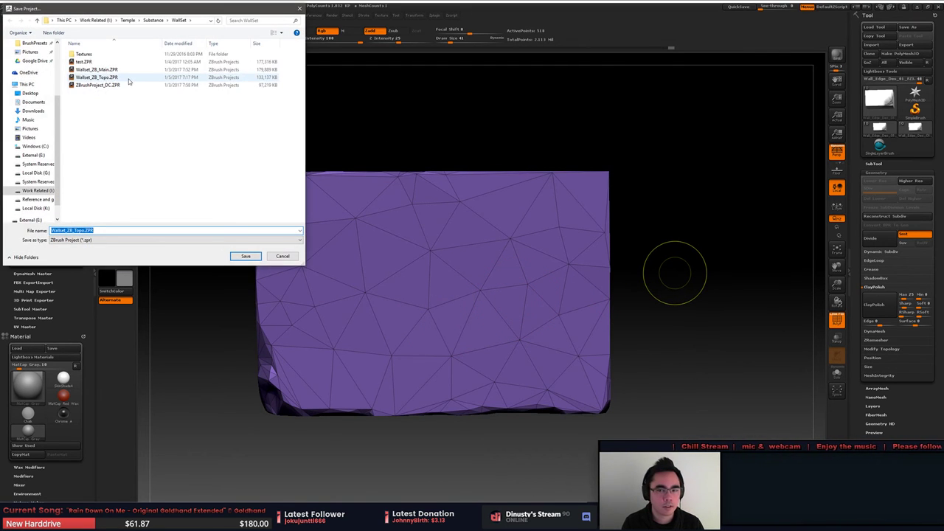
{"action": "double_click", "coordinate": [125, 77]}
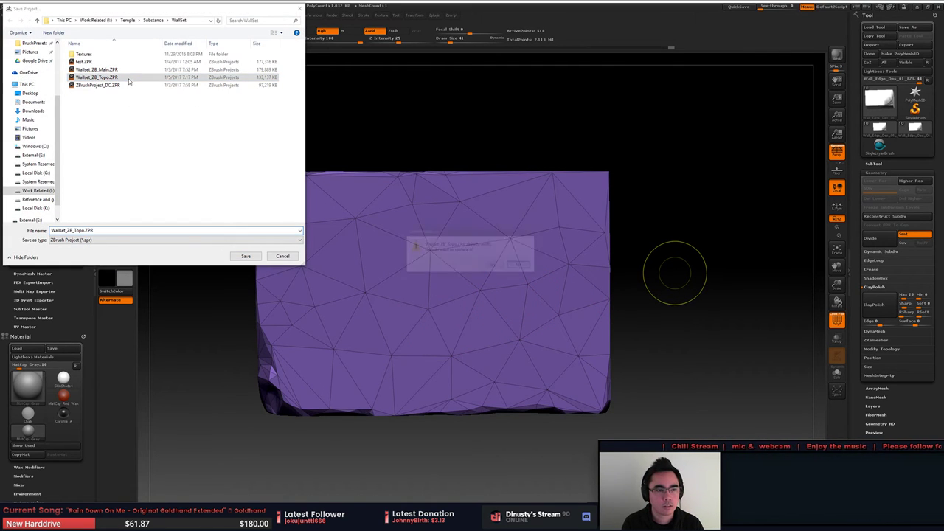
{"action": "left_click", "coordinate": [493, 265]}
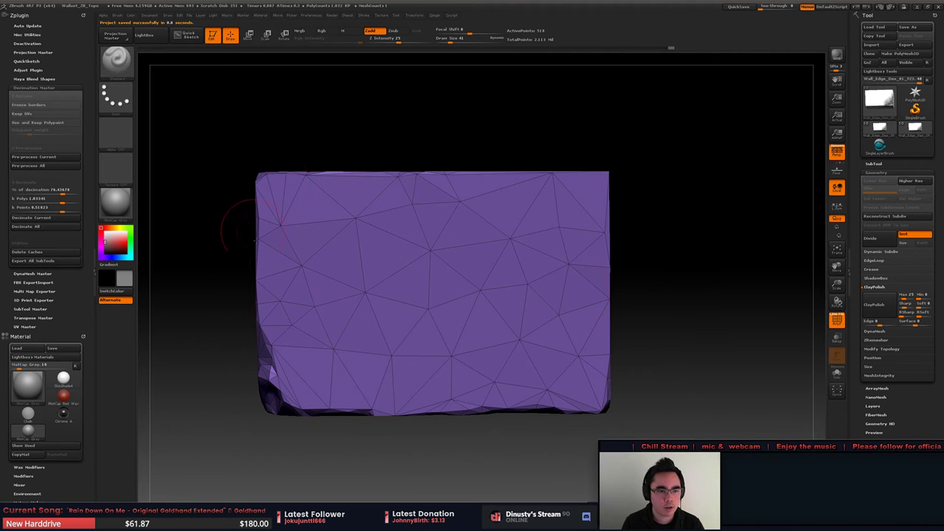
Step: Switch to the ZModeler brush with draw size 1 and set its edge action to Collapse
{"action": "key", "text": "b"}
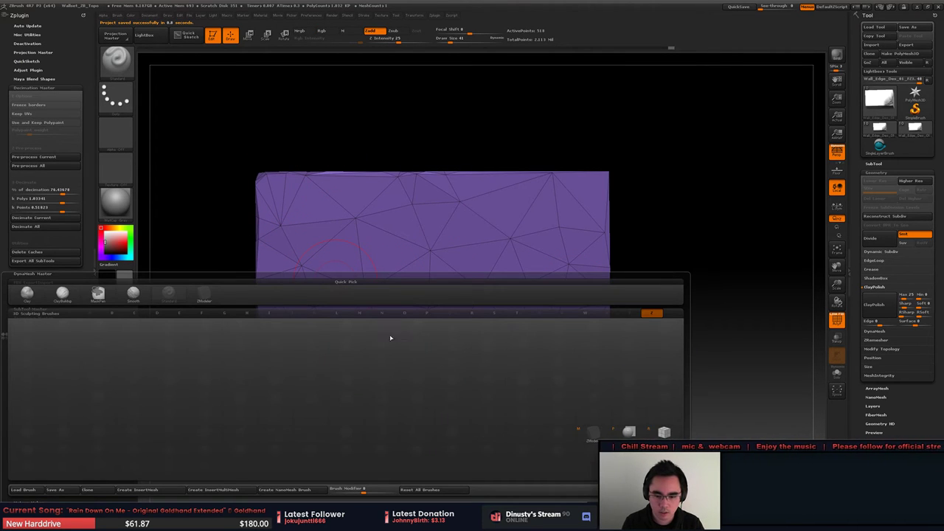
{"action": "key", "text": "m"}
{"action": "key", "text": "space"}
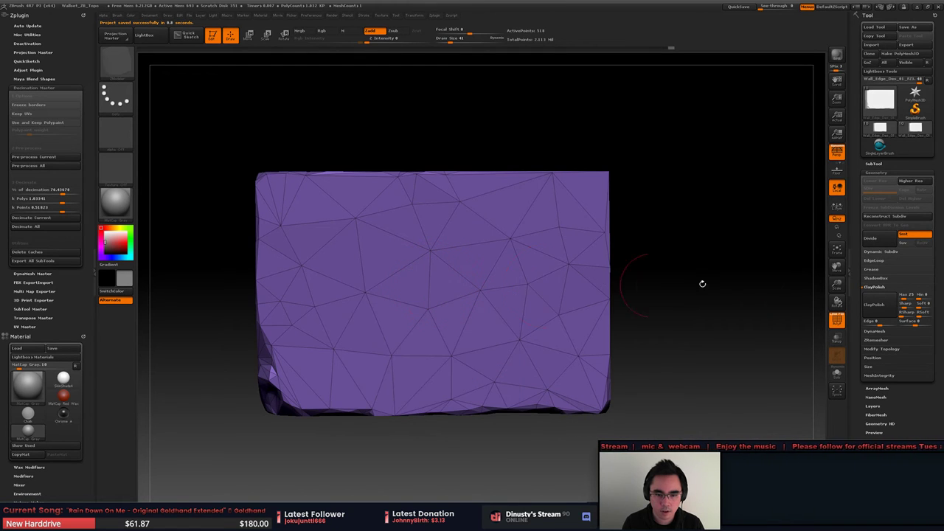
{"action": "key", "text": "space"}
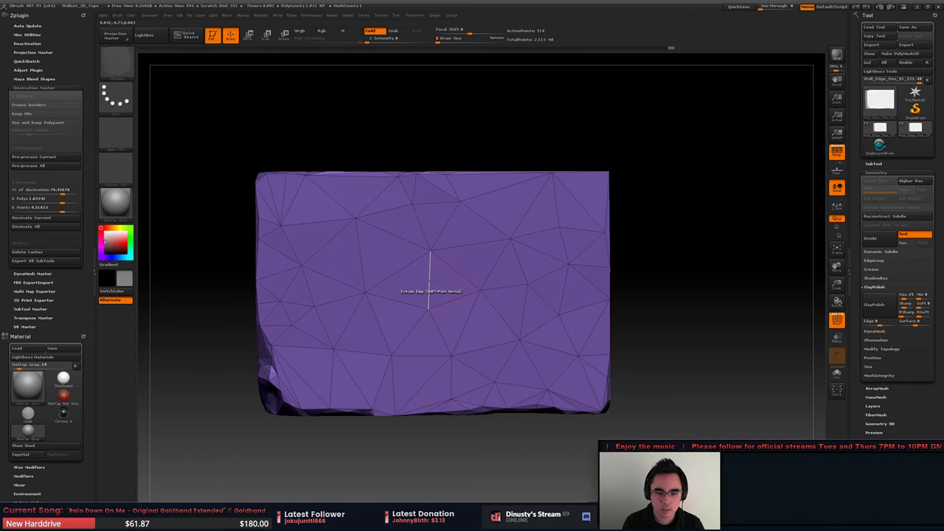
{"action": "key", "text": "space"}
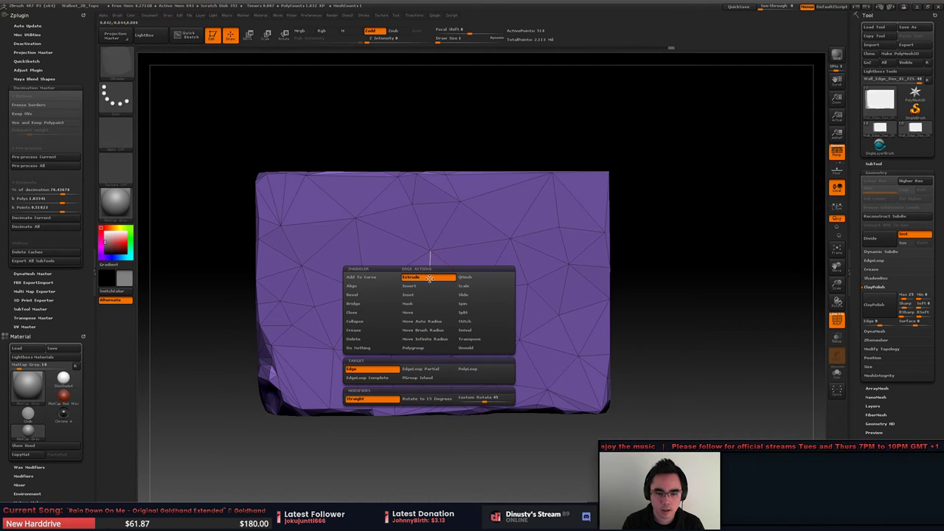
{"action": "left_click", "coordinate": [374, 327]}
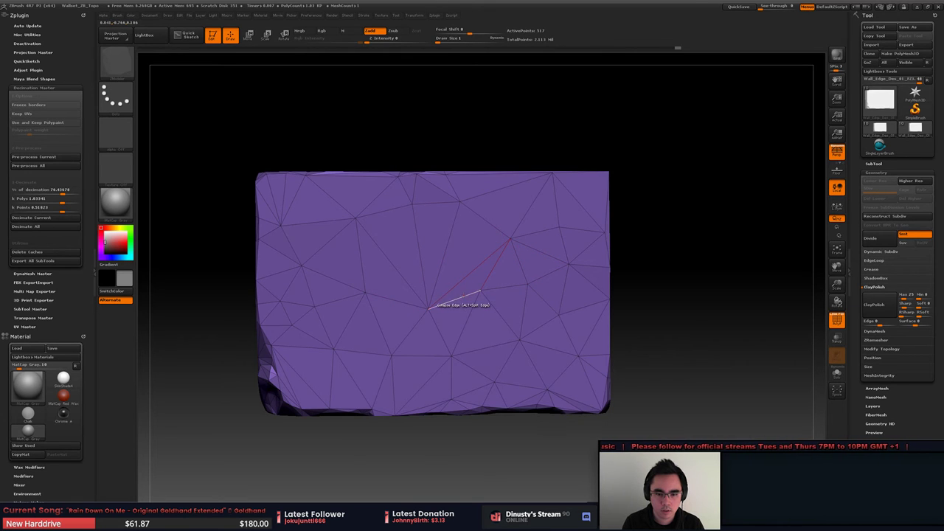
Step: Collapse surplus interior edges in the middle of the block's flat face to reduce its triangles
{"action": "left_click", "coordinate": [537, 328]}
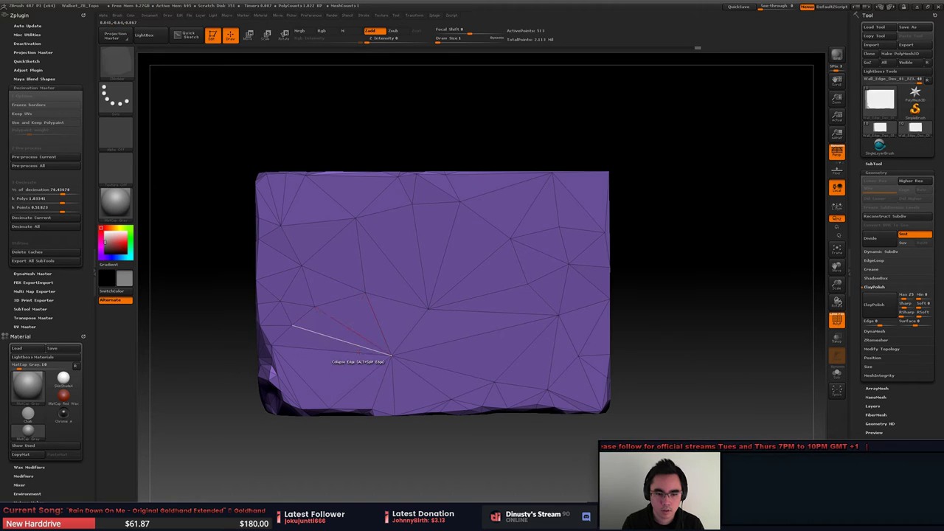
{"action": "left_click", "coordinate": [341, 287]}
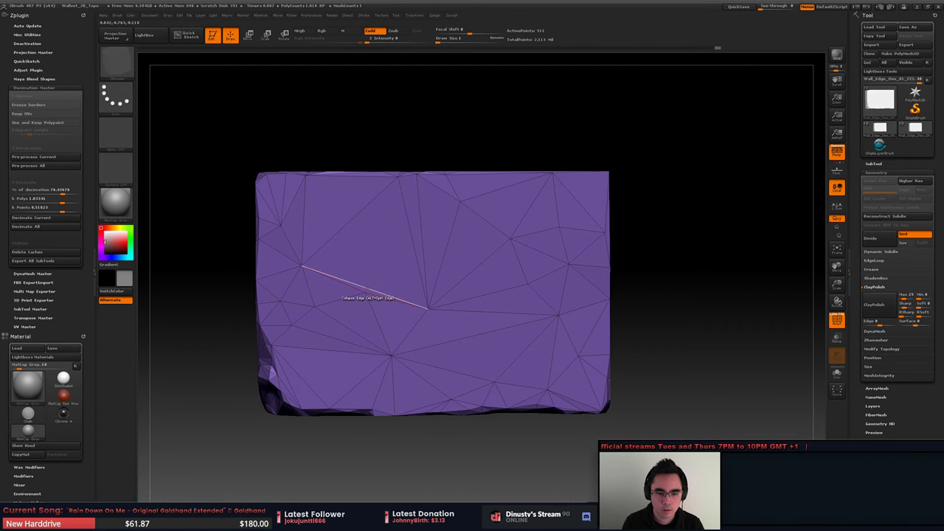
{"action": "left_click", "coordinate": [366, 295]}
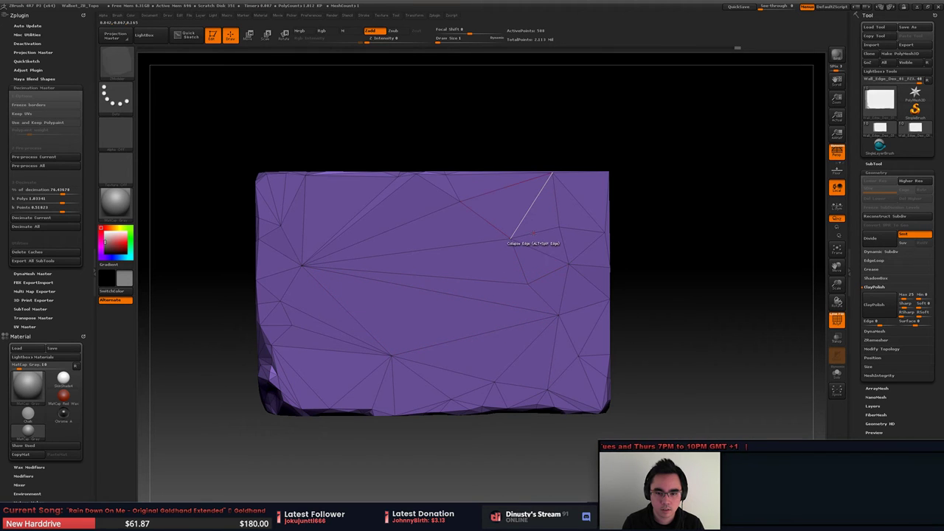
Step: Undo the last series of edge collapses on the block's large flat face
{"action": "left_click_drag", "start_coordinate": [696, 303], "coordinate": [607, 259]}
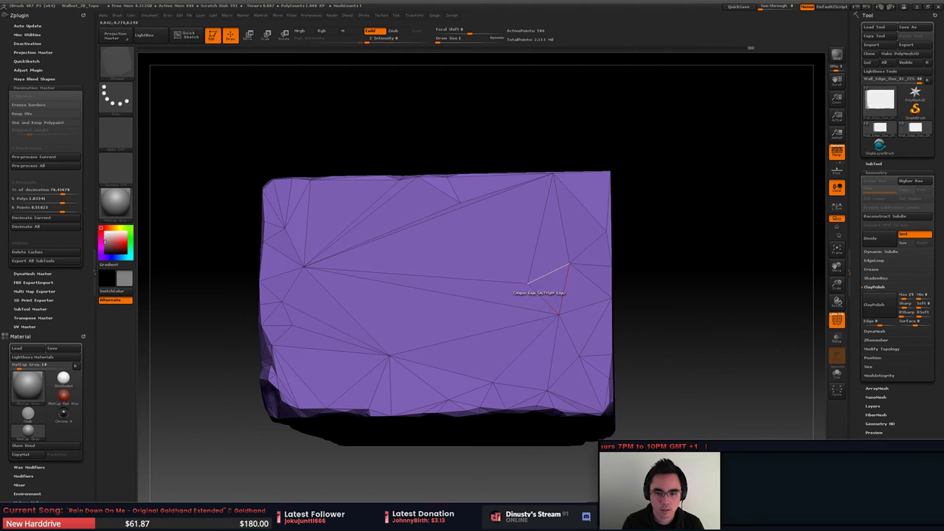
{"action": "right_click_drag", "start_coordinate": [513, 307], "coordinate": [495, 312], "text": "alt"}
{"action": "key", "text": "space"}
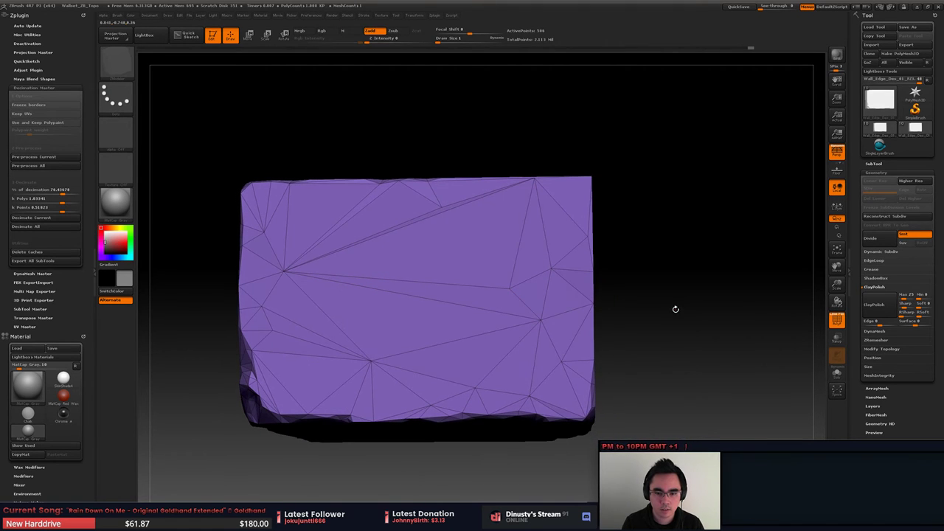
{"action": "key", "text": "ctrl+z"}
{"action": "key", "text": "ctrl+z"}
{"action": "key", "text": "ctrl+z"}
{"action": "key", "text": "ctrl+z"}
{"action": "key", "text": "ctrl+z"}
{"action": "key", "text": "ctrl+z"}
{"action": "key", "text": "ctrl+z"}
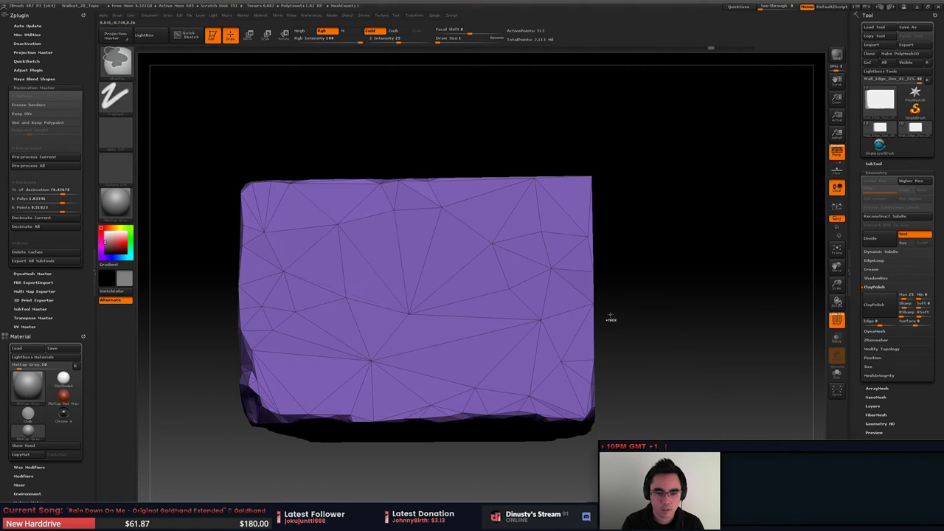
Step: Collapse the interior edges in the middle of the block's large flat face with the ZModeler brush
{"action": "key", "text": "b"}
{"action": "key", "text": "z"}
{"action": "key", "text": "m"}
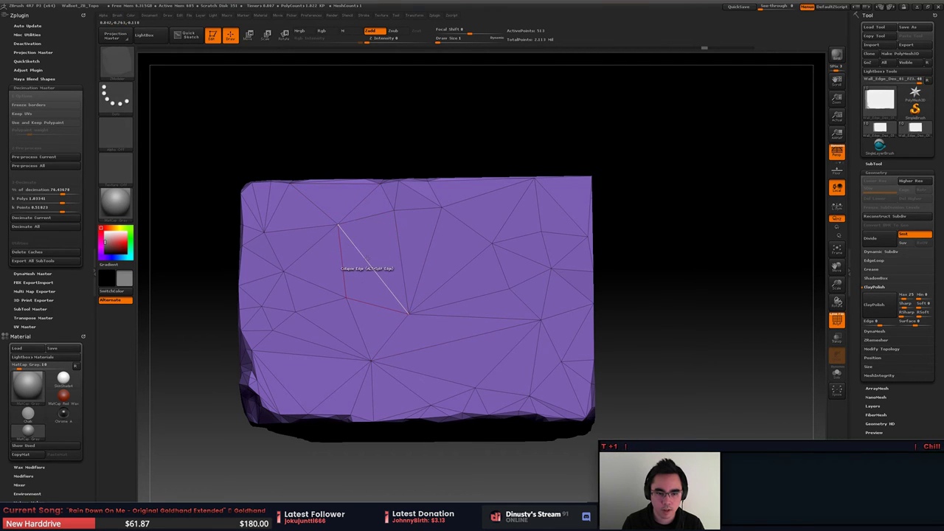
{"action": "left_click", "coordinate": [367, 263]}
{"action": "key", "text": "ctrl+z"}
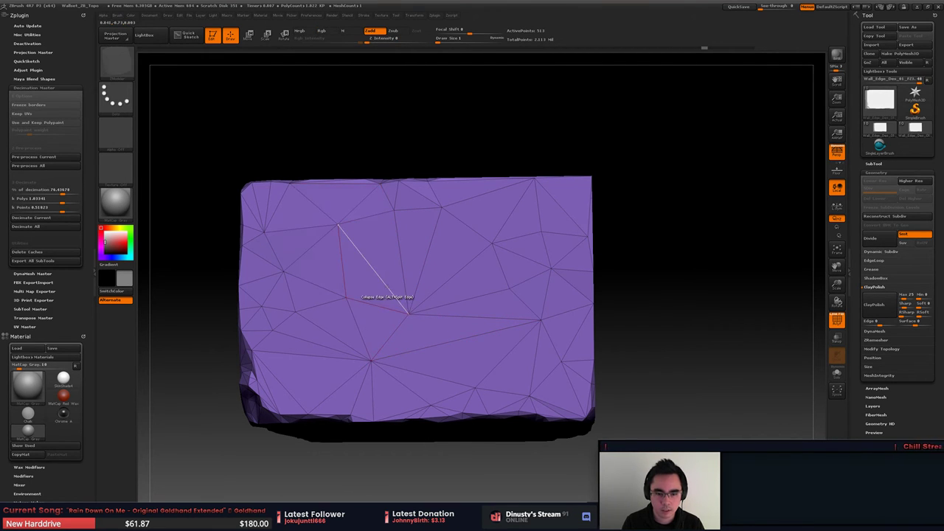
{"action": "left_click", "coordinate": [388, 289]}
{"action": "key", "text": "ctrl+z"}
{"action": "left_click", "coordinate": [379, 280]}
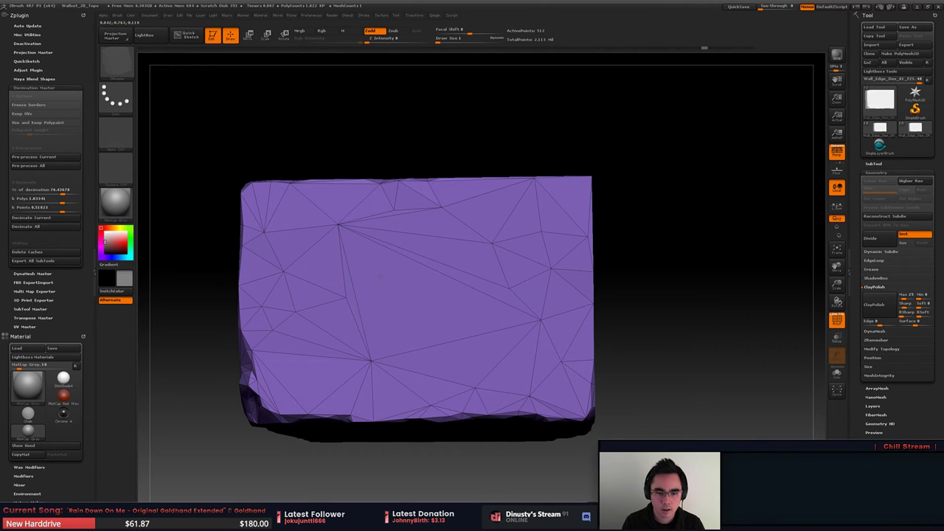
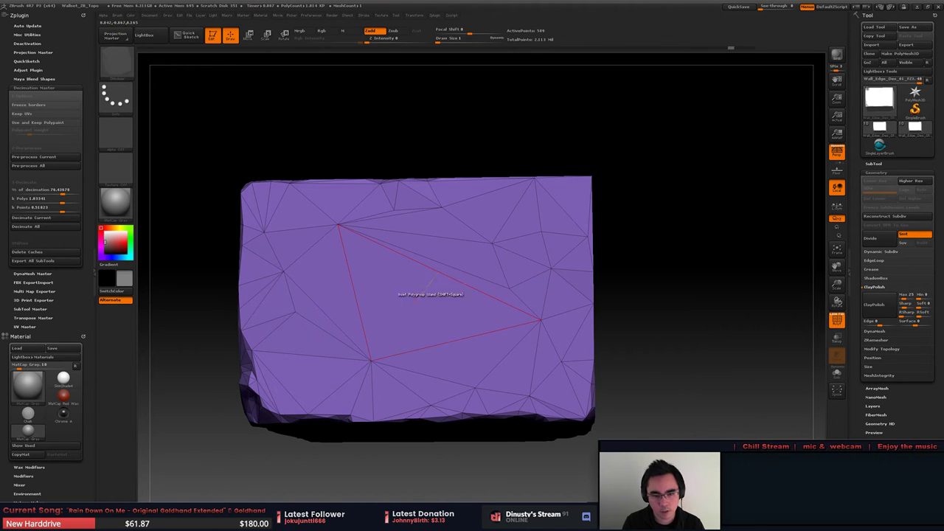
{"action": "left_click", "coordinate": [486, 284]}
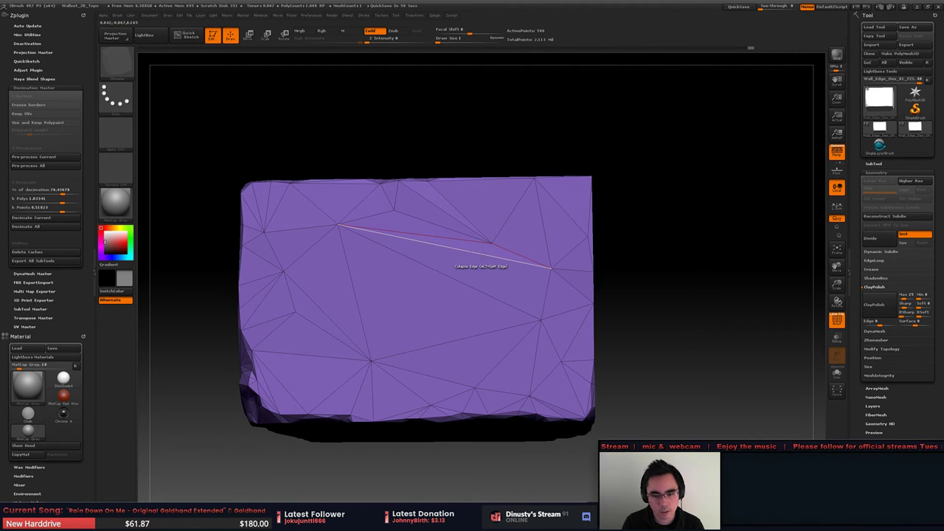
Step: Collapse interior edges on the long side face that has the chipped lower corner
{"action": "left_click_drag", "start_coordinate": [627, 251], "coordinate": [472, 261]}
{"action": "left_click_drag", "start_coordinate": [636, 306], "coordinate": [496, 274], "text": "alt"}
{"action": "key", "text": "space"}
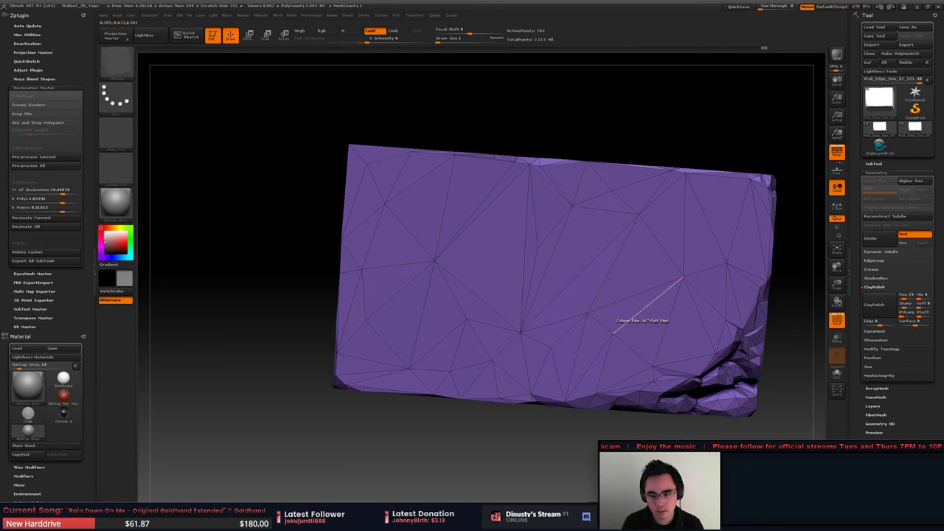
{"action": "left_click", "coordinate": [643, 310]}
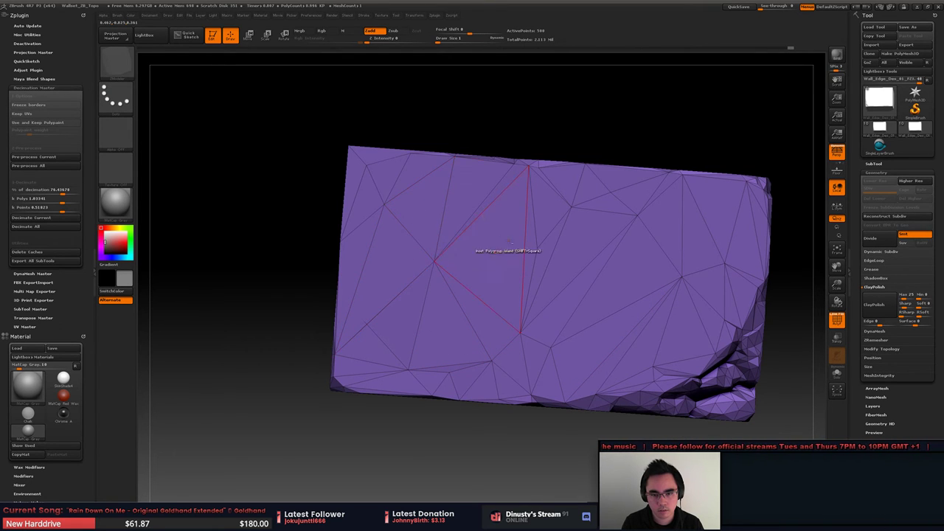
{"action": "right_click_drag", "start_coordinate": [509, 243], "coordinate": [399, 248], "text": "alt"}
{"action": "key", "text": "space"}
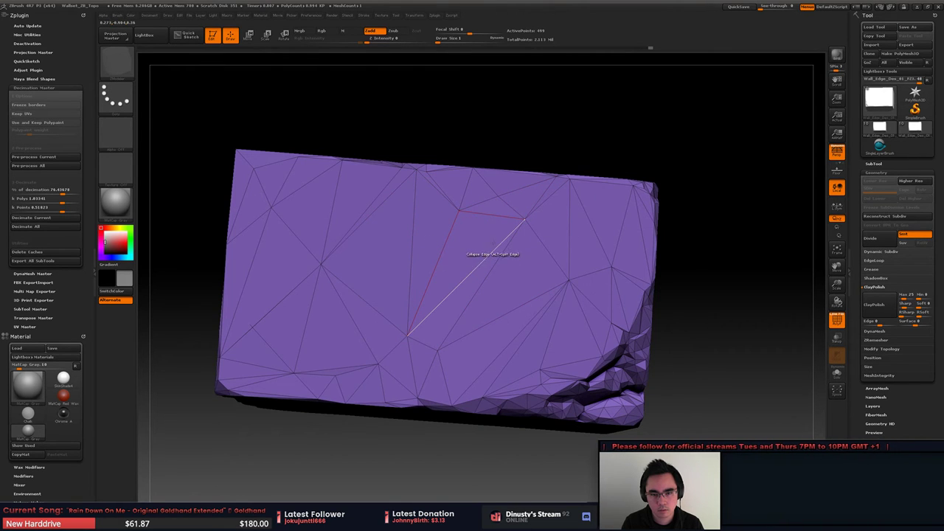
Step: Collapse the roughly horizontal interior edges on the block's end face beside the chipped corner
{"action": "right_click_drag", "start_coordinate": [493, 251], "coordinate": [512, 272]}
{"action": "right_click_drag", "start_coordinate": [512, 272], "coordinate": [576, 284], "text": "alt"}
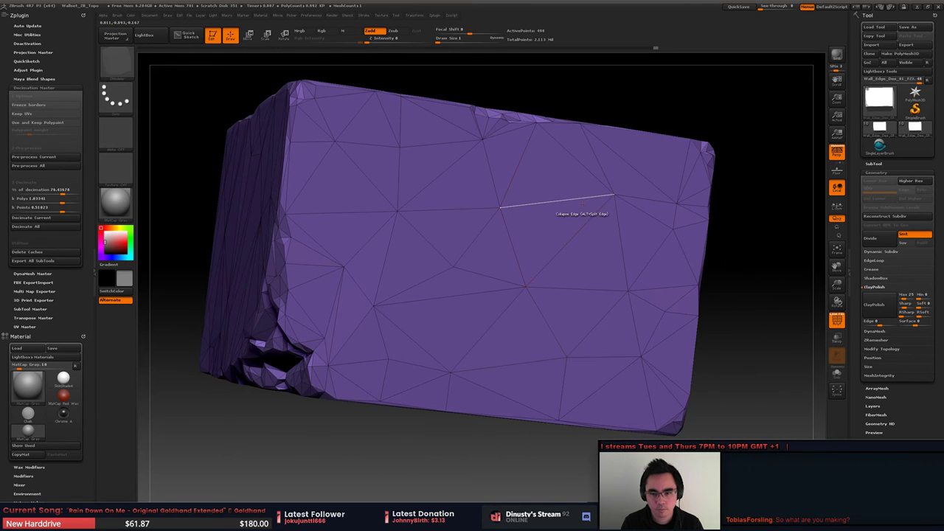
{"action": "left_click", "coordinate": [565, 204]}
{"action": "left_click", "coordinate": [445, 211]}
{"action": "right_click_drag", "start_coordinate": [463, 235], "coordinate": [484, 310], "text": "alt"}
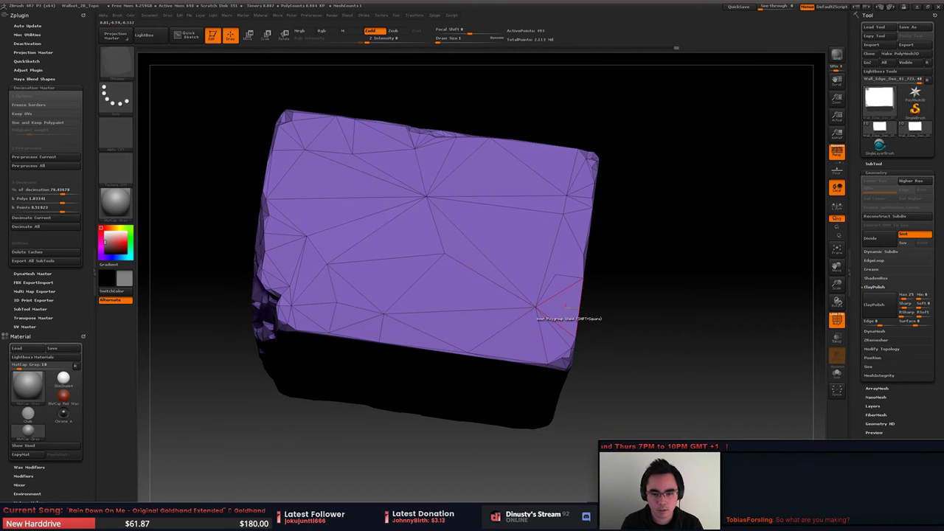
{"action": "right_click_drag", "start_coordinate": [453, 289], "coordinate": [413, 269]}
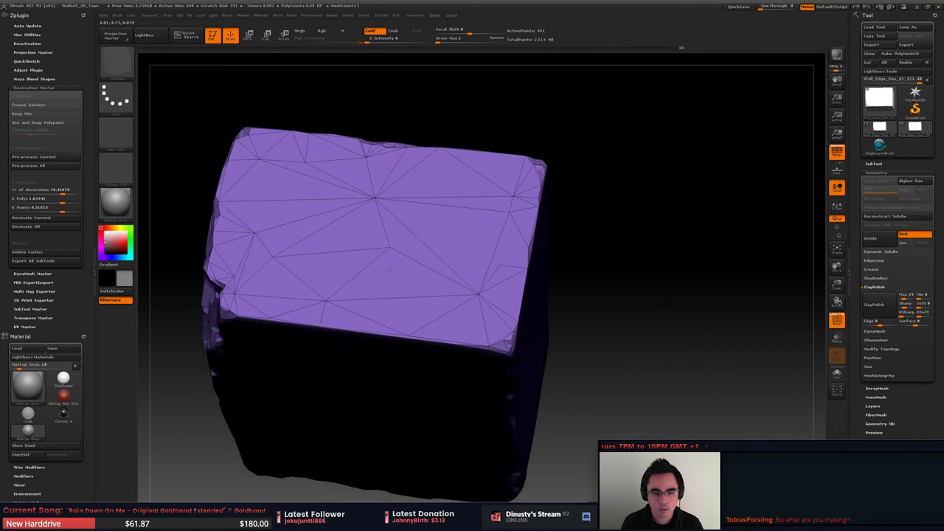
Step: Set the ZModeler edge action to Insert with Single EdgeLoop as its target
{"action": "key", "text": "space"}
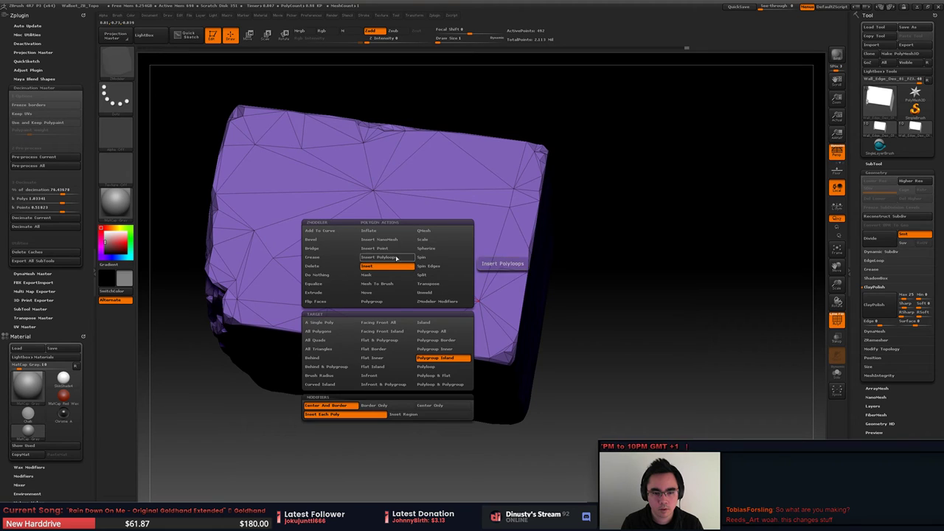
{"action": "key", "text": "space"}
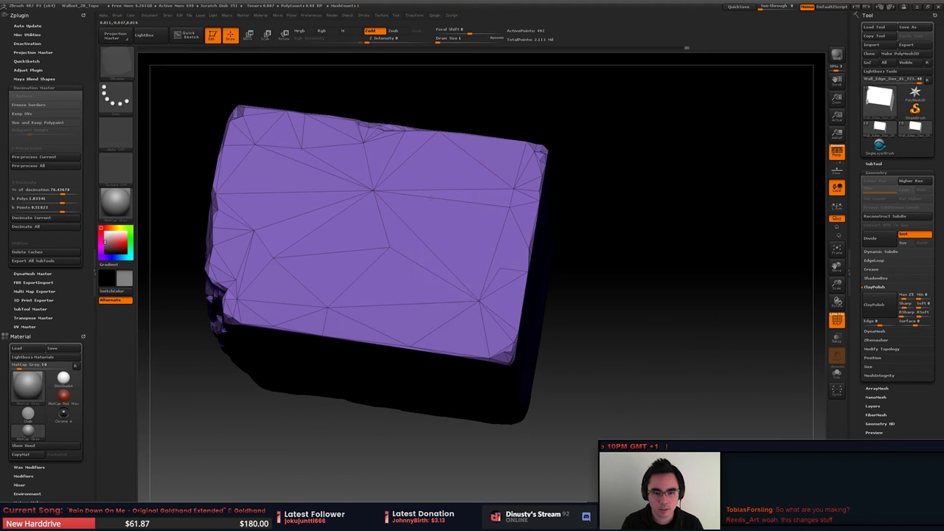
{"action": "key", "text": "space"}
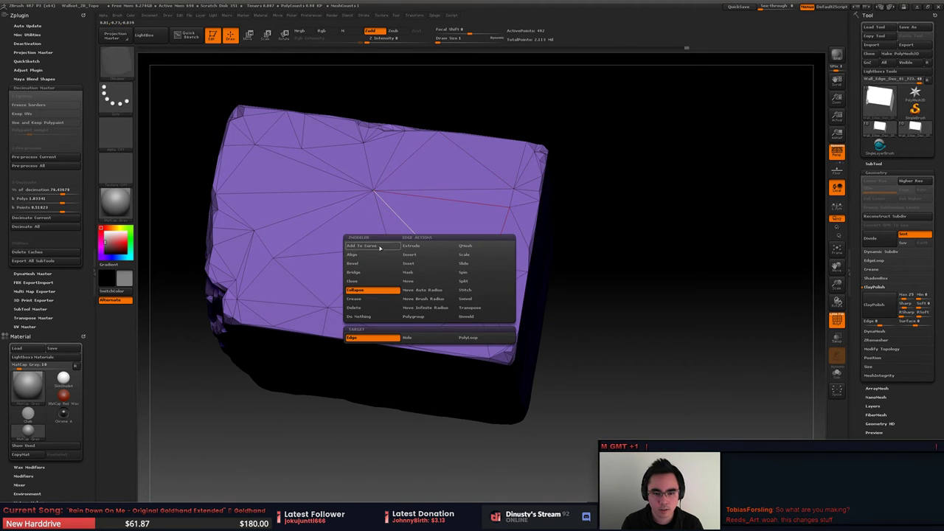
{"action": "key", "text": "space"}
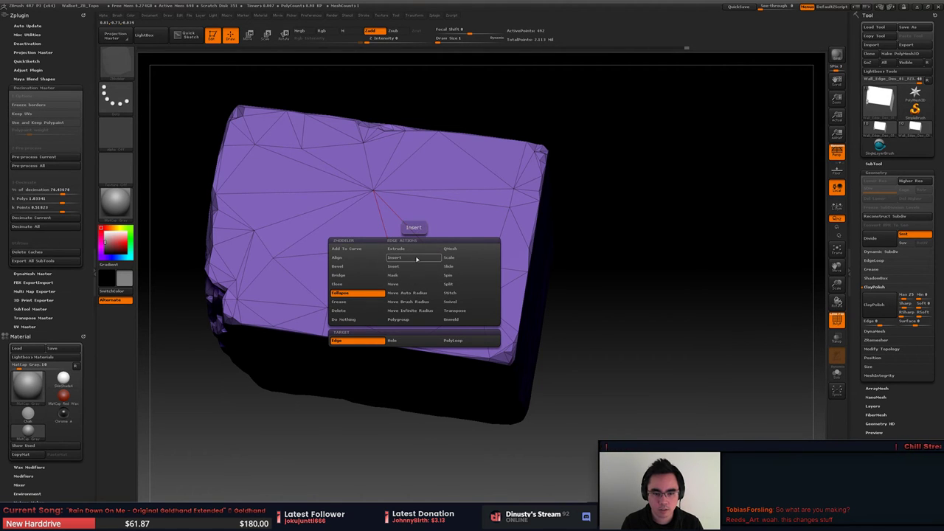
{"action": "key", "text": "space"}
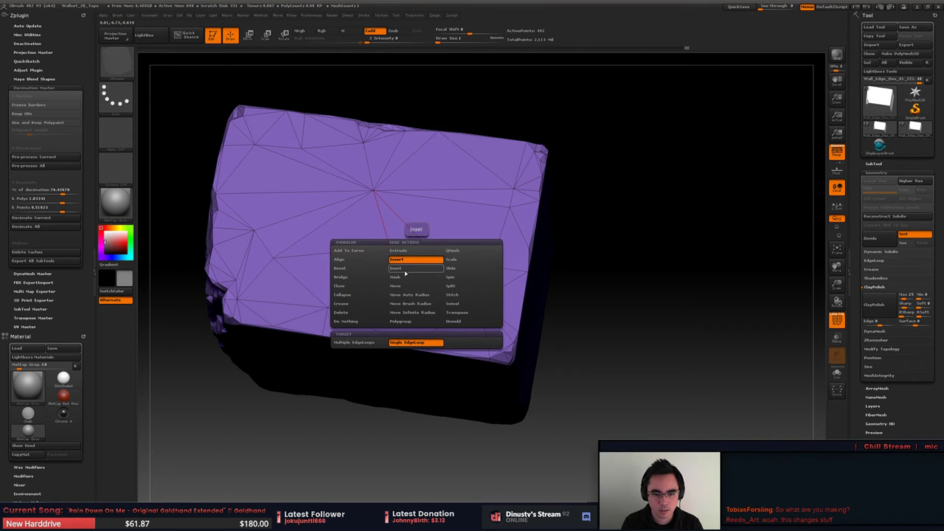
{"action": "key", "text": "space"}
Step: Set the ZModeler polygon action to Mask with A Single Poly as its target
{"action": "key", "text": "space"}
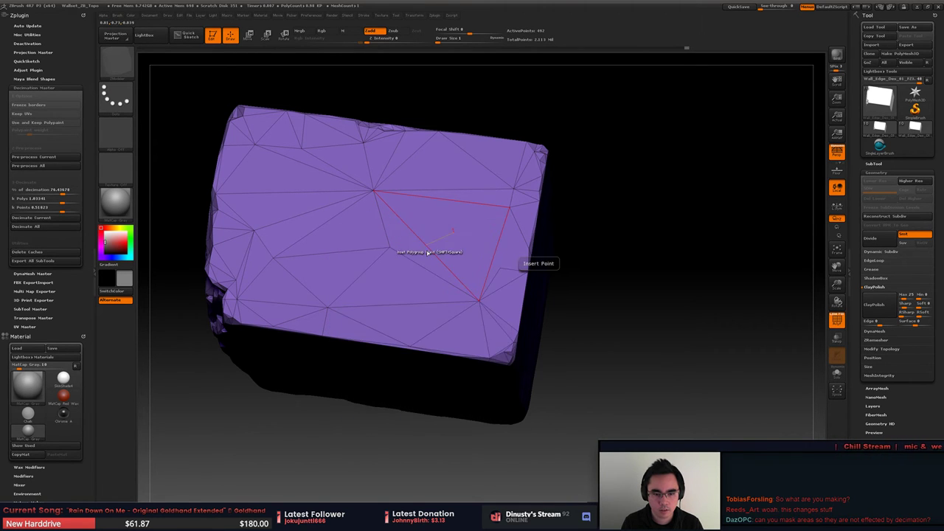
{"action": "key", "text": "space"}
{"action": "key", "text": "space"}
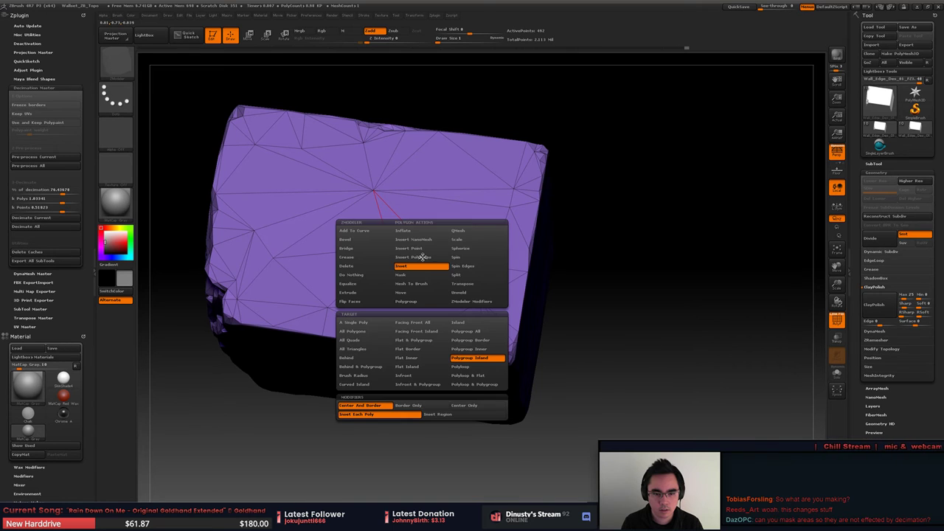
{"action": "left_click", "coordinate": [416, 275]}
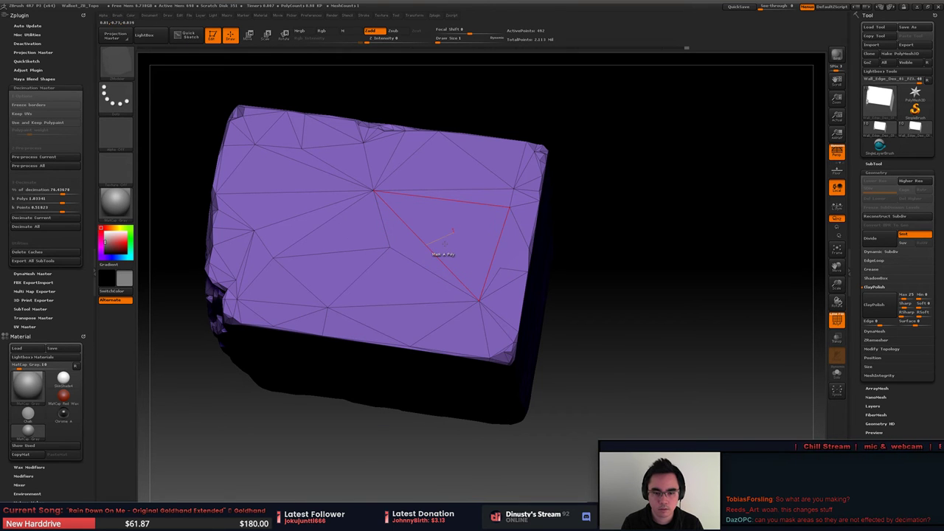
Step: Try masking a single large triangle on the block's end face and inserting an edge loop next to it
{"action": "mouse_move", "coordinate": [437, 249]}
{"action": "right_mouse_down"}
{"action": "mouse_move", "coordinate": [463, 250]}
{"action": "mouse_move", "coordinate": [419, 264]}
{"action": "mouse_move", "coordinate": [421, 306]}
{"action": "mouse_move", "coordinate": [428, 262]}
{"action": "right_mouse_up"}
{"action": "left_click", "coordinate": [428, 262]}
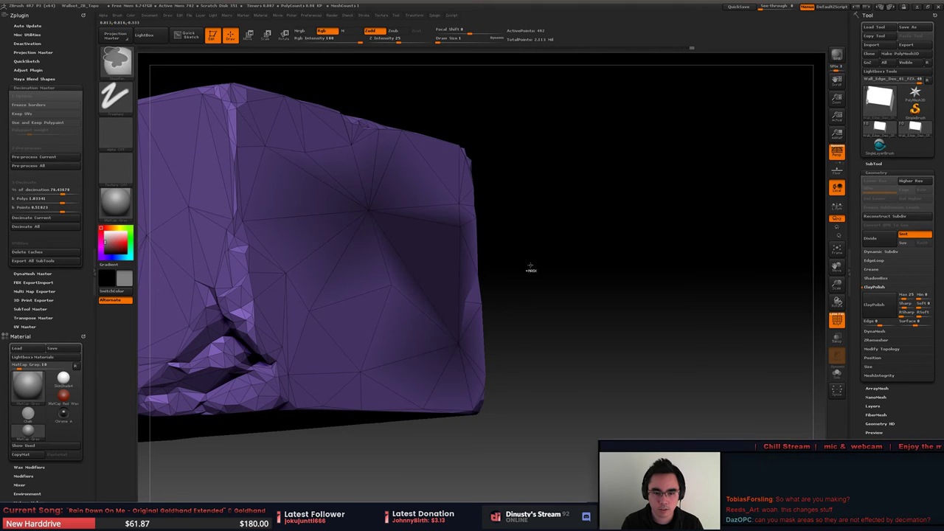
{"action": "left_click_drag", "start_coordinate": [531, 263], "coordinate": [545, 275], "text": "ctrl"}
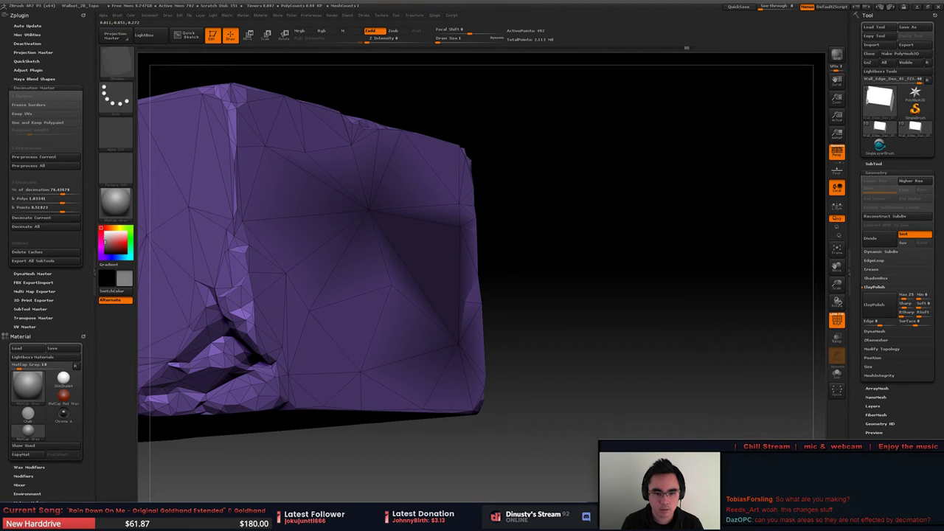
{"action": "key", "text": "space"}
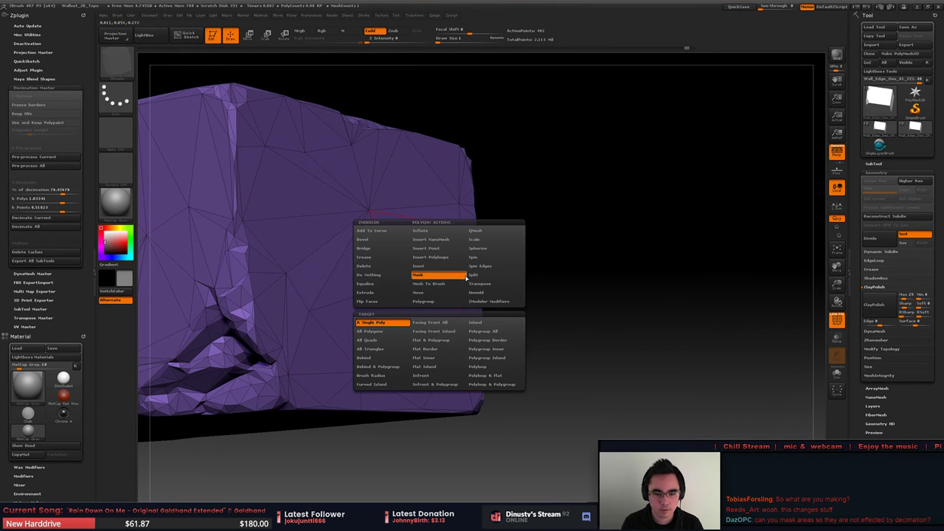
{"action": "left_click", "coordinate": [435, 276]}
{"action": "left_click", "coordinate": [421, 244]}
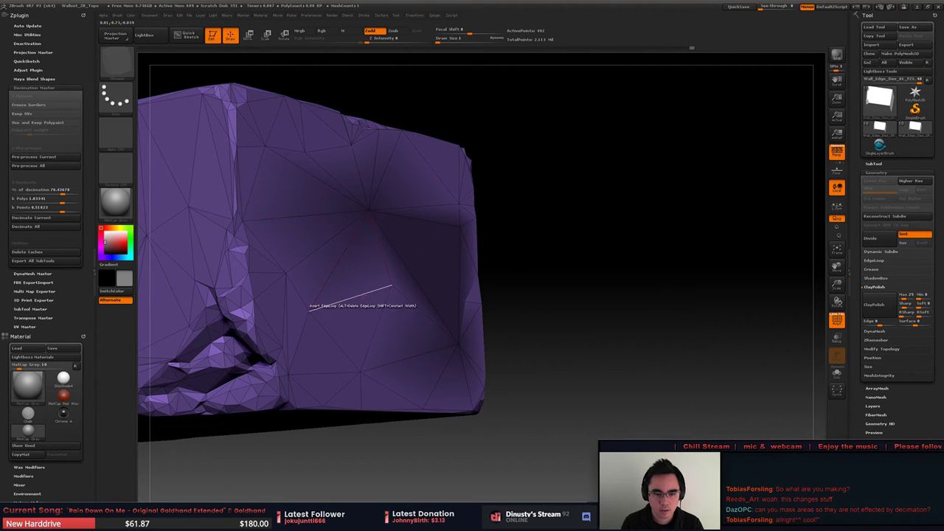
{"action": "left_click", "coordinate": [360, 316]}
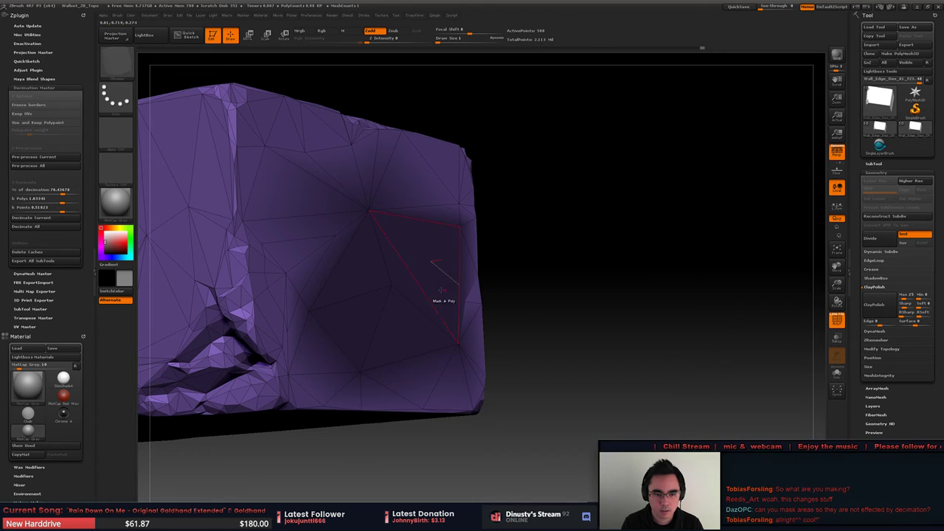
Step: Undo the test mask and edge loop on the end face, and reselect the ZModeler brush
{"action": "key", "text": "ctrl+z"}
{"action": "key", "text": "ctrl+z"}
{"action": "key", "text": "b"}
{"action": "key", "text": "z"}
{"action": "key", "text": "m"}
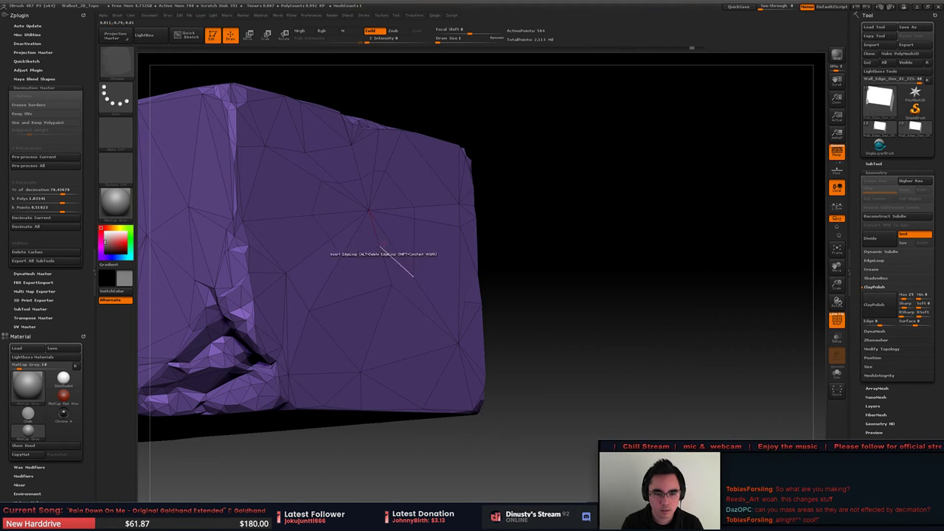
Step: Set the ZModeler edge action back to Collapse and collapse the short edge near the long side face's upper border
{"action": "left_click_drag", "start_coordinate": [510, 281], "coordinate": [425, 301]}
{"action": "right_click_drag", "start_coordinate": [426, 299], "coordinate": [561, 295]}
{"action": "right_click_drag", "start_coordinate": [561, 295], "coordinate": [447, 267]}
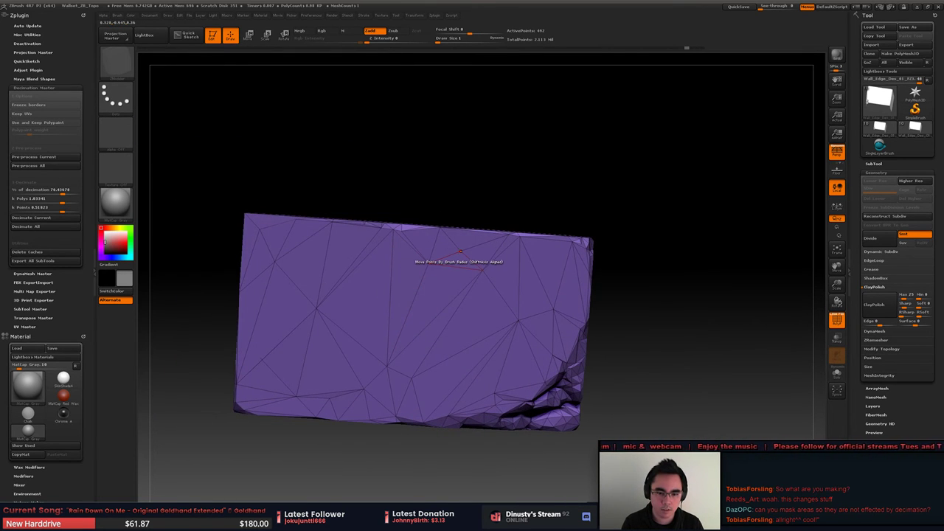
{"action": "key", "text": "space"}
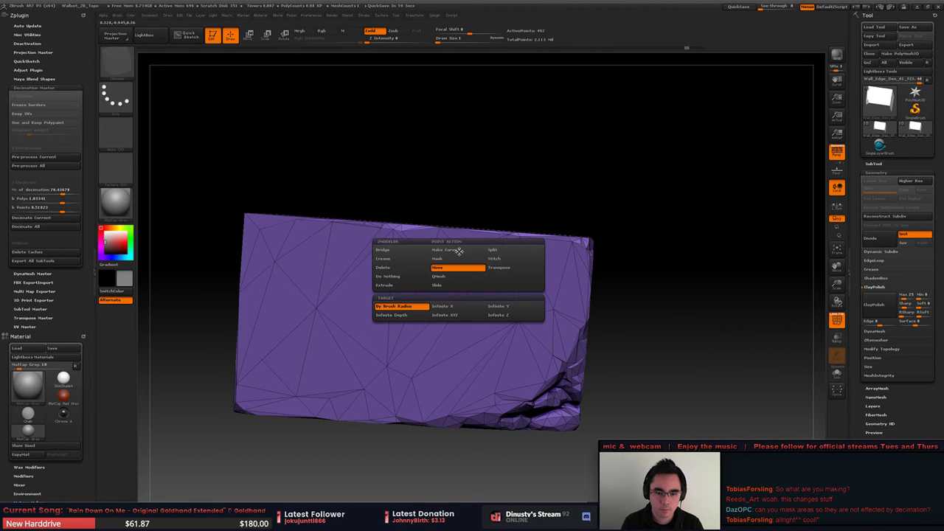
{"action": "key", "text": "space"}
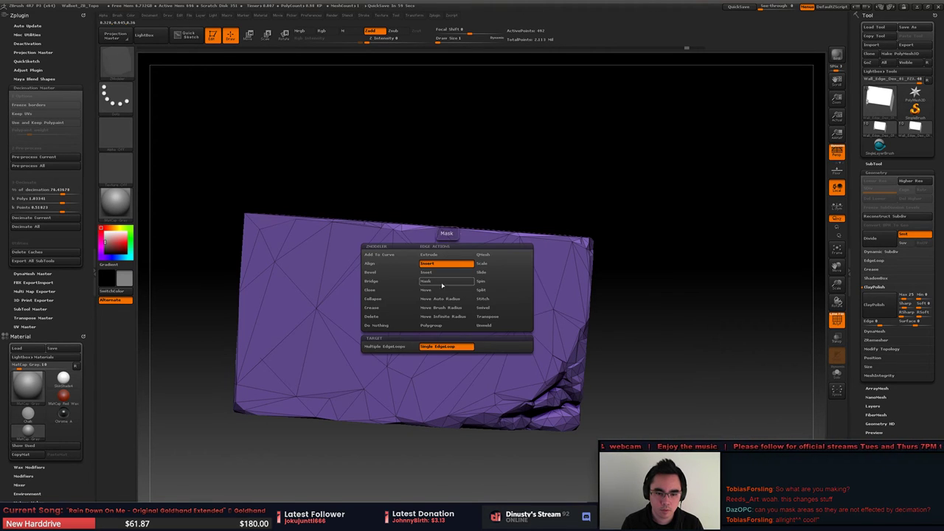
{"action": "left_click", "coordinate": [392, 300]}
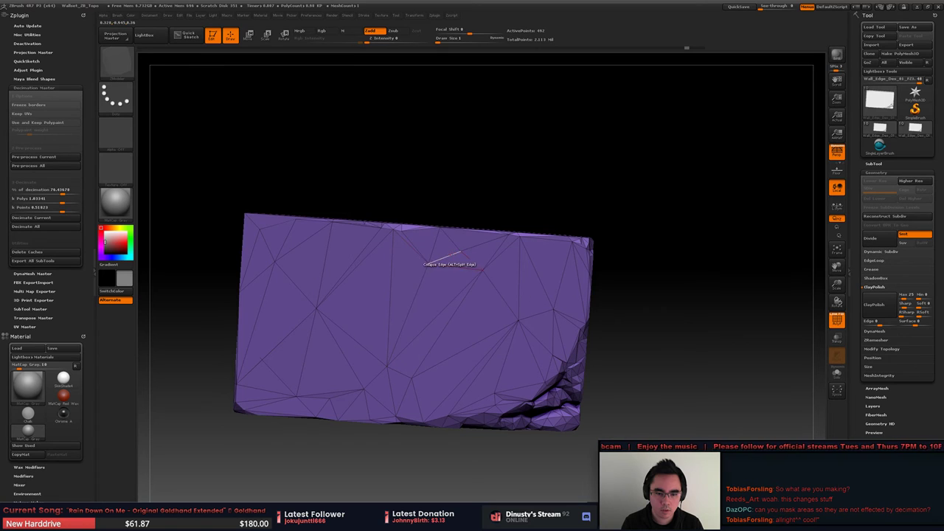
{"action": "left_click", "coordinate": [450, 258]}
{"action": "right_click_drag", "start_coordinate": [501, 275], "coordinate": [501, 297]}
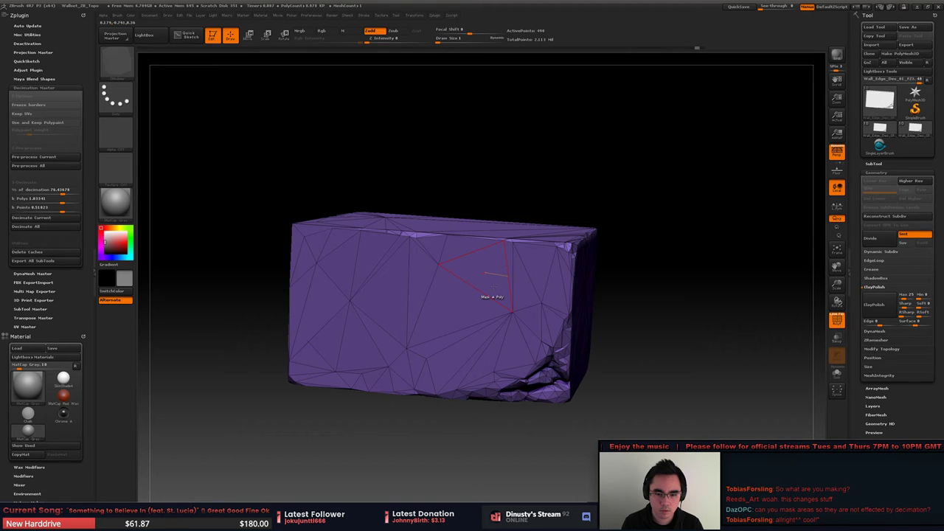
{"action": "mouse_move", "coordinate": [493, 287]}
{"action": "right_mouse_down", "text": "ctrl"}
{"action": "mouse_move", "coordinate": [575, 332]}
{"action": "mouse_move", "coordinate": [517, 369]}
{"action": "mouse_move", "coordinate": [472, 310]}
{"action": "mouse_move", "coordinate": [443, 295]}
{"action": "mouse_move", "coordinate": [417, 301]}
{"action": "right_mouse_up", "text": "ctrl"}
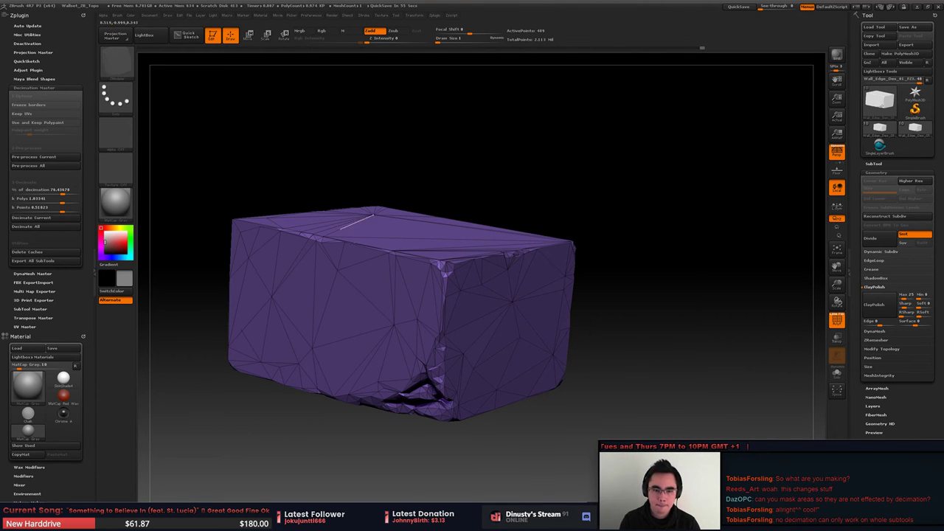
{"action": "right_click_drag", "start_coordinate": [374, 215], "coordinate": [455, 287], "text": "ctrl"}
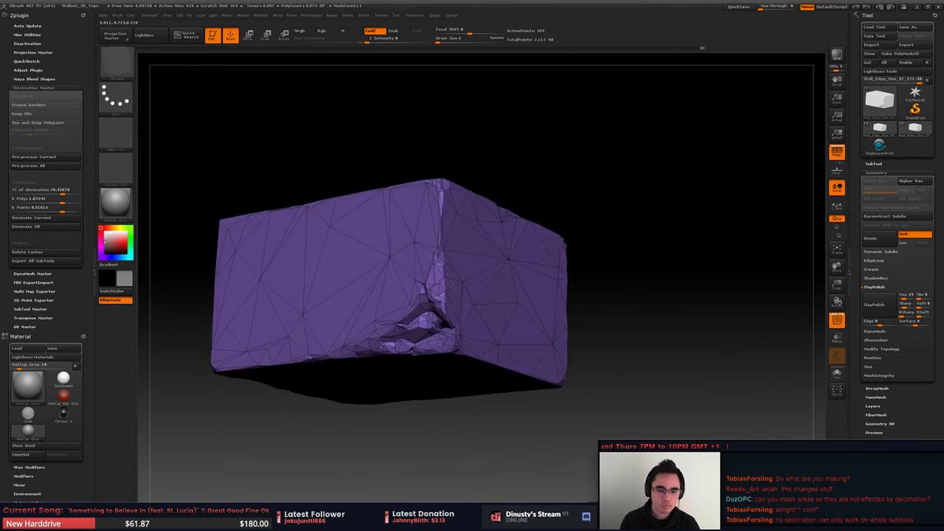
Step: Make the tall cracked wall-edge block the active subtool and bring its cracked side face into view
{"action": "right_click_drag", "start_coordinate": [432, 325], "coordinate": [452, 284]}
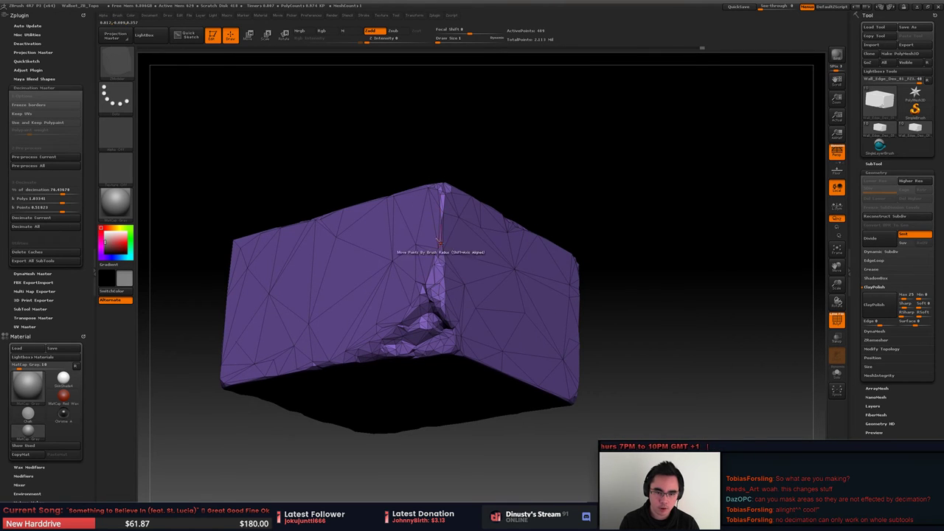
{"action": "right_click_drag", "start_coordinate": [496, 317], "coordinate": [474, 281]}
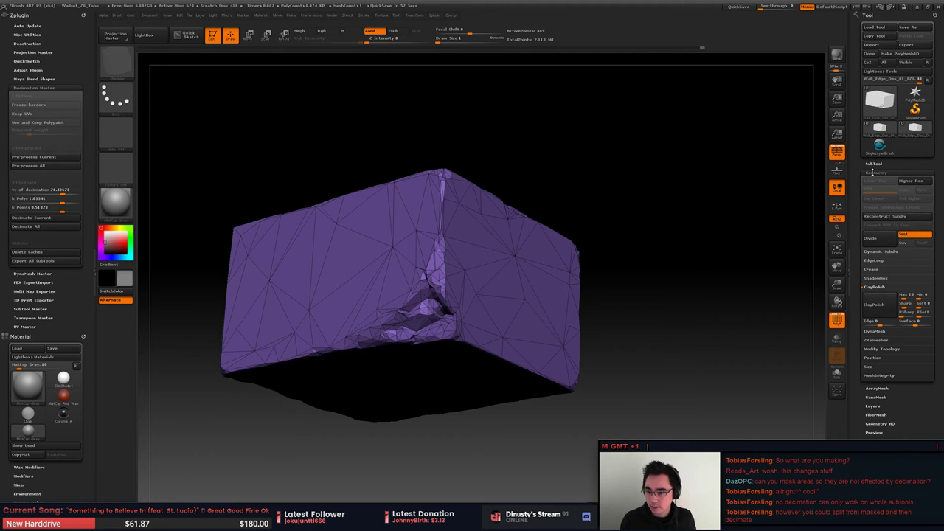
{"action": "left_click", "coordinate": [876, 163]}
{"action": "left_click", "coordinate": [877, 297]}
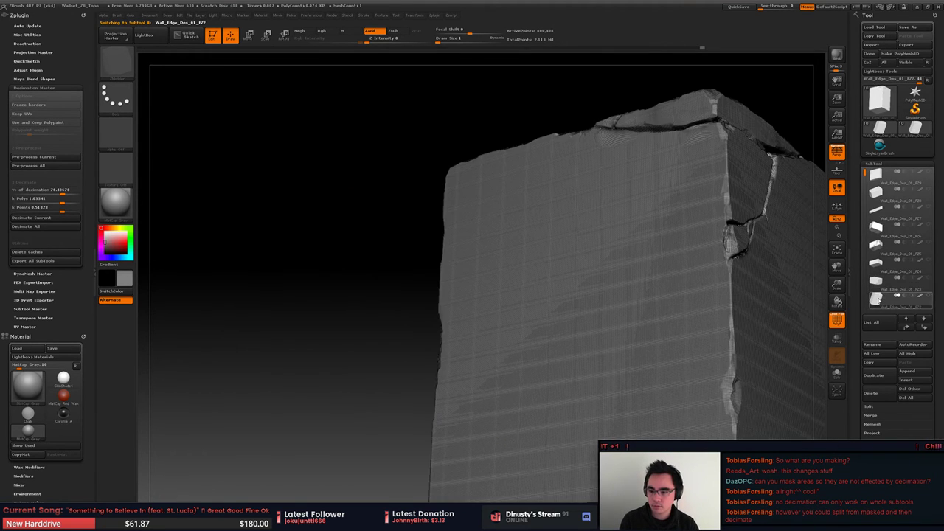
{"action": "right_click_drag", "start_coordinate": [686, 324], "coordinate": [464, 416]}
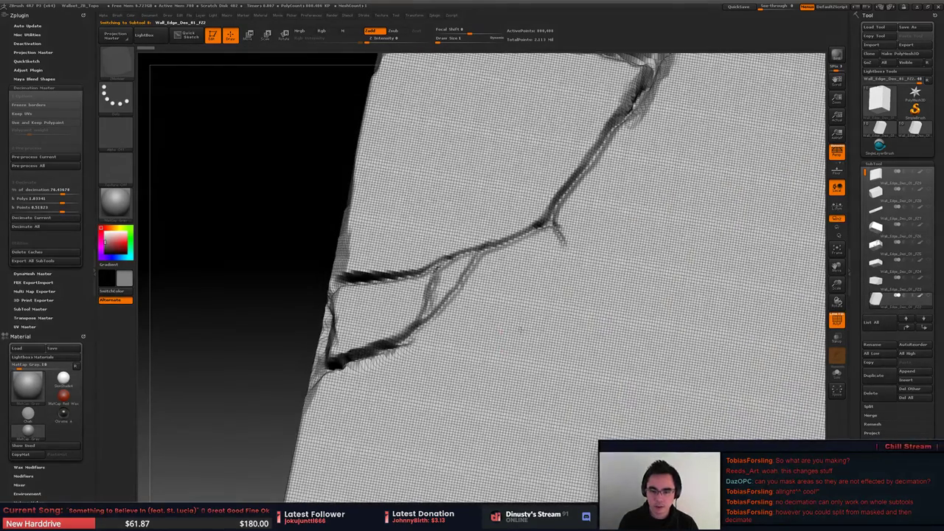
Step: Hide the polyframe, choose a flattening sculpt brush with a square alpha, and set its draw size to 27
{"action": "key", "text": "shift+f"}
{"action": "mouse_move", "coordinate": [592, 215]}
{"action": "right_mouse_down", "text": "alt"}
{"action": "mouse_move", "coordinate": [569, 263]}
{"action": "mouse_move", "coordinate": [605, 259]}
{"action": "mouse_move", "coordinate": [553, 280]}
{"action": "mouse_move", "coordinate": [537, 231]}
{"action": "right_mouse_up", "text": "alt"}
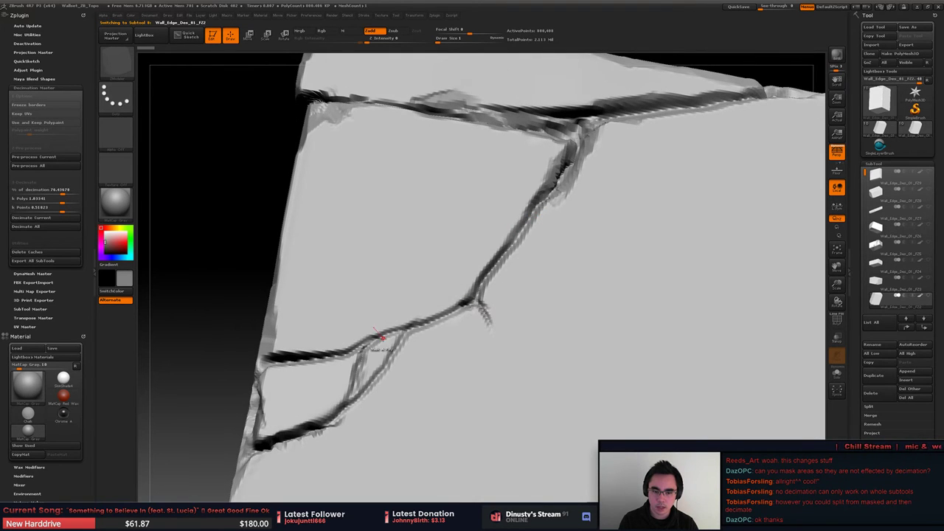
{"action": "mouse_move", "coordinate": [383, 340]}
{"action": "right_mouse_down"}
{"action": "mouse_move", "coordinate": [428, 373]}
{"action": "mouse_move", "coordinate": [405, 348]}
{"action": "mouse_move", "coordinate": [447, 290]}
{"action": "right_mouse_up"}
{"action": "key", "text": "space"}
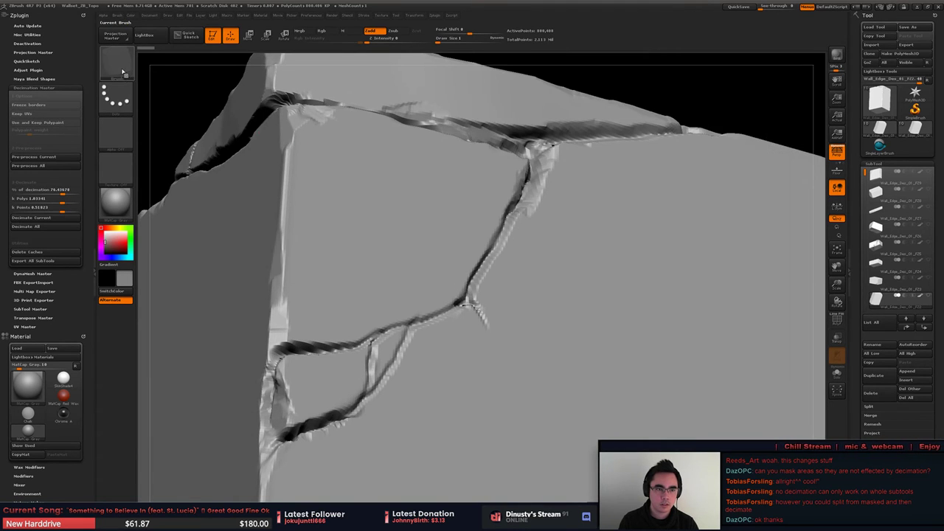
{"action": "left_click", "coordinate": [116, 63]}
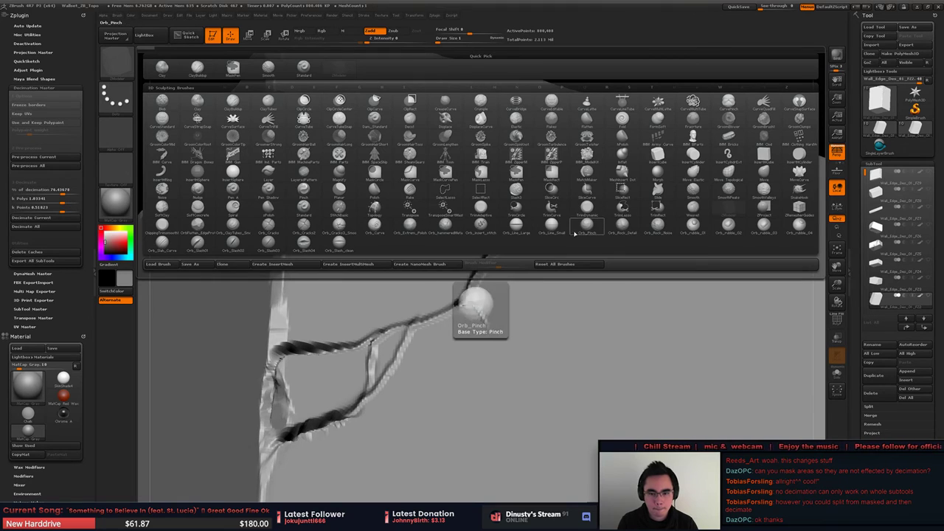
{"action": "left_click", "coordinate": [167, 229]}
{"action": "key", "text": "space"}
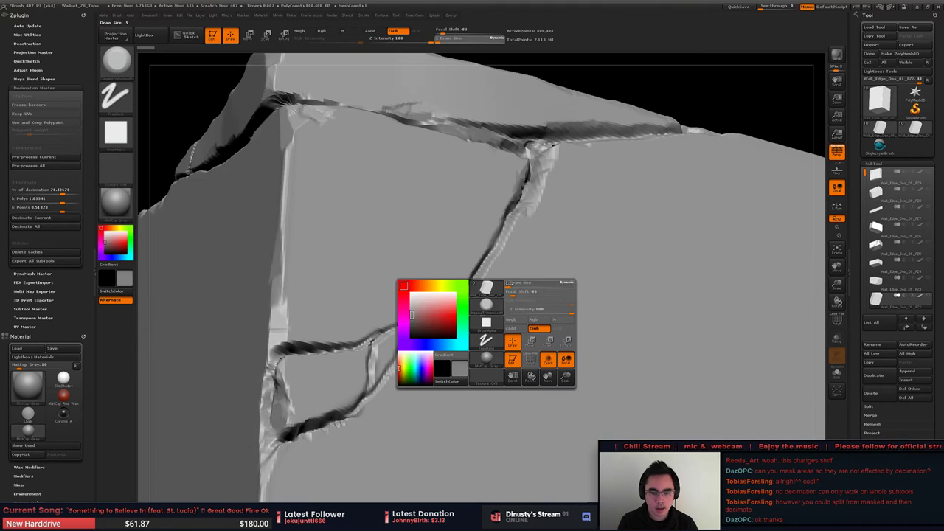
{"action": "left_click_drag", "start_coordinate": [514, 285], "coordinate": [521, 284]}
Step: Flatten the thin crack branches on the side face, leaving the corner notch and the short upper crack
{"action": "key", "text": "ctrl+z"}
{"action": "key", "text": "ctrl+z"}
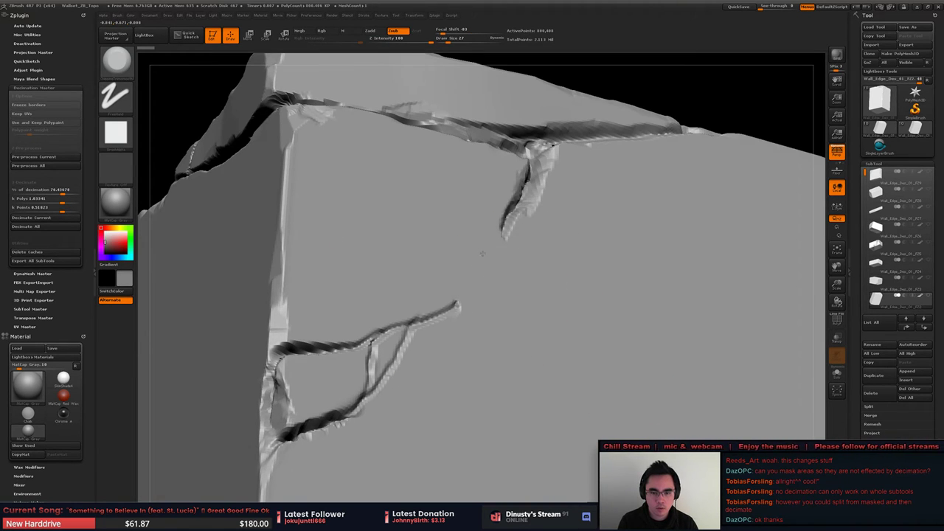
{"action": "key", "text": "ctrl+z"}
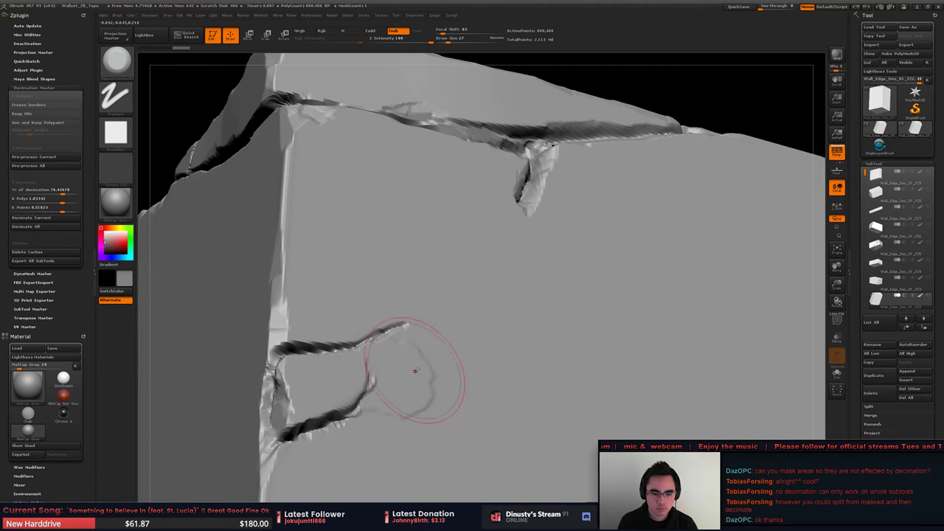
{"action": "left_click_drag", "start_coordinate": [366, 404], "coordinate": [456, 304]}
{"action": "key", "text": "ctrl+z"}
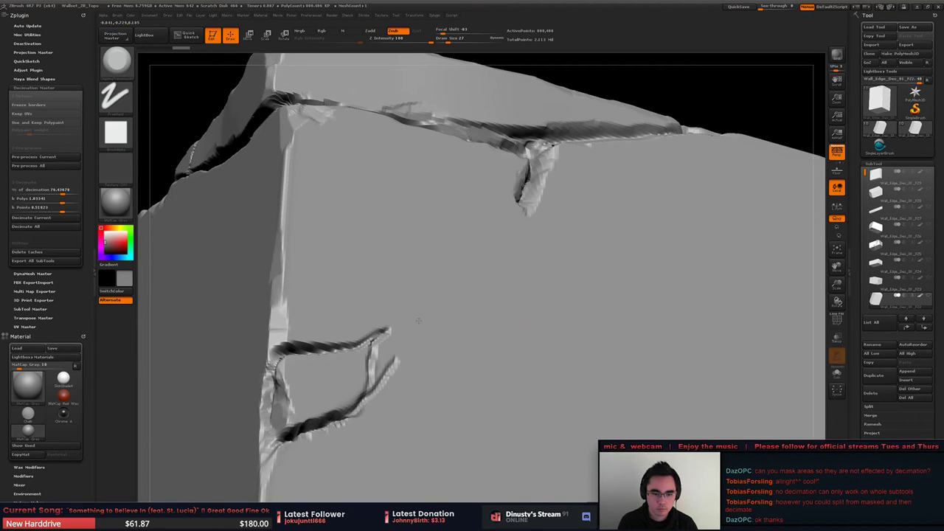
{"action": "key", "text": "ctrl+z"}
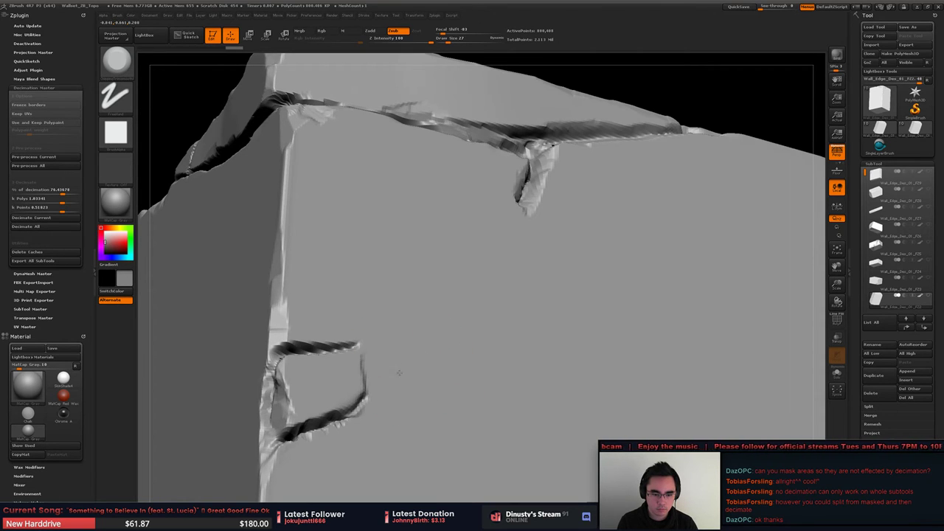
Step: Set the draw size to 12 and flatten the small branch beside the main crack near the block's upper edge
{"action": "right_click_drag", "start_coordinate": [506, 371], "coordinate": [495, 299], "text": "alt"}
{"action": "right_click_drag", "start_coordinate": [346, 142], "coordinate": [597, 341], "text": "alt"}
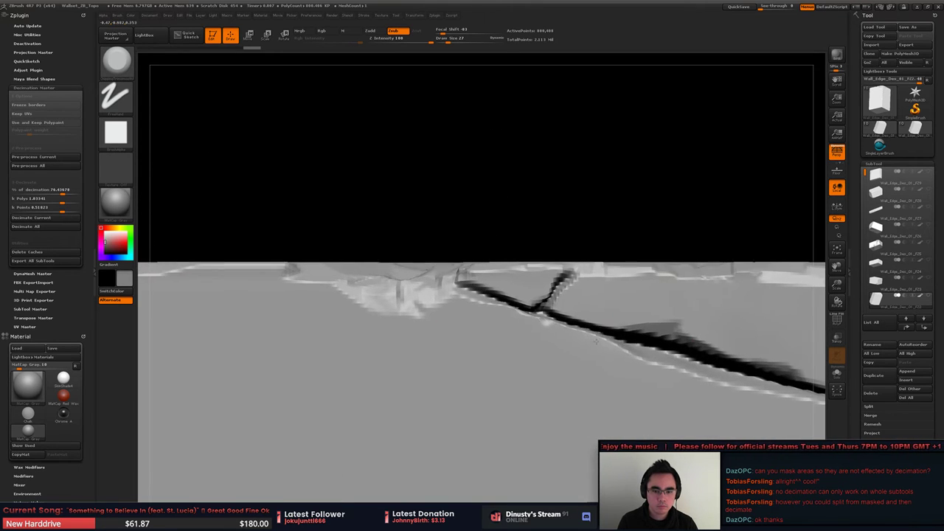
{"action": "key", "text": "space"}
{"action": "left_click_drag", "start_coordinate": [605, 307], "coordinate": [598, 312]}
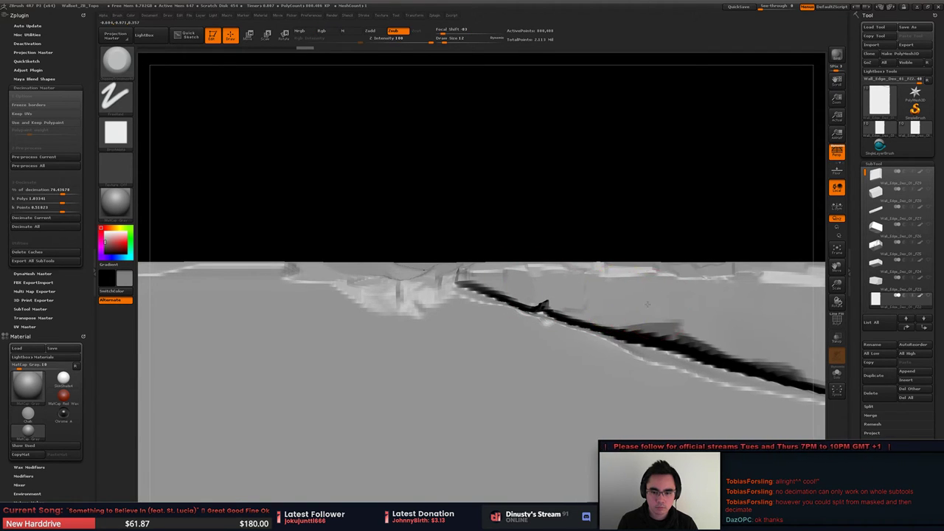
{"action": "right_click_drag", "start_coordinate": [633, 309], "coordinate": [538, 283], "text": "ctrl"}
{"action": "left_click_drag", "start_coordinate": [538, 282], "coordinate": [527, 285], "text": "shift"}
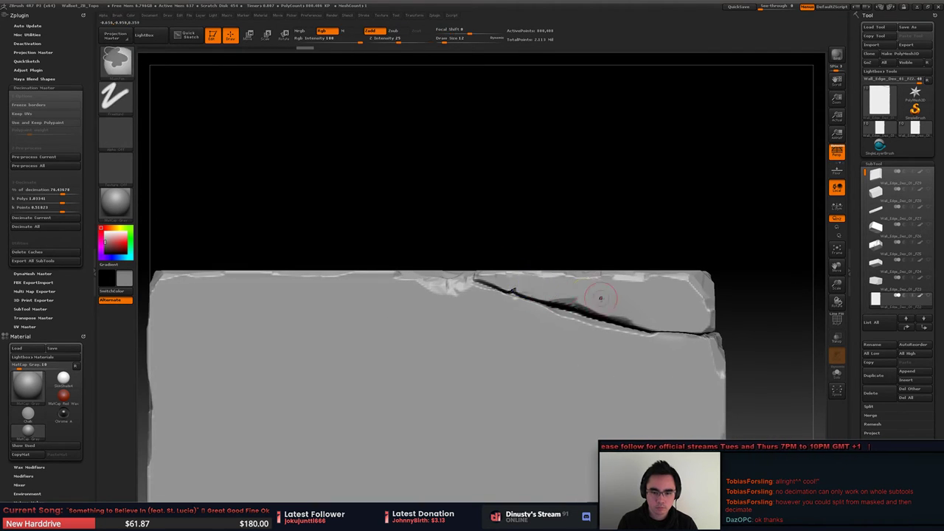
Step: Set the draw size to 37 and flatten the stray crack branches extending across the block's flat faces
{"action": "mouse_move", "coordinate": [601, 297]}
{"action": "right_mouse_down", "text": "ctrl"}
{"action": "mouse_move", "coordinate": [578, 325]}
{"action": "mouse_move", "coordinate": [429, 150]}
{"action": "right_mouse_up", "text": "ctrl"}
{"action": "right_click_drag", "start_coordinate": [503, 344], "coordinate": [369, 262]}
{"action": "right_click_drag", "start_coordinate": [369, 262], "coordinate": [554, 306], "text": "alt"}
{"action": "right_click_drag", "start_coordinate": [554, 306], "coordinate": [564, 328], "text": "ctrl"}
{"action": "mouse_move", "coordinate": [564, 329]}
{"action": "left_mouse_down"}
{"action": "mouse_move", "coordinate": [450, 276]}
{"action": "mouse_move", "coordinate": [329, 276]}
{"action": "mouse_move", "coordinate": [376, 190]}
{"action": "mouse_move", "coordinate": [453, 236]}
{"action": "mouse_move", "coordinate": [302, 280]}
{"action": "left_mouse_up"}
{"action": "key", "text": "space"}
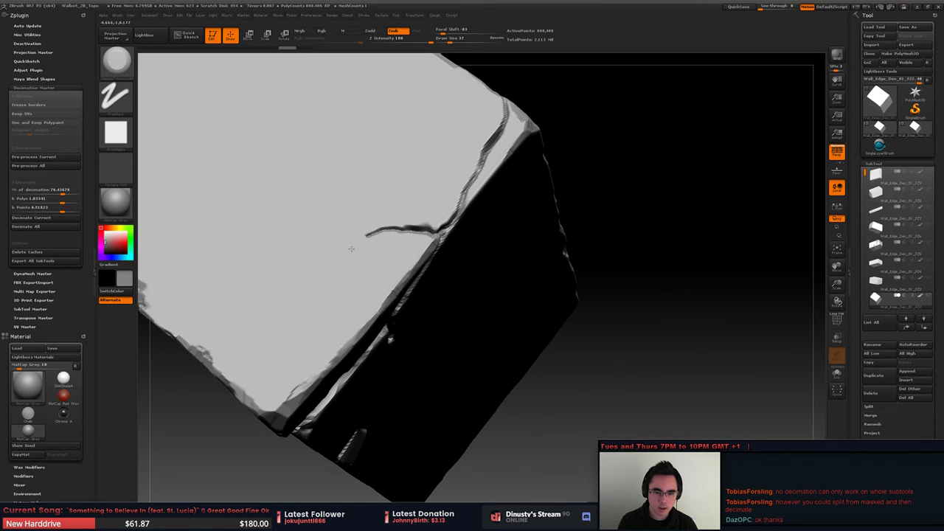
{"action": "mouse_move", "coordinate": [434, 226]}
{"action": "left_mouse_down"}
{"action": "mouse_move", "coordinate": [306, 259]}
{"action": "mouse_move", "coordinate": [337, 270]}
{"action": "left_mouse_up"}
{"action": "mouse_move", "coordinate": [337, 270]}
{"action": "right_mouse_down"}
{"action": "mouse_move", "coordinate": [375, 251]}
{"action": "mouse_move", "coordinate": [399, 222]}
{"action": "mouse_move", "coordinate": [436, 234]}
{"action": "right_mouse_up"}
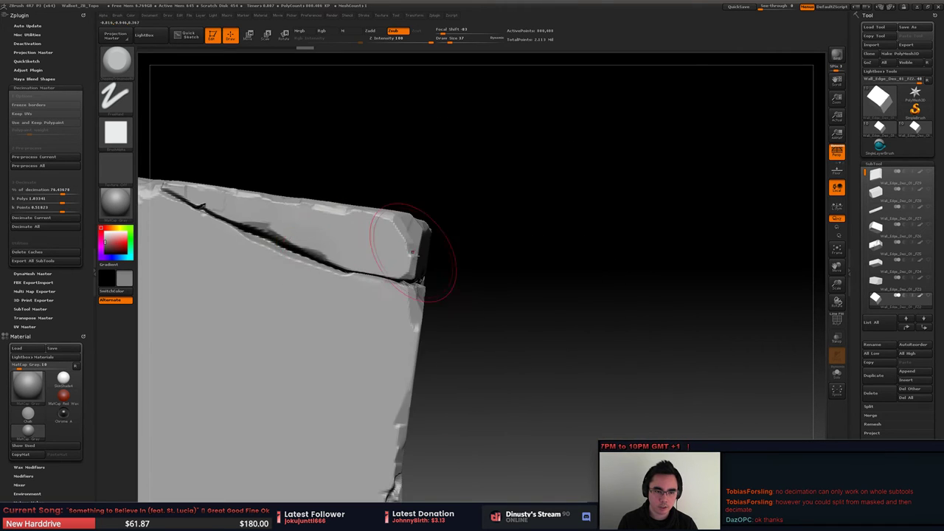
{"action": "right_click_drag", "start_coordinate": [385, 262], "coordinate": [406, 194], "text": "alt"}
{"action": "mouse_move", "coordinate": [405, 194]}
{"action": "left_mouse_down"}
{"action": "mouse_move", "coordinate": [460, 312]}
{"action": "mouse_move", "coordinate": [468, 259]}
{"action": "mouse_move", "coordinate": [479, 261]}
{"action": "left_mouse_up"}
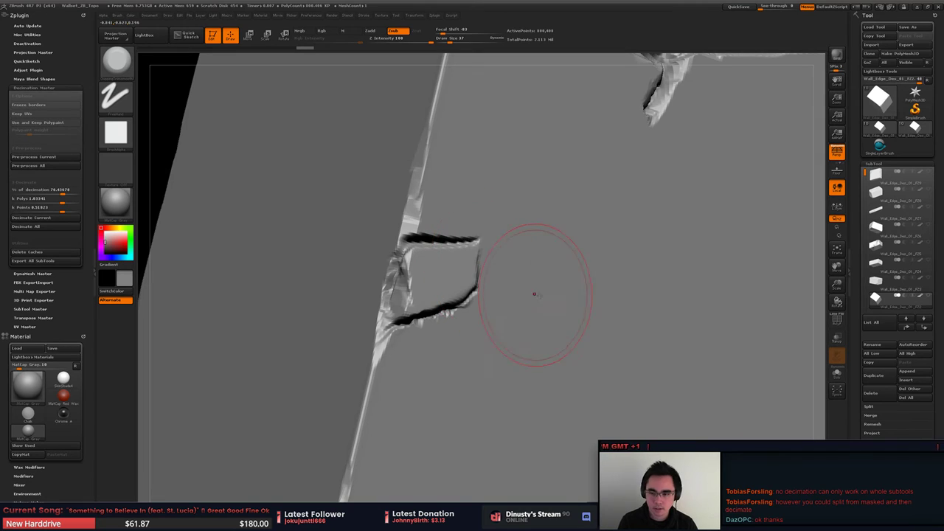
Step: Try smoothing the whole block with repeated ClayPolish passes and check the mesh around the corner notch
{"action": "left_click", "coordinate": [877, 163]}
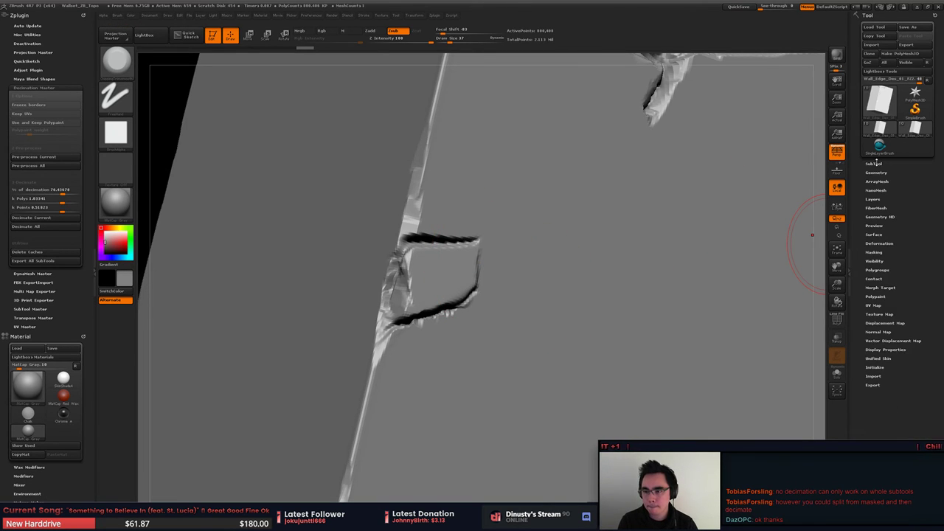
{"action": "left_click", "coordinate": [876, 172]}
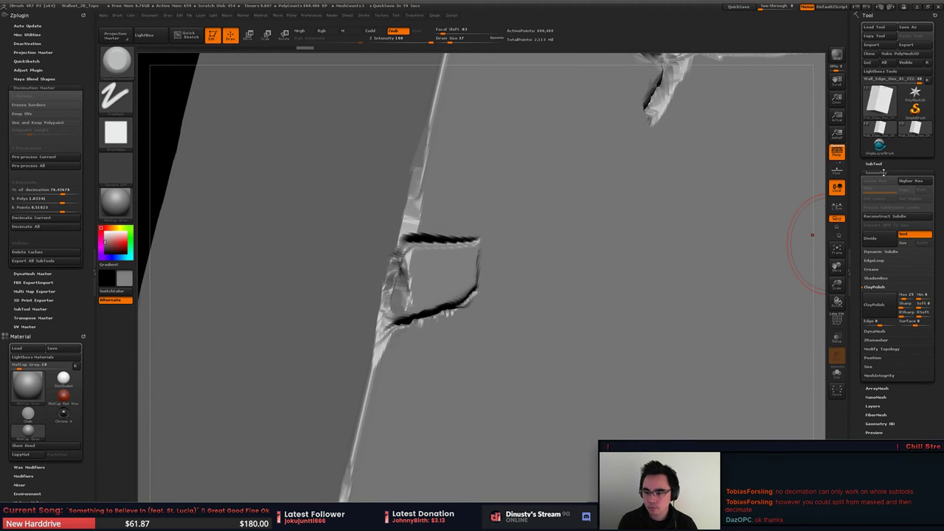
{"action": "left_click", "coordinate": [885, 305]}
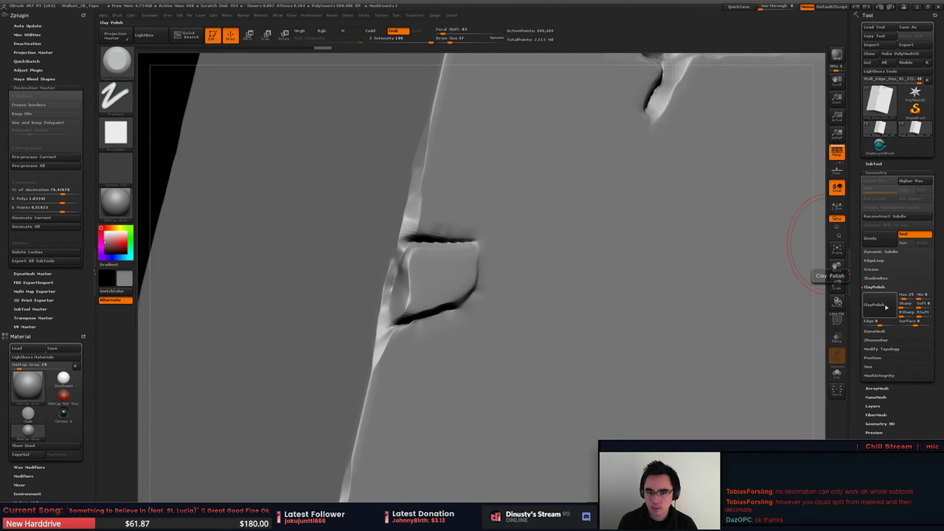
{"action": "mouse_move", "coordinate": [705, 299]}
{"action": "right_mouse_down"}
{"action": "mouse_move", "coordinate": [702, 274]}
{"action": "mouse_move", "coordinate": [603, 352]}
{"action": "mouse_move", "coordinate": [618, 355]}
{"action": "mouse_move", "coordinate": [606, 354]}
{"action": "mouse_move", "coordinate": [613, 309]}
{"action": "mouse_move", "coordinate": [613, 414]}
{"action": "mouse_move", "coordinate": [664, 436]}
{"action": "mouse_move", "coordinate": [824, 380]}
{"action": "right_mouse_up"}
{"action": "key", "text": "shift+f"}
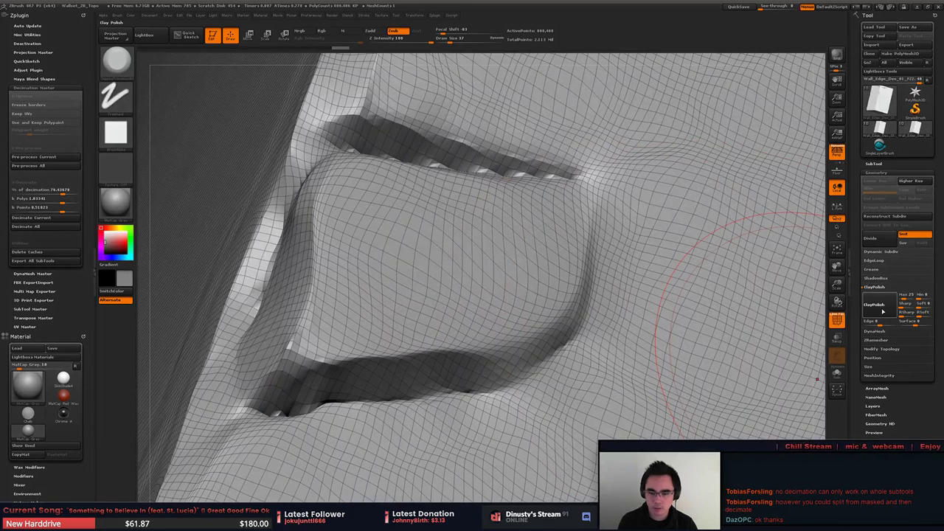
{"action": "left_click", "coordinate": [883, 312]}
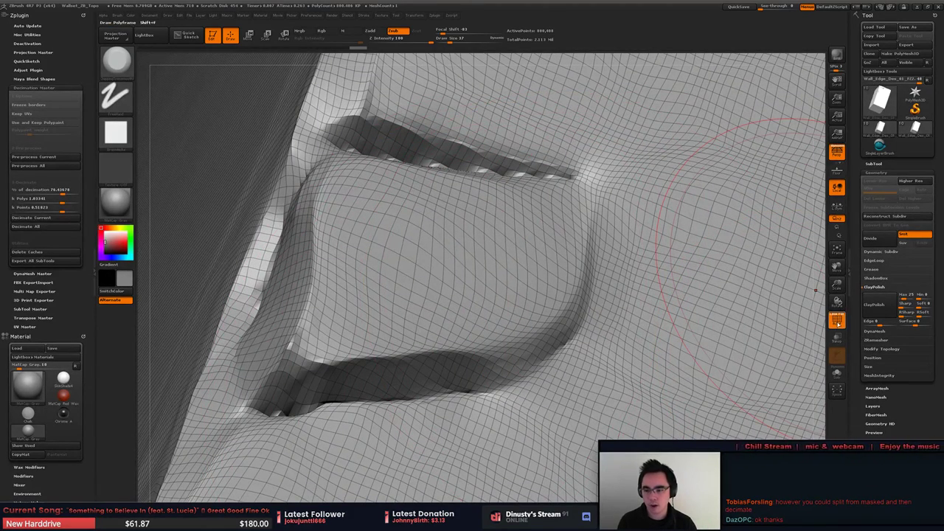
{"action": "left_click", "coordinate": [879, 304]}
Step: Inspect the polished cracks without the polyframe and undo the ClayPolish passes
{"action": "mouse_move", "coordinate": [624, 194]}
{"action": "right_mouse_down"}
{"action": "mouse_move", "coordinate": [590, 188]}
{"action": "mouse_move", "coordinate": [612, 266]}
{"action": "right_mouse_up"}
{"action": "key", "text": "space"}
{"action": "left_click_drag", "start_coordinate": [612, 266], "coordinate": [608, 265]}
{"action": "mouse_move", "coordinate": [607, 266]}
{"action": "right_mouse_down"}
{"action": "mouse_move", "coordinate": [475, 250]}
{"action": "mouse_move", "coordinate": [512, 288]}
{"action": "mouse_move", "coordinate": [498, 307]}
{"action": "mouse_move", "coordinate": [519, 298]}
{"action": "mouse_move", "coordinate": [507, 329]}
{"action": "mouse_move", "coordinate": [519, 354]}
{"action": "mouse_move", "coordinate": [549, 364]}
{"action": "mouse_move", "coordinate": [555, 350]}
{"action": "right_mouse_up"}
{"action": "key", "text": "shift+f"}
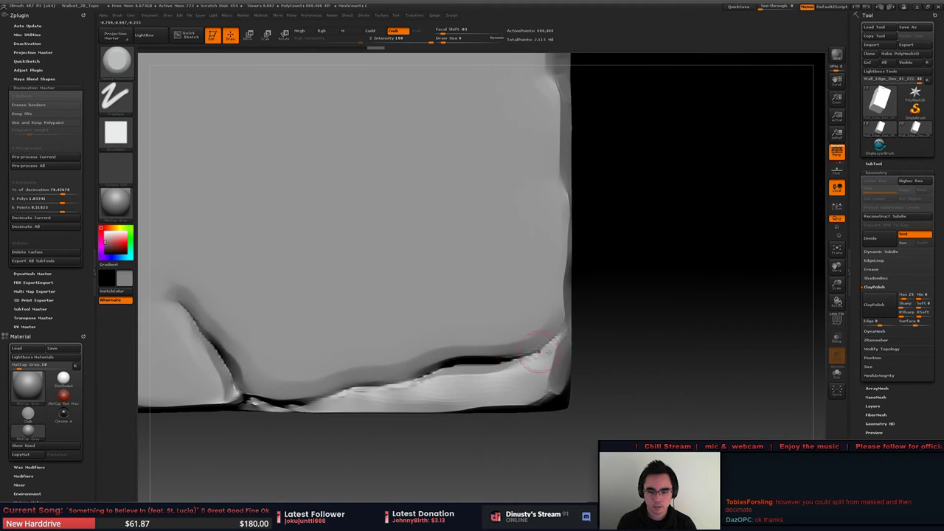
{"action": "key", "text": "ctrl+z"}
{"action": "key", "text": "ctrl+z"}
{"action": "key", "text": "ctrl+z"}
{"action": "key", "text": "ctrl+z"}
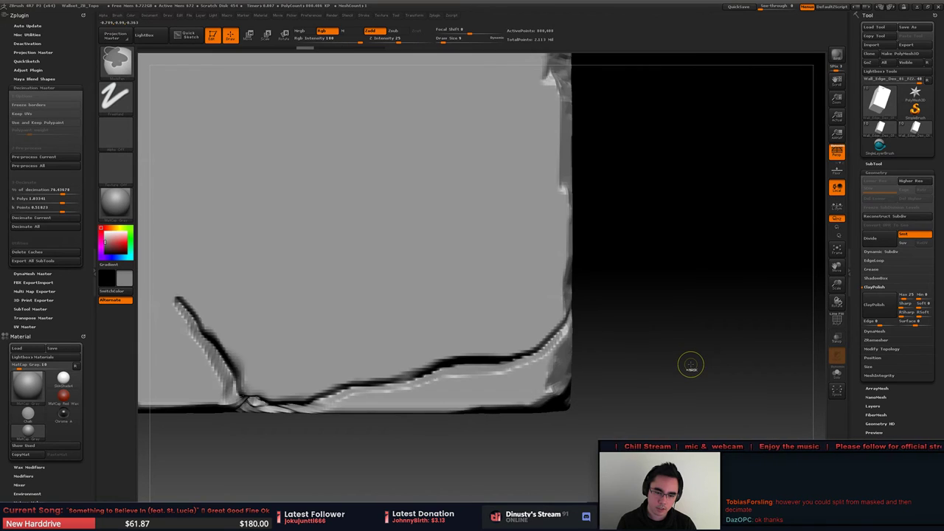
Step: Enlarge the brush and flatten the thin cracks running along the end face's border toward its corner
{"action": "key", "text": "space"}
{"action": "left_click_drag", "start_coordinate": [361, 290], "coordinate": [367, 289]}
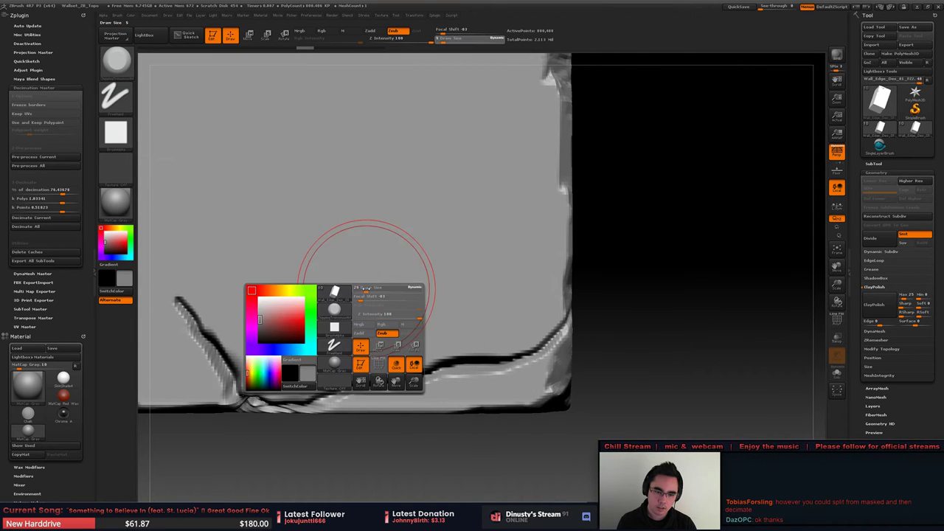
{"action": "mouse_move", "coordinate": [466, 307]}
{"action": "right_mouse_down"}
{"action": "mouse_move", "coordinate": [465, 243]}
{"action": "mouse_move", "coordinate": [465, 295]}
{"action": "right_mouse_up"}
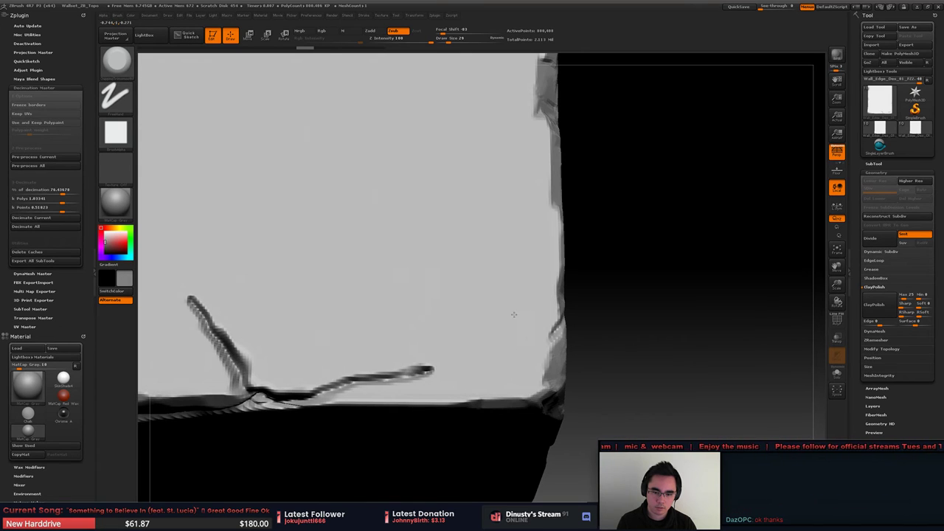
{"action": "mouse_move", "coordinate": [465, 328]}
{"action": "left_mouse_down"}
{"action": "mouse_move", "coordinate": [403, 346]}
{"action": "mouse_move", "coordinate": [323, 347]}
{"action": "left_mouse_up"}
{"action": "mouse_move", "coordinate": [290, 287]}
{"action": "left_mouse_down"}
{"action": "mouse_move", "coordinate": [239, 309]}
{"action": "mouse_move", "coordinate": [222, 346]}
{"action": "left_mouse_up"}
Step: Apply ClayPolish to the cleaned-up block and hide the polyframe
{"action": "mouse_move", "coordinate": [334, 354]}
{"action": "right_mouse_down"}
{"action": "mouse_move", "coordinate": [414, 287]}
{"action": "mouse_move", "coordinate": [451, 334]}
{"action": "mouse_move", "coordinate": [453, 295]}
{"action": "mouse_move", "coordinate": [398, 223]}
{"action": "mouse_move", "coordinate": [381, 162]}
{"action": "right_mouse_up"}
{"action": "right_click_drag", "start_coordinate": [466, 310], "coordinate": [811, 289]}
{"action": "right_click", "coordinate": [428, 282]}
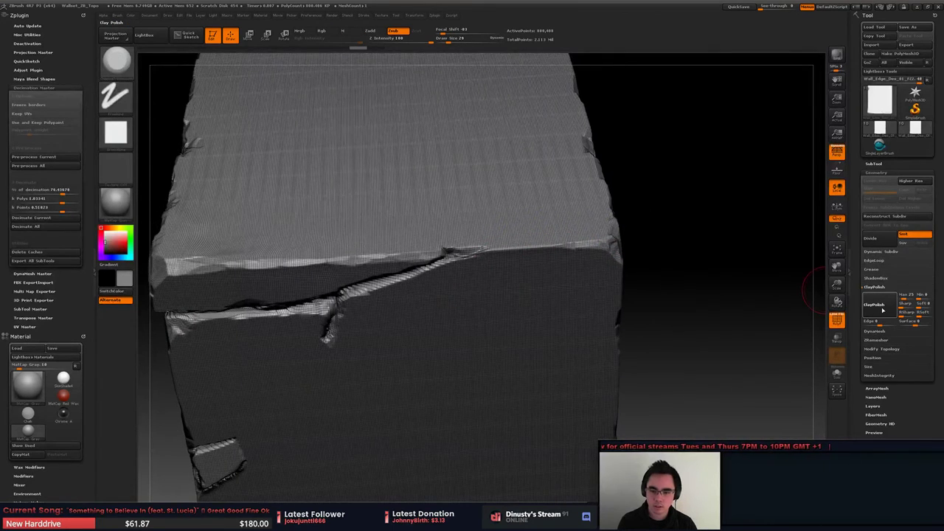
{"action": "left_click", "coordinate": [837, 268]}
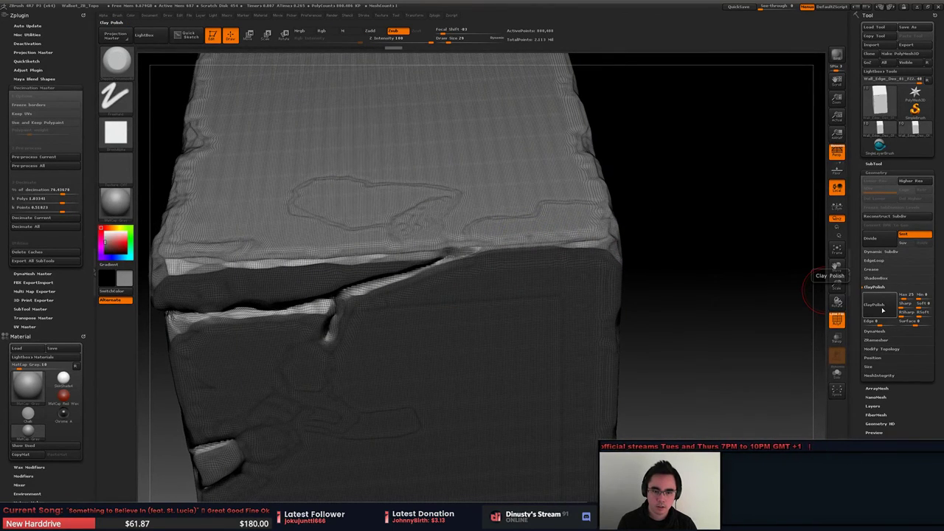
{"action": "key", "text": "shift+f"}
Step: Pre-process the polished block for decimation and check its edges and cracks from several angles
{"action": "mouse_move", "coordinate": [417, 253]}
{"action": "right_mouse_down", "text": "ctrl"}
{"action": "mouse_move", "coordinate": [428, 257]}
{"action": "mouse_move", "coordinate": [431, 225]}
{"action": "mouse_move", "coordinate": [452, 252]}
{"action": "mouse_move", "coordinate": [447, 211]}
{"action": "mouse_move", "coordinate": [433, 263]}
{"action": "right_mouse_up", "text": "ctrl"}
{"action": "left_click", "coordinate": [33, 157]}
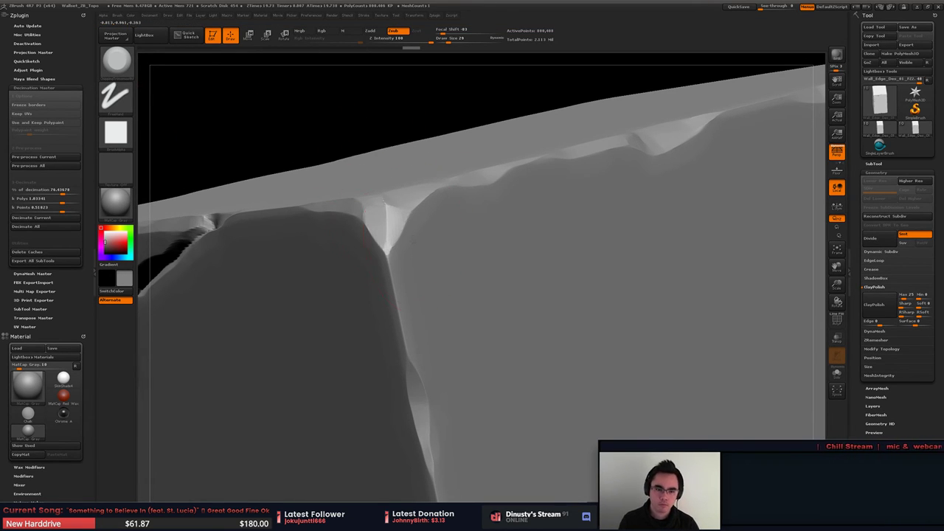
{"action": "left_click_drag", "start_coordinate": [332, 159], "coordinate": [504, 268]}
{"action": "mouse_move", "coordinate": [504, 267]}
{"action": "right_mouse_down", "text": "ctrl"}
{"action": "mouse_move", "coordinate": [372, 234]}
{"action": "mouse_move", "coordinate": [312, 174]}
{"action": "mouse_move", "coordinate": [434, 232]}
{"action": "mouse_move", "coordinate": [491, 236]}
{"action": "right_mouse_up", "text": "ctrl"}
{"action": "mouse_move", "coordinate": [332, 228]}
{"action": "right_mouse_down"}
{"action": "mouse_move", "coordinate": [355, 287]}
{"action": "mouse_move", "coordinate": [438, 255]}
{"action": "right_mouse_up"}
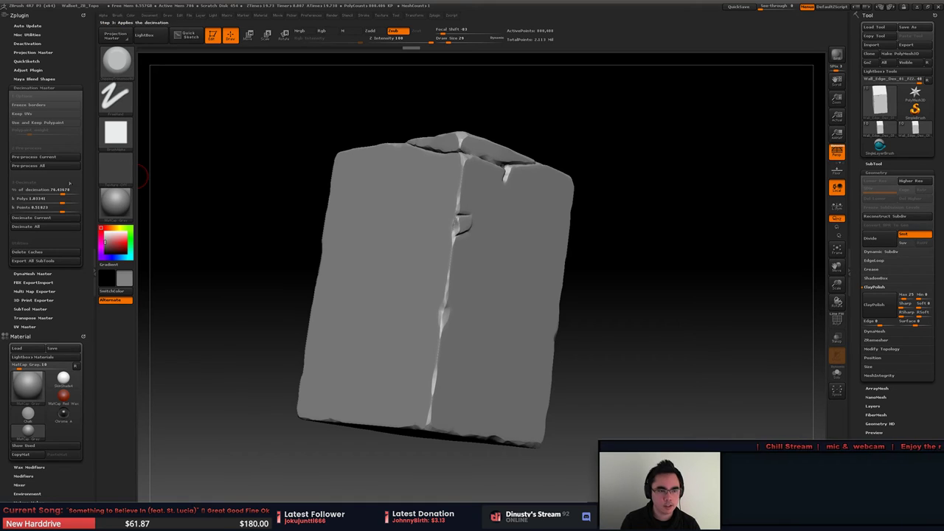
Step: Set the decimation percentage to 50 and decimate the current block
{"action": "left_click", "coordinate": [54, 191]}
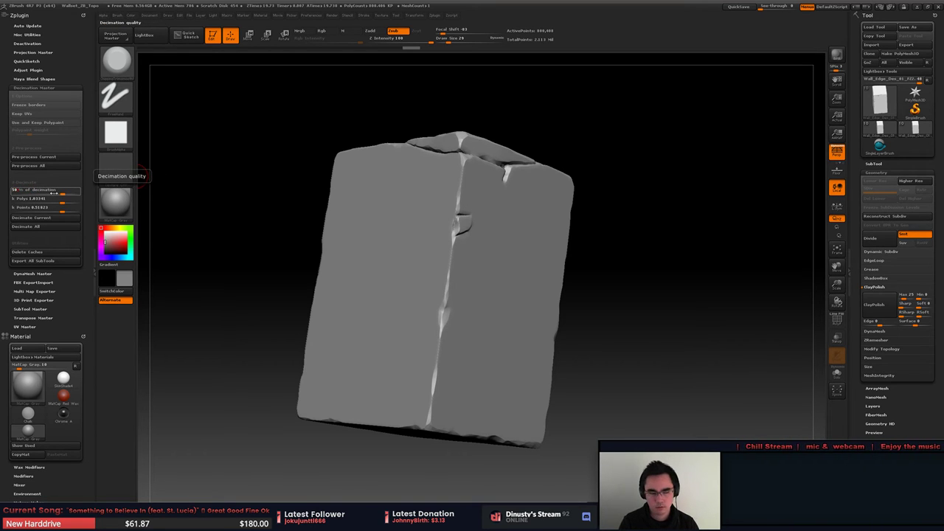
{"action": "type", "text": "50"}
{"action": "key", "text": "Return"}
{"action": "left_click", "coordinate": [31, 219]}
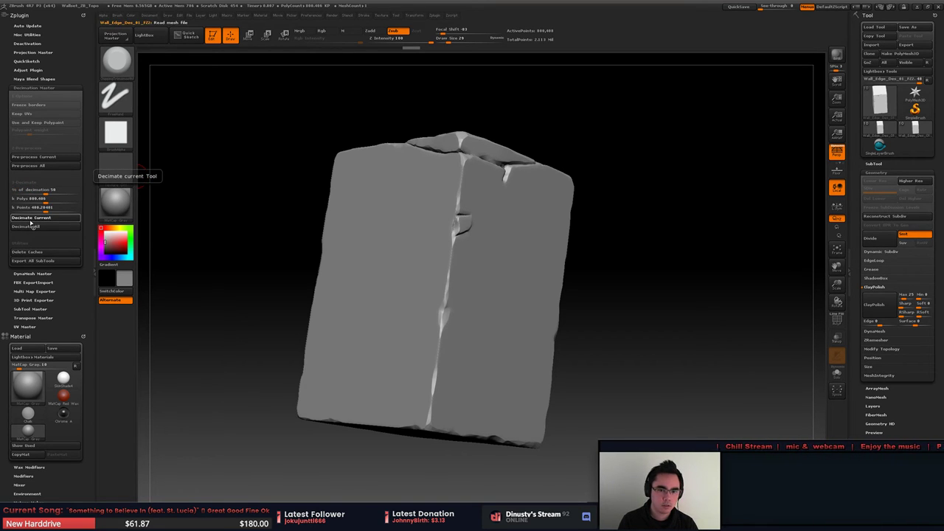
Step: Show the polyframe on the decimated block and pre-process it again for a further decimation
{"action": "right_click_drag", "start_coordinate": [301, 248], "coordinate": [443, 288]}
{"action": "key", "text": "shift+f"}
{"action": "mouse_move", "coordinate": [665, 296]}
{"action": "right_mouse_down", "text": "alt"}
{"action": "mouse_move", "coordinate": [470, 288]}
{"action": "mouse_move", "coordinate": [521, 309]}
{"action": "mouse_move", "coordinate": [512, 312]}
{"action": "mouse_move", "coordinate": [436, 263]}
{"action": "mouse_move", "coordinate": [451, 260]}
{"action": "mouse_move", "coordinate": [352, 143]}
{"action": "right_mouse_up", "text": "alt"}
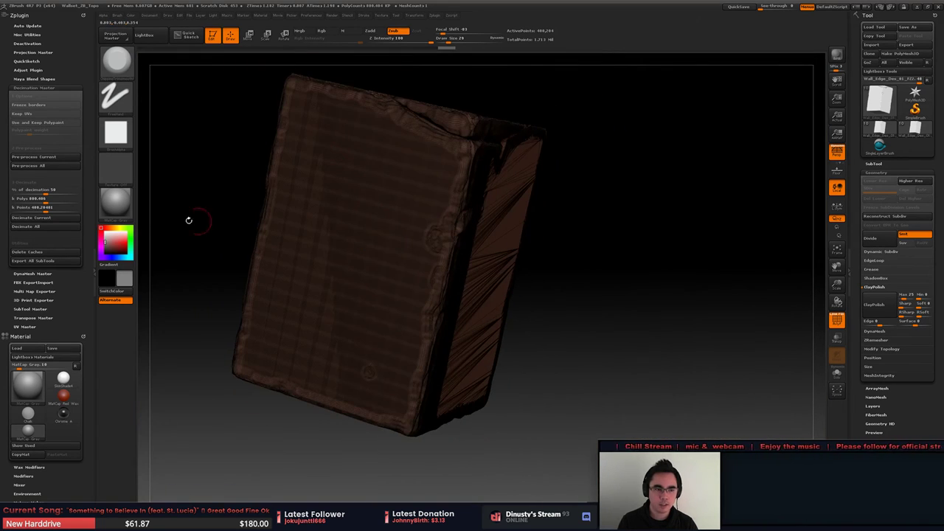
{"action": "left_click", "coordinate": [33, 156]}
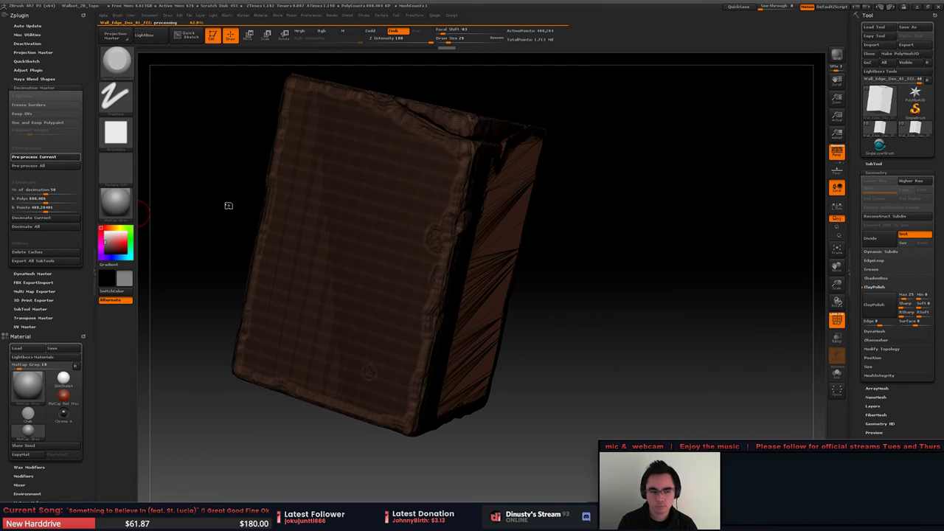
Step: Decimate the current block at 50 percent and check its upper edges and cracks with the polyframe hidden
{"action": "left_click", "coordinate": [62, 220]}
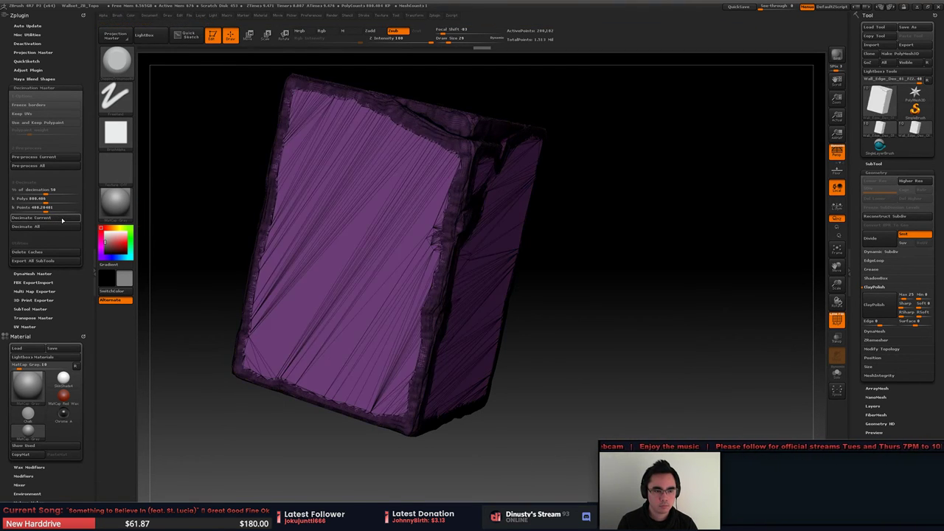
{"action": "right_click_drag", "start_coordinate": [472, 192], "coordinate": [428, 214]}
{"action": "mouse_move", "coordinate": [425, 137]}
{"action": "right_mouse_down", "text": "alt"}
{"action": "mouse_move", "coordinate": [418, 228]}
{"action": "mouse_move", "coordinate": [499, 250]}
{"action": "mouse_move", "coordinate": [473, 266]}
{"action": "mouse_move", "coordinate": [383, 262]}
{"action": "right_mouse_up", "text": "alt"}
{"action": "key", "text": "shift+f"}
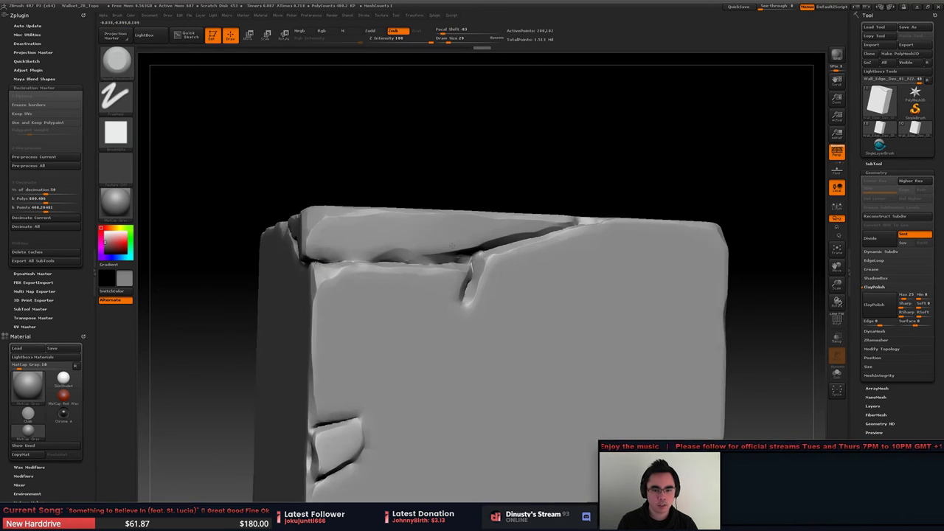
{"action": "right_click_drag", "start_coordinate": [552, 263], "coordinate": [426, 238], "text": "alt"}
{"action": "mouse_move", "coordinate": [501, 247]}
{"action": "right_mouse_down"}
{"action": "mouse_move", "coordinate": [446, 252]}
{"action": "mouse_move", "coordinate": [457, 260]}
{"action": "mouse_move", "coordinate": [432, 274]}
{"action": "mouse_move", "coordinate": [509, 284]}
{"action": "mouse_move", "coordinate": [516, 251]}
{"action": "right_mouse_up"}
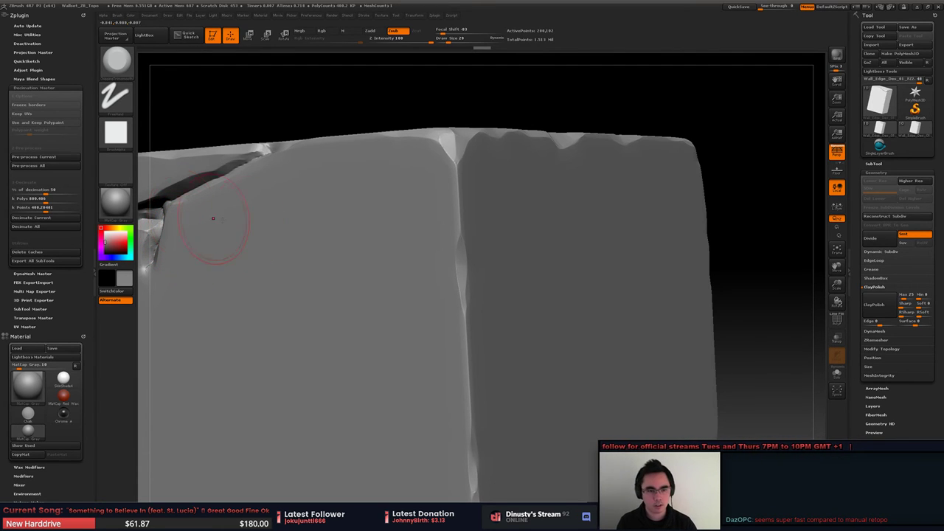
{"action": "right_click_drag", "start_coordinate": [213, 219], "coordinate": [340, 241]}
{"action": "key", "text": "shift+f"}
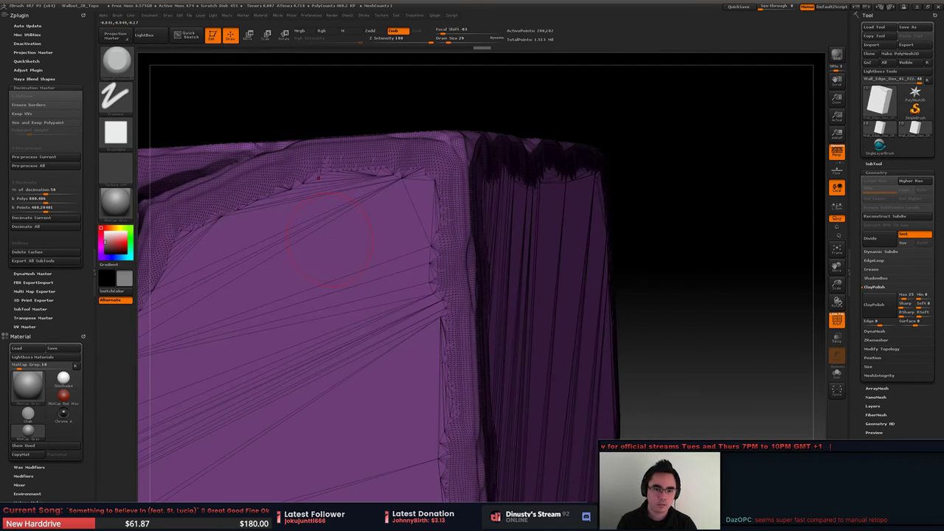
Step: Apply ClayPolish to the decimated block twice, checking the top corner with and without the polyframe between passes
{"action": "left_click", "coordinate": [876, 304]}
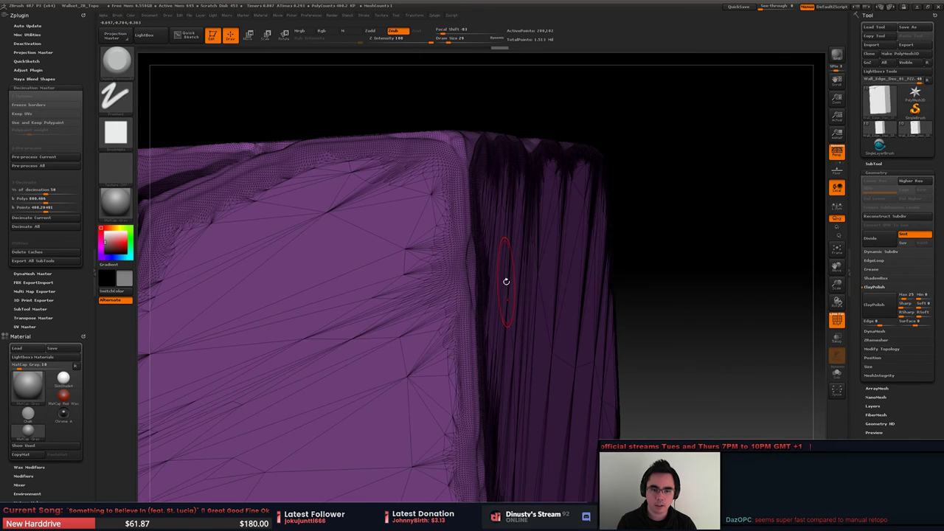
{"action": "right_click_drag", "start_coordinate": [507, 282], "coordinate": [432, 291]}
{"action": "key", "text": "shift+f"}
{"action": "mouse_move", "coordinate": [635, 314]}
{"action": "right_mouse_down"}
{"action": "mouse_move", "coordinate": [582, 318]}
{"action": "mouse_move", "coordinate": [582, 331]}
{"action": "right_mouse_up"}
{"action": "key", "text": "shift+f"}
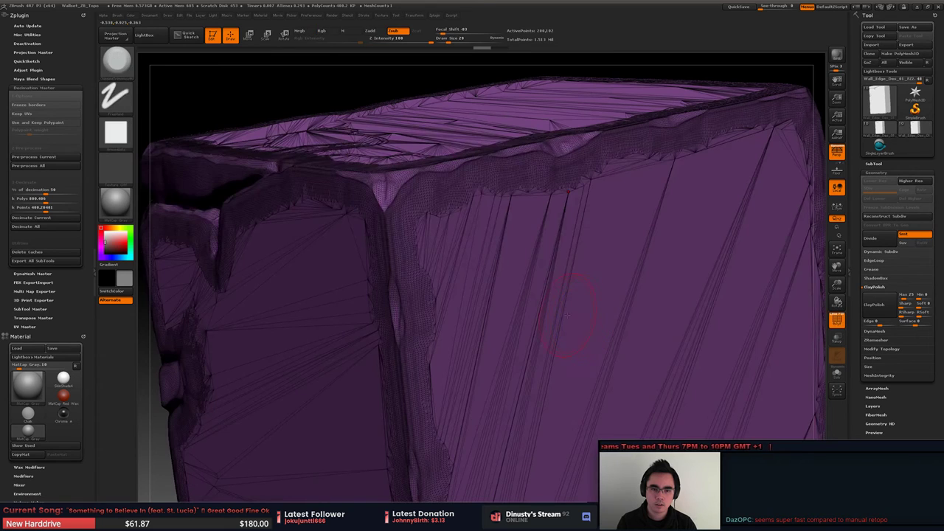
{"action": "key", "text": "shift+f"}
{"action": "left_click", "coordinate": [877, 309]}
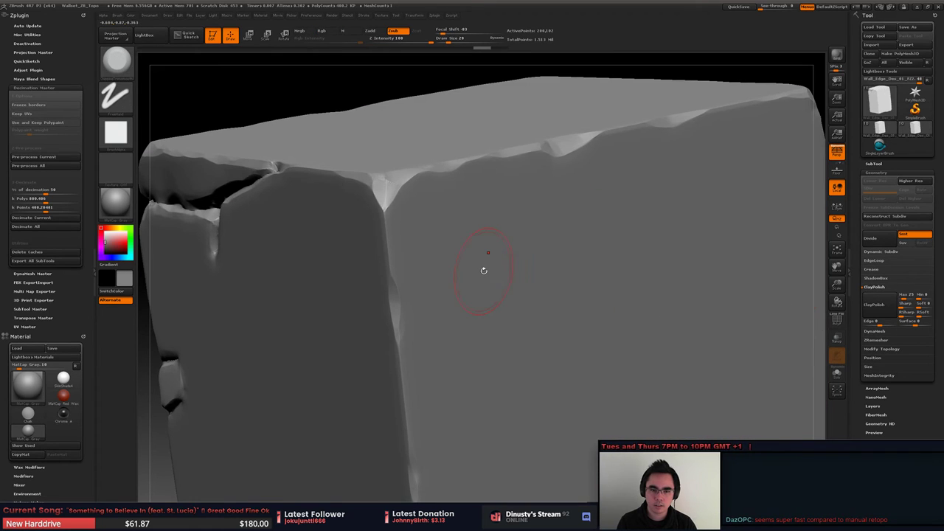
Step: Pre-process the polished block, decimate it at 50 percent and show its polyframe
{"action": "right_click_drag", "start_coordinate": [433, 204], "coordinate": [502, 207]}
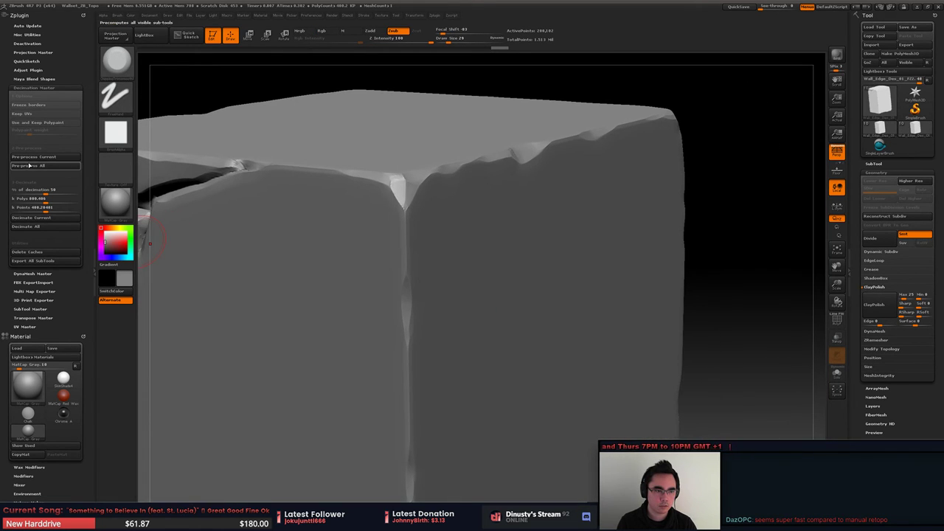
{"action": "left_click", "coordinate": [45, 157]}
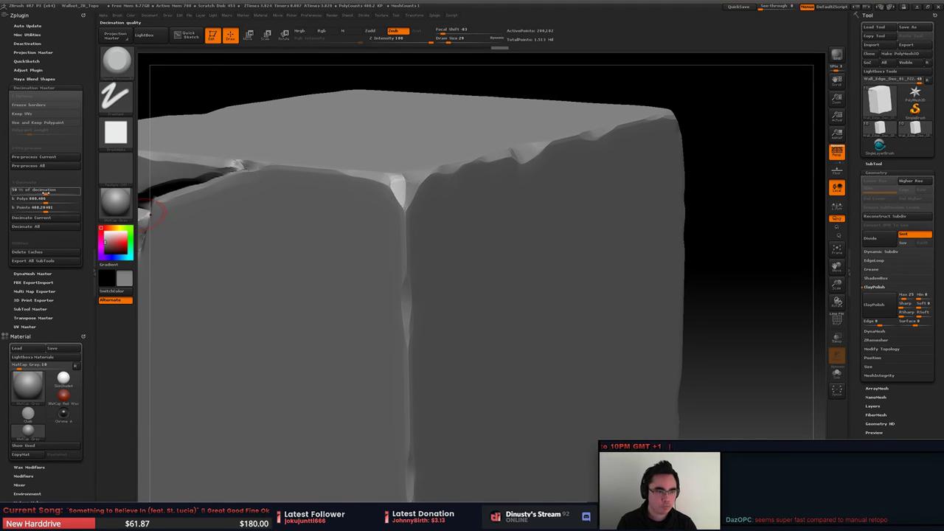
{"action": "left_click", "coordinate": [42, 220]}
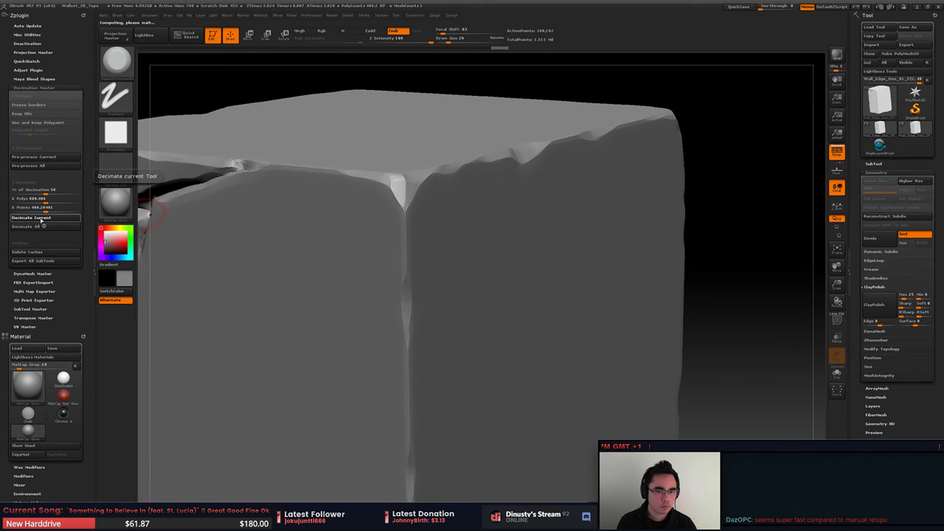
{"action": "key", "text": "shift"}
{"action": "key", "text": "shift+f"}
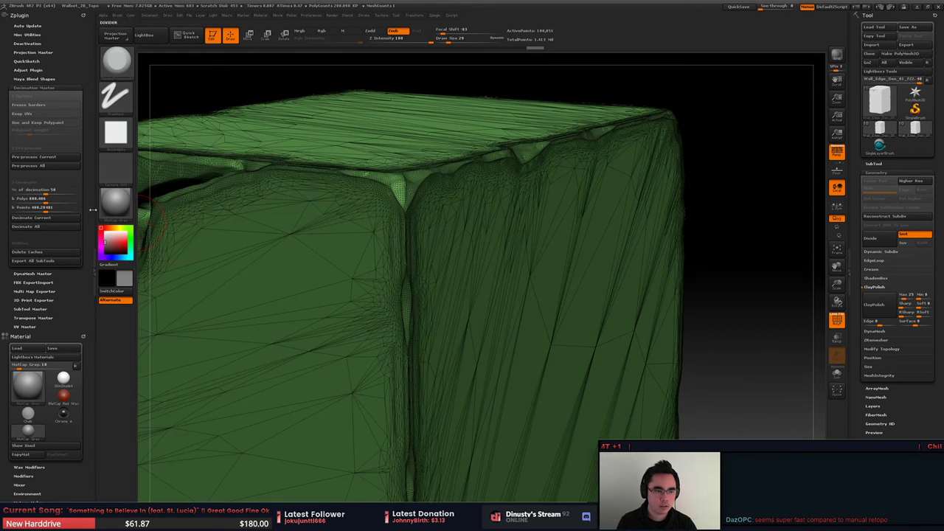
Step: Pre-process and decimate the block at 50 percent again, then decimate it at 25 percent and check the cracked corner
{"action": "left_click", "coordinate": [42, 157]}
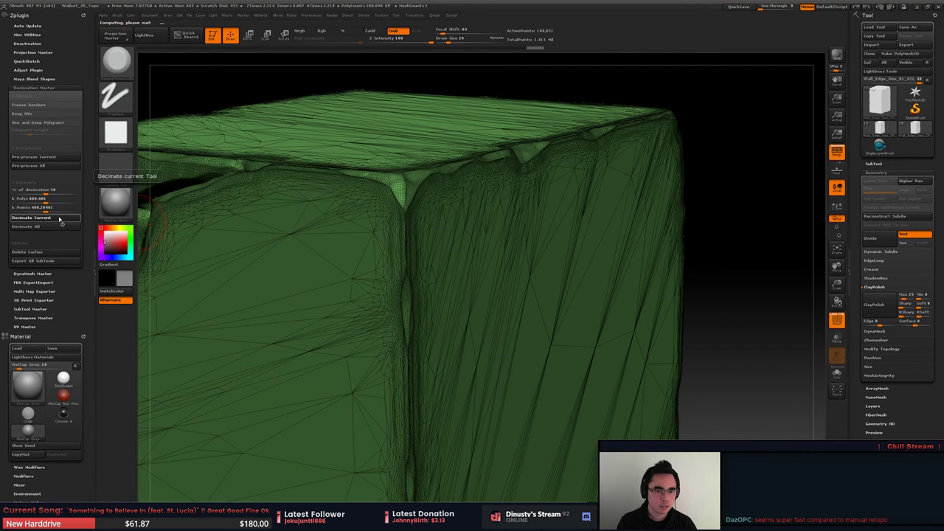
{"action": "left_click_drag", "start_coordinate": [46, 191], "coordinate": [39, 192]}
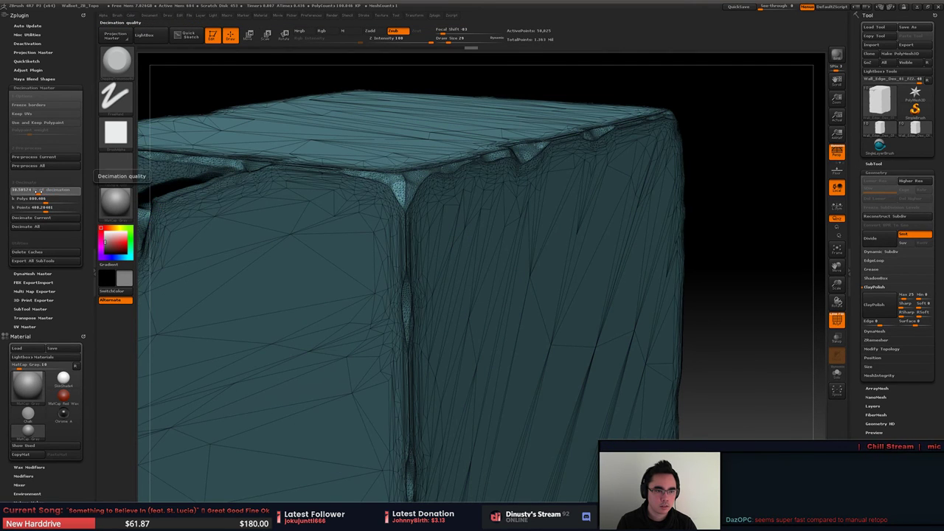
{"action": "left_click", "coordinate": [35, 192]}
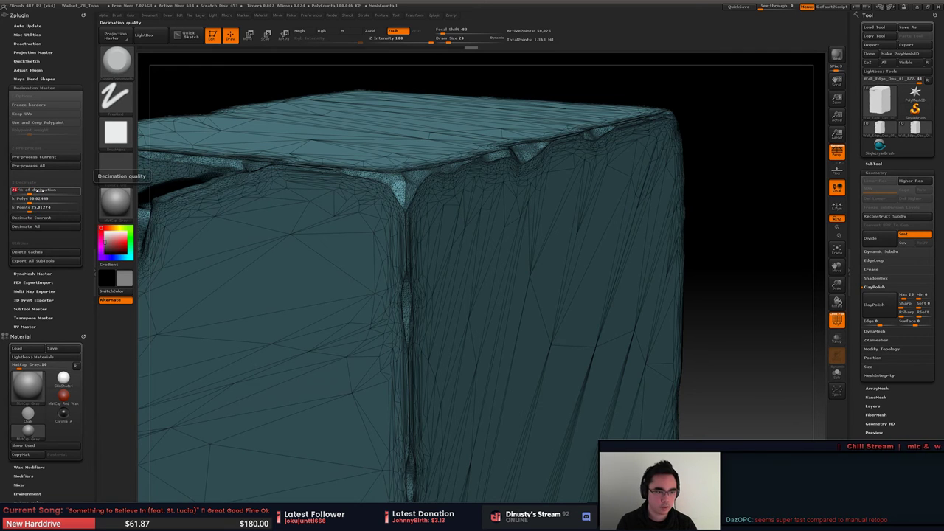
{"action": "left_click", "coordinate": [49, 220]}
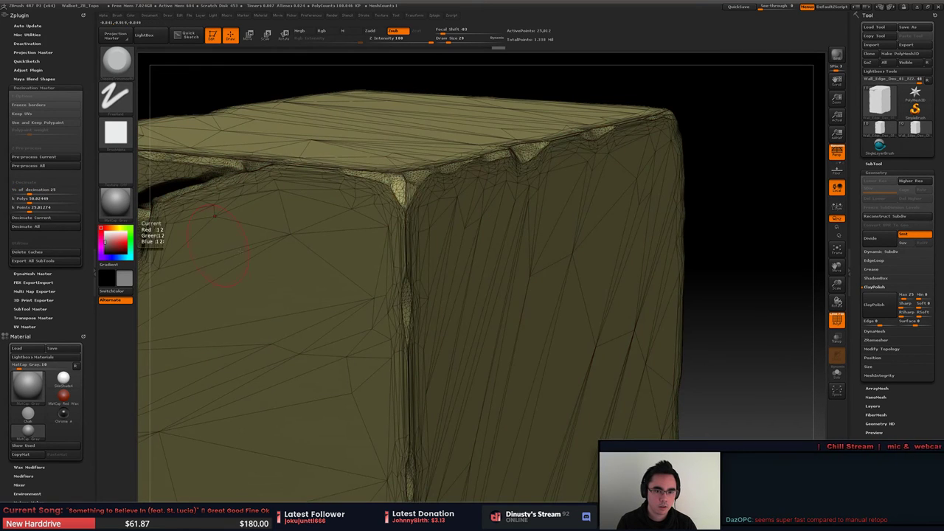
{"action": "key", "text": "shift+f"}
{"action": "right_click_drag", "start_coordinate": [290, 232], "coordinate": [360, 288]}
{"action": "mouse_move", "coordinate": [360, 287]}
{"action": "right_mouse_down", "text": "shift"}
{"action": "mouse_move", "coordinate": [346, 281]}
{"action": "mouse_move", "coordinate": [435, 285]}
{"action": "mouse_move", "coordinate": [419, 283]}
{"action": "mouse_move", "coordinate": [446, 301]}
{"action": "mouse_move", "coordinate": [430, 329]}
{"action": "mouse_move", "coordinate": [468, 299]}
{"action": "right_mouse_up", "text": "shift"}
{"action": "key", "text": "shift+f"}
{"action": "key", "text": "shift+f"}
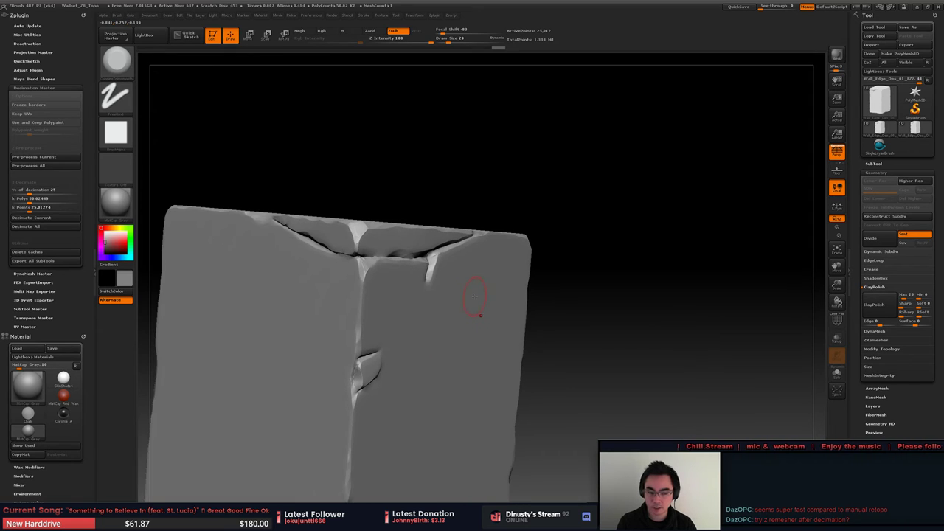
Step: Try to decimate the current block again at 25 percent without a new pre-process
{"action": "left_click", "coordinate": [34, 198]}
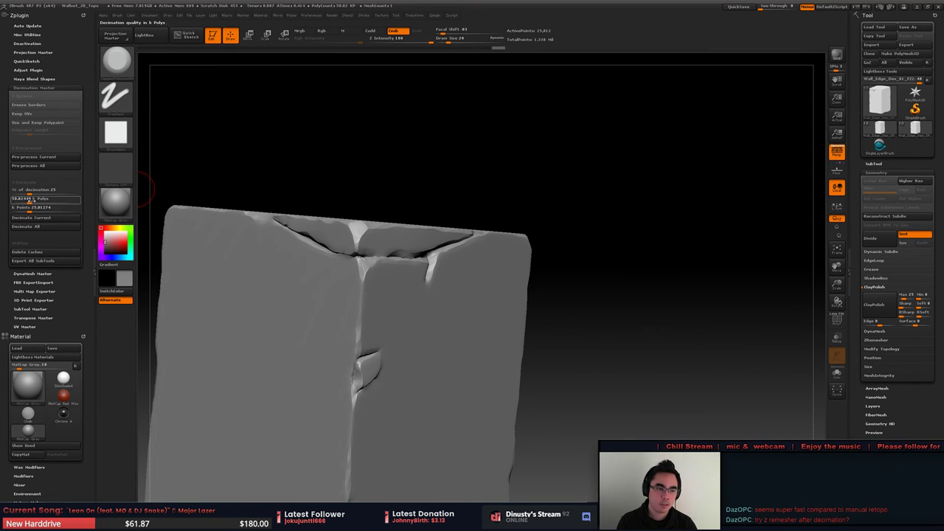
{"action": "key", "text": "Return"}
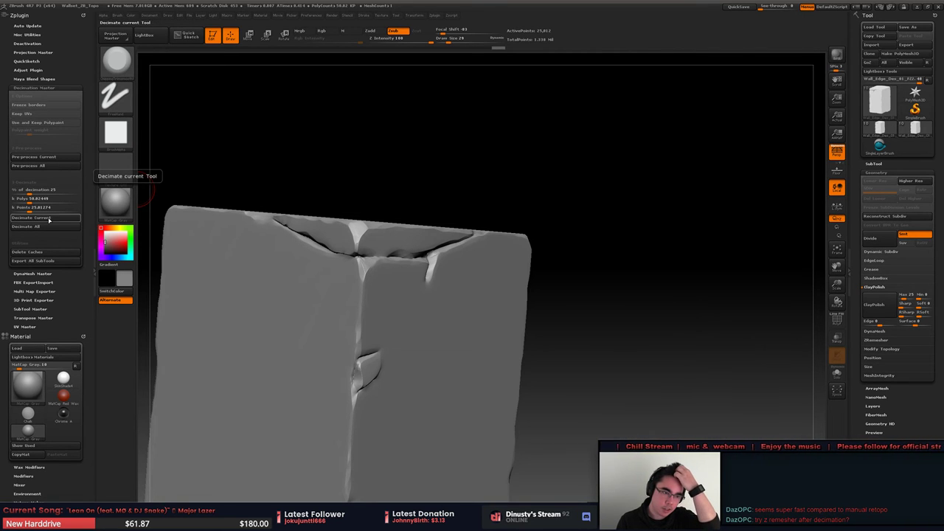
{"action": "left_click", "coordinate": [49, 220]}
Step: Pre-process and decimate the block at 25 percent, and check its edges and underside with and without the polyframe
{"action": "right_click_drag", "start_coordinate": [339, 272], "coordinate": [340, 280]}
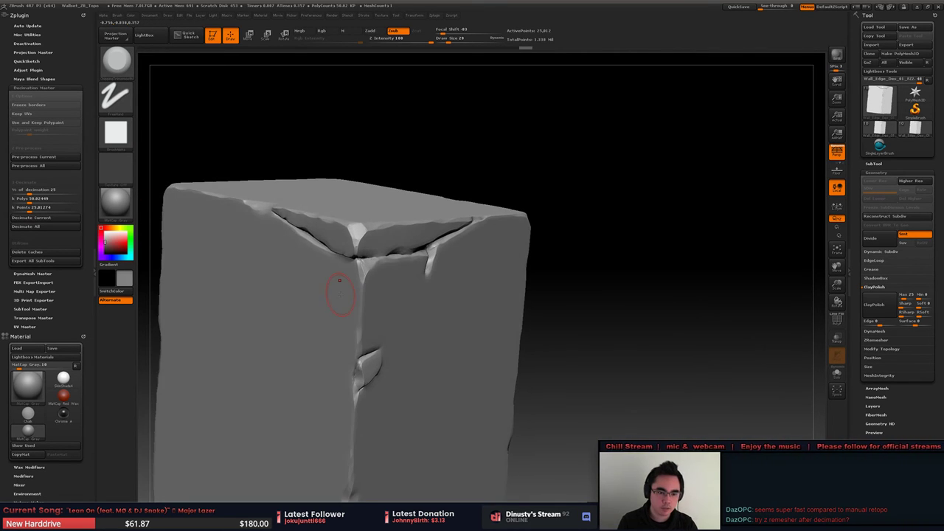
{"action": "key", "text": "shift+f"}
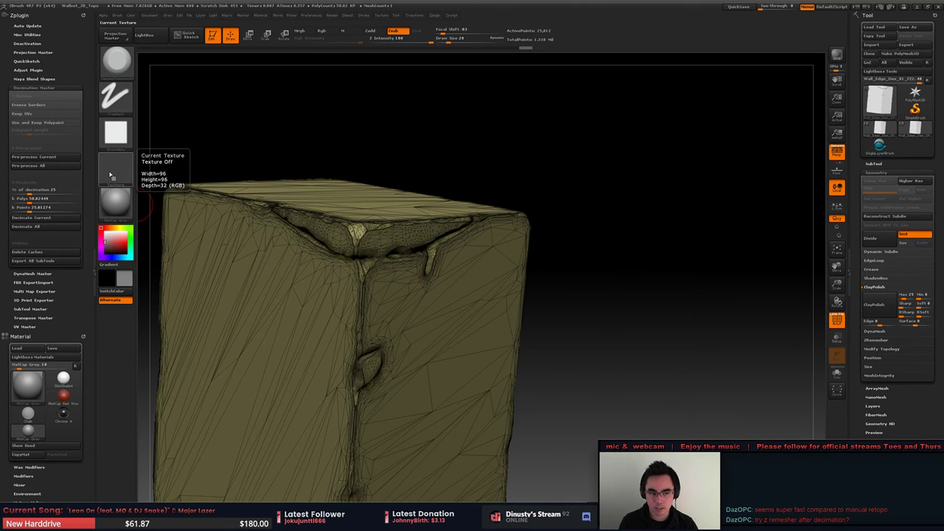
{"action": "left_click", "coordinate": [29, 208]}
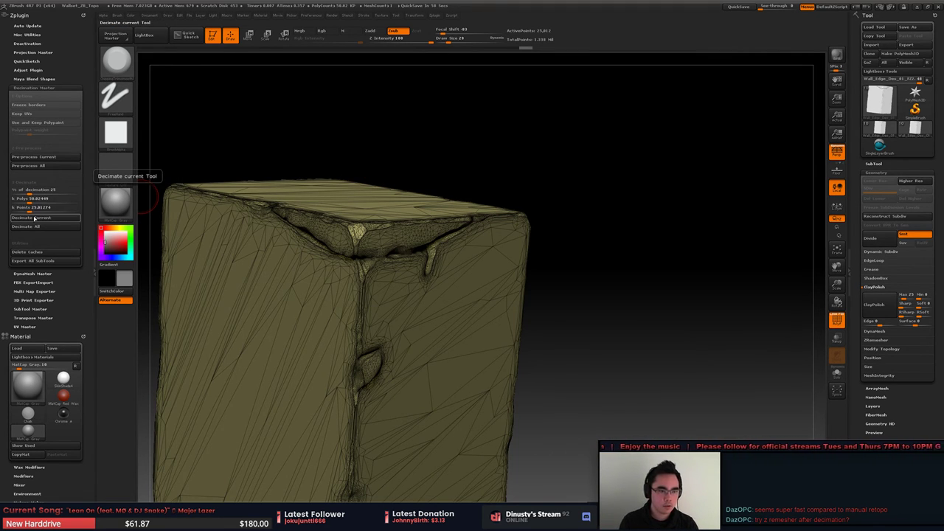
{"action": "left_click", "coordinate": [44, 157]}
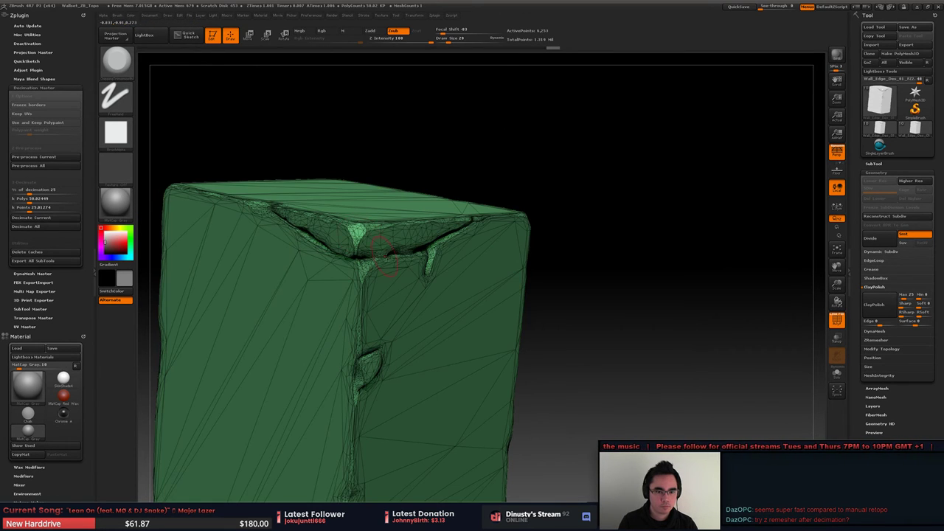
{"action": "mouse_move", "coordinate": [627, 280]}
{"action": "left_mouse_down"}
{"action": "mouse_move", "coordinate": [553, 292]}
{"action": "mouse_move", "coordinate": [428, 280]}
{"action": "left_mouse_up"}
{"action": "key", "text": "shift+f"}
{"action": "mouse_move", "coordinate": [649, 332]}
{"action": "left_mouse_down", "text": "alt"}
{"action": "mouse_move", "coordinate": [649, 177]}
{"action": "mouse_move", "coordinate": [635, 147]}
{"action": "mouse_move", "coordinate": [590, 126]}
{"action": "left_mouse_up", "text": "alt"}
{"action": "left_click_drag", "start_coordinate": [461, 231], "coordinate": [480, 330]}
{"action": "key", "text": "shift+f"}
{"action": "key", "text": "shift+f"}
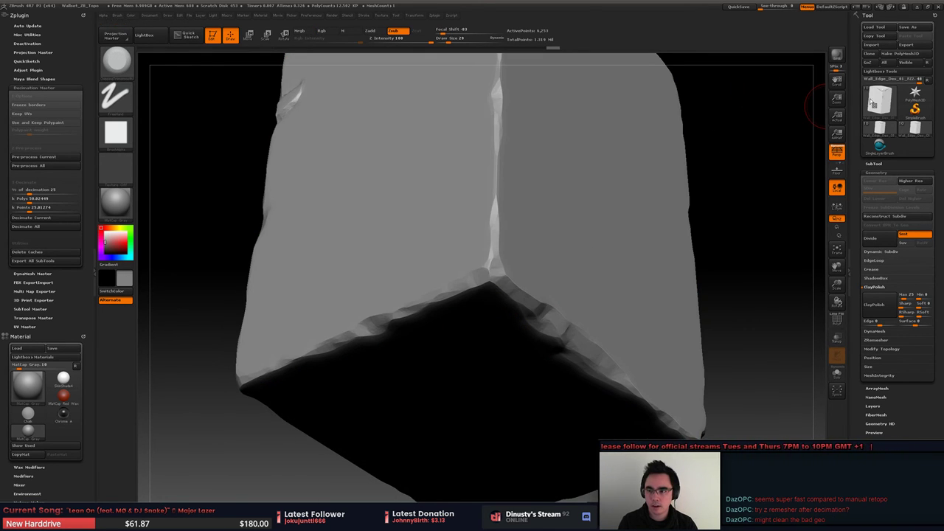
Step: Run another pre-process and 25 percent decimation on the block, then show the resulting polyframe
{"action": "mouse_move", "coordinate": [885, 100]}
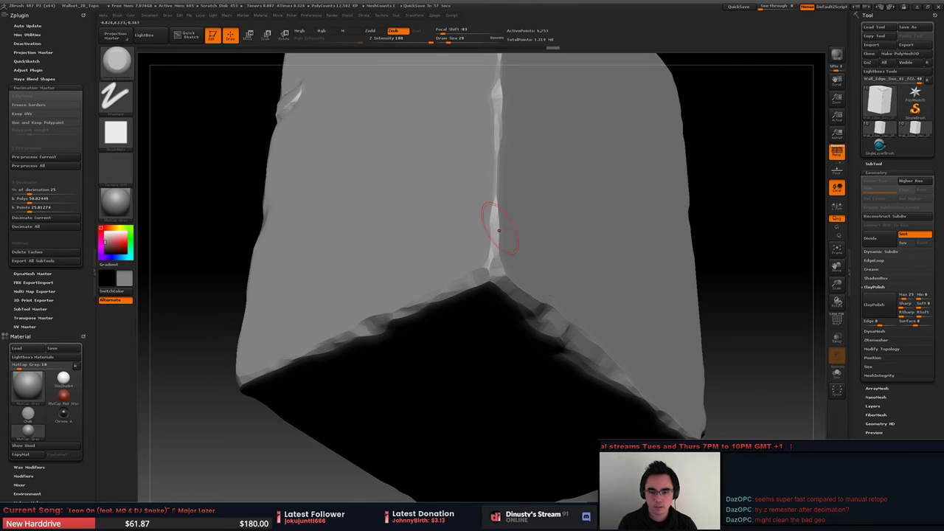
{"action": "key", "text": "shift+f"}
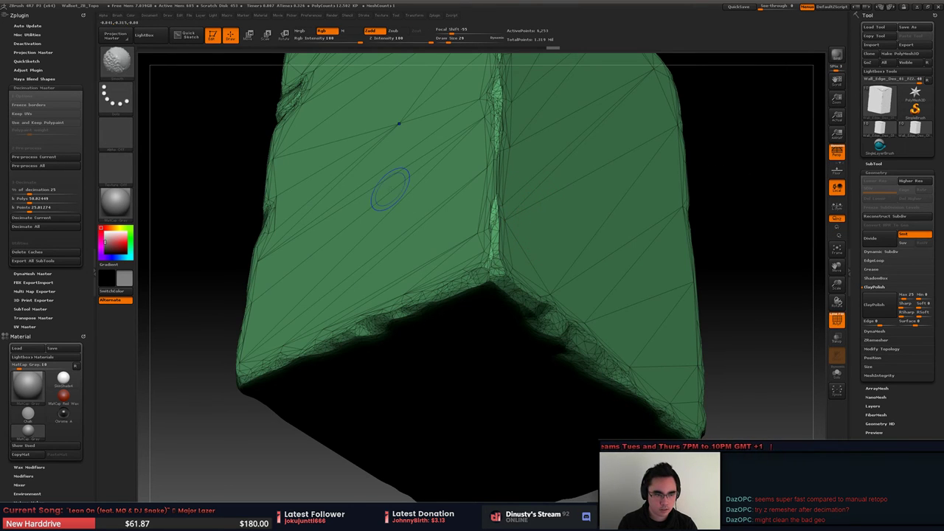
{"action": "key", "text": "shift+f"}
{"action": "right_click_drag", "start_coordinate": [384, 181], "coordinate": [415, 270], "text": "alt"}
{"action": "left_click", "coordinate": [45, 191]}
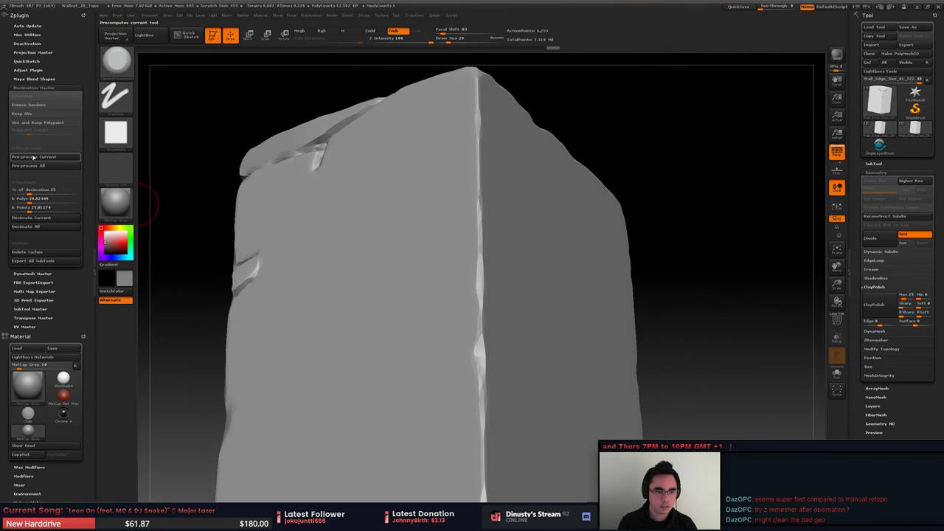
{"action": "left_click", "coordinate": [34, 157]}
{"action": "left_click", "coordinate": [48, 219]}
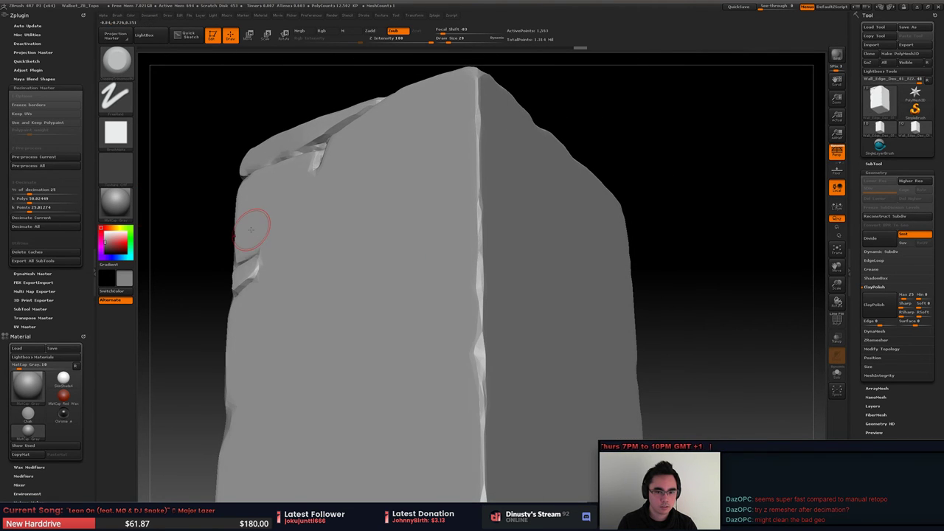
{"action": "key", "text": "shift+f"}
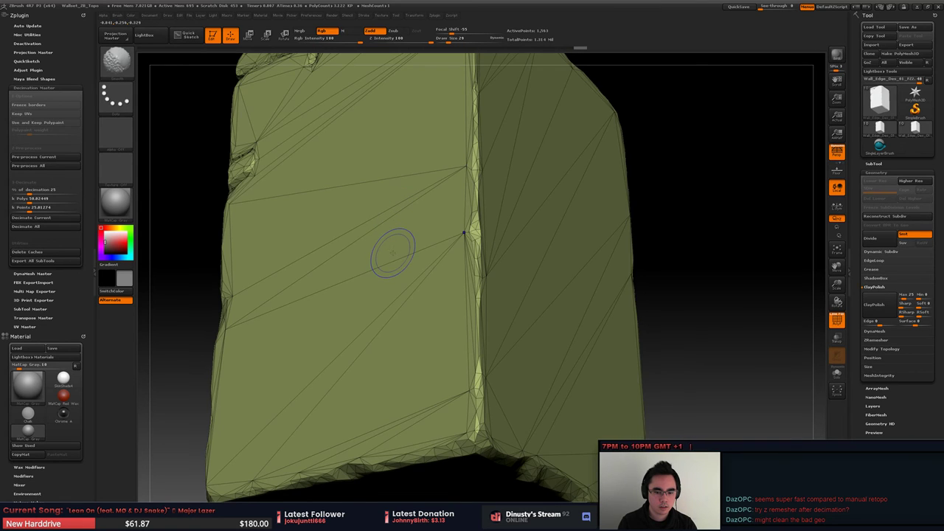
Step: Check the block's polygon count, pre-process it, and decimate it at about 61.5 percent
{"action": "key", "text": "shift"}
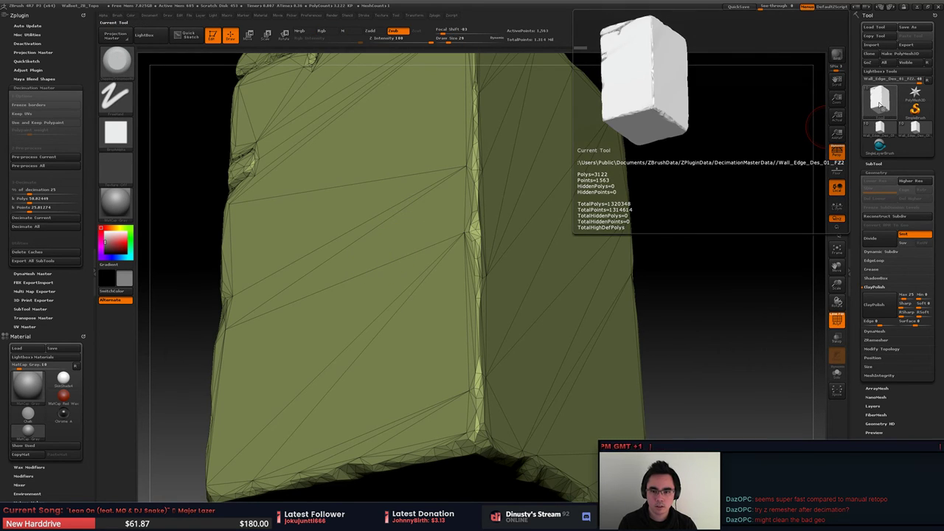
{"action": "left_click_drag", "start_coordinate": [738, 221], "coordinate": [459, 152], "text": "alt"}
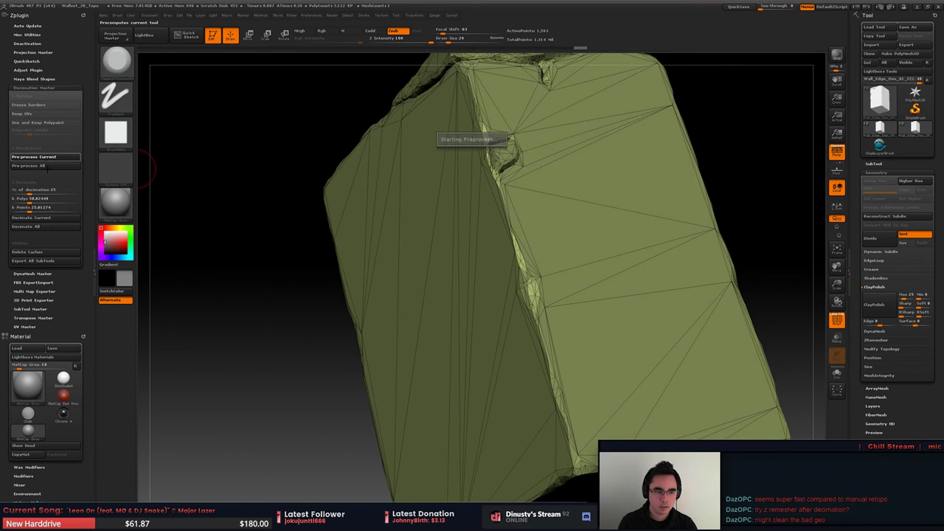
{"action": "left_click_drag", "start_coordinate": [48, 191], "coordinate": [53, 191]}
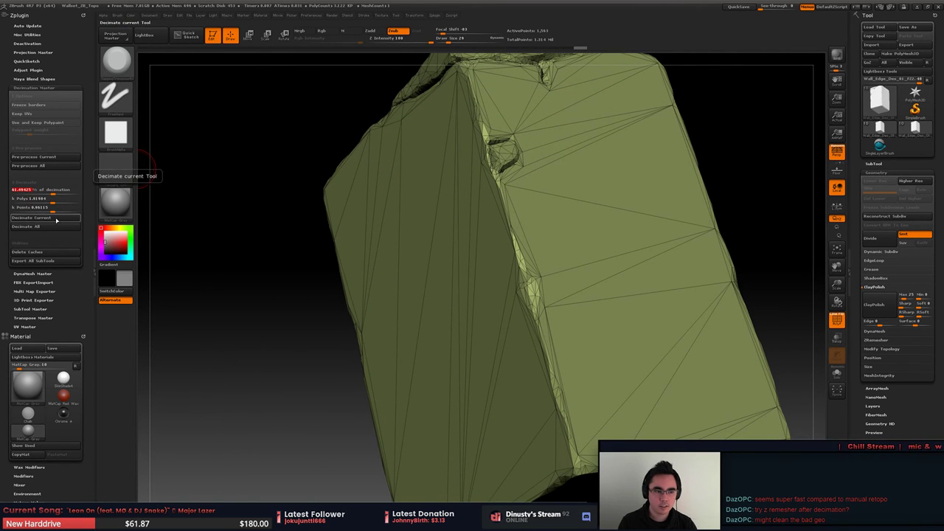
{"action": "left_click", "coordinate": [56, 219]}
Step: Examine the low-poly block's silhouette, large faces and cracked edge from several sides, with and without the polyframe
{"action": "left_click_drag", "start_coordinate": [529, 281], "coordinate": [489, 231]}
{"action": "key", "text": "shift+f"}
{"action": "left_click_drag", "start_coordinate": [578, 278], "coordinate": [485, 251]}
{"action": "key", "text": "shift+f"}
{"action": "right_click_drag", "start_coordinate": [433, 300], "coordinate": [449, 241]}
{"action": "left_click_drag", "start_coordinate": [449, 240], "coordinate": [454, 259]}
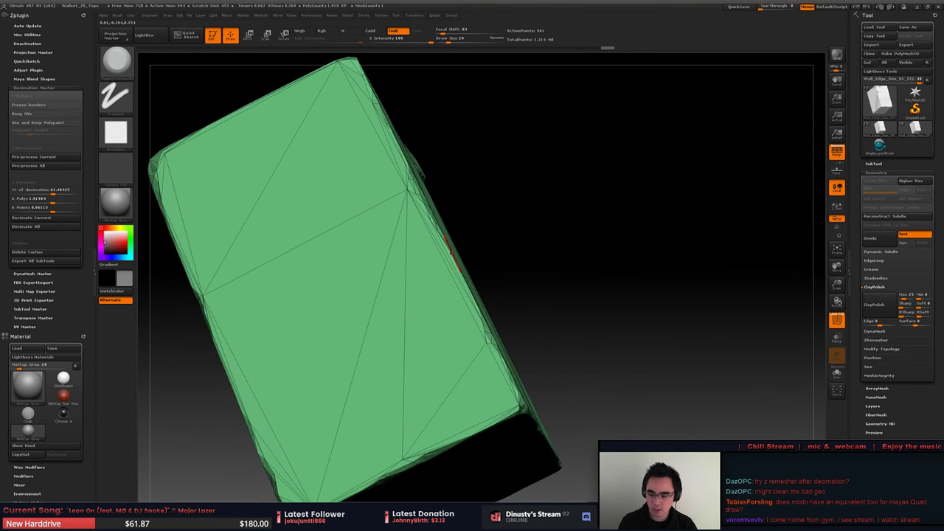
{"action": "left_click_drag", "start_coordinate": [487, 230], "coordinate": [490, 291], "text": "alt"}
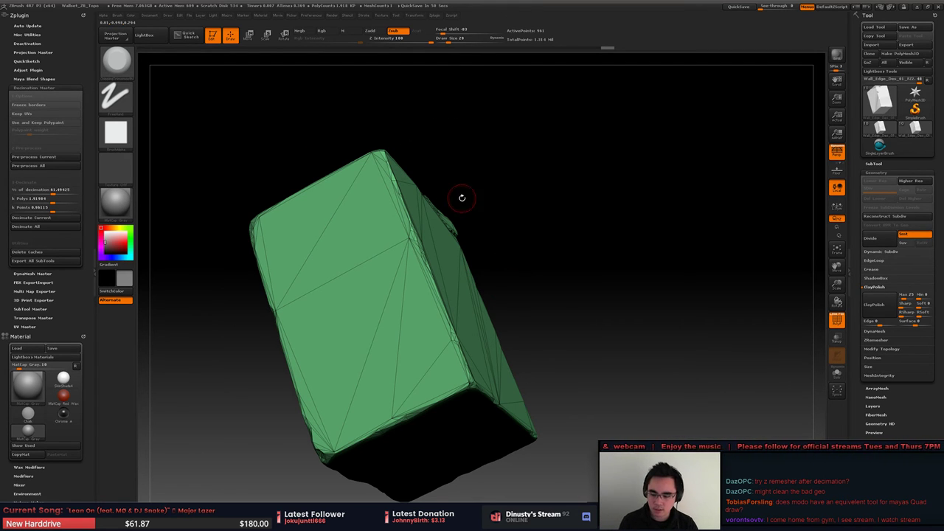
{"action": "mouse_move", "coordinate": [462, 198]}
{"action": "left_mouse_down"}
{"action": "mouse_move", "coordinate": [464, 166]}
{"action": "mouse_move", "coordinate": [442, 175]}
{"action": "mouse_move", "coordinate": [502, 185]}
{"action": "mouse_move", "coordinate": [472, 204]}
{"action": "left_mouse_up"}
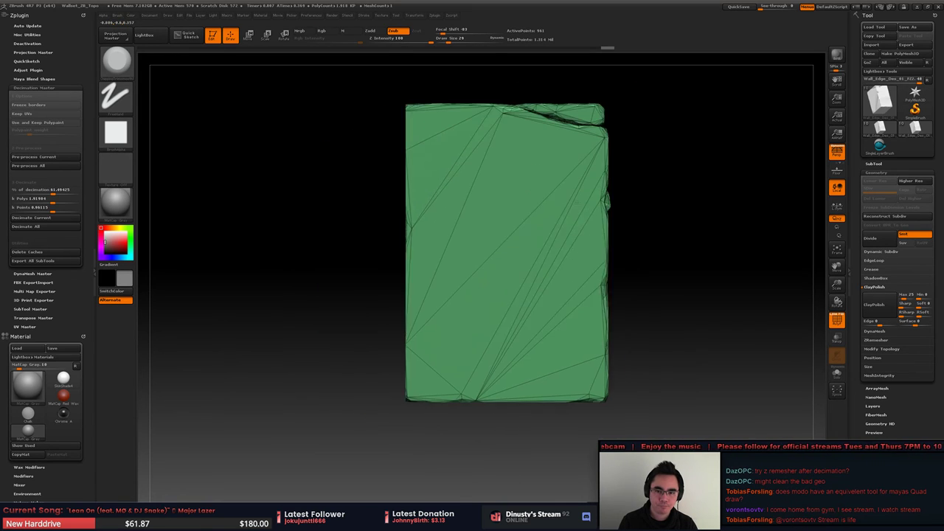
{"action": "right_click_drag", "start_coordinate": [561, 222], "coordinate": [475, 242]}
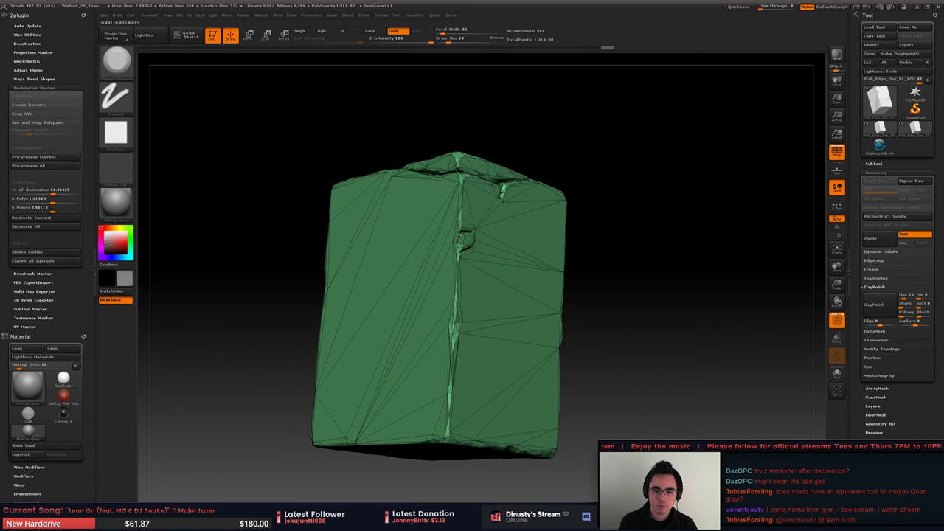
Step: Make the next cracked block, directly below the decimated one, the active subtool and hide its polyframe
{"action": "left_click", "coordinate": [879, 175]}
{"action": "left_click", "coordinate": [876, 164]}
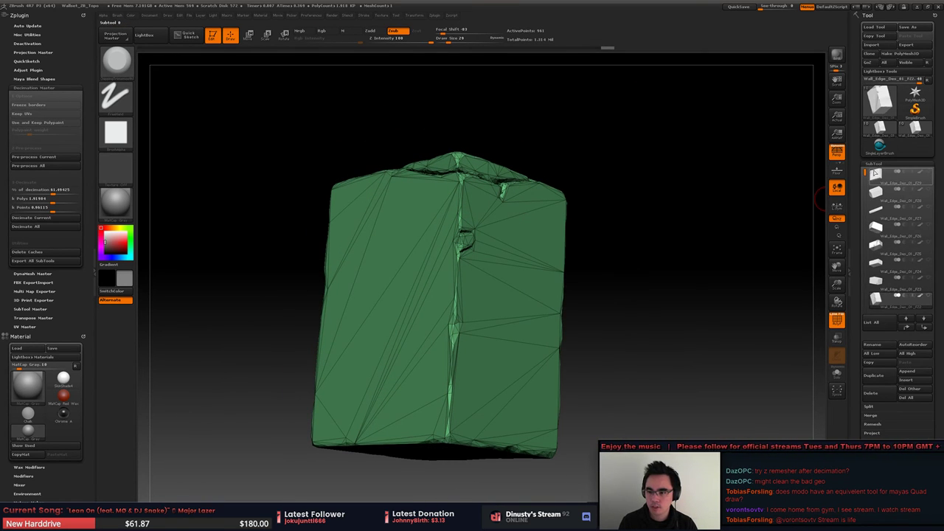
{"action": "scroll", "coordinate": [876, 177], "scroll_direction": "down", "scroll_amount": 5}
{"action": "left_click", "coordinate": [877, 246]}
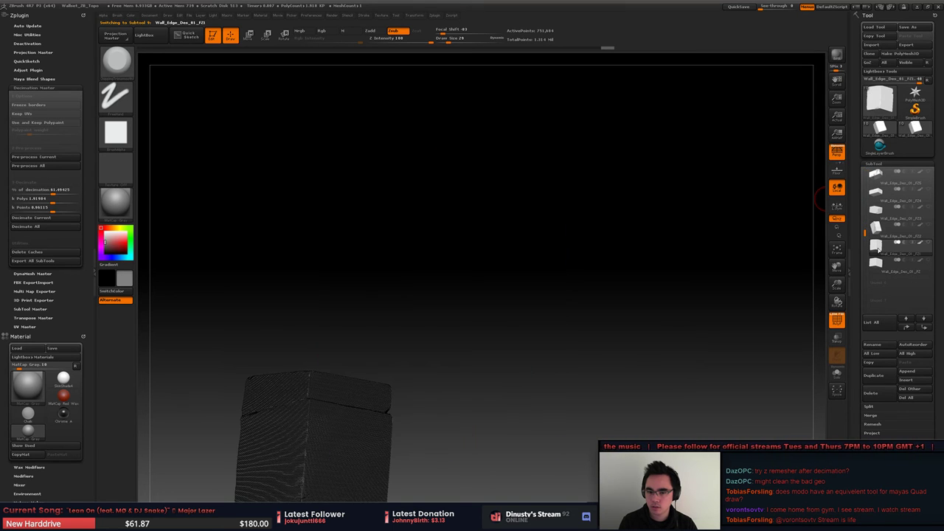
{"action": "mouse_move", "coordinate": [576, 346]}
{"action": "right_mouse_down"}
{"action": "mouse_move", "coordinate": [495, 384]}
{"action": "mouse_move", "coordinate": [613, 308]}
{"action": "mouse_move", "coordinate": [593, 374]}
{"action": "mouse_move", "coordinate": [560, 429]}
{"action": "mouse_move", "coordinate": [730, 152]}
{"action": "right_mouse_up"}
{"action": "key", "text": "shift+f"}
Step: Flatten and smooth the thin crack running from the block's vertical edge near the chipped bottom corner, using draw size 16
{"action": "right_click_drag", "start_coordinate": [645, 276], "coordinate": [797, 140], "text": "alt"}
{"action": "right_click_drag", "start_coordinate": [649, 421], "coordinate": [590, 325], "text": "ctrl"}
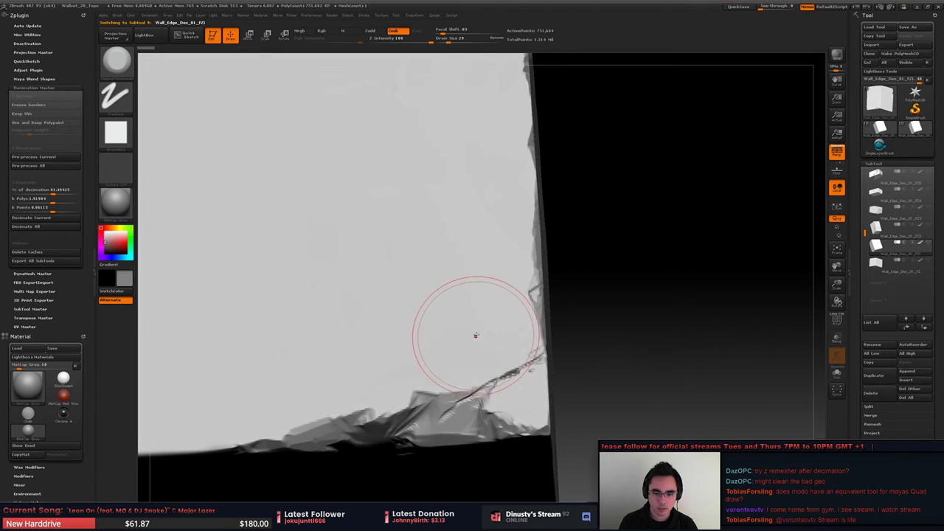
{"action": "key", "text": "space"}
{"action": "mouse_move", "coordinate": [480, 329]}
{"action": "left_mouse_down"}
{"action": "mouse_move", "coordinate": [472, 356]}
{"action": "mouse_move", "coordinate": [507, 363]}
{"action": "mouse_move", "coordinate": [509, 335]}
{"action": "mouse_move", "coordinate": [507, 343]}
{"action": "mouse_move", "coordinate": [470, 332]}
{"action": "left_mouse_up"}
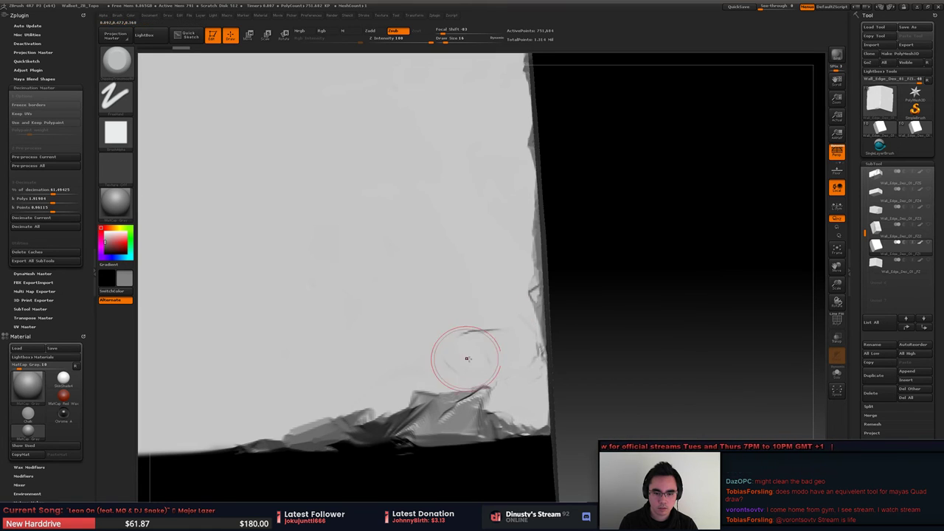
{"action": "right_click_drag", "start_coordinate": [467, 359], "coordinate": [479, 322]}
{"action": "mouse_move", "coordinate": [479, 323]}
{"action": "left_mouse_down", "text": "shift"}
{"action": "mouse_move", "coordinate": [478, 336]}
{"action": "mouse_move", "coordinate": [497, 344]}
{"action": "left_mouse_up", "text": "shift"}
{"action": "left_click_drag", "start_coordinate": [497, 344], "coordinate": [510, 354], "text": "shift"}
{"action": "mouse_move", "coordinate": [642, 354]}
{"action": "right_mouse_down"}
{"action": "mouse_move", "coordinate": [585, 374]}
{"action": "mouse_move", "coordinate": [526, 367]}
{"action": "right_mouse_up"}
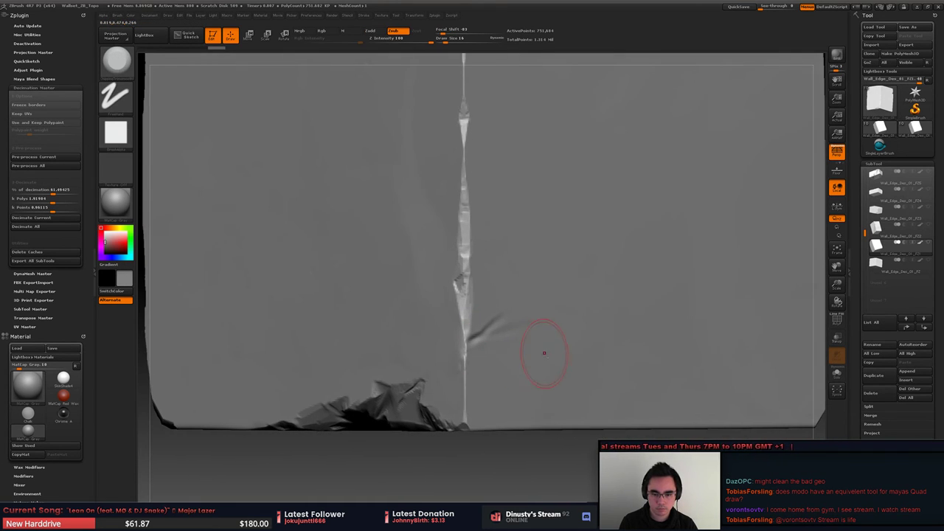
{"action": "left_click_drag", "start_coordinate": [496, 325], "coordinate": [473, 344]}
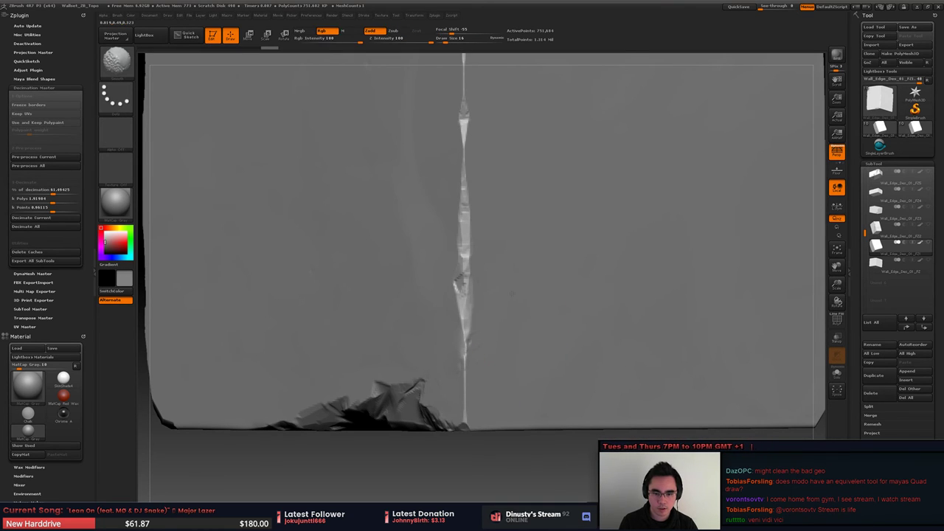
Step: Flatten the thin cracks branching off just below the horizontal split on the block's faces, using draw size 9
{"action": "key", "text": "f"}
{"action": "right_click_drag", "start_coordinate": [509, 299], "coordinate": [538, 200]}
{"action": "key", "text": "space"}
{"action": "mouse_move", "coordinate": [538, 200]}
{"action": "left_mouse_down"}
{"action": "mouse_move", "coordinate": [546, 177]}
{"action": "mouse_move", "coordinate": [483, 178]}
{"action": "mouse_move", "coordinate": [529, 171]}
{"action": "mouse_move", "coordinate": [421, 188]}
{"action": "left_mouse_up"}
{"action": "right_click_drag", "start_coordinate": [423, 249], "coordinate": [388, 239]}
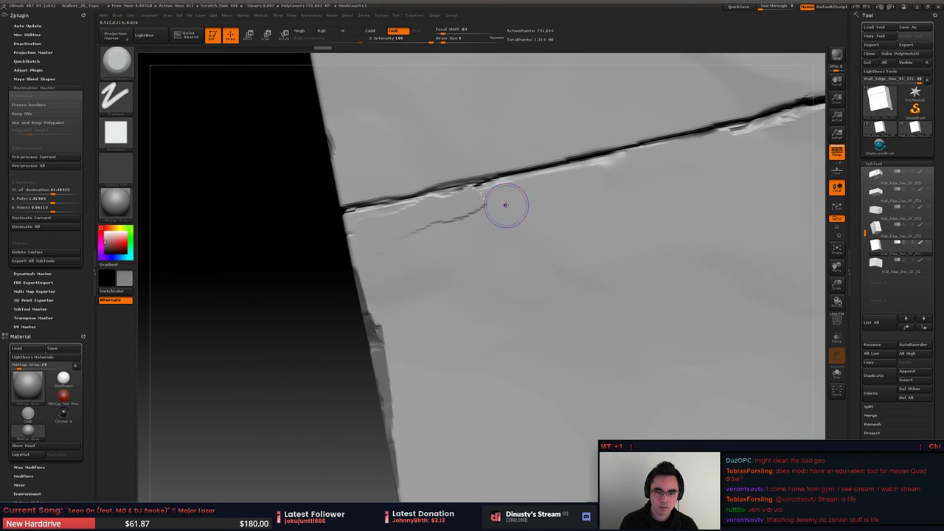
{"action": "mouse_move", "coordinate": [506, 205]}
{"action": "left_mouse_down", "text": "shift"}
{"action": "mouse_move", "coordinate": [421, 211]}
{"action": "mouse_move", "coordinate": [477, 218]}
{"action": "left_mouse_up", "text": "shift"}
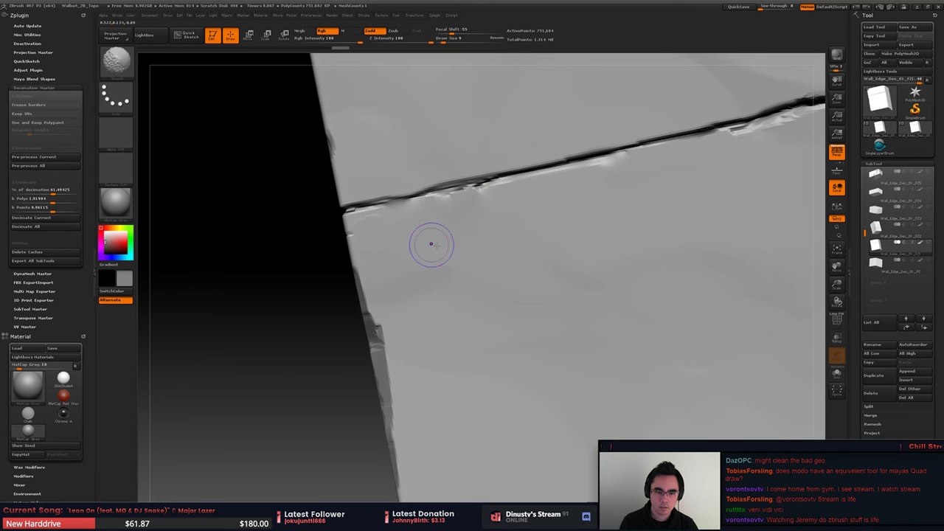
{"action": "right_click_drag", "start_coordinate": [427, 245], "coordinate": [421, 221]}
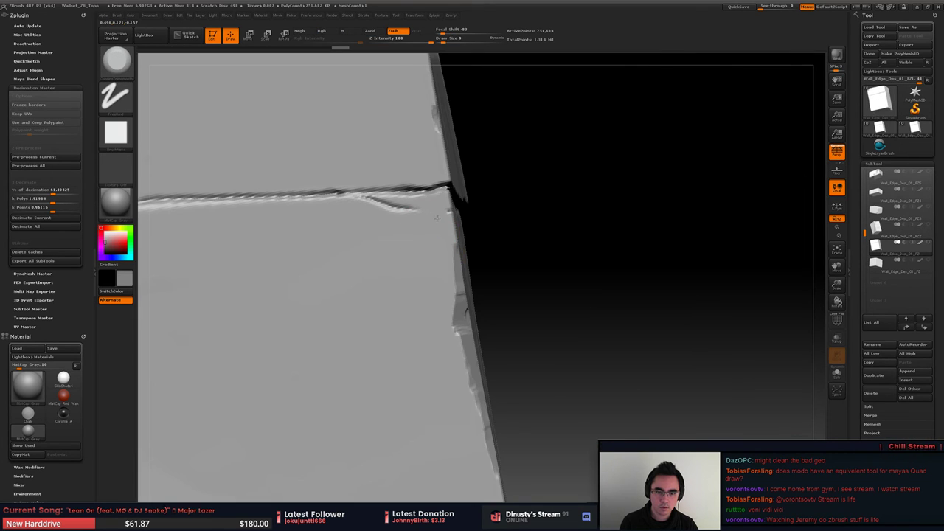
{"action": "left_click_drag", "start_coordinate": [415, 223], "coordinate": [373, 205]}
{"action": "mouse_move", "coordinate": [407, 251]}
{"action": "right_mouse_down"}
{"action": "mouse_move", "coordinate": [416, 277]}
{"action": "mouse_move", "coordinate": [422, 262]}
{"action": "mouse_move", "coordinate": [375, 253]}
{"action": "right_mouse_up"}
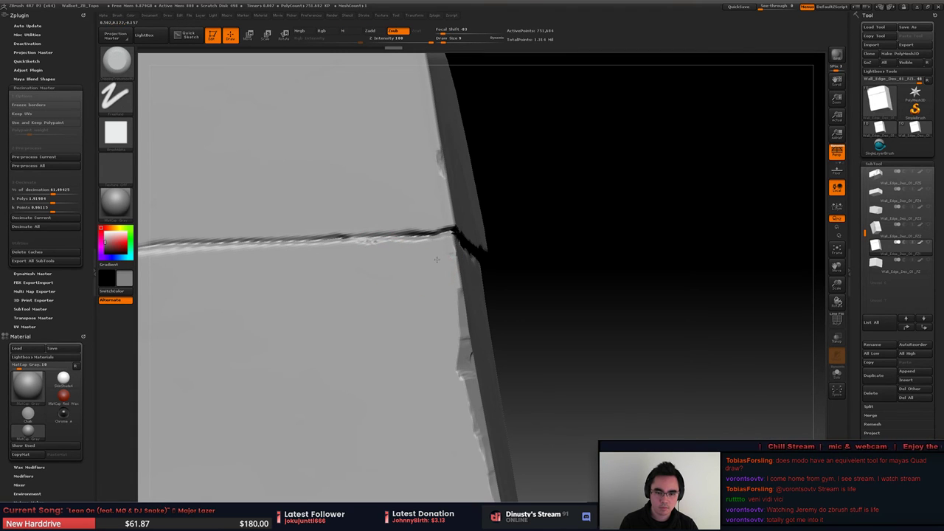
Step: Smooth the block's large lower face with a bigger brush
{"action": "right_click_drag", "start_coordinate": [437, 260], "coordinate": [317, 264]}
{"action": "right_click_drag", "start_coordinate": [483, 270], "coordinate": [459, 236], "text": "alt"}
{"action": "key", "text": "space"}
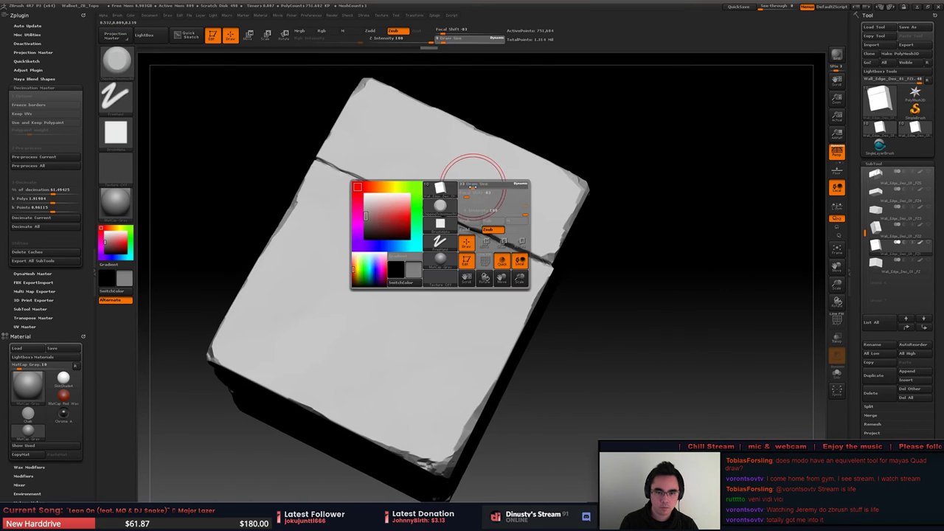
{"action": "mouse_move", "coordinate": [473, 187]}
{"action": "right_mouse_down"}
{"action": "mouse_move", "coordinate": [485, 217]}
{"action": "mouse_move", "coordinate": [472, 222]}
{"action": "right_mouse_up"}
{"action": "left_click_drag", "start_coordinate": [385, 357], "coordinate": [303, 349], "text": "shift"}
Step: Switch the material to MatCap Metal01 and inspect the block's faces and edges from other sides
{"action": "left_click", "coordinate": [115, 208]}
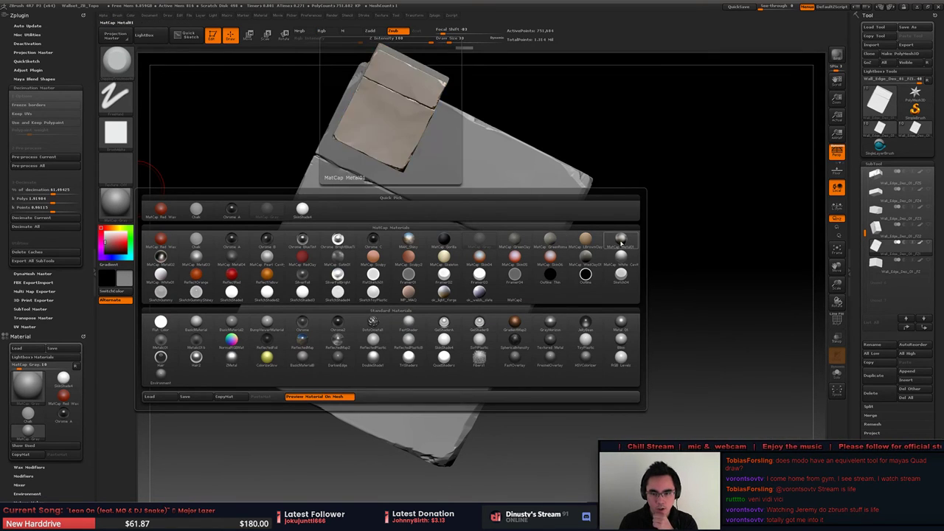
{"action": "left_click", "coordinate": [621, 240]}
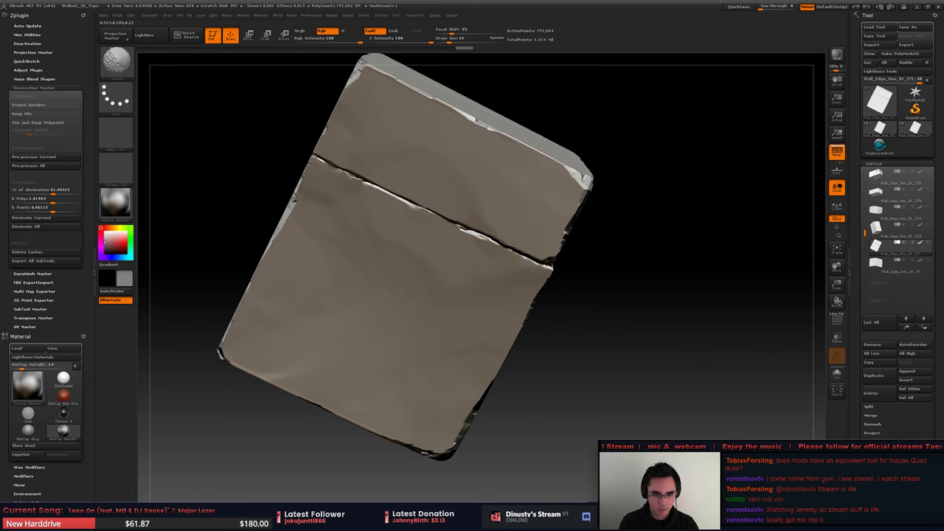
{"action": "mouse_move", "coordinate": [458, 250]}
{"action": "right_mouse_down", "text": "alt"}
{"action": "mouse_move", "coordinate": [470, 273]}
{"action": "mouse_move", "coordinate": [499, 292]}
{"action": "mouse_move", "coordinate": [472, 304]}
{"action": "mouse_move", "coordinate": [561, 251]}
{"action": "mouse_move", "coordinate": [346, 298]}
{"action": "right_mouse_up", "text": "alt"}
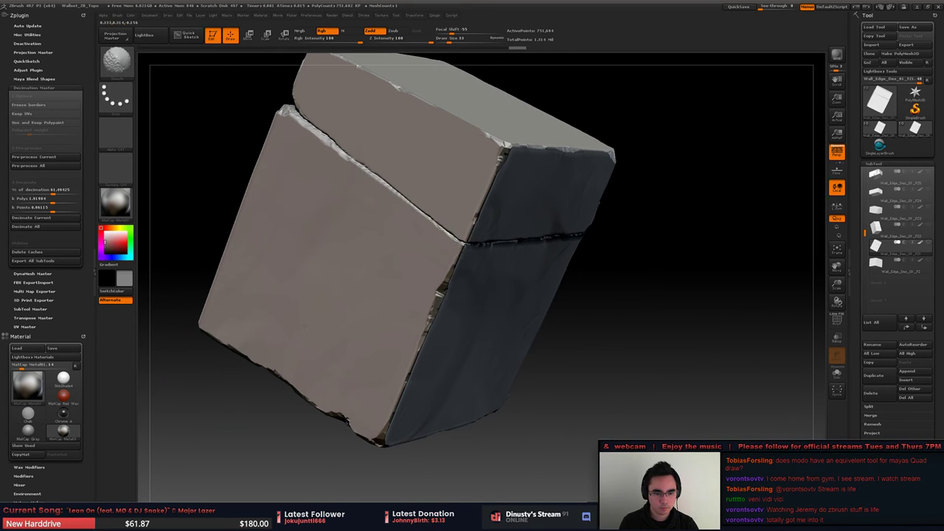
{"action": "right_click_drag", "start_coordinate": [362, 334], "coordinate": [404, 260]}
{"action": "mouse_move", "coordinate": [456, 192]}
{"action": "right_mouse_down"}
{"action": "mouse_move", "coordinate": [438, 188]}
{"action": "mouse_move", "coordinate": [455, 196]}
{"action": "right_mouse_up"}
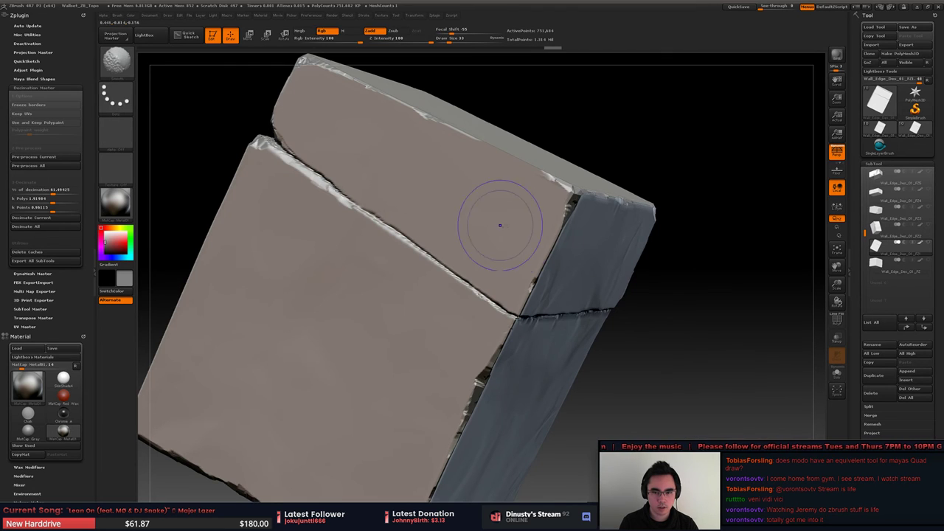
Step: Flatten and smooth the uneven areas on the block's large lower face, and check the neighbouring sides
{"action": "right_click_drag", "start_coordinate": [499, 224], "coordinate": [387, 258], "text": "ctrl"}
{"action": "mouse_move", "coordinate": [387, 257]}
{"action": "left_mouse_down"}
{"action": "mouse_move", "coordinate": [438, 263]}
{"action": "mouse_move", "coordinate": [346, 276]}
{"action": "left_mouse_up"}
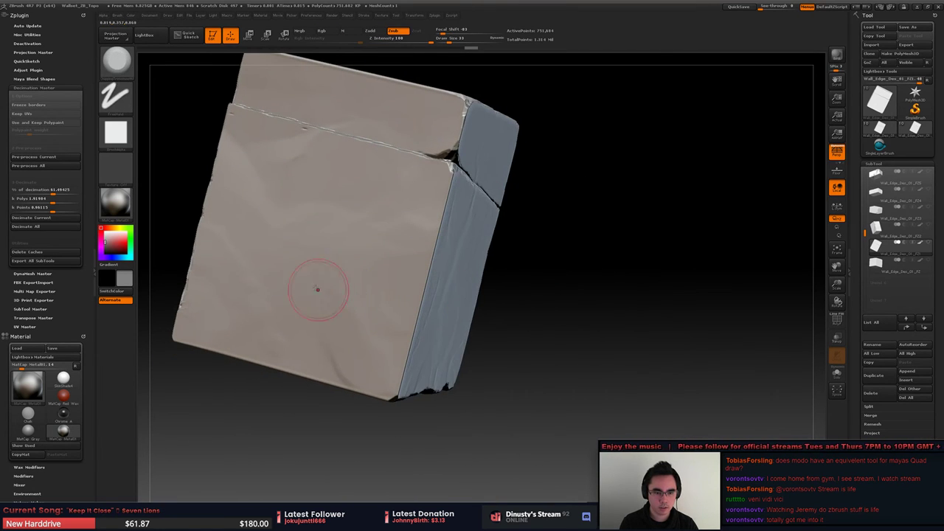
{"action": "left_click_drag", "start_coordinate": [295, 246], "coordinate": [293, 192], "text": "shift"}
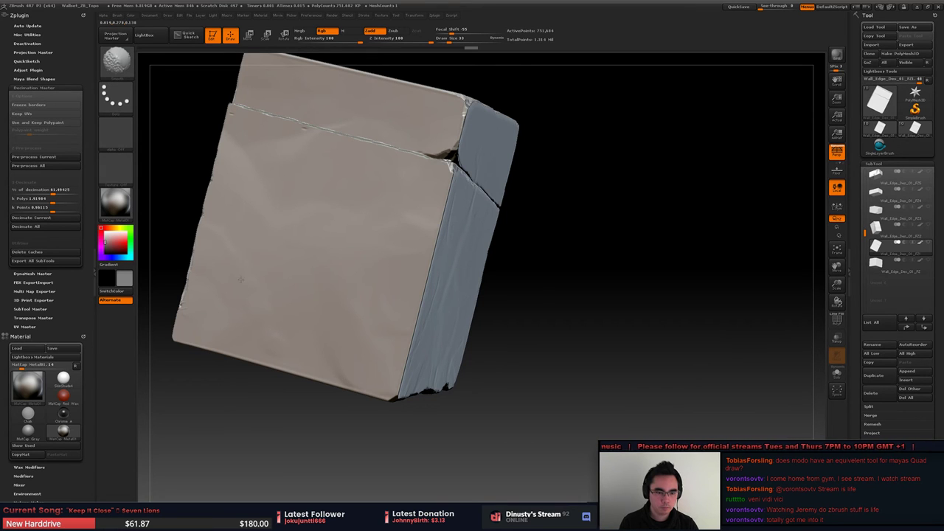
{"action": "right_click_drag", "start_coordinate": [292, 256], "coordinate": [359, 270], "text": "alt"}
{"action": "right_click_drag", "start_coordinate": [411, 255], "coordinate": [479, 292]}
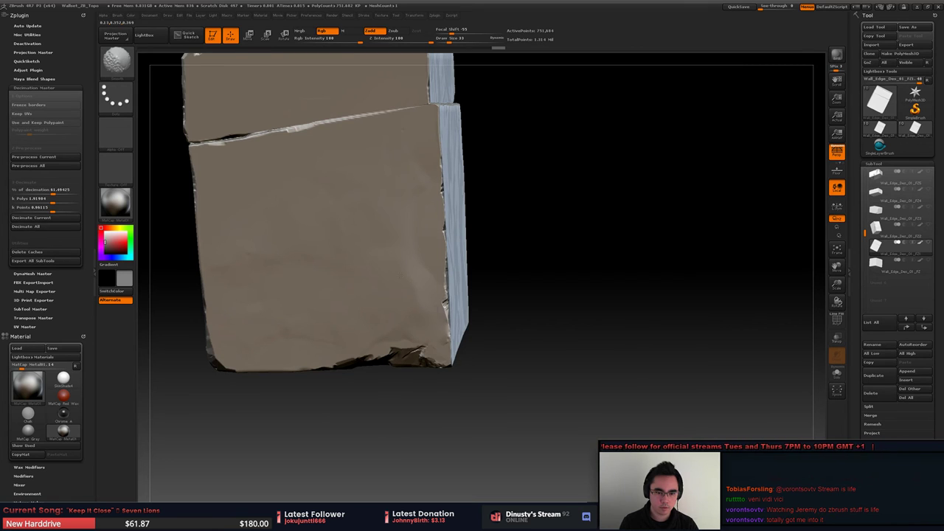
{"action": "mouse_move", "coordinate": [304, 237]}
{"action": "right_mouse_down"}
{"action": "mouse_move", "coordinate": [314, 244]}
{"action": "mouse_move", "coordinate": [326, 217]}
{"action": "right_mouse_up"}
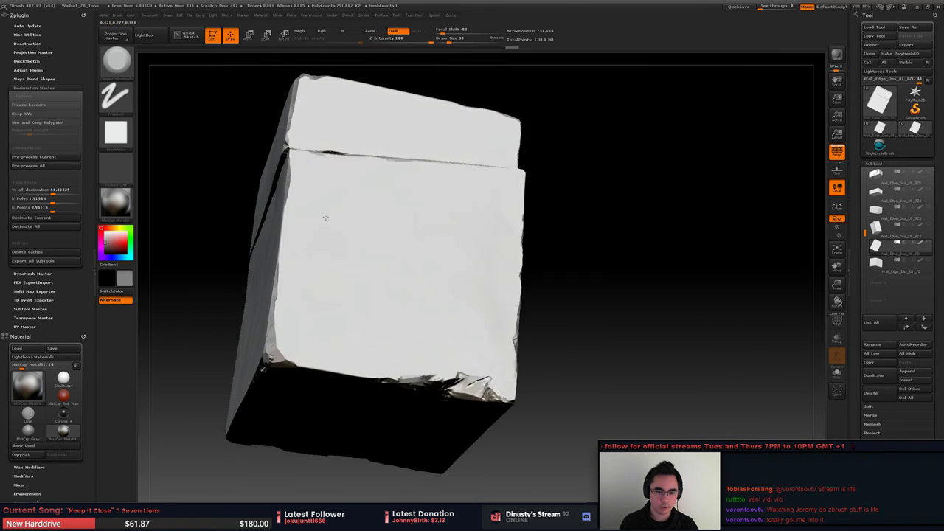
Step: Reduce the draw size to 3 at the chipped bottom edge and undo the last two brush strokes
{"action": "mouse_move", "coordinate": [350, 261]}
{"action": "right_mouse_down", "text": "alt"}
{"action": "mouse_move", "coordinate": [395, 240]}
{"action": "mouse_move", "coordinate": [442, 269]}
{"action": "mouse_move", "coordinate": [472, 229]}
{"action": "mouse_move", "coordinate": [489, 249]}
{"action": "right_mouse_up", "text": "alt"}
{"action": "key", "text": "space"}
{"action": "left_click_drag", "start_coordinate": [490, 250], "coordinate": [481, 248]}
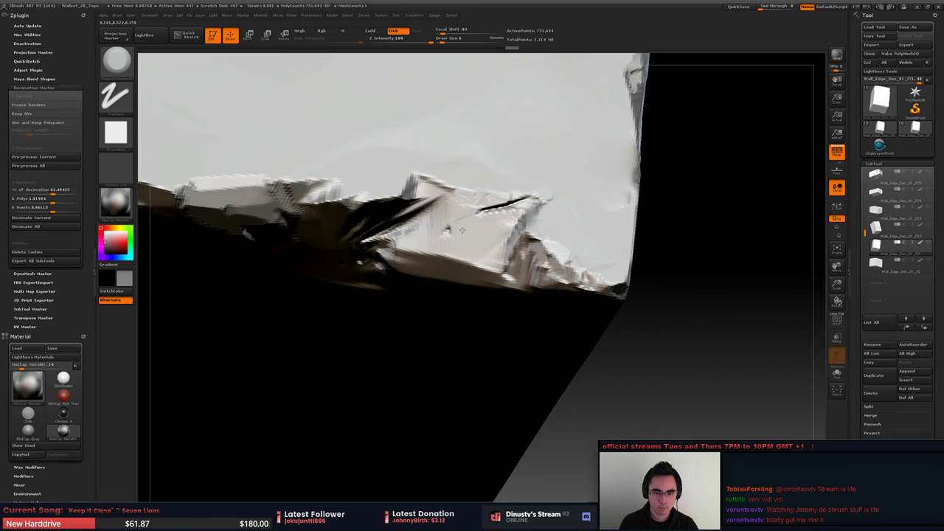
{"action": "key", "text": "space"}
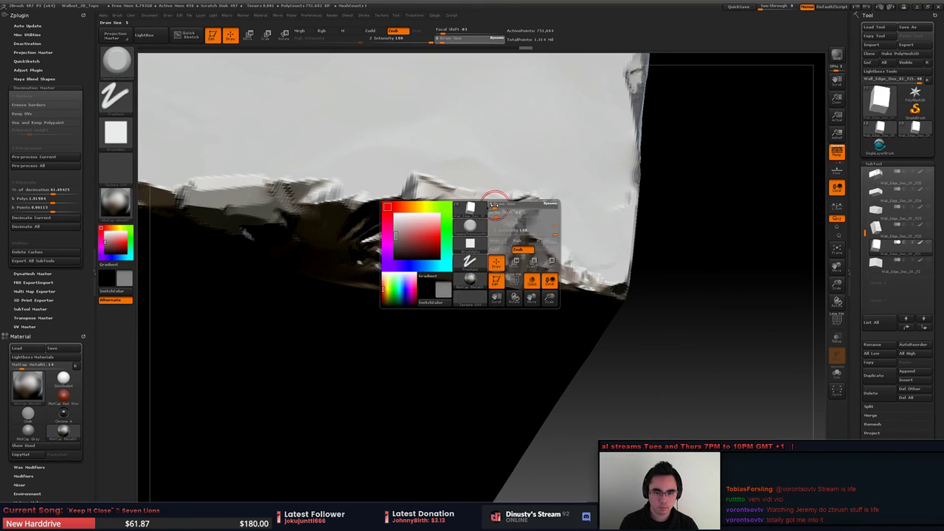
{"action": "mouse_move", "coordinate": [490, 205]}
{"action": "left_mouse_down"}
{"action": "mouse_move", "coordinate": [489, 214]}
{"action": "mouse_move", "coordinate": [533, 198]}
{"action": "mouse_move", "coordinate": [489, 211]}
{"action": "mouse_move", "coordinate": [507, 213]}
{"action": "left_mouse_up"}
{"action": "key", "text": "ctrl+z"}
{"action": "key", "text": "ctrl+z"}
Step: Flatten and smooth the fine cracks at the block's chipped bottom corner
{"action": "mouse_move", "coordinate": [508, 213]}
{"action": "right_mouse_down"}
{"action": "mouse_move", "coordinate": [509, 257]}
{"action": "mouse_move", "coordinate": [476, 250]}
{"action": "mouse_move", "coordinate": [453, 276]}
{"action": "mouse_move", "coordinate": [516, 225]}
{"action": "mouse_move", "coordinate": [527, 191]}
{"action": "right_mouse_up"}
{"action": "mouse_move", "coordinate": [527, 192]}
{"action": "right_mouse_down"}
{"action": "mouse_move", "coordinate": [427, 264]}
{"action": "mouse_move", "coordinate": [424, 296]}
{"action": "right_mouse_up"}
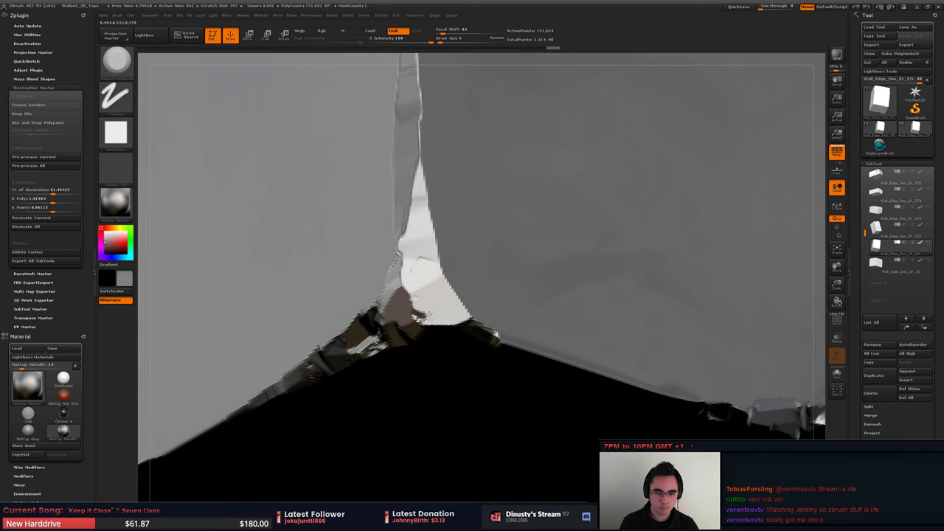
{"action": "left_click_drag", "start_coordinate": [420, 299], "coordinate": [453, 310]}
{"action": "mouse_move", "coordinate": [421, 262]}
{"action": "left_mouse_down", "text": "shift"}
{"action": "mouse_move", "coordinate": [430, 264]}
{"action": "mouse_move", "coordinate": [421, 272]}
{"action": "mouse_move", "coordinate": [429, 261]}
{"action": "left_mouse_up", "text": "shift"}
{"action": "left_click_drag", "start_coordinate": [431, 308], "coordinate": [445, 312], "text": "shift"}
{"action": "mouse_move", "coordinate": [445, 312]}
{"action": "right_mouse_down", "text": "ctrl"}
{"action": "mouse_move", "coordinate": [366, 233]}
{"action": "mouse_move", "coordinate": [390, 236]}
{"action": "mouse_move", "coordinate": [448, 272]}
{"action": "mouse_move", "coordinate": [347, 208]}
{"action": "right_mouse_up", "text": "ctrl"}
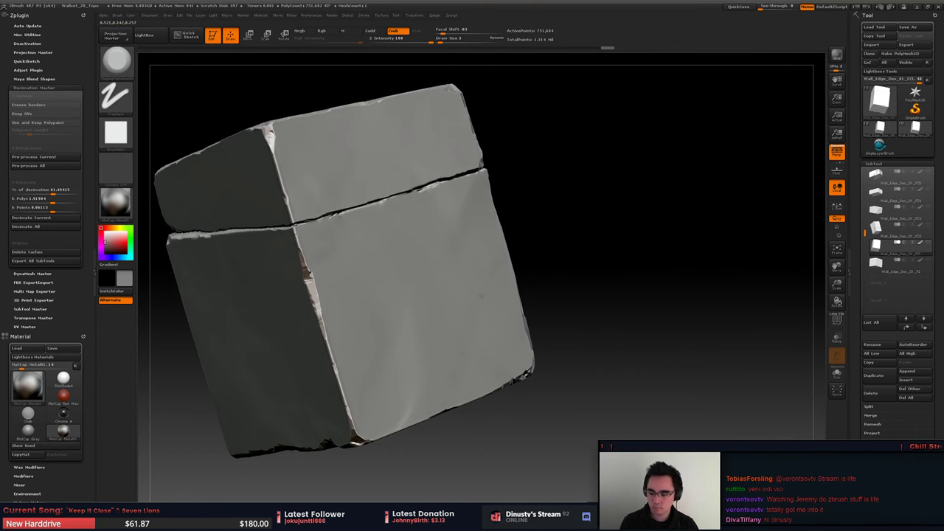
Step: Check the block's mesh with the polyframe and pre-process the block for decimation
{"action": "right_click_drag", "start_coordinate": [481, 293], "coordinate": [442, 368]}
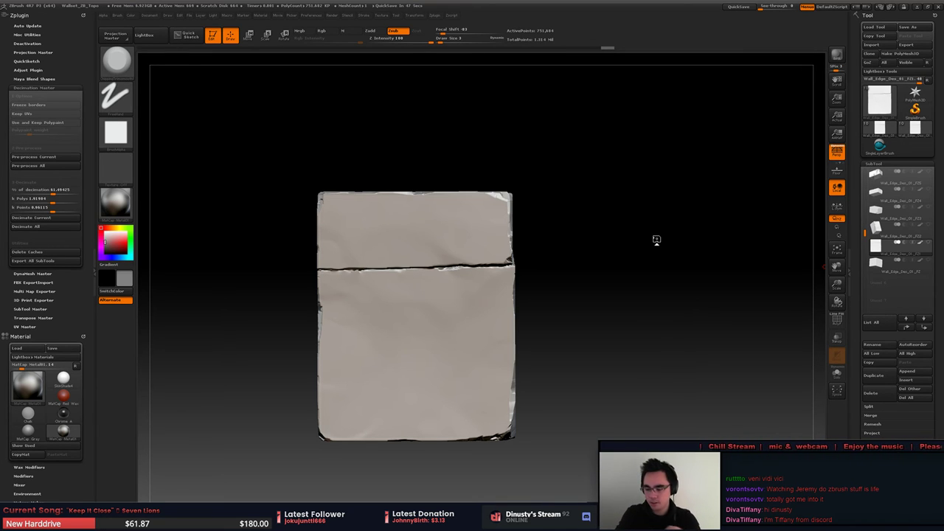
{"action": "mouse_move", "coordinate": [587, 279]}
{"action": "left_mouse_down"}
{"action": "mouse_move", "coordinate": [645, 302]}
{"action": "mouse_move", "coordinate": [645, 325]}
{"action": "mouse_move", "coordinate": [598, 332]}
{"action": "mouse_move", "coordinate": [632, 343]}
{"action": "left_mouse_up"}
{"action": "key", "text": "shift+f"}
{"action": "key", "text": "shift+f"}
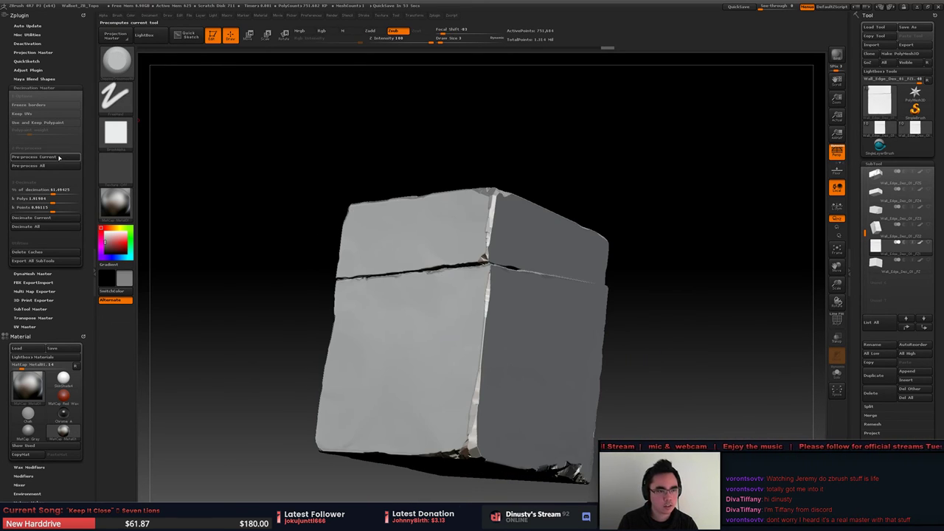
{"action": "left_click", "coordinate": [61, 158]}
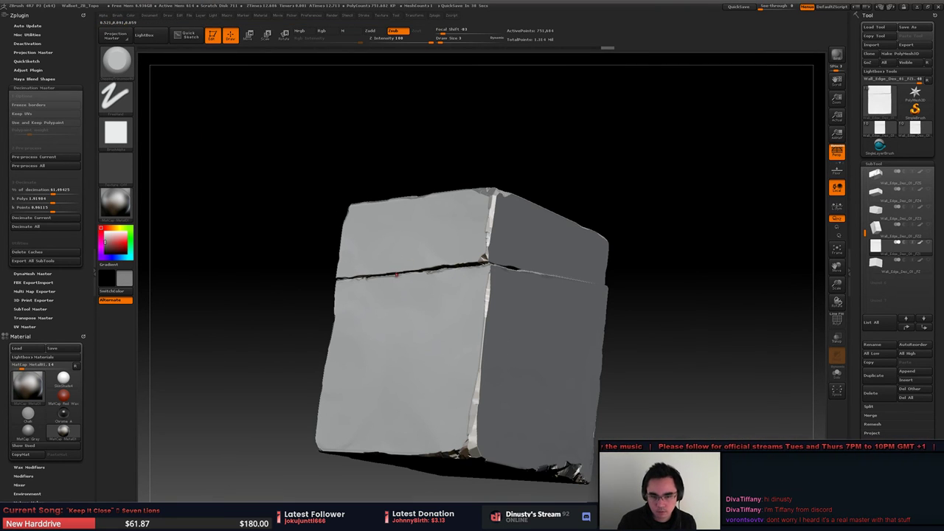
Step: Show the polyframe and decimate the pre-processed block at 50 percent
{"action": "left_click_drag", "start_coordinate": [611, 144], "coordinate": [641, 221]}
{"action": "key", "text": "shift+f"}
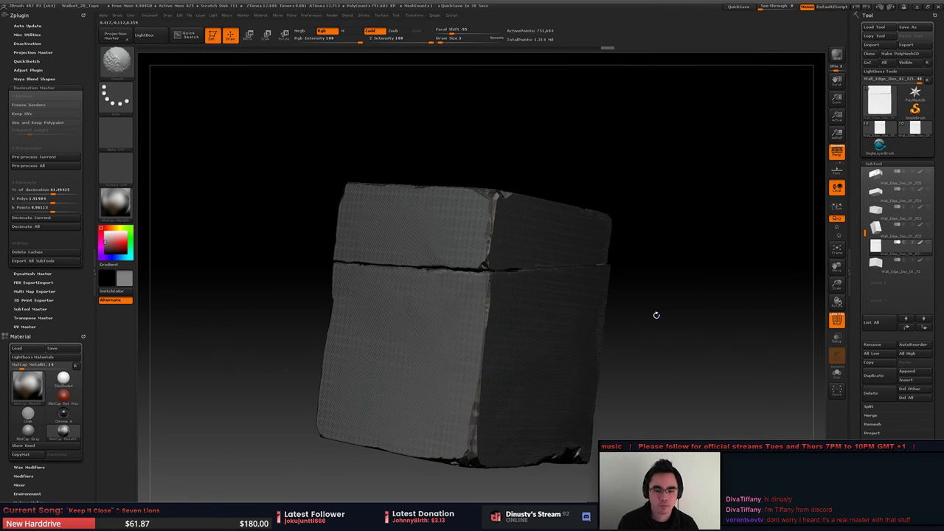
{"action": "mouse_move", "coordinate": [657, 315]}
{"action": "left_mouse_down"}
{"action": "mouse_move", "coordinate": [684, 315]}
{"action": "mouse_move", "coordinate": [672, 302]}
{"action": "left_mouse_up"}
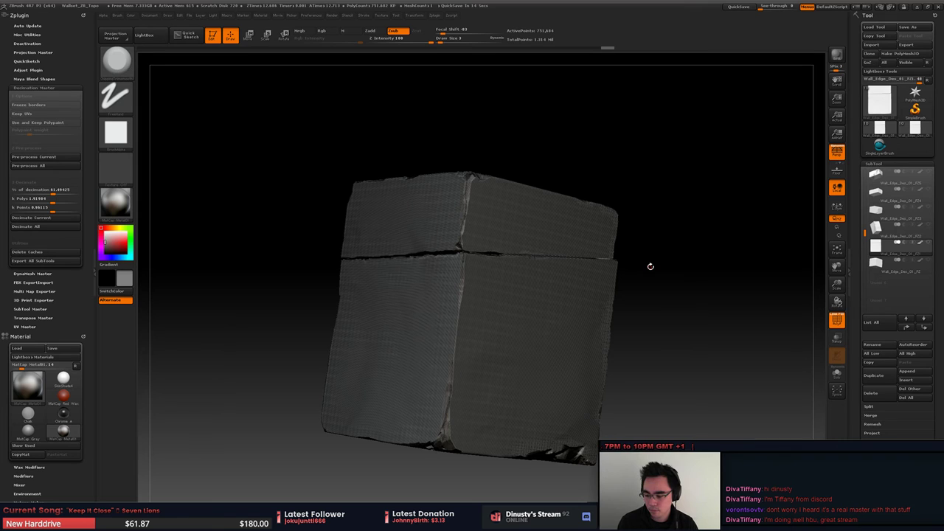
{"action": "left_click_drag", "start_coordinate": [652, 281], "coordinate": [688, 320]}
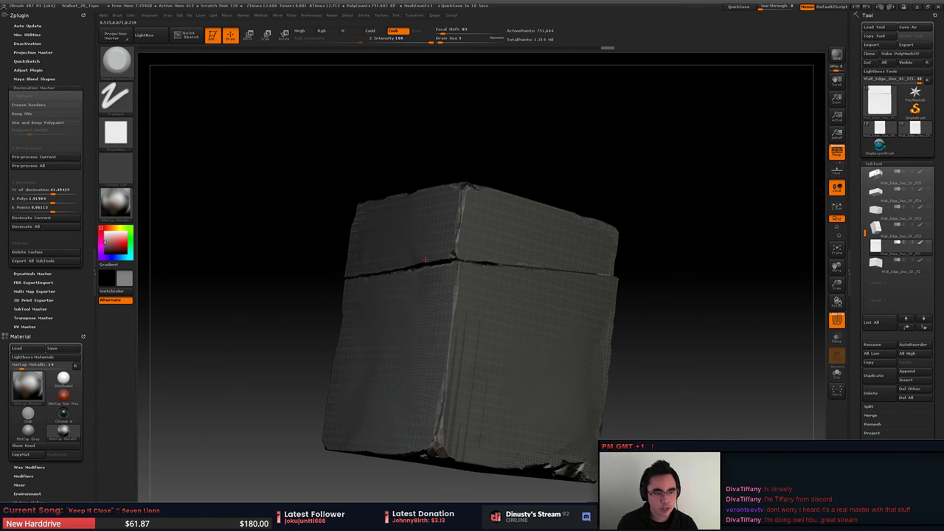
{"action": "left_click_drag", "start_coordinate": [223, 225], "coordinate": [284, 258]}
{"action": "right_click_drag", "start_coordinate": [442, 302], "coordinate": [493, 338], "text": "ctrl"}
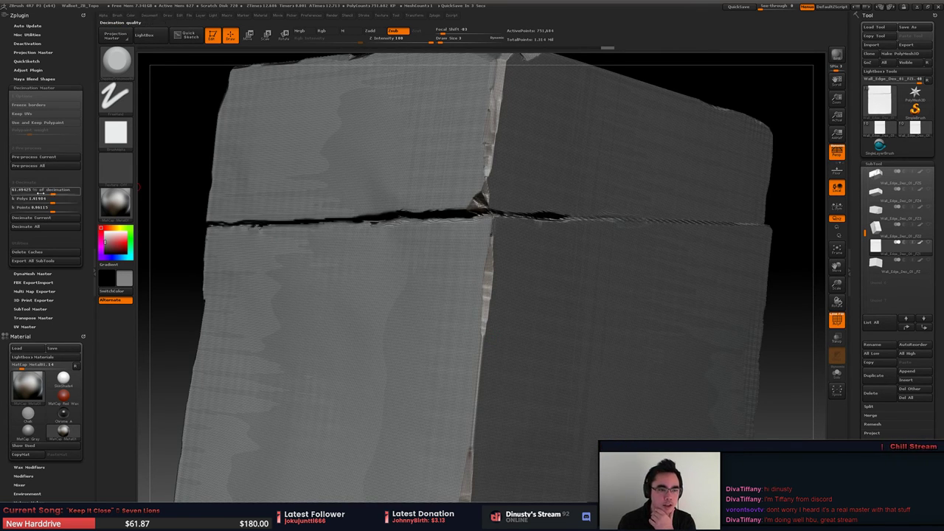
{"action": "type", "text": "50"}
{"action": "key", "text": "Return"}
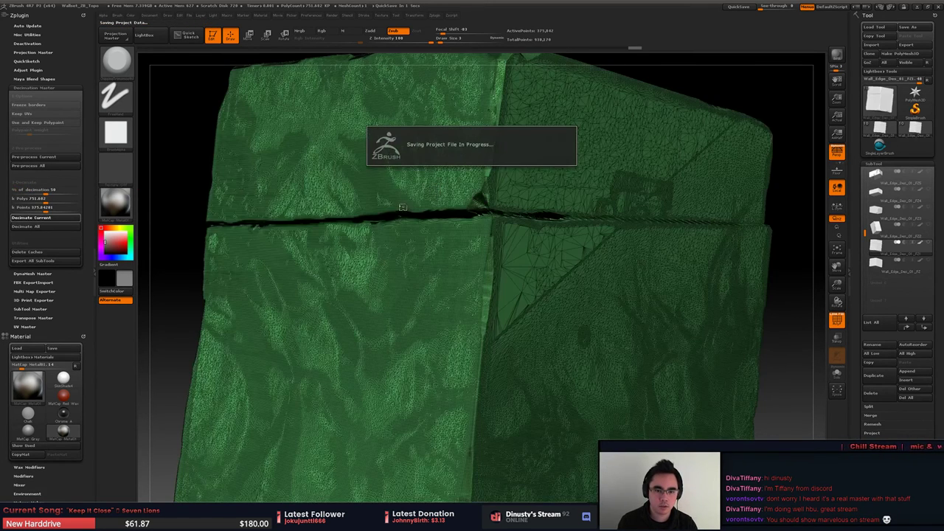
Step: Examine the decimated mesh around the split, and run another pre-process and 50 percent decimation on the block
{"action": "right_click_drag", "start_coordinate": [527, 285], "coordinate": [527, 243], "text": "ctrl"}
{"action": "right_click_drag", "start_coordinate": [471, 288], "coordinate": [652, 295]}
{"action": "mouse_move", "coordinate": [652, 295]}
{"action": "right_mouse_down", "text": "ctrl"}
{"action": "mouse_move", "coordinate": [652, 354]}
{"action": "mouse_move", "coordinate": [652, 288]}
{"action": "right_mouse_up", "text": "ctrl"}
{"action": "right_click_drag", "start_coordinate": [652, 288], "coordinate": [536, 221], "text": "alt"}
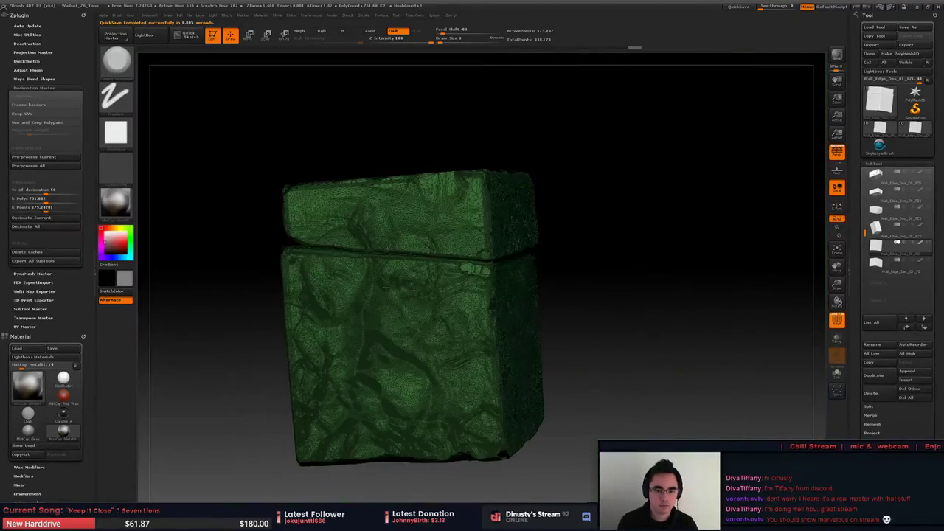
{"action": "right_click_drag", "start_coordinate": [456, 290], "coordinate": [225, 193], "text": "alt"}
{"action": "left_click", "coordinate": [33, 156]}
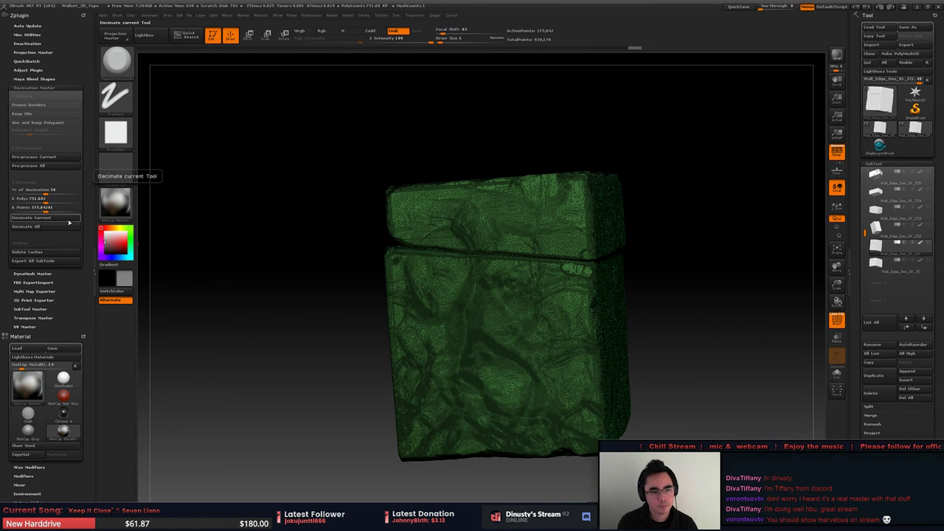
Step: Pre-process and decimate the split block at 50 percent four more times in a row
{"action": "left_click_drag", "start_coordinate": [374, 260], "coordinate": [393, 284]}
{"action": "left_click_drag", "start_coordinate": [393, 284], "coordinate": [336, 284]}
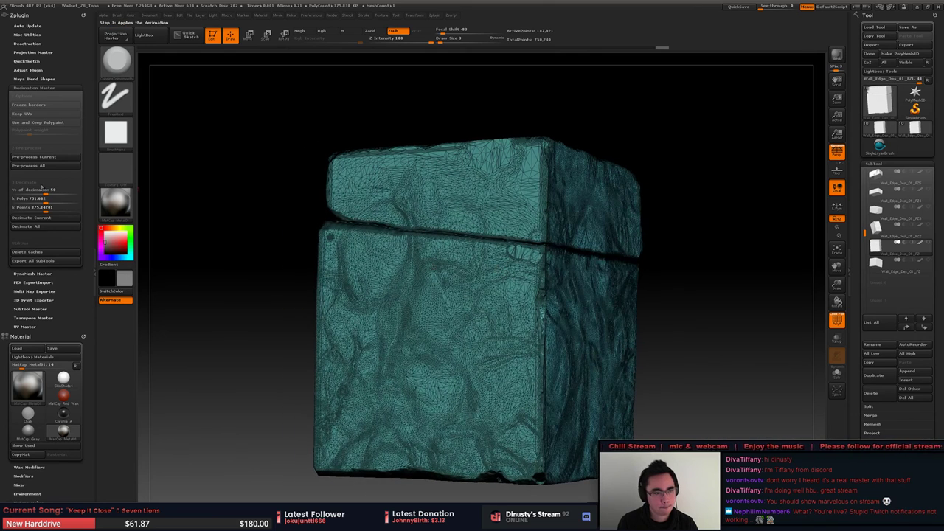
{"action": "left_click", "coordinate": [49, 157]}
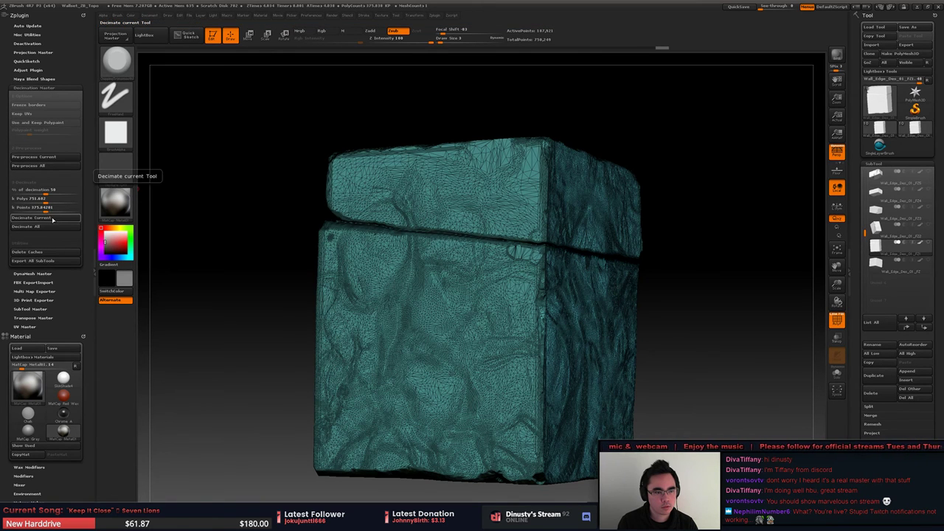
{"action": "left_click", "coordinate": [54, 219]}
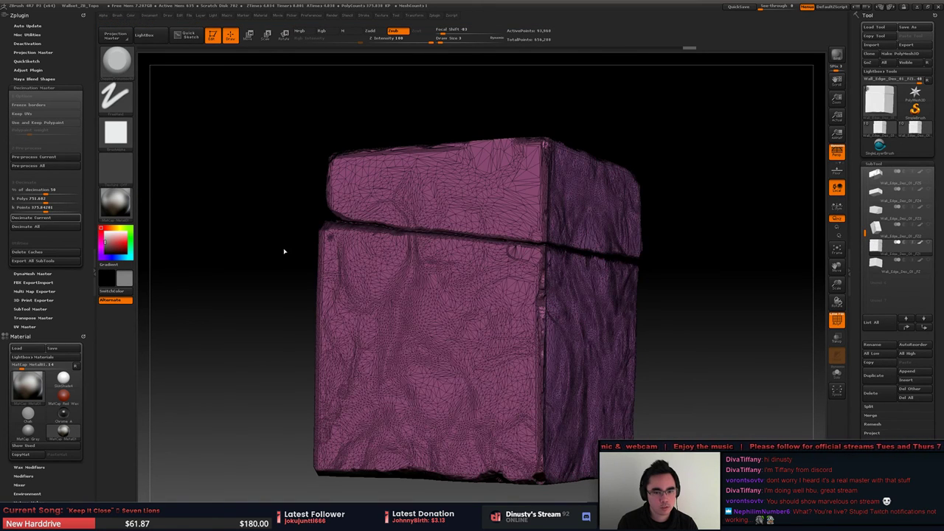
{"action": "left_click", "coordinate": [45, 157]}
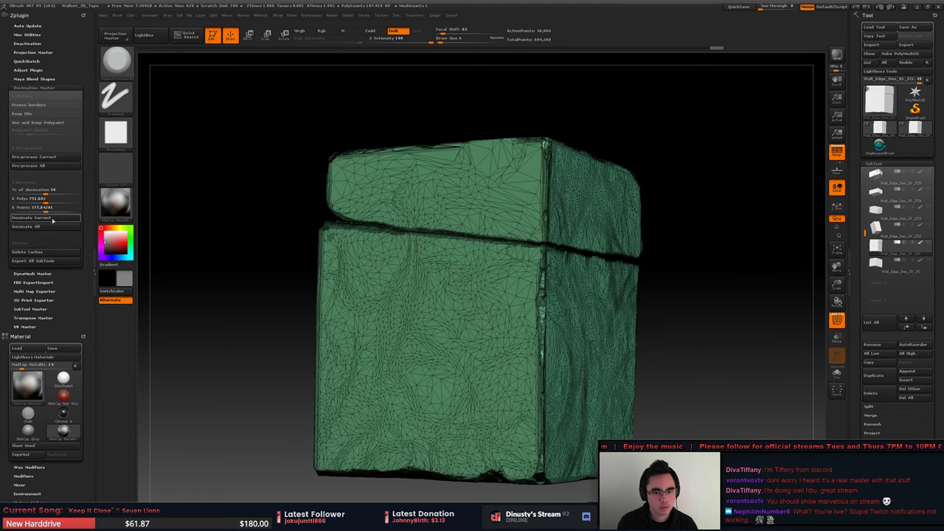
{"action": "left_click", "coordinate": [41, 159]}
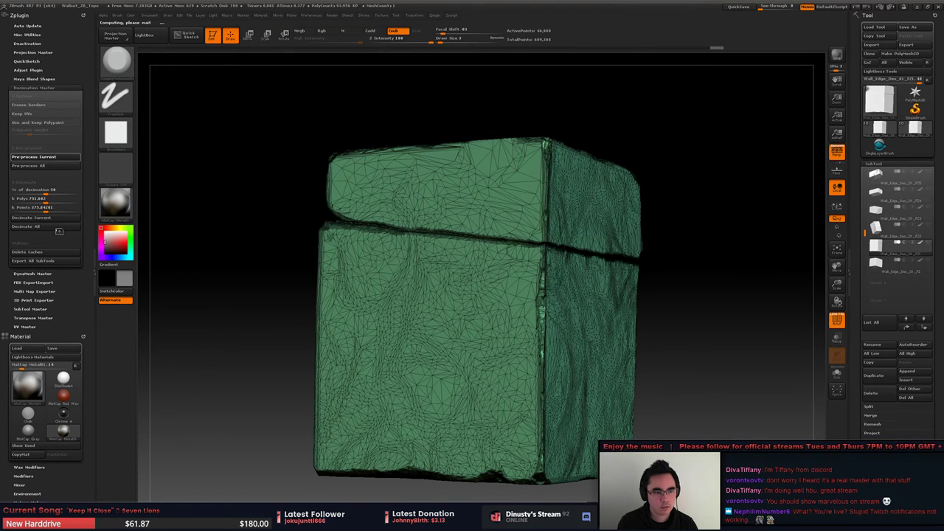
{"action": "left_click", "coordinate": [58, 217]}
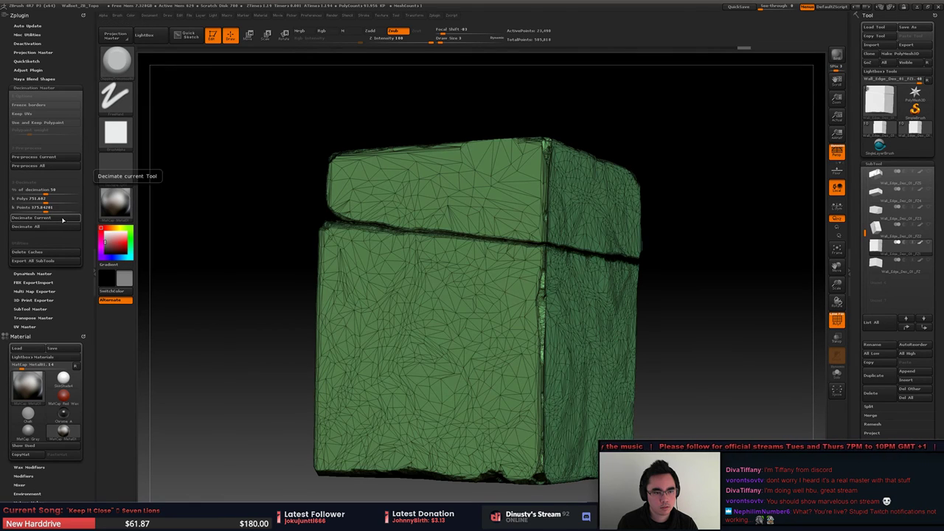
{"action": "left_click", "coordinate": [58, 160]}
{"action": "left_click", "coordinate": [59, 219]}
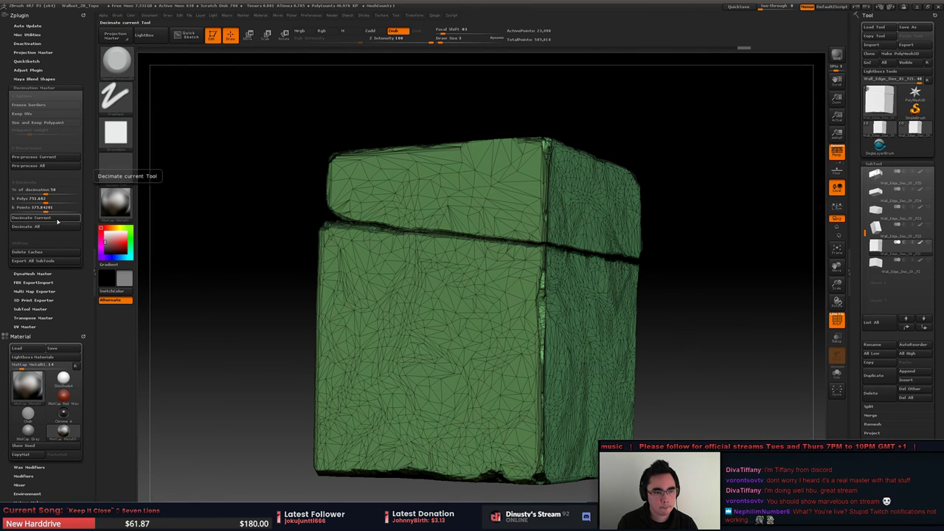
Step: Set the brush's draw size to 41 and smooth the broad faces of the split block
{"action": "key", "text": "space"}
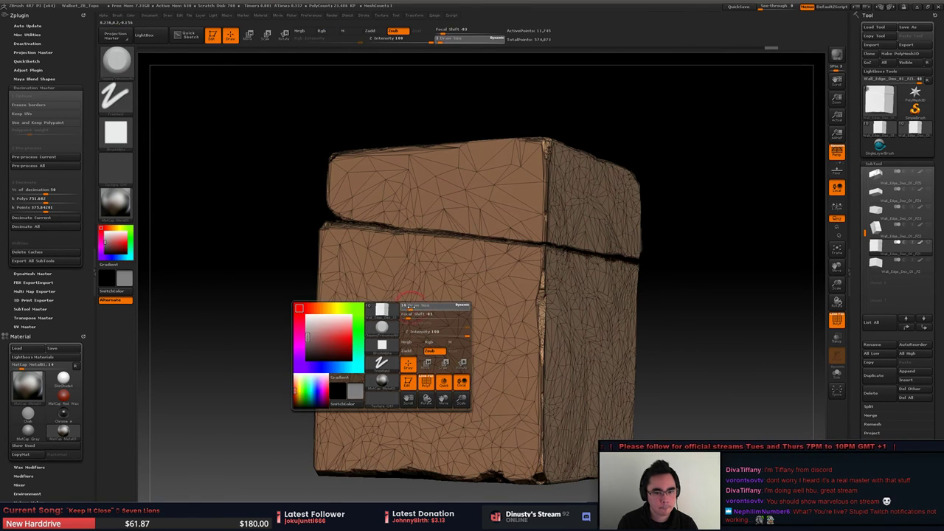
{"action": "mouse_move", "coordinate": [417, 321]}
{"action": "left_mouse_down", "text": "shift"}
{"action": "mouse_move", "coordinate": [483, 406]}
{"action": "mouse_move", "coordinate": [410, 387]}
{"action": "mouse_move", "coordinate": [431, 376]}
{"action": "left_mouse_up", "text": "shift"}
{"action": "mouse_move", "coordinate": [694, 355]}
{"action": "left_mouse_down"}
{"action": "mouse_move", "coordinate": [612, 354]}
{"action": "mouse_move", "coordinate": [550, 376]}
{"action": "mouse_move", "coordinate": [509, 343]}
{"action": "mouse_move", "coordinate": [576, 313]}
{"action": "mouse_move", "coordinate": [616, 380]}
{"action": "mouse_move", "coordinate": [527, 428]}
{"action": "mouse_move", "coordinate": [587, 355]}
{"action": "mouse_move", "coordinate": [503, 344]}
{"action": "mouse_move", "coordinate": [476, 299]}
{"action": "mouse_move", "coordinate": [428, 271]}
{"action": "left_mouse_up"}
{"action": "left_click_drag", "start_coordinate": [627, 317], "coordinate": [446, 293]}
{"action": "mouse_move", "coordinate": [509, 310]}
{"action": "left_mouse_down", "text": "shift"}
{"action": "mouse_move", "coordinate": [521, 352]}
{"action": "mouse_move", "coordinate": [587, 373]}
{"action": "mouse_move", "coordinate": [564, 321]}
{"action": "left_mouse_up", "text": "shift"}
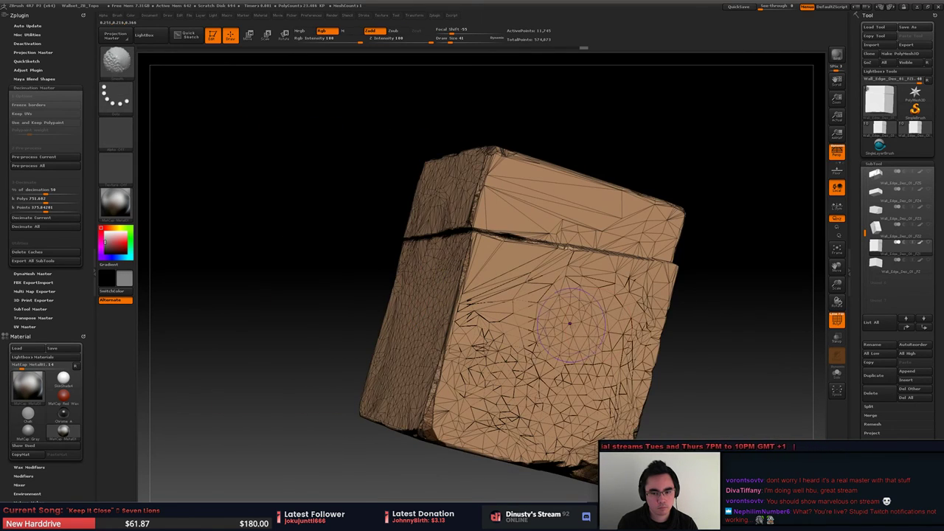
{"action": "left_click_drag", "start_coordinate": [694, 317], "coordinate": [819, 313]}
Step: Adjust the brush size and smooth the block's next broad face below the split
{"action": "key", "text": "space"}
{"action": "mouse_move", "coordinate": [521, 197]}
{"action": "left_mouse_down"}
{"action": "mouse_move", "coordinate": [399, 166]}
{"action": "mouse_move", "coordinate": [406, 210]}
{"action": "mouse_move", "coordinate": [527, 207]}
{"action": "left_mouse_up"}
{"action": "mouse_move", "coordinate": [701, 273]}
{"action": "left_mouse_down"}
{"action": "mouse_move", "coordinate": [586, 264]}
{"action": "mouse_move", "coordinate": [517, 211]}
{"action": "left_mouse_up"}
{"action": "mouse_move", "coordinate": [491, 280]}
{"action": "left_mouse_down", "text": "shift"}
{"action": "mouse_move", "coordinate": [446, 243]}
{"action": "mouse_move", "coordinate": [579, 332]}
{"action": "mouse_move", "coordinate": [616, 376]}
{"action": "left_mouse_up", "text": "shift"}
{"action": "mouse_move", "coordinate": [561, 402]}
{"action": "left_mouse_down", "text": "shift"}
{"action": "mouse_move", "coordinate": [494, 318]}
{"action": "mouse_move", "coordinate": [538, 265]}
{"action": "mouse_move", "coordinate": [612, 318]}
{"action": "mouse_move", "coordinate": [620, 243]}
{"action": "mouse_move", "coordinate": [610, 281]}
{"action": "left_mouse_up", "text": "shift"}
Step: Set the draw size to 28, then flatten the piece above the split and smooth the face below it
{"action": "key", "text": "space"}
{"action": "mouse_move", "coordinate": [557, 150]}
{"action": "left_mouse_down"}
{"action": "mouse_move", "coordinate": [517, 173]}
{"action": "mouse_move", "coordinate": [462, 147]}
{"action": "mouse_move", "coordinate": [620, 173]}
{"action": "mouse_move", "coordinate": [642, 147]}
{"action": "left_mouse_up"}
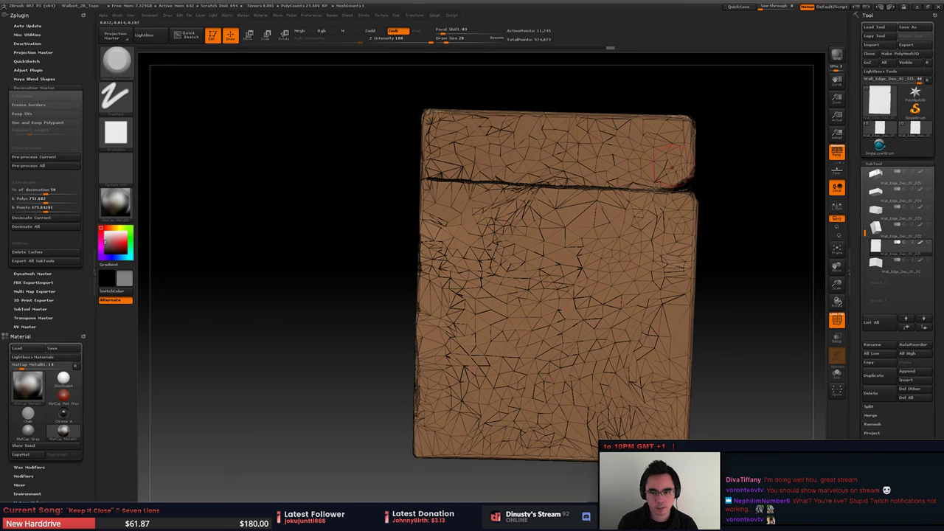
{"action": "right_click_drag", "start_coordinate": [668, 171], "coordinate": [391, 185], "text": "alt"}
{"action": "mouse_move", "coordinate": [546, 221]}
{"action": "left_mouse_down", "text": "shift"}
{"action": "mouse_move", "coordinate": [517, 269]}
{"action": "mouse_move", "coordinate": [509, 235]}
{"action": "mouse_move", "coordinate": [591, 309]}
{"action": "mouse_move", "coordinate": [517, 262]}
{"action": "mouse_move", "coordinate": [525, 380]}
{"action": "mouse_move", "coordinate": [583, 406]}
{"action": "left_mouse_up", "text": "shift"}
{"action": "mouse_move", "coordinate": [542, 324]}
{"action": "left_mouse_down"}
{"action": "mouse_move", "coordinate": [598, 210]}
{"action": "mouse_move", "coordinate": [667, 222]}
{"action": "mouse_move", "coordinate": [634, 314]}
{"action": "left_mouse_up"}
{"action": "right_click_drag", "start_coordinate": [635, 314], "coordinate": [546, 295]}
Step: Smooth the uneven areas around the split and down the block's lower face
{"action": "mouse_move", "coordinate": [554, 195]}
{"action": "left_mouse_down", "text": "shift"}
{"action": "mouse_move", "coordinate": [509, 185]}
{"action": "mouse_move", "coordinate": [624, 193]}
{"action": "mouse_move", "coordinate": [642, 177]}
{"action": "mouse_move", "coordinate": [583, 199]}
{"action": "mouse_move", "coordinate": [516, 177]}
{"action": "mouse_move", "coordinate": [506, 188]}
{"action": "left_mouse_up", "text": "shift"}
{"action": "mouse_move", "coordinate": [506, 188]}
{"action": "right_mouse_down", "text": "alt"}
{"action": "mouse_move", "coordinate": [454, 189]}
{"action": "mouse_move", "coordinate": [642, 217]}
{"action": "mouse_move", "coordinate": [539, 247]}
{"action": "right_mouse_up", "text": "alt"}
{"action": "mouse_move", "coordinate": [539, 247]}
{"action": "left_mouse_down", "text": "shift"}
{"action": "mouse_move", "coordinate": [497, 299]}
{"action": "mouse_move", "coordinate": [438, 270]}
{"action": "left_mouse_up", "text": "shift"}
{"action": "mouse_move", "coordinate": [472, 299]}
{"action": "left_mouse_down", "text": "shift"}
{"action": "mouse_move", "coordinate": [612, 276]}
{"action": "mouse_move", "coordinate": [480, 301]}
{"action": "mouse_move", "coordinate": [516, 431]}
{"action": "mouse_move", "coordinate": [560, 443]}
{"action": "left_mouse_up", "text": "shift"}
{"action": "mouse_move", "coordinate": [594, 427]}
{"action": "right_mouse_down"}
{"action": "mouse_move", "coordinate": [638, 398]}
{"action": "mouse_move", "coordinate": [642, 417]}
{"action": "mouse_move", "coordinate": [642, 376]}
{"action": "right_mouse_up"}
{"action": "right_click_drag", "start_coordinate": [636, 447], "coordinate": [602, 401]}
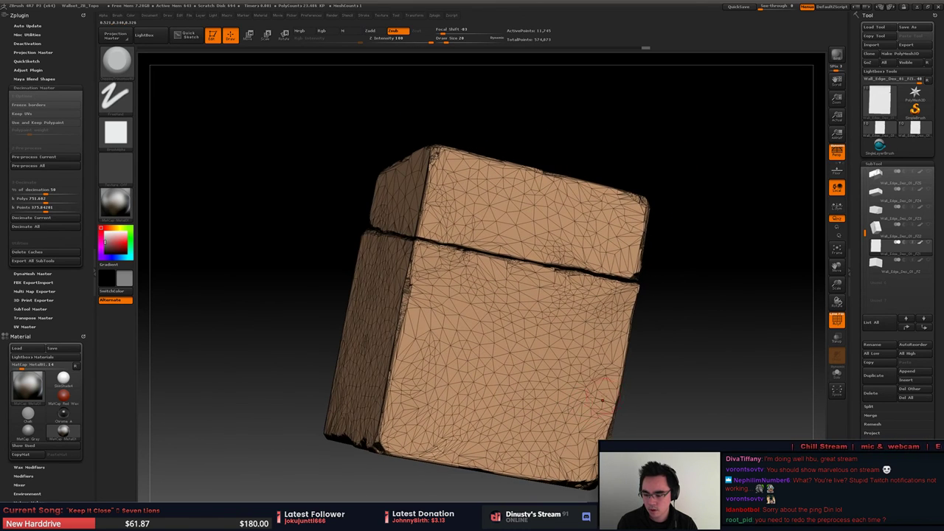
Step: Pre-process the smoothed block and decimate it at 50 percent
{"action": "left_click", "coordinate": [45, 158]}
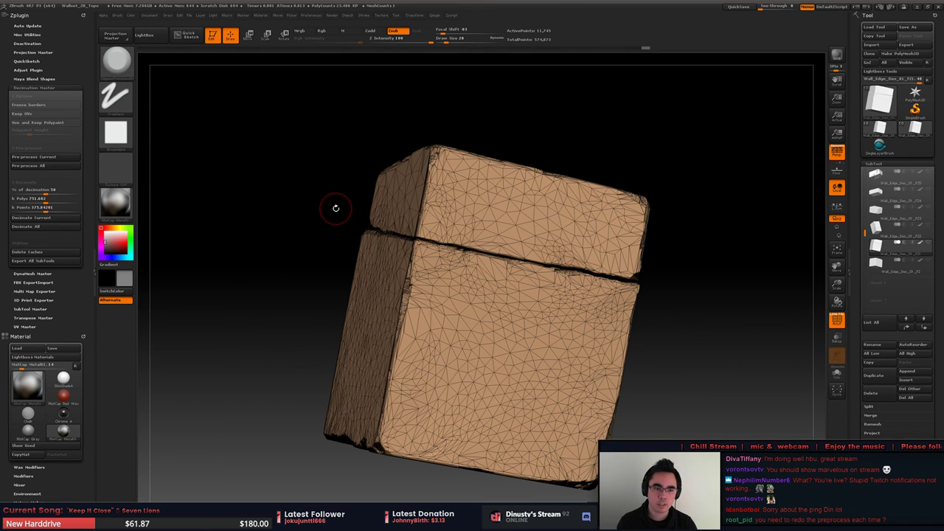
{"action": "left_click", "coordinate": [37, 190]}
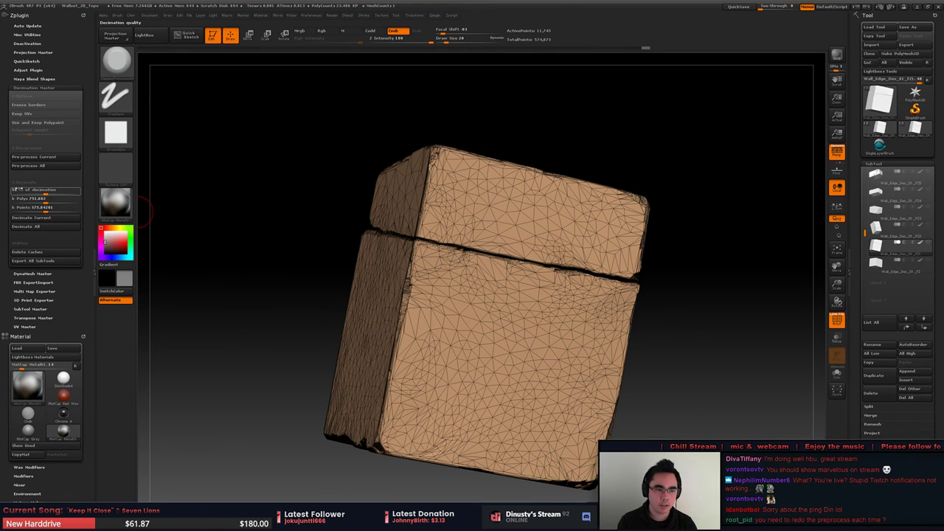
{"action": "left_click", "coordinate": [44, 218]}
{"action": "mouse_move", "coordinate": [366, 221]}
{"action": "right_mouse_down"}
{"action": "mouse_move", "coordinate": [350, 200]}
{"action": "mouse_move", "coordinate": [354, 214]}
{"action": "right_mouse_up"}
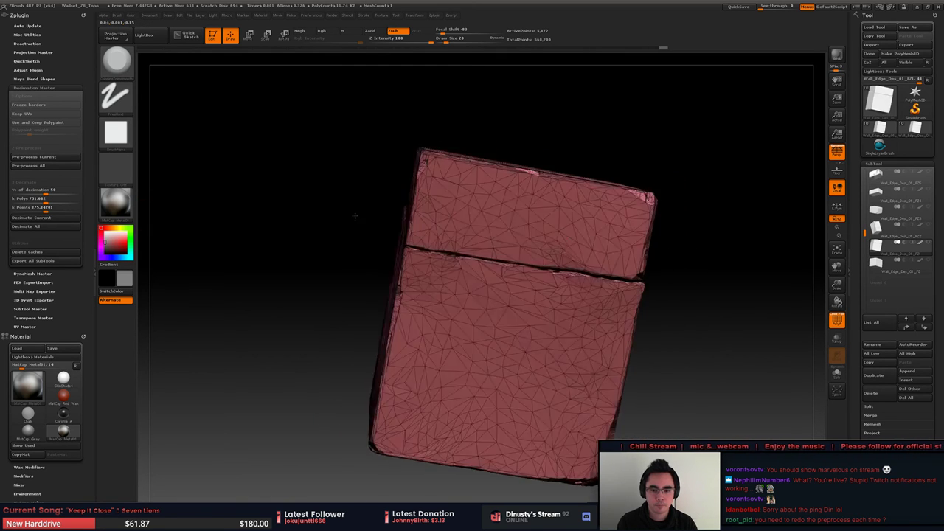
{"action": "right_click_drag", "start_coordinate": [546, 289], "coordinate": [558, 249], "text": "ctrl"}
{"action": "mouse_move", "coordinate": [573, 296]}
{"action": "right_mouse_down"}
{"action": "mouse_move", "coordinate": [485, 275]}
{"action": "mouse_move", "coordinate": [534, 324]}
{"action": "mouse_move", "coordinate": [502, 324]}
{"action": "right_mouse_up"}
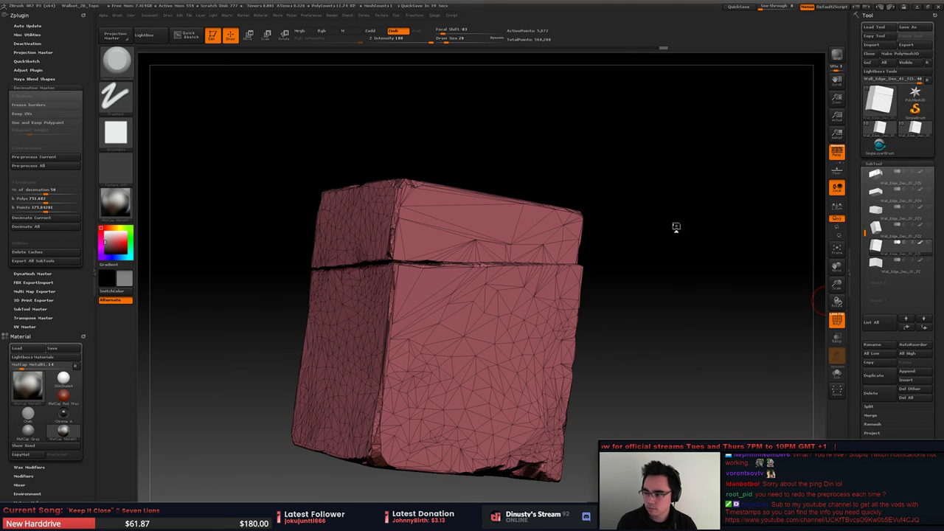
Step: Smooth the face across the split, and run another pre-process and 50 percent decimation on the block
{"action": "mouse_move", "coordinate": [668, 243]}
{"action": "left_mouse_down"}
{"action": "mouse_move", "coordinate": [636, 305]}
{"action": "mouse_move", "coordinate": [620, 305]}
{"action": "left_mouse_up"}
{"action": "mouse_move", "coordinate": [469, 241]}
{"action": "left_mouse_down", "text": "shift"}
{"action": "mouse_move", "coordinate": [524, 235]}
{"action": "mouse_move", "coordinate": [620, 279]}
{"action": "left_mouse_up", "text": "shift"}
{"action": "left_click", "coordinate": [33, 156]}
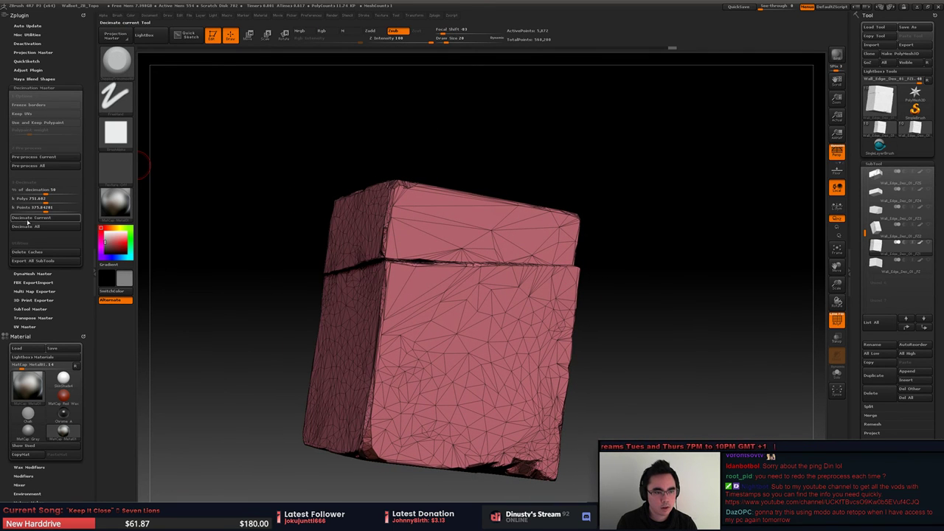
{"action": "mouse_move", "coordinate": [450, 262]}
{"action": "right_mouse_down"}
{"action": "mouse_move", "coordinate": [472, 263]}
{"action": "mouse_move", "coordinate": [452, 233]}
{"action": "mouse_move", "coordinate": [443, 249]}
{"action": "right_mouse_up"}
Step: Smooth the decimated face near the split and inspect the polygons along the block's chipped bottom edge
{"action": "mouse_move", "coordinate": [443, 250]}
{"action": "left_mouse_down", "text": "shift"}
{"action": "mouse_move", "coordinate": [423, 258]}
{"action": "mouse_move", "coordinate": [529, 285]}
{"action": "left_mouse_up", "text": "shift"}
{"action": "mouse_move", "coordinate": [499, 266]}
{"action": "right_mouse_down", "text": "alt"}
{"action": "mouse_move", "coordinate": [493, 230]}
{"action": "mouse_move", "coordinate": [535, 141]}
{"action": "mouse_move", "coordinate": [530, 122]}
{"action": "mouse_move", "coordinate": [533, 269]}
{"action": "mouse_move", "coordinate": [518, 275]}
{"action": "right_mouse_up", "text": "alt"}
{"action": "left_click_drag", "start_coordinate": [386, 329], "coordinate": [515, 262]}
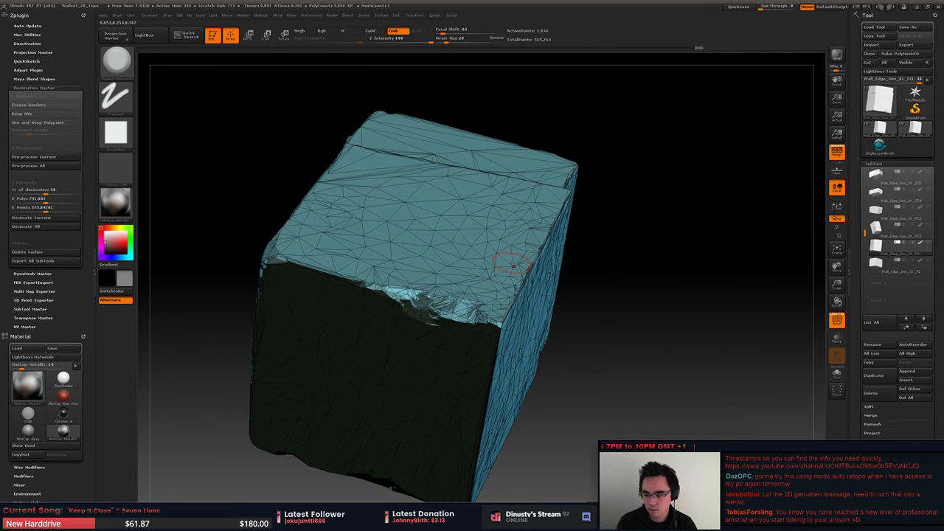
{"action": "right_click_drag", "start_coordinate": [513, 266], "coordinate": [510, 275]}
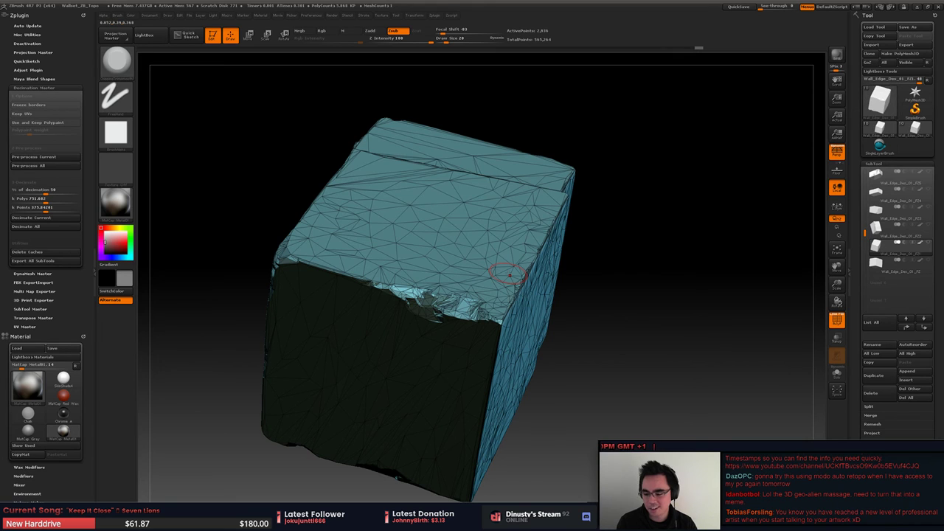
{"action": "mouse_move", "coordinate": [437, 301]}
{"action": "right_mouse_down", "text": "ctrl"}
{"action": "mouse_move", "coordinate": [480, 347]}
{"action": "mouse_move", "coordinate": [598, 312]}
{"action": "mouse_move", "coordinate": [629, 316]}
{"action": "mouse_move", "coordinate": [619, 313]}
{"action": "right_mouse_up", "text": "ctrl"}
{"action": "key", "text": "shift+f"}
{"action": "key", "text": "shift+f"}
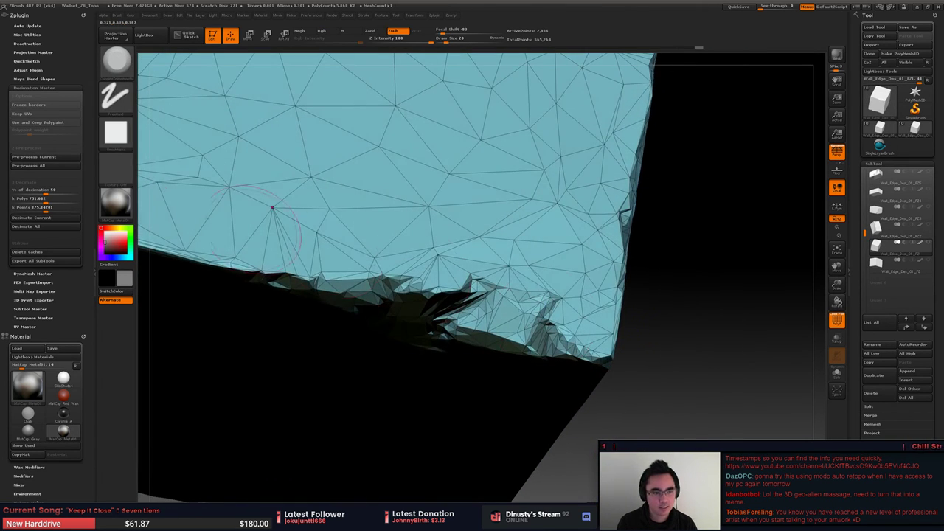
Step: Pre-process and decimate the block once more at 50 percent, and check its polygon count
{"action": "left_click", "coordinate": [36, 166]}
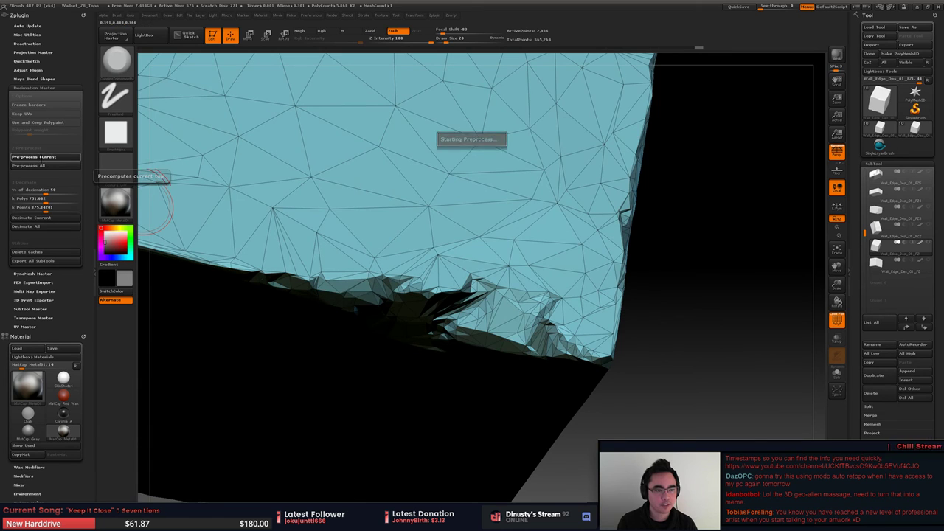
{"action": "left_click", "coordinate": [52, 220]}
{"action": "right_click_drag", "start_coordinate": [544, 221], "coordinate": [472, 256]}
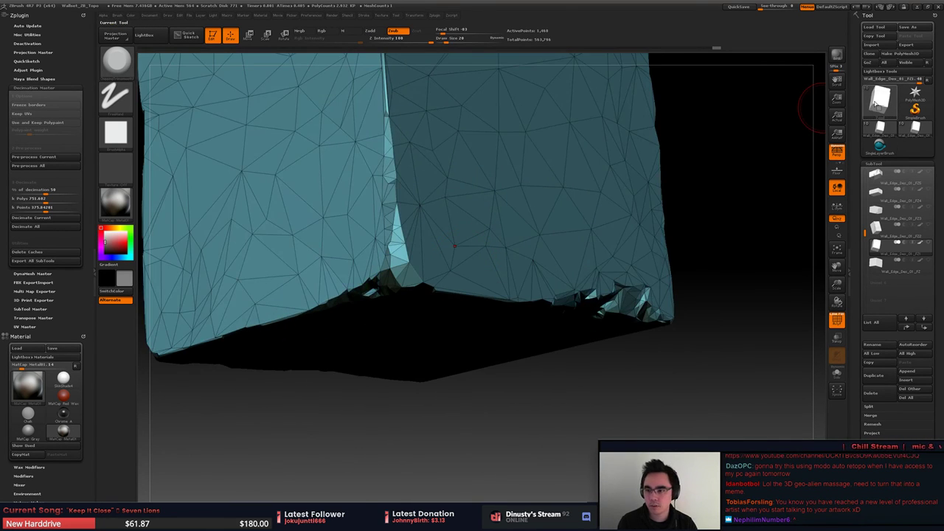
{"action": "mouse_move", "coordinate": [875, 104]}
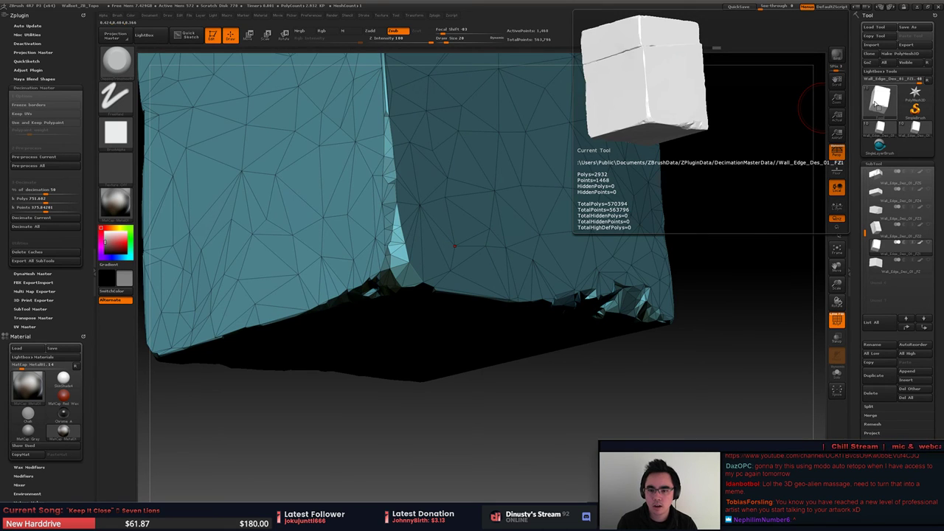
Step: Show all the wall blocks and compare the neighbouring blocks' mesh density with the split block's
{"action": "left_click", "coordinate": [928, 245]}
{"action": "right_click_drag", "start_coordinate": [502, 280], "coordinate": [533, 197], "text": "ctrl"}
{"action": "left_click_drag", "start_coordinate": [532, 197], "coordinate": [630, 253]}
{"action": "left_click_drag", "start_coordinate": [688, 264], "coordinate": [781, 319]}
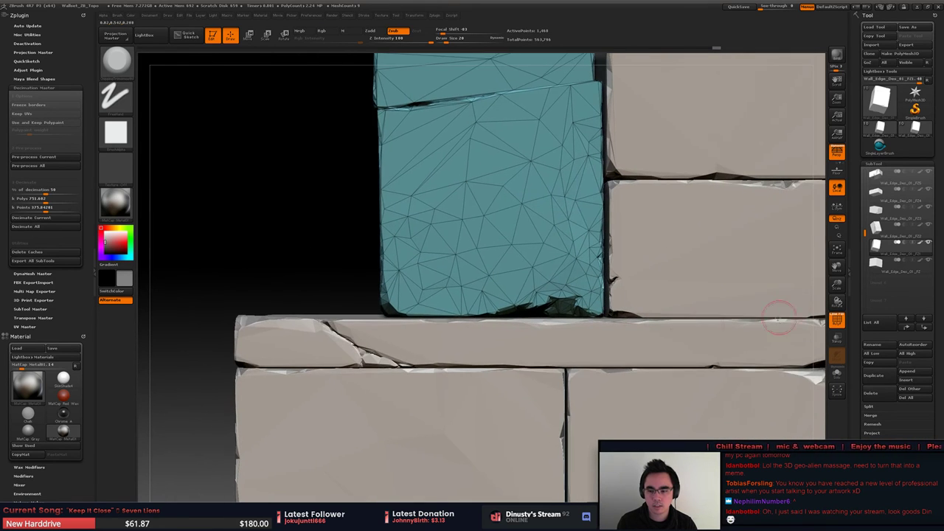
{"action": "left_click", "coordinate": [564, 340], "text": "alt"}
{"action": "left_click", "coordinate": [577, 256], "text": "alt"}
{"action": "left_click", "coordinate": [627, 244], "text": "alt"}
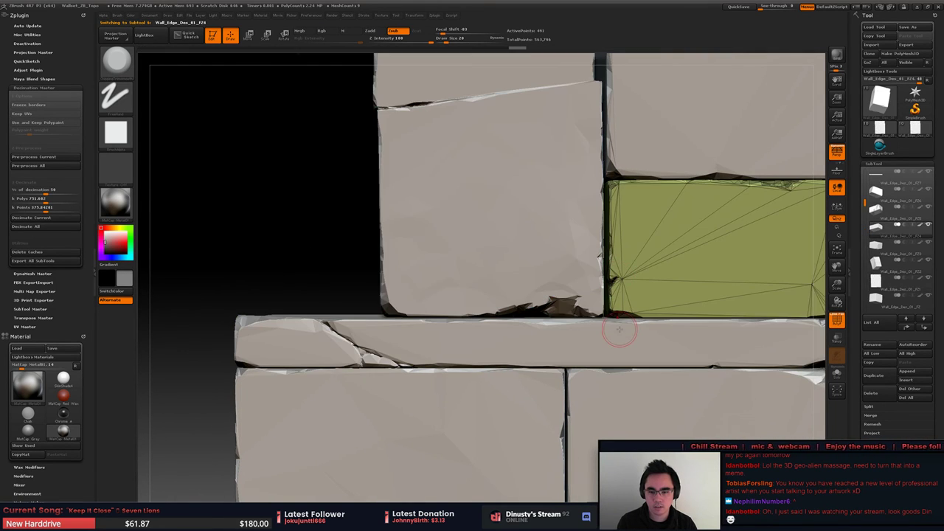
{"action": "left_click", "coordinate": [616, 331], "text": "alt"}
{"action": "left_click", "coordinate": [546, 269], "text": "alt"}
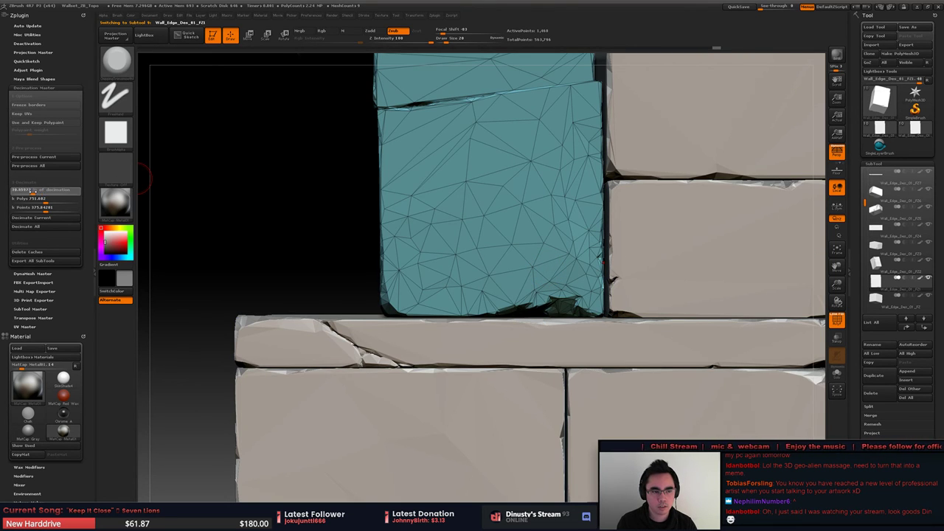
Step: Decimate the split block to about 35.63 percent and check the reduced mesh
{"action": "left_click_drag", "start_coordinate": [30, 191], "coordinate": [26, 191]}
{"action": "left_click", "coordinate": [51, 218]}
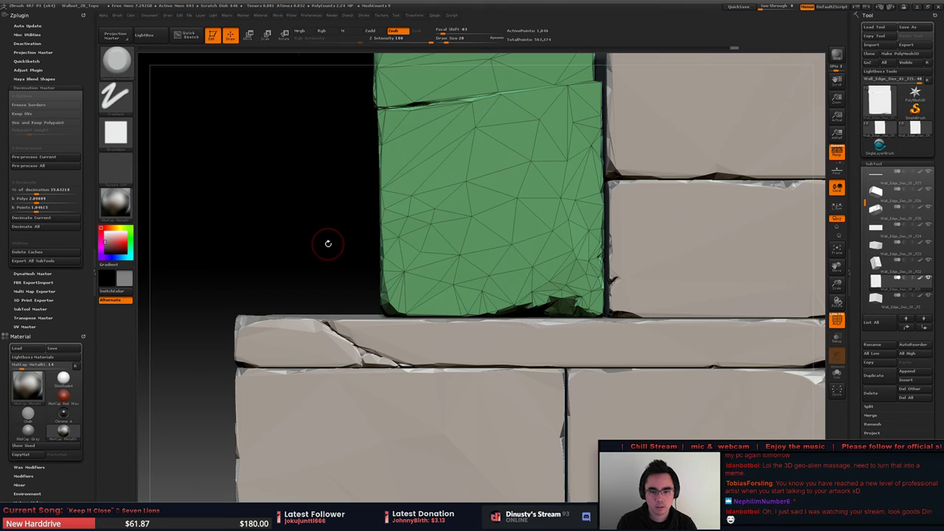
{"action": "mouse_move", "coordinate": [322, 238]}
{"action": "left_mouse_down"}
{"action": "mouse_move", "coordinate": [595, 210]}
{"action": "mouse_move", "coordinate": [565, 174]}
{"action": "mouse_move", "coordinate": [481, 280]}
{"action": "left_mouse_up"}
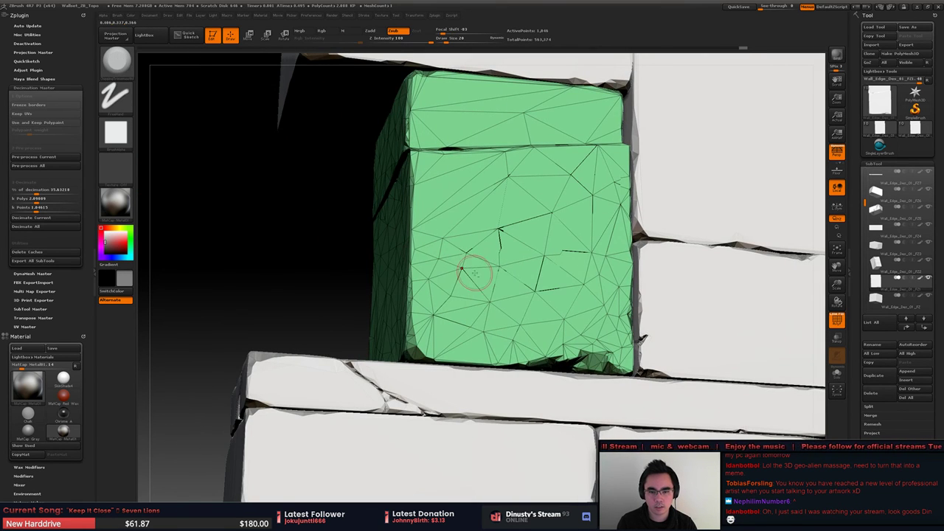
{"action": "right_click_drag", "start_coordinate": [478, 274], "coordinate": [495, 273], "text": "ctrl"}
Step: Smooth the reduced block's faces, including the piece above the split
{"action": "mouse_move", "coordinate": [484, 253]}
{"action": "left_mouse_down"}
{"action": "mouse_move", "coordinate": [438, 301]}
{"action": "mouse_move", "coordinate": [419, 352]}
{"action": "mouse_move", "coordinate": [380, 377]}
{"action": "left_mouse_up"}
{"action": "left_click_drag", "start_coordinate": [499, 361], "coordinate": [362, 310], "text": "shift"}
{"action": "right_click_drag", "start_coordinate": [361, 310], "coordinate": [466, 291]}
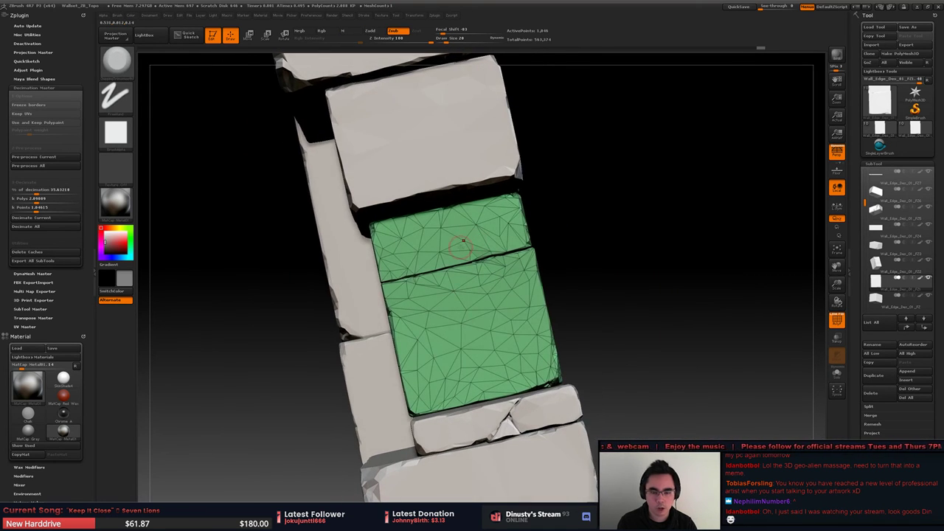
{"action": "mouse_move", "coordinate": [461, 248]}
{"action": "right_mouse_down", "text": "alt"}
{"action": "mouse_move", "coordinate": [474, 289]}
{"action": "mouse_move", "coordinate": [413, 245]}
{"action": "right_mouse_up", "text": "alt"}
{"action": "left_click_drag", "start_coordinate": [436, 224], "coordinate": [399, 235], "text": "shift"}
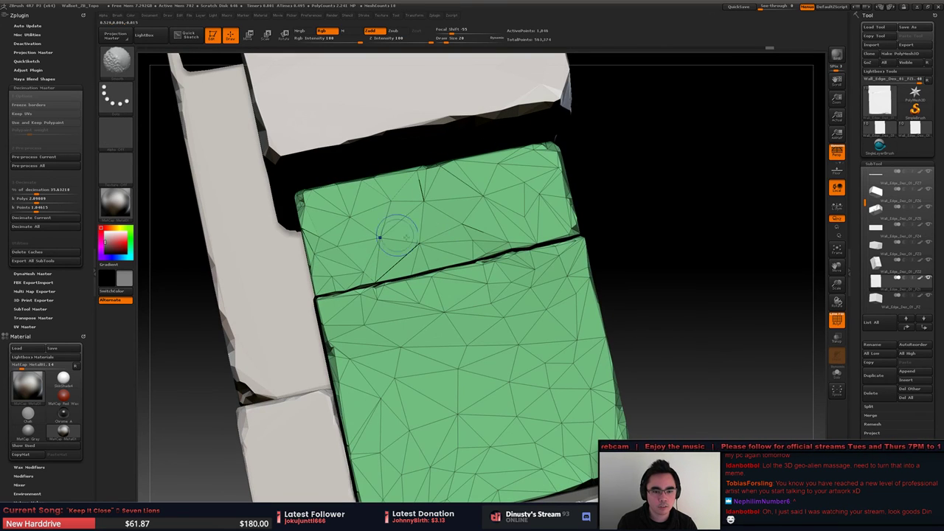
{"action": "right_click_drag", "start_coordinate": [380, 237], "coordinate": [466, 232]}
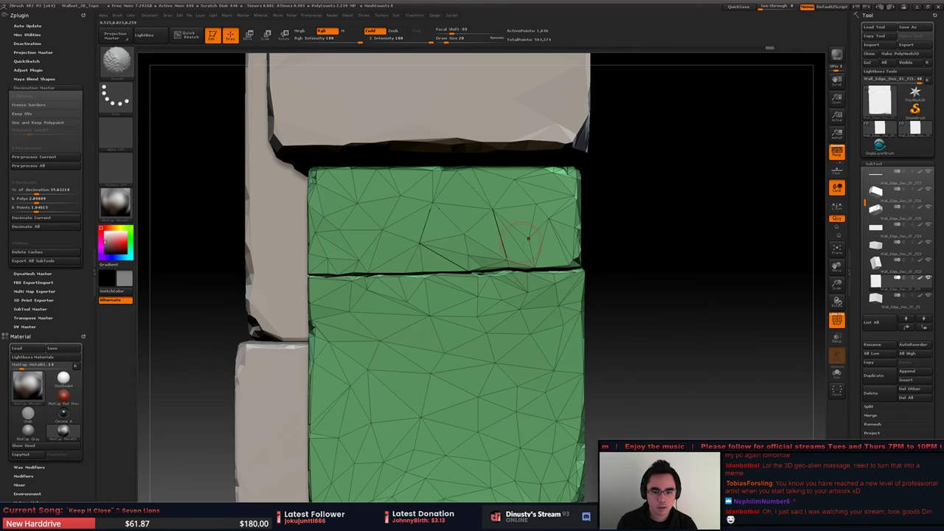
{"action": "right_click_drag", "start_coordinate": [528, 238], "coordinate": [384, 256]}
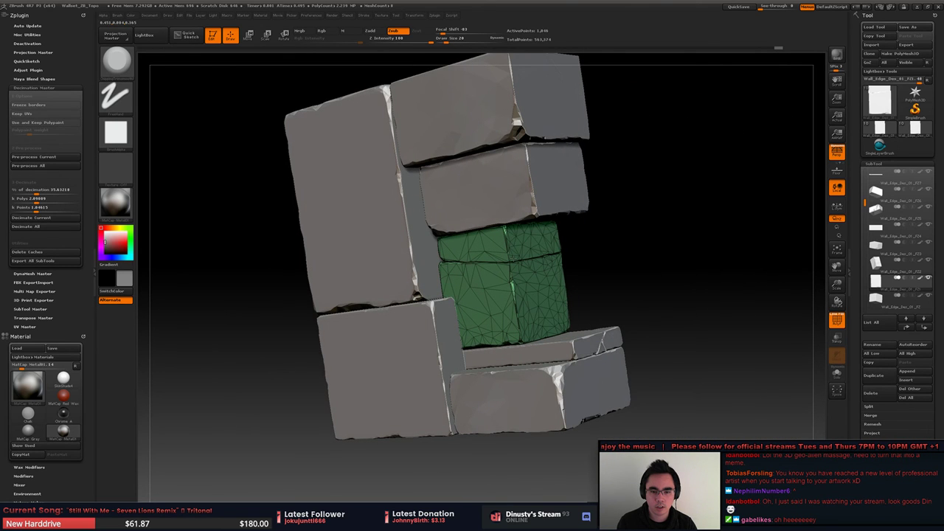
Step: Examine the wall from several sides and compare the polyframe density of its individual blocks
{"action": "right_click_drag", "start_coordinate": [515, 258], "coordinate": [542, 236]}
{"action": "left_click", "coordinate": [493, 153], "text": "alt"}
{"action": "left_click", "coordinate": [383, 243], "text": "alt"}
{"action": "left_click", "coordinate": [502, 296], "text": "alt"}
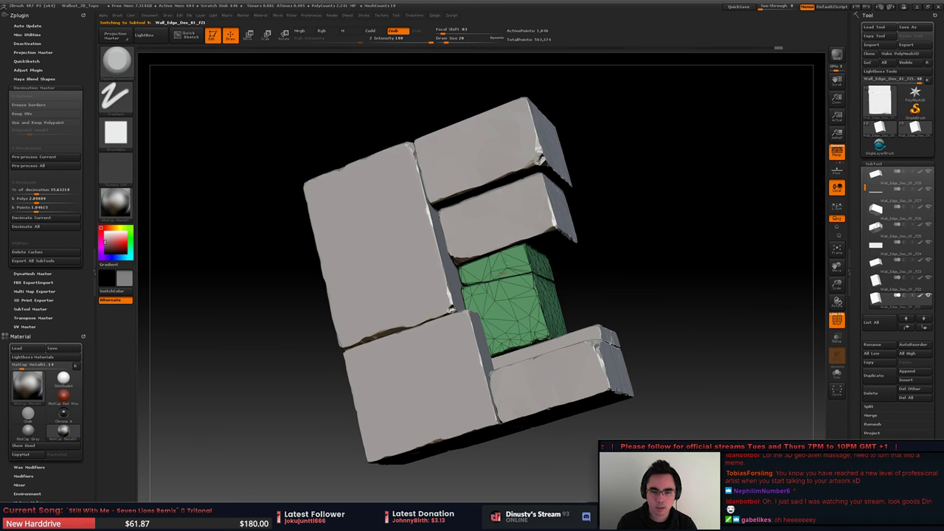
{"action": "left_click", "coordinate": [497, 154], "text": "alt"}
{"action": "mouse_move", "coordinate": [595, 190]}
{"action": "right_mouse_down"}
{"action": "mouse_move", "coordinate": [571, 189]}
{"action": "mouse_move", "coordinate": [593, 189]}
{"action": "mouse_move", "coordinate": [580, 192]}
{"action": "right_mouse_up"}
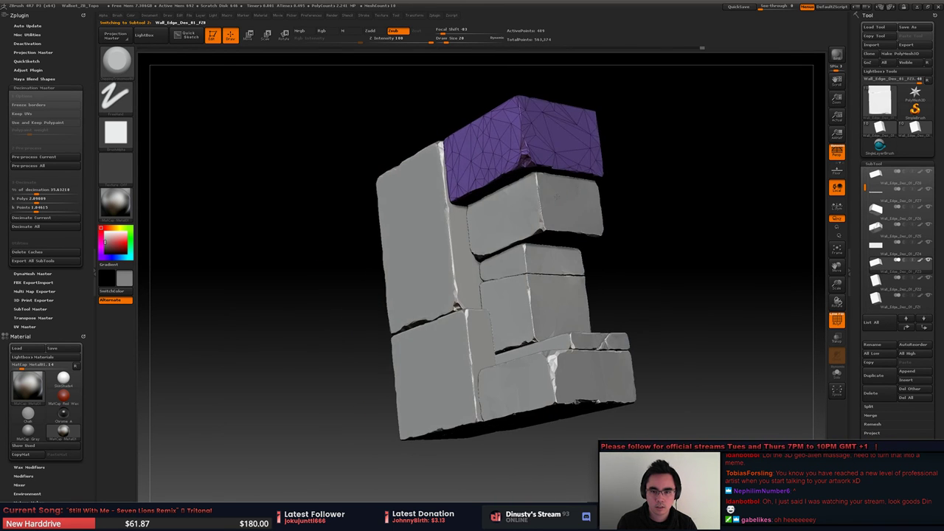
{"action": "left_click", "coordinate": [547, 222], "text": "alt"}
{"action": "left_click", "coordinate": [428, 376], "text": "alt"}
{"action": "mouse_move", "coordinate": [517, 303]}
{"action": "right_mouse_down"}
{"action": "mouse_move", "coordinate": [479, 307]}
{"action": "mouse_move", "coordinate": [506, 299]}
{"action": "right_mouse_up"}
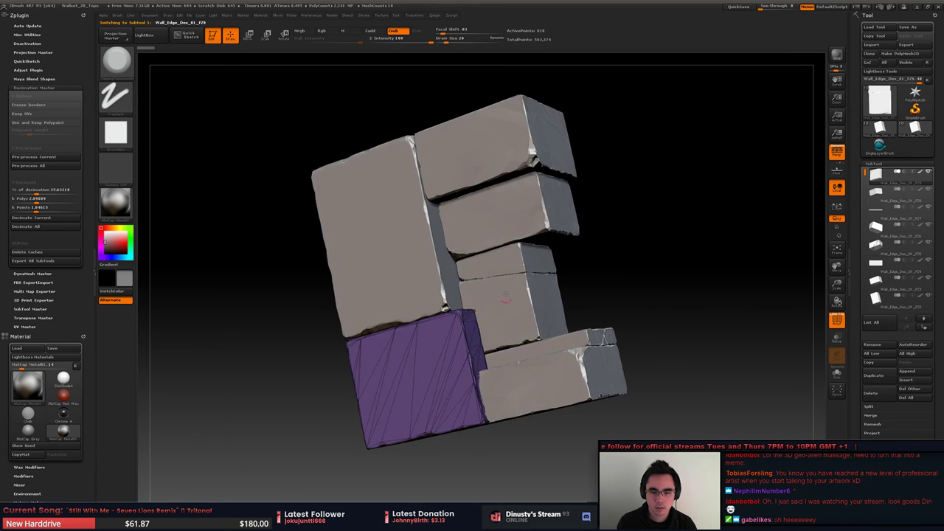
{"action": "left_click", "coordinate": [544, 357], "text": "alt"}
{"action": "right_click_drag", "start_coordinate": [545, 357], "coordinate": [354, 362]}
{"action": "right_click_drag", "start_coordinate": [743, 386], "coordinate": [524, 333], "text": "alt"}
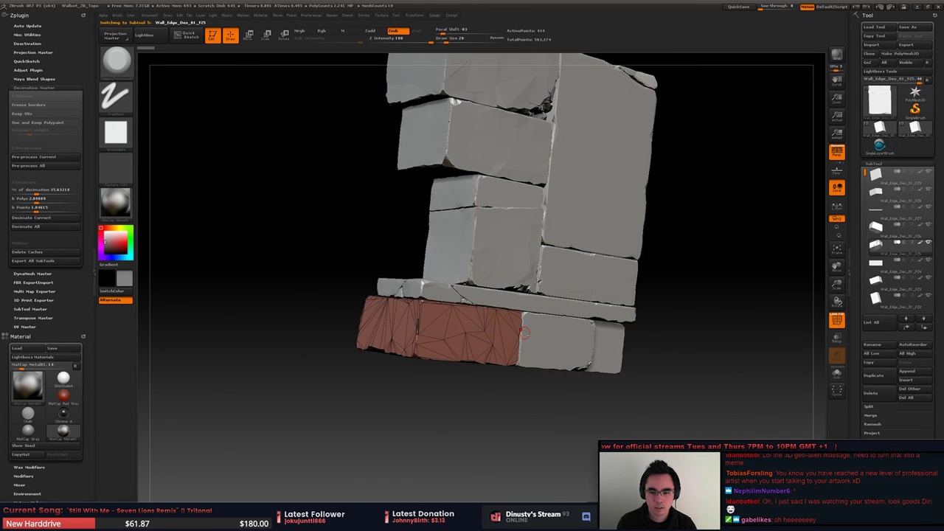
Step: Select the dense corner block in the wall's bottom course and save the project over Wallset_ZB_Topo.ZPR
{"action": "left_click", "coordinate": [525, 333], "text": "alt"}
{"action": "left_click", "coordinate": [562, 309], "text": "alt"}
{"action": "left_click", "coordinate": [600, 358], "text": "alt"}
{"action": "right_click_drag", "start_coordinate": [600, 358], "coordinate": [559, 314]}
{"action": "key", "text": "ctrl+s"}
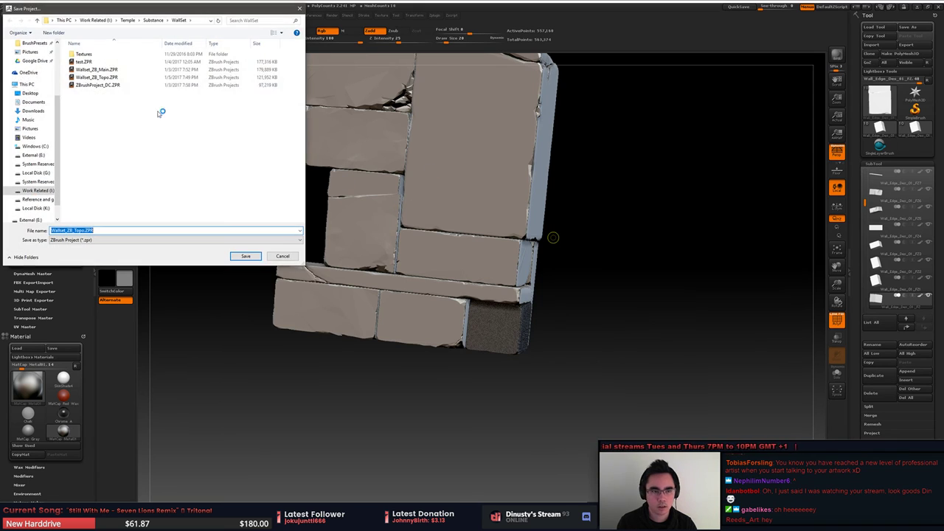
{"action": "key", "text": "Return"}
{"action": "left_click", "coordinate": [493, 266]}
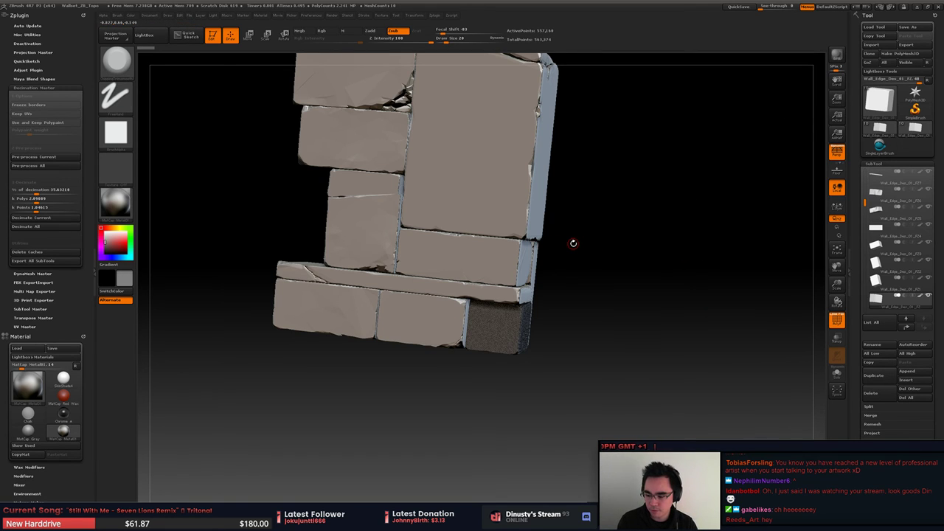
Step: Isolate the dense corner block by hiding all other wall blocks and frame it for close inspection
{"action": "mouse_move", "coordinate": [590, 214]}
{"action": "left_mouse_down", "text": "alt"}
{"action": "mouse_move", "coordinate": [555, 201]}
{"action": "mouse_move", "coordinate": [527, 238]}
{"action": "mouse_move", "coordinate": [525, 263]}
{"action": "mouse_move", "coordinate": [563, 266]}
{"action": "mouse_move", "coordinate": [591, 283]}
{"action": "left_mouse_up", "text": "alt"}
{"action": "left_click", "coordinate": [927, 296], "text": "shift"}
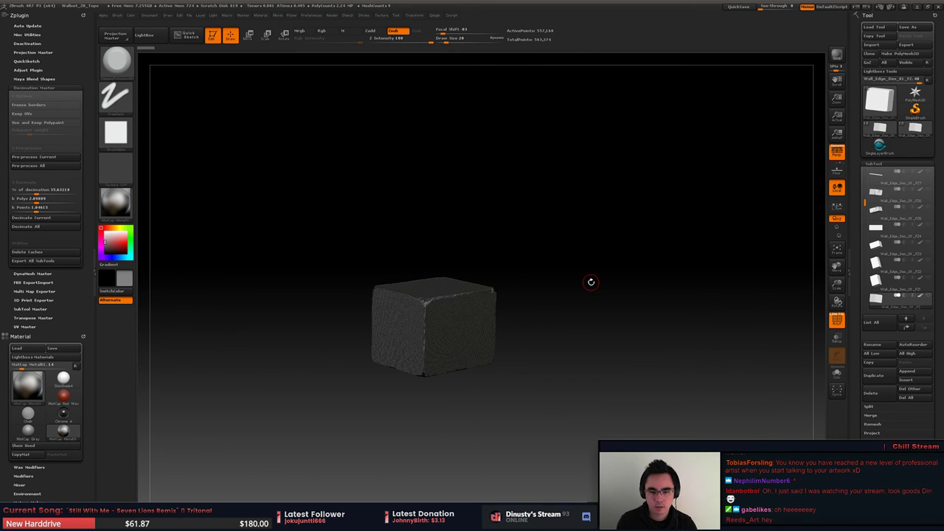
{"action": "key", "text": "f"}
{"action": "mouse_move", "coordinate": [649, 281]}
{"action": "right_mouse_down", "text": "alt"}
{"action": "mouse_move", "coordinate": [606, 267]}
{"action": "mouse_move", "coordinate": [641, 272]}
{"action": "right_mouse_up", "text": "alt"}
{"action": "right_click_drag", "start_coordinate": [568, 321], "coordinate": [578, 287], "text": "ctrl"}
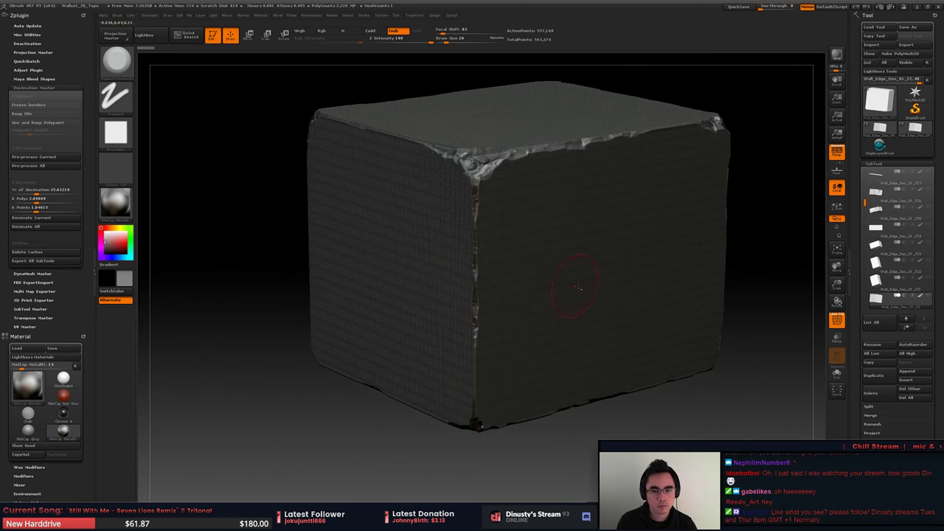
{"action": "left_click_drag", "start_coordinate": [579, 287], "coordinate": [519, 293]}
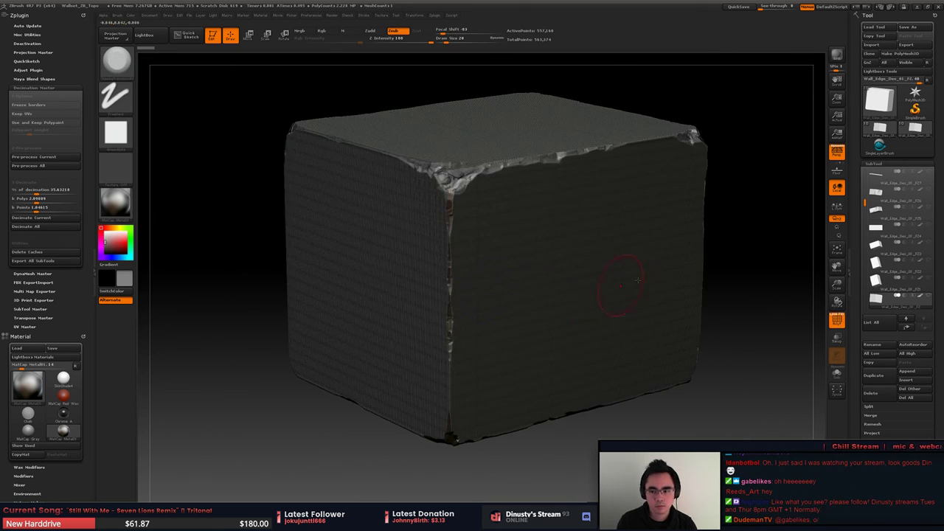
Step: Try ClayPolish with Max 25 on the isolated block and inspect the surface near its face edges
{"action": "left_click", "coordinate": [895, 163]}
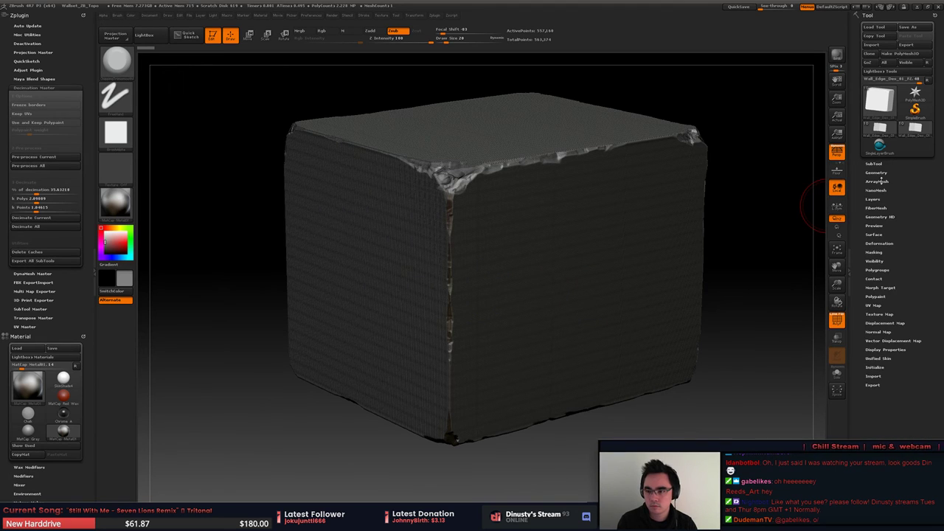
{"action": "left_click", "coordinate": [878, 172]}
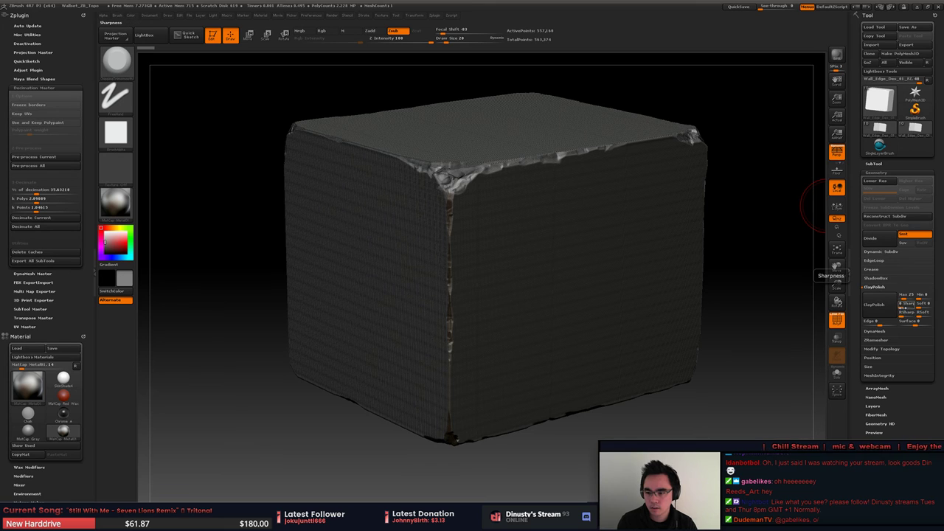
{"action": "left_click", "coordinate": [875, 304]}
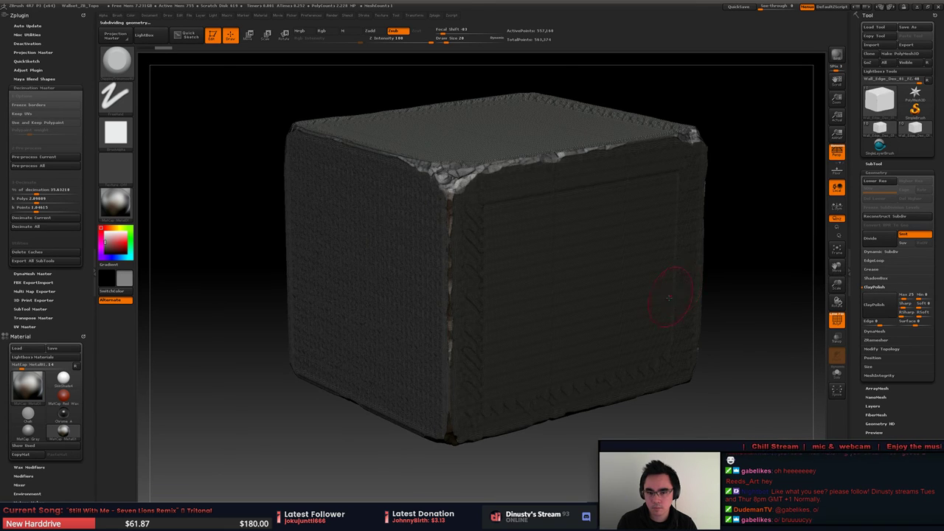
{"action": "mouse_move", "coordinate": [669, 297]}
{"action": "right_mouse_down"}
{"action": "mouse_move", "coordinate": [494, 347]}
{"action": "mouse_move", "coordinate": [483, 358]}
{"action": "mouse_move", "coordinate": [493, 359]}
{"action": "mouse_move", "coordinate": [444, 364]}
{"action": "right_mouse_up"}
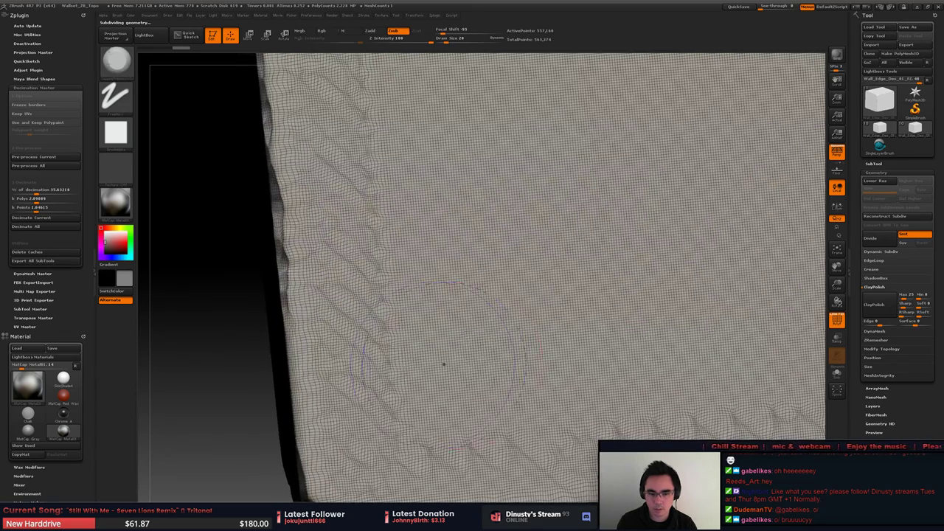
{"action": "key", "text": "shift"}
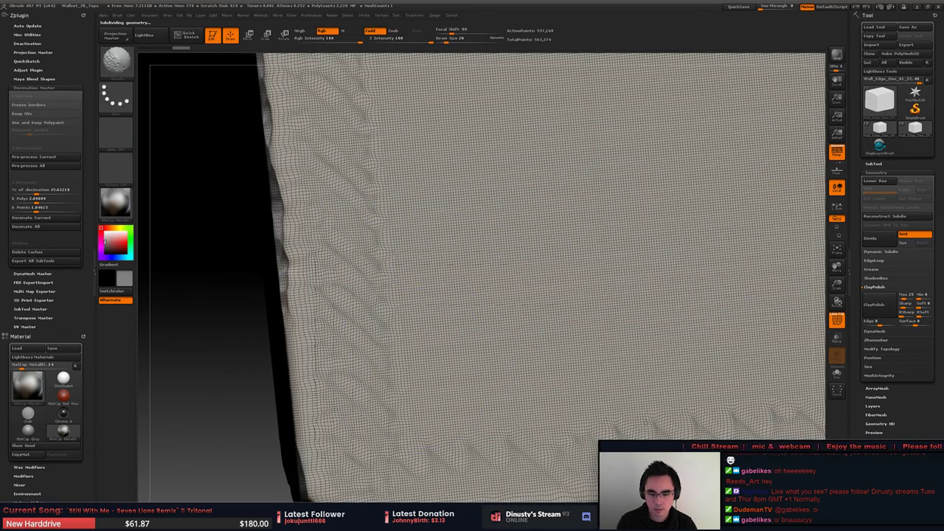
{"action": "mouse_move", "coordinate": [445, 364]}
{"action": "right_mouse_down", "text": "alt"}
{"action": "mouse_move", "coordinate": [590, 365]}
{"action": "mouse_move", "coordinate": [506, 358]}
{"action": "mouse_move", "coordinate": [517, 376]}
{"action": "mouse_move", "coordinate": [576, 369]}
{"action": "mouse_move", "coordinate": [530, 362]}
{"action": "right_mouse_up", "text": "alt"}
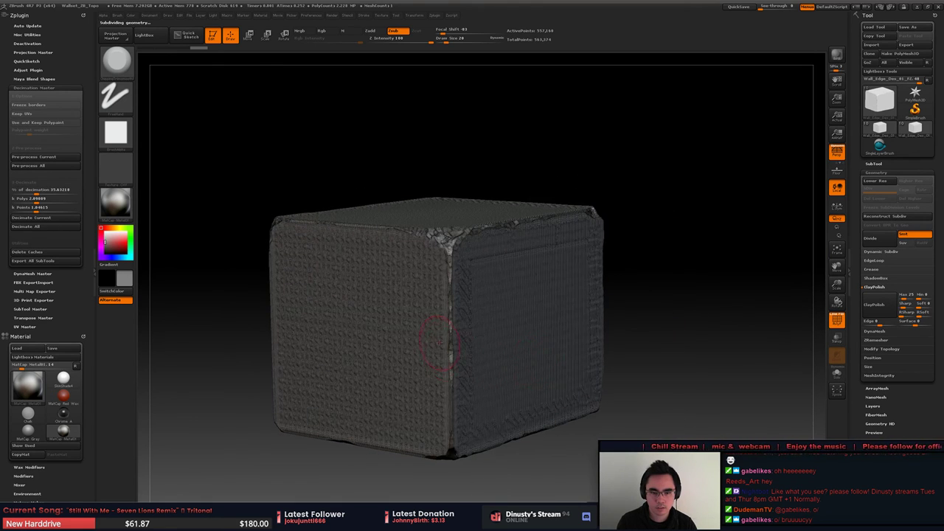
Step: Examine the block's chipped upper corner and undo the ClayPolish
{"action": "key", "text": "shift+f"}
{"action": "right_click_drag", "start_coordinate": [433, 225], "coordinate": [607, 268], "text": "alt"}
{"action": "key", "text": "shift+f"}
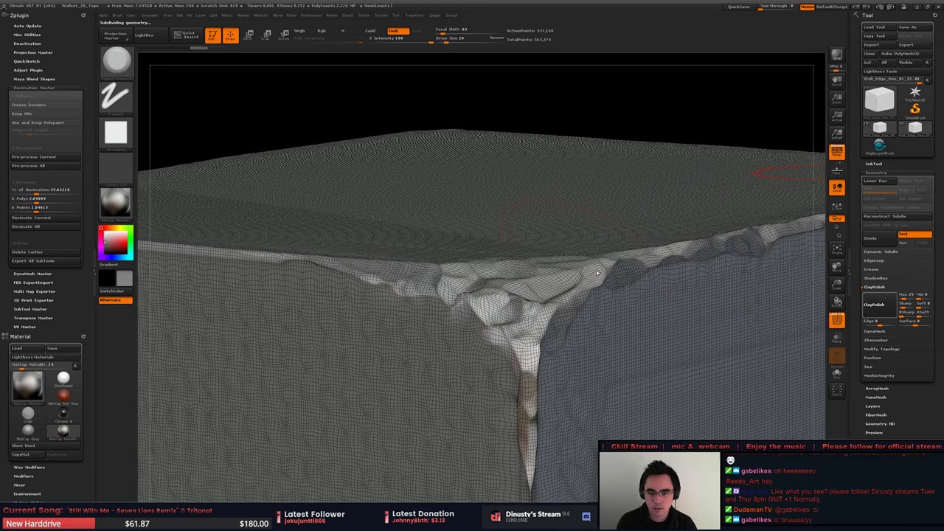
{"action": "key", "text": "ctrl+z"}
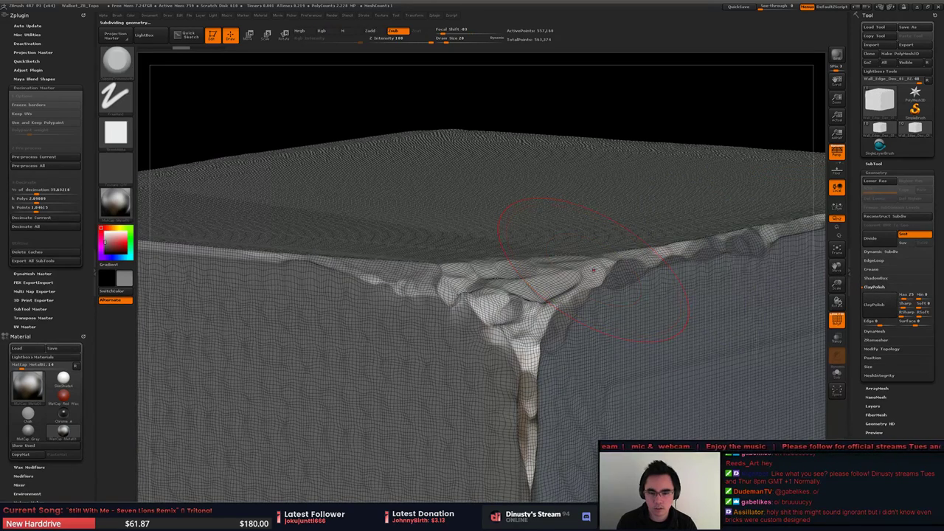
{"action": "left_click", "coordinate": [594, 270], "text": "shift"}
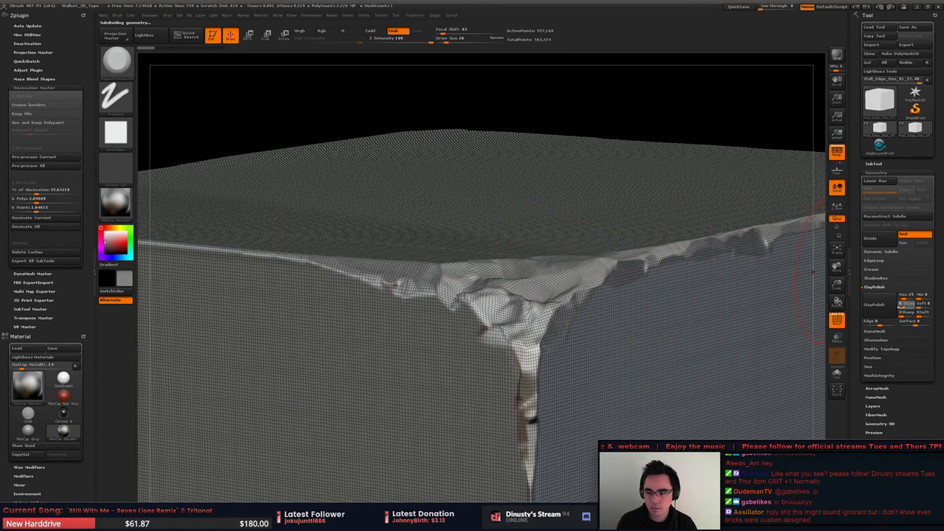
Step: Reapply ClayPolish to the block, try a second pass and undo that extra pass
{"action": "left_click", "coordinate": [873, 309]}
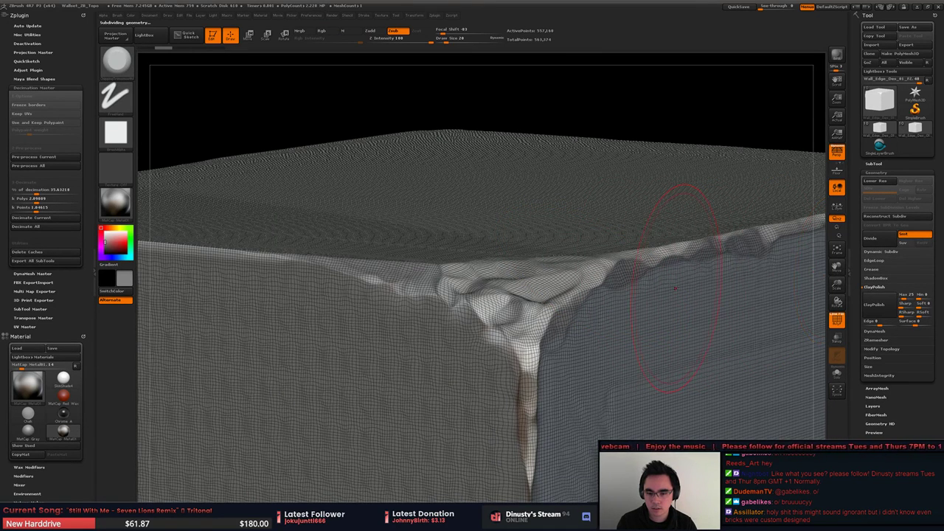
{"action": "left_click", "coordinate": [884, 303]}
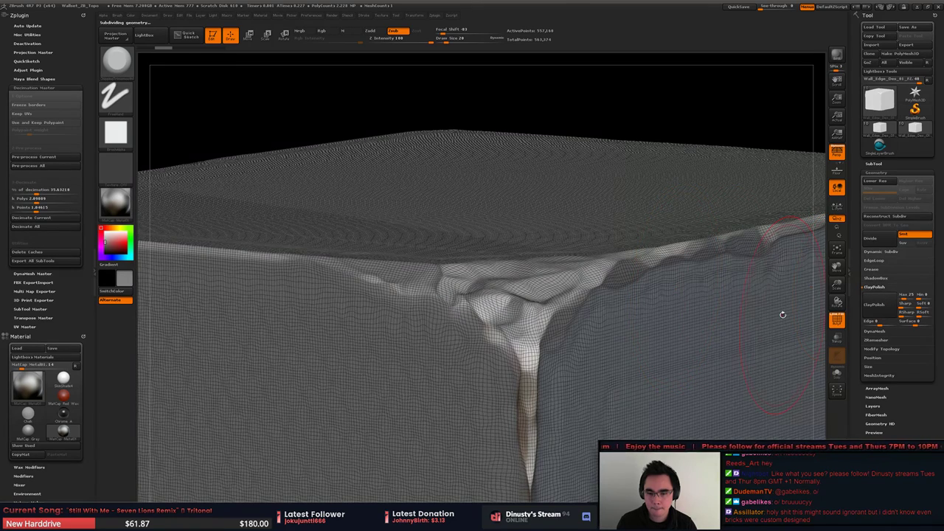
{"action": "key", "text": "ctrl+z"}
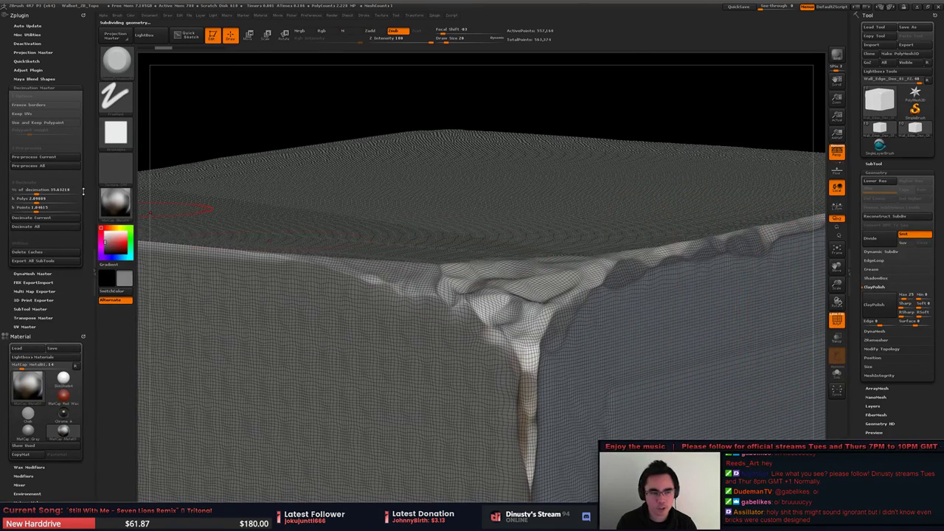
Step: Pre-process the polished block for decimation and set the decimation amount to 50 percent
{"action": "left_click", "coordinate": [34, 156]}
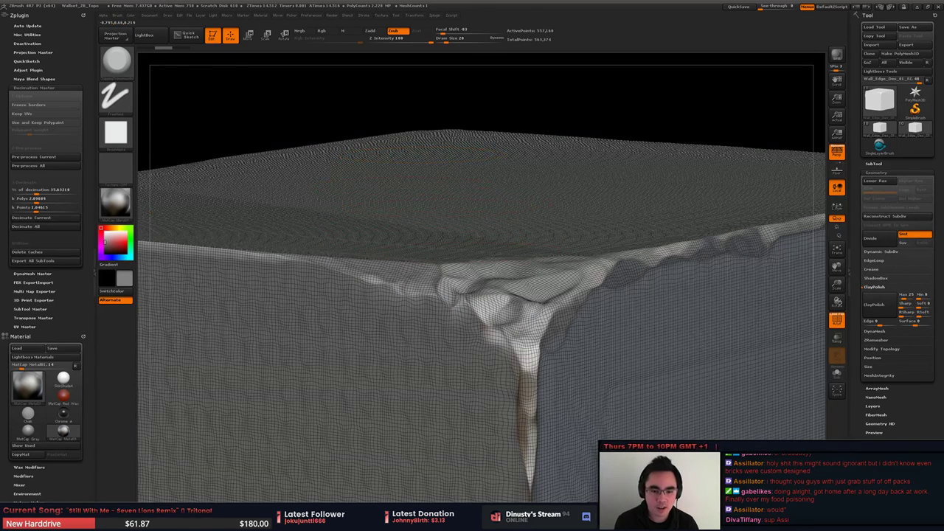
{"action": "left_click_drag", "start_coordinate": [420, 111], "coordinate": [456, 243], "text": "alt"}
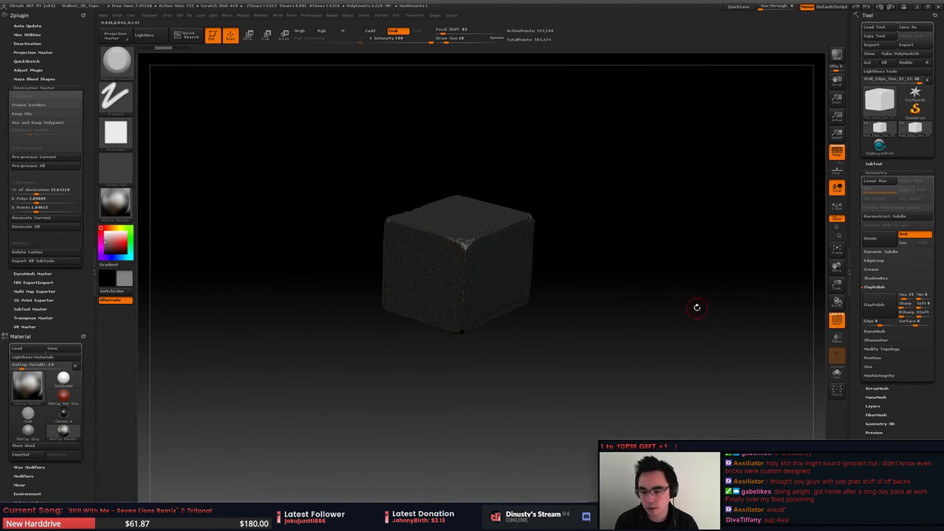
{"action": "key", "text": "super"}
{"action": "key", "text": "super"}
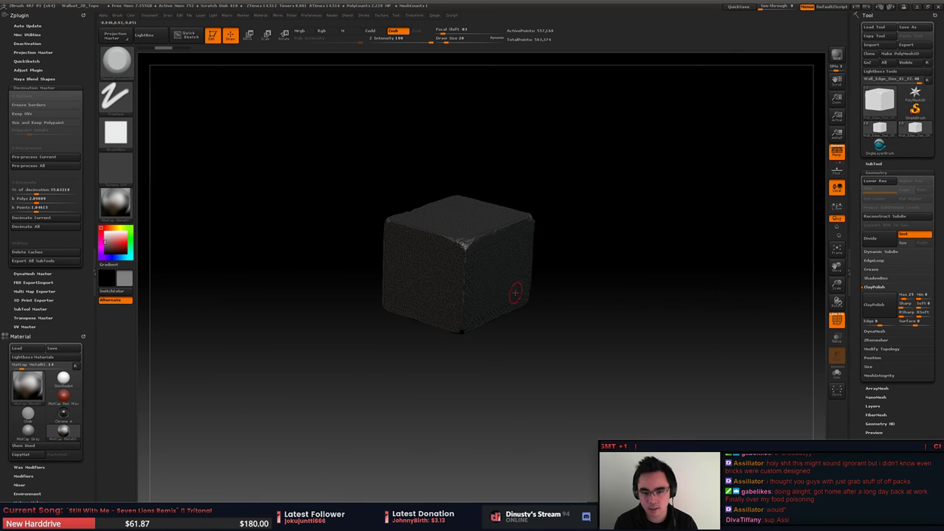
{"action": "key", "text": "f"}
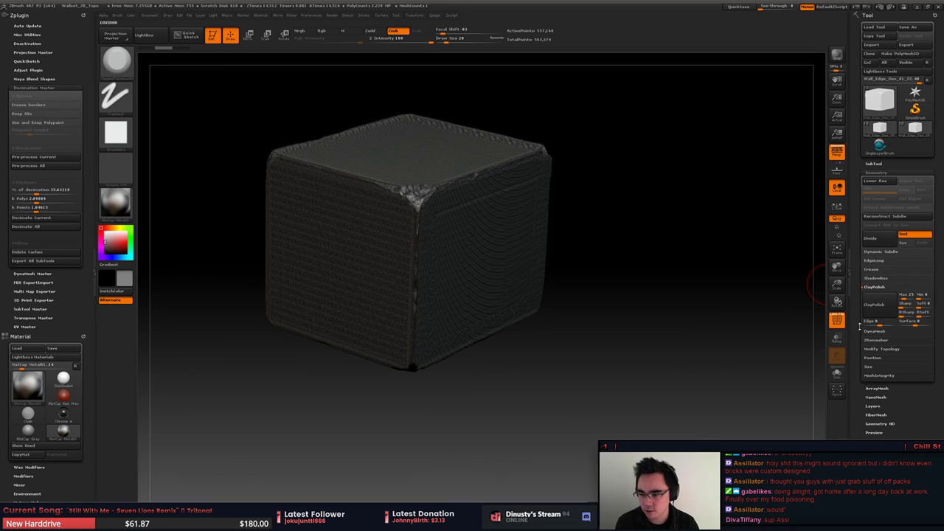
{"action": "mouse_move", "coordinate": [727, 336]}
{"action": "left_mouse_down"}
{"action": "mouse_move", "coordinate": [691, 308]}
{"action": "mouse_move", "coordinate": [717, 336]}
{"action": "left_mouse_up"}
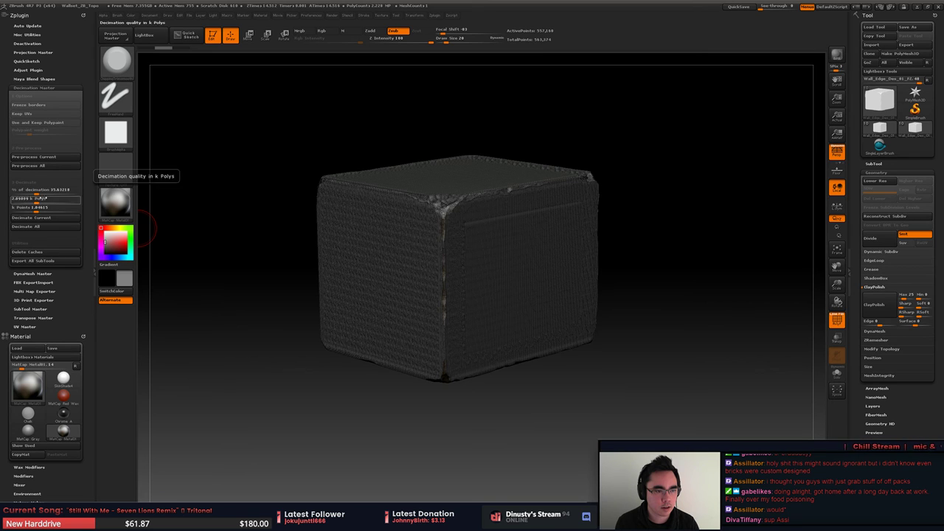
{"action": "left_click", "coordinate": [47, 192]}
{"action": "type", "text": "50"}
{"action": "key", "text": "Return"}
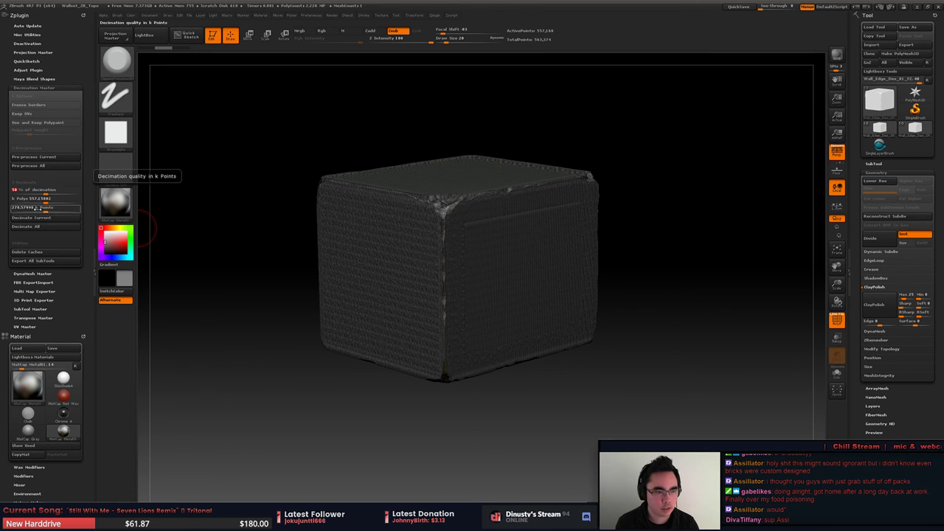
Step: Try decimating the polished block, inspect its mesh and undo the operation
{"action": "left_click", "coordinate": [38, 218]}
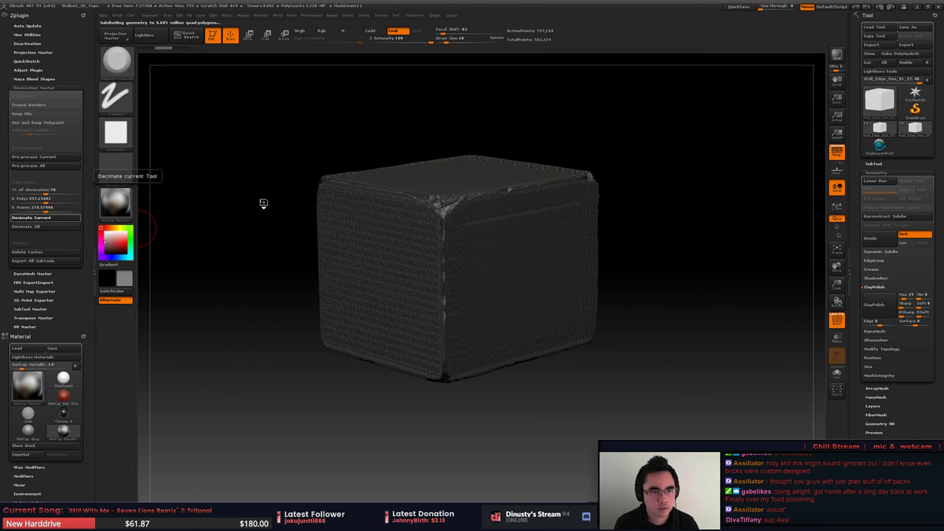
{"action": "left_click_drag", "start_coordinate": [279, 231], "coordinate": [519, 278]}
{"action": "key", "text": "ctrl+z"}
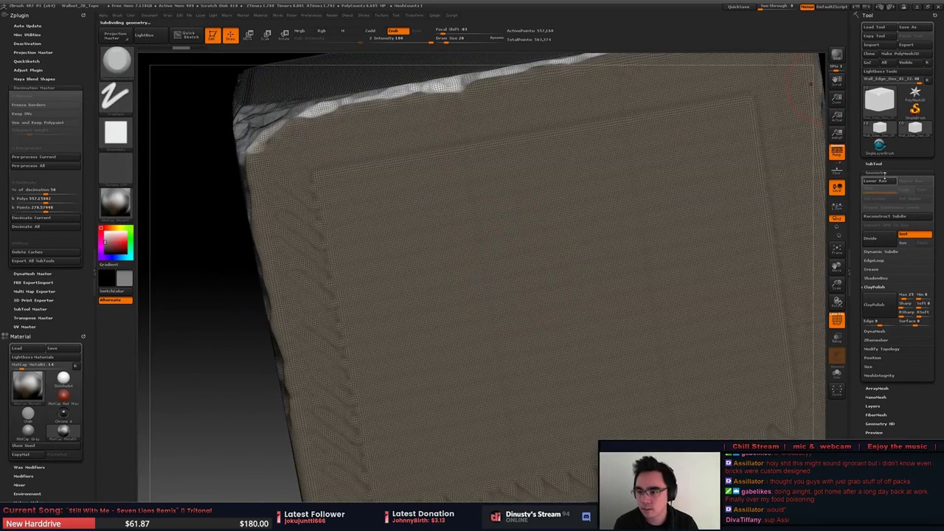
Step: Try dividing the block's geometry once more and undo the division
{"action": "left_click", "coordinate": [877, 163]}
{"action": "left_click", "coordinate": [877, 163]}
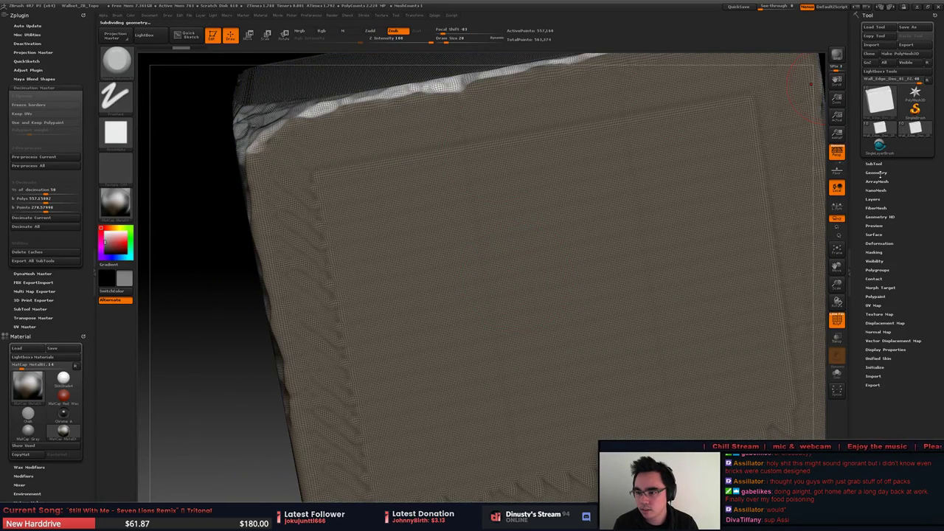
{"action": "left_click", "coordinate": [876, 171]}
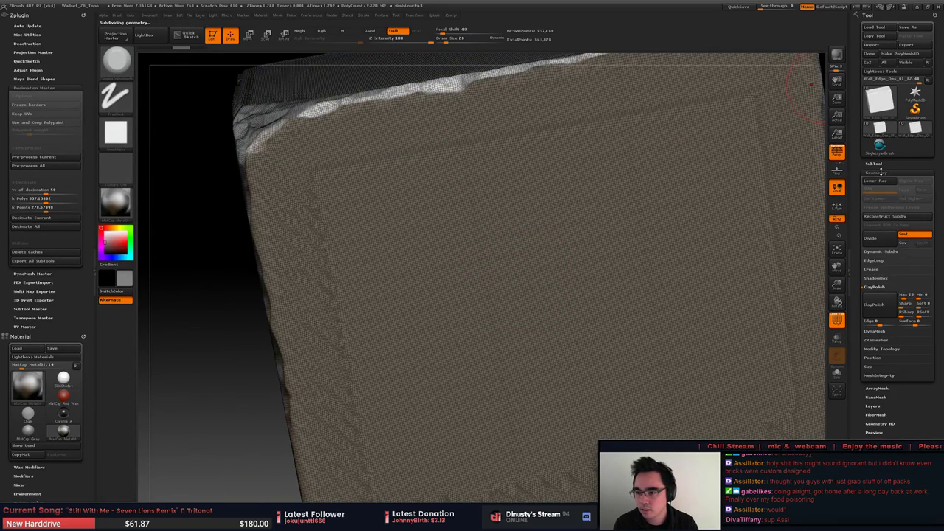
{"action": "left_click", "coordinate": [887, 252]}
{"action": "left_click", "coordinate": [875, 261]}
{"action": "right_click_drag", "start_coordinate": [759, 256], "coordinate": [812, 229]}
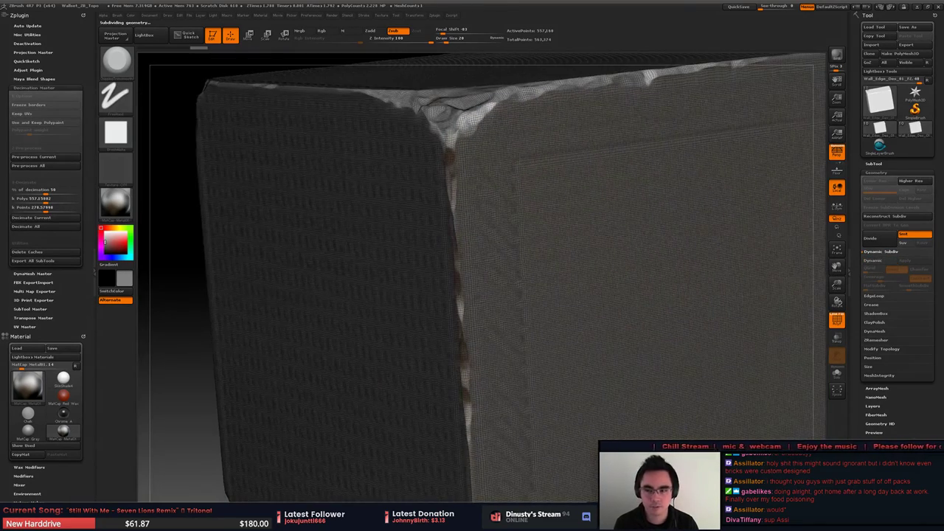
{"action": "left_click", "coordinate": [883, 242]}
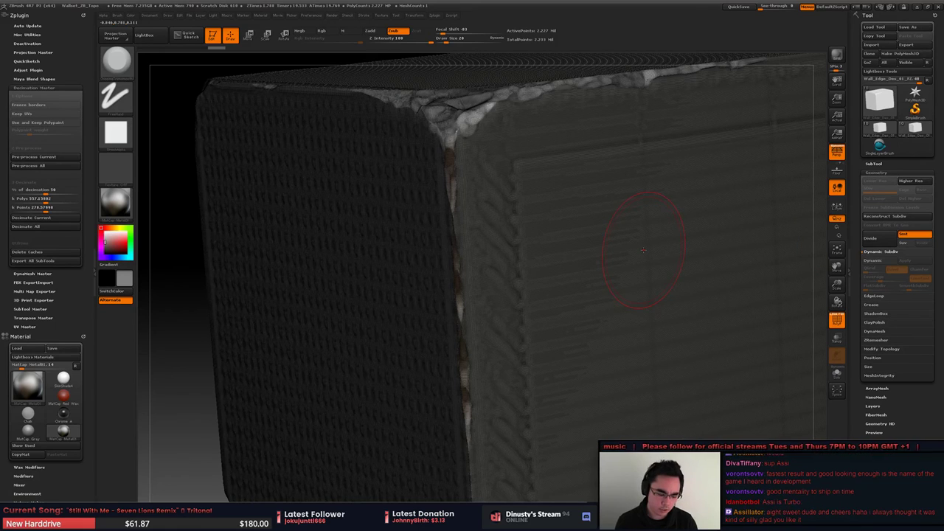
{"action": "key", "text": "ctrl+z"}
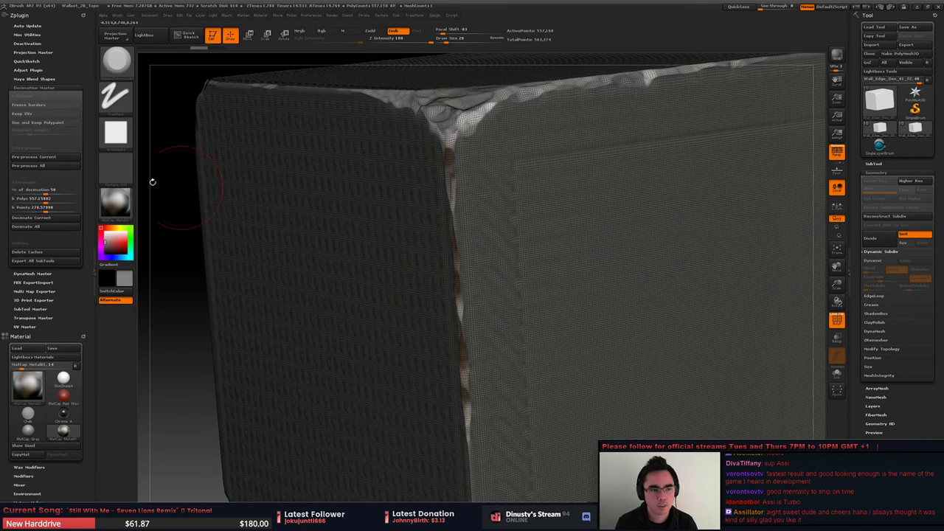
Step: Pre-process the block again, decimate it to 50 percent and inspect the reduced mesh from several sides
{"action": "left_click", "coordinate": [44, 157]}
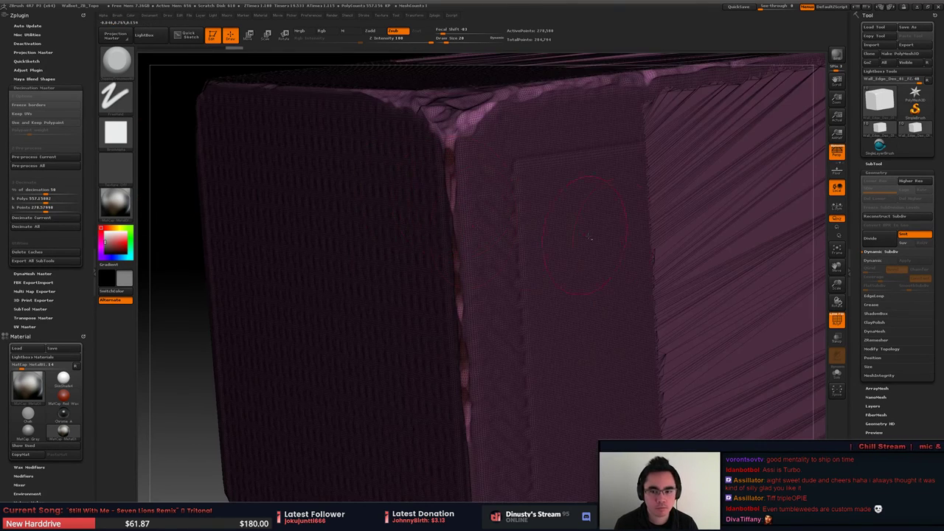
{"action": "right_click_drag", "start_coordinate": [589, 237], "coordinate": [429, 201]}
{"action": "mouse_move", "coordinate": [532, 203]}
{"action": "left_mouse_down", "text": "shift"}
{"action": "mouse_move", "coordinate": [493, 255]}
{"action": "mouse_move", "coordinate": [488, 184]}
{"action": "mouse_move", "coordinate": [479, 369]}
{"action": "mouse_move", "coordinate": [501, 450]}
{"action": "mouse_move", "coordinate": [561, 169]}
{"action": "mouse_move", "coordinate": [531, 184]}
{"action": "mouse_move", "coordinate": [502, 133]}
{"action": "left_mouse_up", "text": "shift"}
{"action": "mouse_move", "coordinate": [502, 133]}
{"action": "right_mouse_down"}
{"action": "mouse_move", "coordinate": [535, 136]}
{"action": "mouse_move", "coordinate": [528, 295]}
{"action": "right_mouse_up"}
{"action": "right_click_drag", "start_coordinate": [664, 303], "coordinate": [495, 314]}
{"action": "key", "text": "f"}
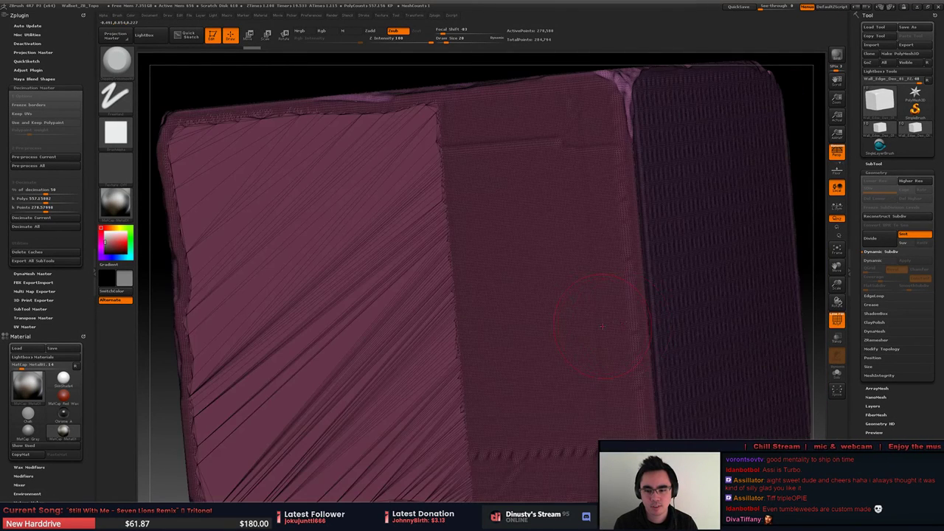
{"action": "right_click_drag", "start_coordinate": [629, 329], "coordinate": [590, 362]}
{"action": "right_click_drag", "start_coordinate": [591, 362], "coordinate": [534, 327]}
{"action": "left_click_drag", "start_coordinate": [534, 327], "coordinate": [544, 278]}
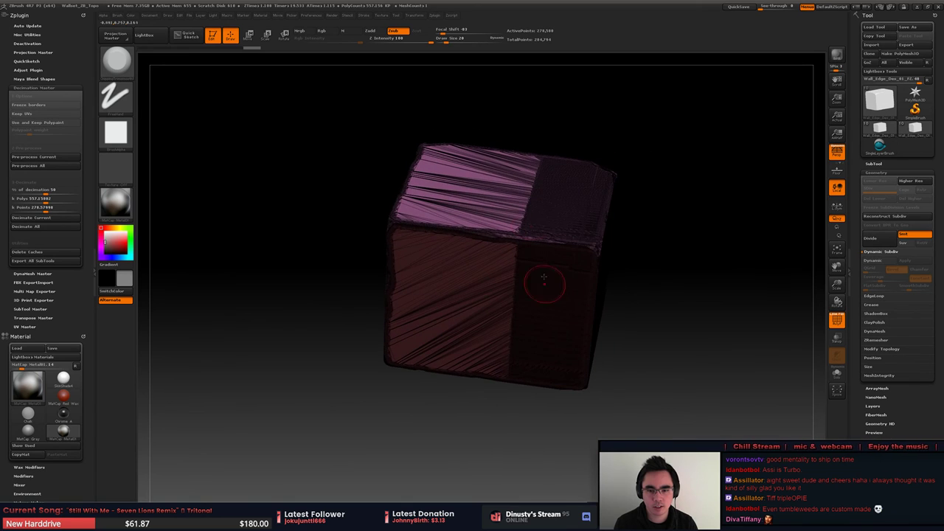
Step: View the half-decimated block straight on and pre-process it for another decimation
{"action": "left_click_drag", "start_coordinate": [543, 139], "coordinate": [598, 229]}
{"action": "left_click_drag", "start_coordinate": [698, 167], "coordinate": [516, 503], "text": "ctrl"}
{"action": "key", "text": "b"}
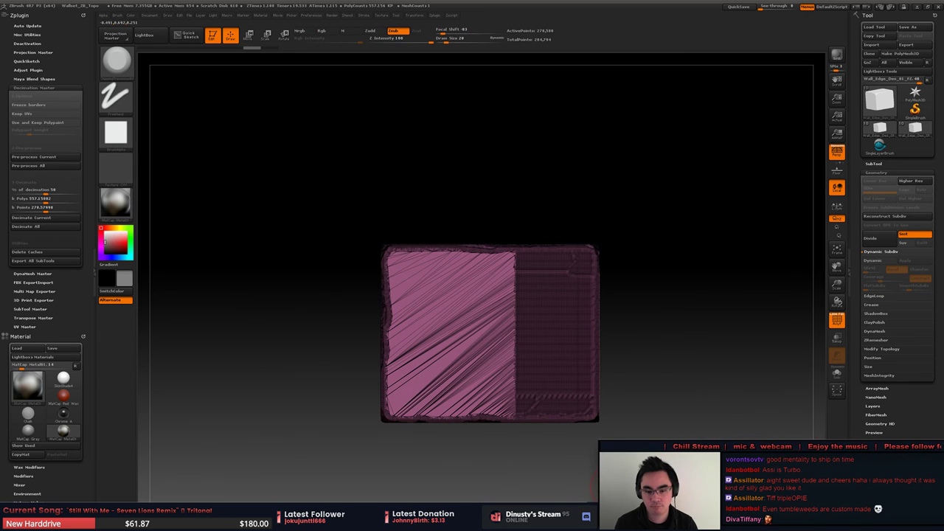
{"action": "left_click", "coordinate": [42, 156]}
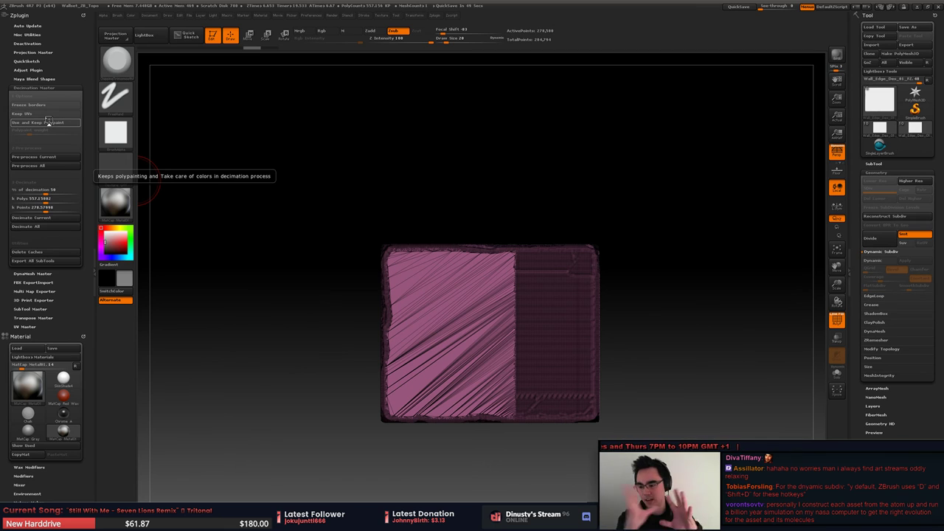
Step: Decimate the pre-processed block to 50 percent, pre-process the result and decimate it by half once more
{"action": "left_click_drag", "start_coordinate": [257, 232], "coordinate": [273, 243]}
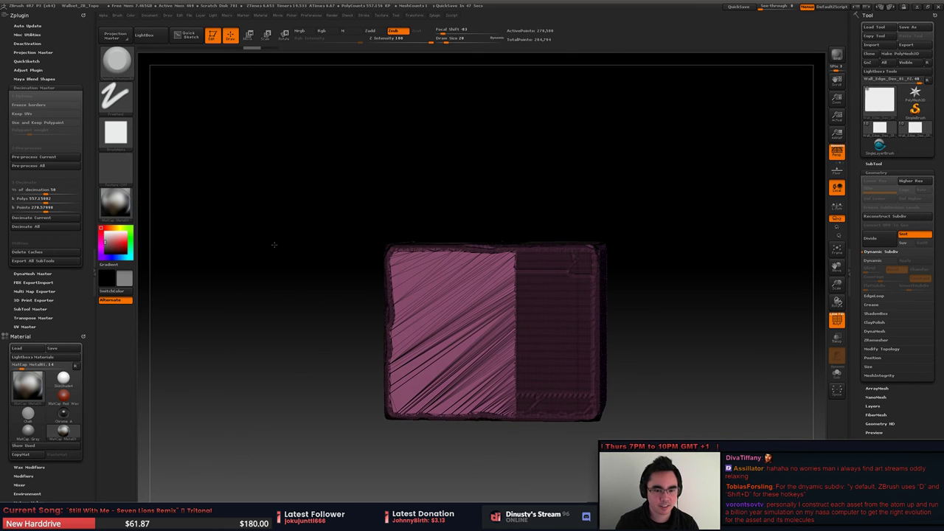
{"action": "left_click", "coordinate": [36, 217]}
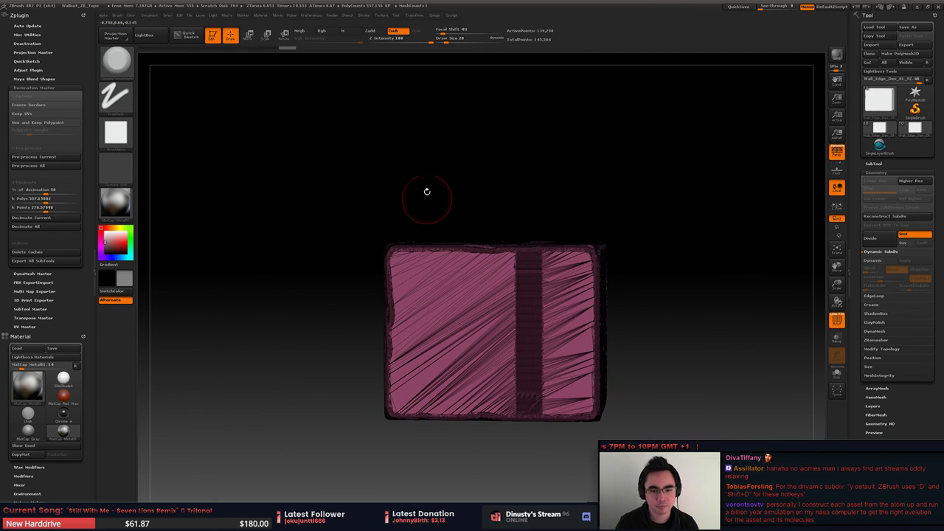
{"action": "left_click_drag", "start_coordinate": [698, 234], "coordinate": [705, 207], "text": "alt"}
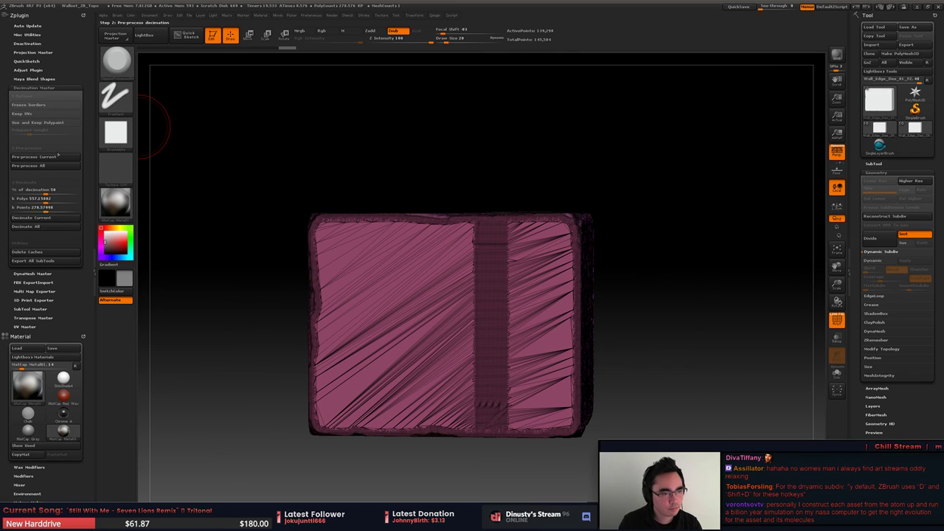
{"action": "left_click", "coordinate": [58, 156]}
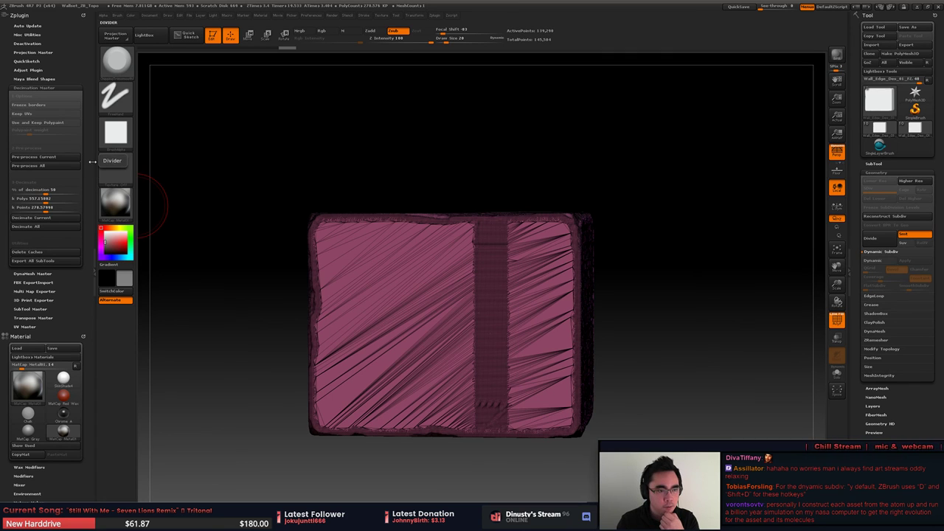
{"action": "left_click", "coordinate": [61, 219]}
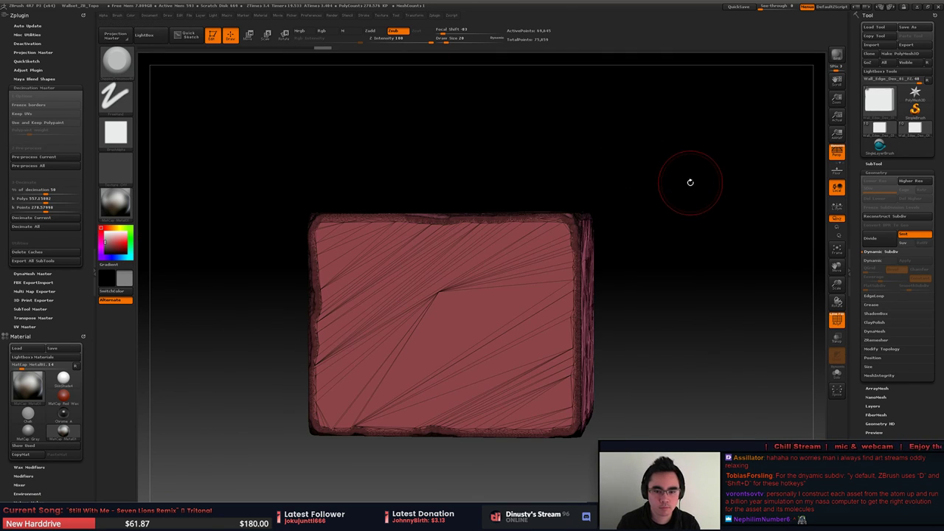
Step: Keep pre-processing the block and decimating it by 50 percent until its faces and chipped edges are sparse, checking the corner mesh up close
{"action": "mouse_move", "coordinate": [689, 182]}
{"action": "left_mouse_down"}
{"action": "mouse_move", "coordinate": [667, 176]}
{"action": "mouse_move", "coordinate": [717, 171]}
{"action": "mouse_move", "coordinate": [569, 183]}
{"action": "left_mouse_up"}
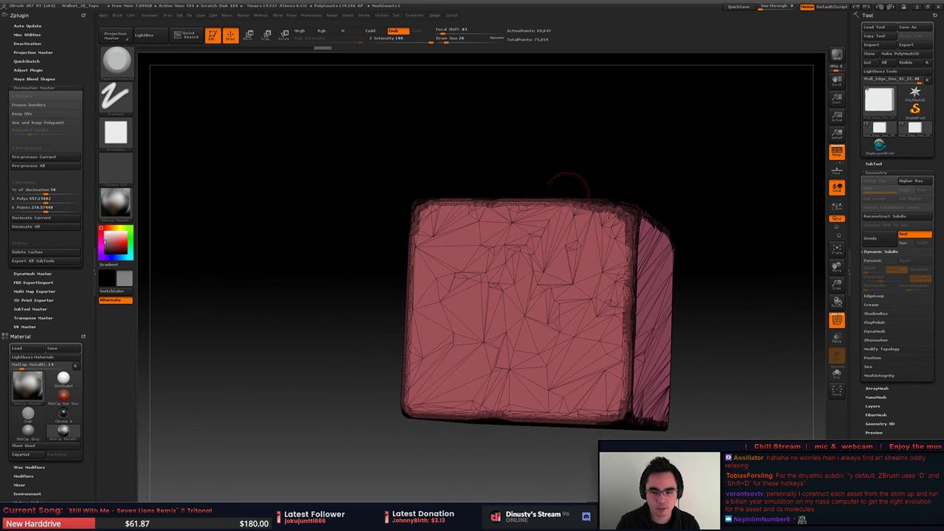
{"action": "mouse_move", "coordinate": [555, 317]}
{"action": "left_mouse_down", "text": "shift"}
{"action": "mouse_move", "coordinate": [546, 264]}
{"action": "mouse_move", "coordinate": [532, 302]}
{"action": "mouse_move", "coordinate": [472, 383]}
{"action": "mouse_move", "coordinate": [546, 310]}
{"action": "mouse_move", "coordinate": [599, 295]}
{"action": "mouse_move", "coordinate": [594, 236]}
{"action": "left_mouse_up", "text": "shift"}
{"action": "left_click_drag", "start_coordinate": [738, 249], "coordinate": [651, 263]}
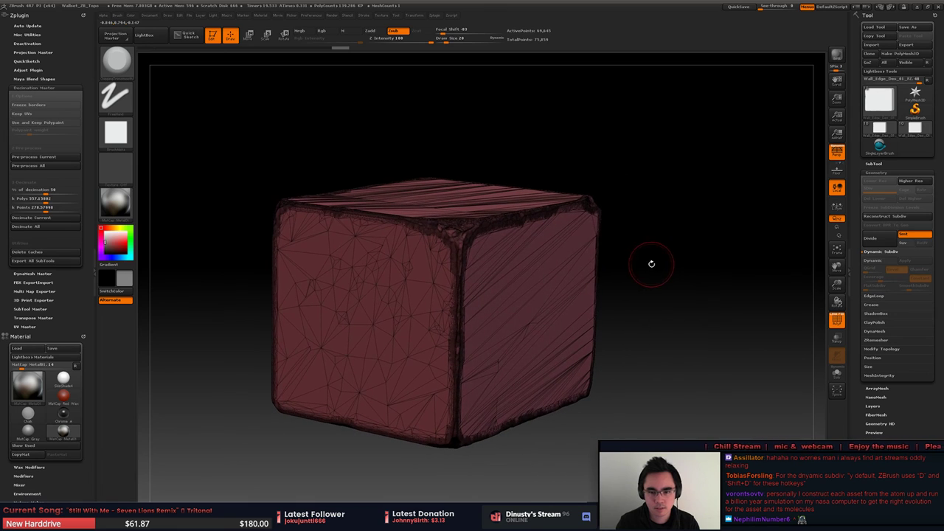
{"action": "left_click", "coordinate": [37, 156]}
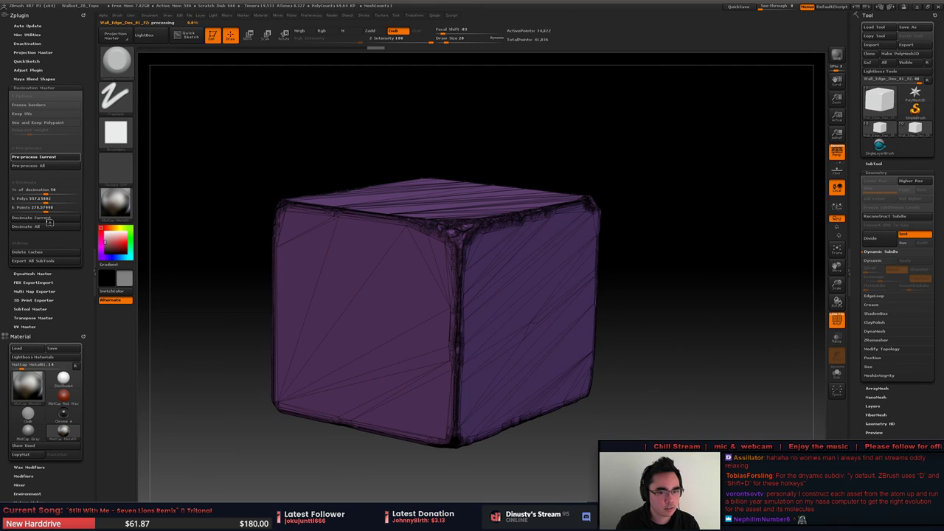
{"action": "left_click", "coordinate": [53, 219]}
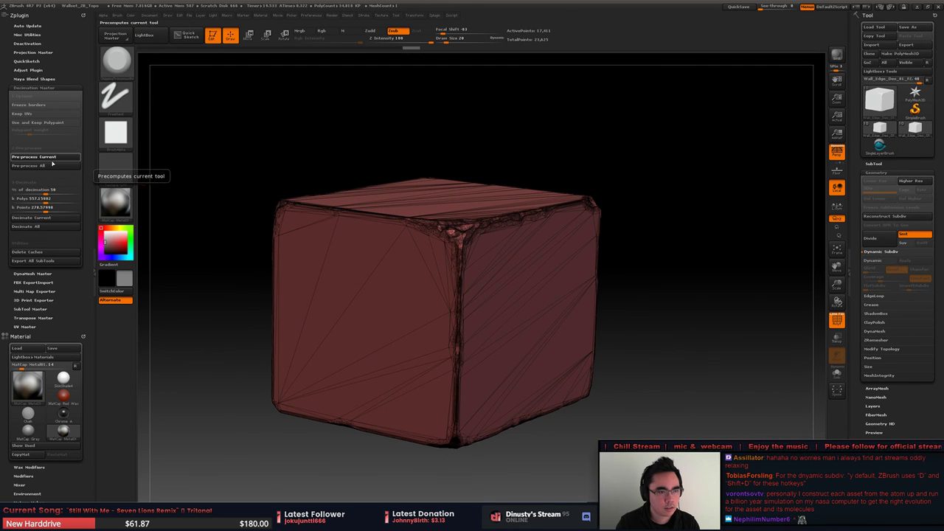
{"action": "left_click", "coordinate": [45, 219]}
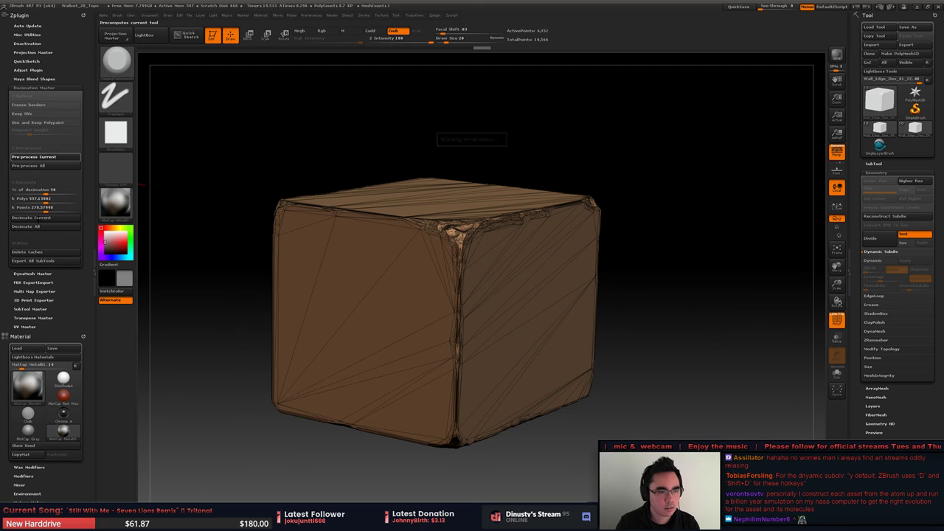
{"action": "left_click", "coordinate": [42, 219]}
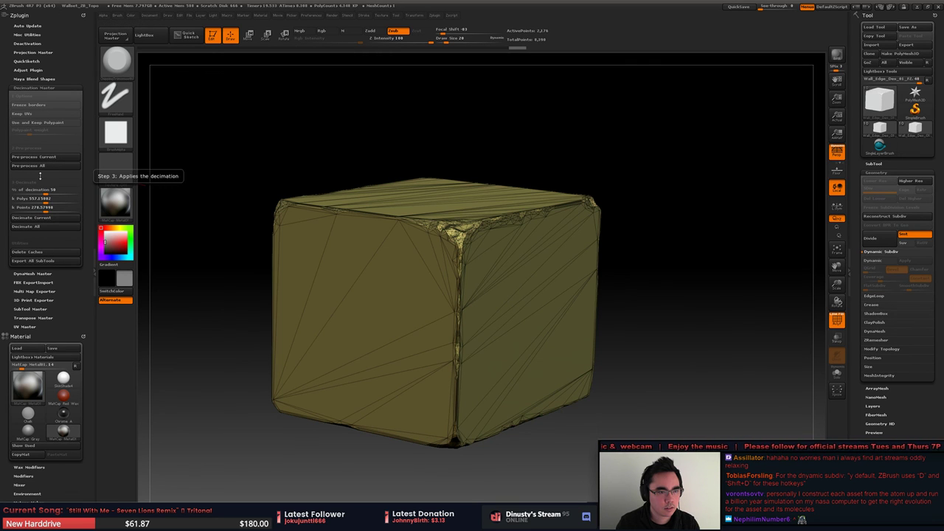
{"action": "left_click", "coordinate": [42, 219]}
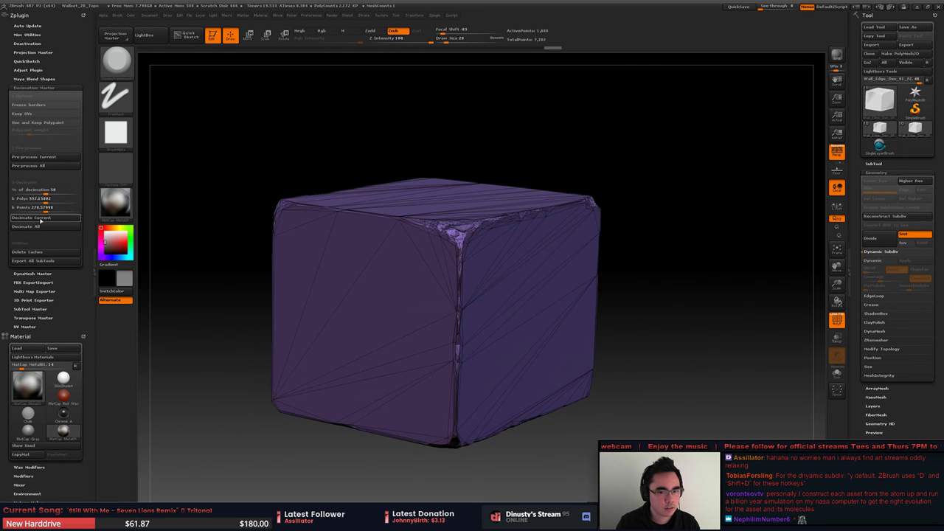
{"action": "right_click_drag", "start_coordinate": [217, 224], "coordinate": [557, 275], "text": "ctrl"}
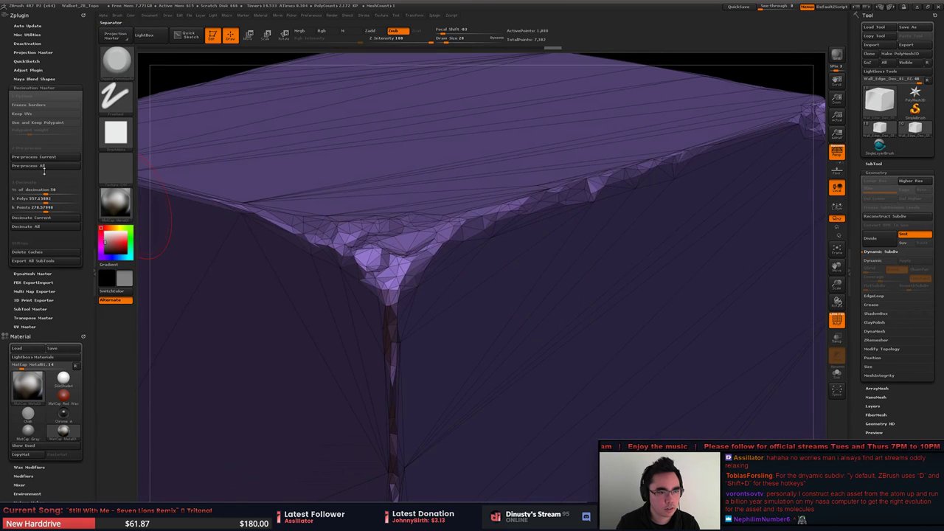
{"action": "left_click", "coordinate": [41, 158]}
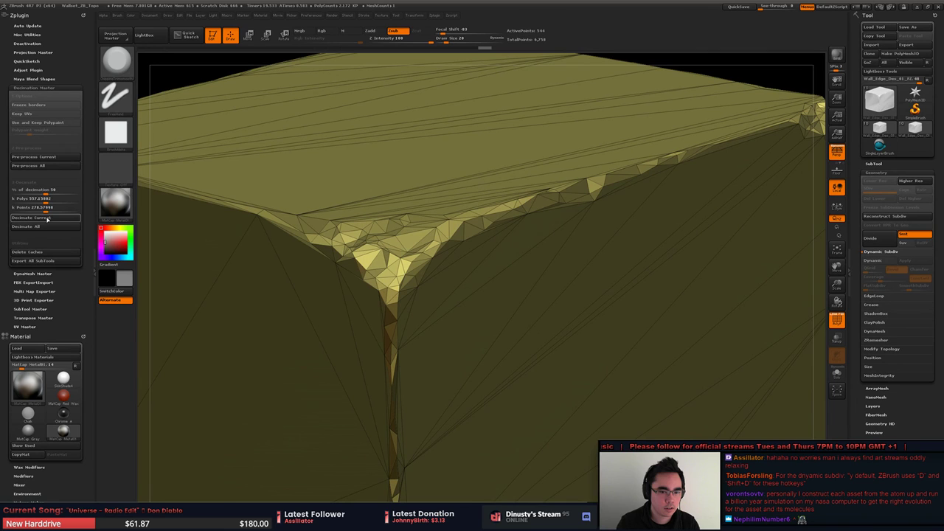
Step: Examine the decimated block's faces and chipped edges from several sides and check its polygon count
{"action": "right_click_drag", "start_coordinate": [384, 251], "coordinate": [487, 269]}
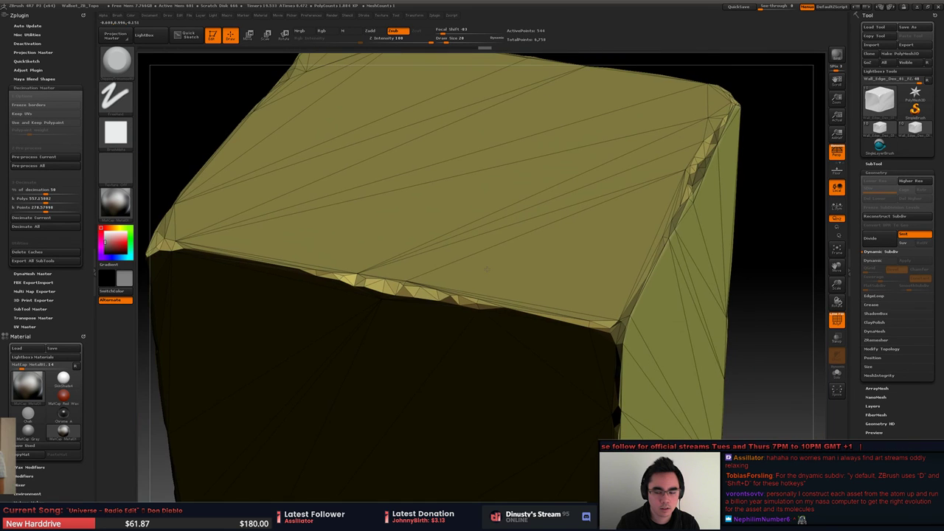
{"action": "left_click_drag", "start_coordinate": [487, 269], "coordinate": [438, 304]}
{"action": "mouse_move", "coordinate": [437, 304]}
{"action": "right_mouse_down", "text": "ctrl"}
{"action": "mouse_move", "coordinate": [429, 254]}
{"action": "mouse_move", "coordinate": [438, 293]}
{"action": "right_mouse_up", "text": "ctrl"}
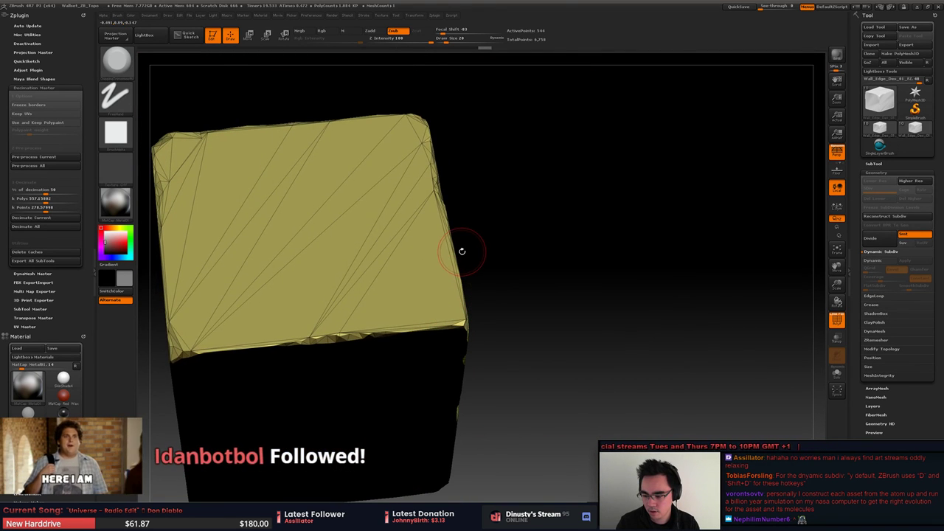
{"action": "right_click_drag", "start_coordinate": [462, 250], "coordinate": [461, 215], "text": "ctrl"}
{"action": "left_click_drag", "start_coordinate": [460, 214], "coordinate": [484, 277]}
{"action": "right_click_drag", "start_coordinate": [484, 278], "coordinate": [510, 282], "text": "ctrl"}
{"action": "right_click", "coordinate": [489, 347]}
{"action": "mouse_move", "coordinate": [868, 94]}
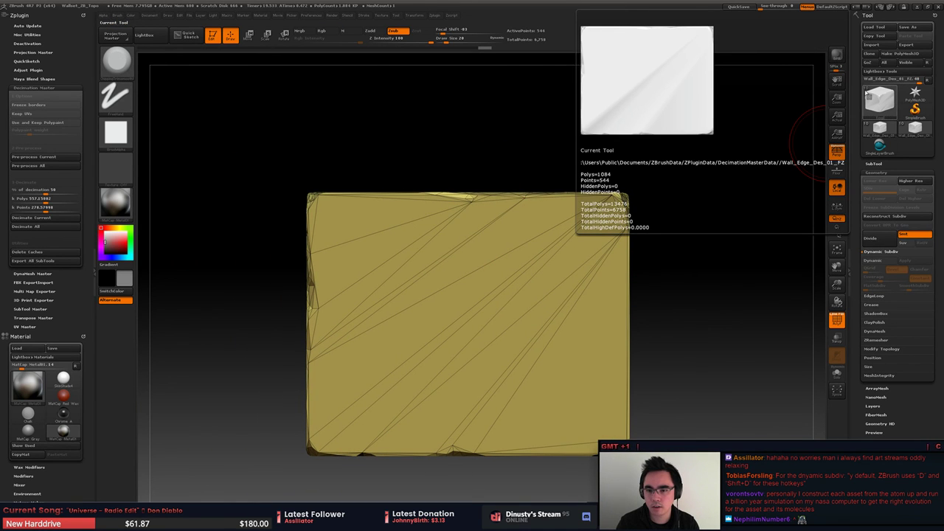
{"action": "left_click_drag", "start_coordinate": [728, 158], "coordinate": [570, 203]}
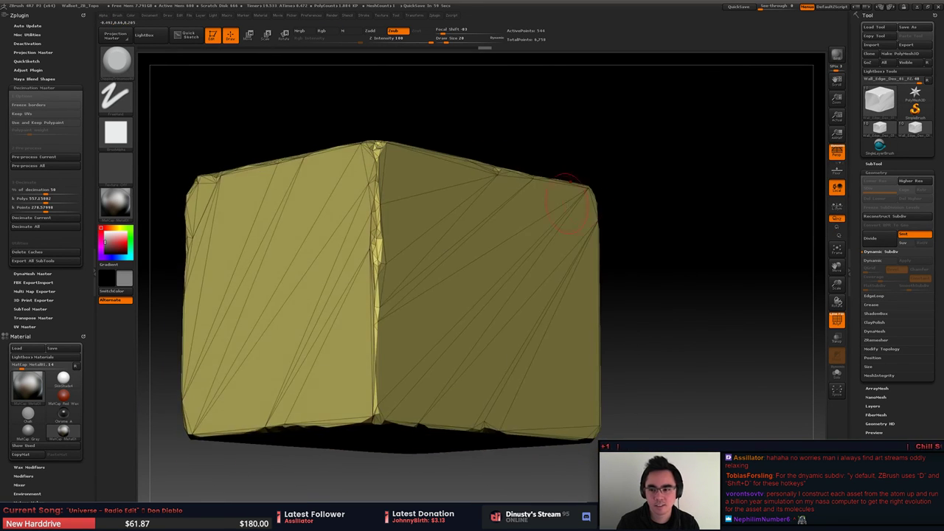
Step: Open the subtool list and save the project over the existing Wallset_ZB_Topo.ZPR
{"action": "left_click", "coordinate": [879, 162]}
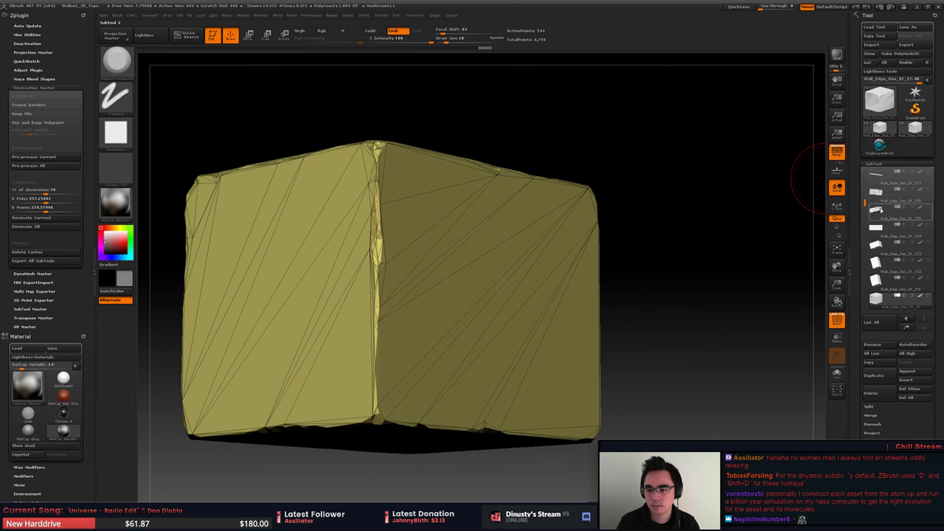
{"action": "key", "text": "ctrl+s"}
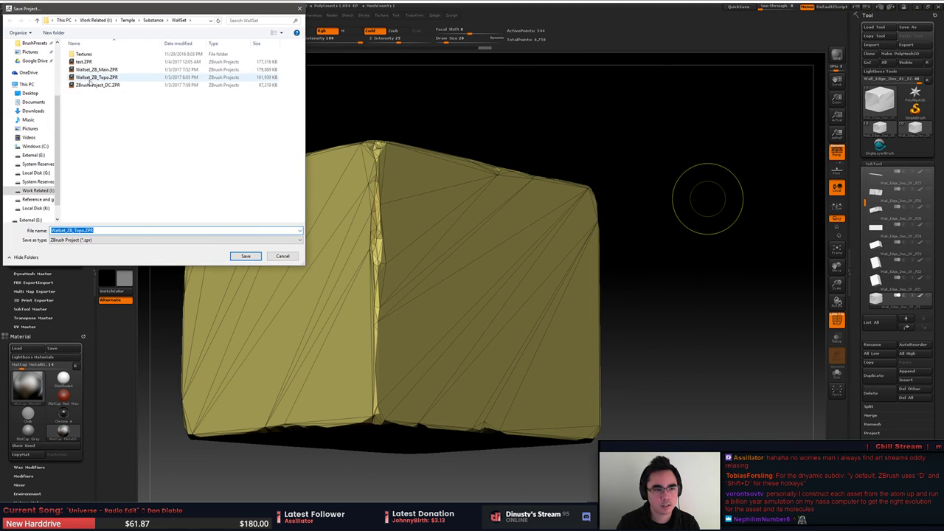
{"action": "double_click", "coordinate": [94, 80]}
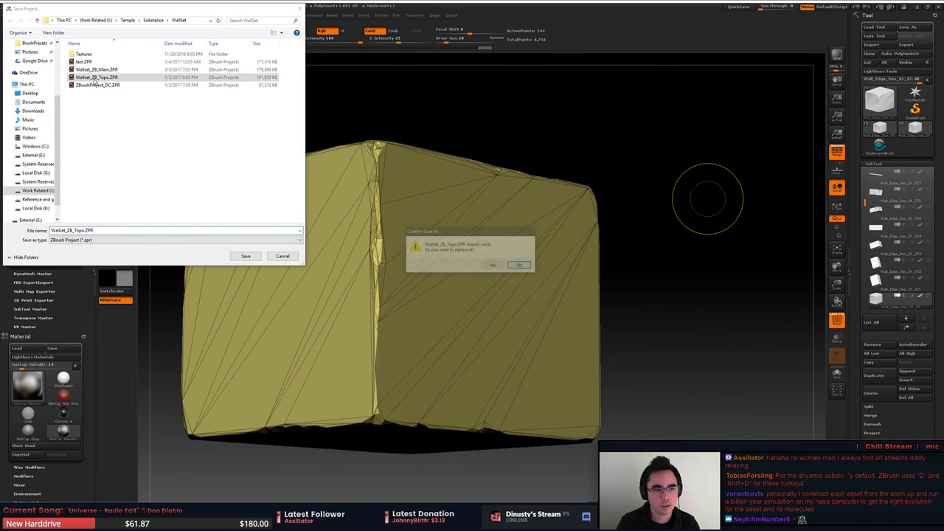
{"action": "left_click", "coordinate": [494, 267]}
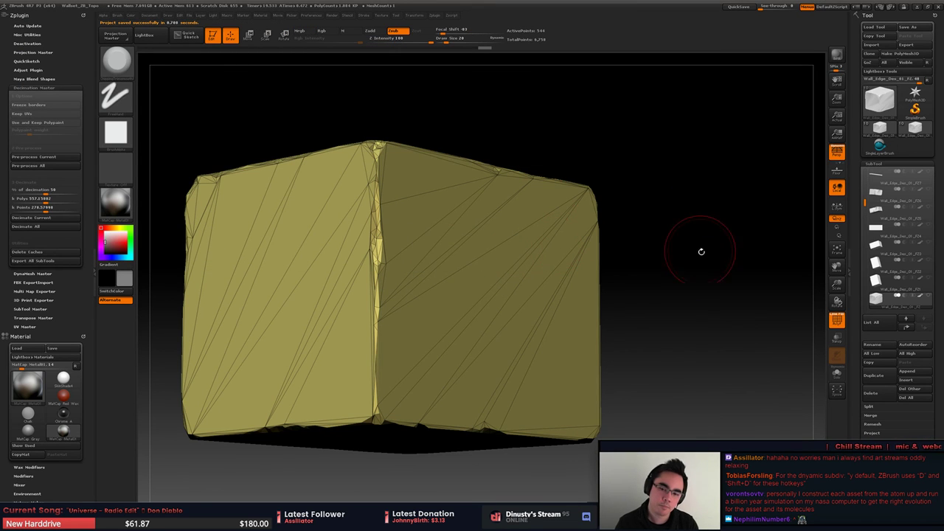
Step: Make all the hidden wall-edge subtools visible alongside the decimated block
{"action": "left_click_drag", "start_coordinate": [701, 251], "coordinate": [597, 281]}
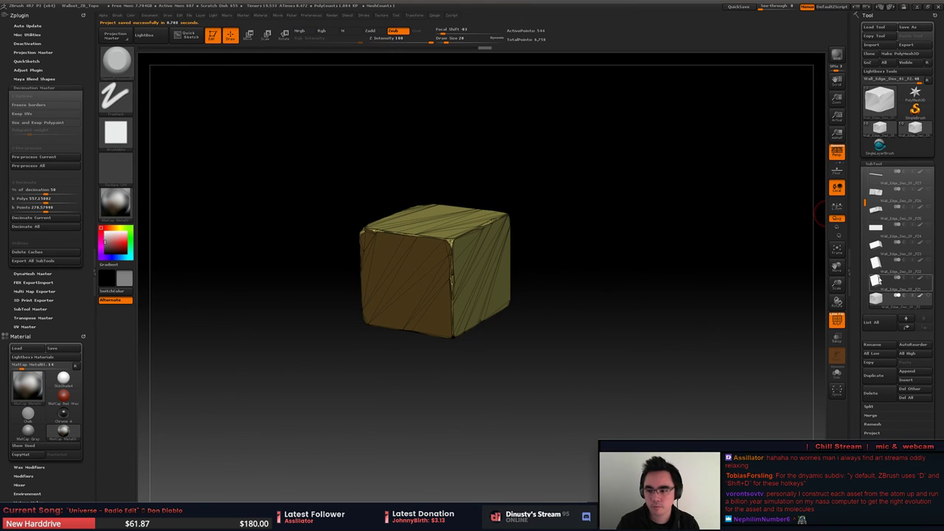
{"action": "left_click", "coordinate": [922, 298], "text": "shift"}
{"action": "left_click", "coordinate": [923, 297]}
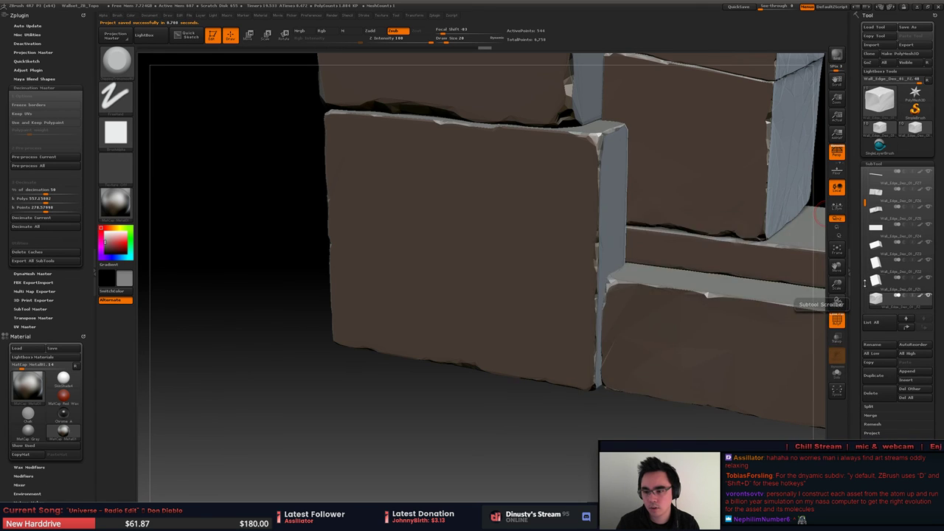
Step: Select the first wall-edge subtool and merge all visible blocks into a single new tool
{"action": "left_click_drag", "start_coordinate": [865, 201], "coordinate": [864, 159]}
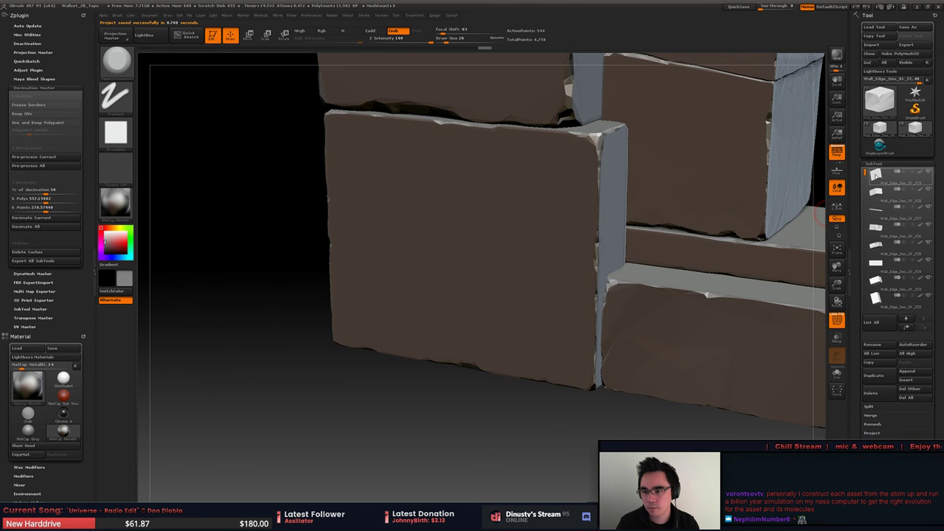
{"action": "left_click", "coordinate": [876, 176]}
{"action": "left_click_drag", "start_coordinate": [815, 185], "coordinate": [825, 167], "text": "alt"}
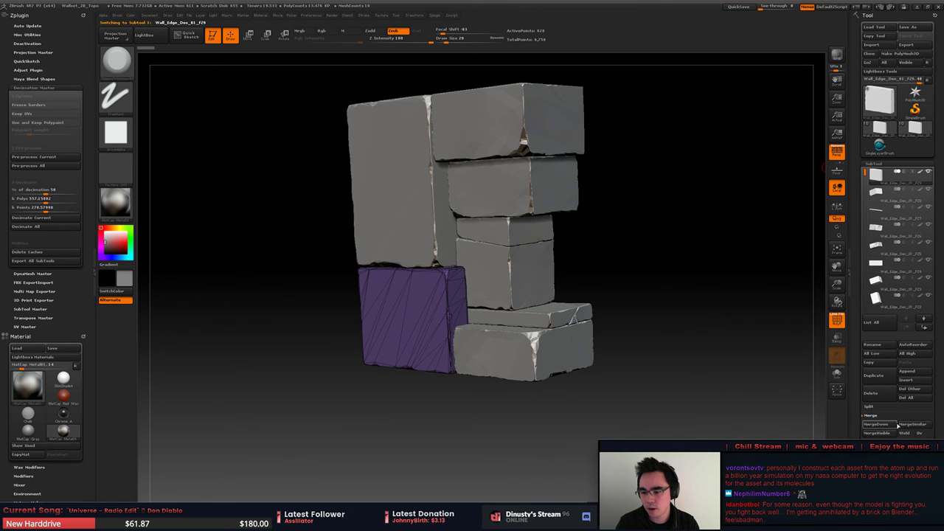
{"action": "left_click", "coordinate": [889, 436]}
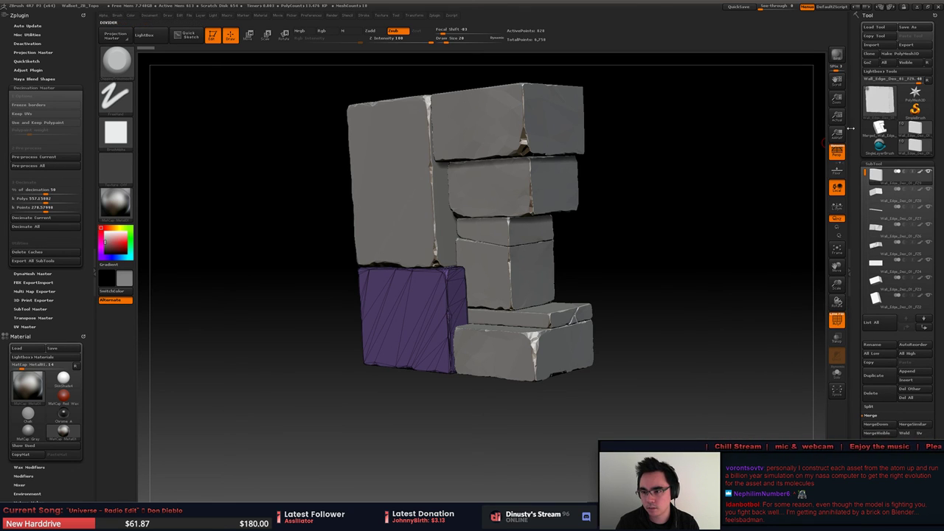
Step: Switch to the merged wall-edge tool and compare the mesh density of its blocks from the front and sides
{"action": "left_click_drag", "start_coordinate": [759, 262], "coordinate": [717, 273]}
{"action": "right_click", "coordinate": [727, 251]}
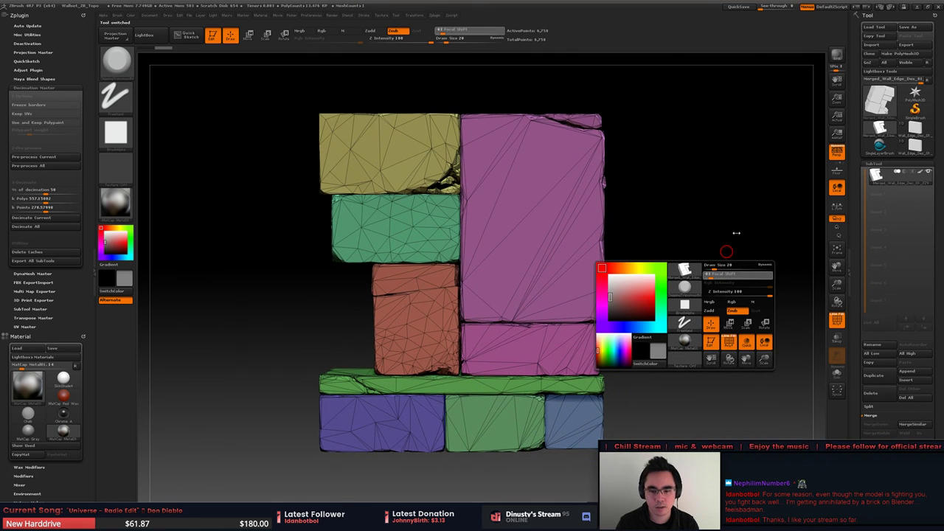
{"action": "mouse_move", "coordinate": [701, 237]}
{"action": "right_mouse_down"}
{"action": "mouse_move", "coordinate": [710, 231]}
{"action": "mouse_move", "coordinate": [690, 250]}
{"action": "right_mouse_up"}
{"action": "right_click_drag", "start_coordinate": [425, 298], "coordinate": [633, 200]}
{"action": "left_click_drag", "start_coordinate": [633, 199], "coordinate": [549, 187]}
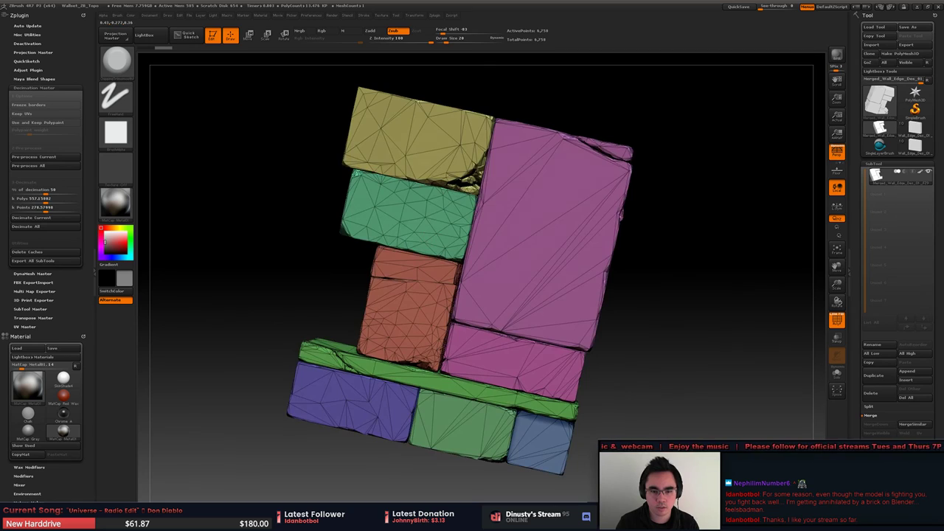
{"action": "left_click_drag", "start_coordinate": [649, 206], "coordinate": [502, 225]}
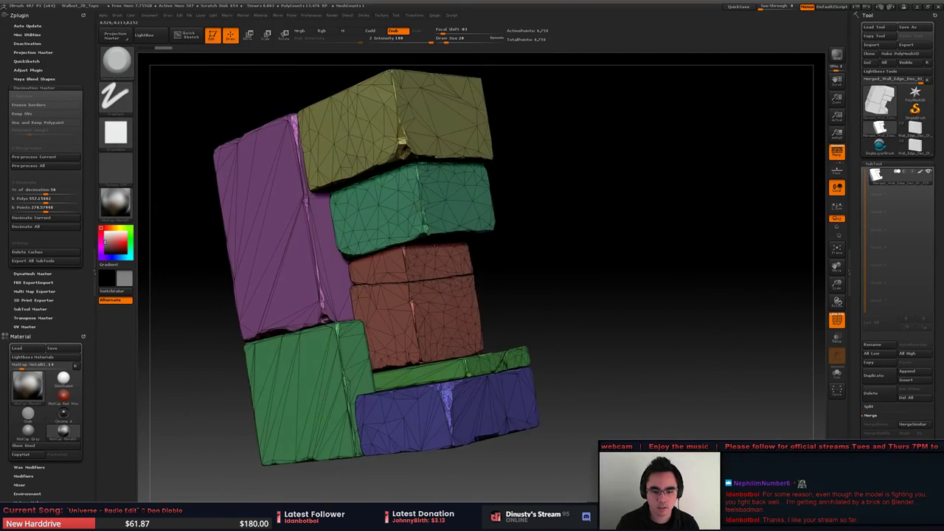
{"action": "left_click_drag", "start_coordinate": [650, 236], "coordinate": [451, 225]}
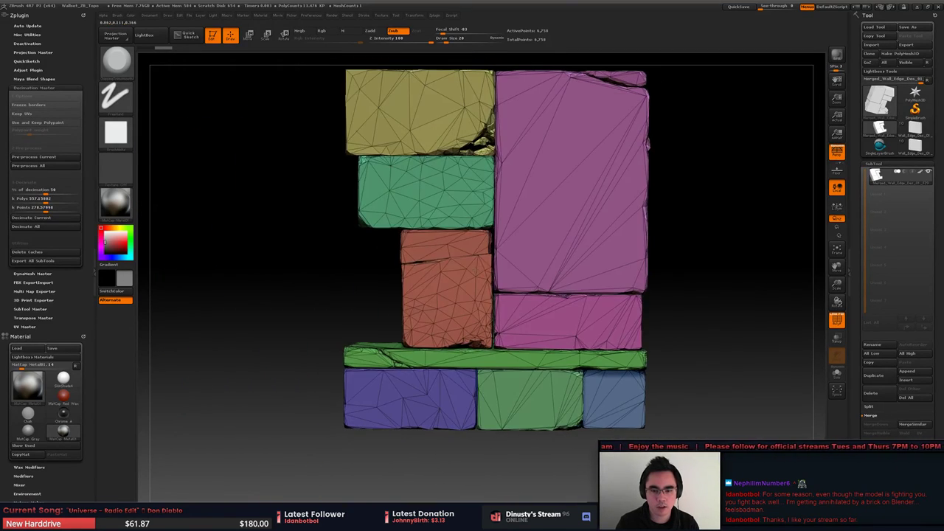
{"action": "right_click_drag", "start_coordinate": [515, 233], "coordinate": [519, 203], "text": "alt"}
{"action": "right_click_drag", "start_coordinate": [470, 265], "coordinate": [463, 319]}
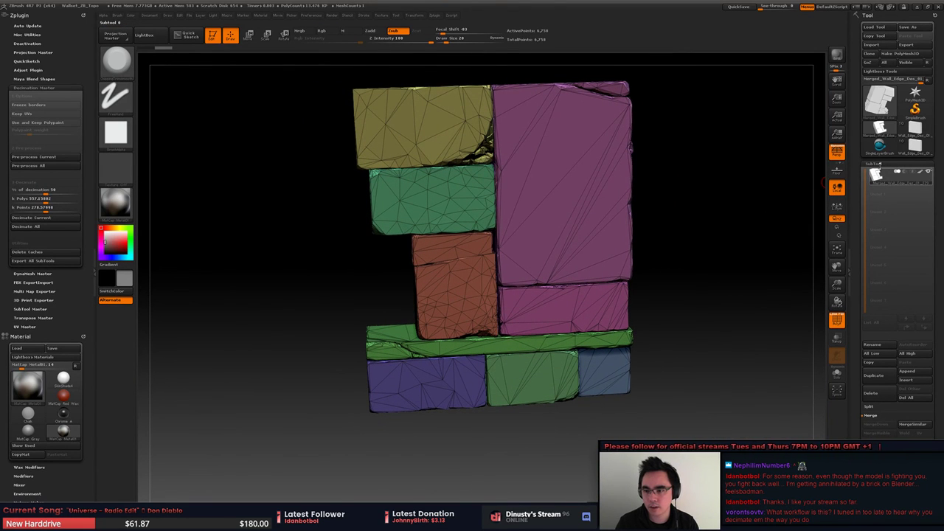
Step: Turn the polyframe display off to examine the merged wall's shading, check its polygon count and turn the polyframe back on
{"action": "key", "text": "shift+f"}
{"action": "mouse_move", "coordinate": [697, 277]}
{"action": "left_mouse_down"}
{"action": "mouse_move", "coordinate": [683, 301]}
{"action": "mouse_move", "coordinate": [681, 288]}
{"action": "mouse_move", "coordinate": [662, 304]}
{"action": "mouse_move", "coordinate": [671, 310]}
{"action": "mouse_move", "coordinate": [657, 288]}
{"action": "mouse_move", "coordinate": [678, 313]}
{"action": "mouse_move", "coordinate": [704, 274]}
{"action": "left_mouse_up"}
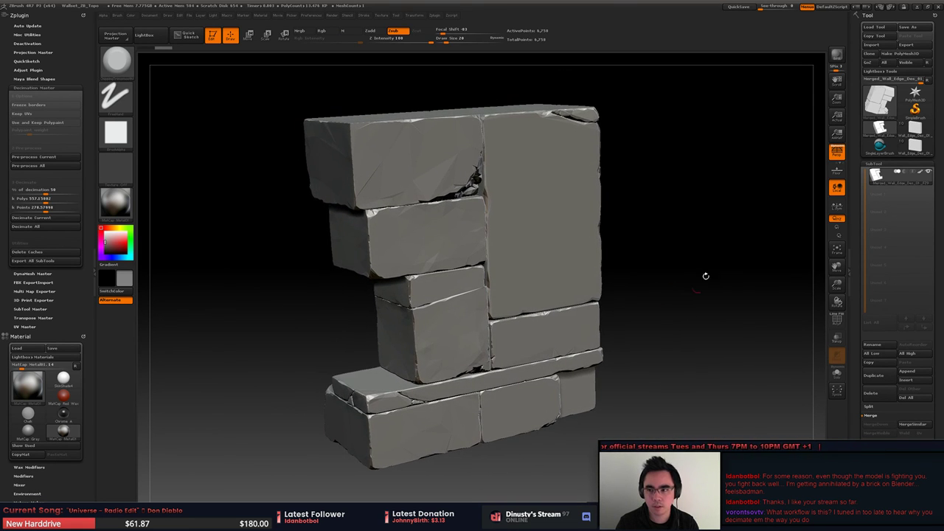
{"action": "mouse_move", "coordinate": [880, 101]}
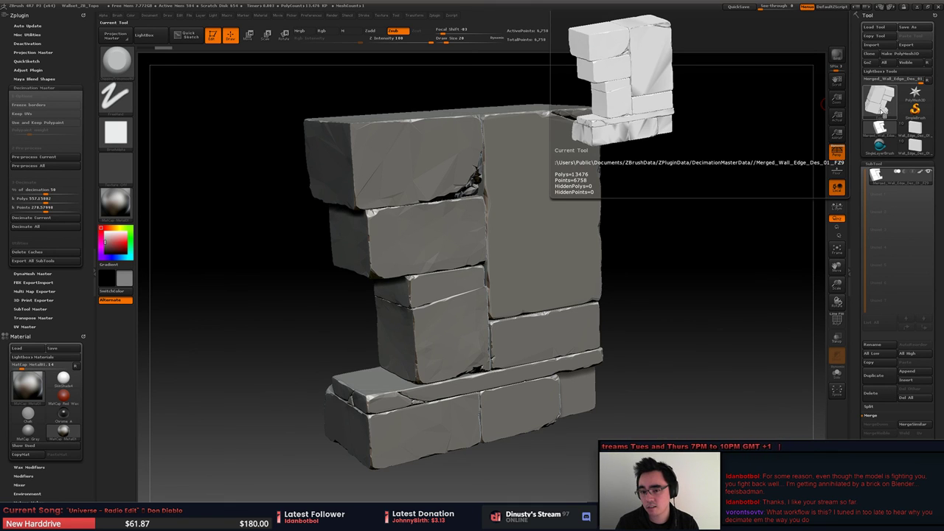
{"action": "key", "text": "shift+f"}
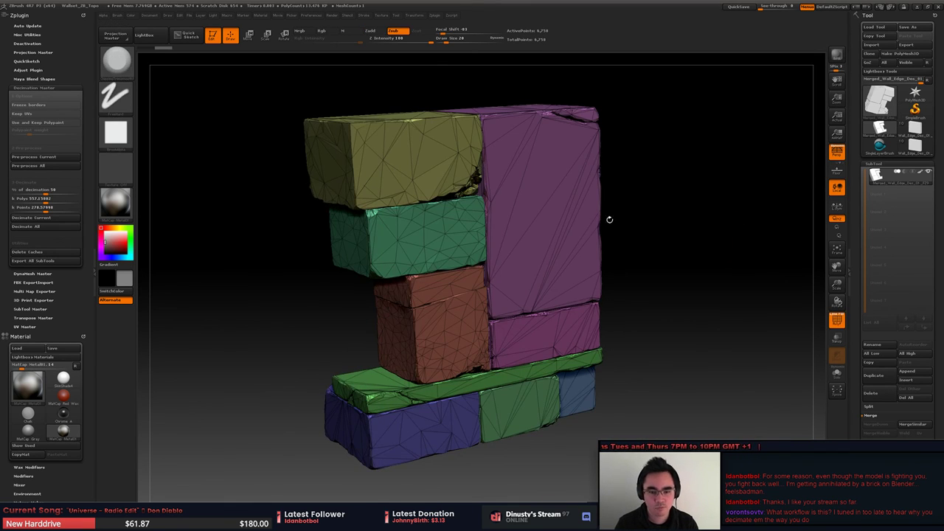
Step: Delete the merged wall-edge subtool and return to the tool that holds the separate blocks
{"action": "left_click_drag", "start_coordinate": [707, 266], "coordinate": [710, 256]}
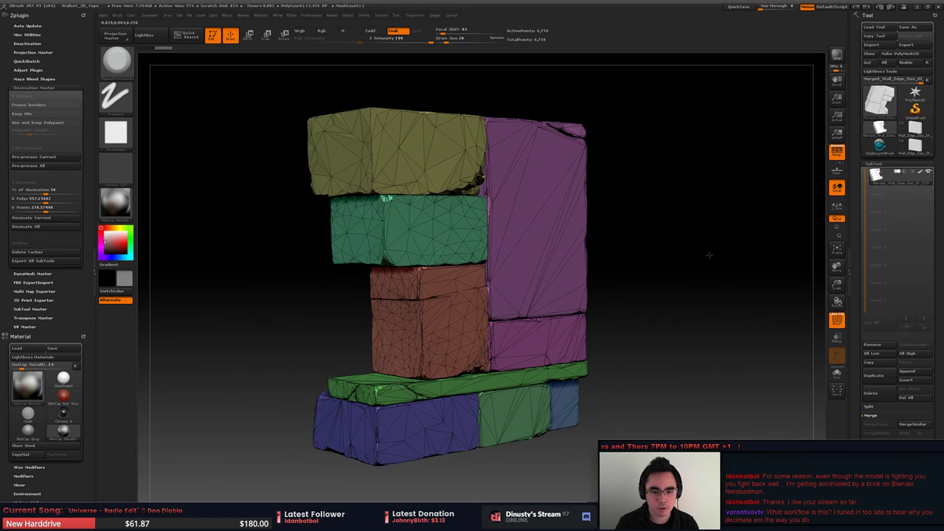
{"action": "mouse_move", "coordinate": [826, 246]}
{"action": "left_mouse_down"}
{"action": "mouse_move", "coordinate": [814, 240]}
{"action": "mouse_move", "coordinate": [824, 242]}
{"action": "left_mouse_up"}
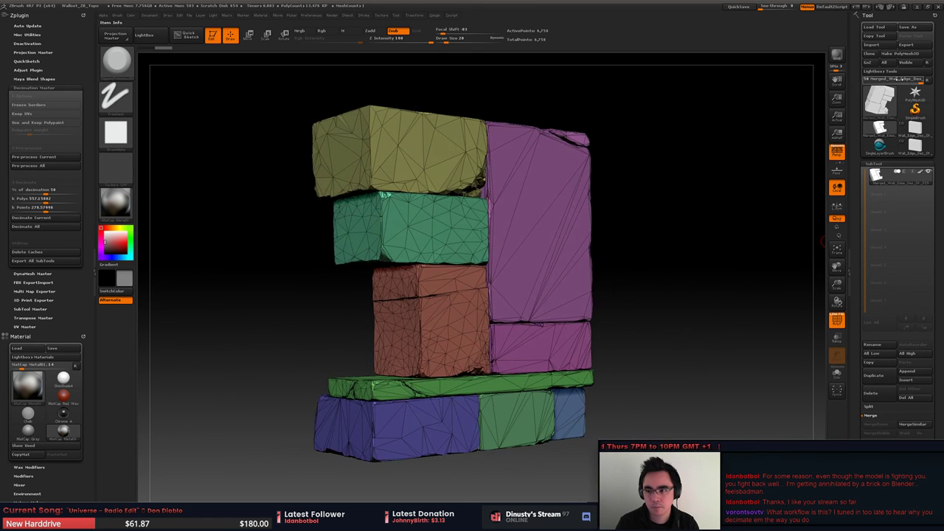
{"action": "mouse_move", "coordinate": [889, 132]}
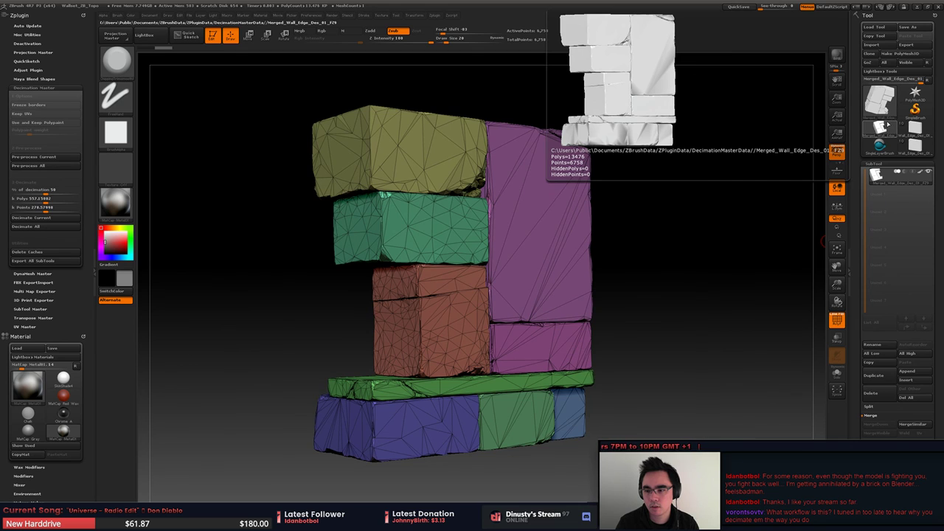
{"action": "left_click", "coordinate": [887, 401]}
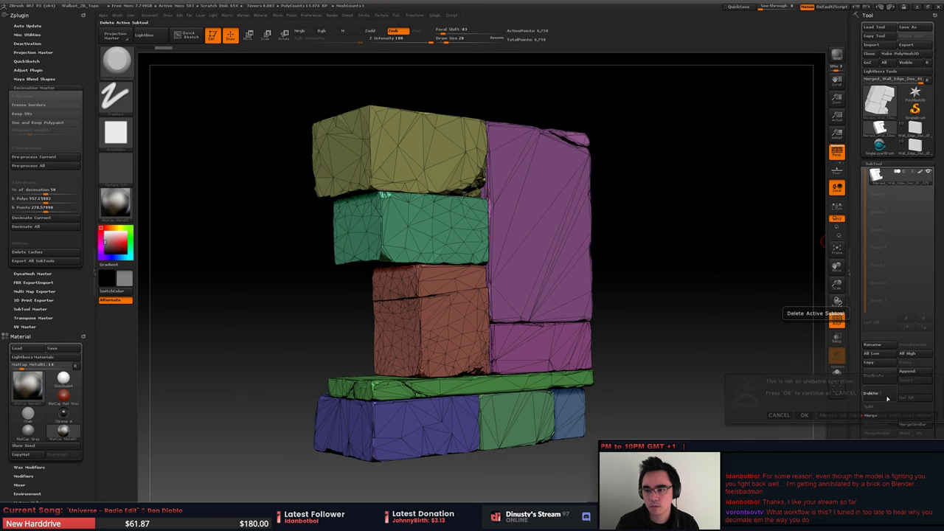
{"action": "left_click", "coordinate": [805, 413]}
{"action": "left_click", "coordinate": [880, 127]}
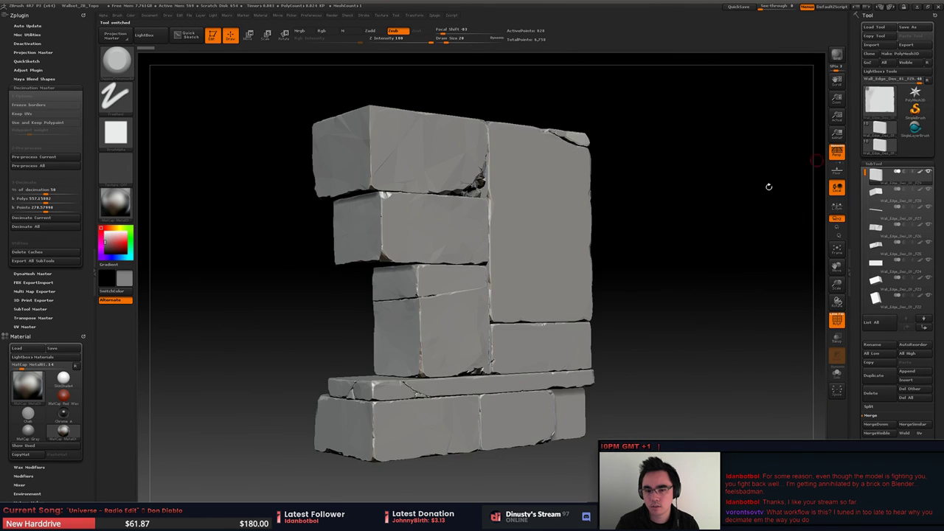
Step: Select and isolate the cracked block above the base ledge, show its polyframe and pre-process it for decimation
{"action": "left_click", "coordinate": [455, 332], "text": "alt"}
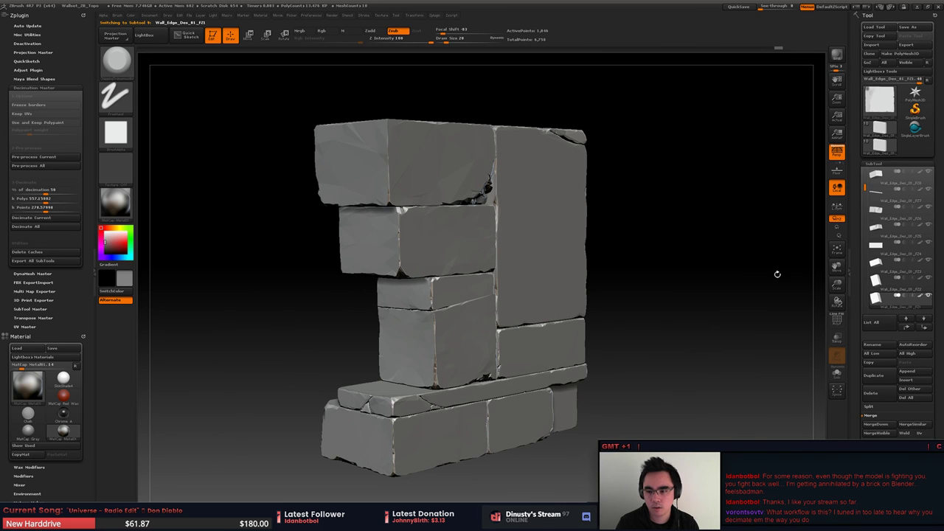
{"action": "left_click", "coordinate": [929, 295]}
{"action": "left_click_drag", "start_coordinate": [603, 303], "coordinate": [662, 306]}
{"action": "key", "text": "shift+f"}
{"action": "left_click", "coordinate": [29, 158]}
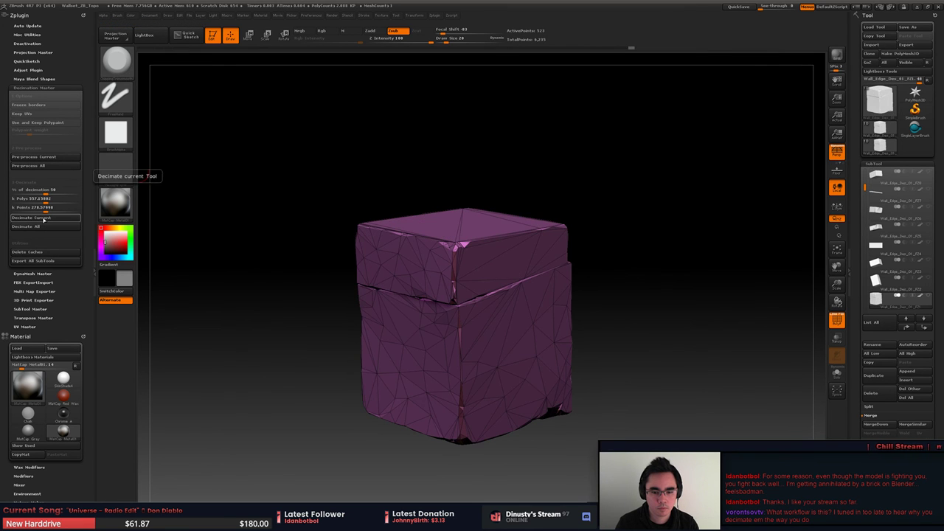
Step: Inspect the cracked block's damaged corner, undo its 50% decimation and decimate it at about 62% instead
{"action": "left_click_drag", "start_coordinate": [295, 318], "coordinate": [477, 179]}
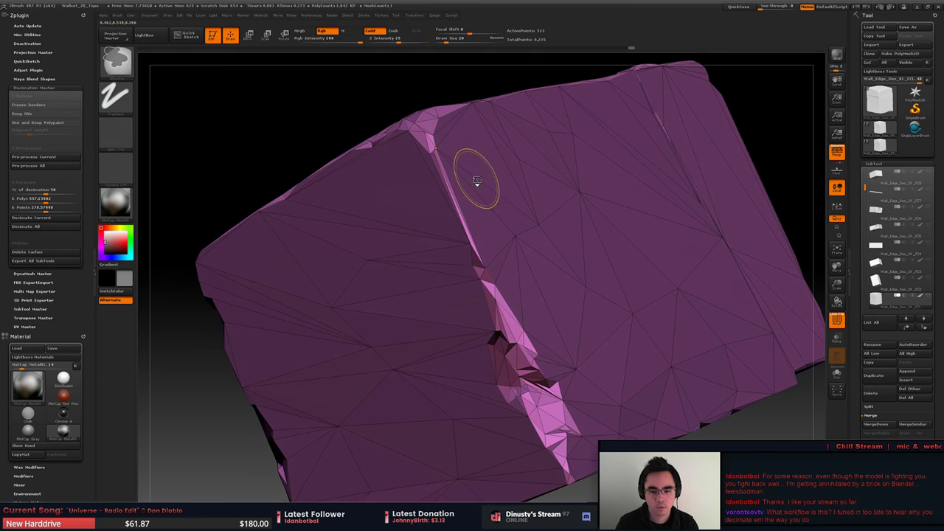
{"action": "key", "text": "ctrl+z"}
{"action": "left_click_drag", "start_coordinate": [46, 190], "coordinate": [51, 190]}
{"action": "left_click", "coordinate": [49, 218]}
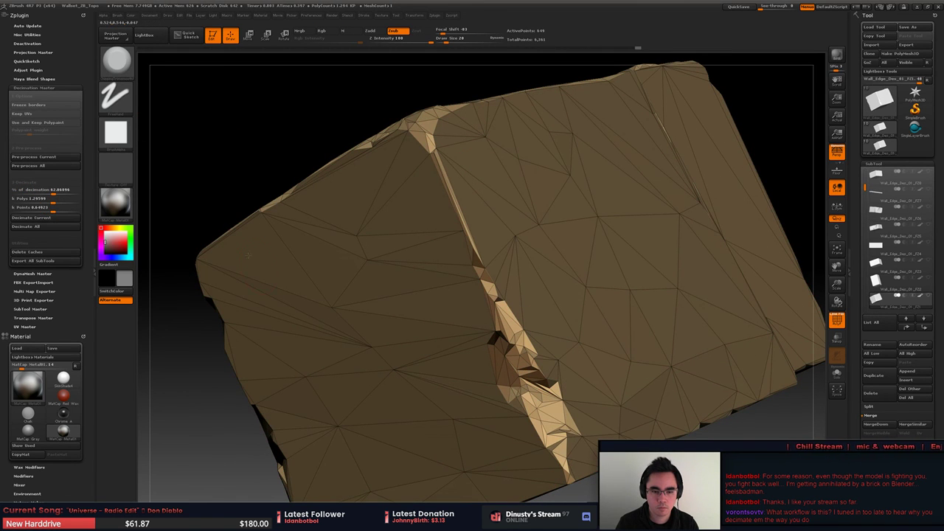
Step: Examine the mesh density of the decimated cracked block from the front, sides and underside
{"action": "right_click_drag", "start_coordinate": [522, 283], "coordinate": [544, 297]}
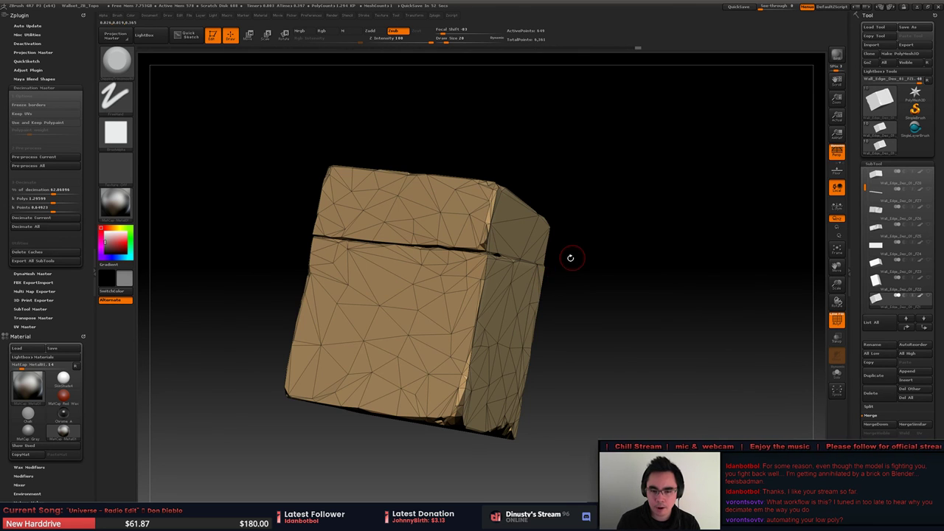
{"action": "left_click_drag", "start_coordinate": [569, 259], "coordinate": [534, 236]}
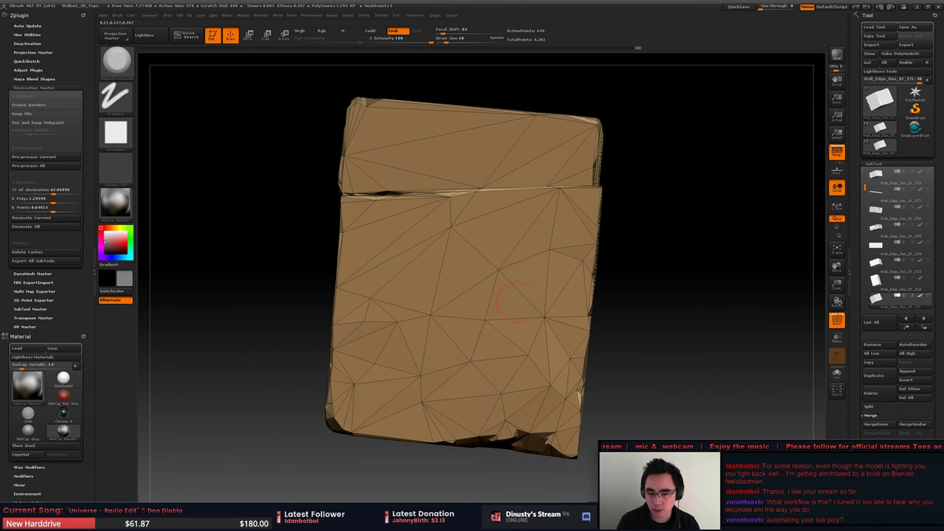
{"action": "right_click_drag", "start_coordinate": [501, 394], "coordinate": [617, 391]}
{"action": "right_click_drag", "start_coordinate": [523, 376], "coordinate": [399, 326], "text": "alt"}
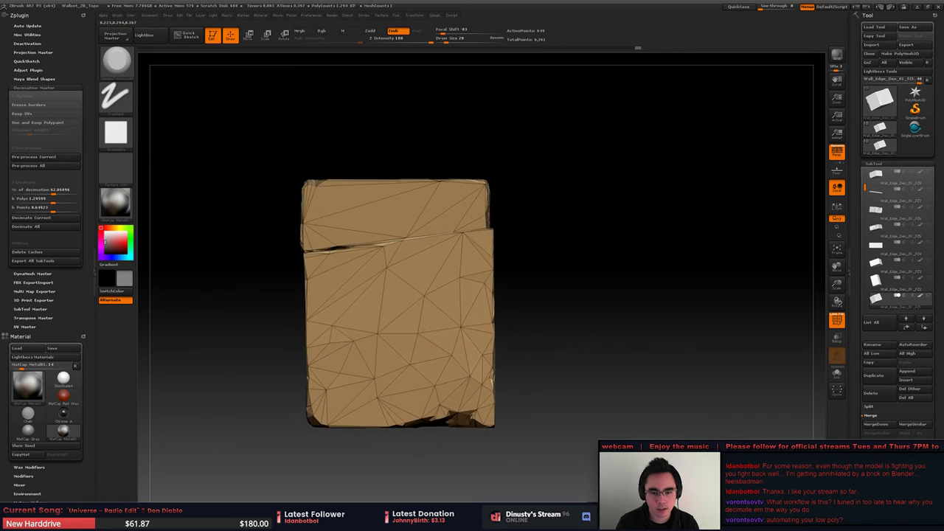
{"action": "right_click_drag", "start_coordinate": [479, 321], "coordinate": [445, 323]}
{"action": "left_click_drag", "start_coordinate": [398, 325], "coordinate": [466, 325]}
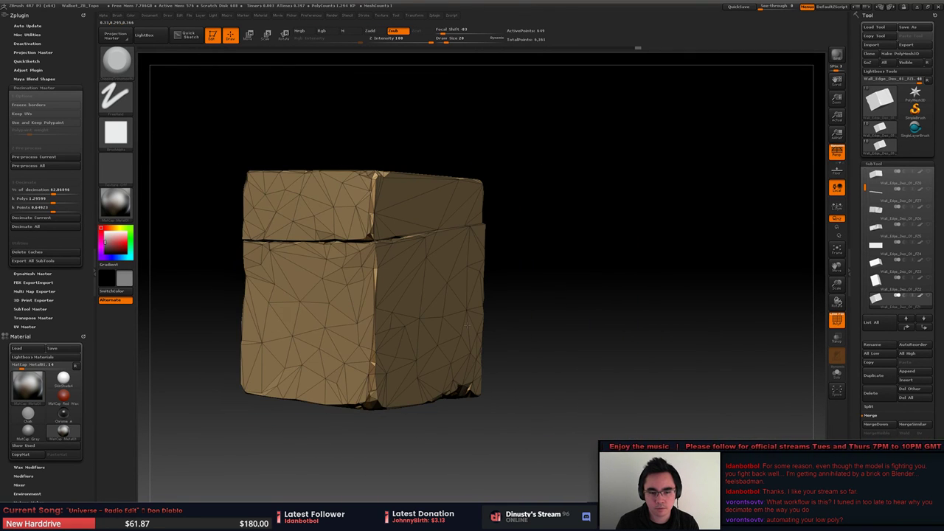
{"action": "mouse_move", "coordinate": [452, 335]}
{"action": "right_mouse_down", "text": "alt"}
{"action": "mouse_move", "coordinate": [496, 333]}
{"action": "mouse_move", "coordinate": [465, 347]}
{"action": "right_mouse_up", "text": "alt"}
{"action": "right_click_drag", "start_coordinate": [464, 346], "coordinate": [517, 386], "text": "alt"}
{"action": "mouse_move", "coordinate": [516, 385]}
{"action": "left_mouse_down"}
{"action": "mouse_move", "coordinate": [566, 346]}
{"action": "mouse_move", "coordinate": [524, 338]}
{"action": "left_mouse_up"}
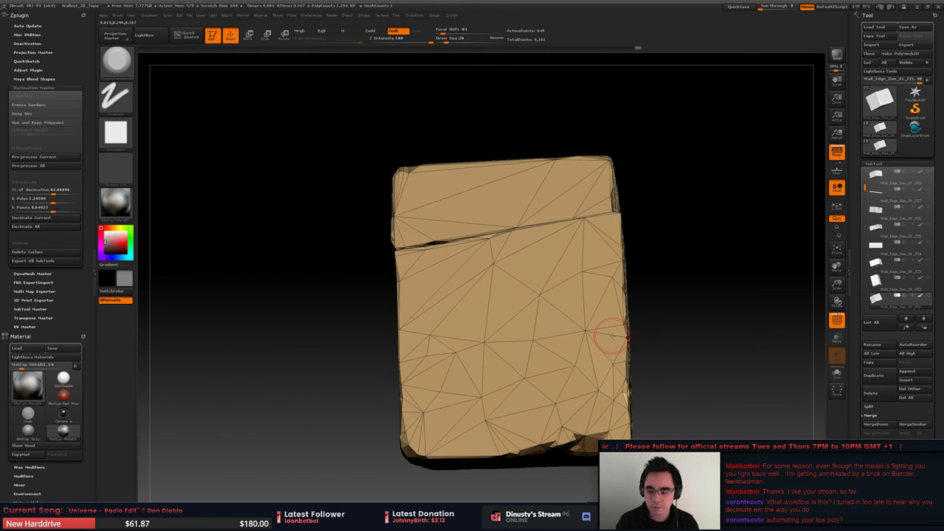
{"action": "left_click_drag", "start_coordinate": [361, 214], "coordinate": [490, 279]}
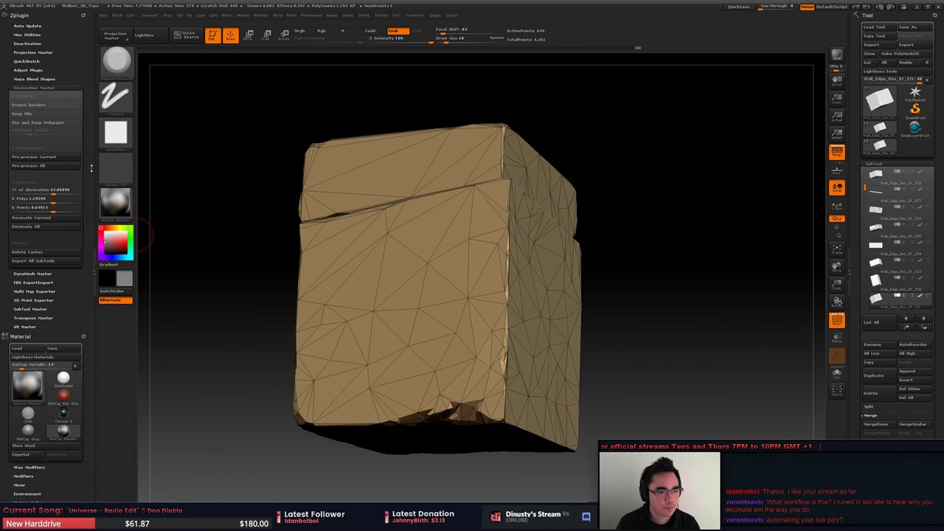
{"action": "left_click_drag", "start_coordinate": [224, 142], "coordinate": [231, 149]}
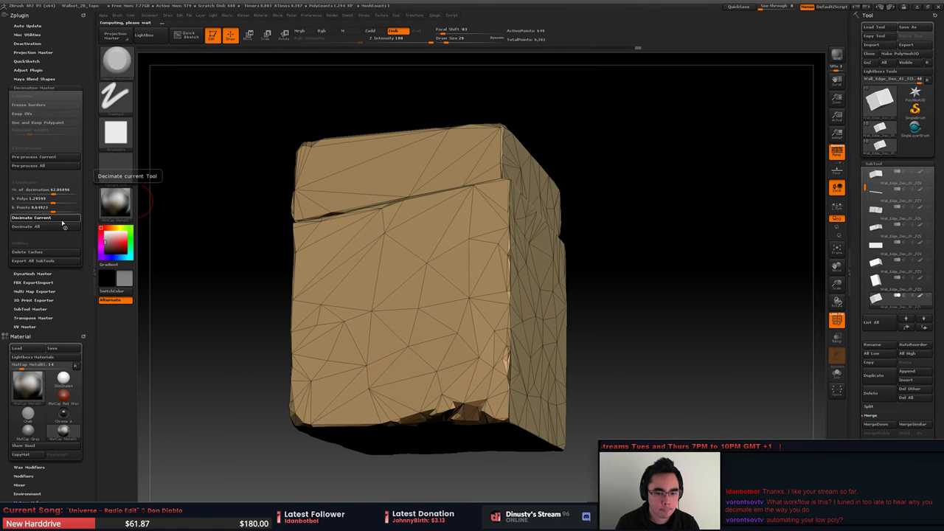
{"action": "right_click_drag", "start_coordinate": [478, 284], "coordinate": [362, 256]}
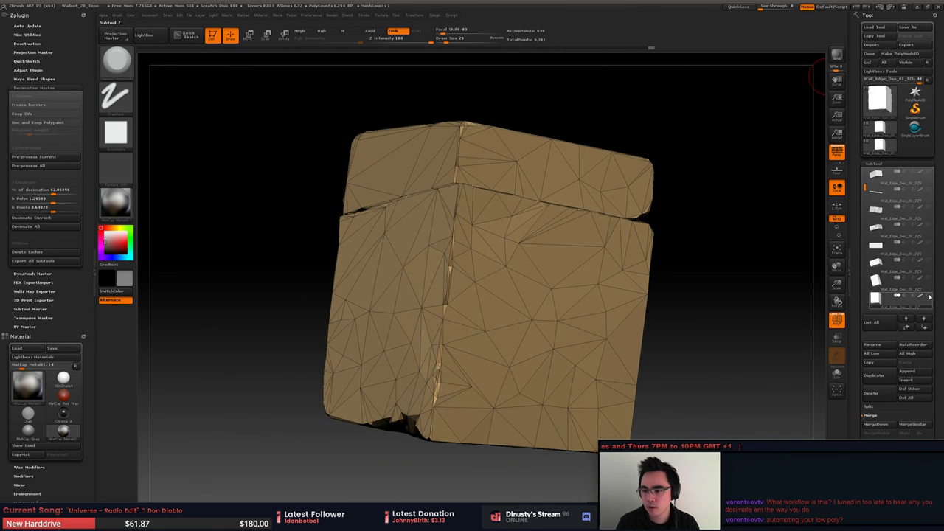
Step: Make all wall-edge blocks visible, merge them into a new single tool and switch to that merged tool
{"action": "left_click", "coordinate": [928, 297], "text": "shift"}
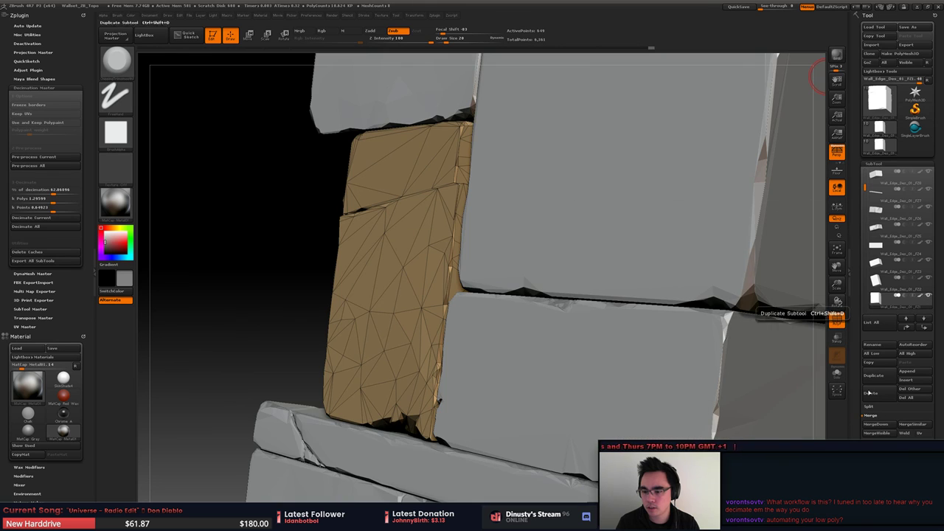
{"action": "left_click", "coordinate": [879, 436]}
{"action": "left_click", "coordinate": [879, 128]}
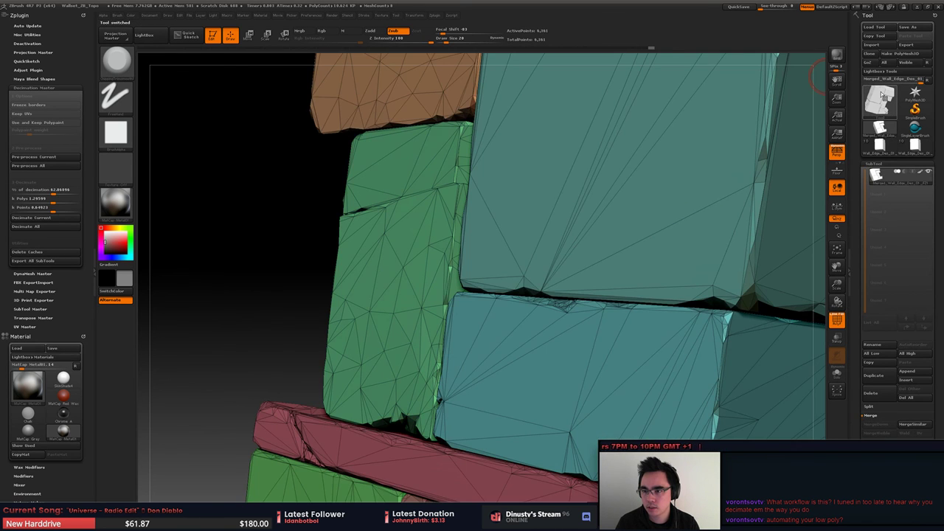
Step: Check the merged wall's polygon count and compare the mesh density of its blocks from the sides and below
{"action": "mouse_move", "coordinate": [883, 96]}
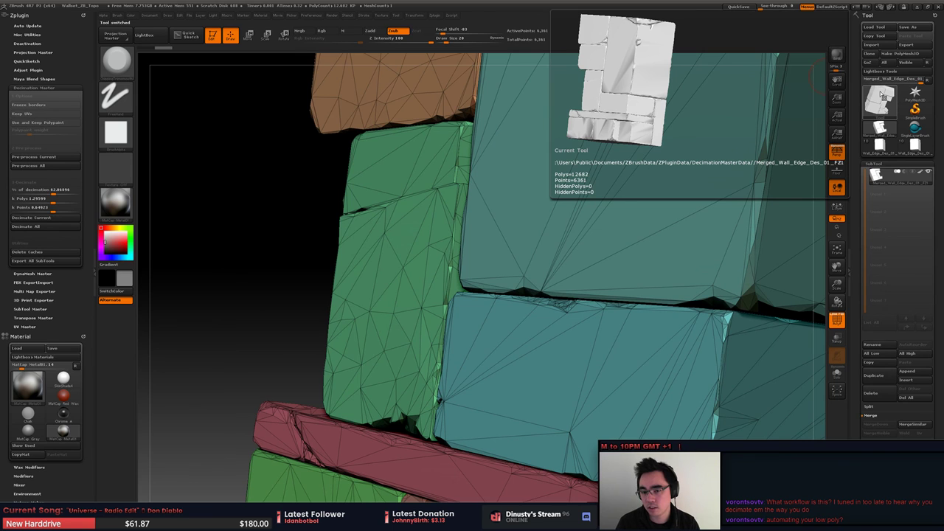
{"action": "mouse_move", "coordinate": [627, 384]}
{"action": "right_mouse_down"}
{"action": "mouse_move", "coordinate": [612, 380]}
{"action": "mouse_move", "coordinate": [483, 202]}
{"action": "mouse_move", "coordinate": [570, 152]}
{"action": "mouse_move", "coordinate": [613, 158]}
{"action": "mouse_move", "coordinate": [587, 277]}
{"action": "mouse_move", "coordinate": [599, 316]}
{"action": "mouse_move", "coordinate": [657, 299]}
{"action": "mouse_move", "coordinate": [646, 303]}
{"action": "right_mouse_up"}
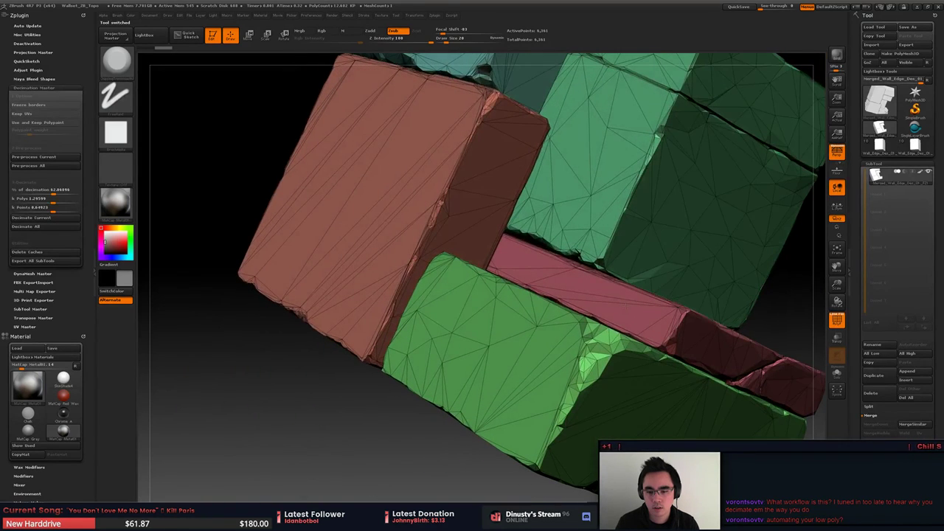
{"action": "right_click_drag", "start_coordinate": [537, 328], "coordinate": [443, 291], "text": "ctrl"}
{"action": "right_click_drag", "start_coordinate": [607, 298], "coordinate": [594, 300]}
{"action": "right_click_drag", "start_coordinate": [593, 300], "coordinate": [631, 272], "text": "alt"}
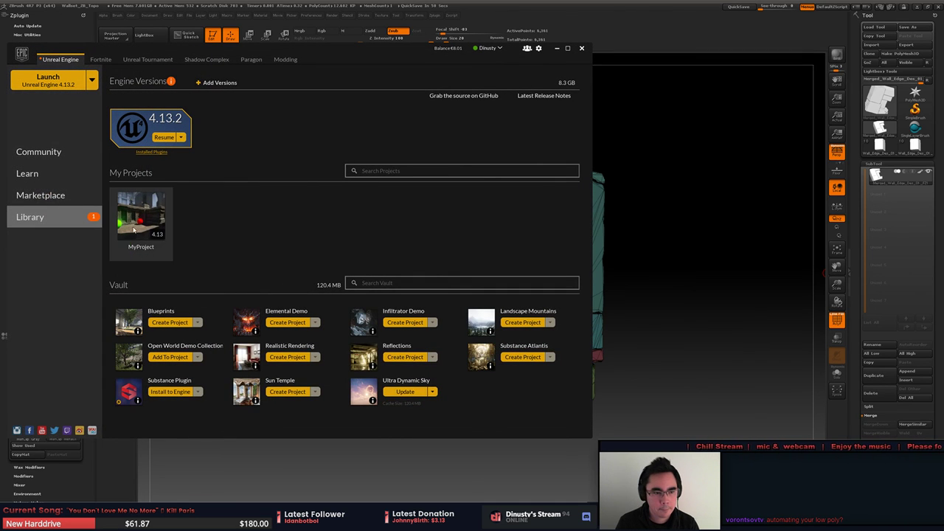
Step: Select MyProject in the Epic Games Launcher's Unreal Engine library and reposition the launcher window
{"action": "left_click", "coordinate": [145, 220]}
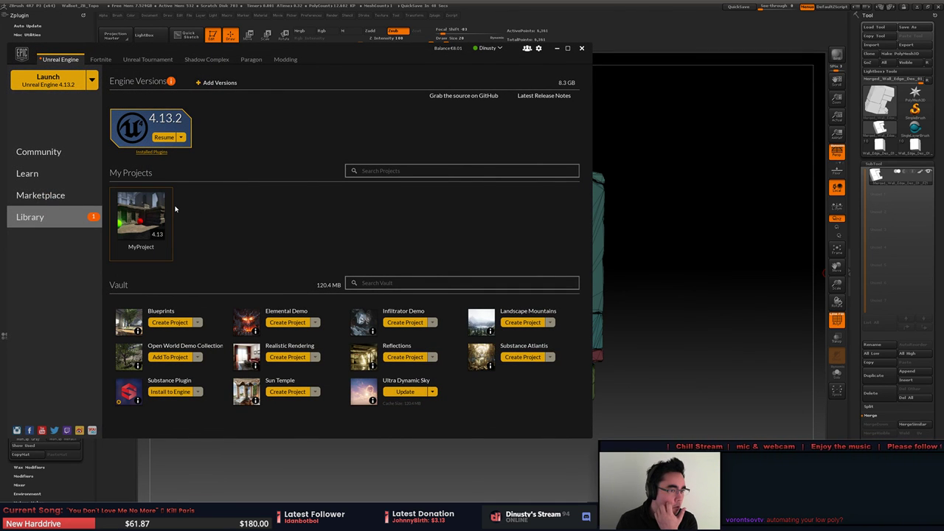
{"action": "left_click_drag", "start_coordinate": [270, 55], "coordinate": [484, 118]}
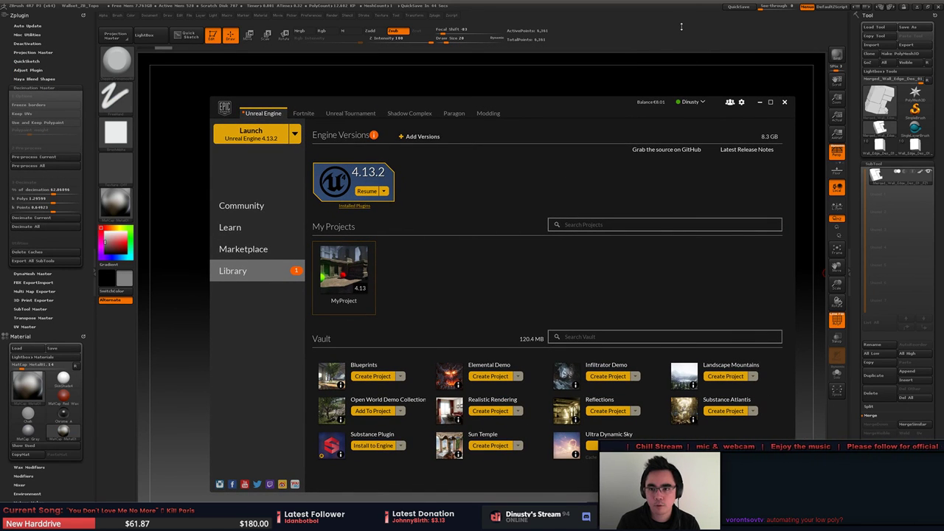